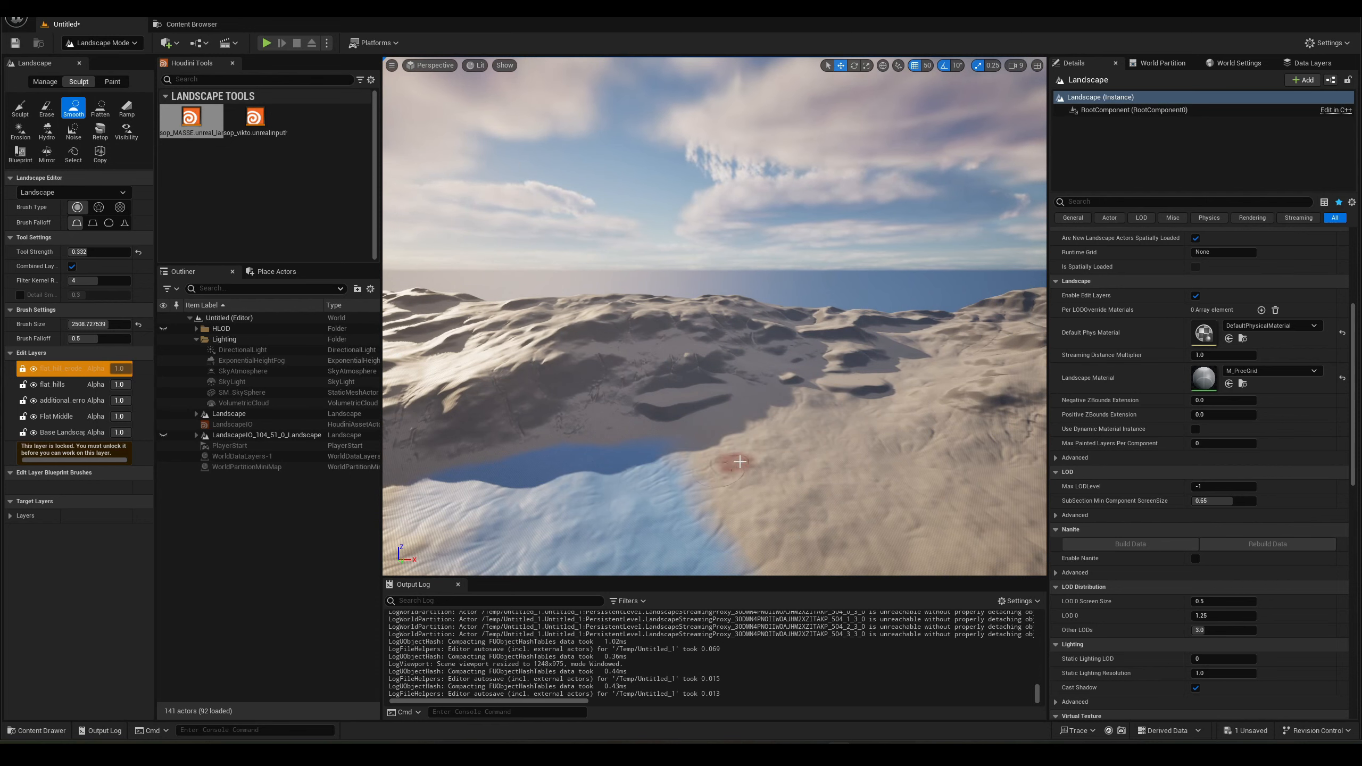
Hide the flat_hills, flat_hill_erode and additional_errosion edit layers to inspect the landscape without them.
mouse_move(740, 461)
right_down()
mouse_move(890, 441)
mouse_move(837, 515)
right_up()
click(34, 385)
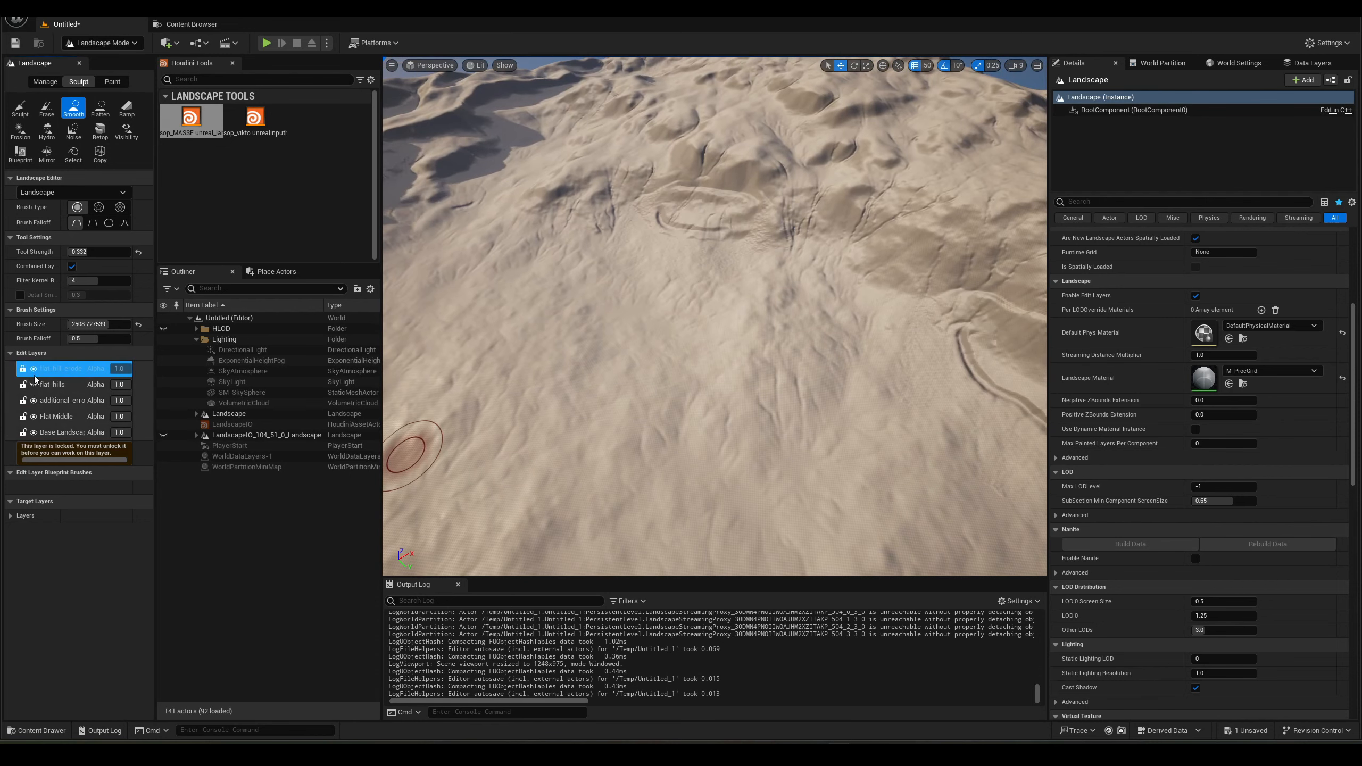
click(33, 368)
click(33, 400)
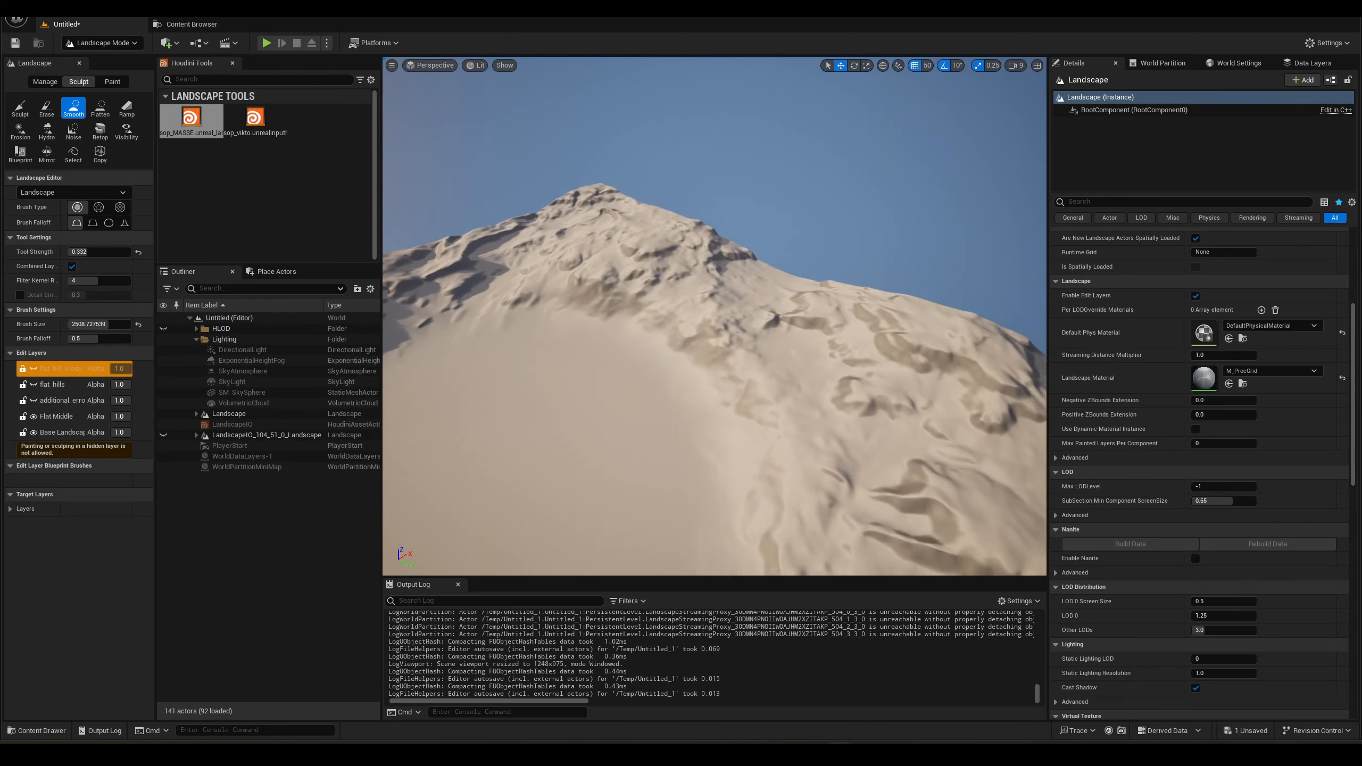
right_drag(724, 333, 696, 316)
mouse_move(760, 389)
right_down()
mouse_move(764, 451)
mouse_move(763, 376)
right_up()
Make the additional_errosion, flat_hills and flat_hill_erode edit layers visible again one by one, inspecting the terrain each layer adds.
click(33, 401)
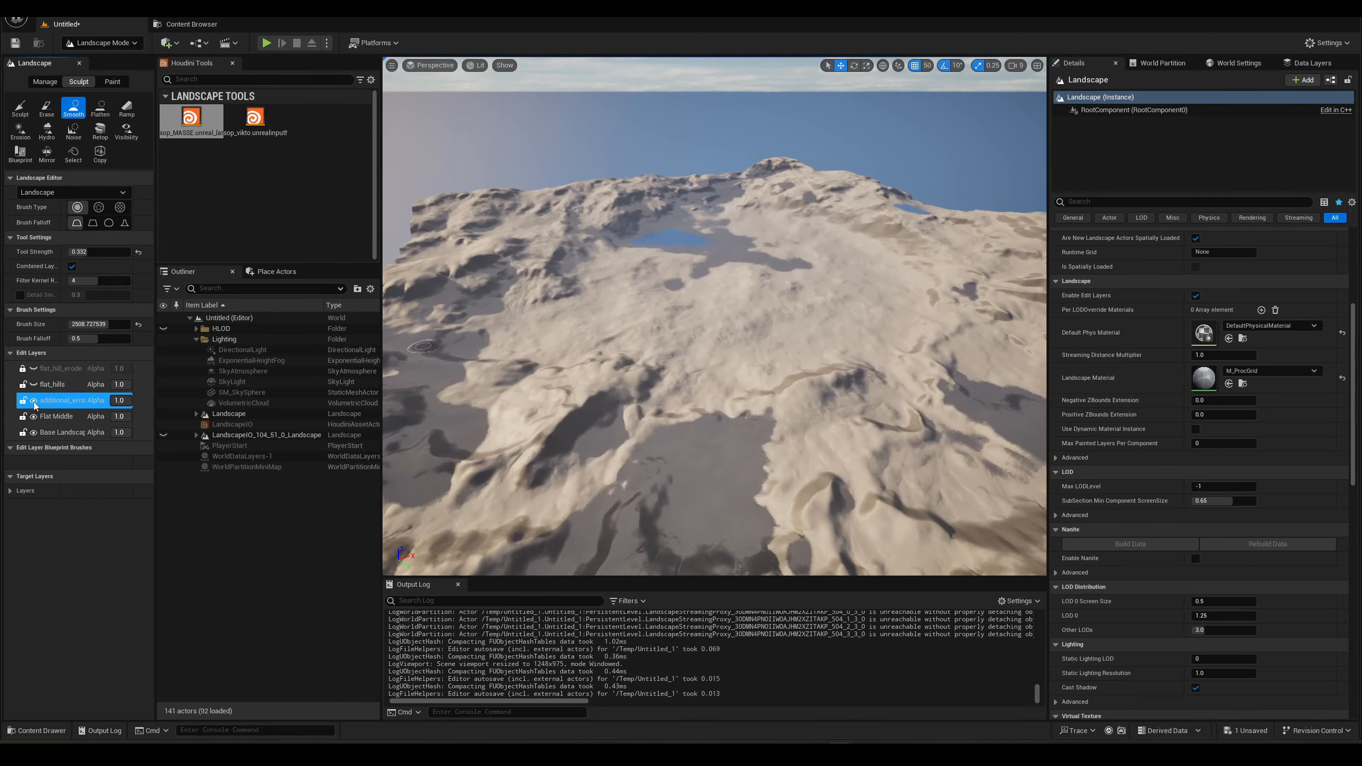
click(34, 384)
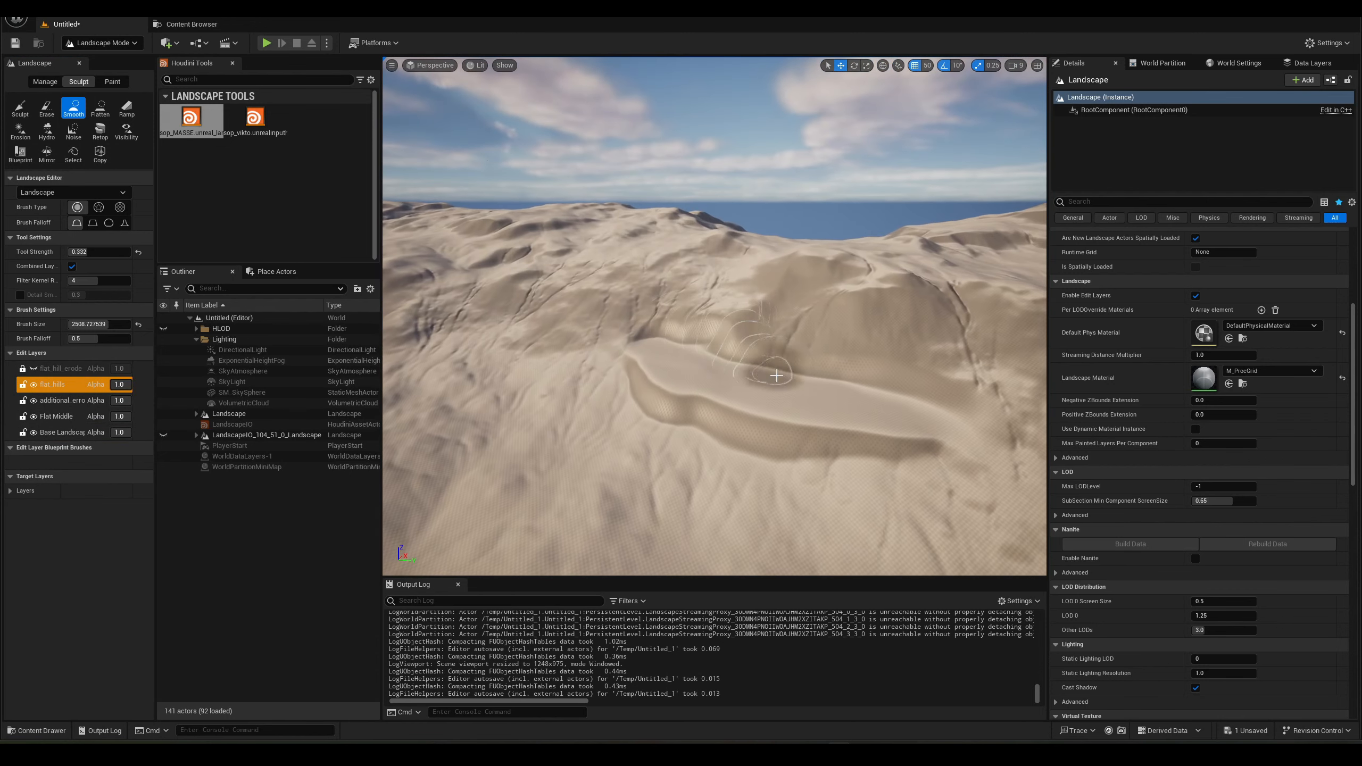
right_drag(776, 376, 721, 402)
key(s)
right_drag(846, 464, 807, 493)
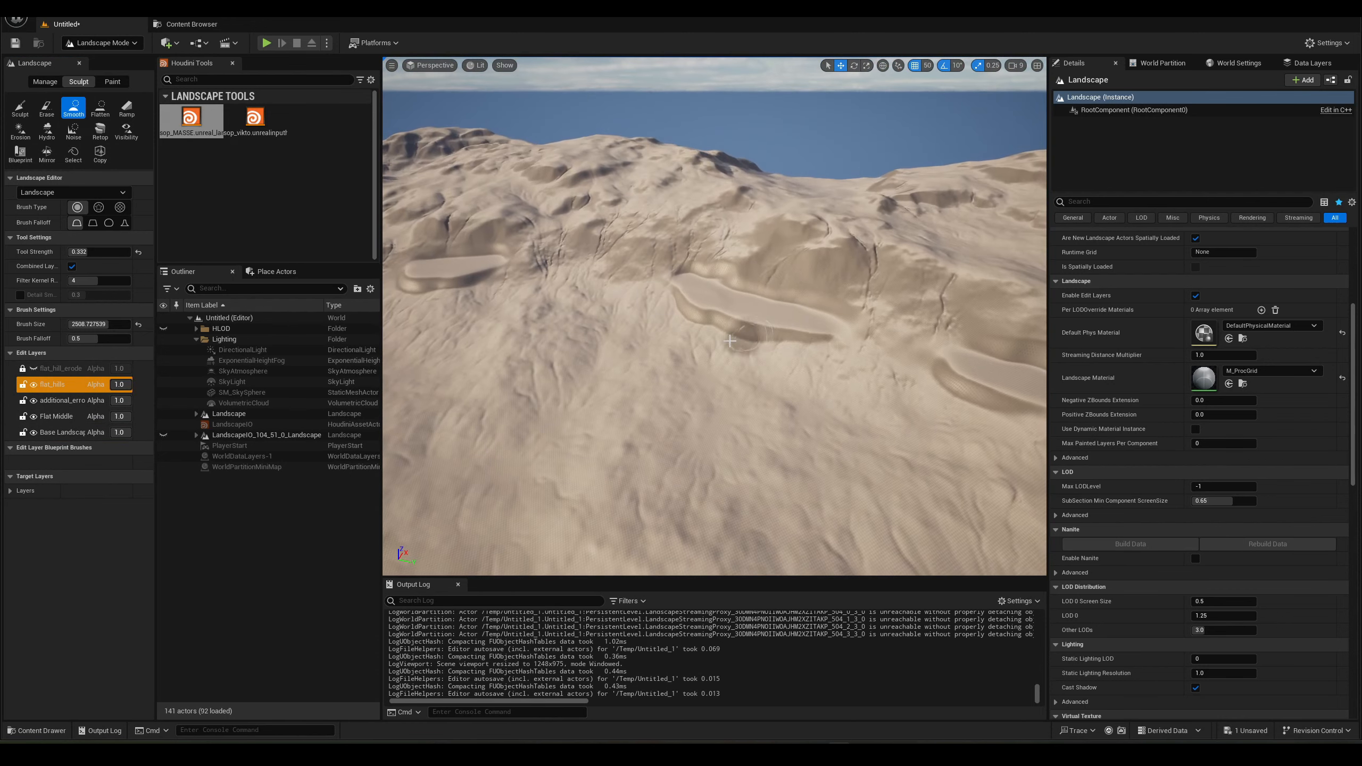
click(33, 369)
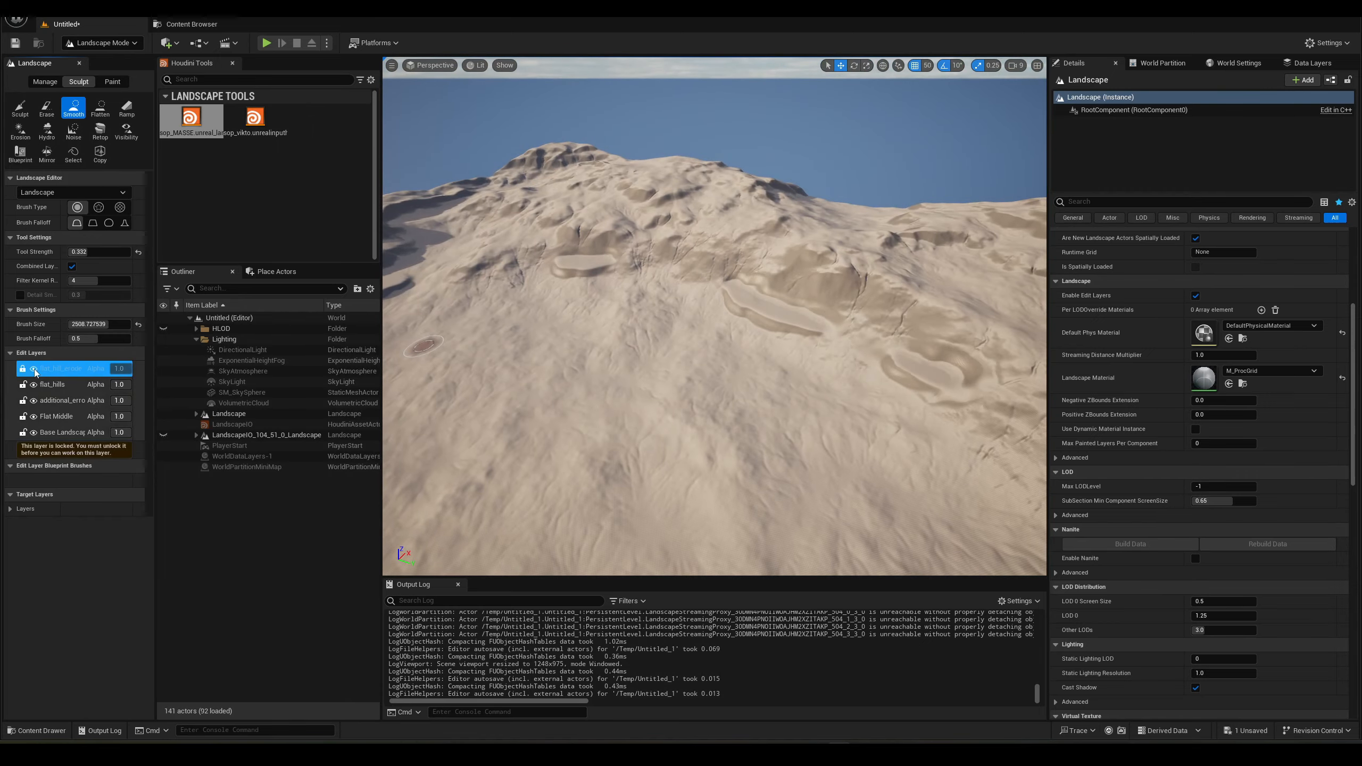
Examine the flattened and eroded hillside areas from several angles with all edit layers visible.
key(s)
mouse_move(693, 363)
right_down()
mouse_move(684, 378)
mouse_move(693, 365)
mouse_move(697, 403)
mouse_move(716, 371)
right_up()
key(s)
key(s)
mouse_move(790, 451)
right_down()
mouse_move(759, 397)
mouse_move(718, 448)
mouse_move(633, 448)
mouse_move(658, 509)
mouse_move(772, 452)
mouse_move(828, 456)
right_up()
key(w)
key(s)
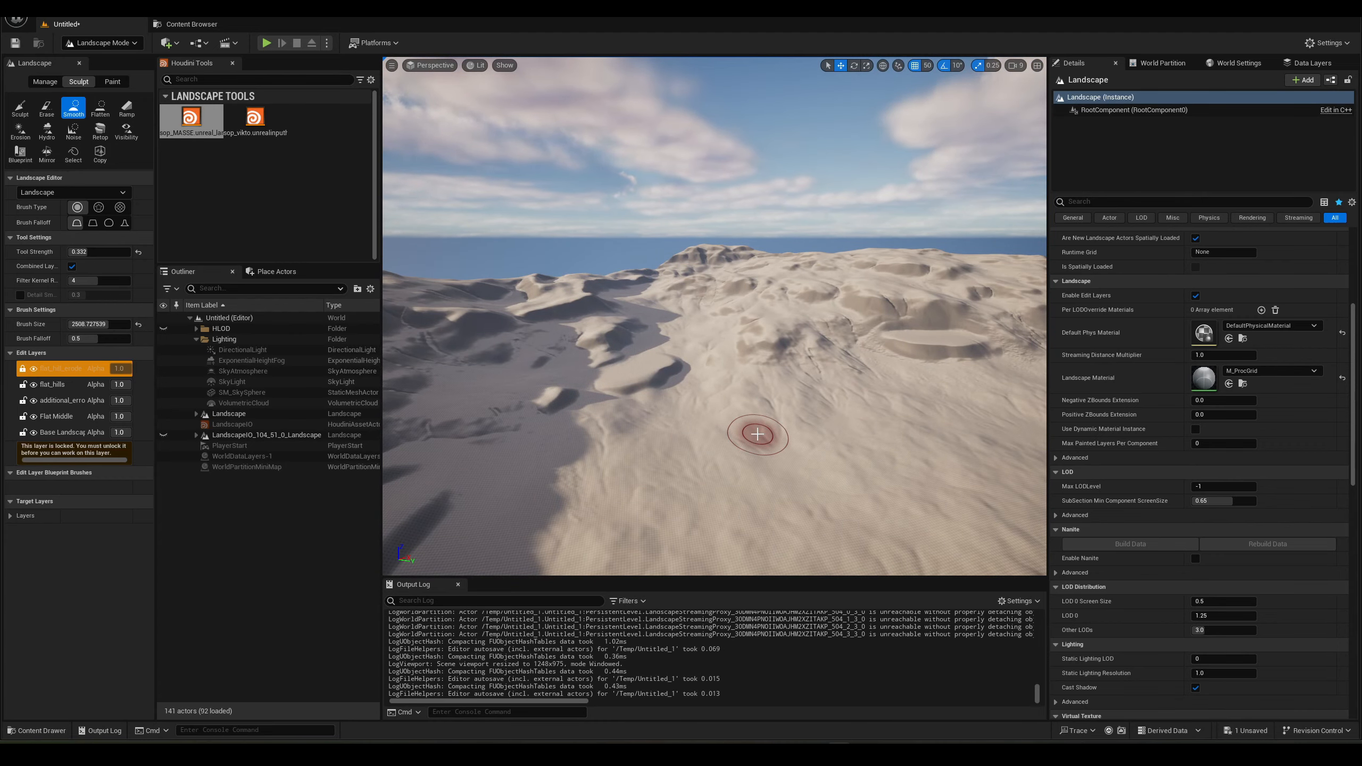
key(w)
mouse_move(837, 410)
right_down()
mouse_move(879, 413)
mouse_move(804, 422)
mouse_move(823, 467)
mouse_move(846, 415)
right_up()
key(w)
key(s)
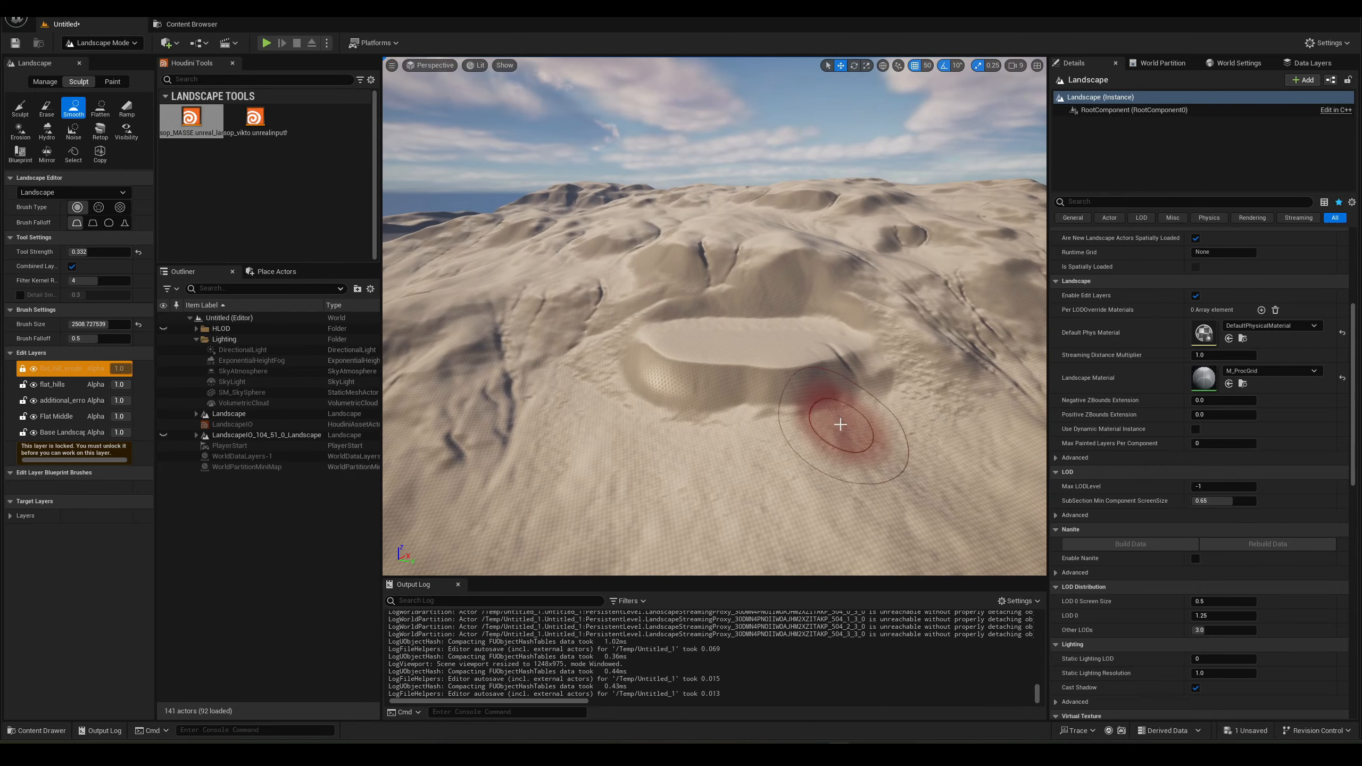
key(s)
mouse_move(723, 394)
right_down()
mouse_move(726, 421)
mouse_move(795, 409)
right_up()
key(w)
key(d)
Switch to the Houdini session with the geo1 network and display the unreal_landscape_io1 node, framing its heightfield in the viewport.
mouse_move(698, 752)
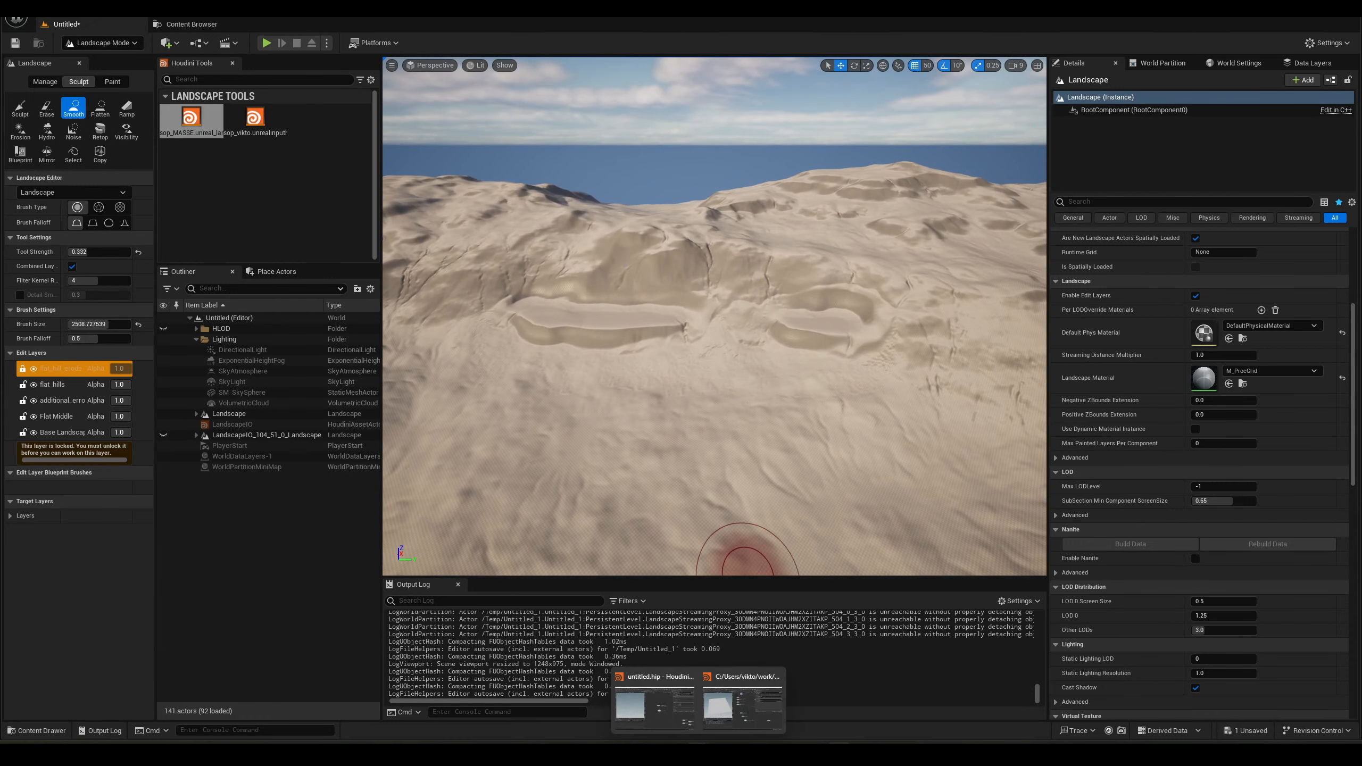
click(666, 698)
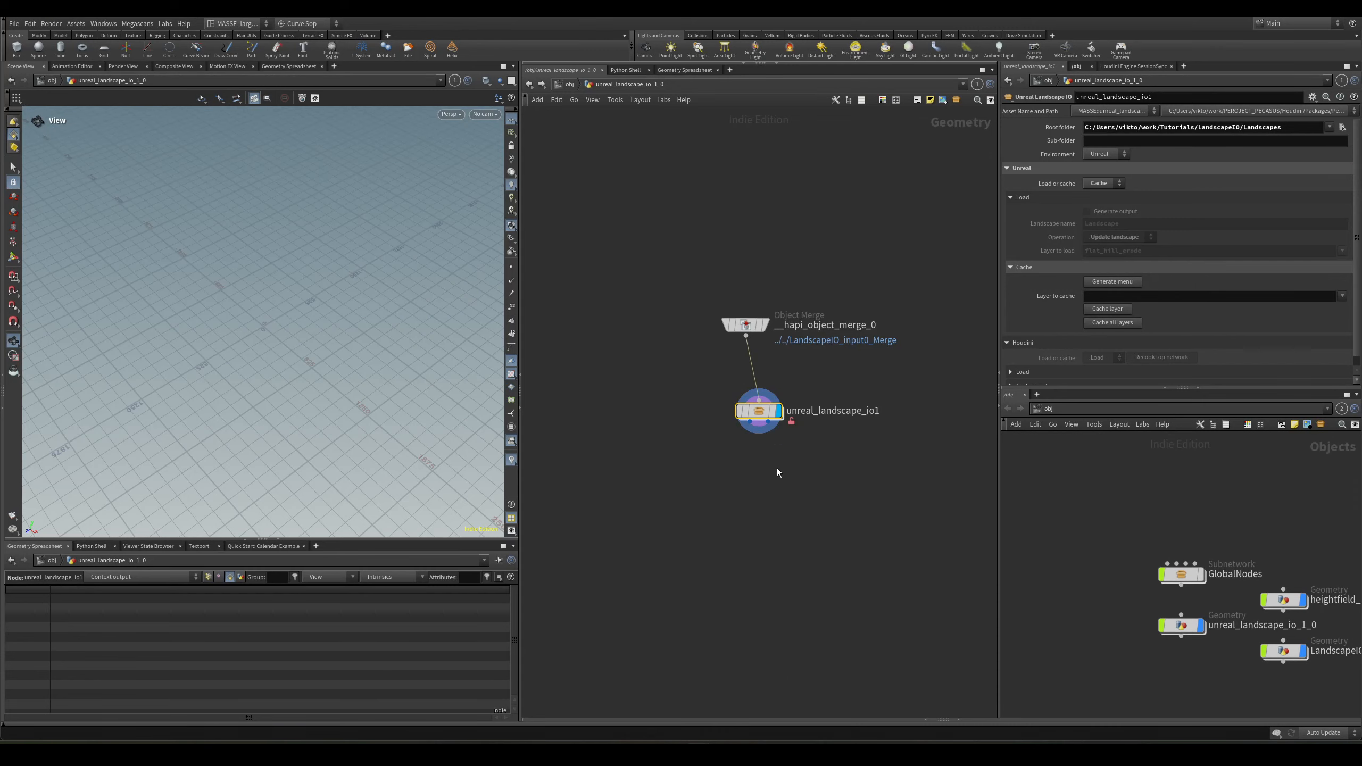
click(759, 708)
scroll(767, 497, down, 2)
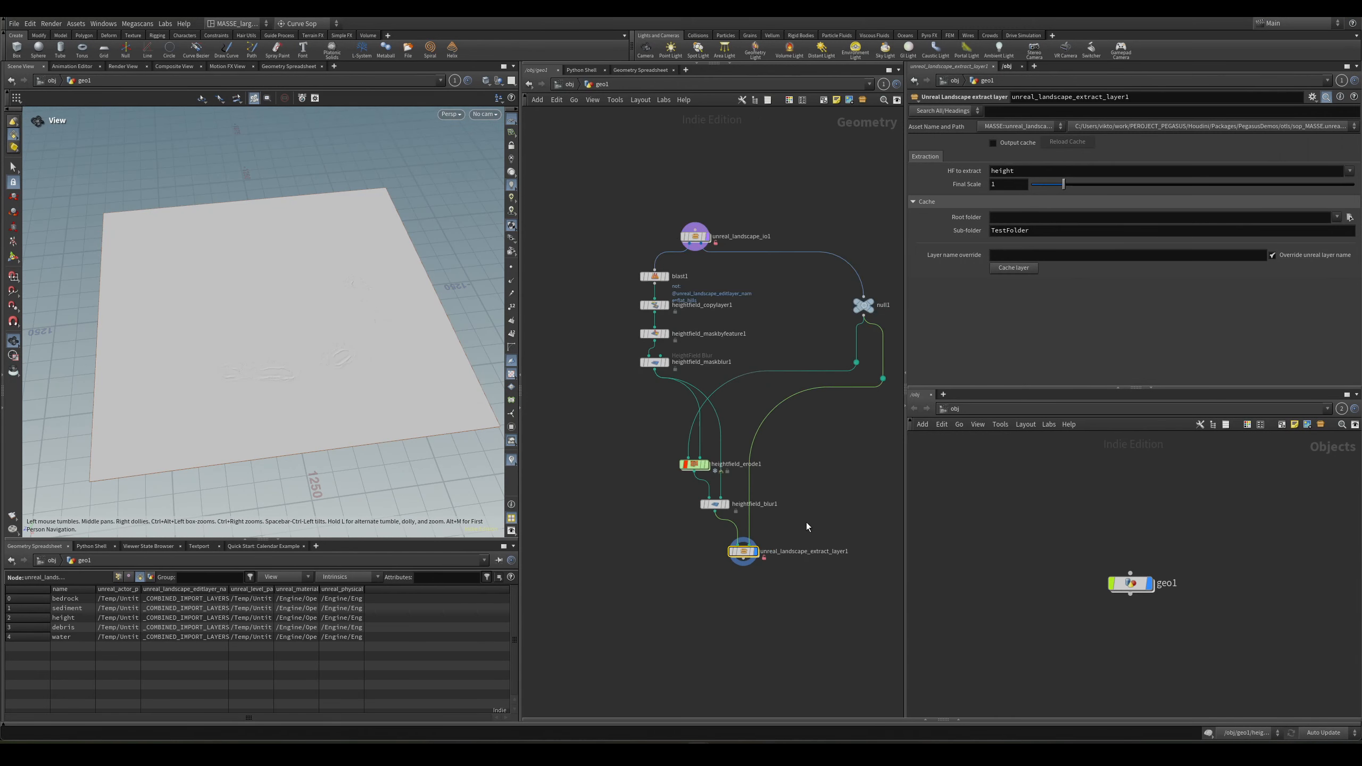
scroll(806, 522, up, 2)
scroll(796, 496, down, 1)
middle_drag(796, 497, 824, 586)
scroll(739, 297, up, 1)
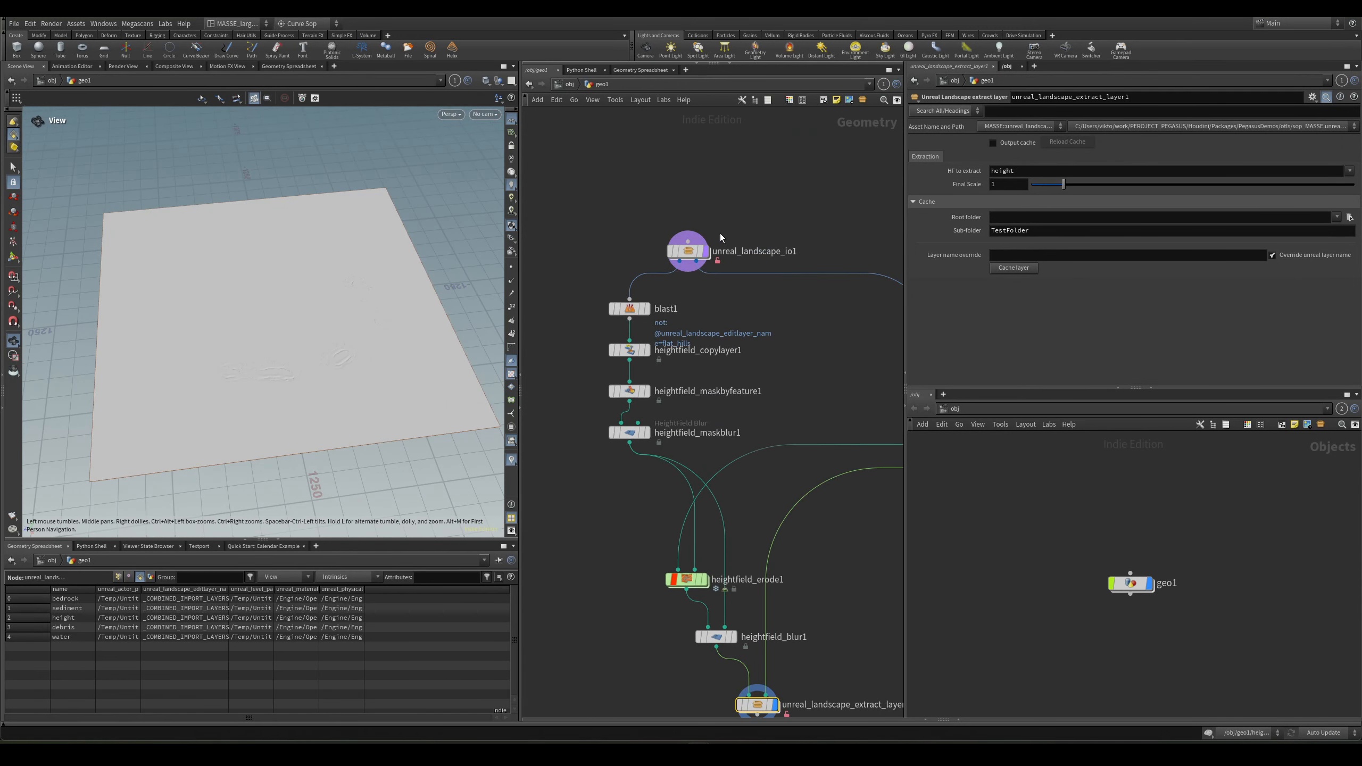
click(683, 251)
key(g)
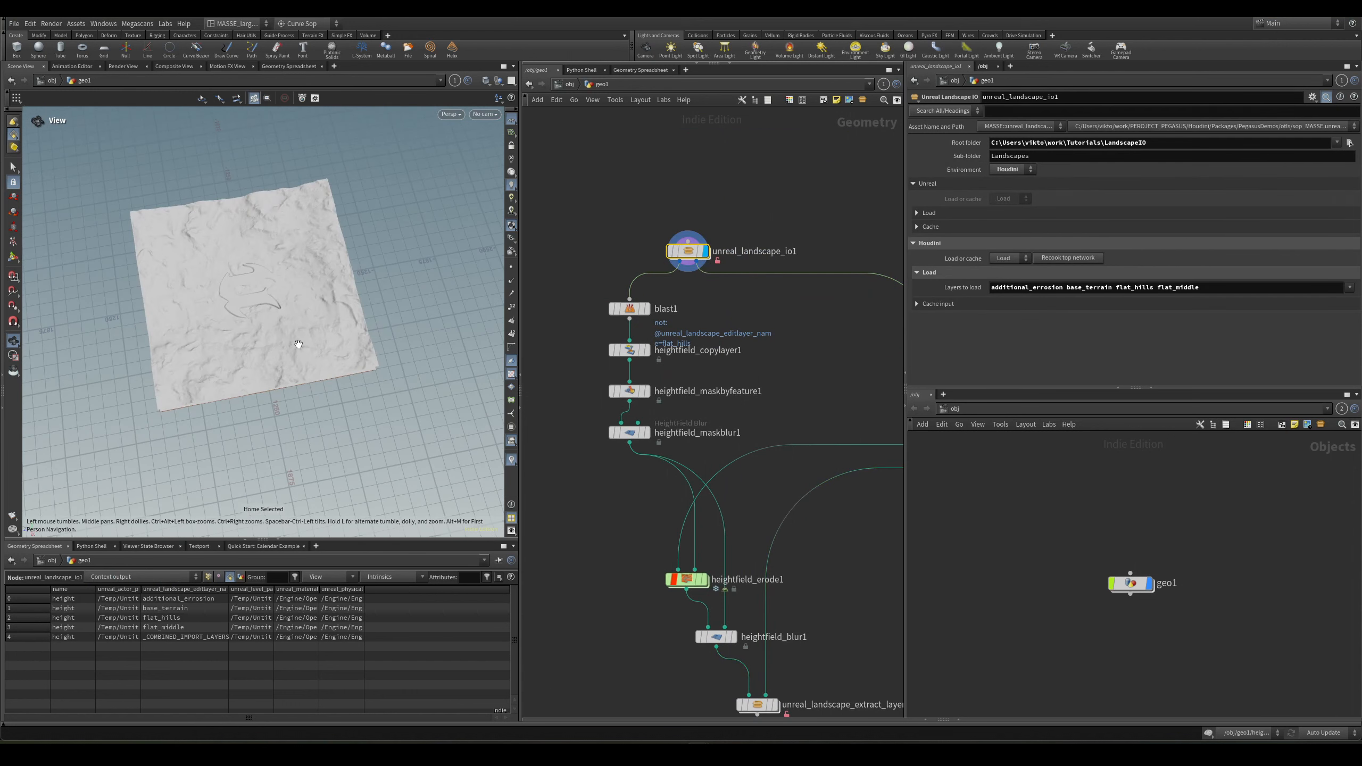
In the Unreal level, select the parent Landscape actor in the outliner and collapse its list of streaming proxies.
mouse_move(651, 320)
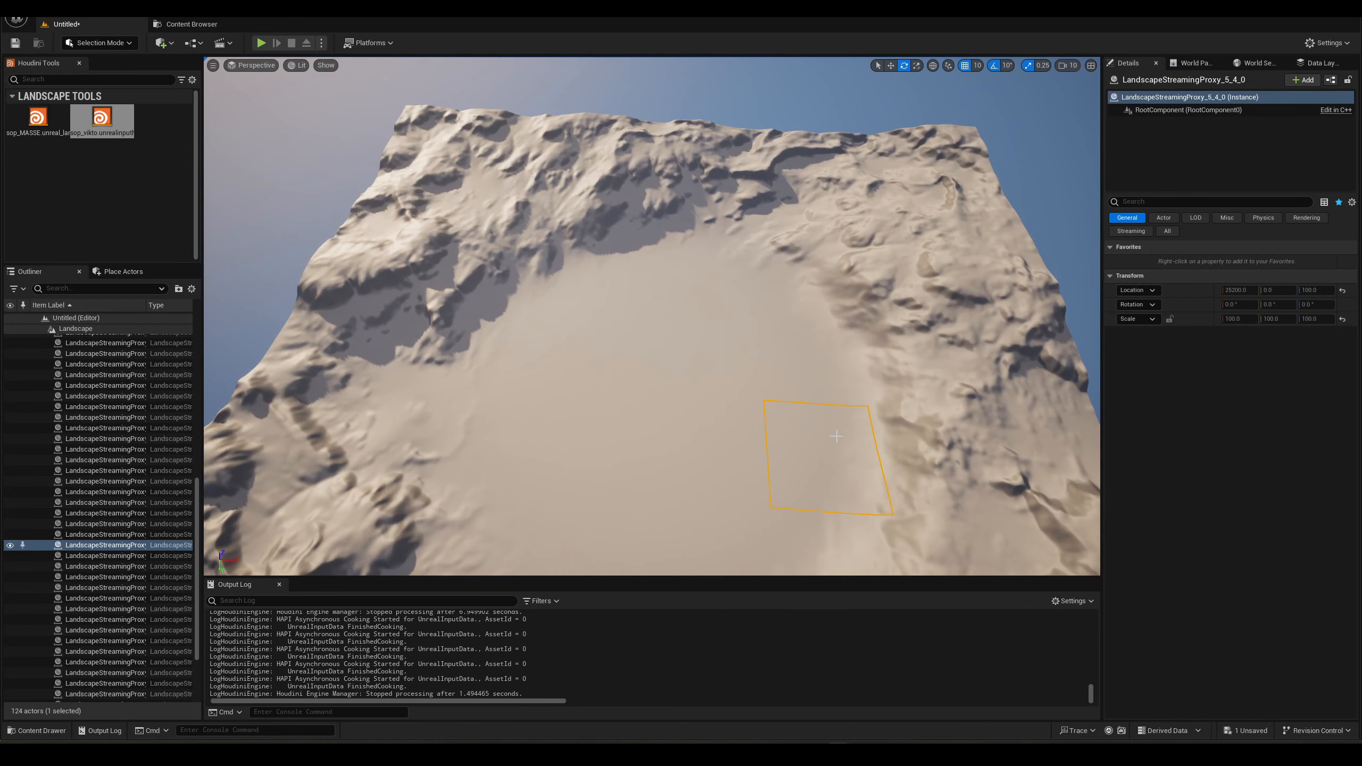
right_drag(652, 317, 438, 268)
key(w)
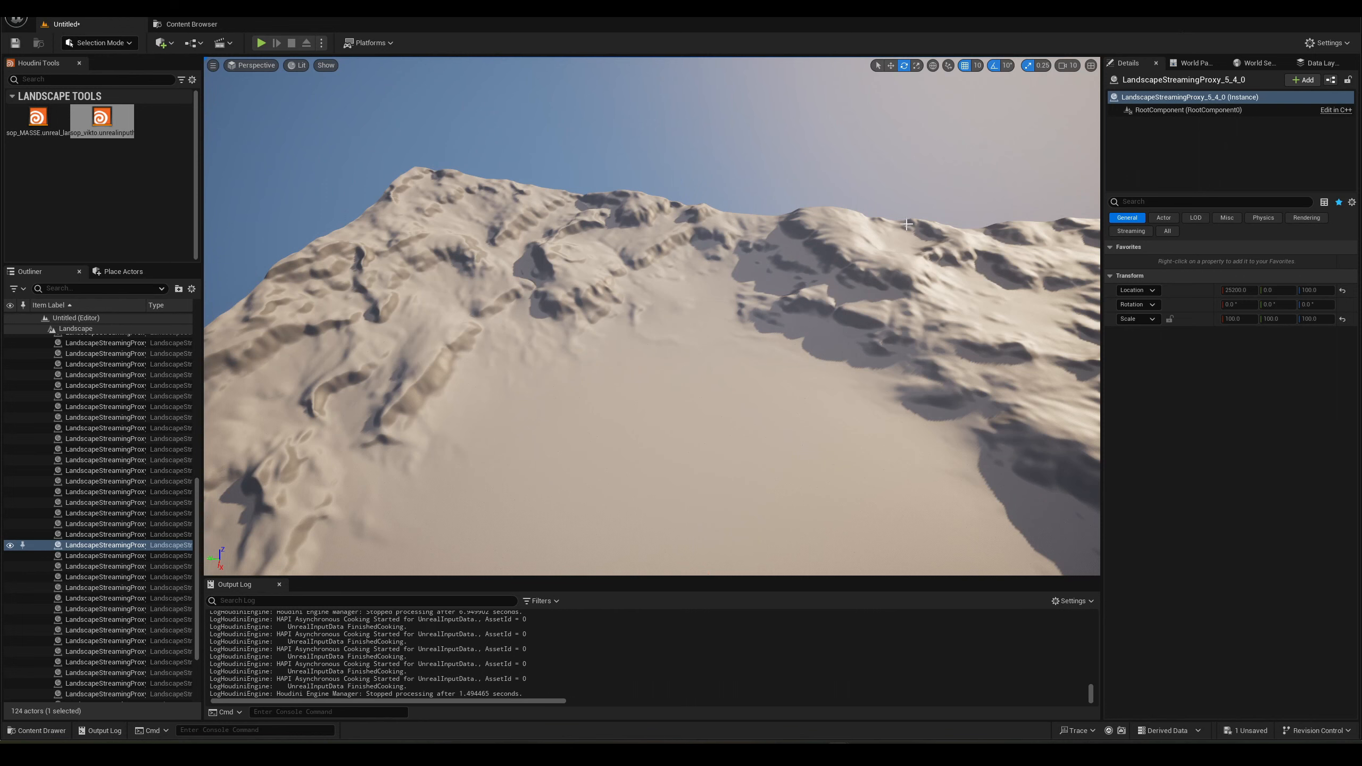
key(w)
right_drag(759, 330, 539, 275)
key(s)
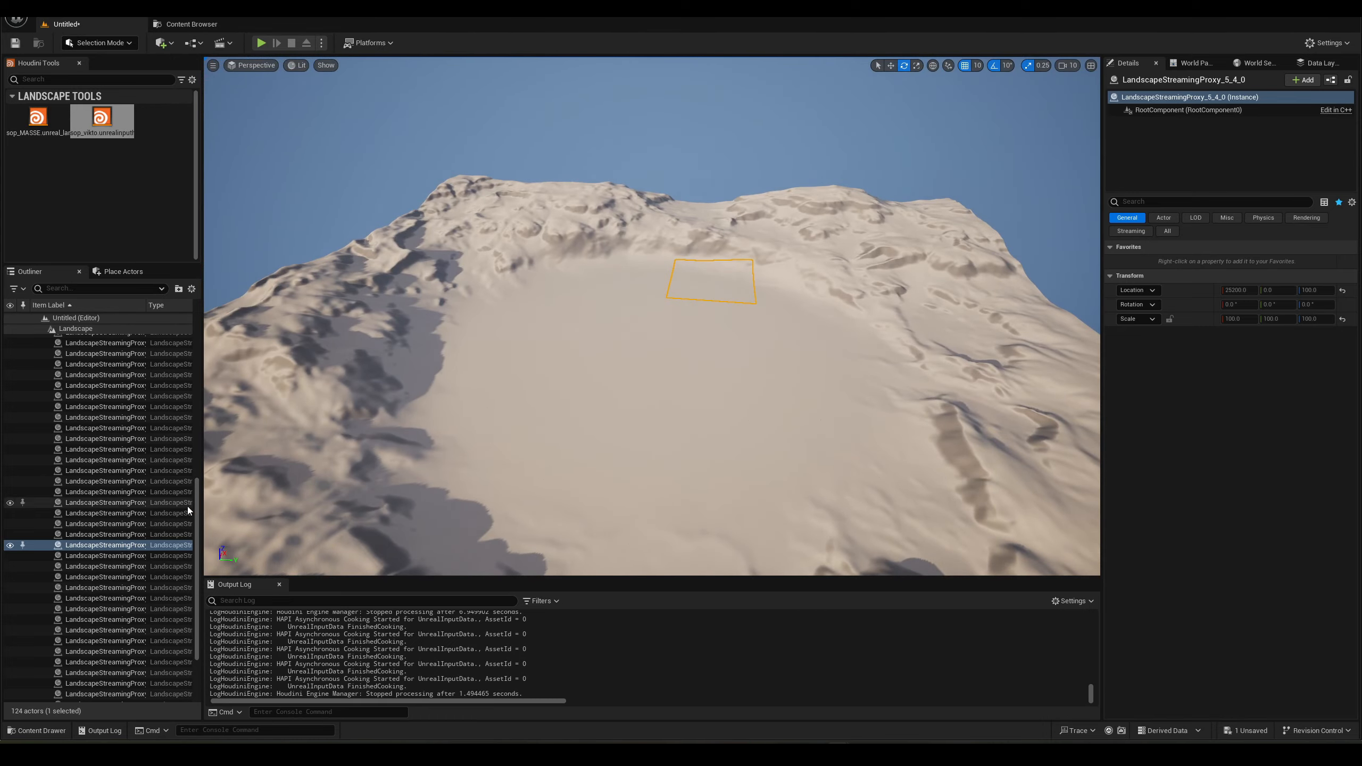
drag(194, 508, 192, 363)
click(44, 416)
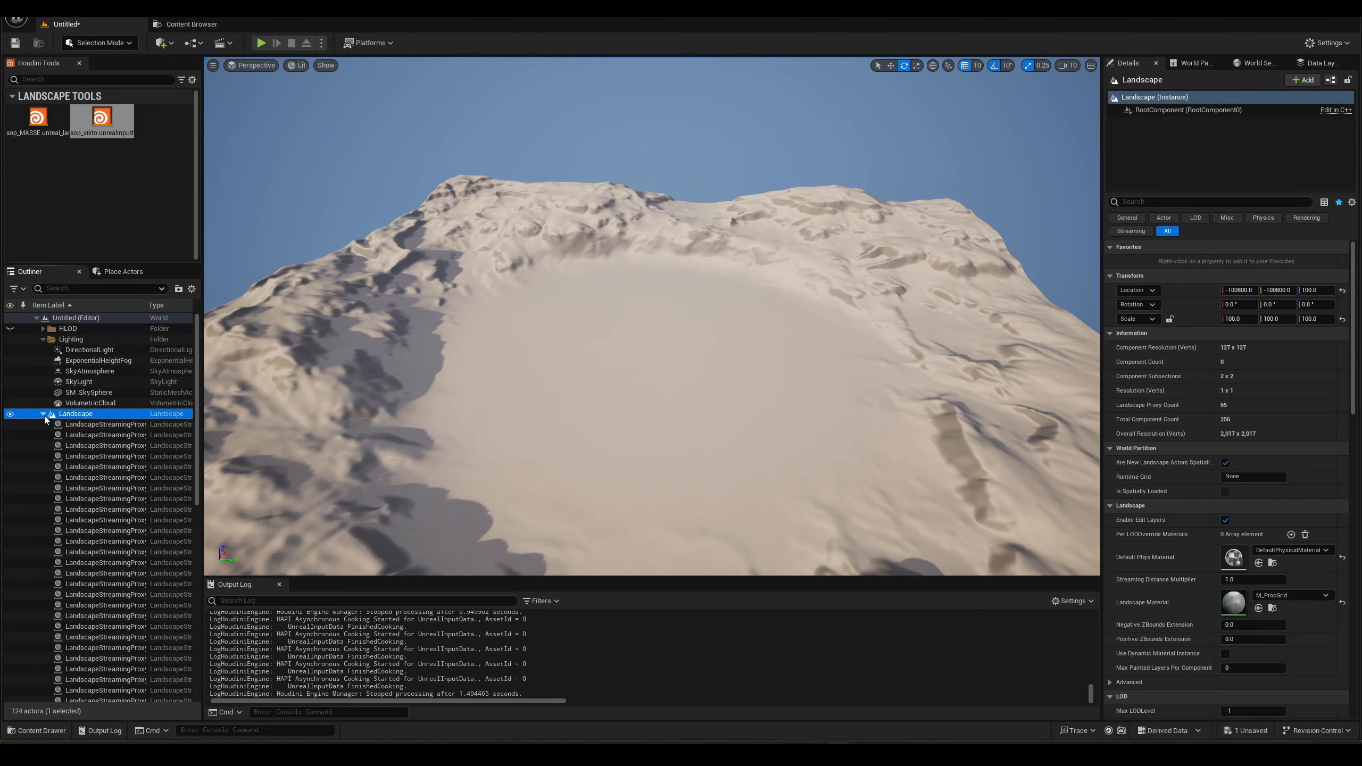
click(45, 415)
Examine the landscape's flat central area and the surrounding hills from low and high viewpoints.
key(w)
right_drag(482, 386, 466, 316)
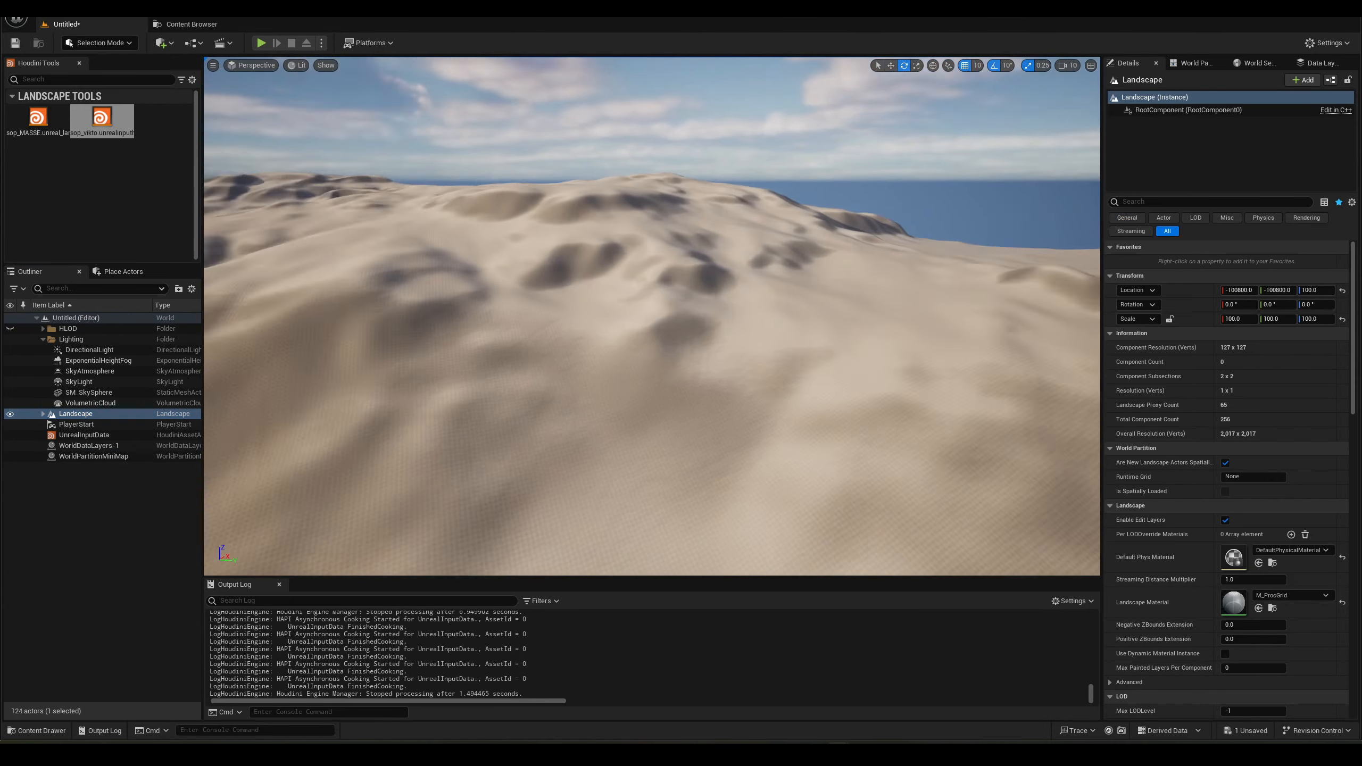
right_drag(643, 341, 590, 334)
right_drag(659, 363, 456, 343)
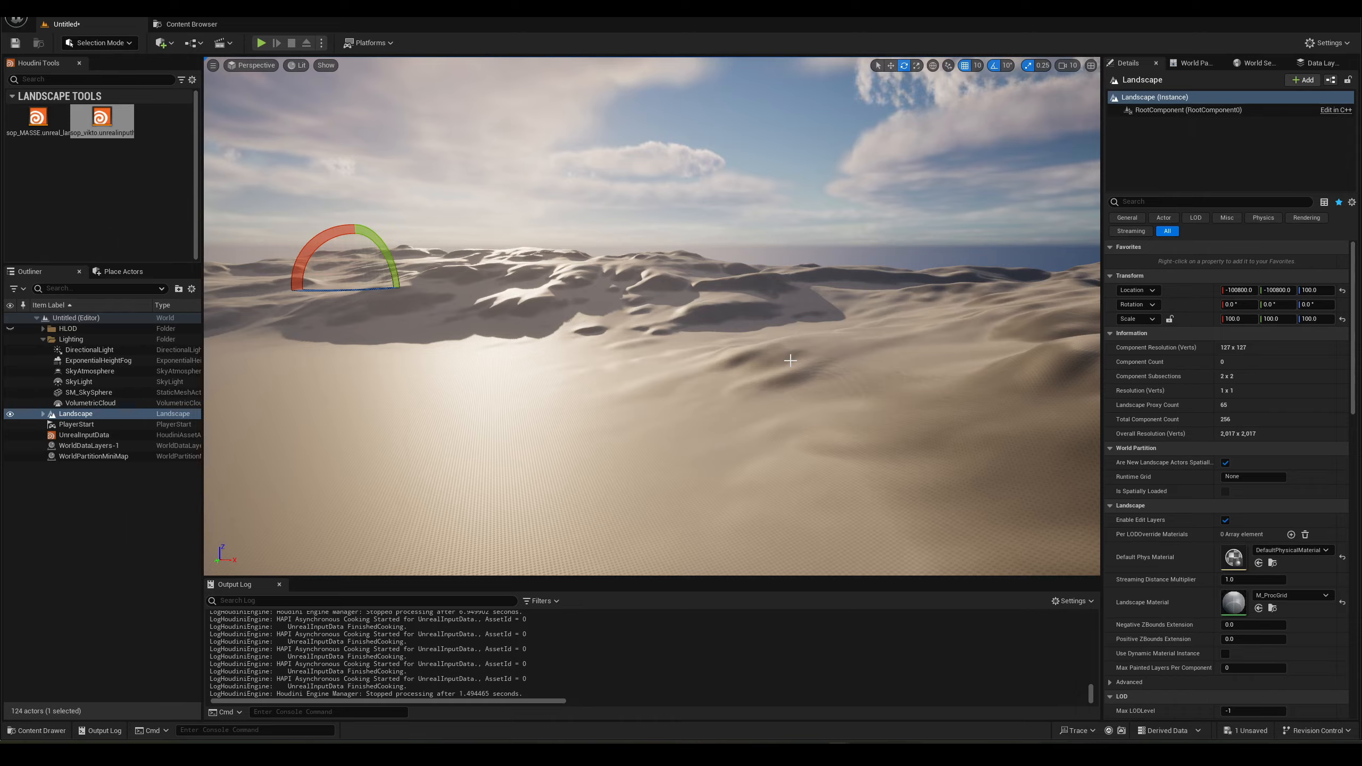
right_drag(791, 361, 697, 344)
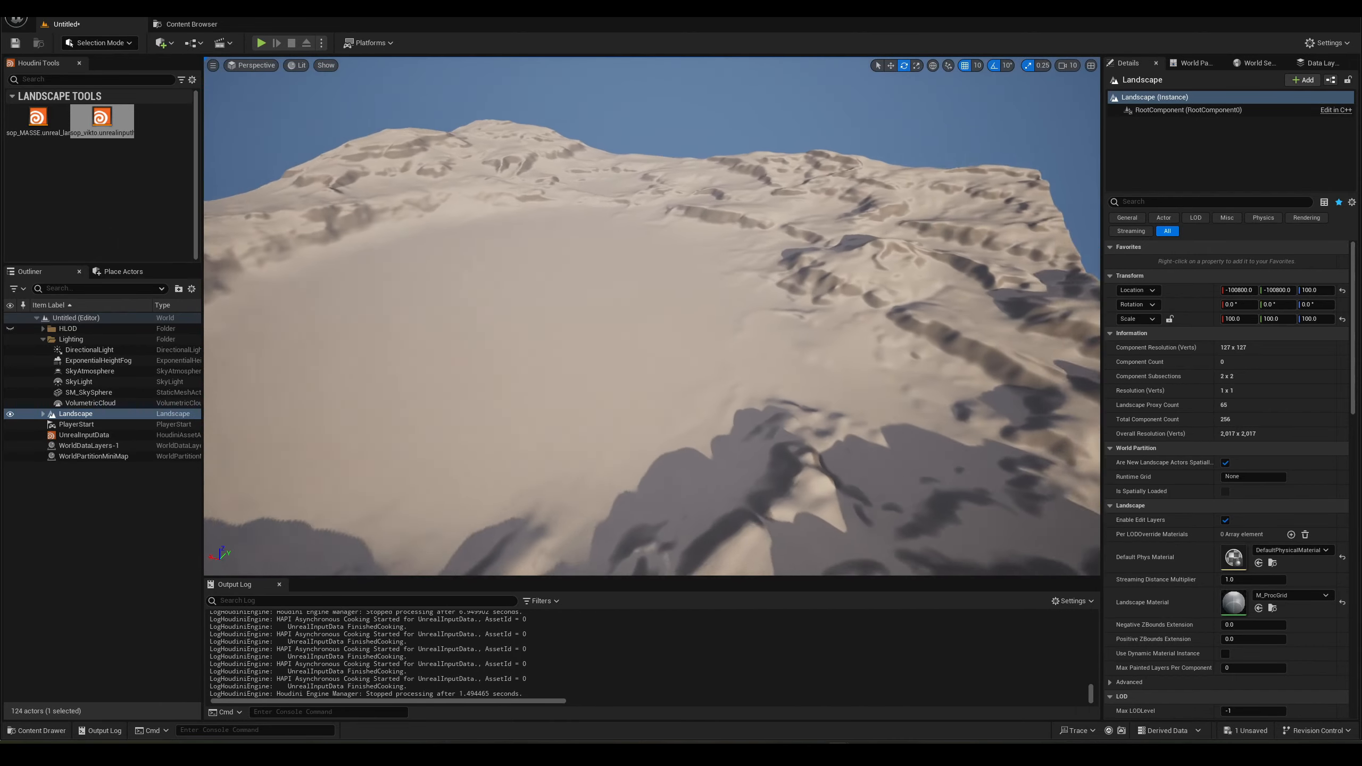
key(w)
mouse_move(215, 419)
right_down()
mouse_move(212, 381)
mouse_move(209, 393)
right_up()
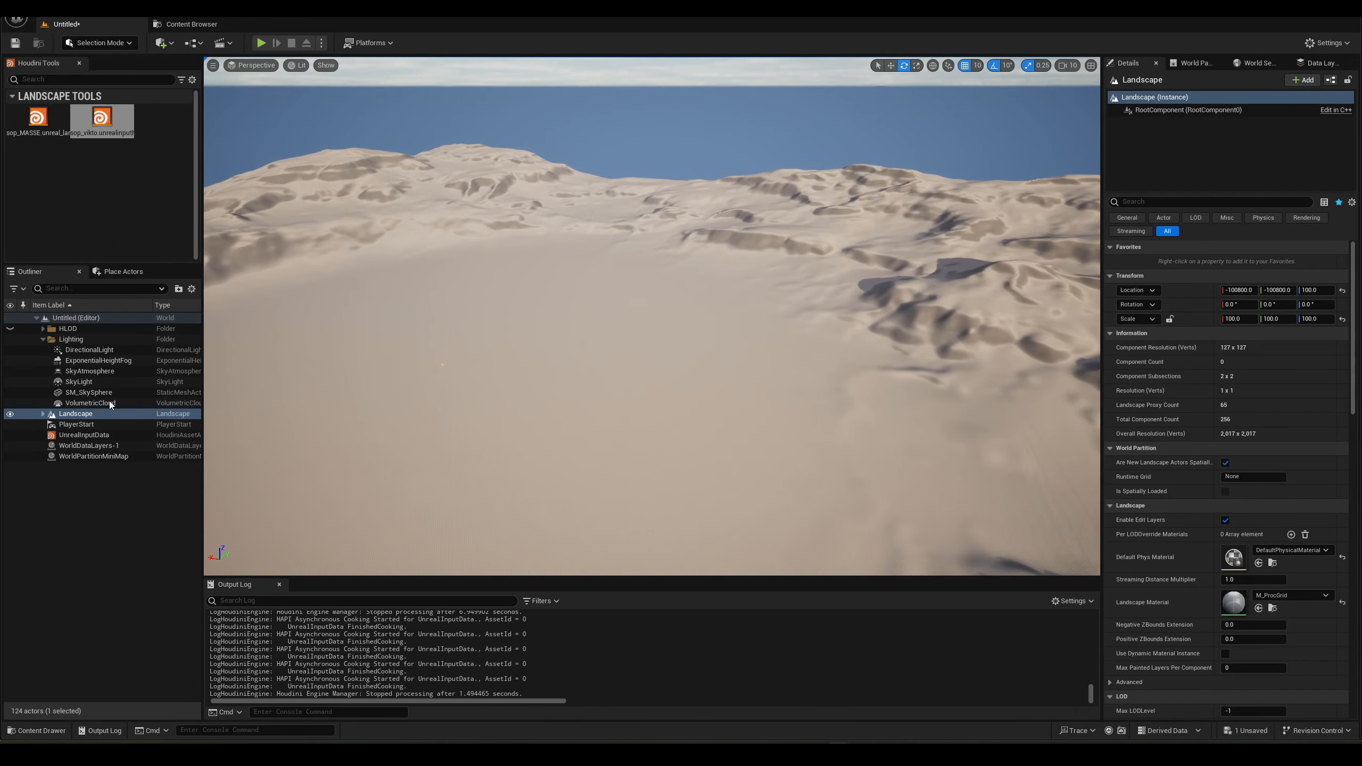
Switch the editor to Landscape mode for the Landscape actor and select the Flat Middle edit layer.
click(98, 414)
click(96, 43)
click(92, 72)
right_drag(657, 325, 794, 365)
click(56, 326)
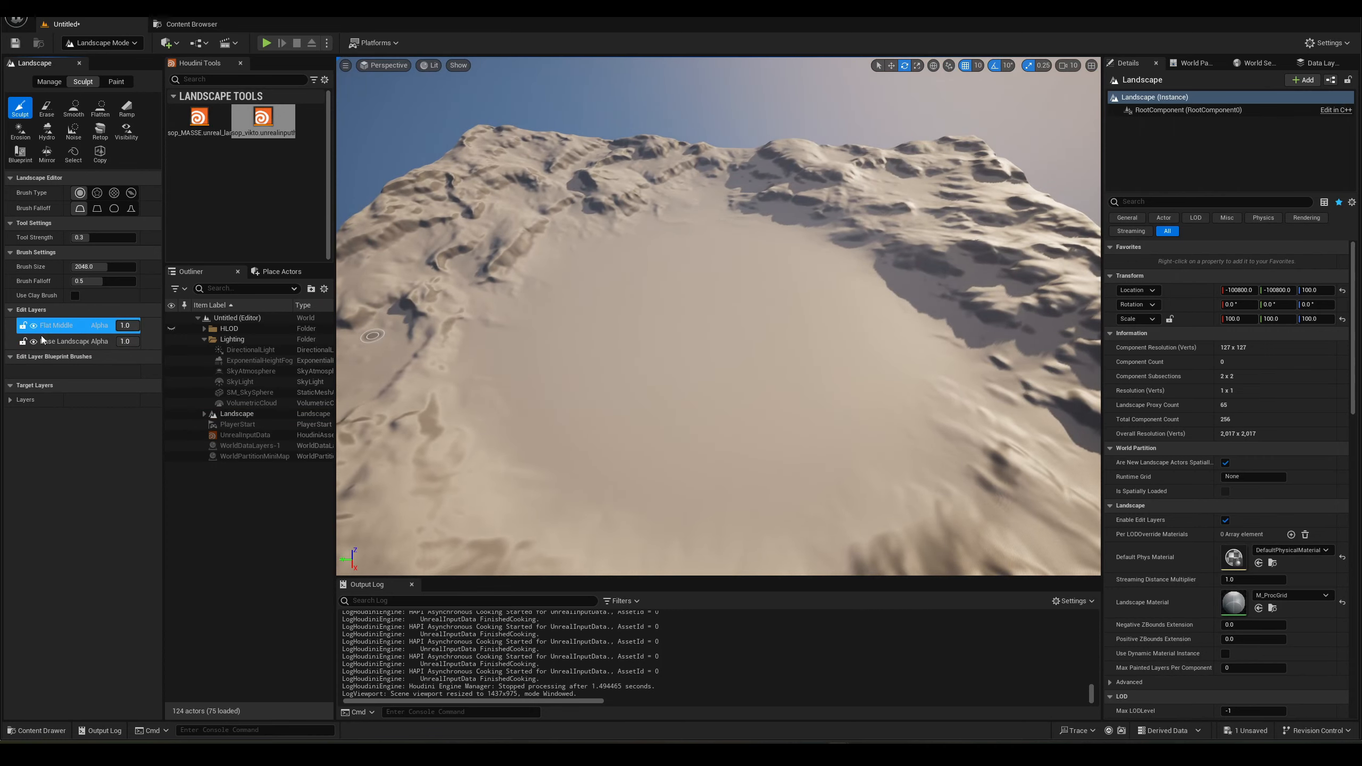
Hide and show the Flat Middle edit layer to compare the terrain's centre with and without it.
click(33, 325)
right_drag(719, 317, 821, 362)
click(39, 328)
click(34, 326)
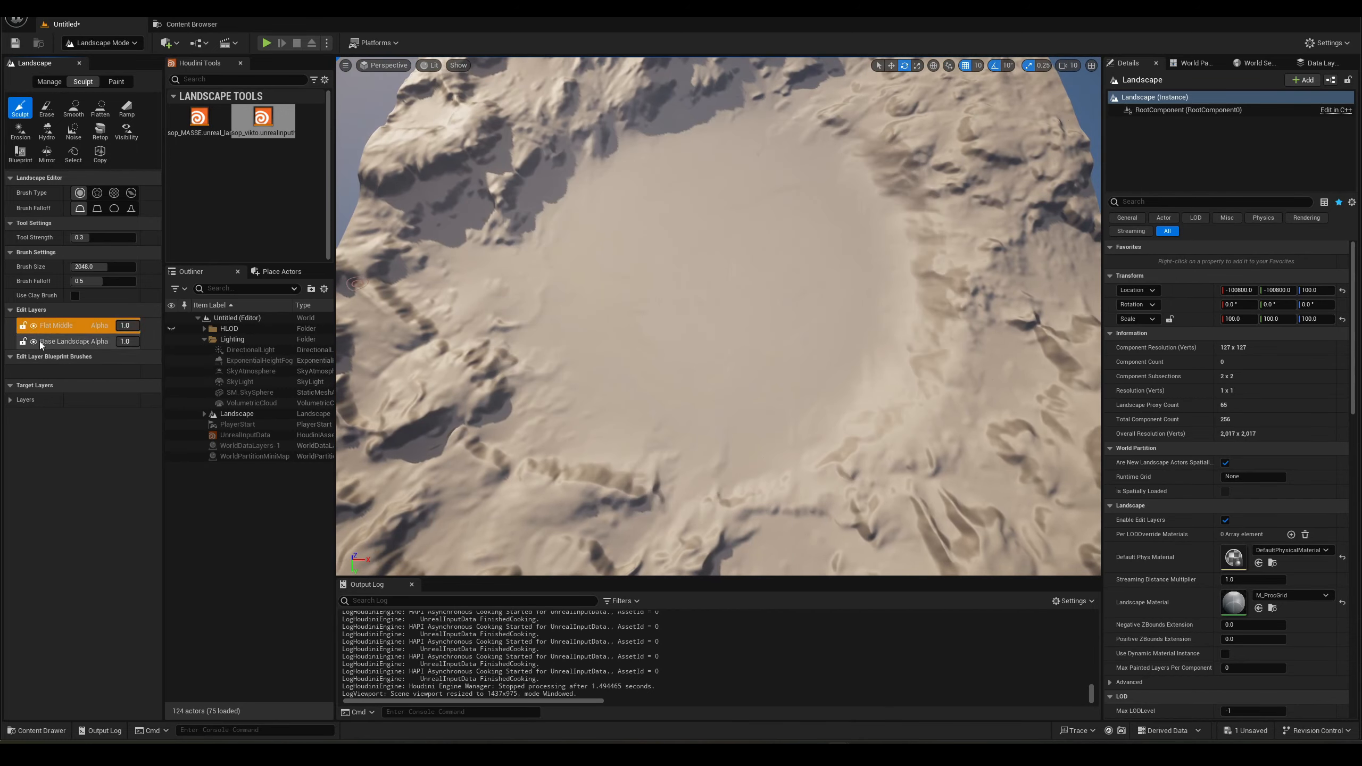
Hide and show the Base Landscape edit layer to inspect what the Flat Middle layer contributes.
click(35, 342)
right_drag(719, 317, 729, 344)
click(69, 341)
click(35, 341)
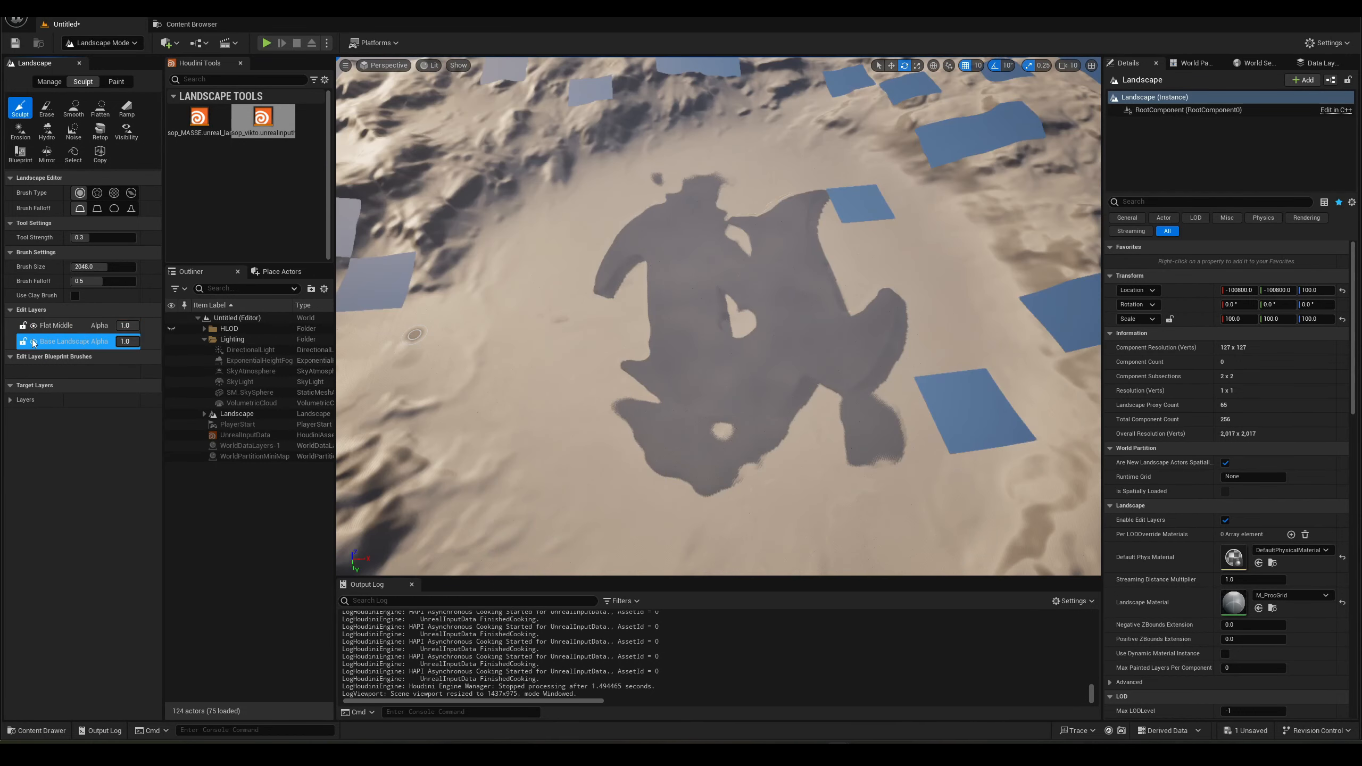
Toggle the Flat Middle edit layer's visibility and leave it hidden to inspect the logo-shaped basin in the base terrain.
right_drag(624, 327, 616, 301)
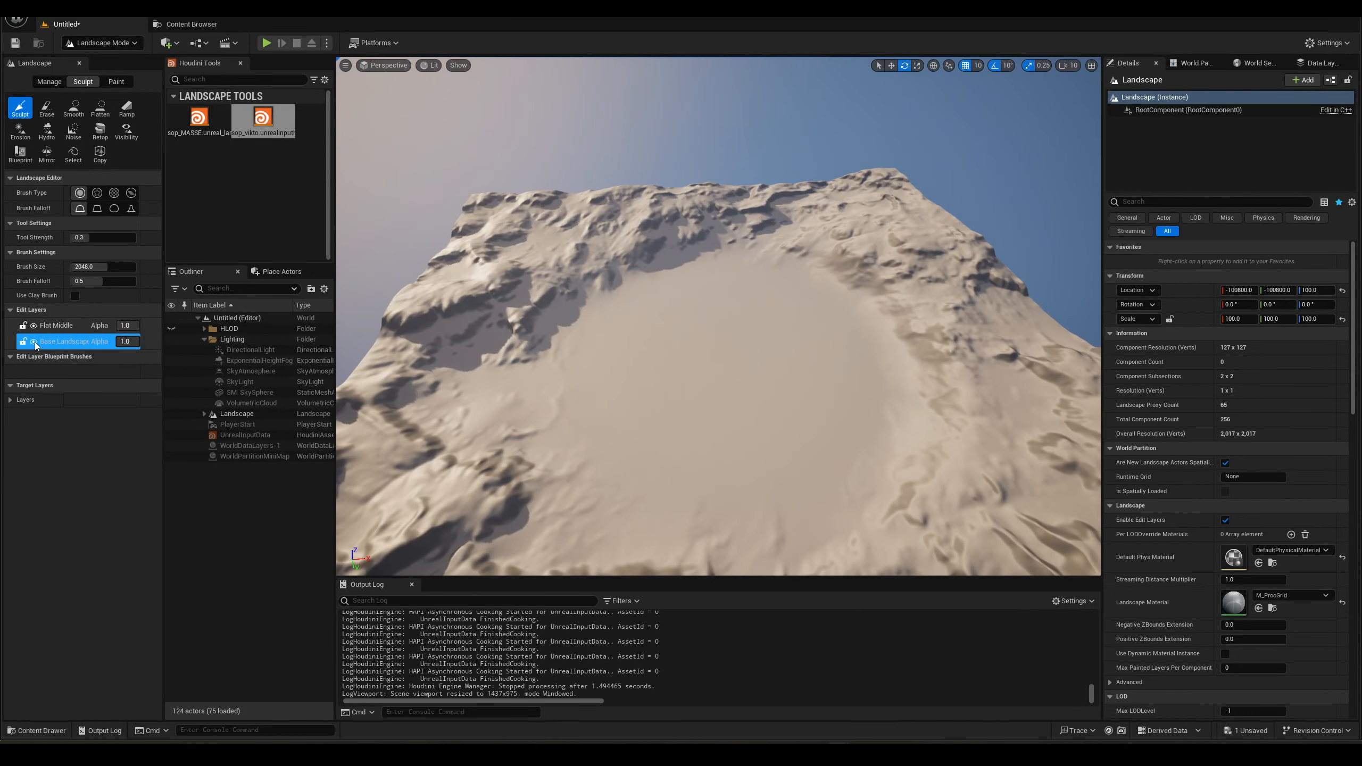
click(33, 325)
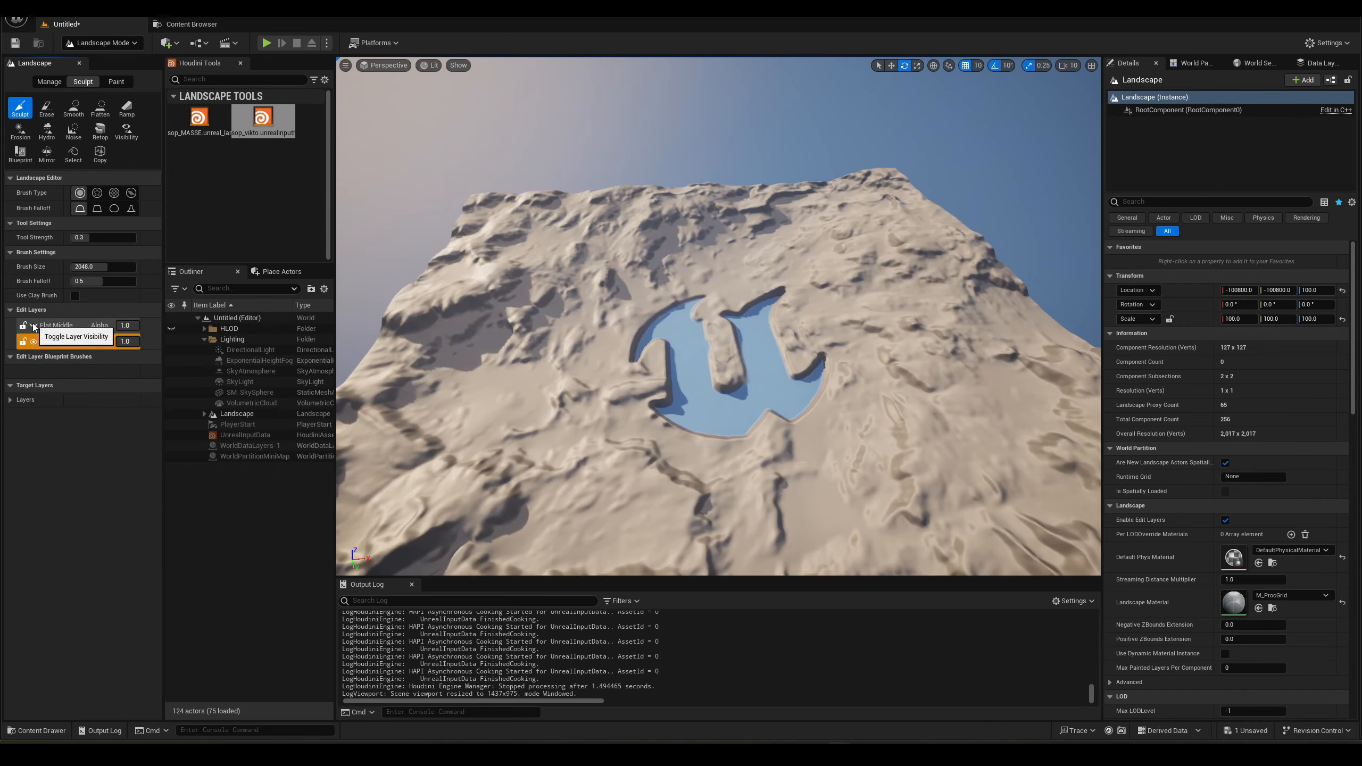
click(33, 328)
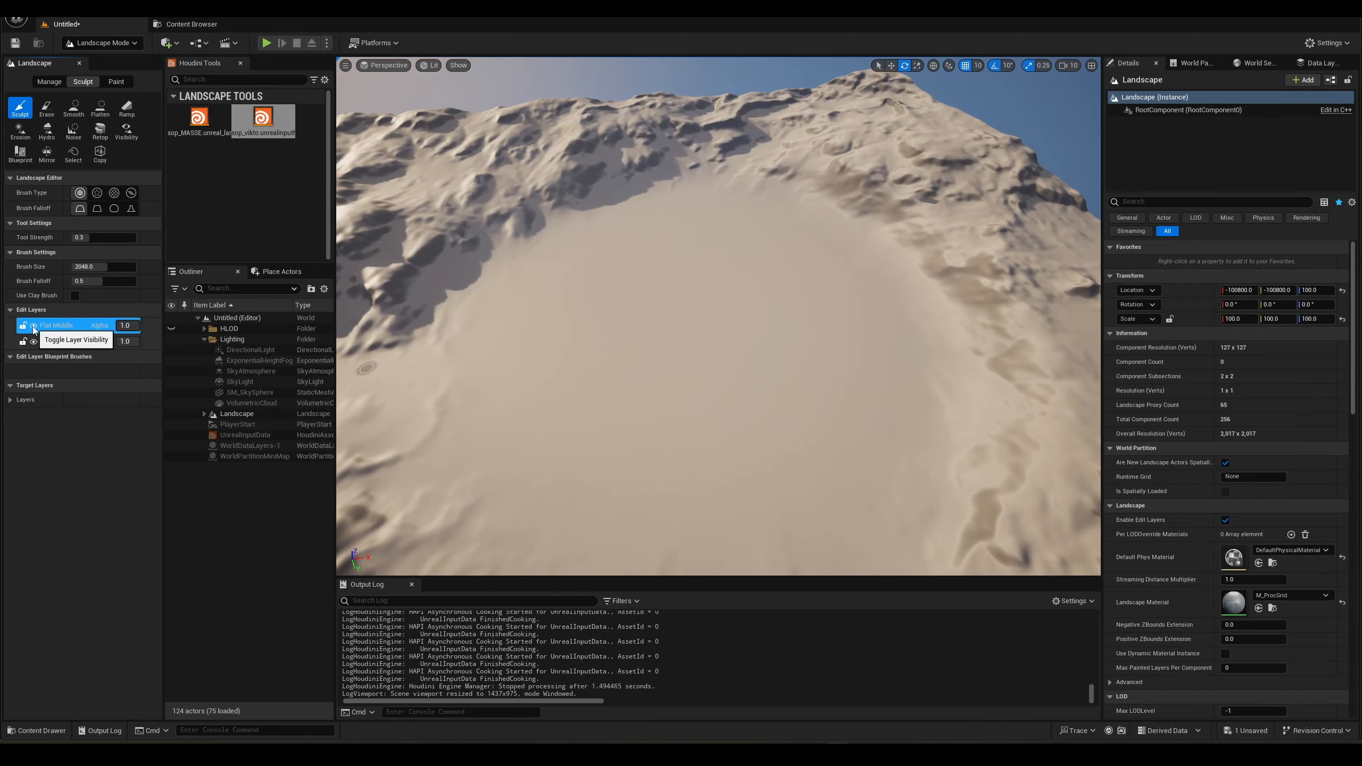
click(33, 326)
right_drag(680, 380, 724, 276)
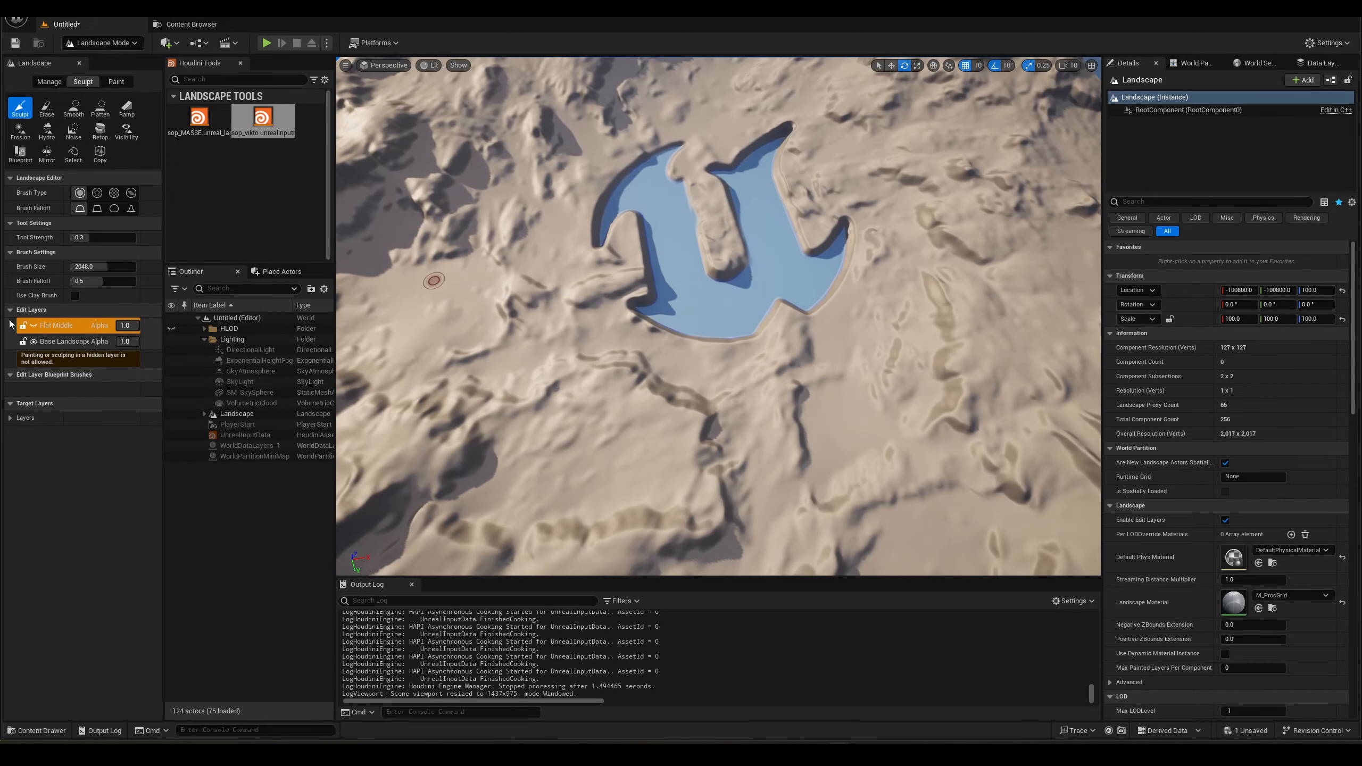
View the Flat Middle layer without the Base Landscape layer, and restore the visibility of both layers.
click(33, 326)
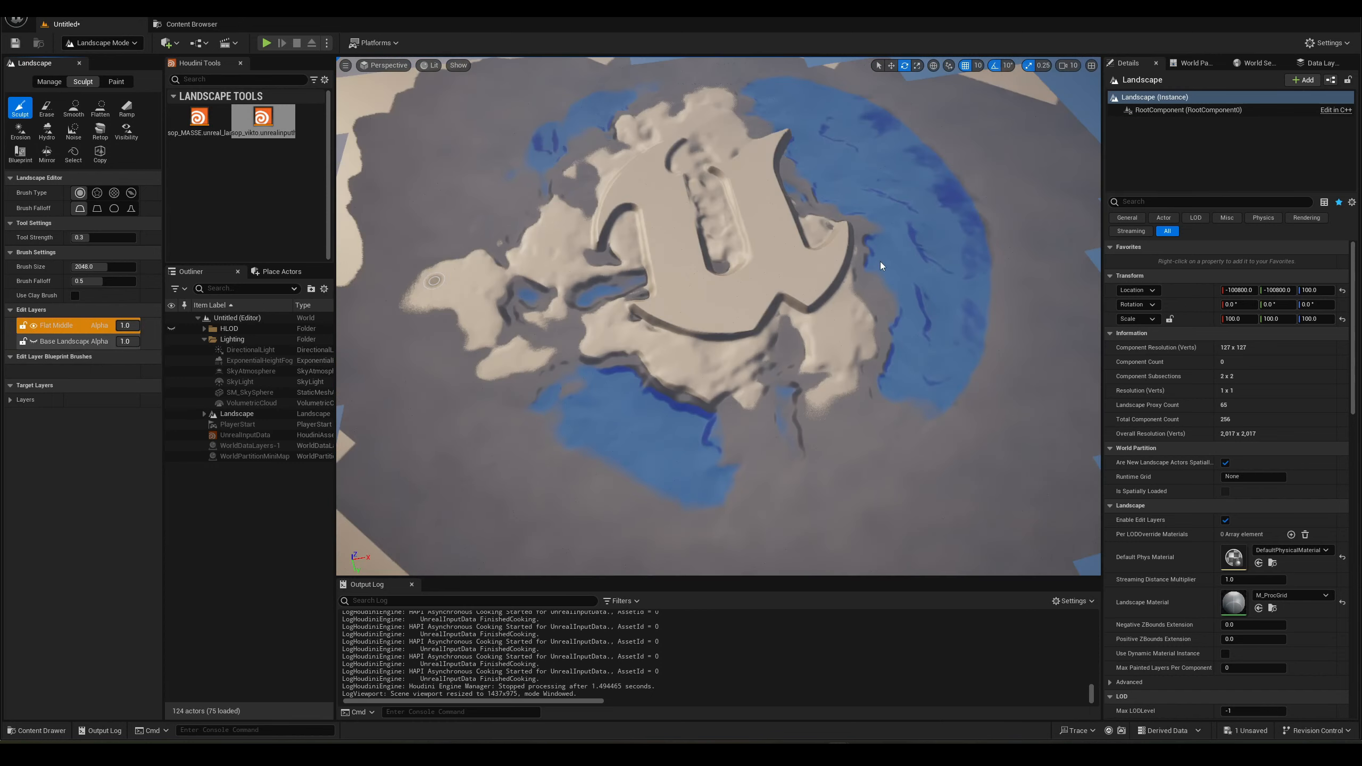
click(45, 331)
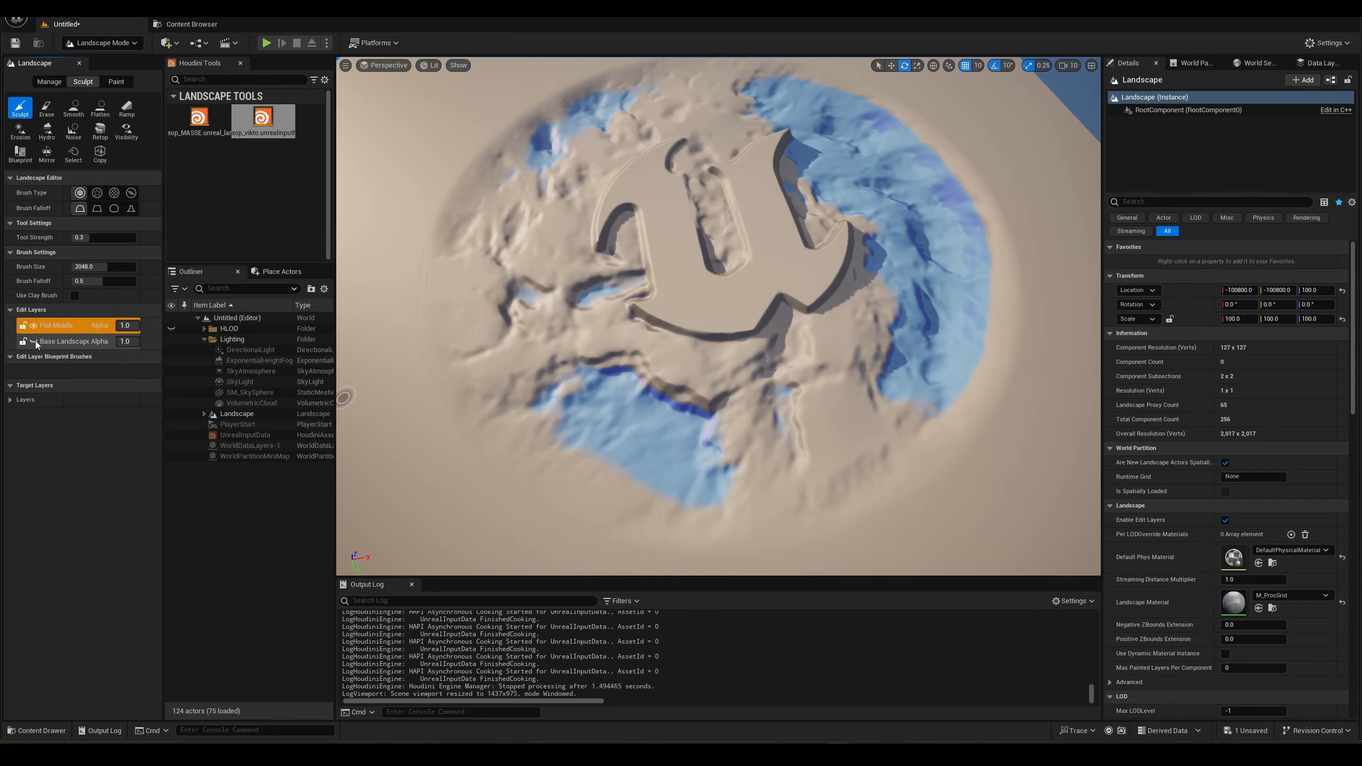
click(36, 341)
right_drag(748, 322, 747, 321)
right_drag(843, 303, 843, 225)
key(w)
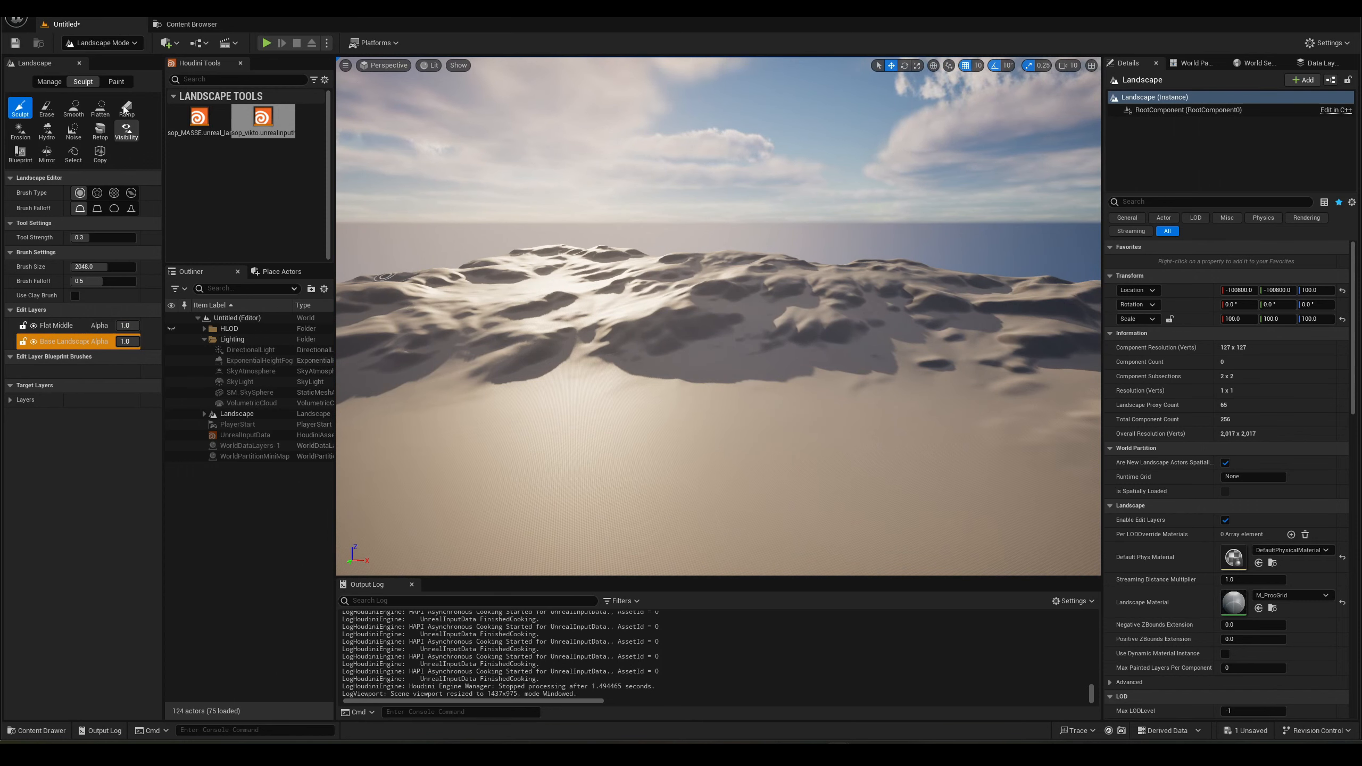
Return to Selection mode and open the Houdini Inputs settings of the UnrealInputData actor's HoudiniAssetComponent.
click(82, 43)
click(94, 57)
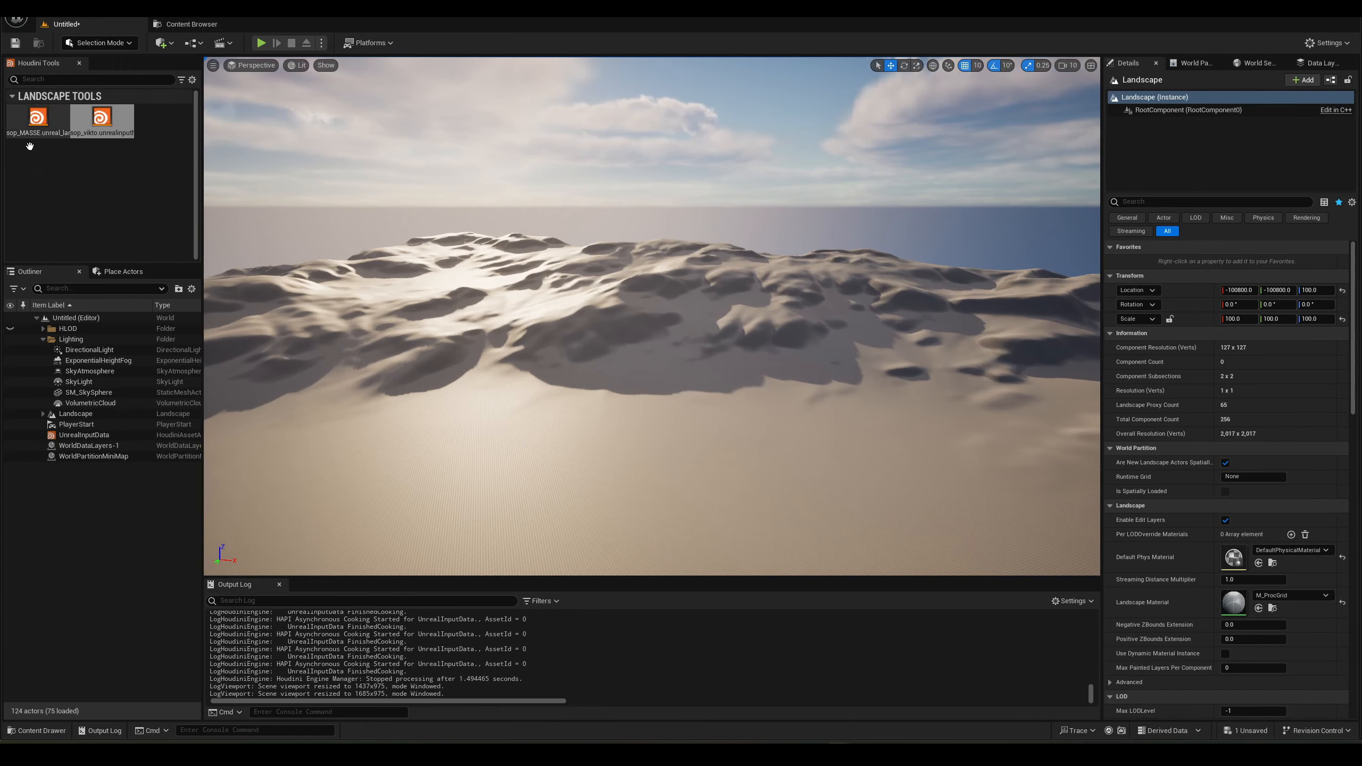
click(99, 437)
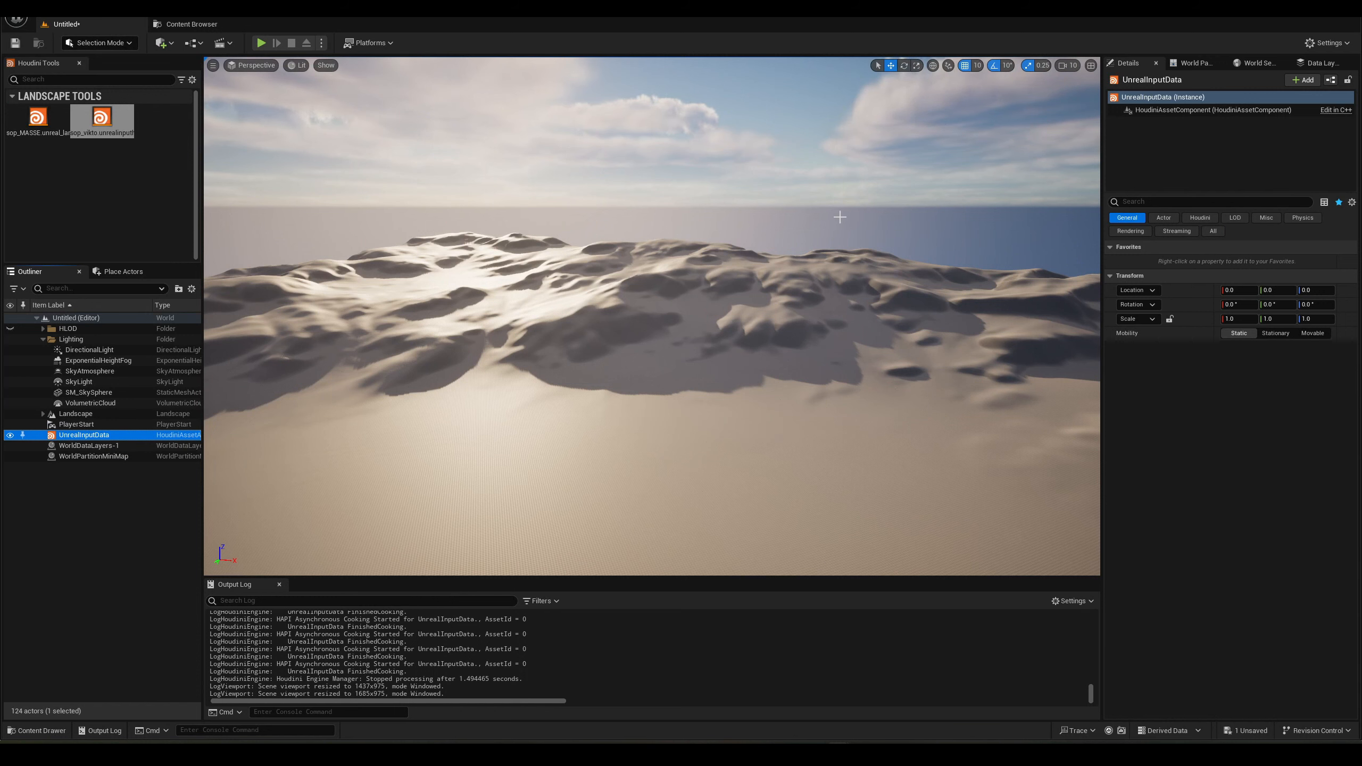
click(1194, 112)
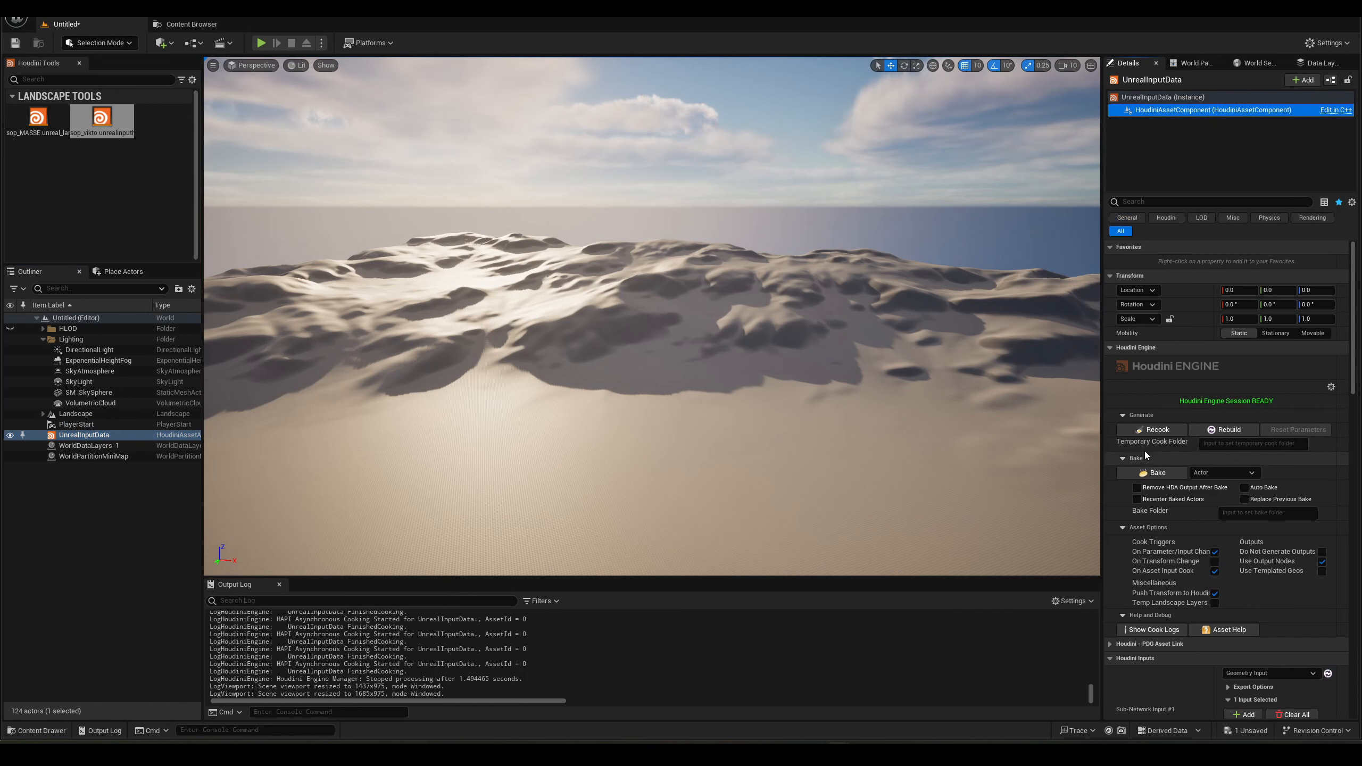
scroll(1268, 408, down, 6)
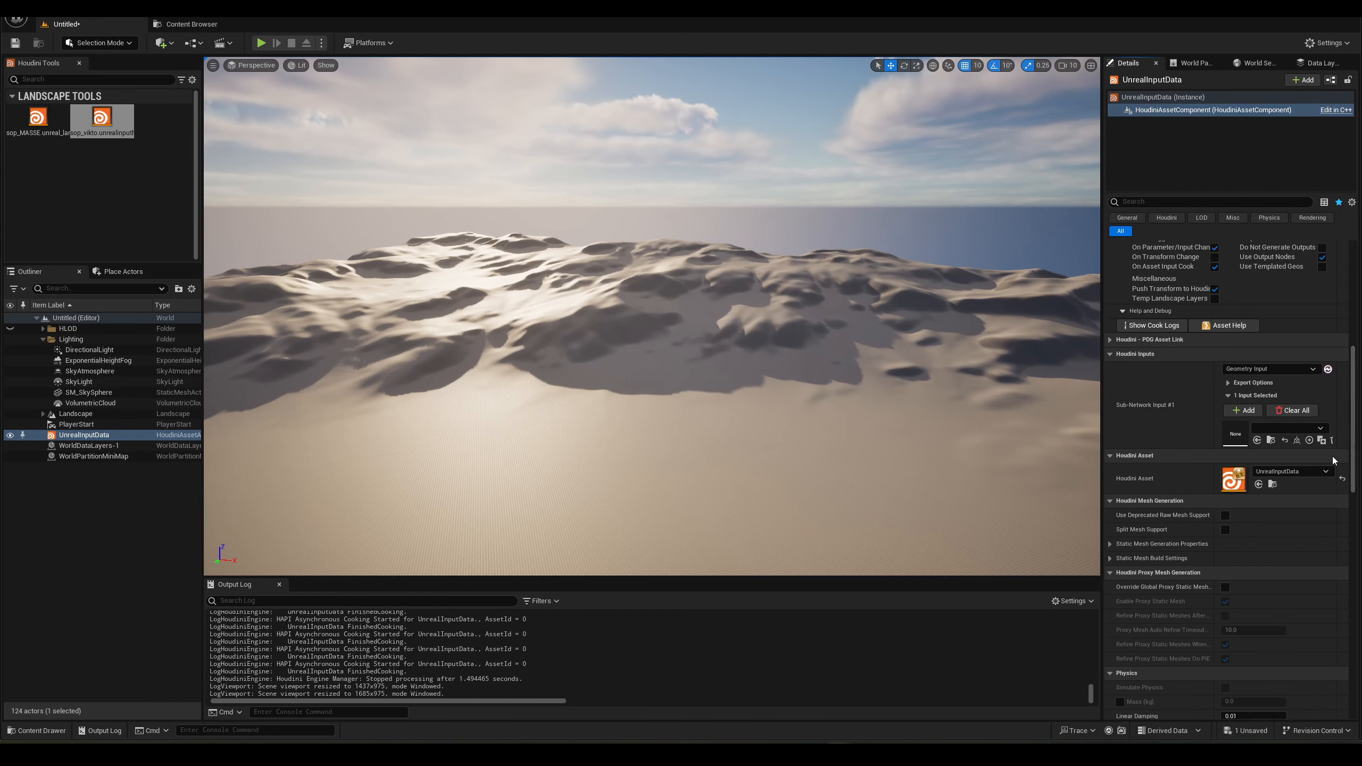
Examine the sculpted landscape and the flattened area in its middle from several angles, ending with a view from above.
right_drag(653, 322, 612, 370)
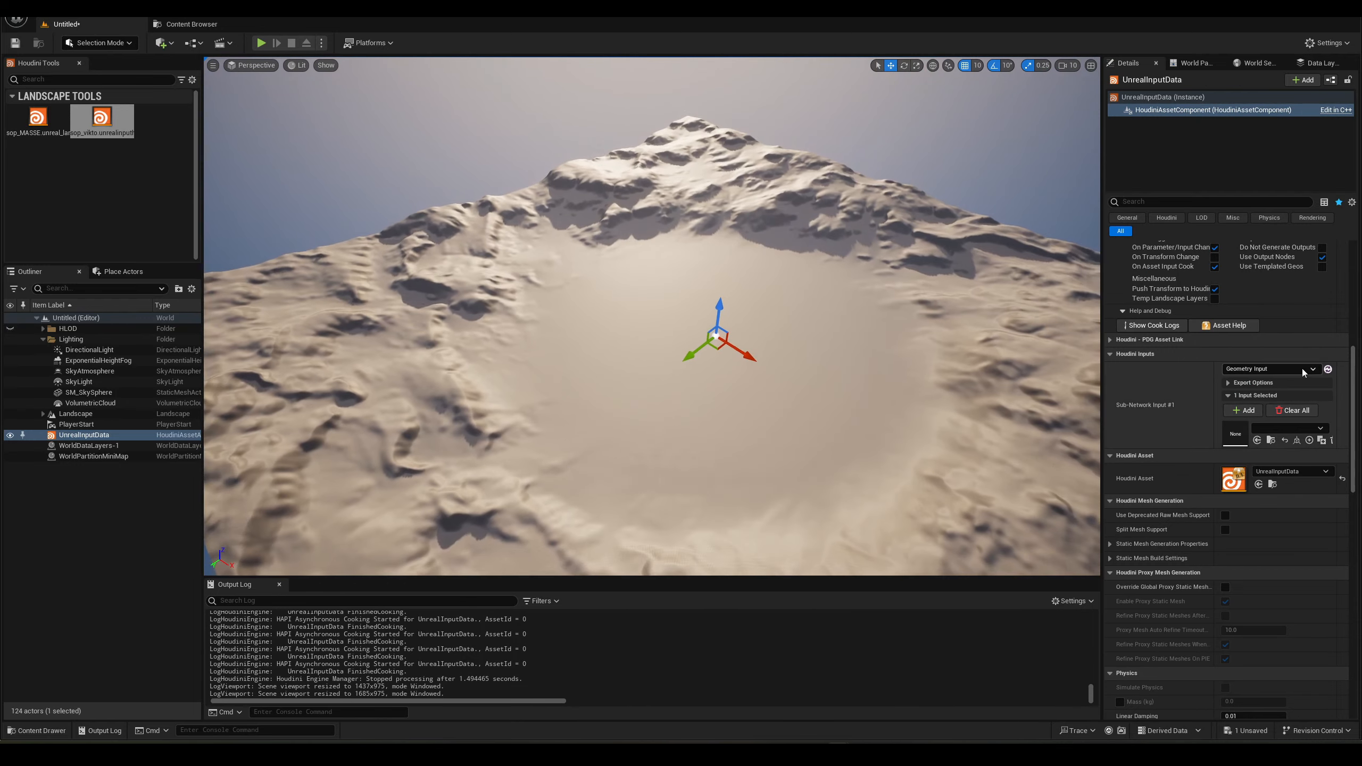
right_drag(874, 448, 957, 465)
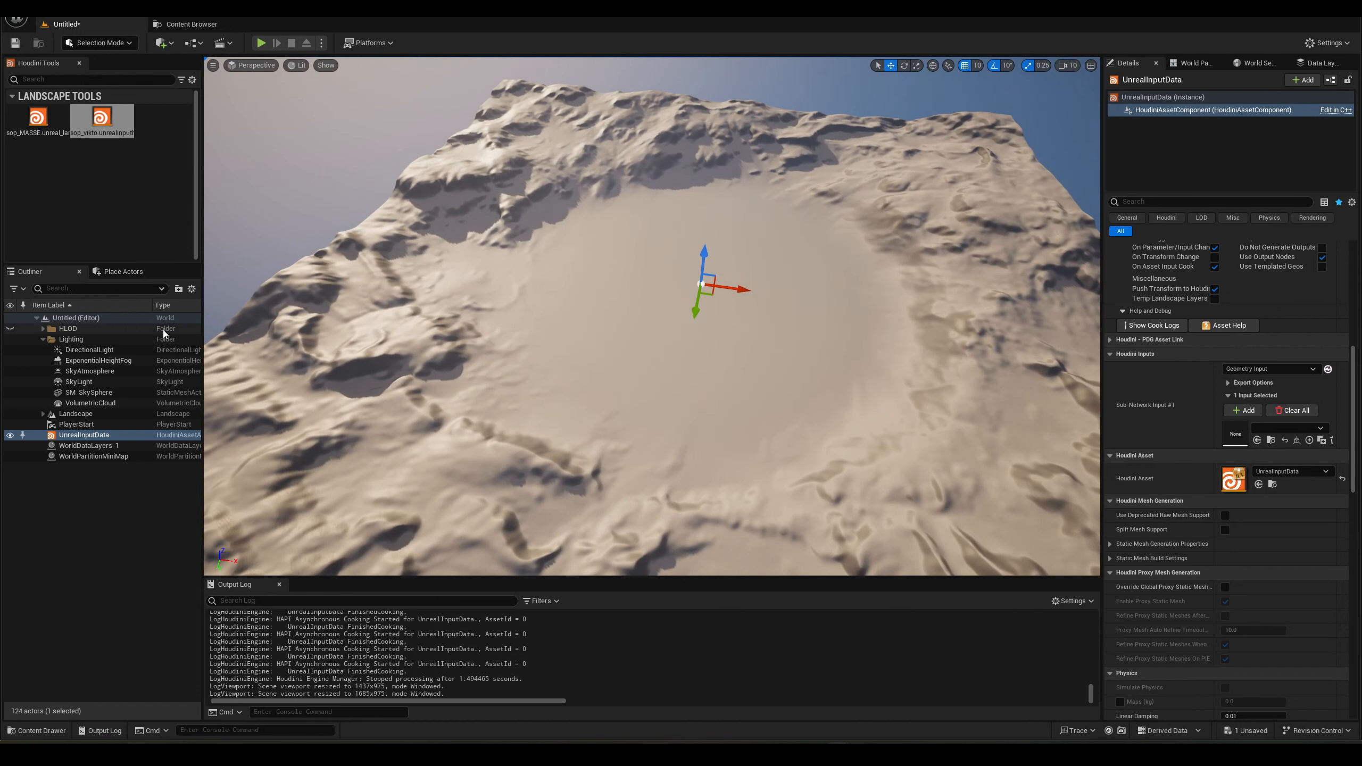
mouse_move(637, 327)
right_down()
mouse_move(641, 306)
mouse_move(637, 328)
right_up()
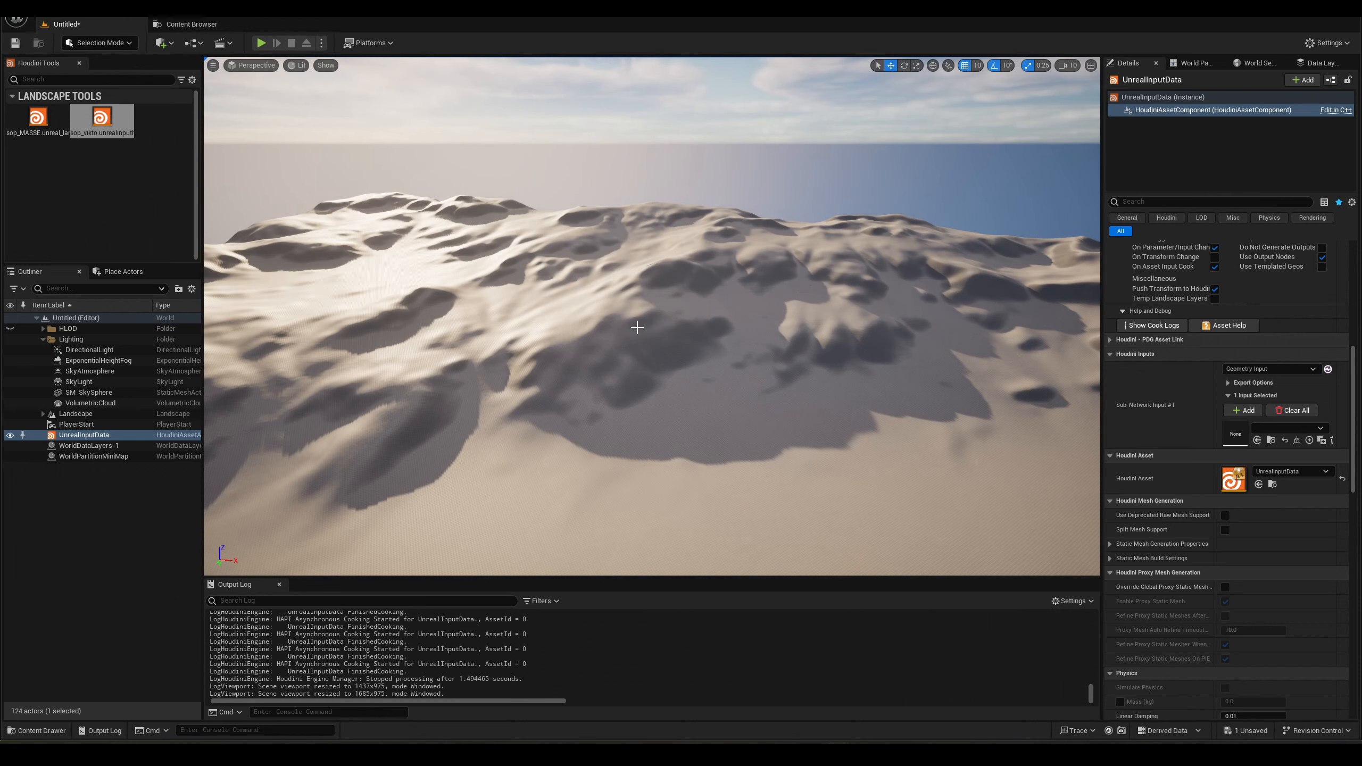
mouse_move(630, 365)
right_down()
mouse_move(552, 386)
mouse_move(638, 384)
mouse_move(603, 395)
mouse_move(628, 367)
right_up()
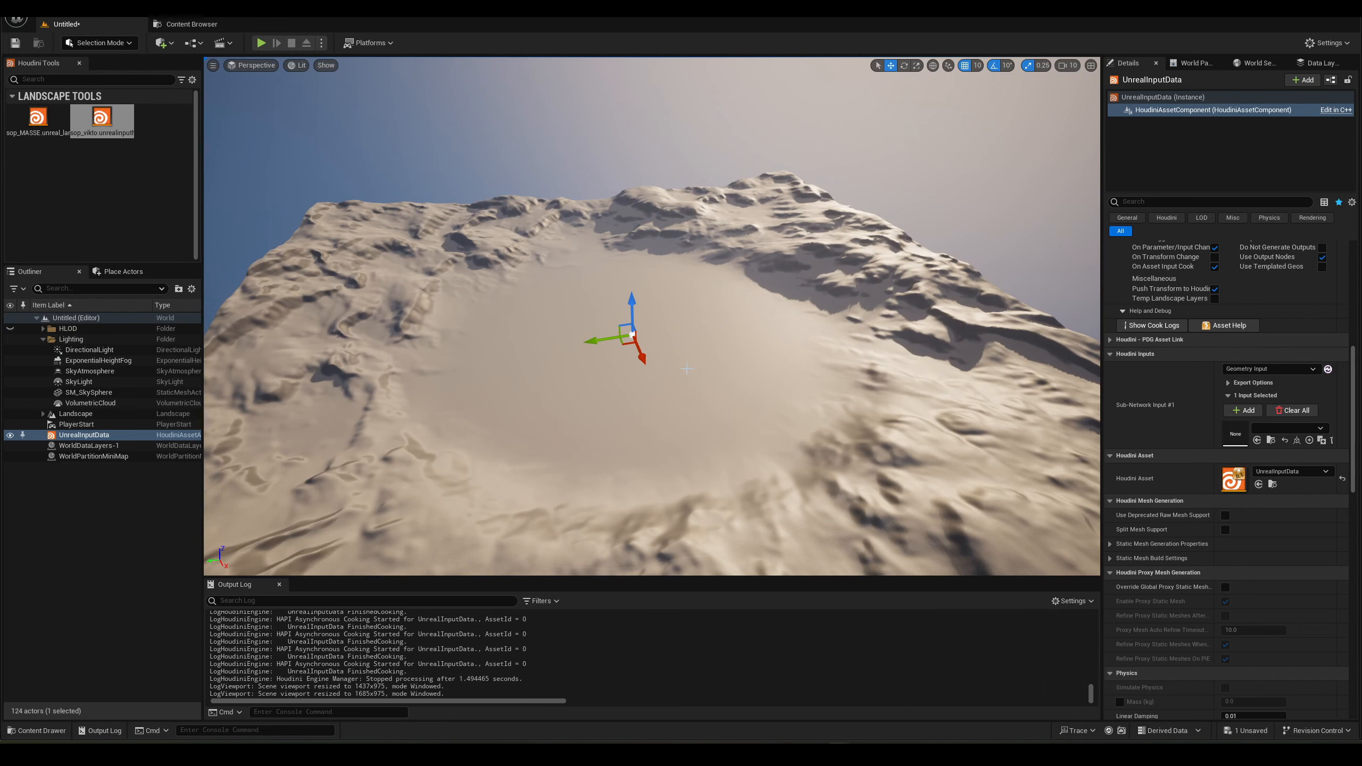
key(w)
right_drag(686, 369, 659, 279)
key(e)
right_drag(735, 400, 725, 429)
key(f)
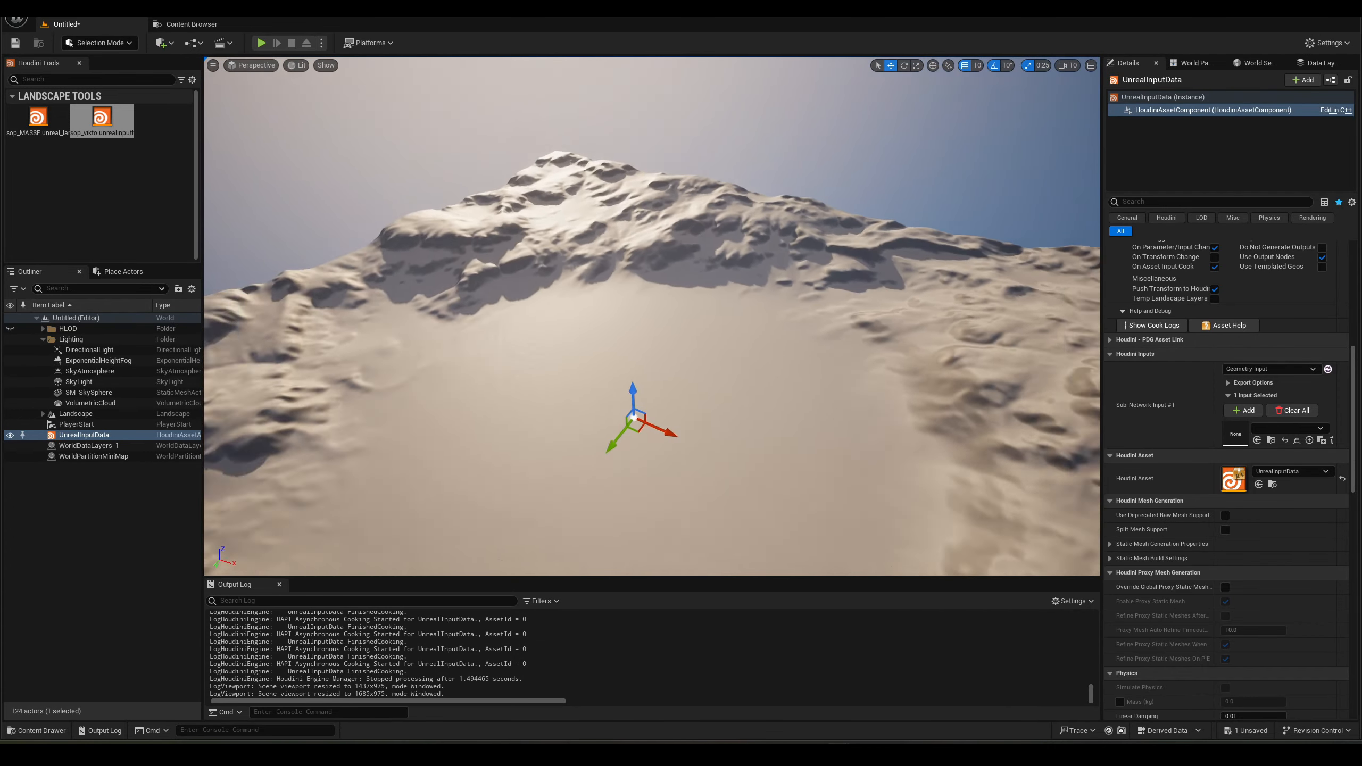
alt+drag(725, 429, 787, 454)
key(w)
right_drag(807, 388, 660, 386)
key(s)
right_drag(761, 376, 668, 376)
key(w)
key(s)
key(w)
key(s)
key(w)
key(s)
key(w)
key(s)
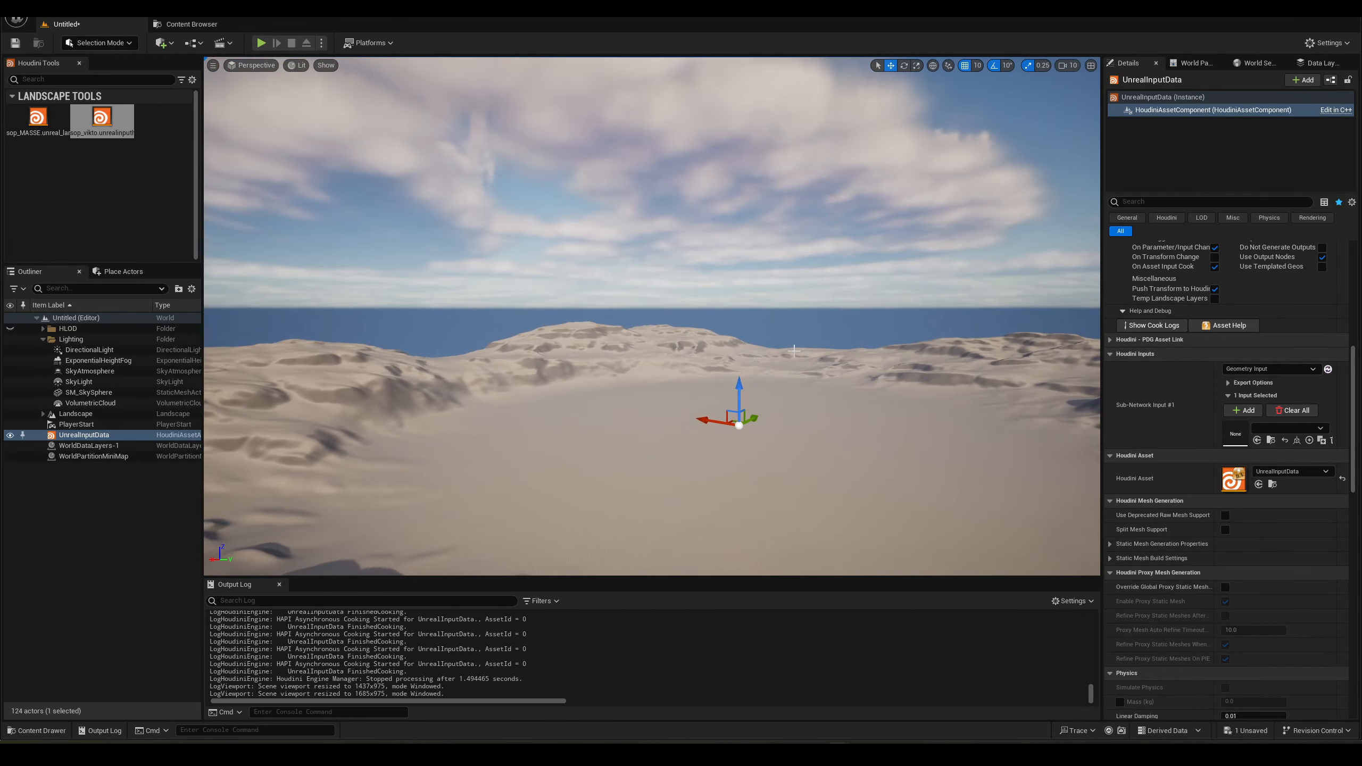
key(s)
right_drag(793, 352, 794, 416)
key(s)
key(a)
key(w)
key(w)
key(s)
key(w)
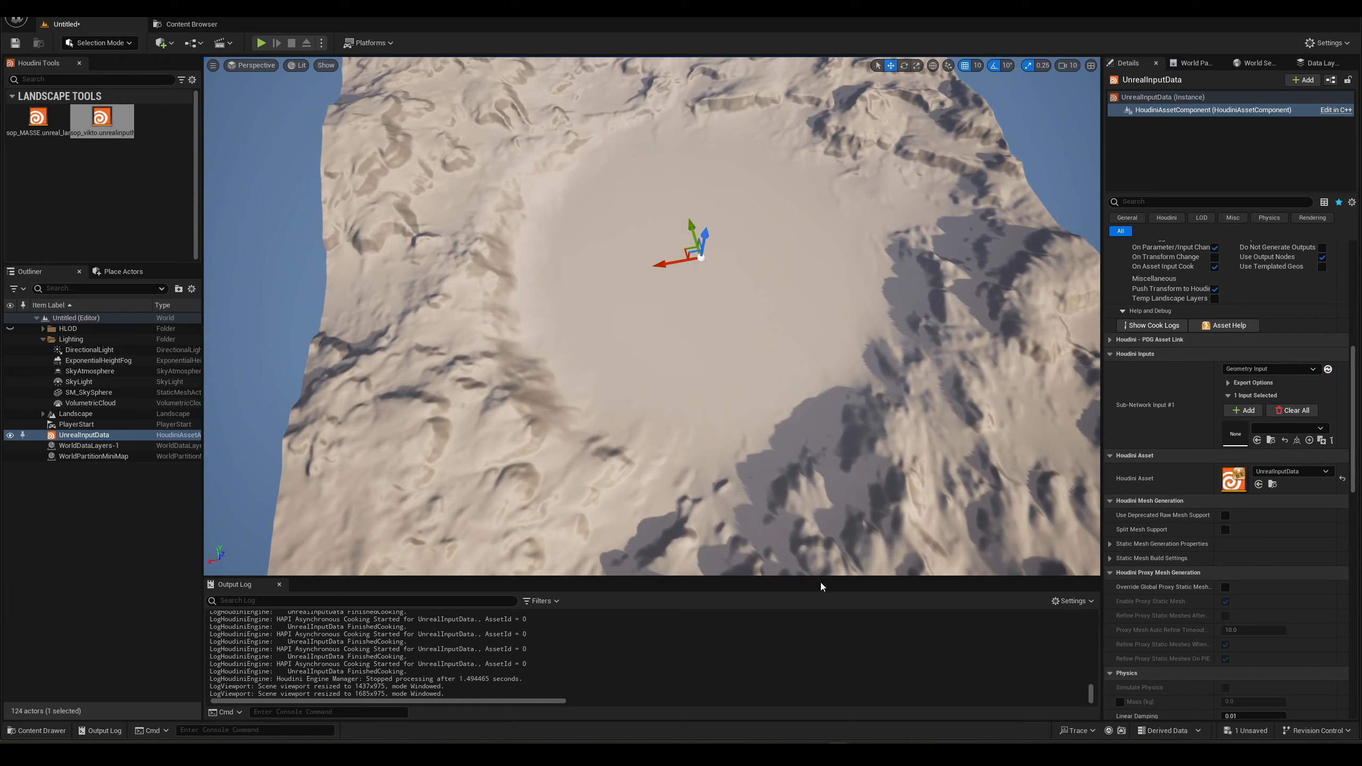
Switch to Houdini and compare the groupdelete1 terrain seen from above with the landscape in Unreal Engine.
key(alt+Tab)
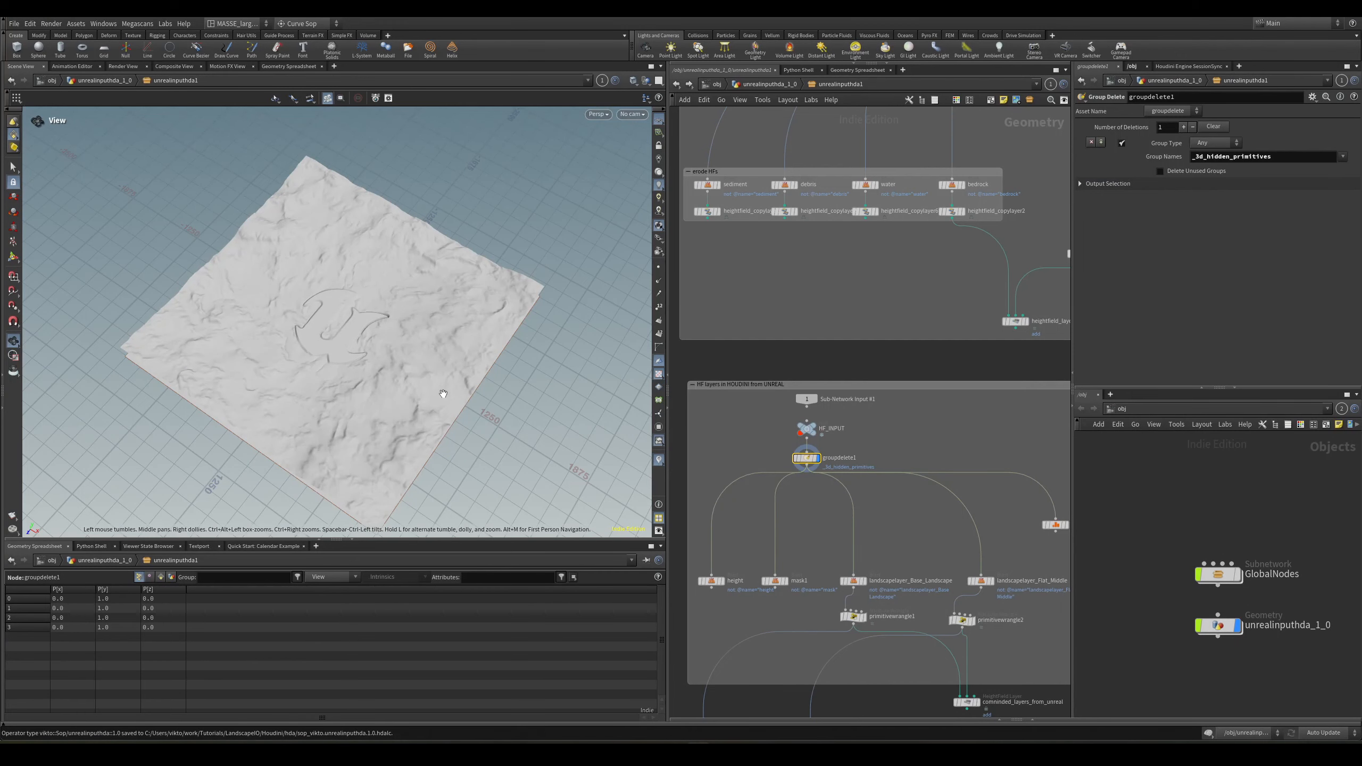
drag(444, 394, 404, 351)
key(g)
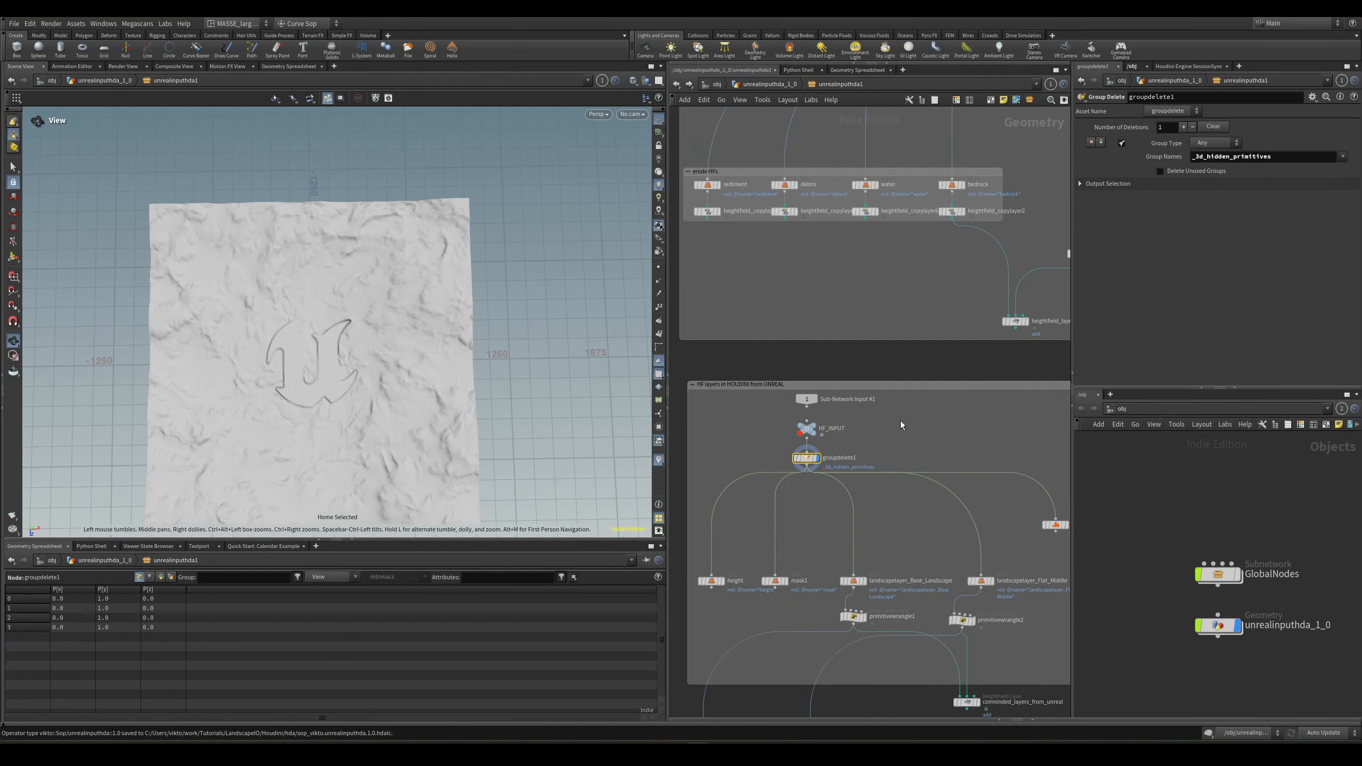
scroll(901, 424, down, 3)
key(alt+Tab)
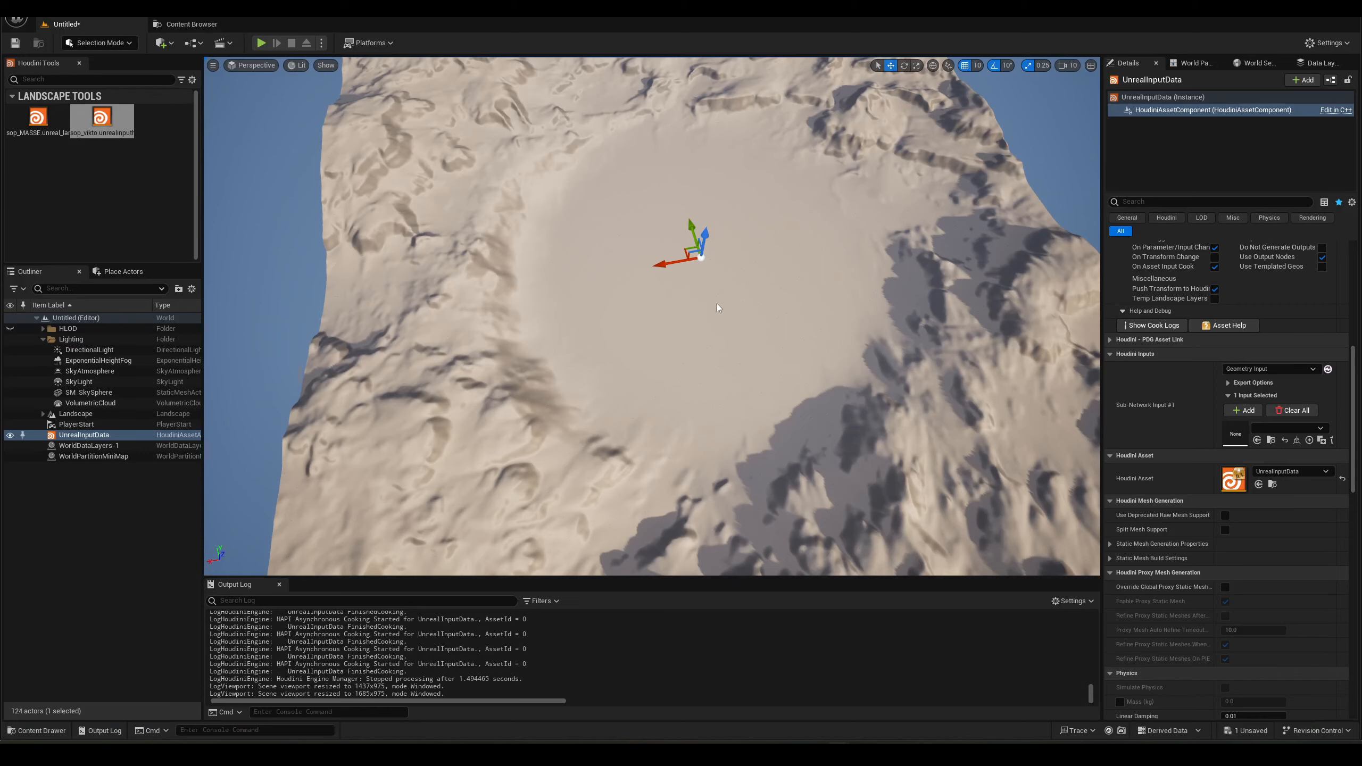
key(alt+Tab)
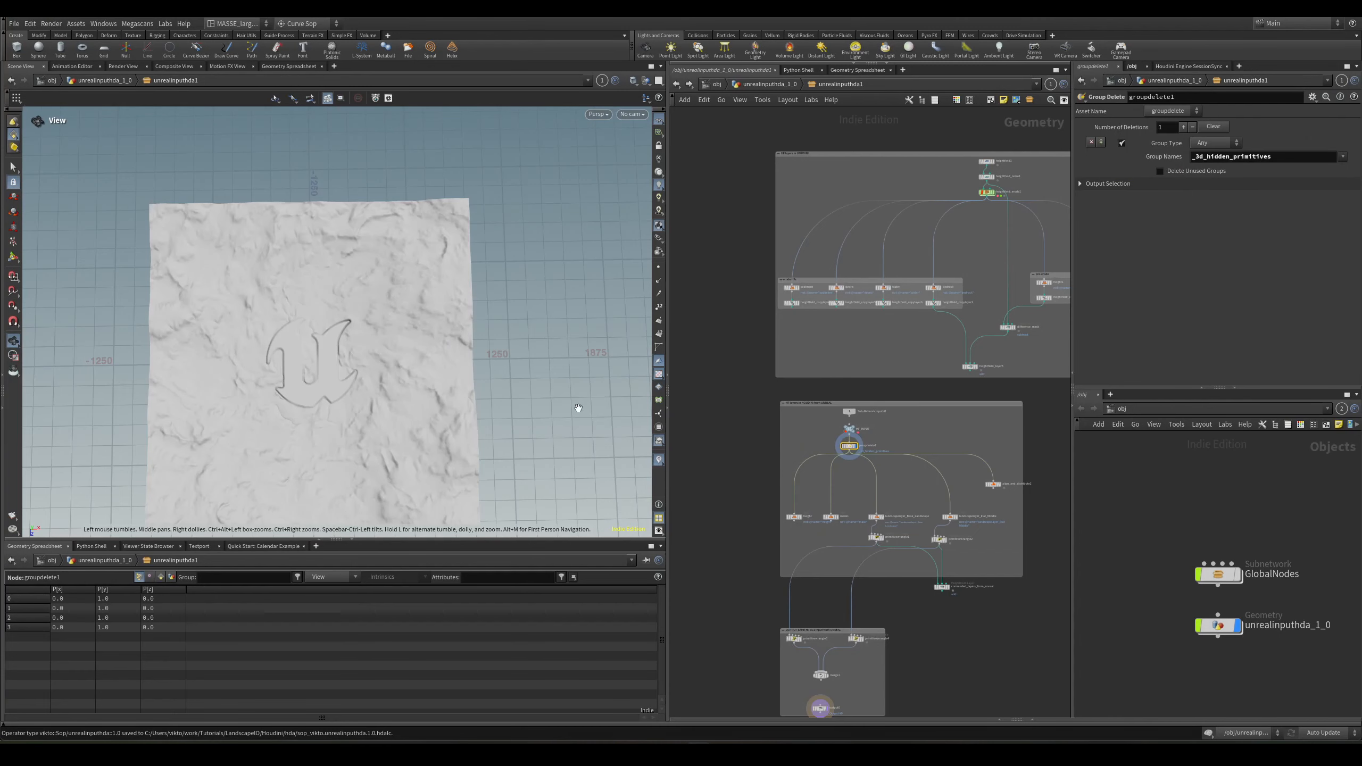
Display the output of the HF_INPUT node and frame the incoming Unreal terrain in the scene view.
scroll(856, 427, up, 5)
click(849, 430)
key(f)
drag(428, 395, 393, 338)
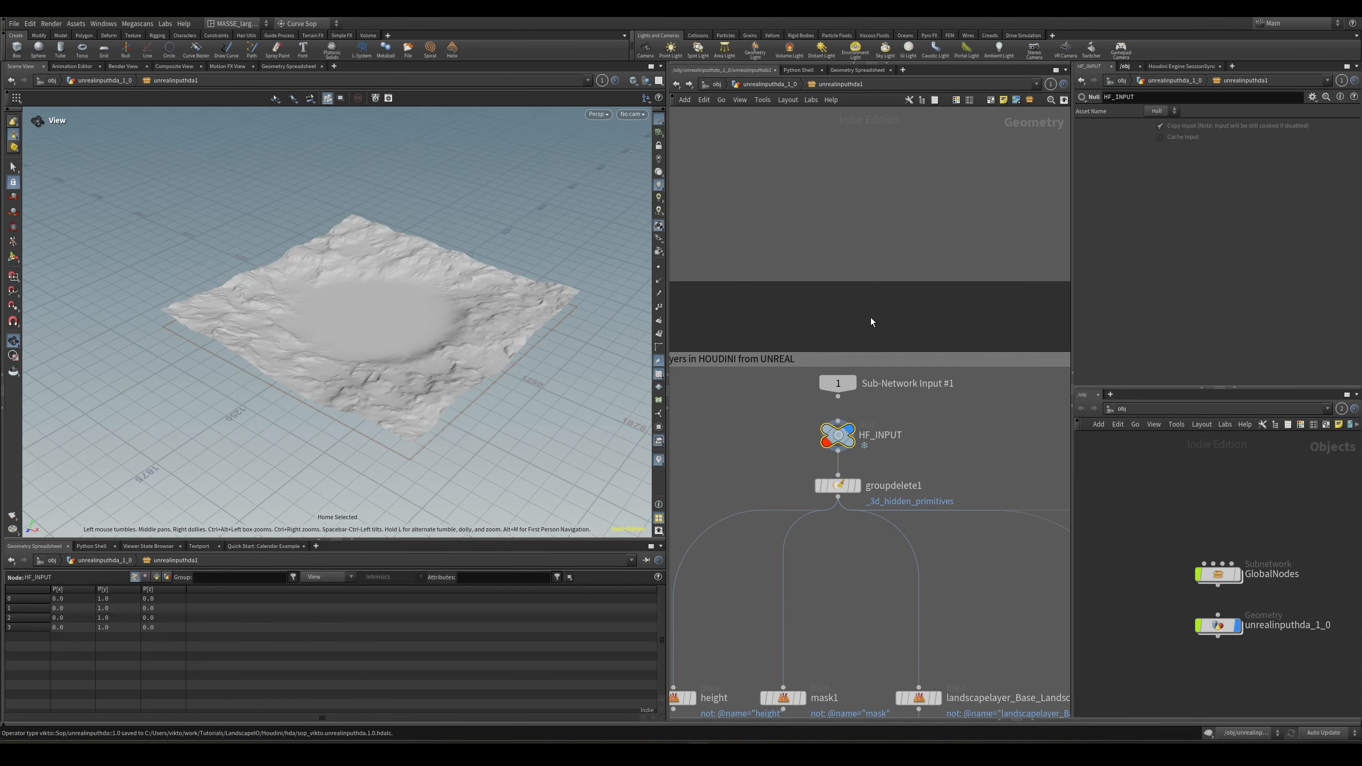
scroll(885, 408, up, 4)
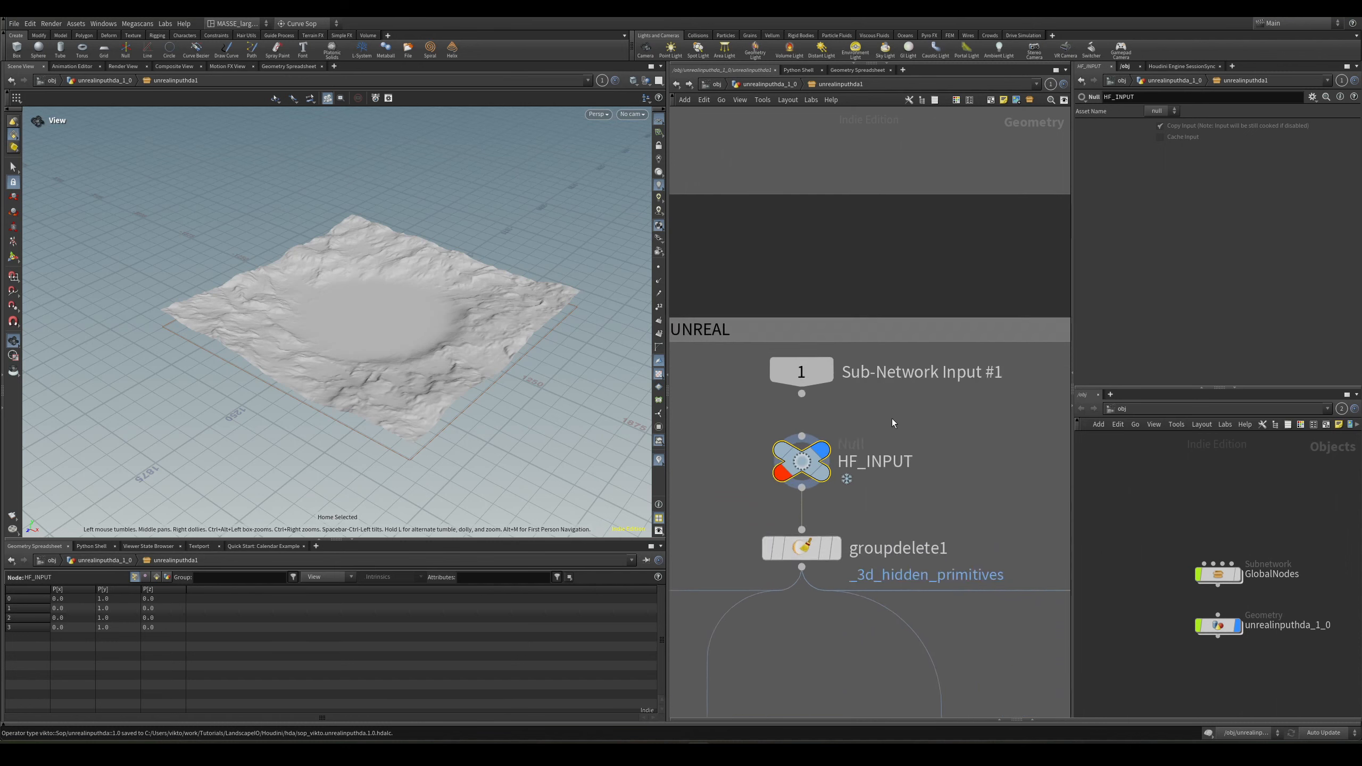
drag(424, 343, 381, 436)
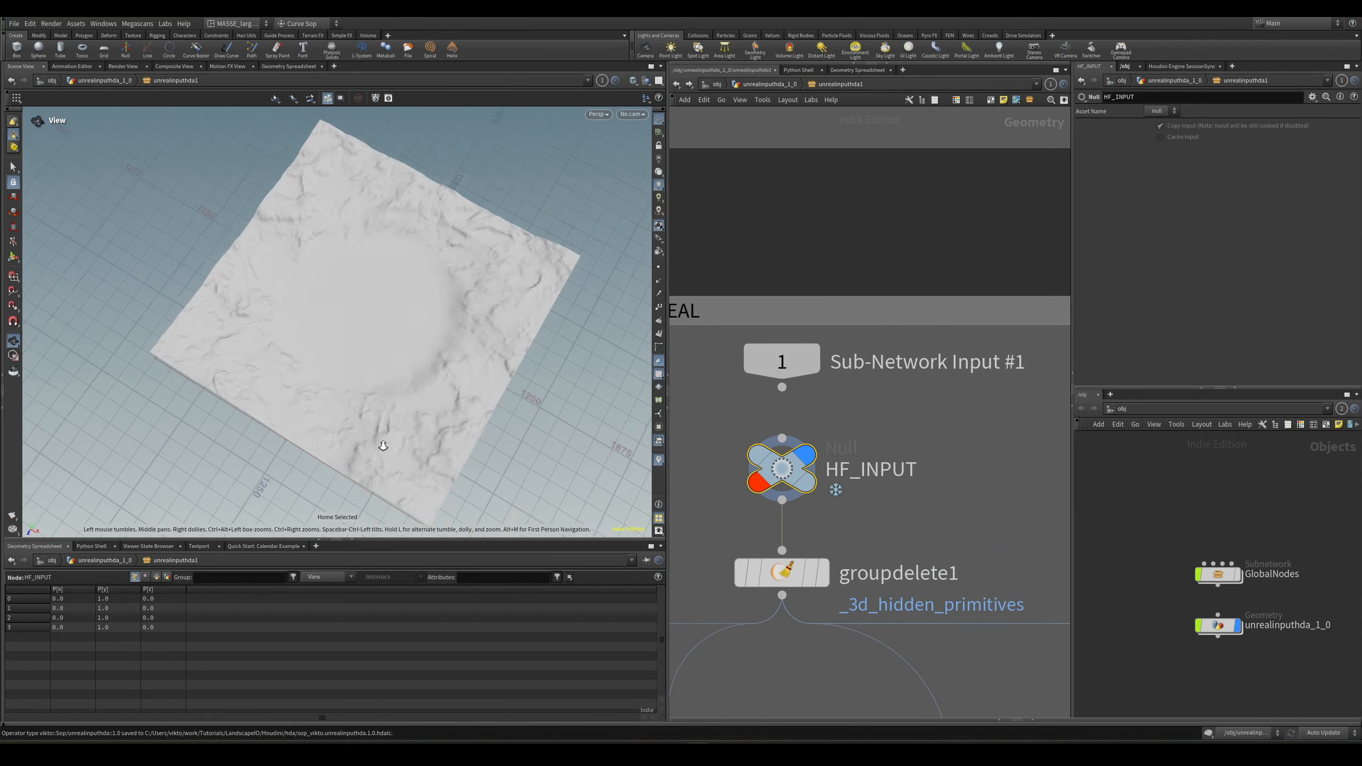
Examine the flattened middle of the HF_INPUT terrain up close and the node's place between Sub-Network Input #1 and groupdelete1.
scroll(307, 349, up, 5)
scroll(892, 473, down, 3)
middle_drag(903, 473, 974, 442)
scroll(918, 450, up, 4)
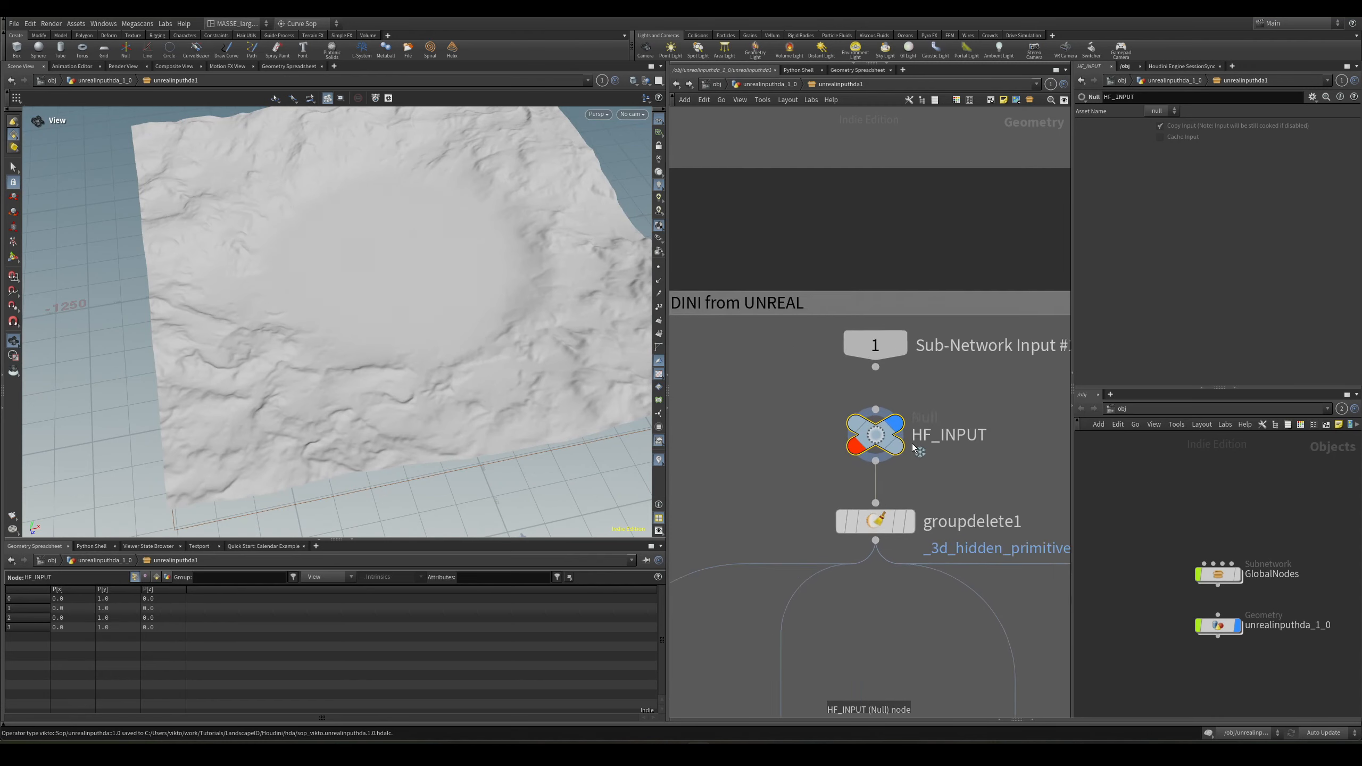
middle_drag(885, 443, 972, 503)
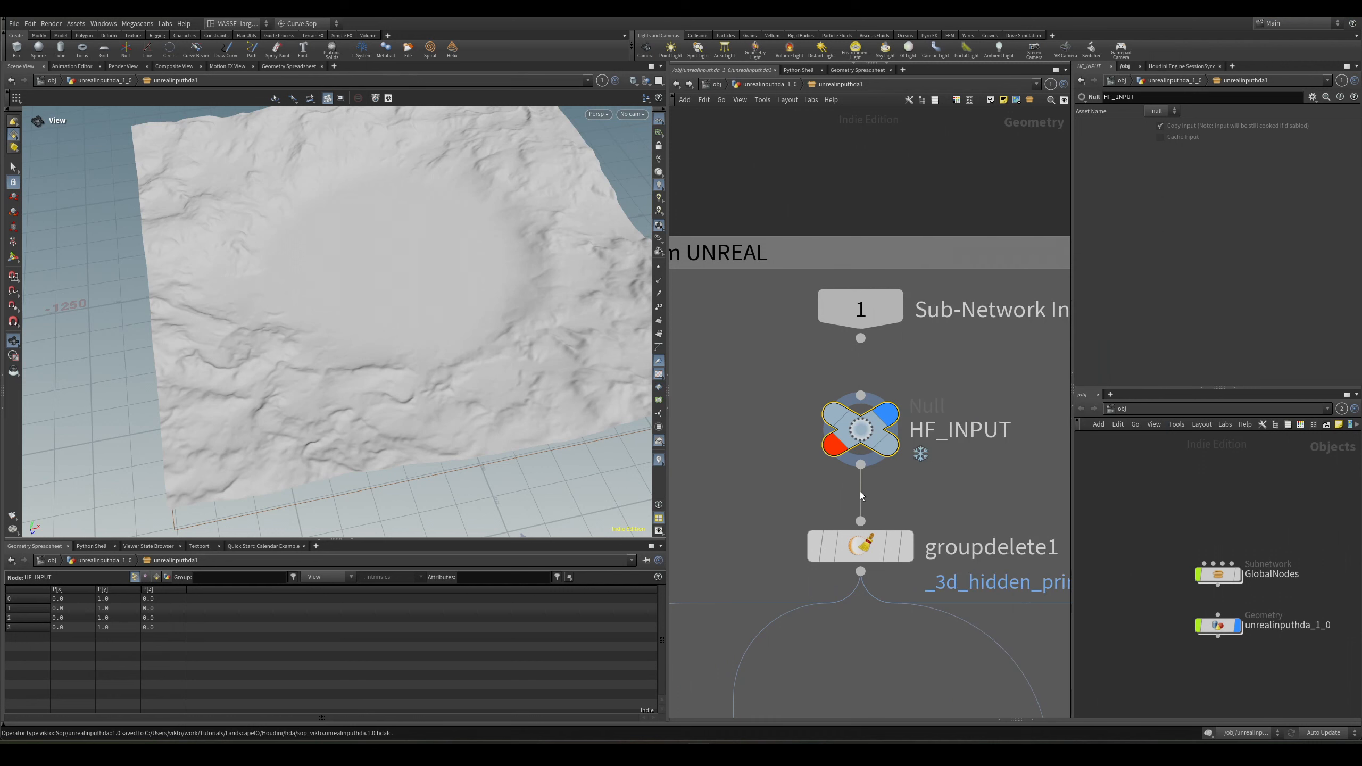
middle_click(861, 458)
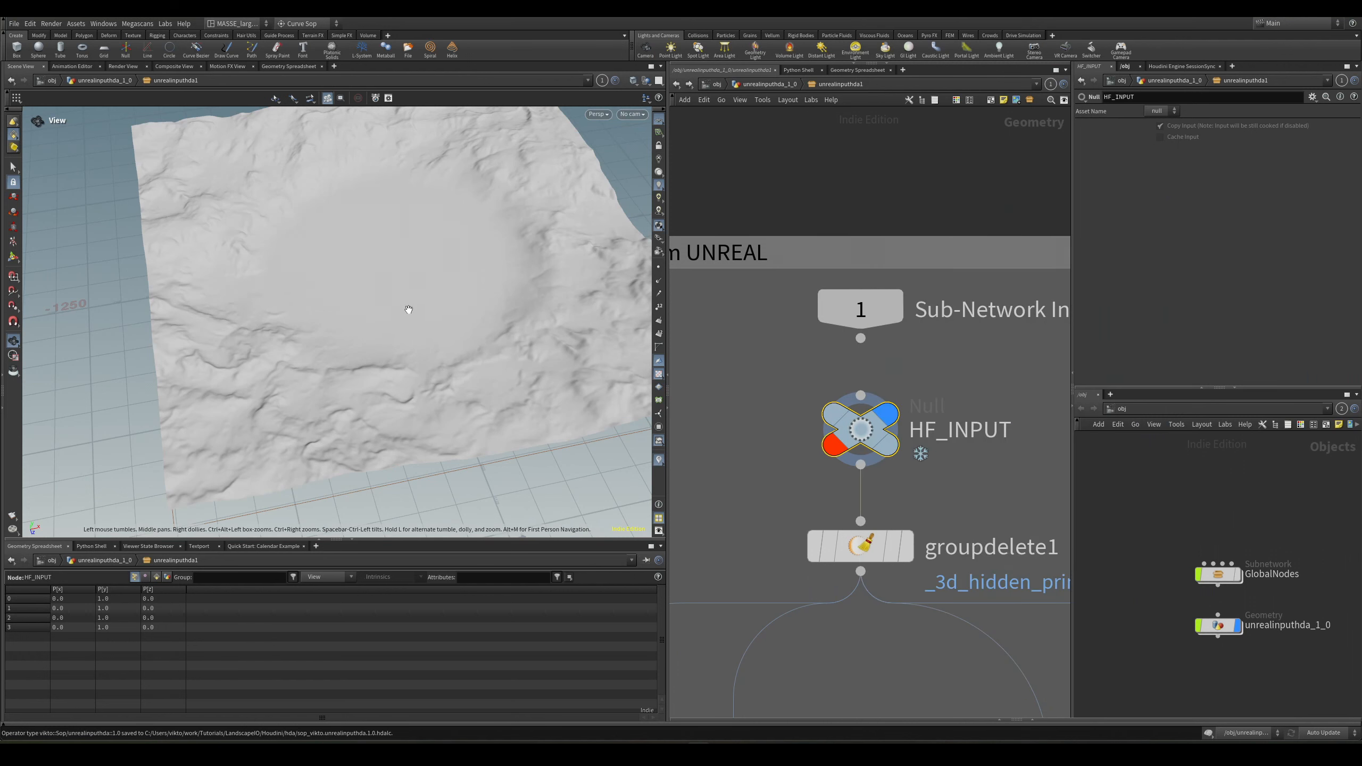
drag(409, 309, 450, 343)
scroll(461, 320, down, 3)
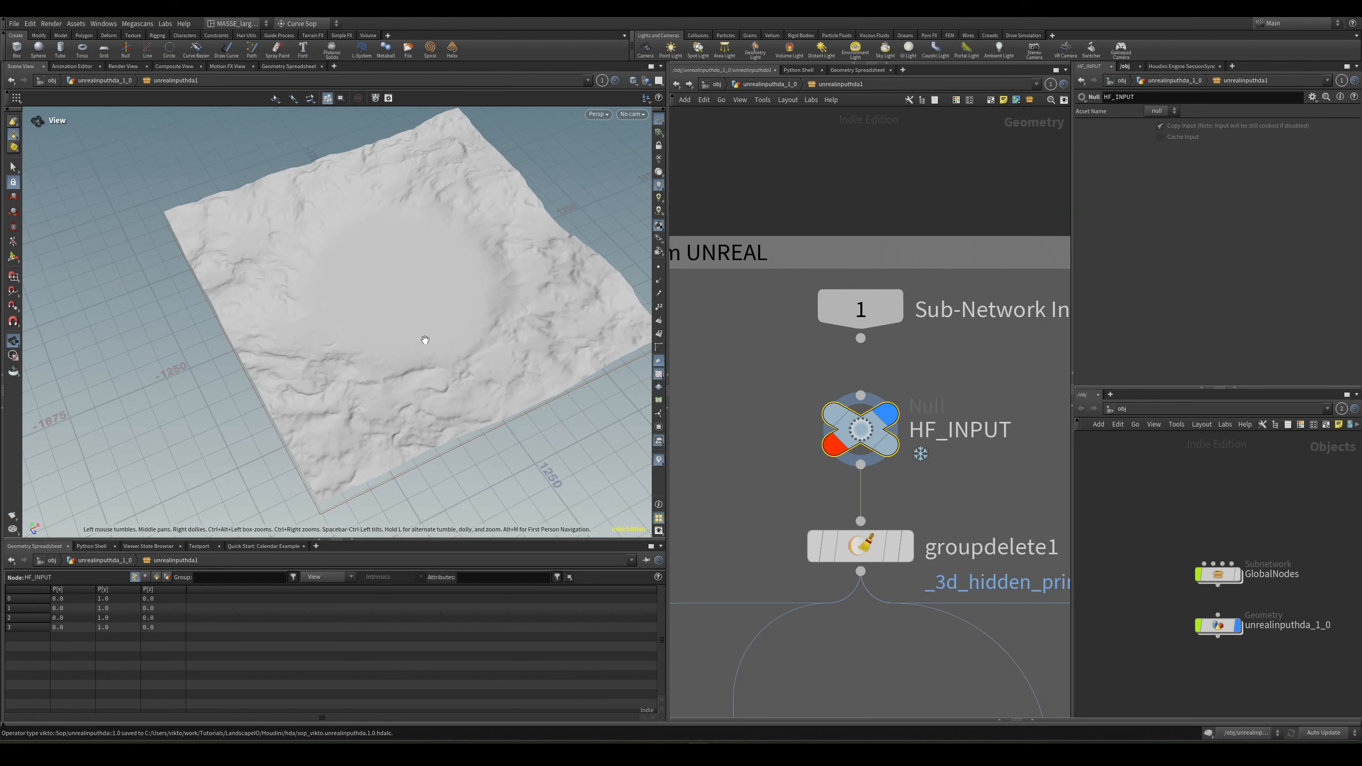
scroll(717, 422, down, 2)
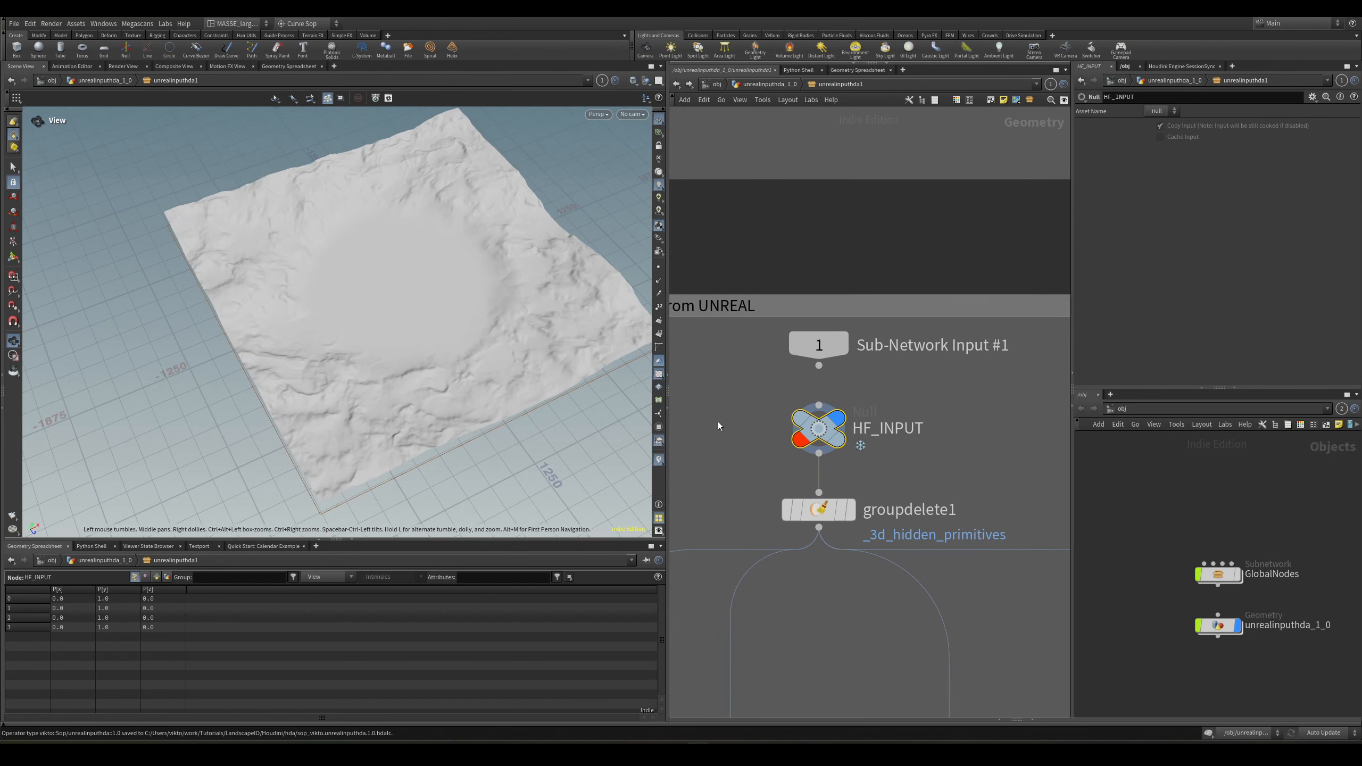
Display the heightfield1 node at the start of the Houdini-built terrain network and frame its plane in the scene view.
scroll(741, 361, down, 5)
middle_drag(742, 361, 753, 652)
scroll(815, 562, down, 1)
middle_drag(815, 563, 782, 659)
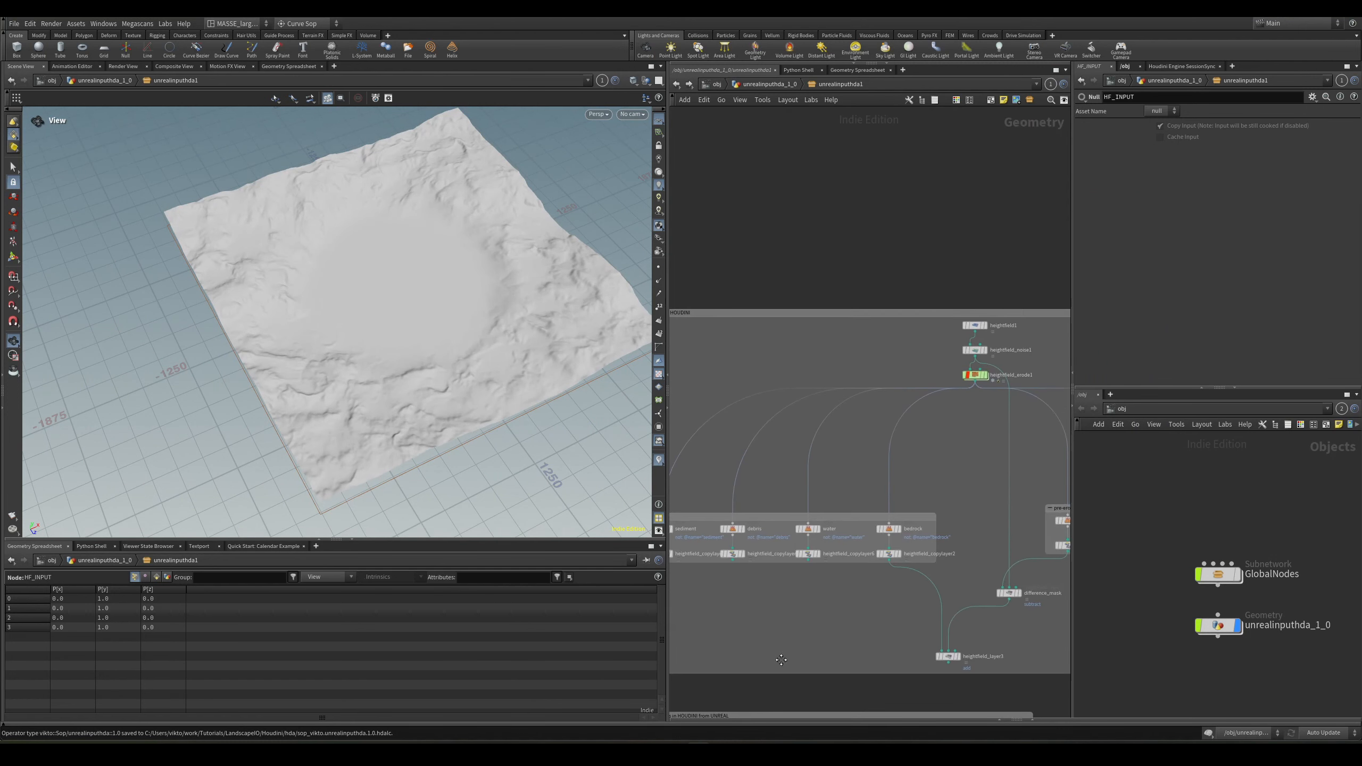
middle_drag(1004, 340, 867, 402)
scroll(806, 420, up, 3)
scroll(867, 401, up, 3)
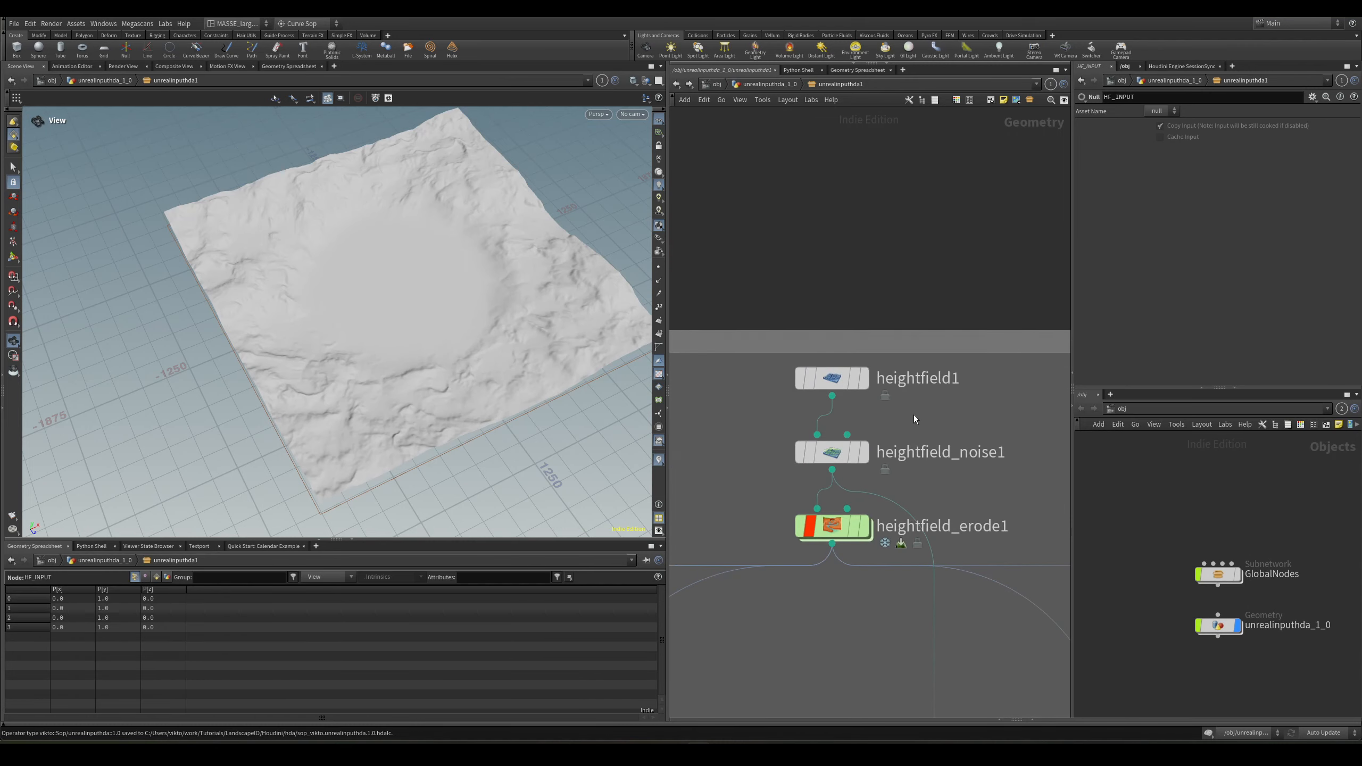
click(863, 379)
key(space+g)
drag(552, 327, 450, 359)
scroll(930, 391, up, 2)
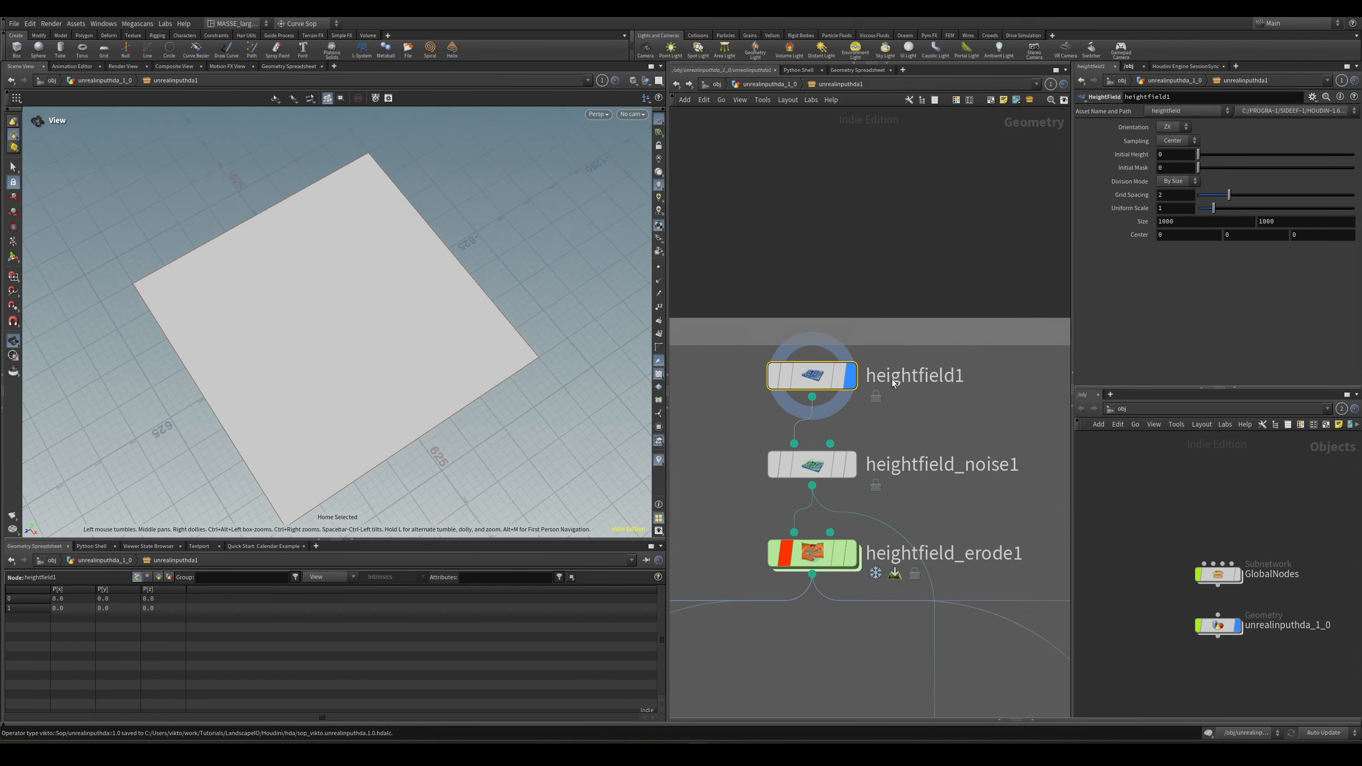
Read the node information of heightfield1 and look over its points in the scene view's selection mode.
middle_click(815, 374)
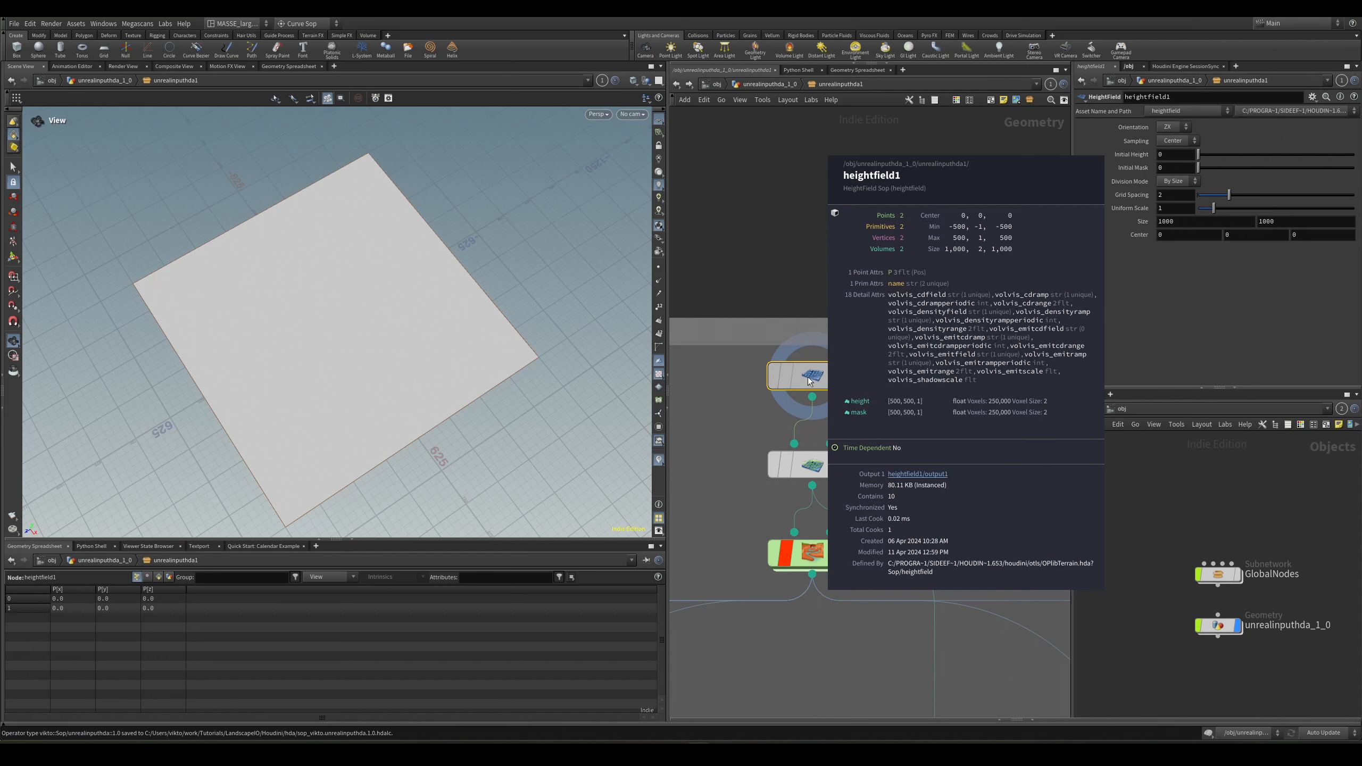
mouse_move(825, 378)
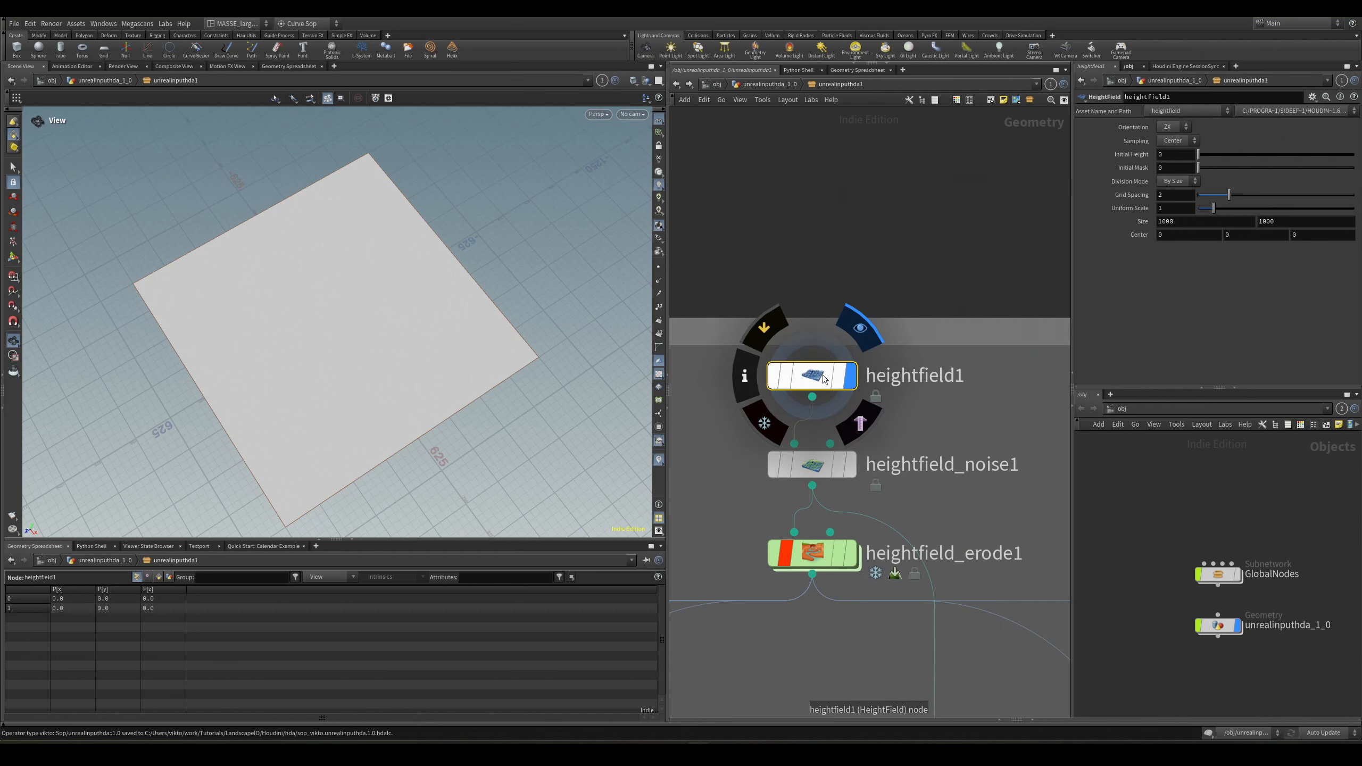
key(s)
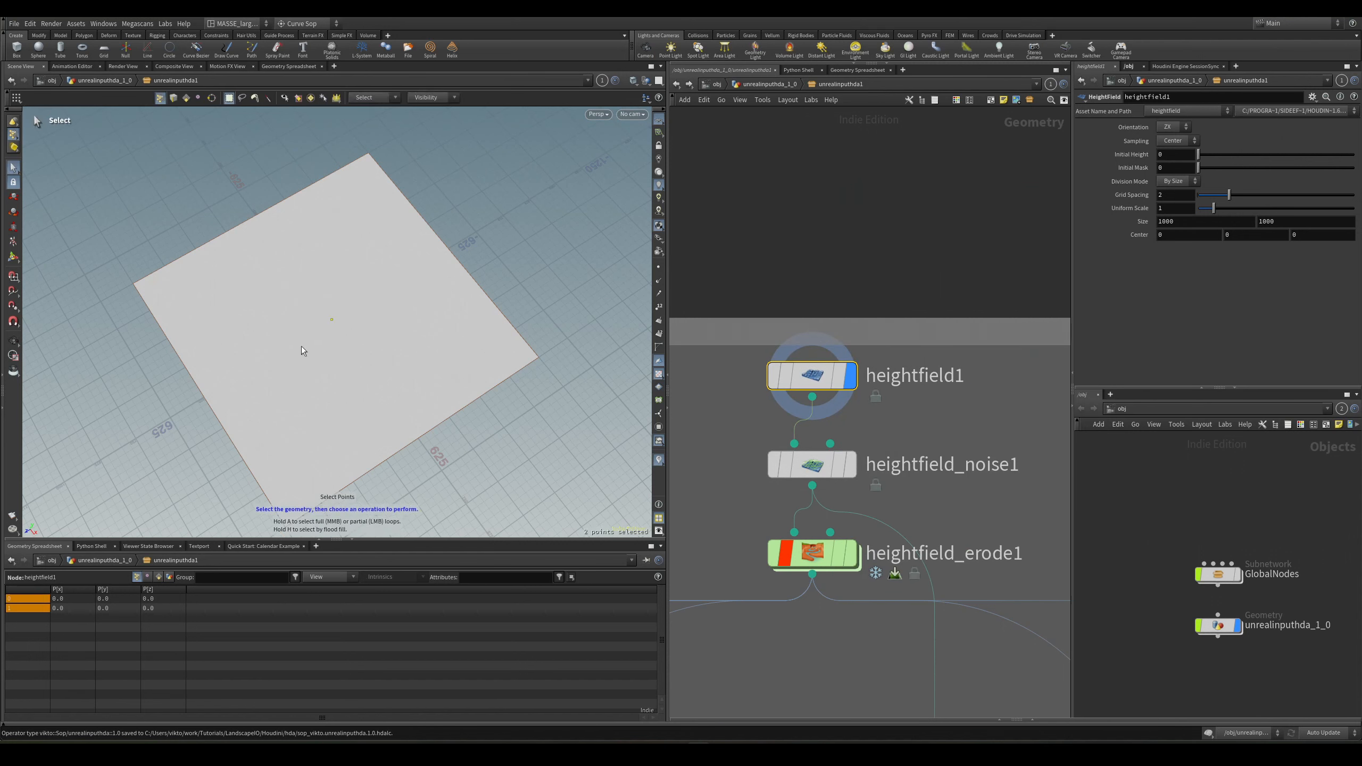
key(Escape)
drag(302, 348, 392, 329)
List the primitive attributes of heightfield1 in the geometry spreadsheet and highlight the mask and height entries.
click(159, 577)
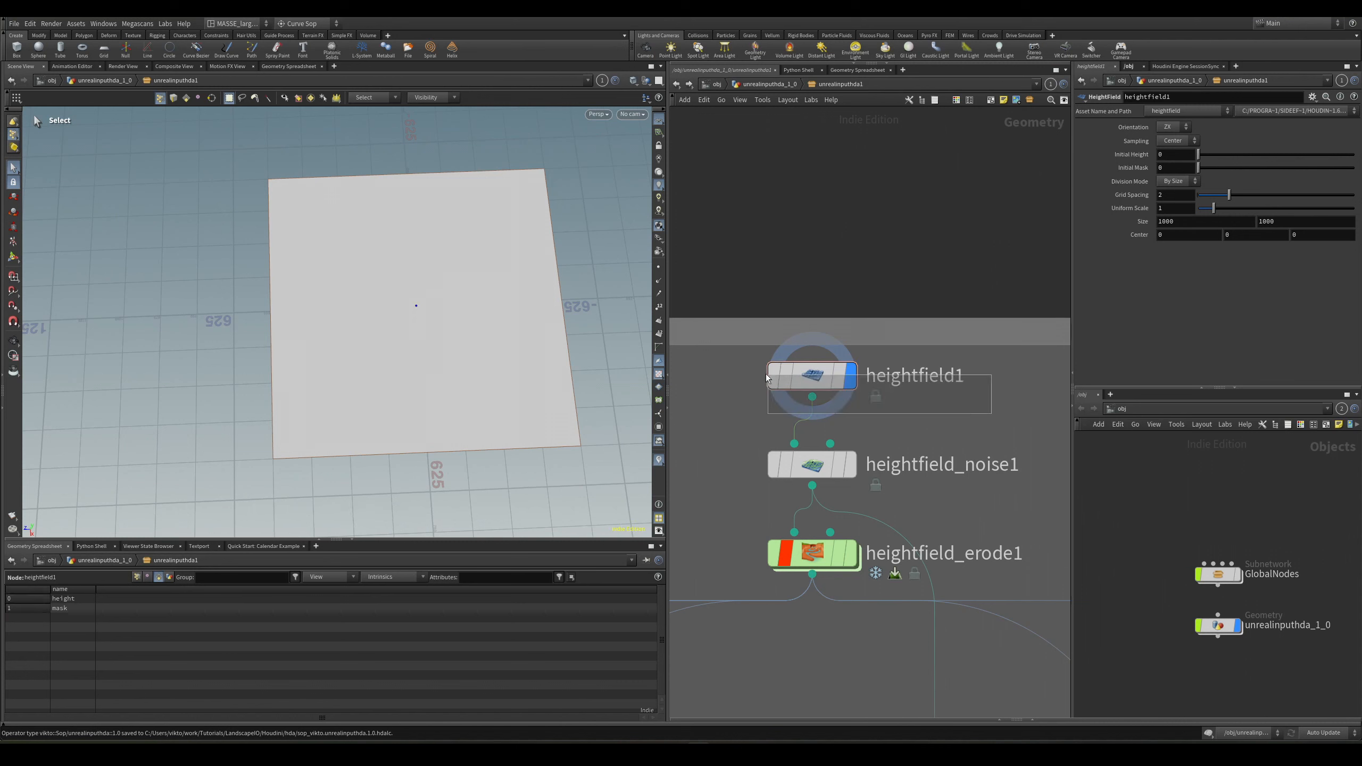
drag(63, 598, 191, 589)
click(72, 609)
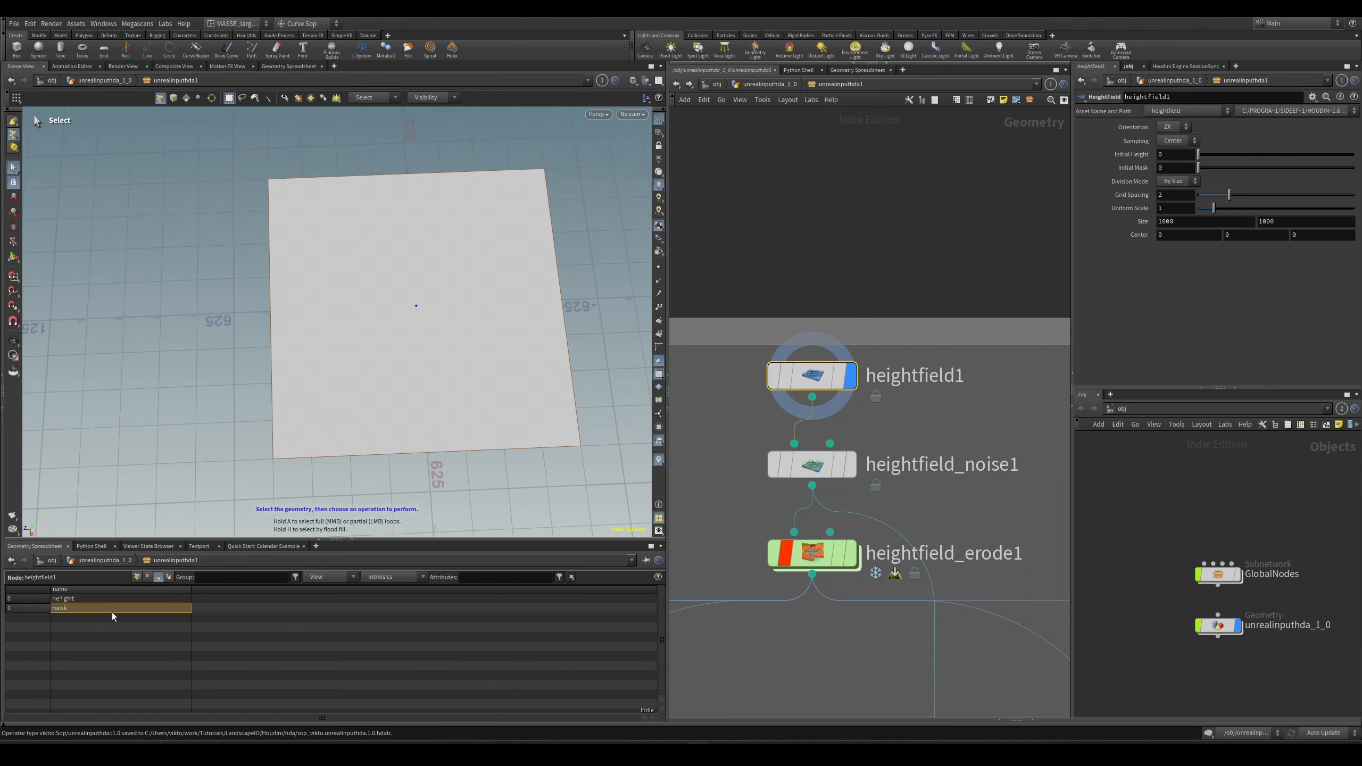
click(84, 598)
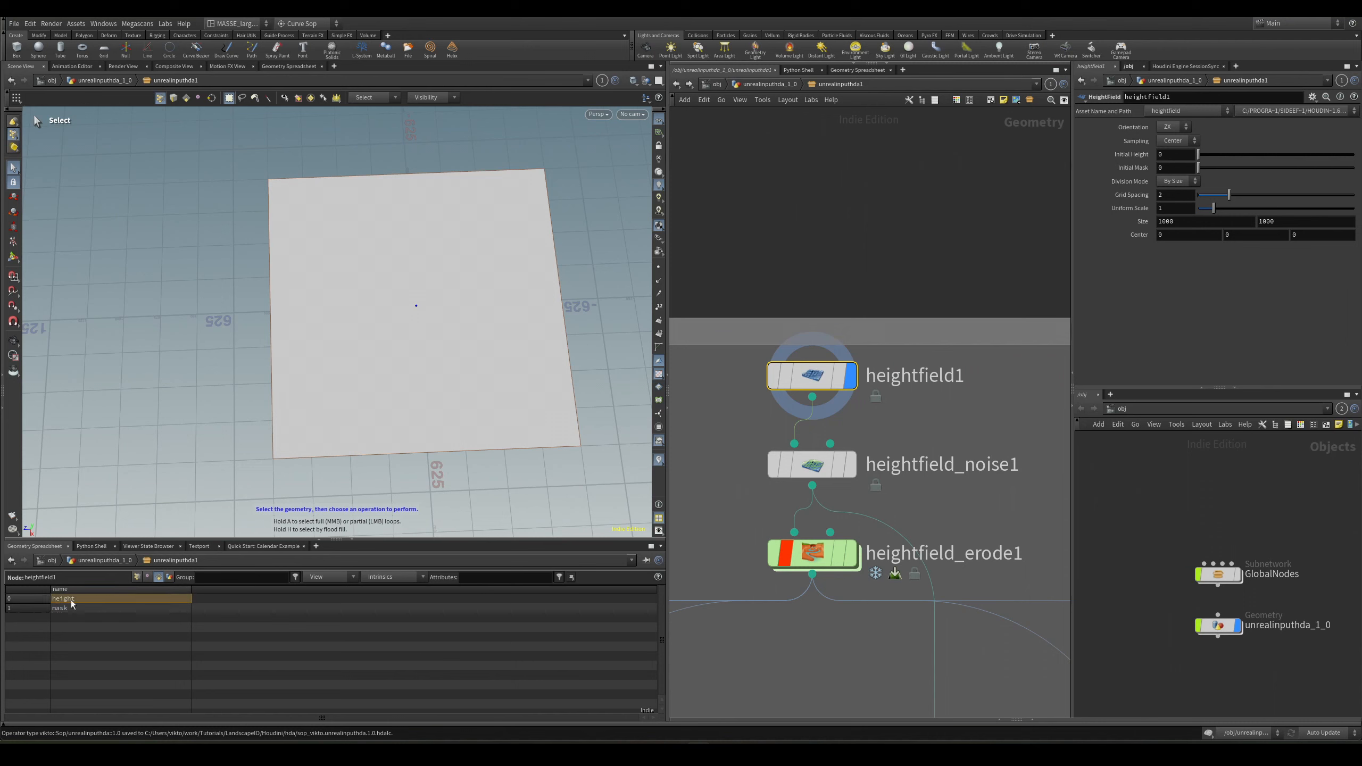
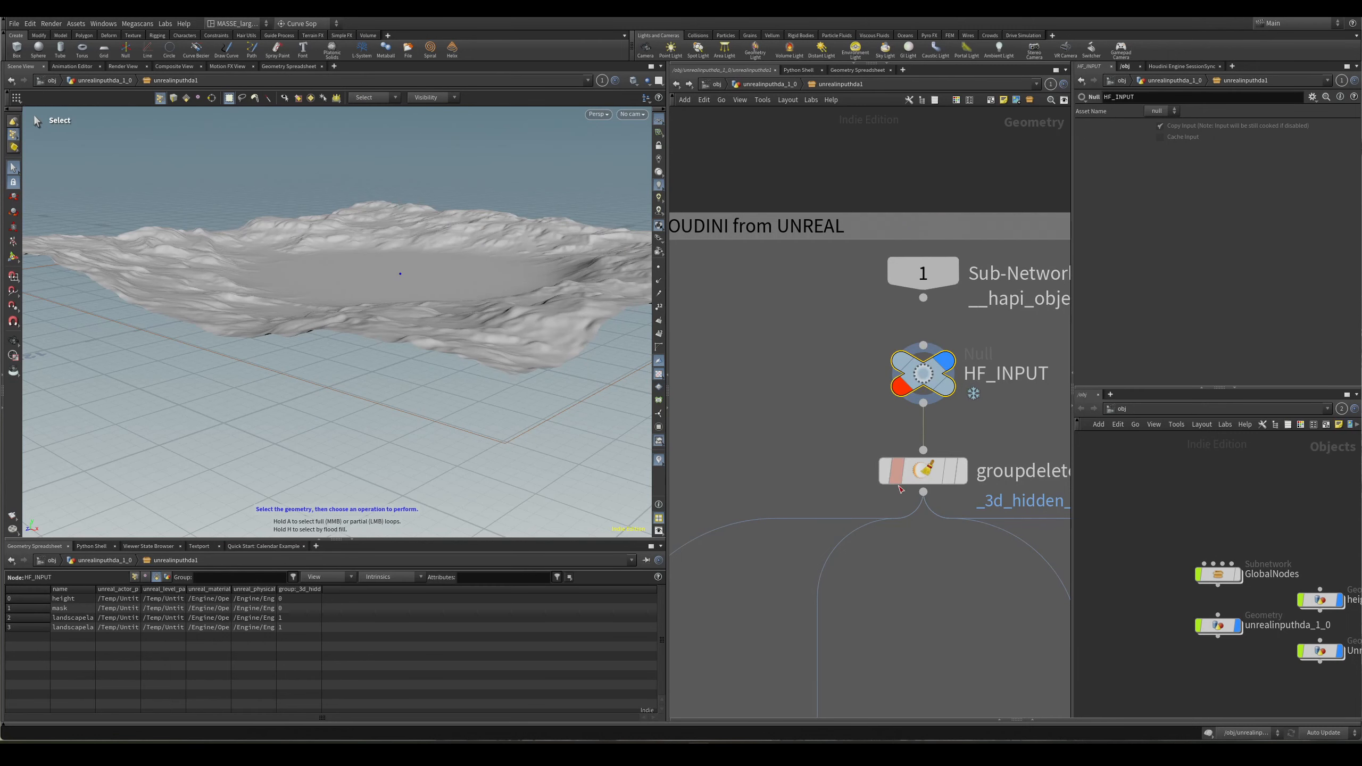
Inspect the node information of HF_INPUT in the network of heightfield layers coming from Unreal.
scroll(911, 468, down, 3)
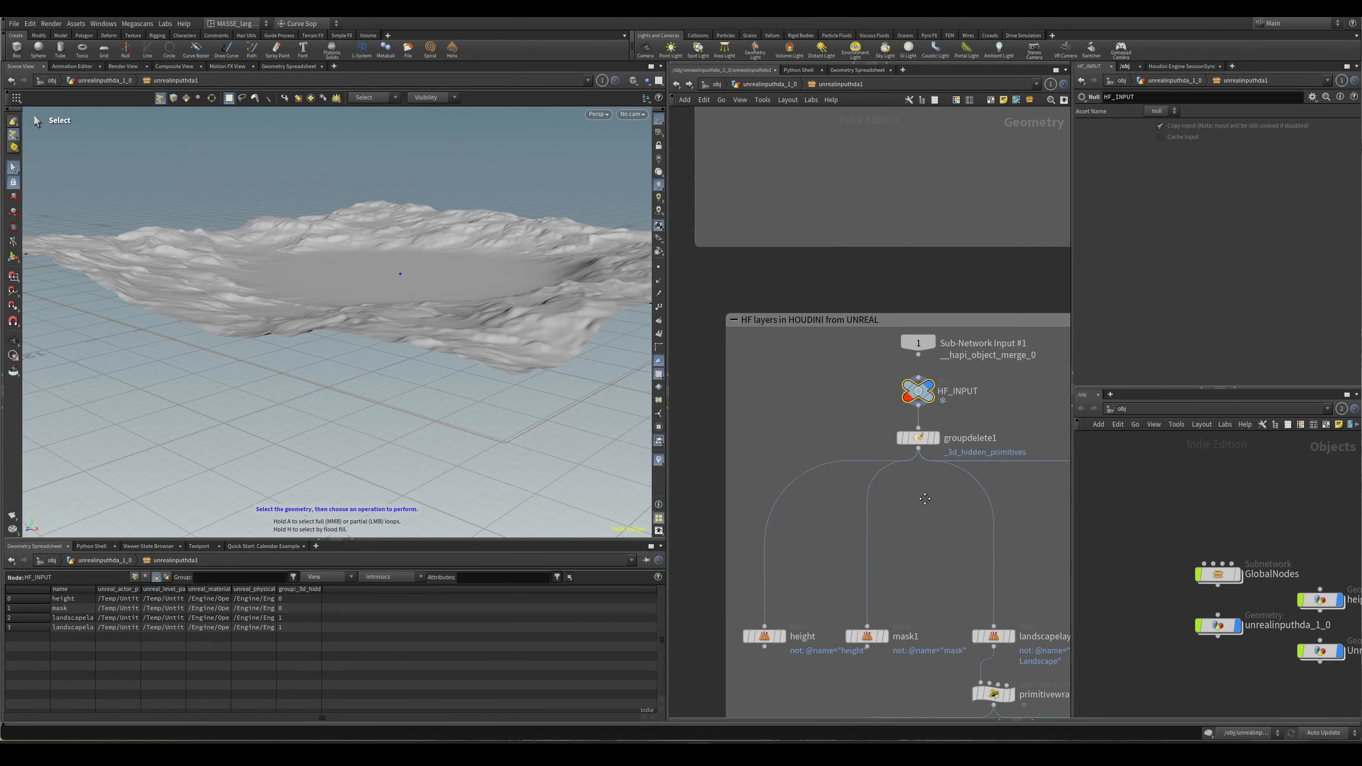
scroll(911, 468, up, 3)
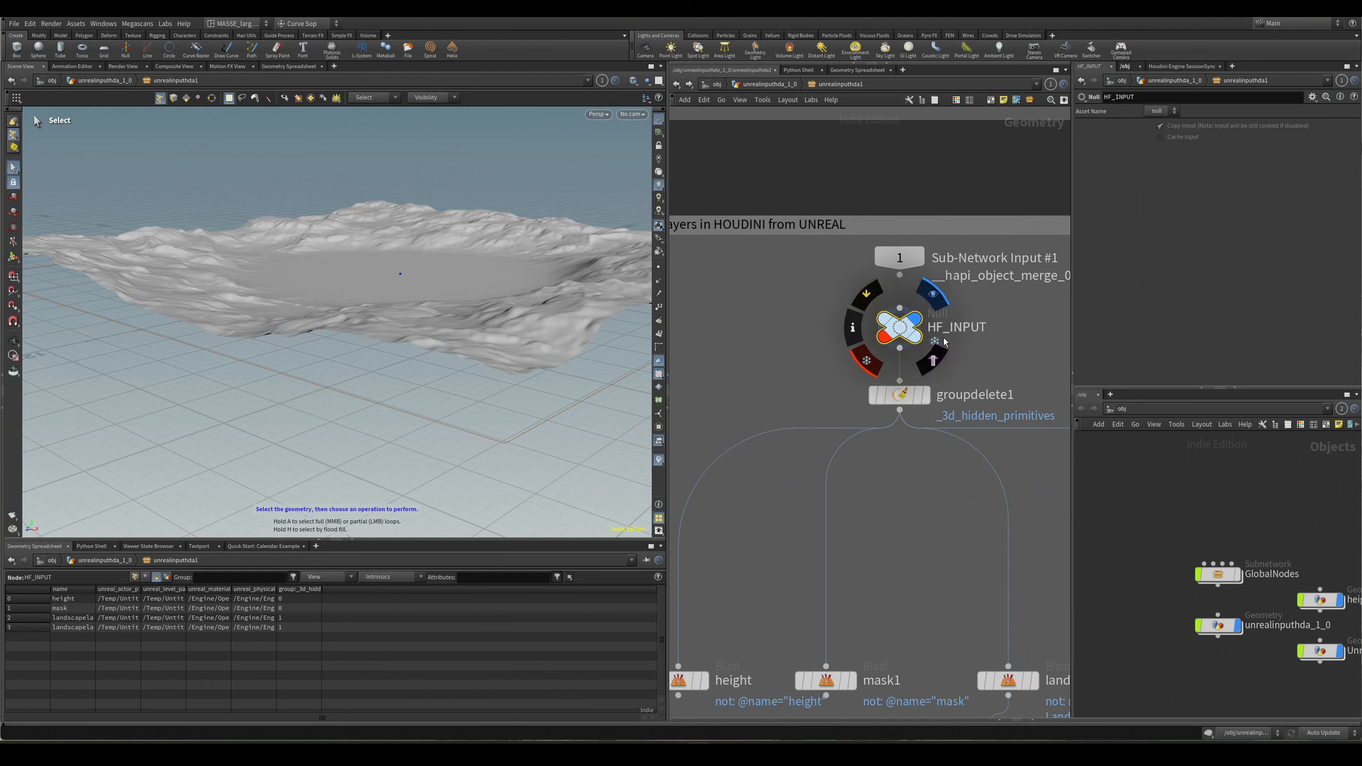
middle_click(899, 326)
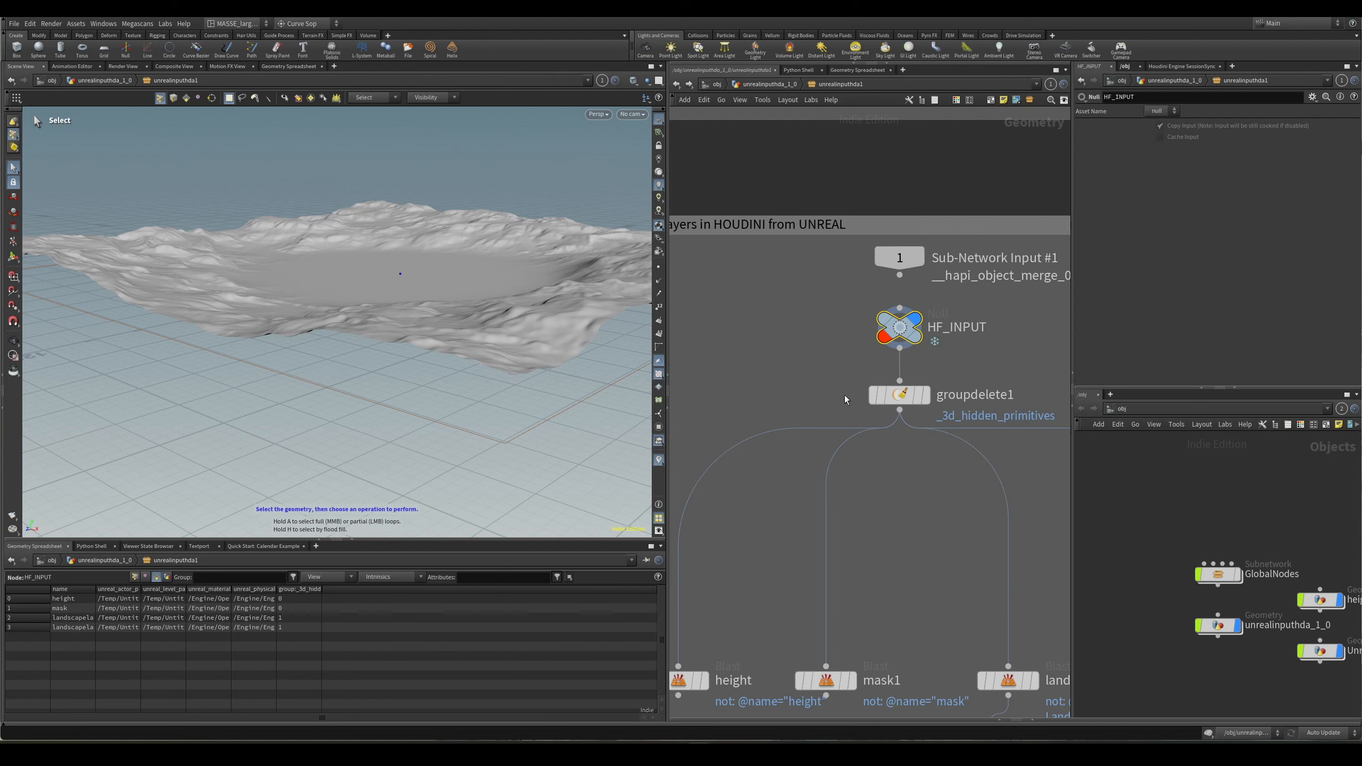
scroll(845, 400, down, 2)
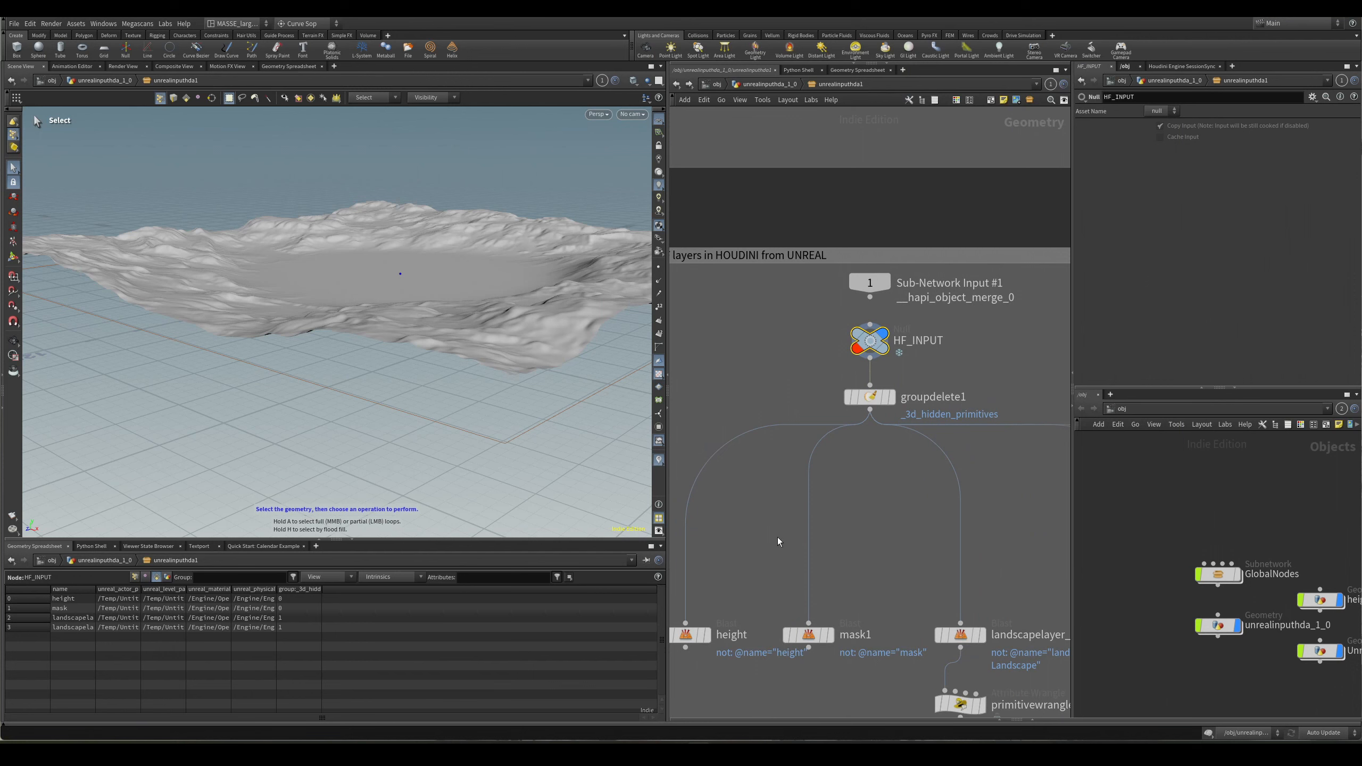
Display the output of the groupdelete1 node and examine its overlapping landscape layers from the side.
scroll(781, 541, up, 4)
drag(914, 352, 853, 239)
key(r)
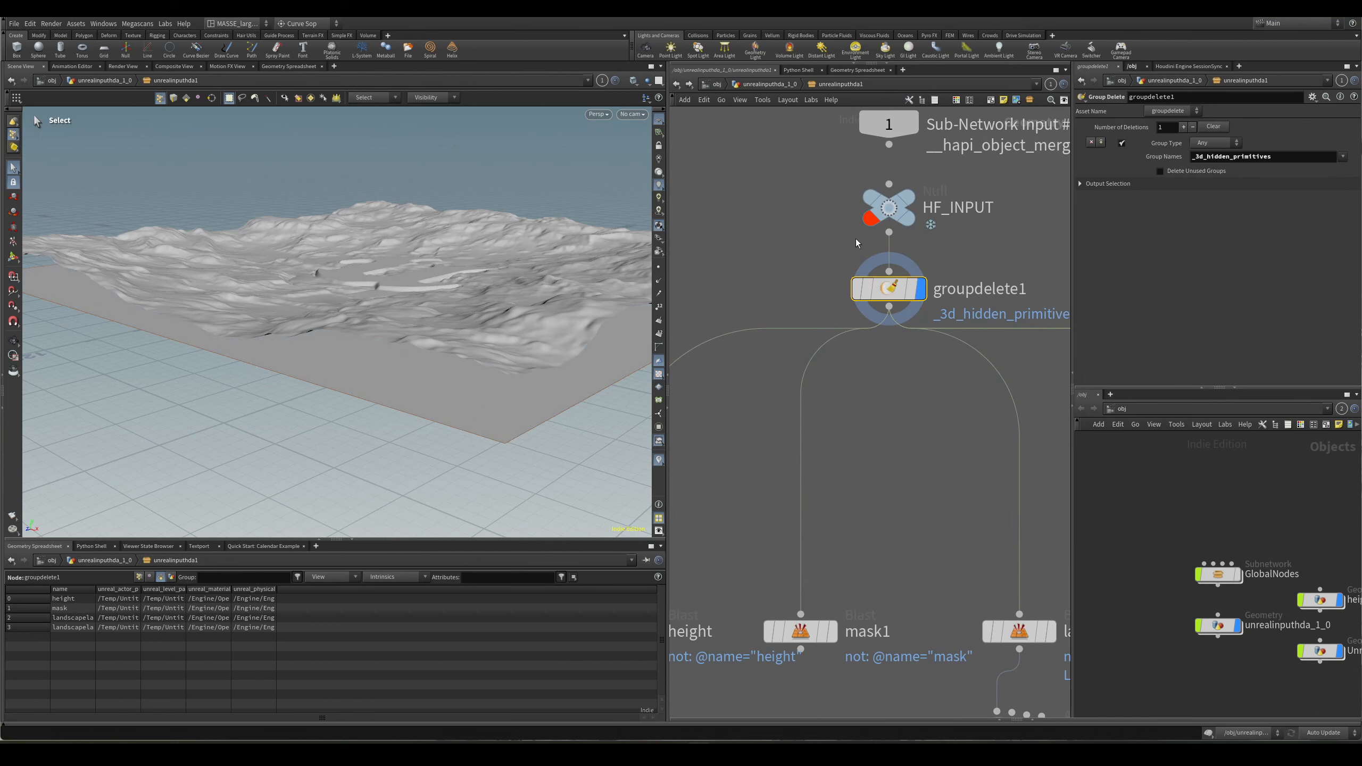
mouse_move(559, 350)
alt+mouse_down()
mouse_move(521, 350)
mouse_move(464, 313)
mouse_move(502, 295)
mouse_move(542, 228)
mouse_move(539, 337)
alt+mouse_up()
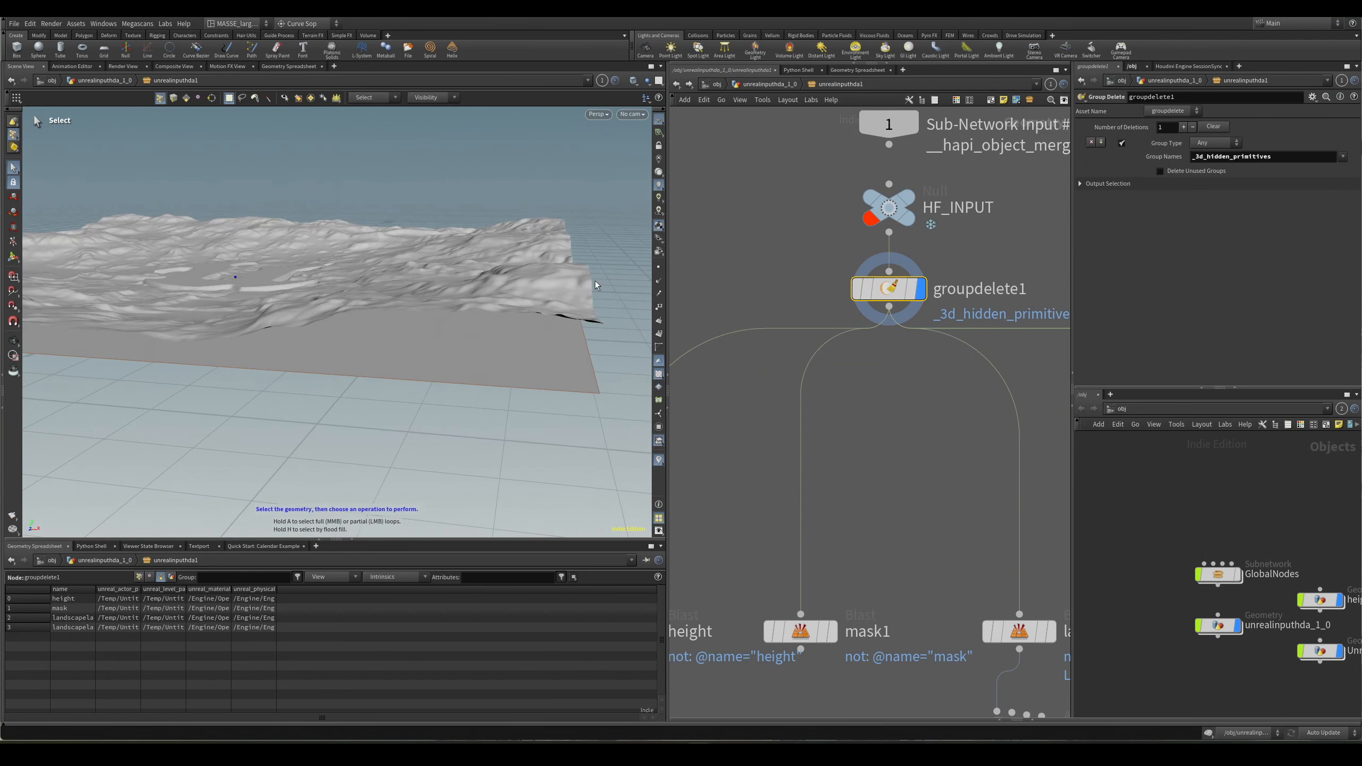
Display the output of the height blast node and frame the whole landscape in the scene view.
scroll(805, 355, down, 3)
middle_drag(804, 355, 1003, 333)
alt+drag(475, 297, 542, 303)
drag(867, 514, 956, 456)
key(r)
key(space+h)
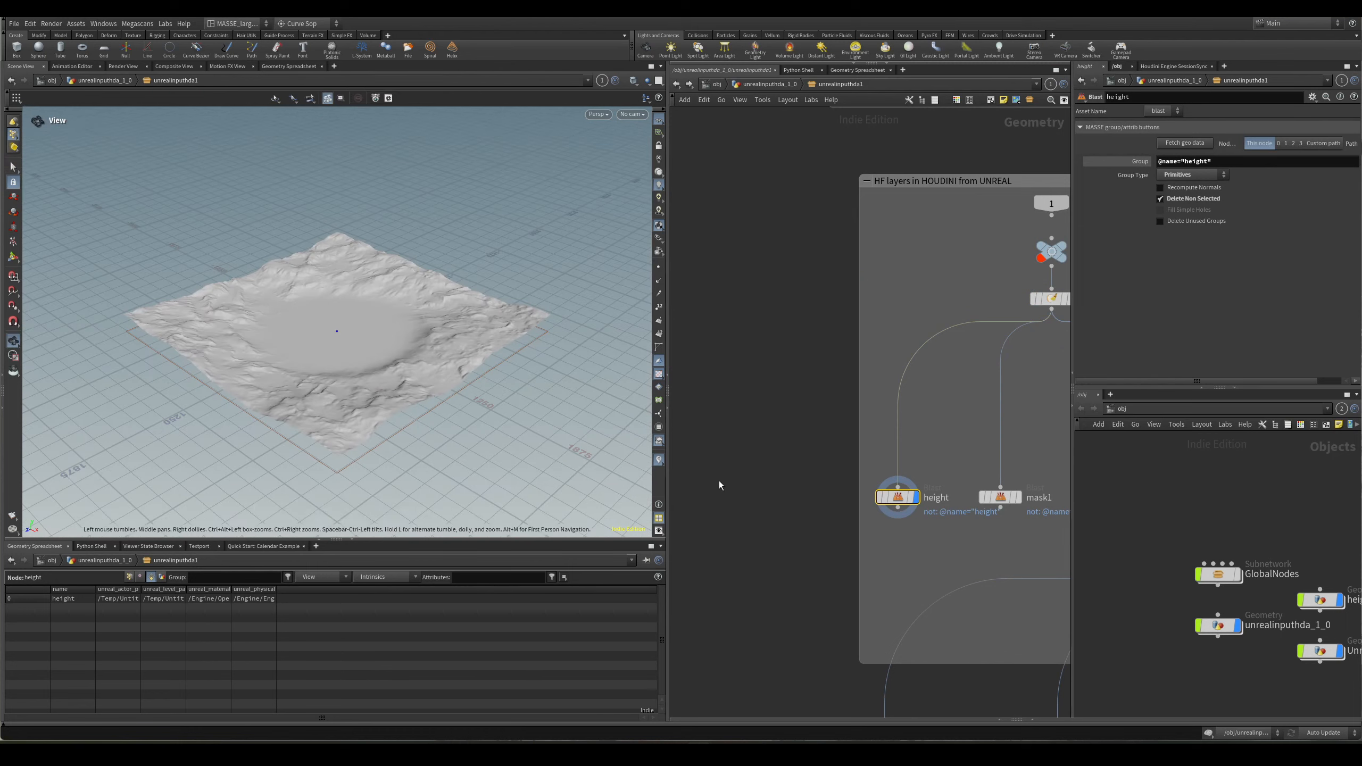
Display the output of the mask1 blast node and examine its primitive.
middle_drag(1013, 527, 600, 513)
scroll(848, 514, up, 3)
click(826, 478)
key(r)
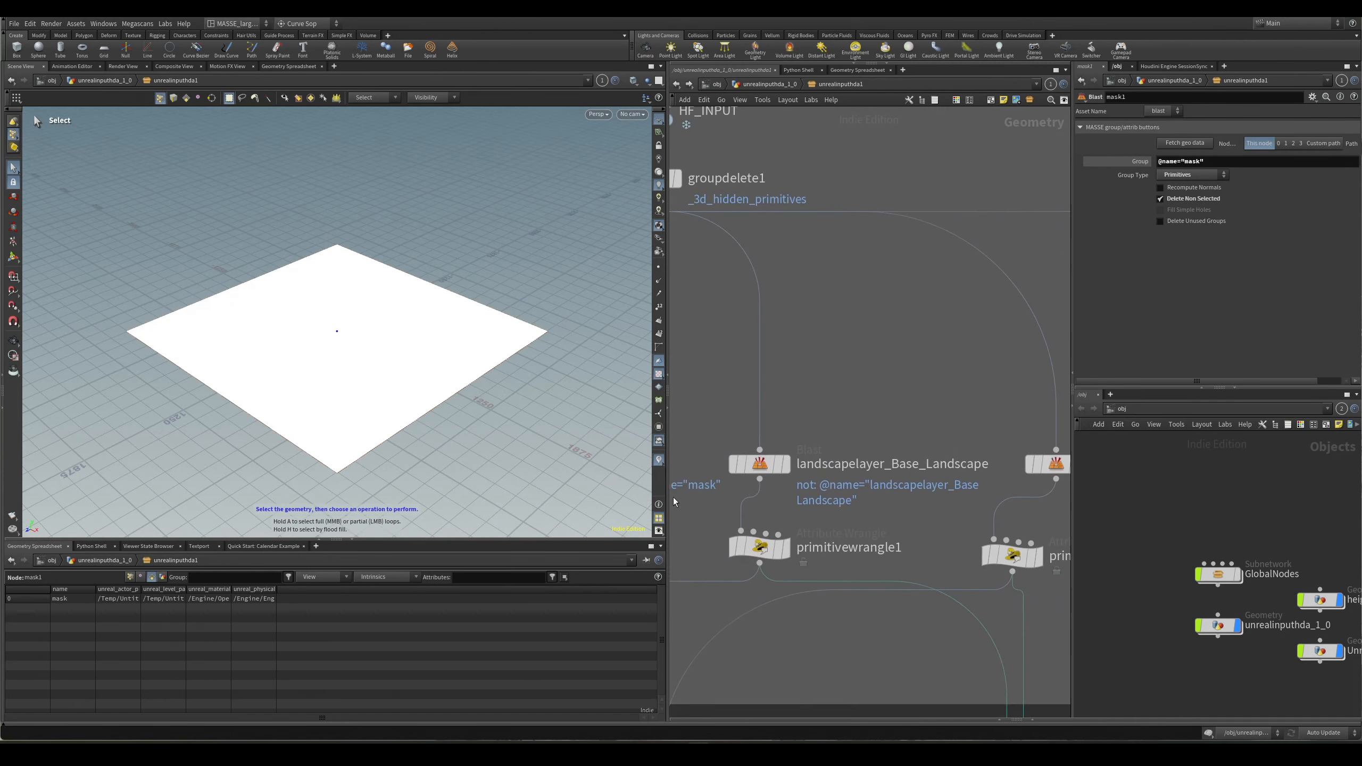
middle_click(760, 464)
middle_drag(681, 448, 988, 447)
drag(814, 432, 753, 483)
key(r)
Display the landscapelayer_Base_Landscape node's output and examine the terrain from above.
middle_drag(1014, 312, 808, 413)
drag(790, 441, 914, 591)
key(r)
alt+drag(378, 366, 447, 435)
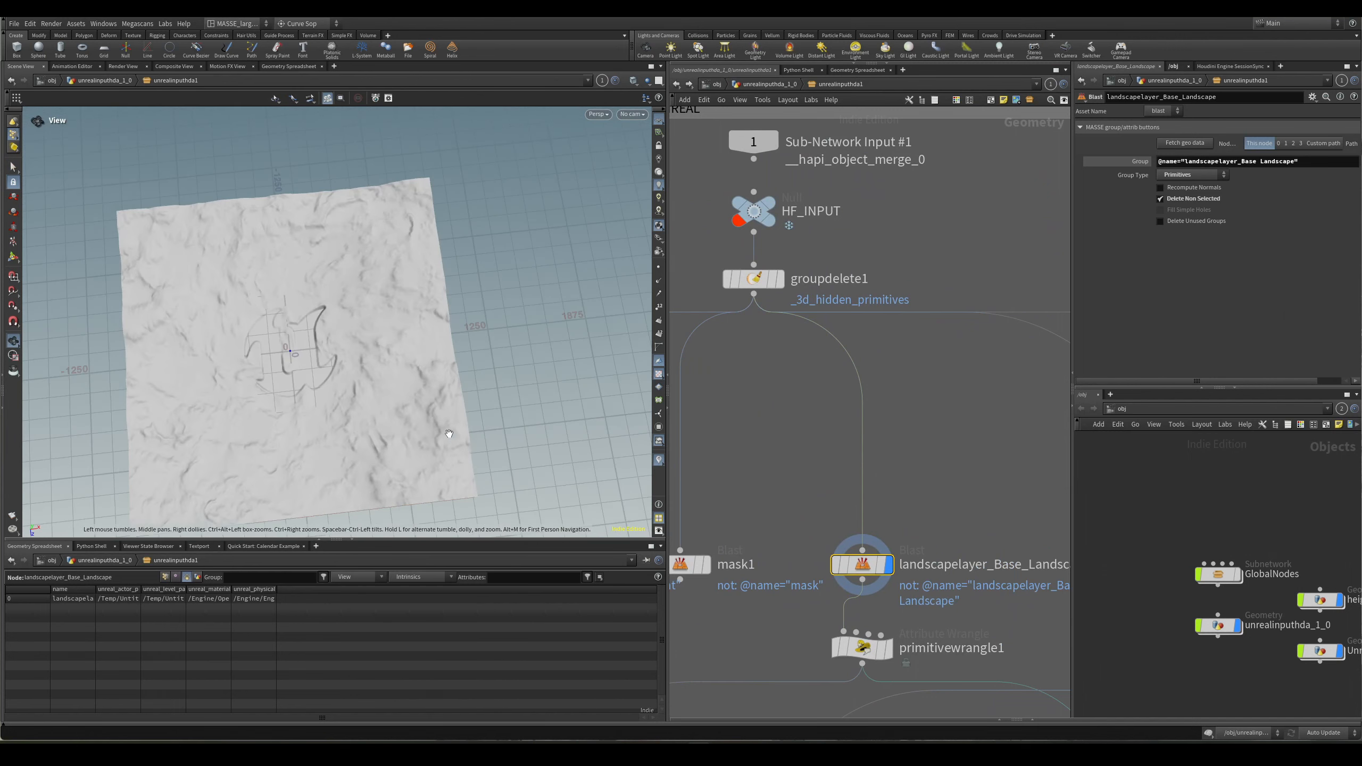
alt+middle_drag(447, 435, 523, 413)
Display the output of the landscapelayer_Flat_Middle blast node.
middle_drag(1019, 531, 863, 468)
scroll(864, 468, down, 1)
drag(908, 447, 1005, 506)
key(r)
middle_drag(835, 467, 880, 426)
scroll(877, 490, down, 1)
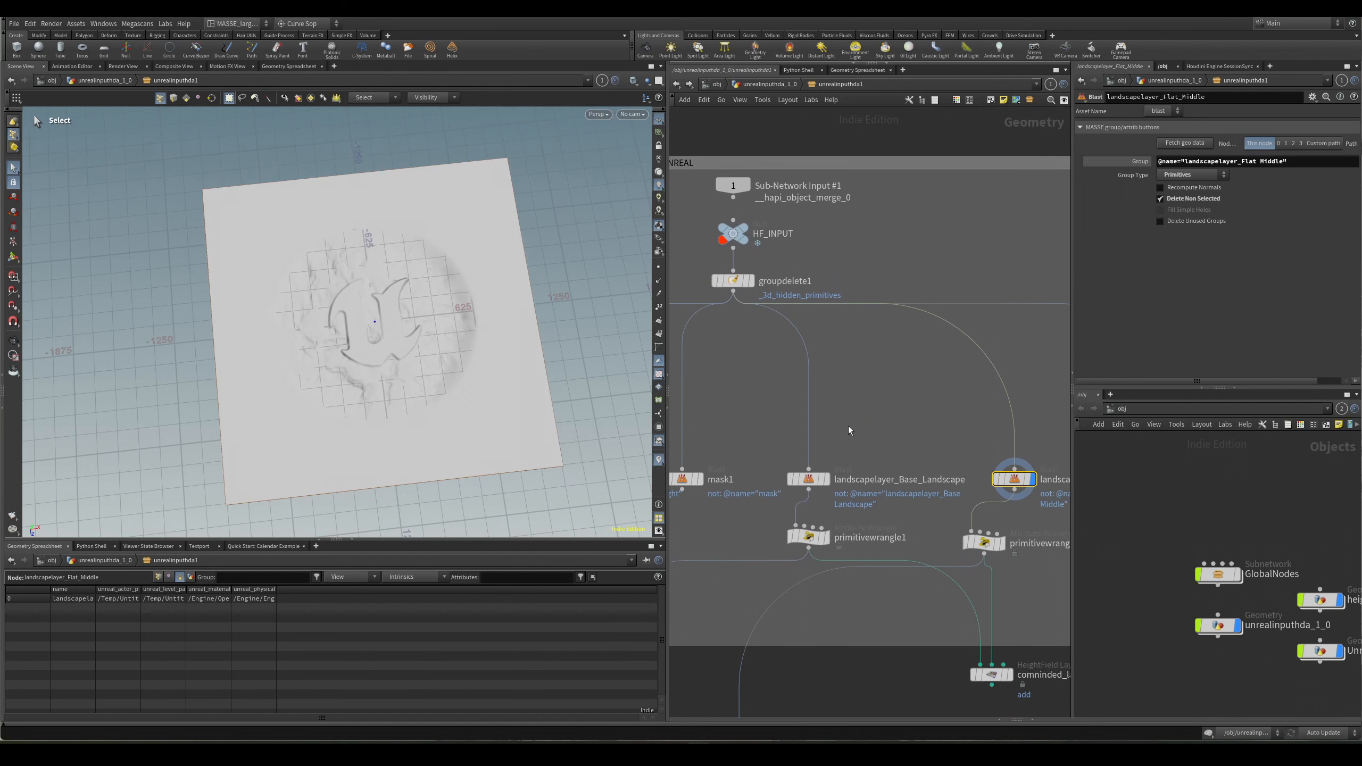
Compare the two edit layers by alternating the display between the landscapelayer_Base_Landscape and landscapelayer_Flat_Middle nodes.
middle_drag(873, 441, 894, 426)
drag(894, 427, 938, 474)
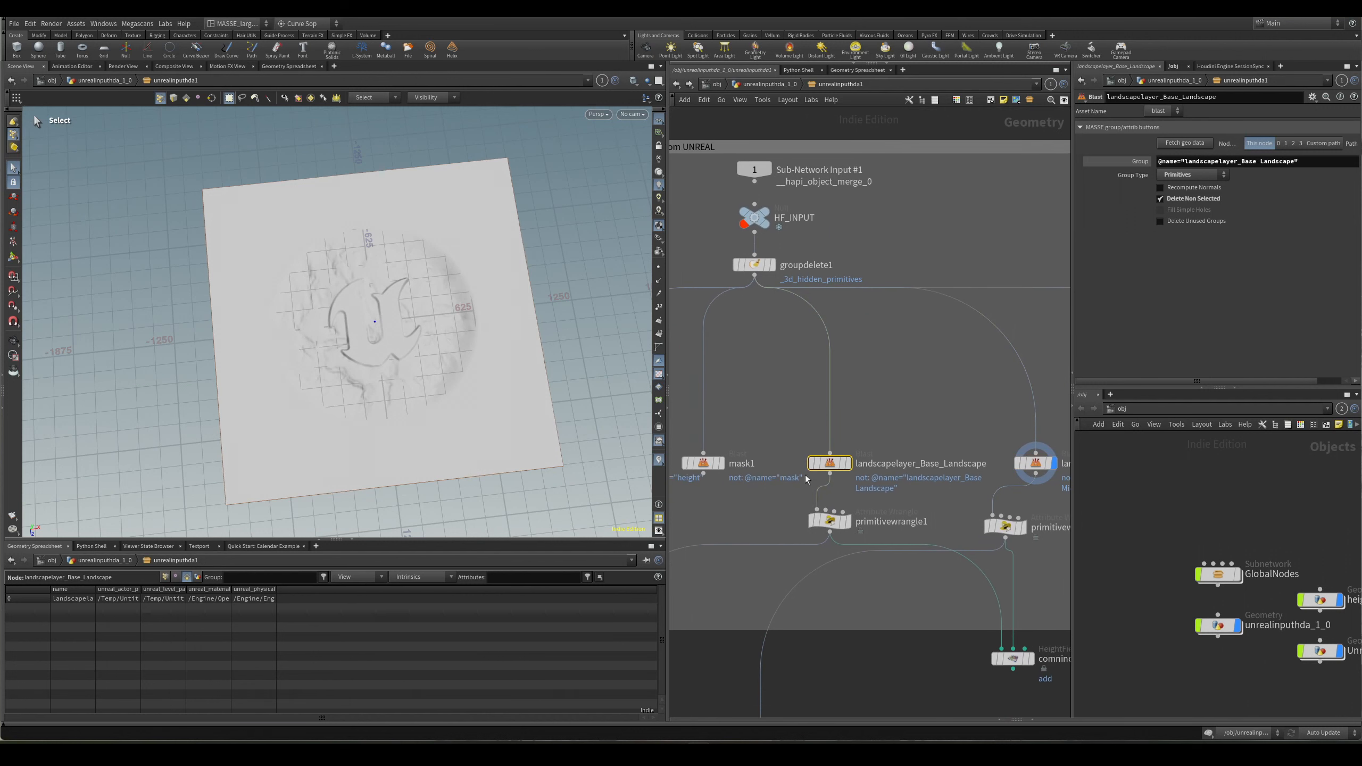
key(r)
middle_drag(1014, 423, 964, 404)
drag(964, 405, 1017, 462)
key(r)
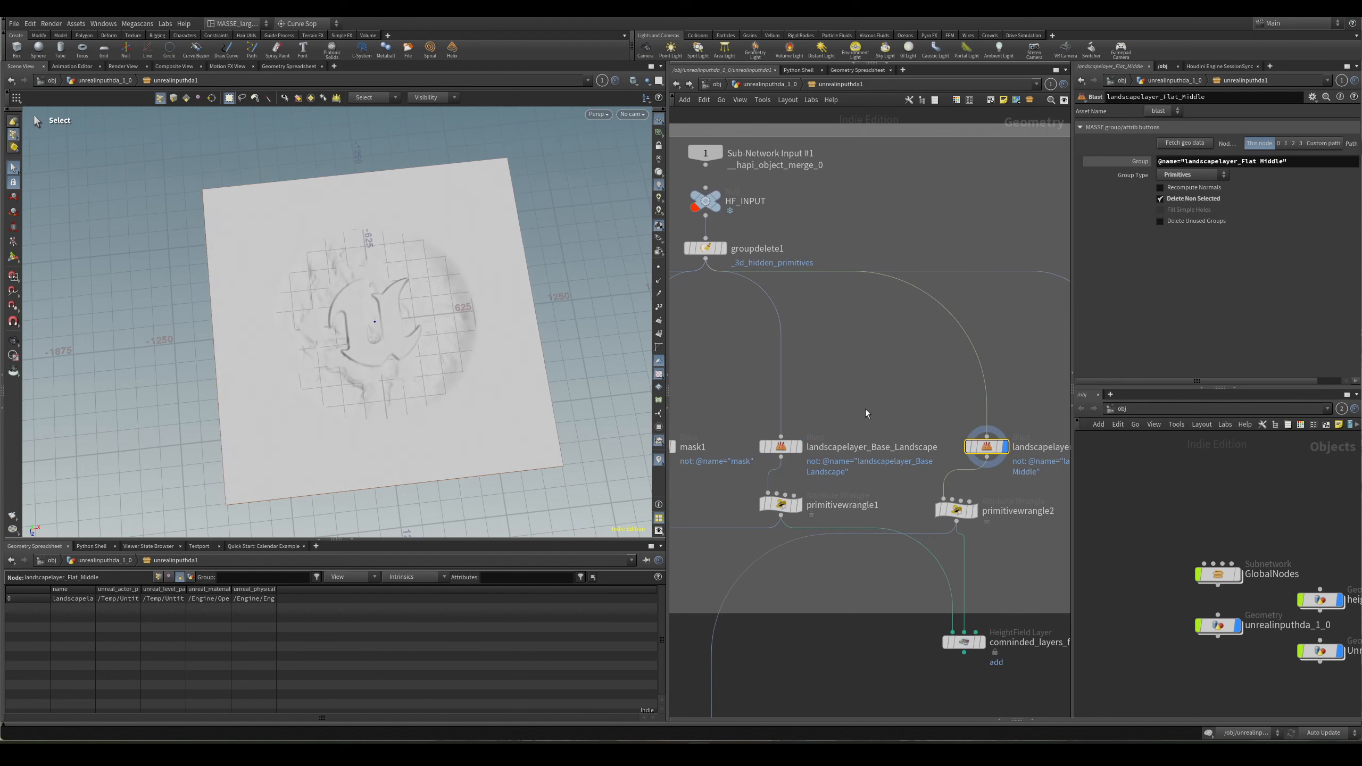
drag(866, 413, 771, 474)
key(r)
Examine the base landscape layer from several angles and locate the primitivewrangle1 node beneath its blast node.
alt+drag(385, 368, 305, 370)
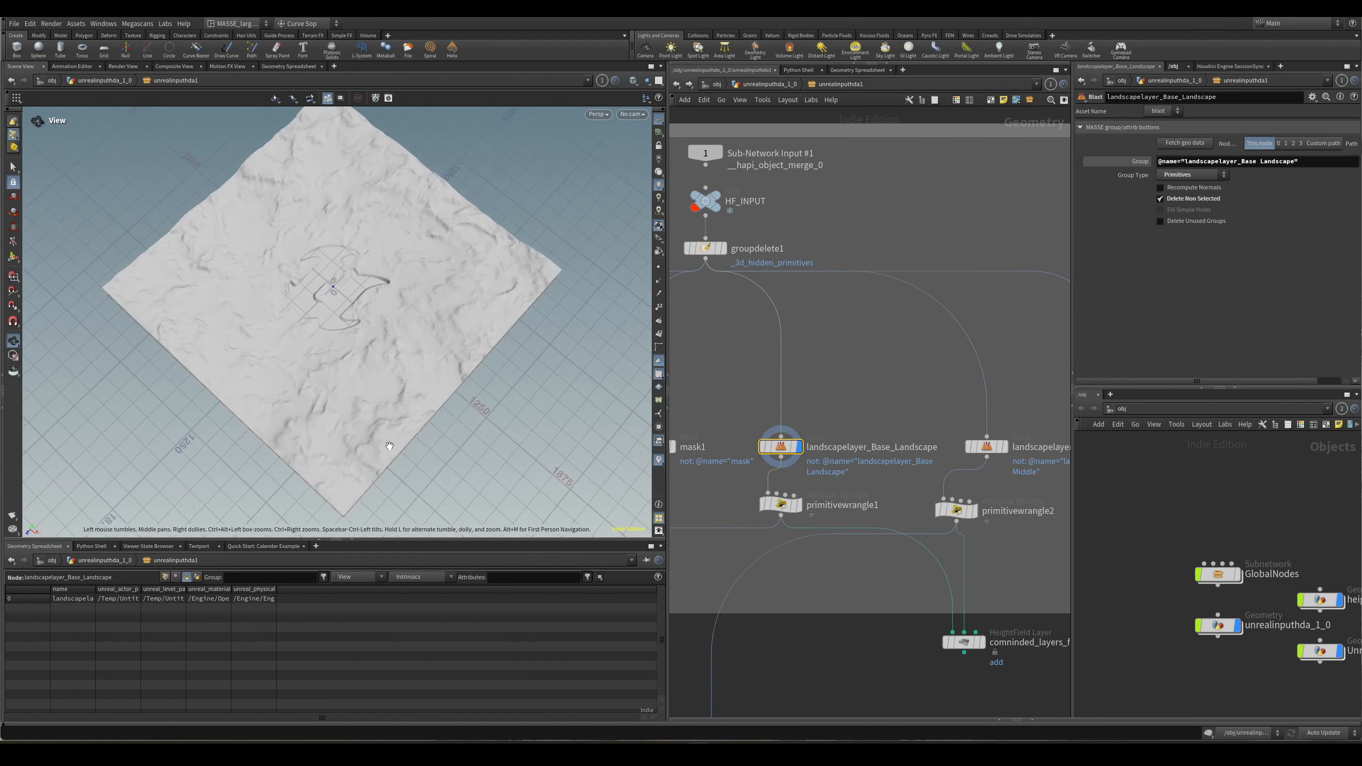
scroll(880, 494, up, 2)
middle_drag(846, 490, 884, 486)
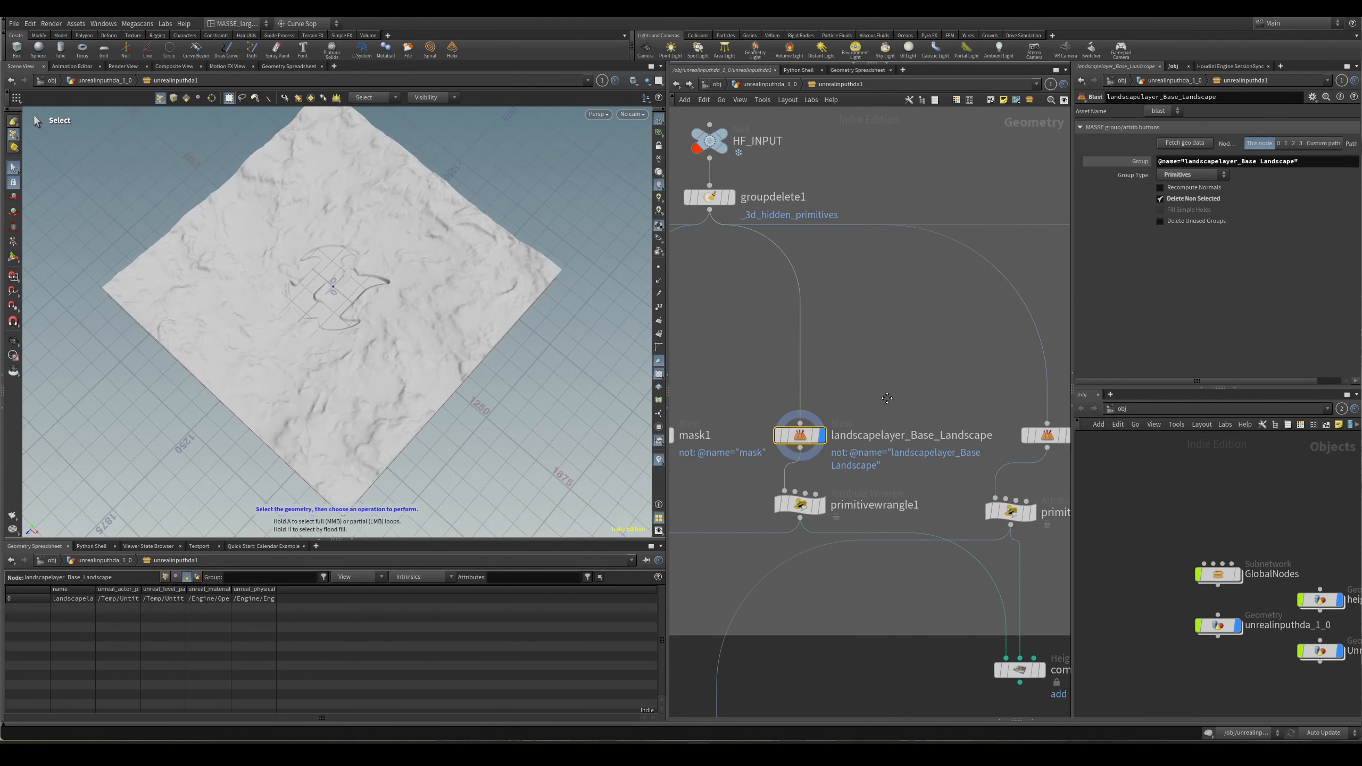
middle_drag(888, 399, 838, 400)
alt+drag(401, 376, 603, 360)
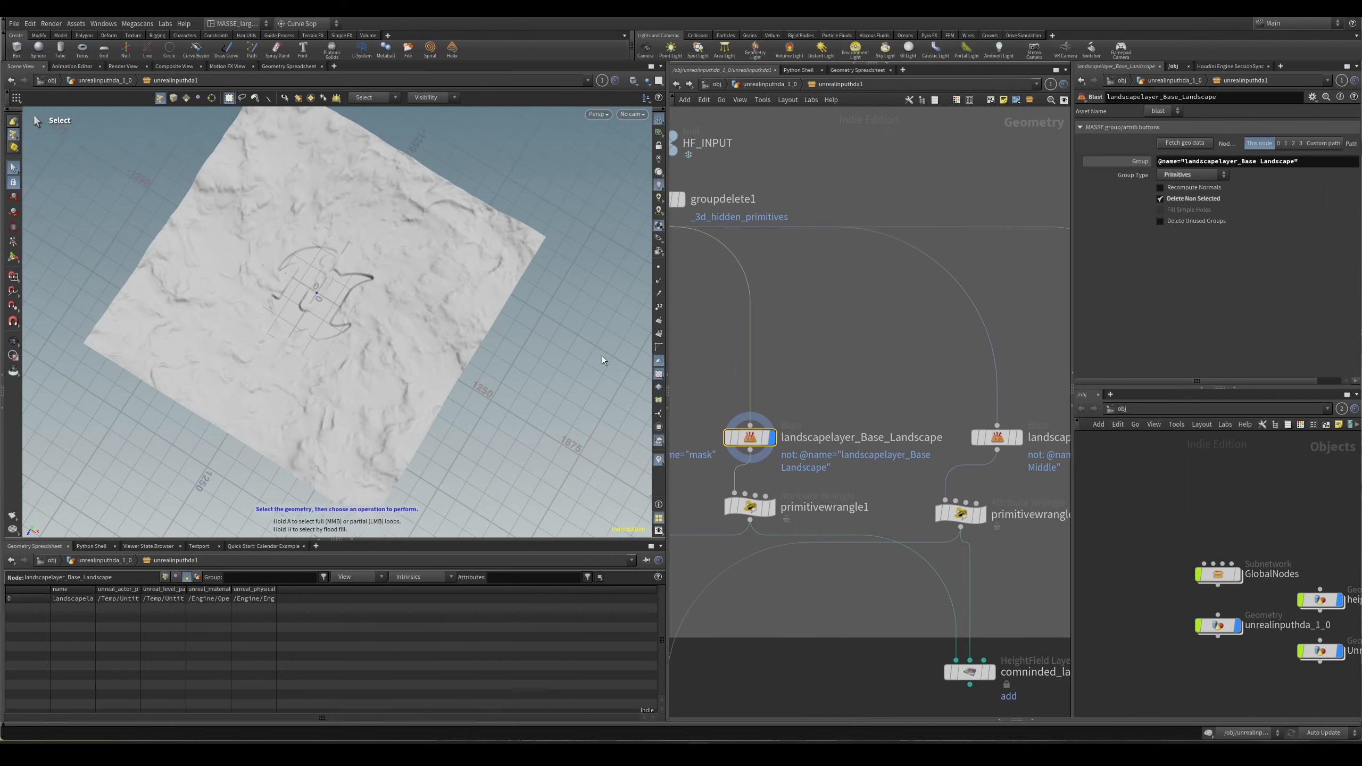
scroll(844, 553, down, 1)
middle_drag(838, 559, 948, 535)
scroll(947, 534, up, 2)
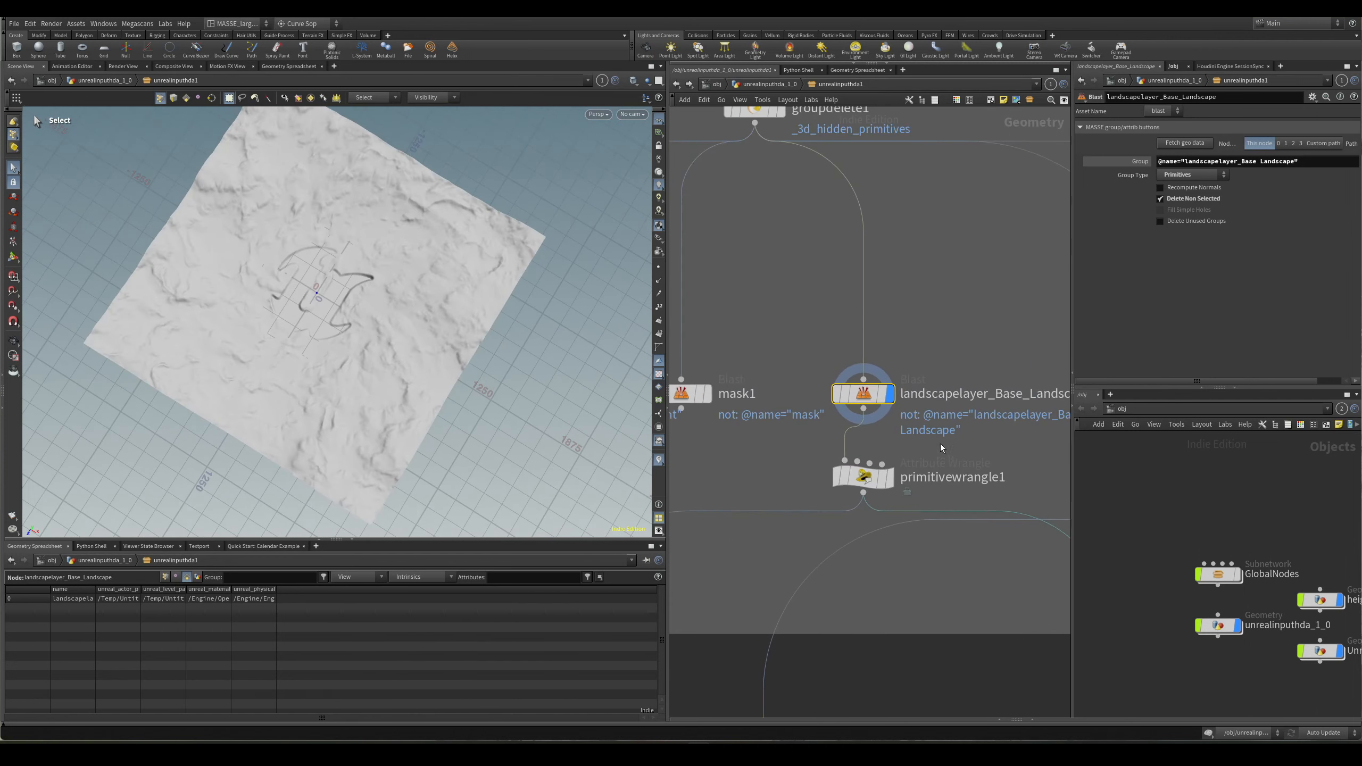
Display the output of primitivewrangle1 and frame the resulting heightfield in the scene view.
click(888, 477)
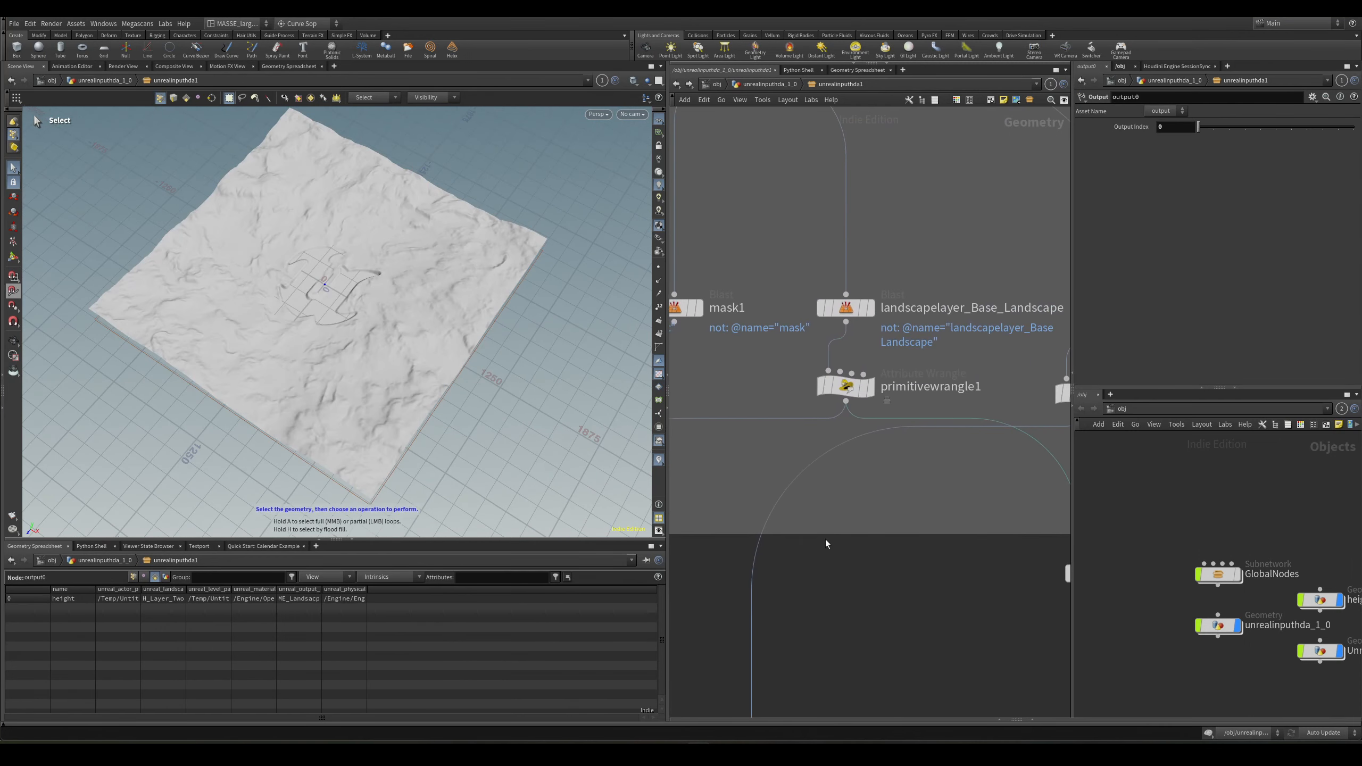
scroll(907, 494, down, 5)
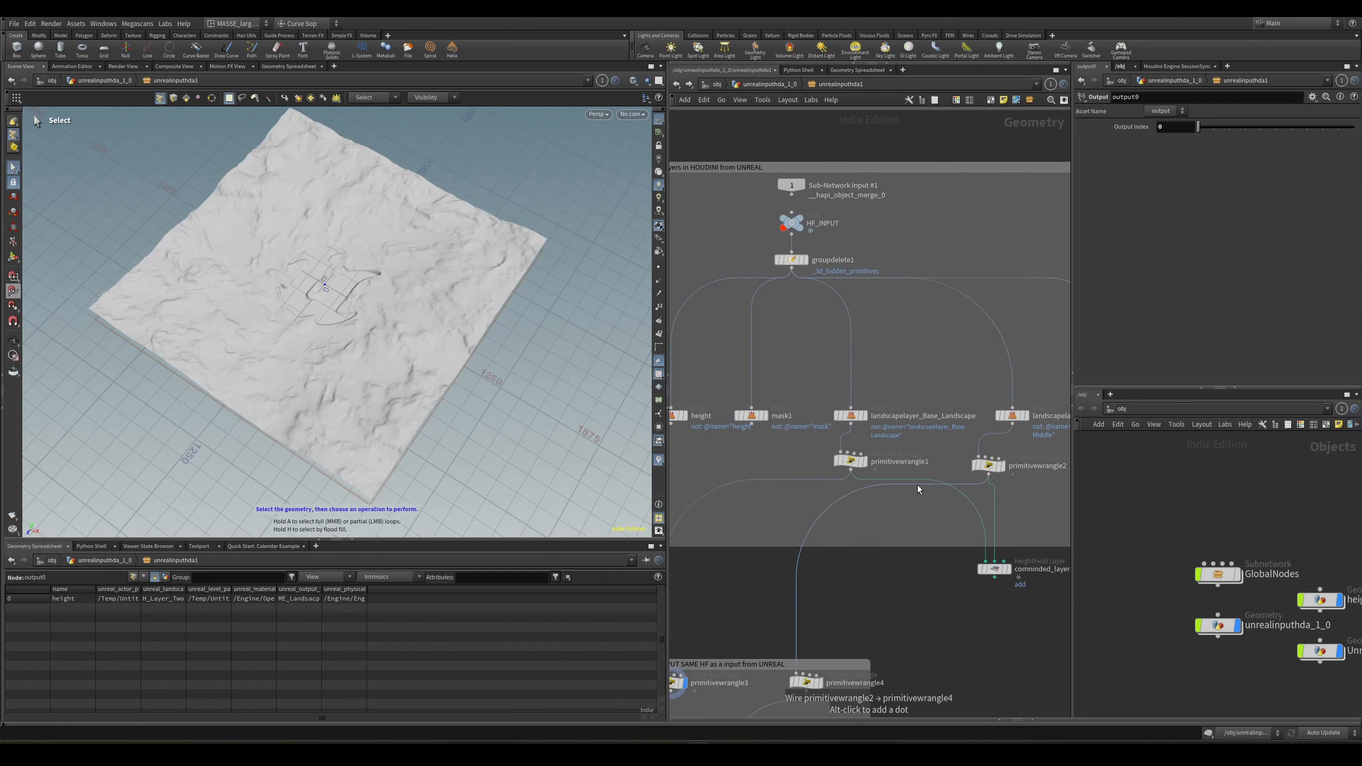
scroll(888, 464, up, 5)
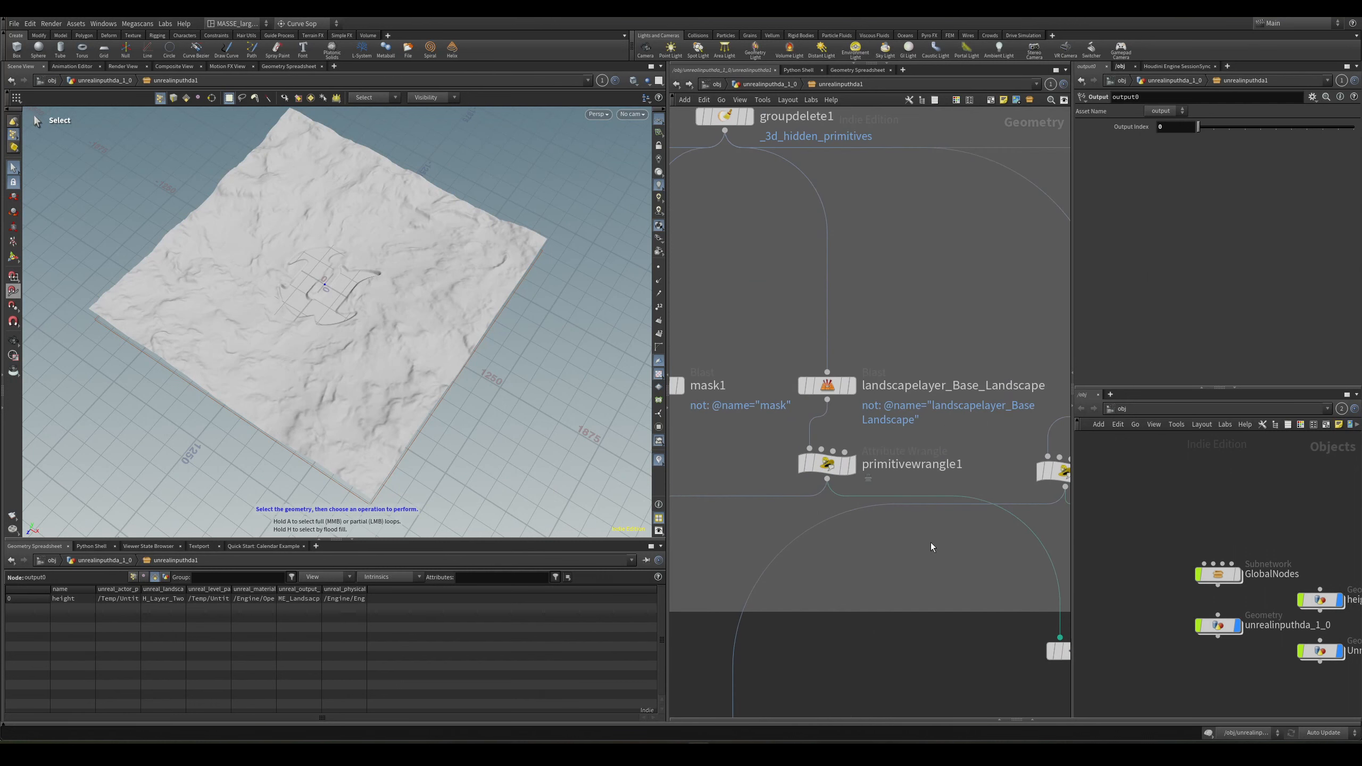
click(851, 464)
middle_drag(760, 454, 804, 435)
key(space+g)
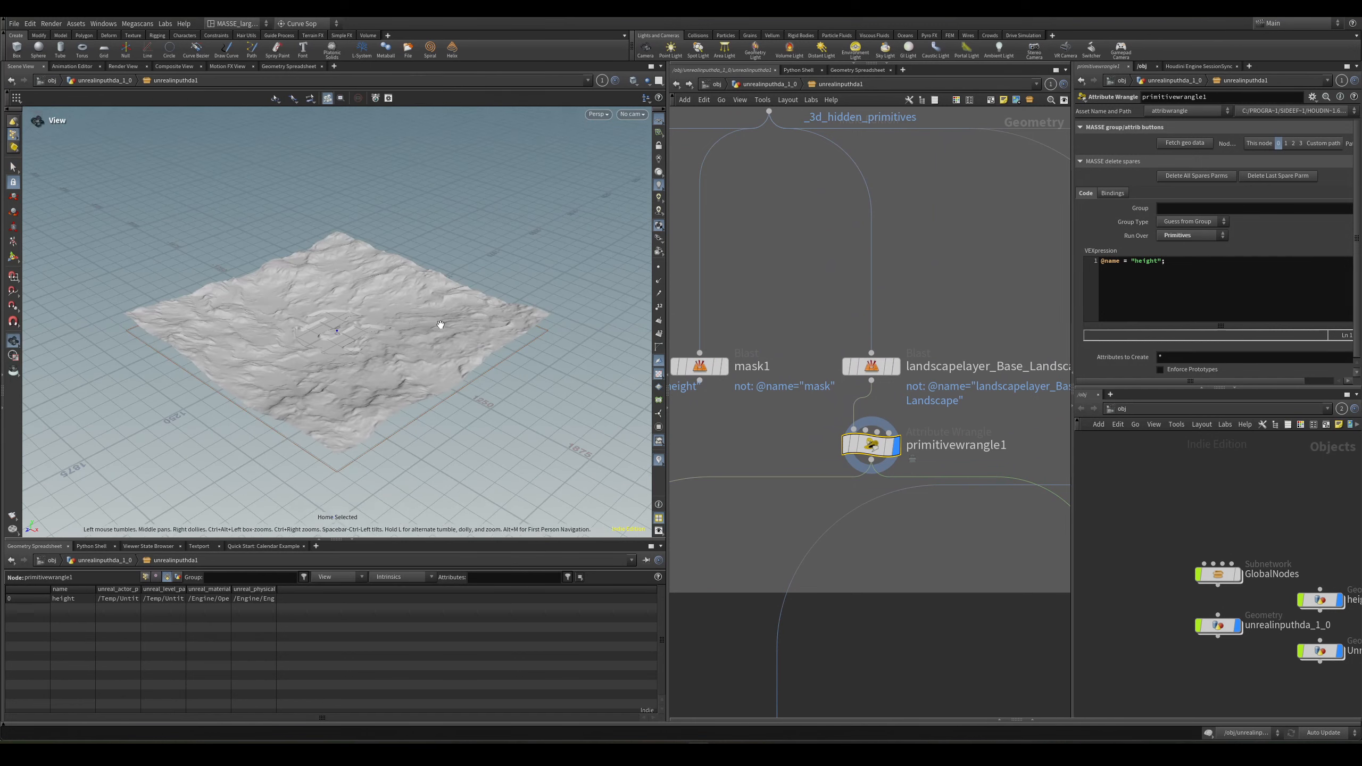
Trace the wires from the Unreal input layers to the output section and read the VEX expression of primitivewrangle3.
scroll(779, 477, down, 5)
scroll(873, 429, up, 2)
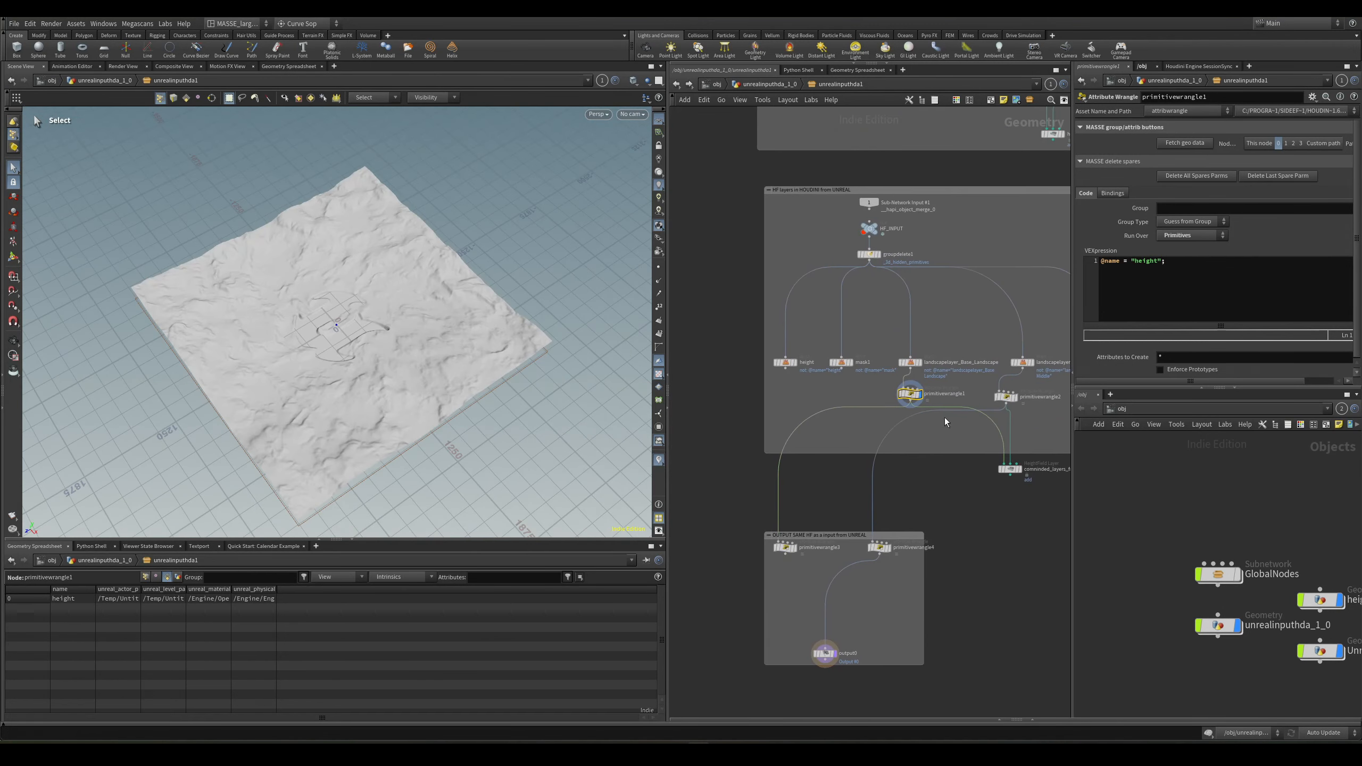
scroll(946, 417, up, 3)
middle_drag(946, 417, 986, 441)
scroll(837, 455, down, 3)
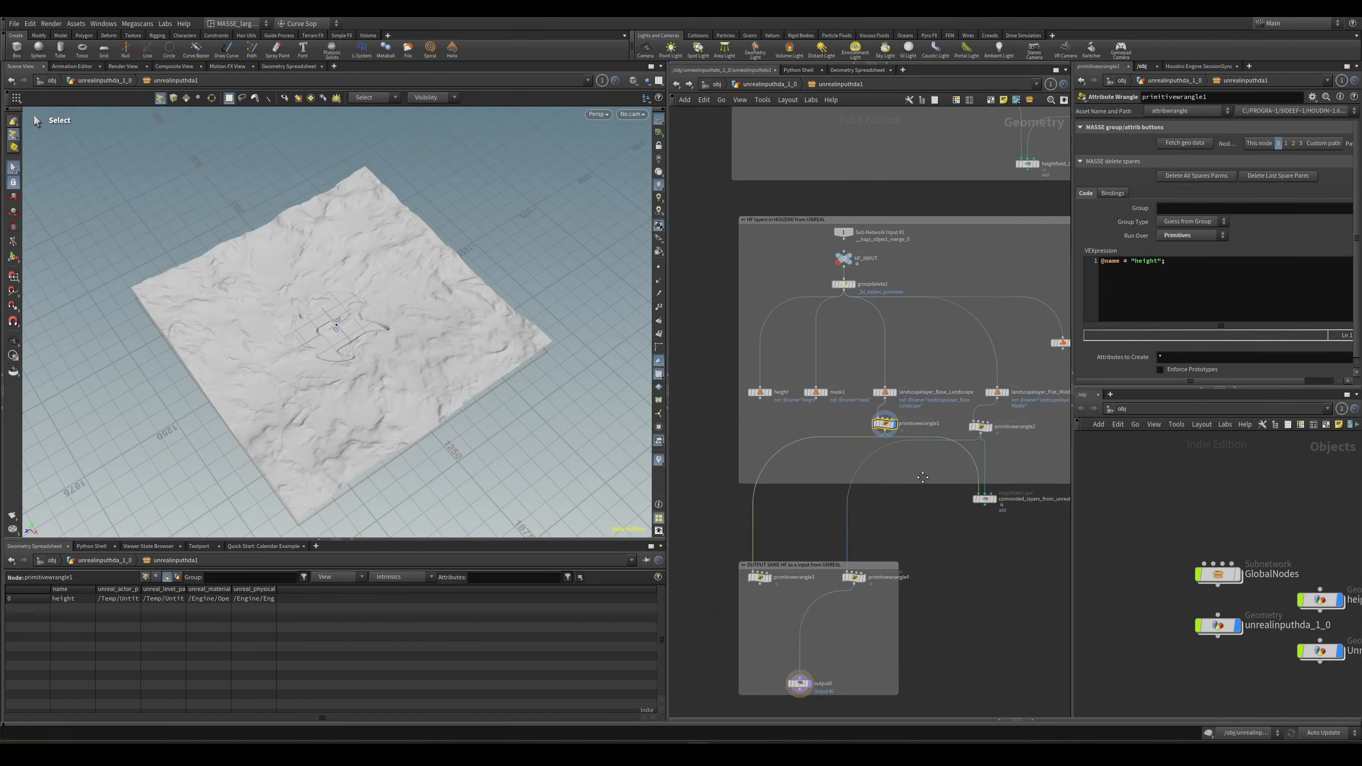
scroll(759, 579, up, 4)
middle_drag(759, 579, 774, 489)
click(773, 489)
middle_drag(1062, 239, 879, 445)
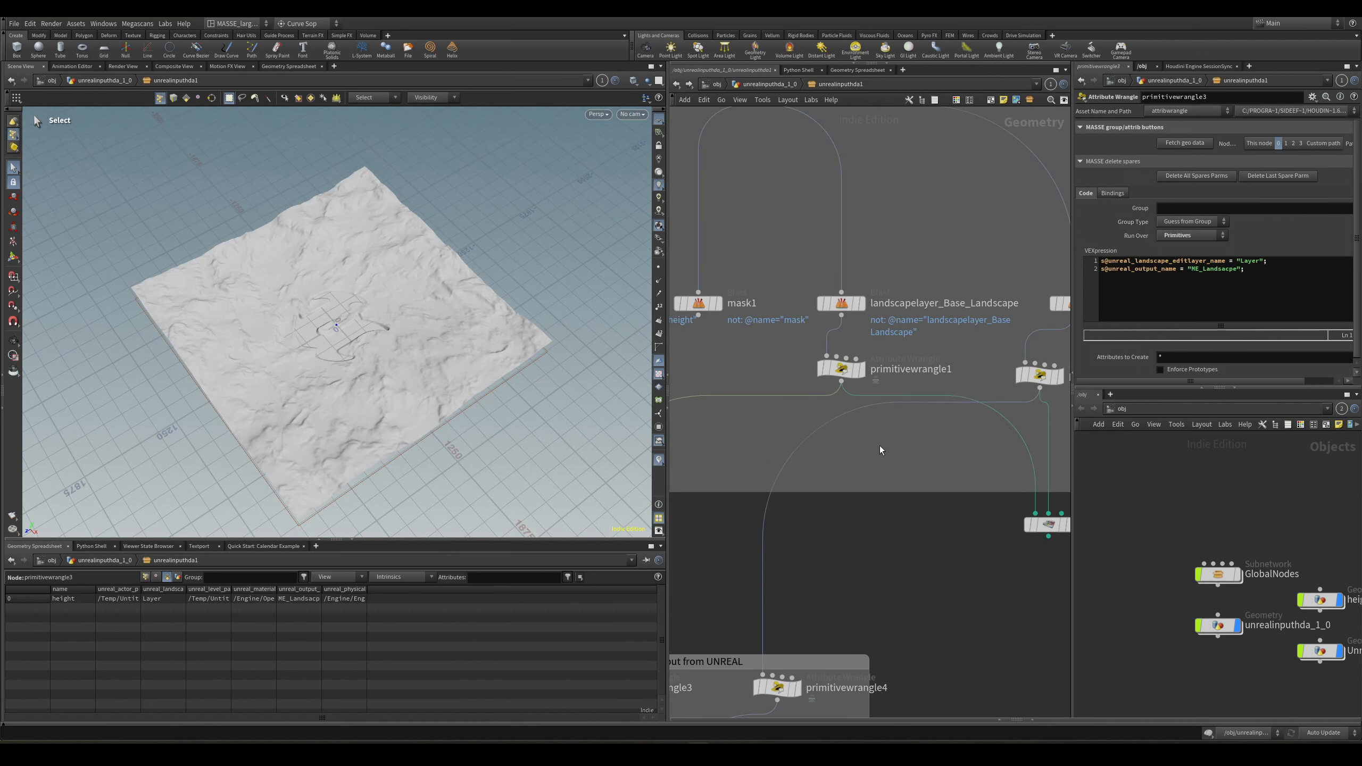
Compare the renamed height layers by alternating the display between primitivewrangle1 and primitivewrangle2.
click(837, 373)
middle_drag(1070, 427, 1006, 412)
drag(1040, 410, 982, 368)
key(r)
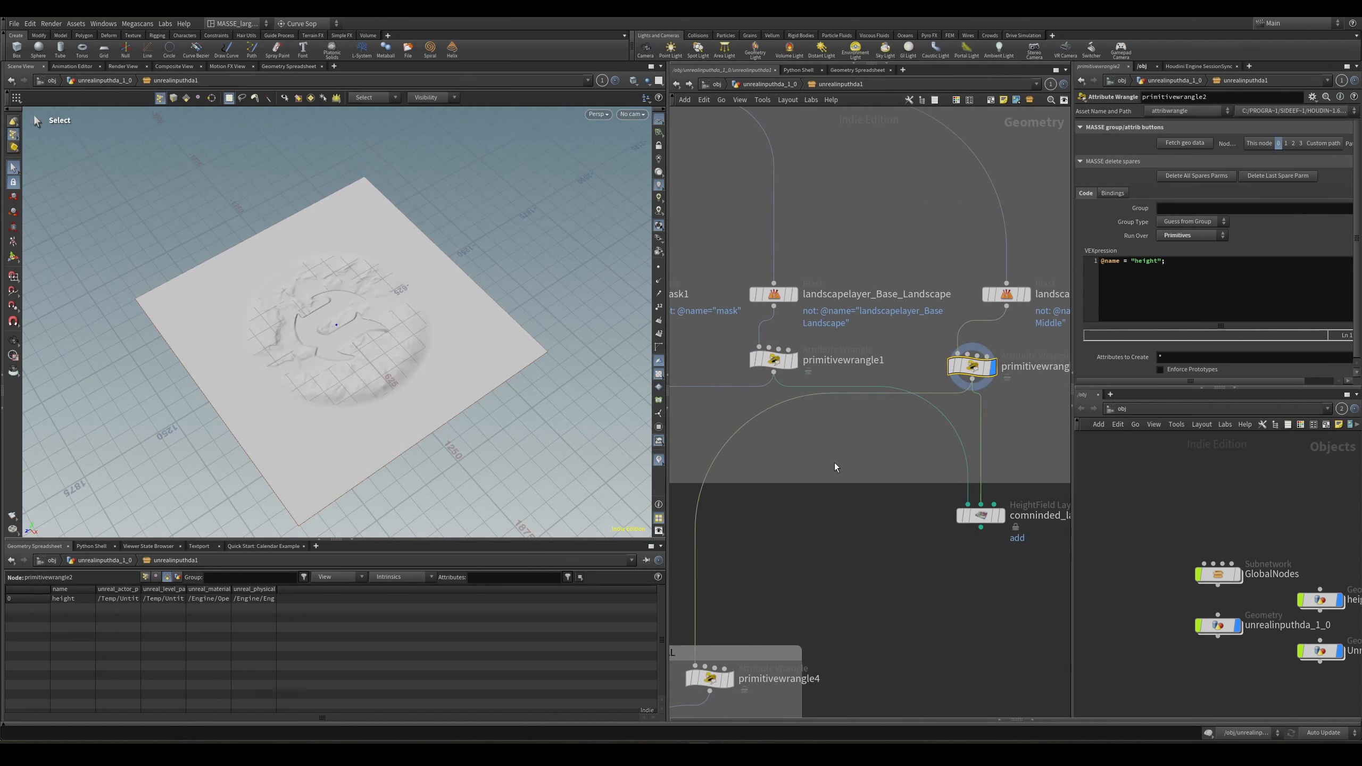
drag(836, 465, 780, 366)
key(r)
mouse_move(899, 446)
mouse_down()
mouse_move(969, 377)
mouse_move(968, 355)
mouse_up()
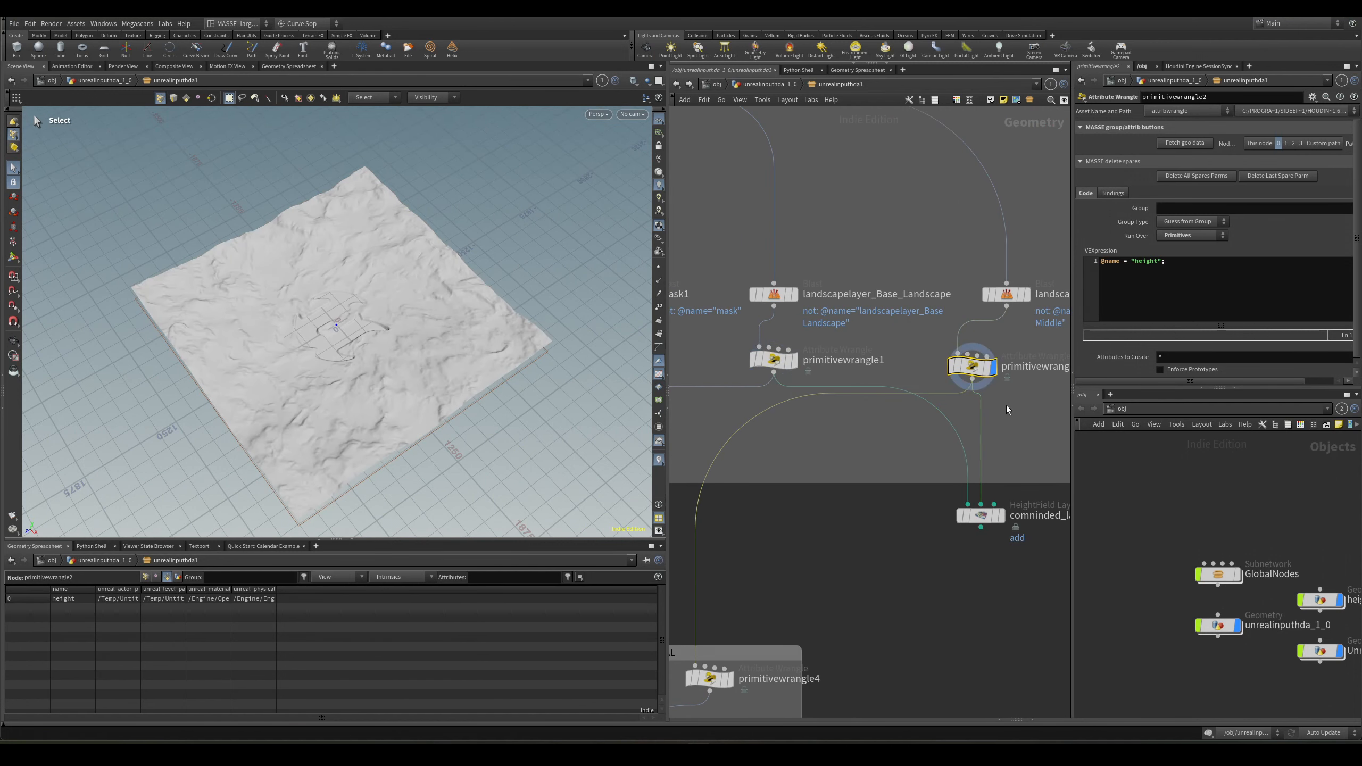
key(r)
middle_drag(854, 457, 850, 476)
drag(849, 477, 746, 351)
key(r)
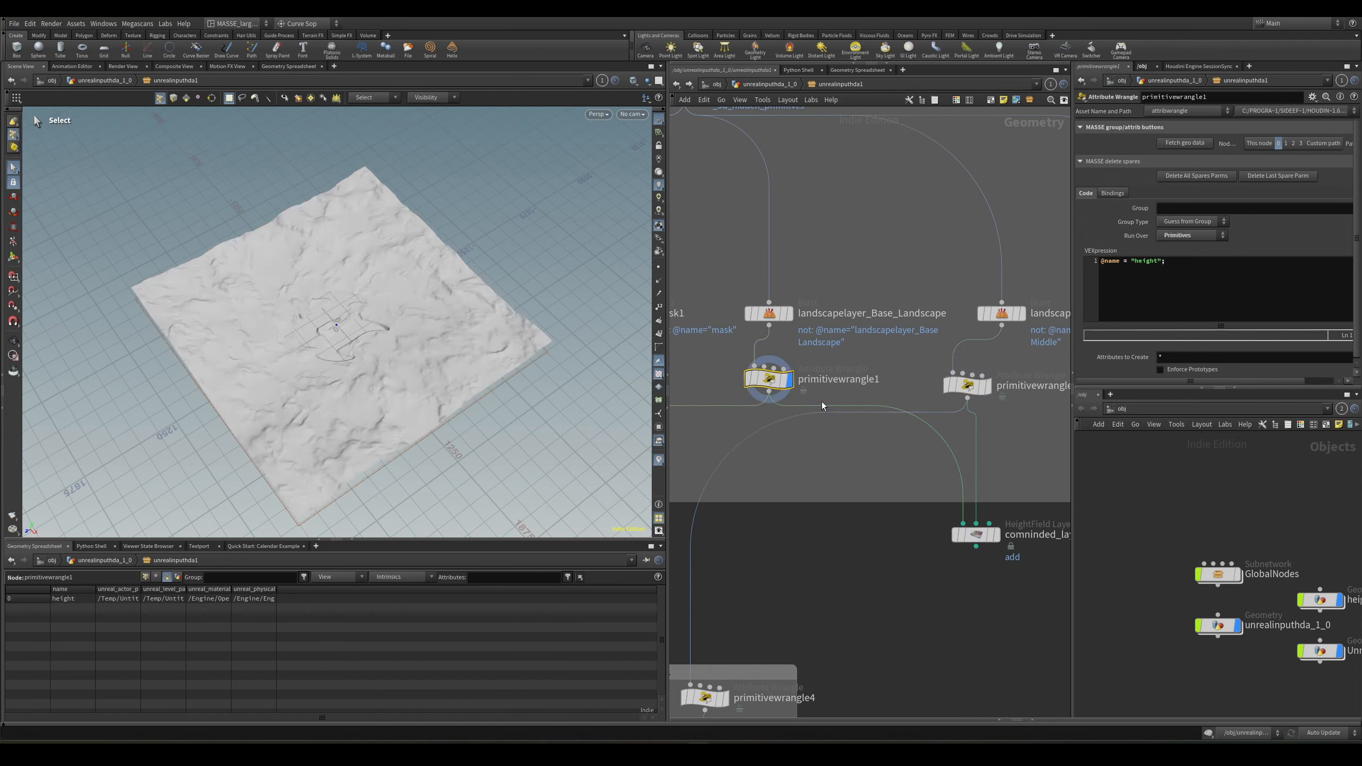
Display primitivewrangle3 in the output section and highlight the unreal_landscape_editlayer_name attribute in its VEX expression.
middle_drag(824, 485, 861, 471)
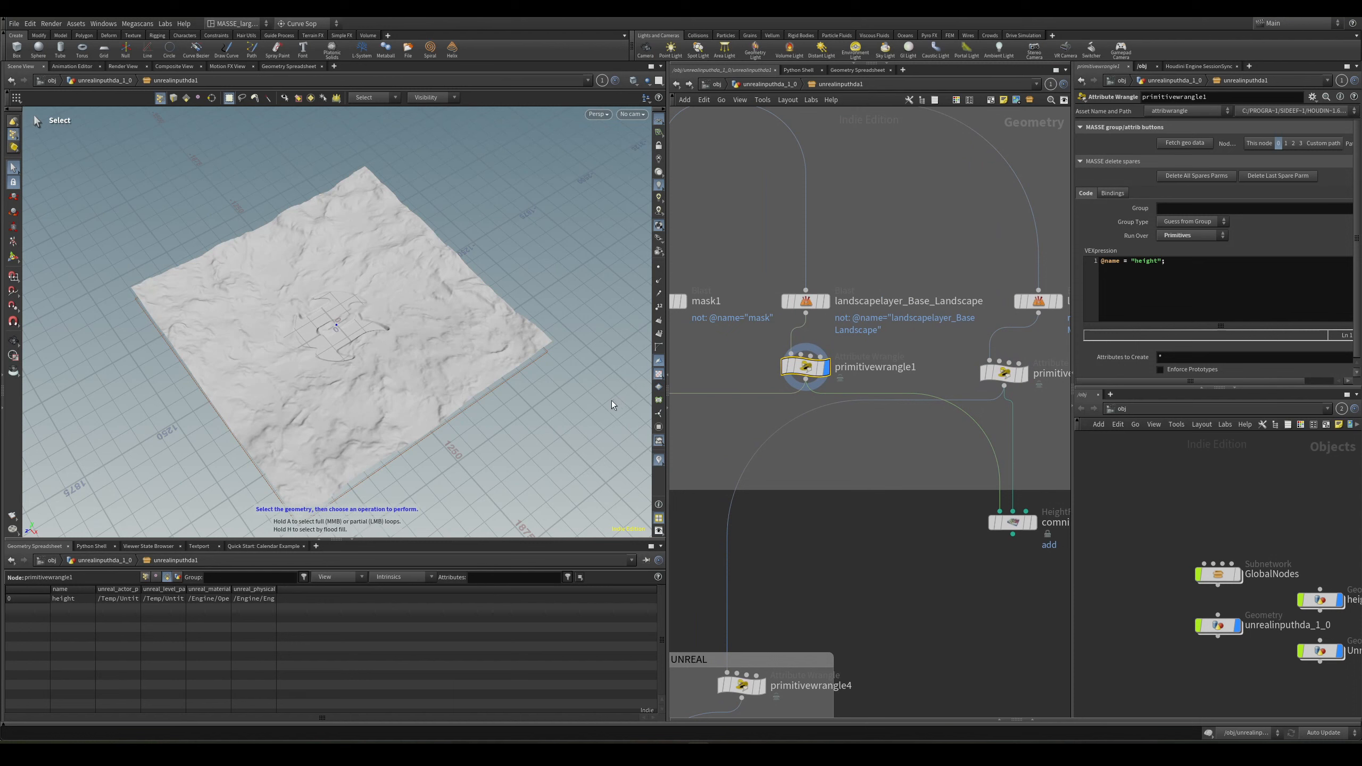
scroll(842, 518, down, 3)
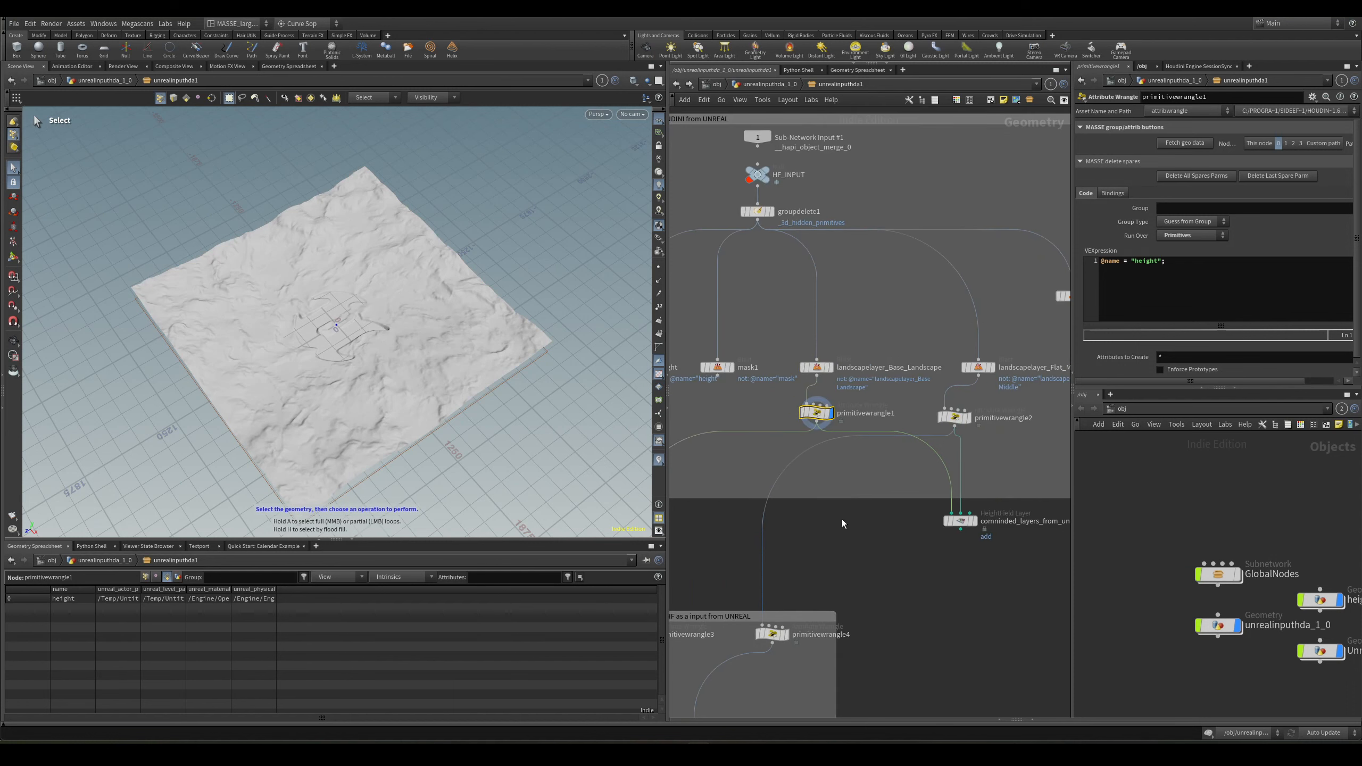
scroll(841, 479, up, 3)
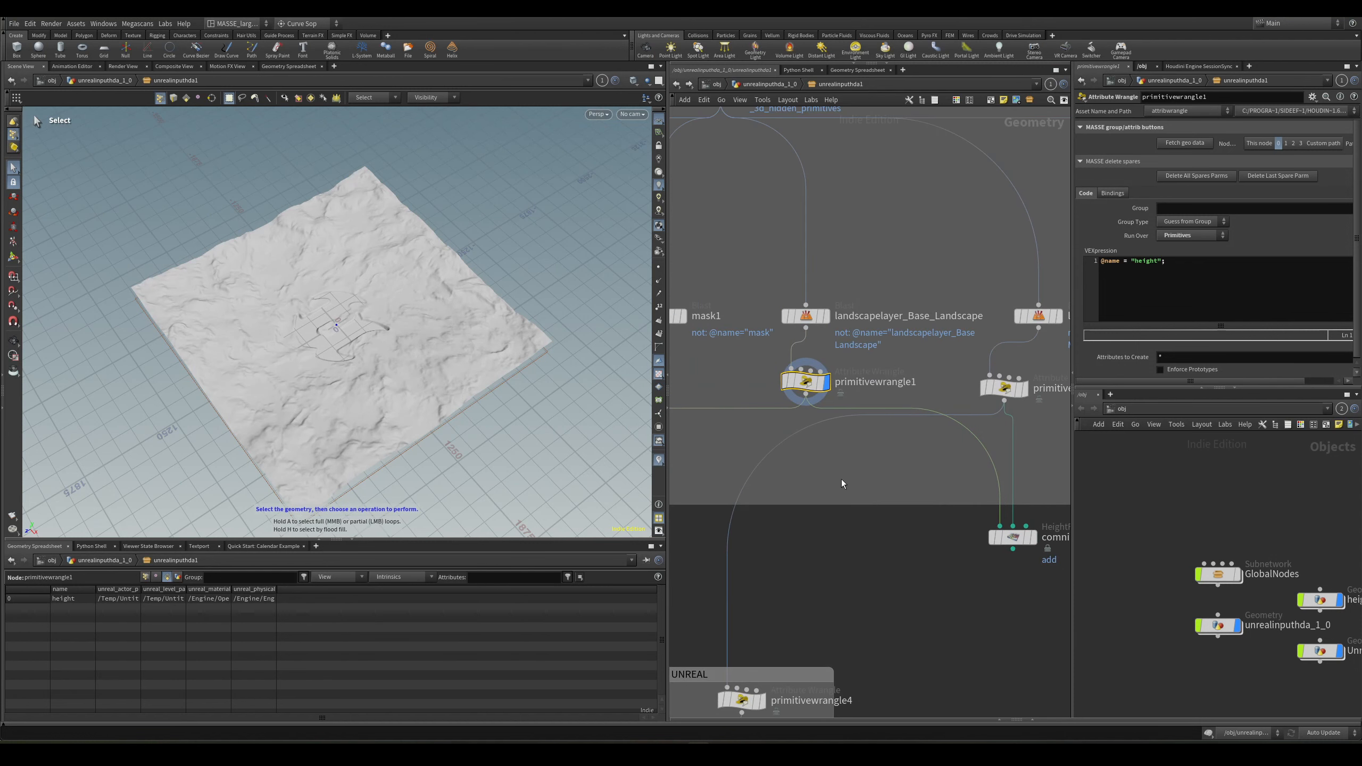
middle_drag(841, 479, 753, 539)
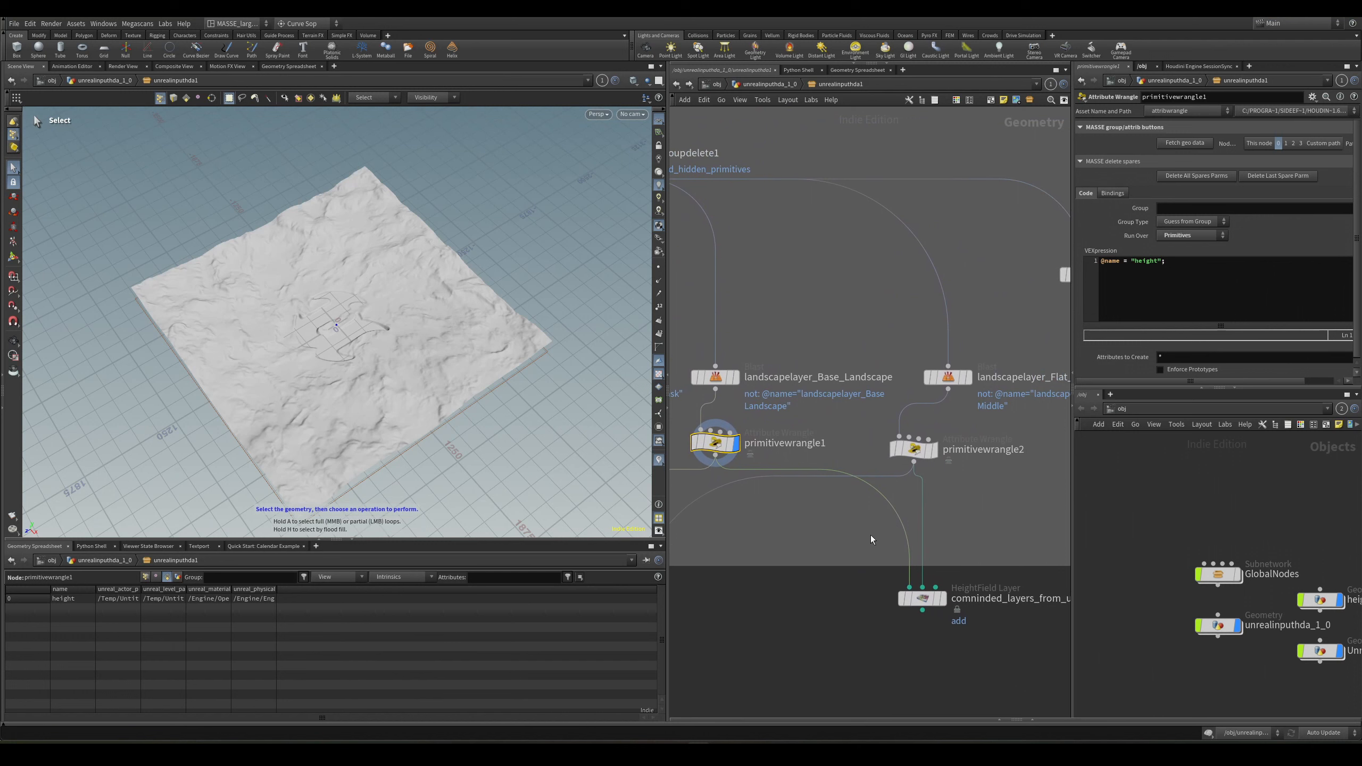
scroll(870, 535, down, 5)
middle_drag(871, 535, 910, 499)
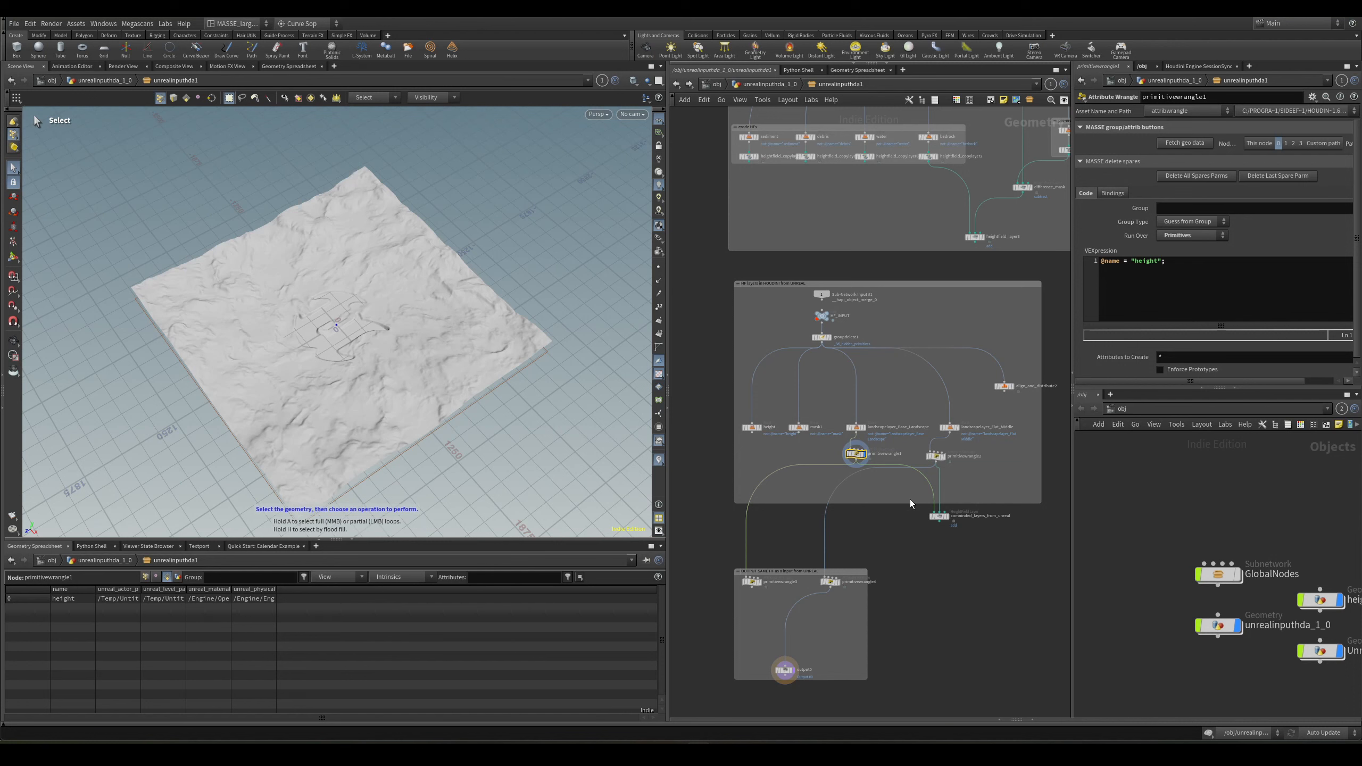
scroll(910, 500, up, 6)
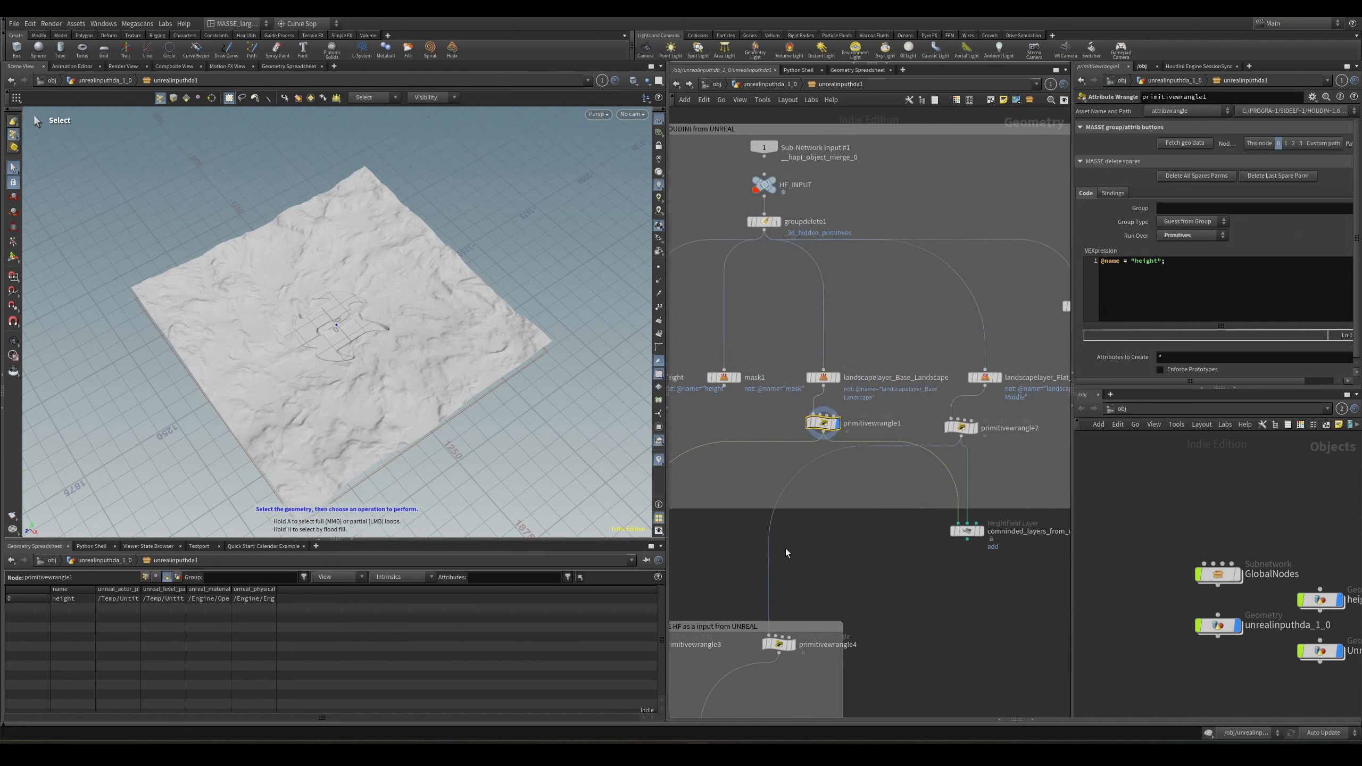
click(833, 529)
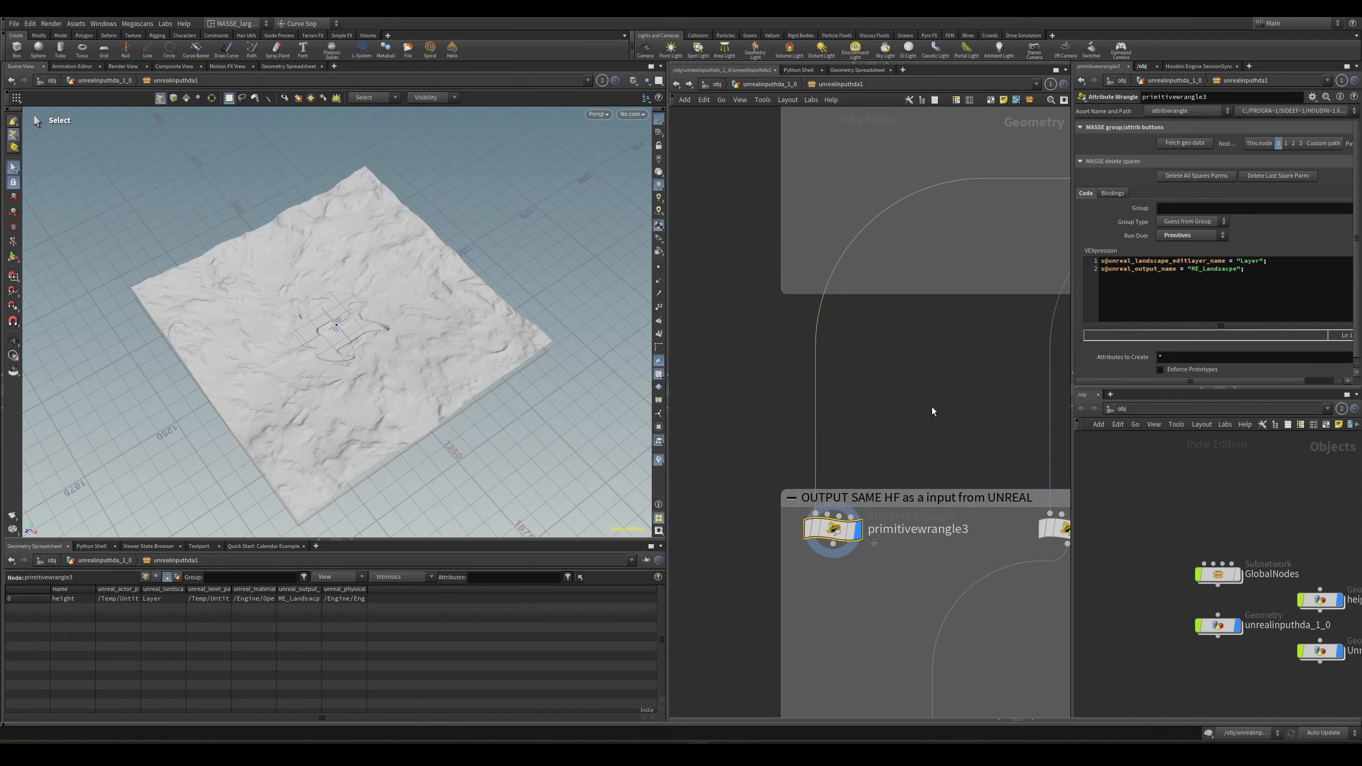
middle_drag(932, 407, 898, 411)
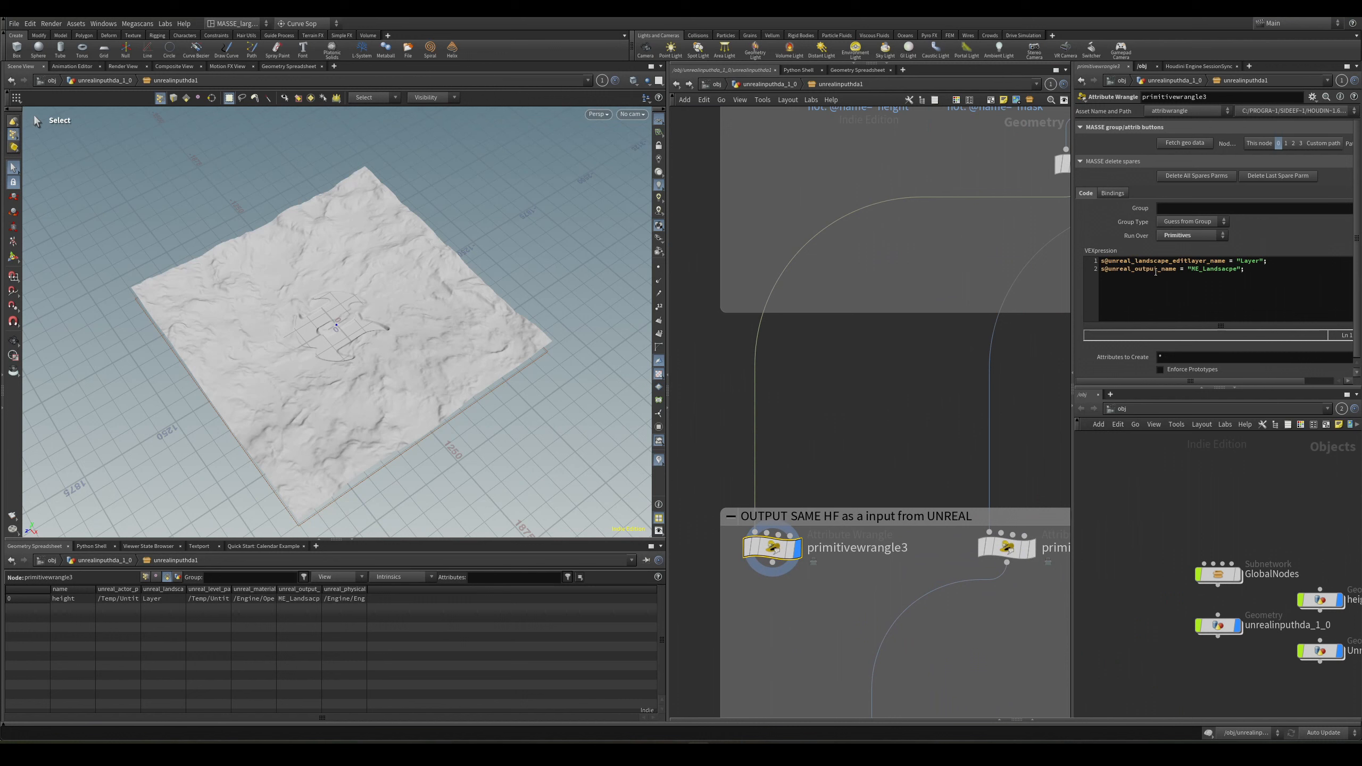
drag(1226, 262, 1098, 262)
Switch to Unreal Engine and select the Landscape actor.
click(839, 753)
click(809, 707)
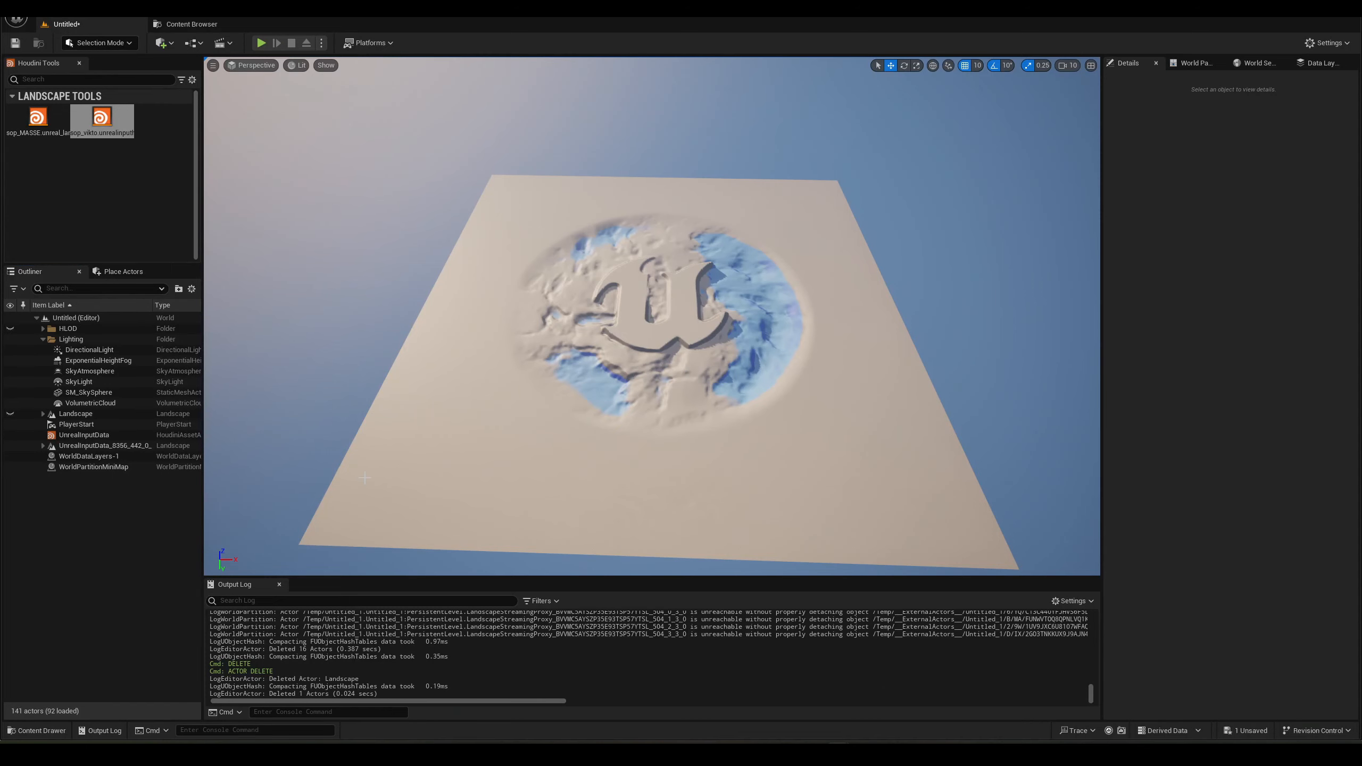
click(89, 438)
click(80, 414)
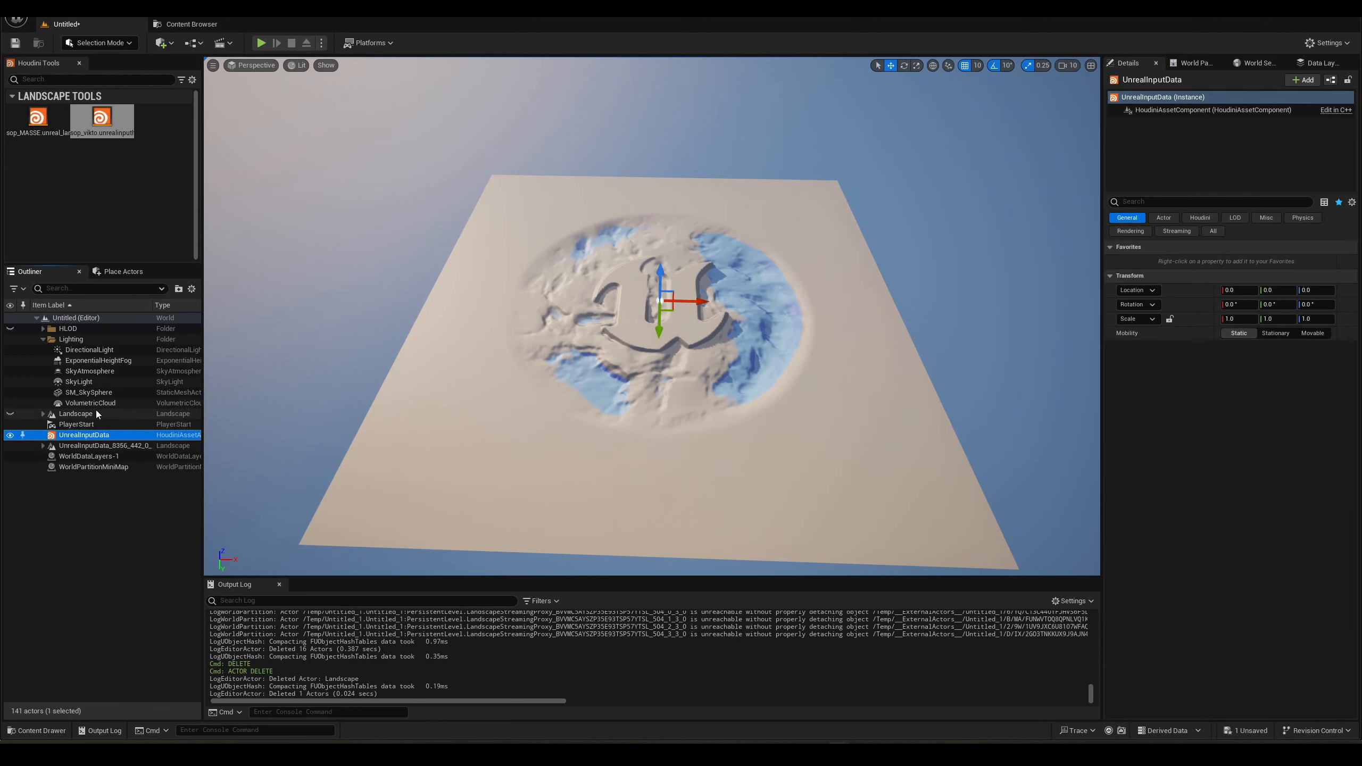
Enter Landscape mode and select the Flat Middle edit layer.
click(108, 43)
click(104, 70)
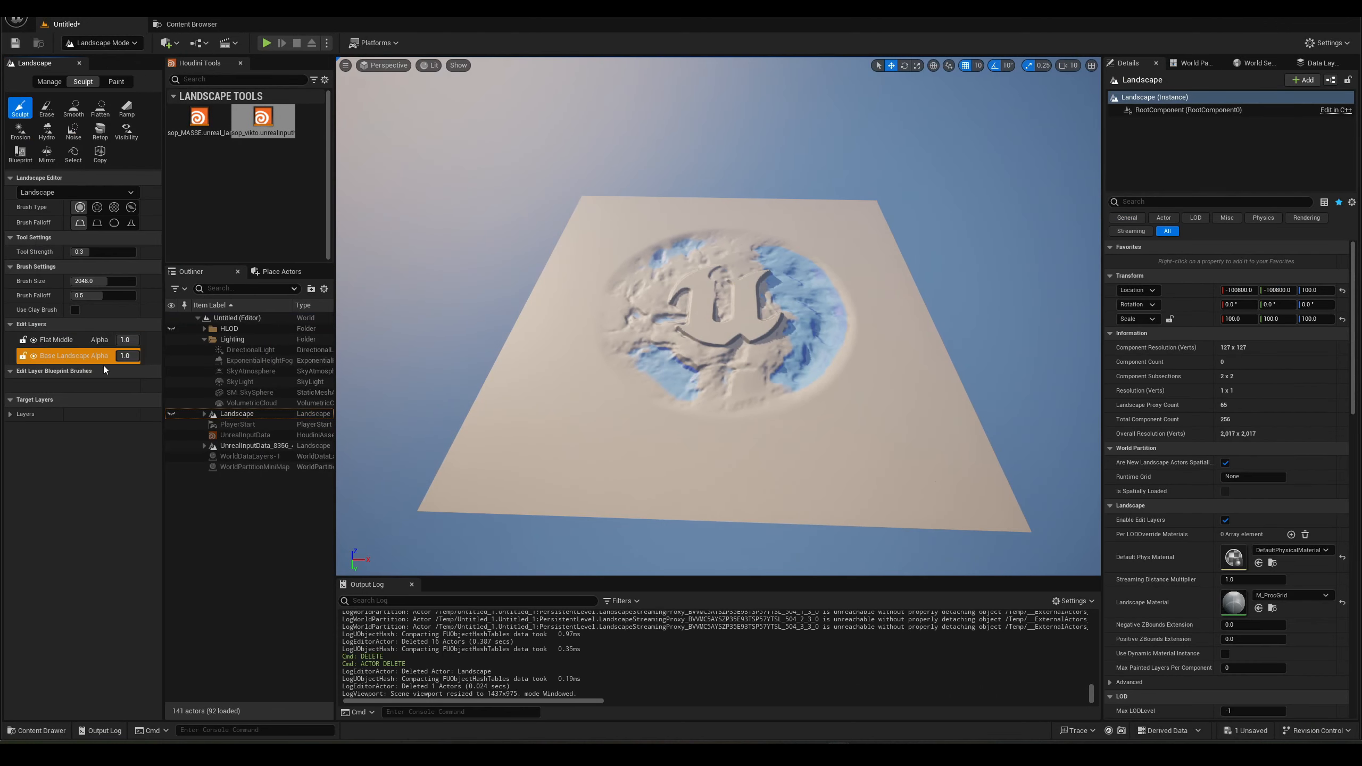
click(78, 340)
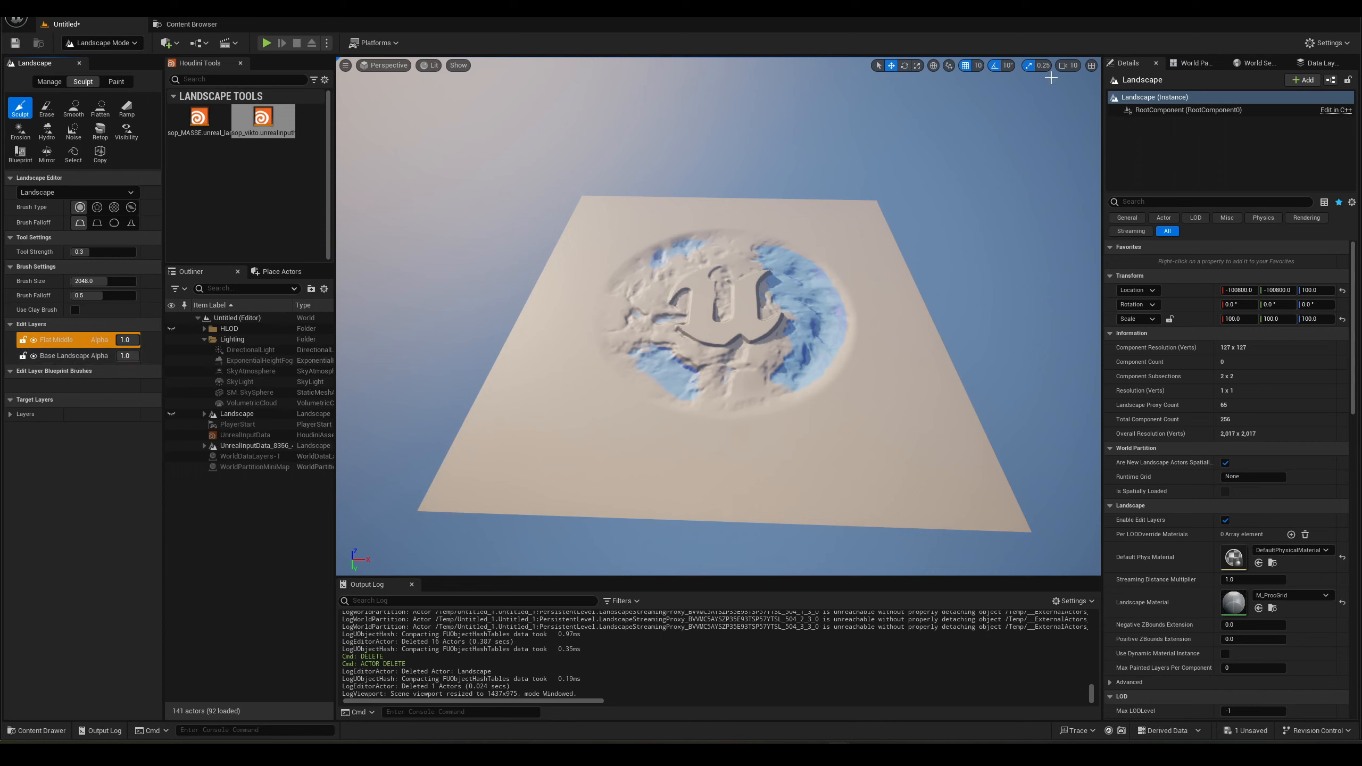
Return to Houdini and review the edit layer name and output name attributes in primitivewrangle3's VEX expression.
click(1299, 15)
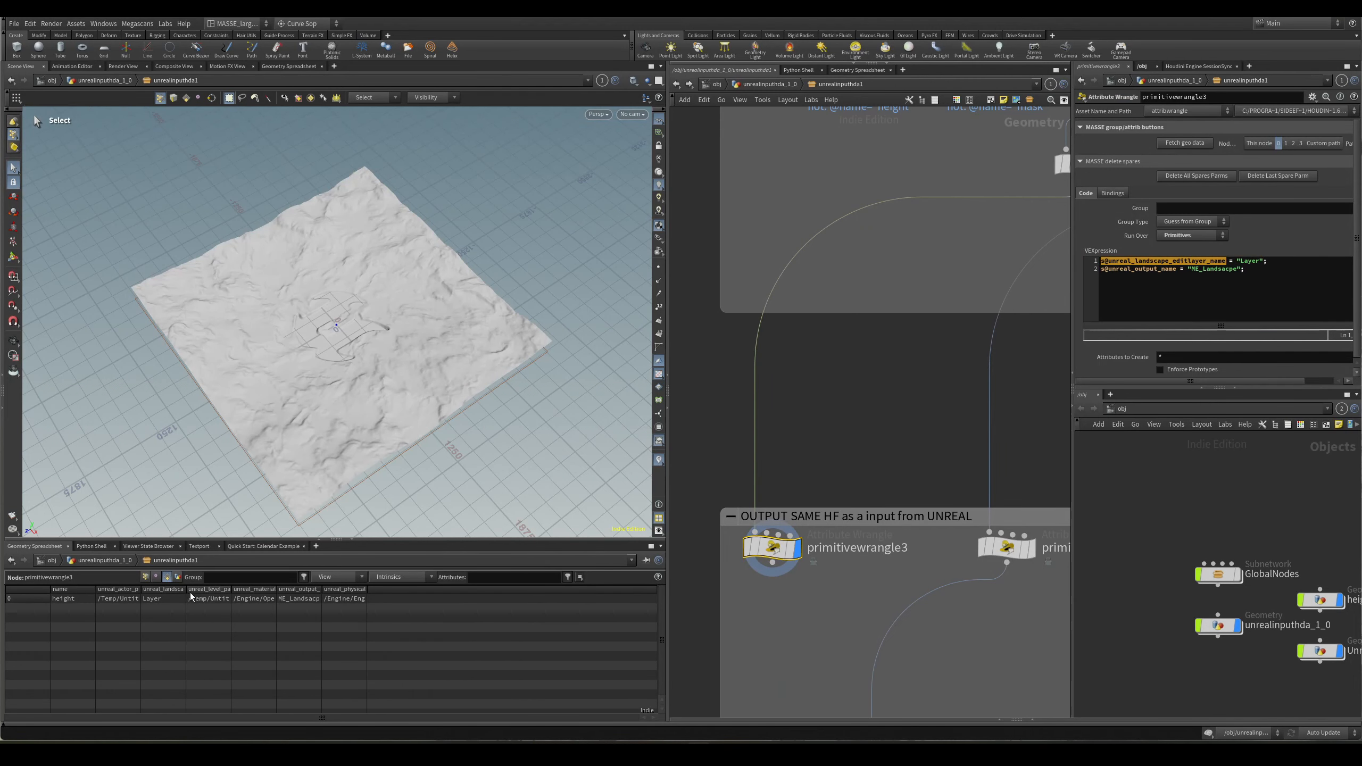
click(1176, 269)
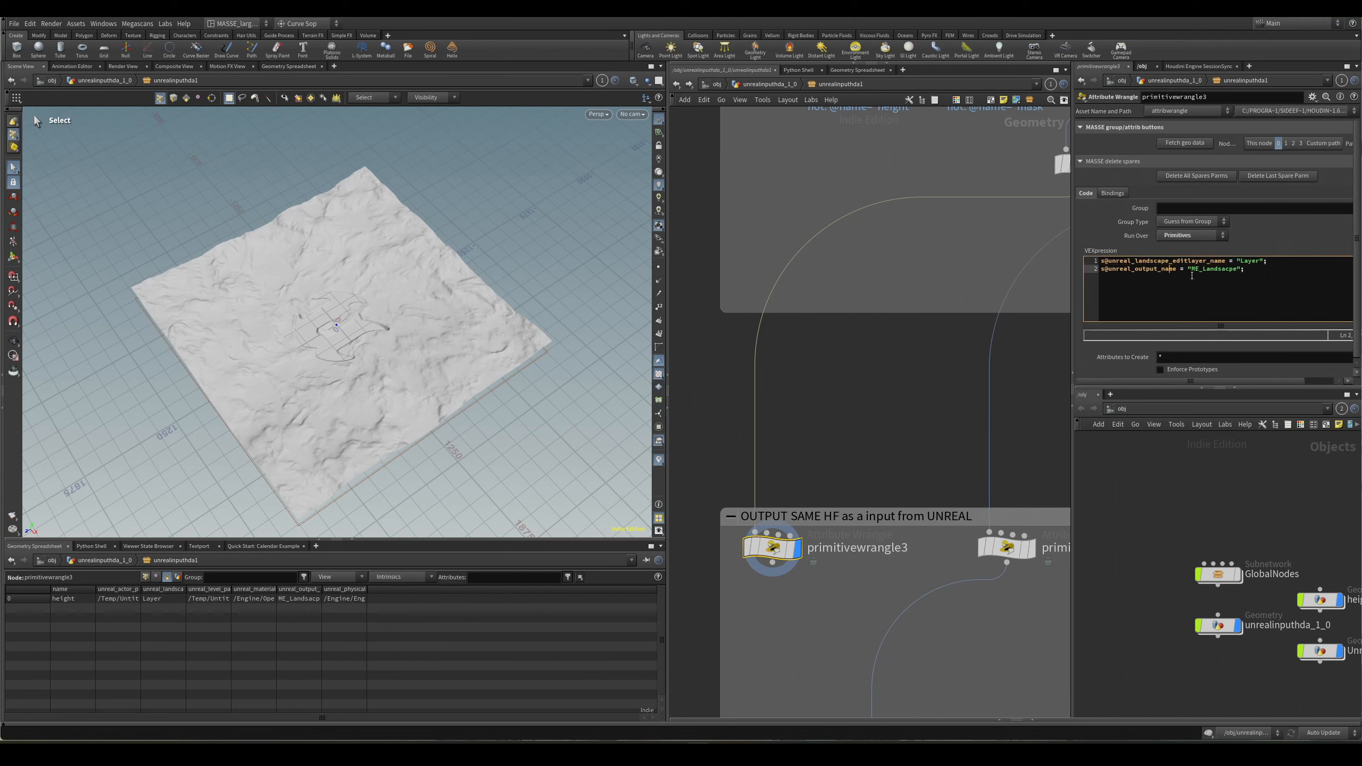
click(1247, 270)
click(1256, 262)
middle_drag(903, 321, 844, 354)
click(1160, 271)
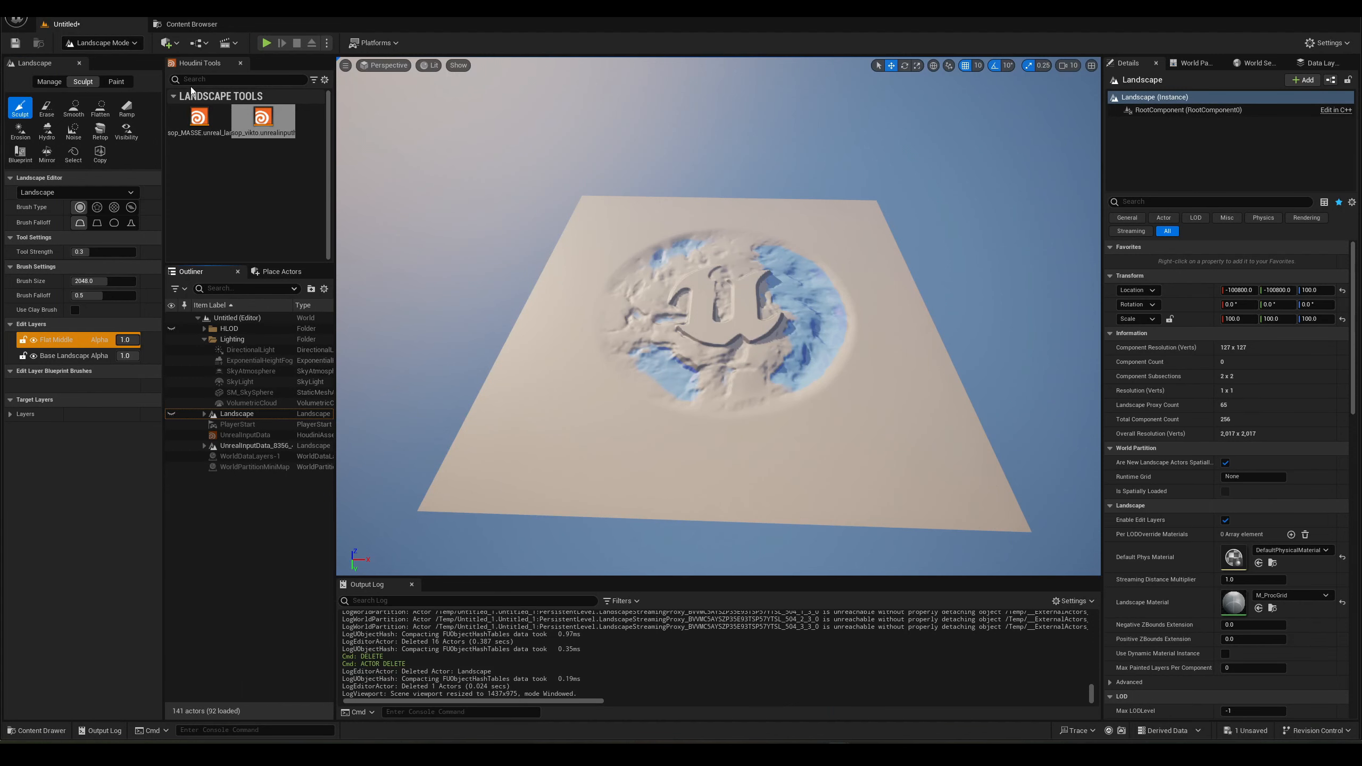
Return to Selection mode and make the hidden original Landscape actor visible.
click(117, 45)
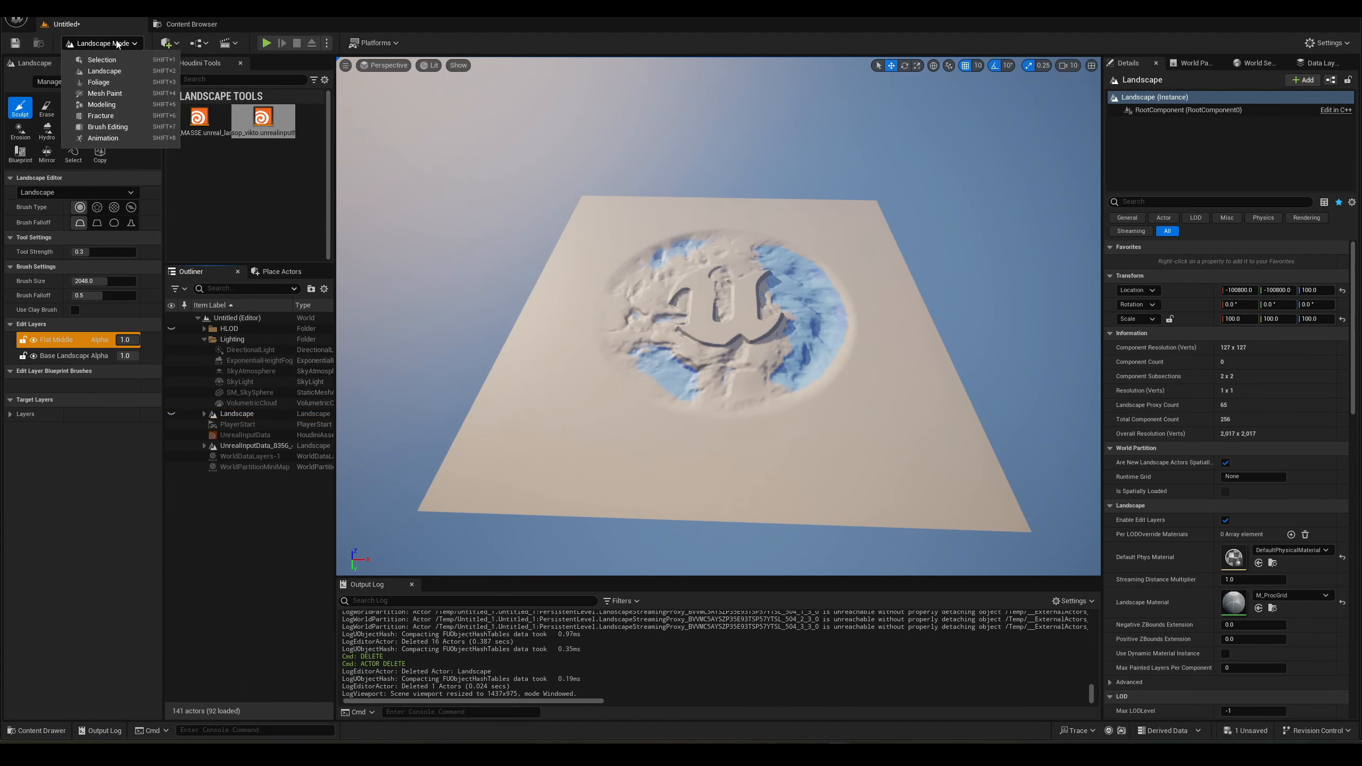
click(101, 60)
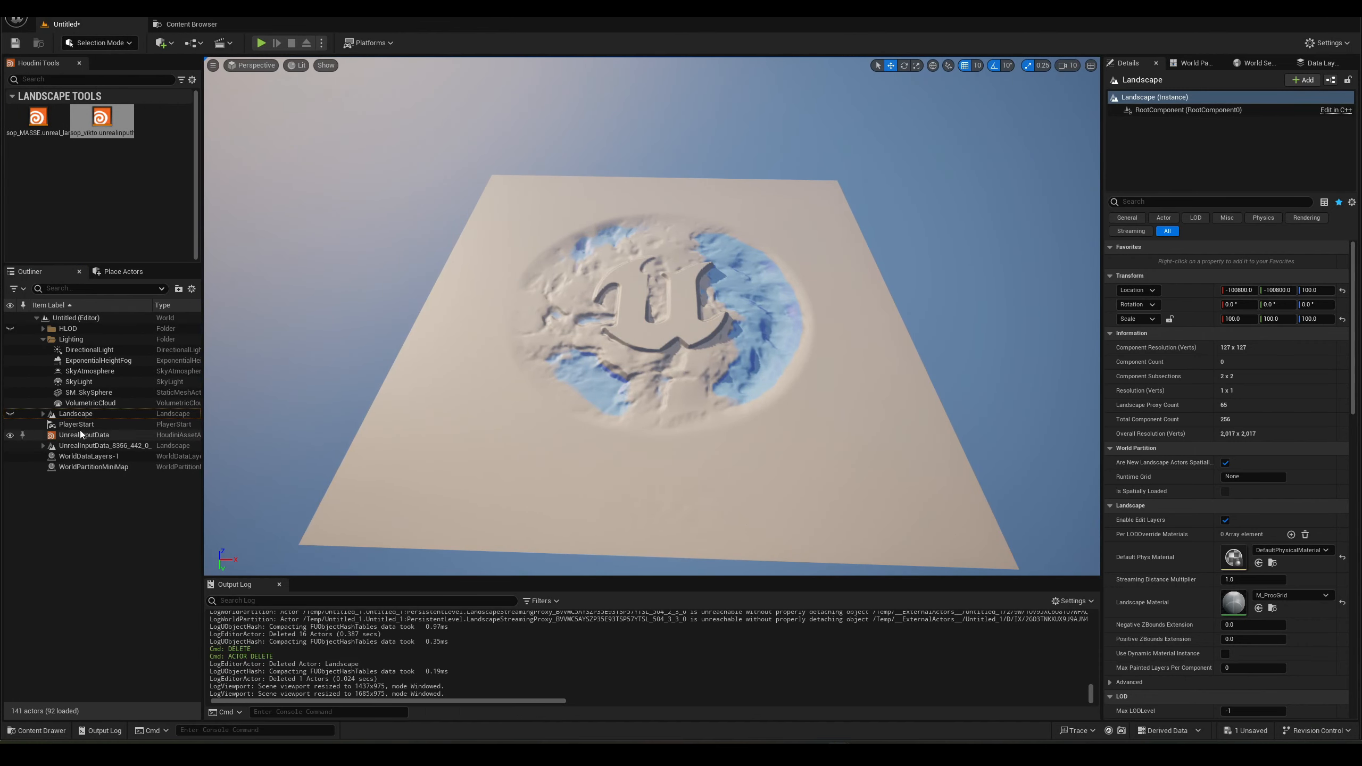
click(102, 414)
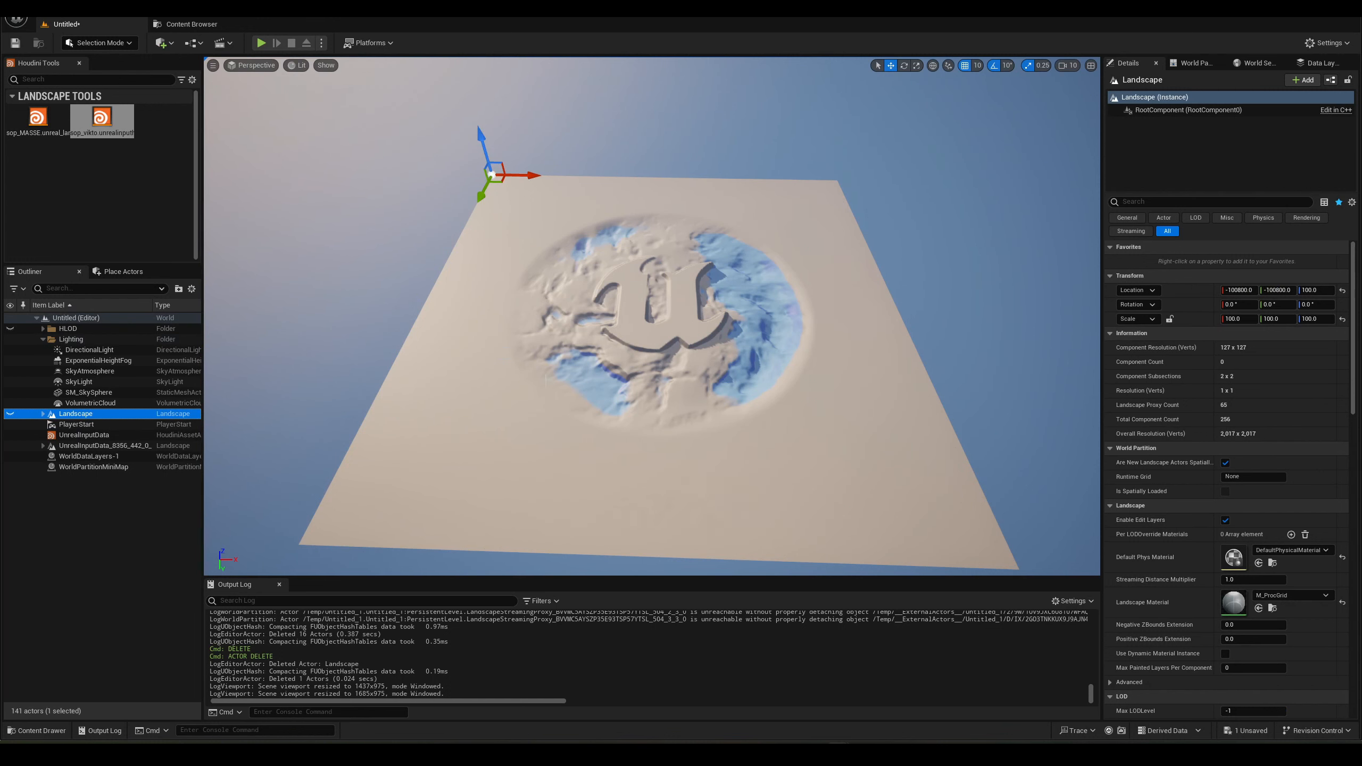
right_drag(633, 386, 601, 391)
click(10, 413)
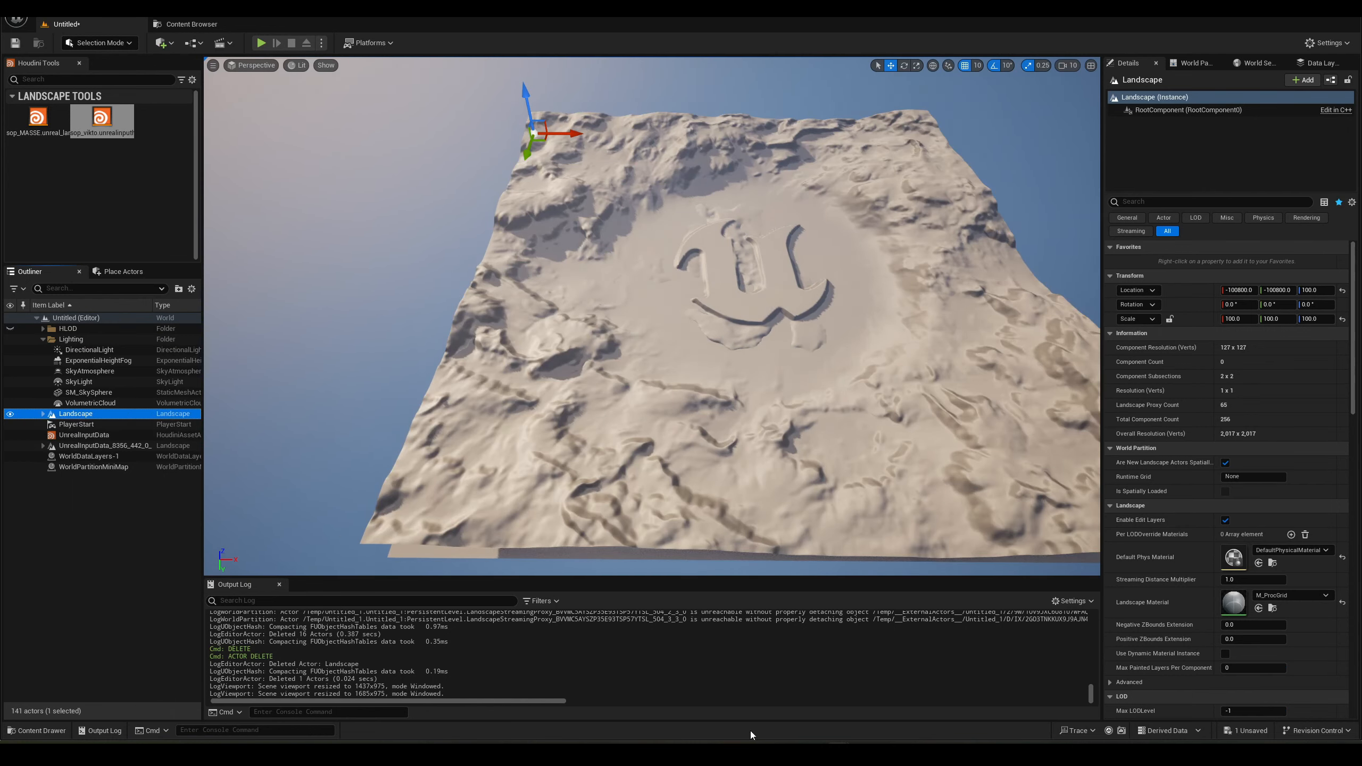
Switch to Houdini and display the output0 node in the output section.
click(700, 753)
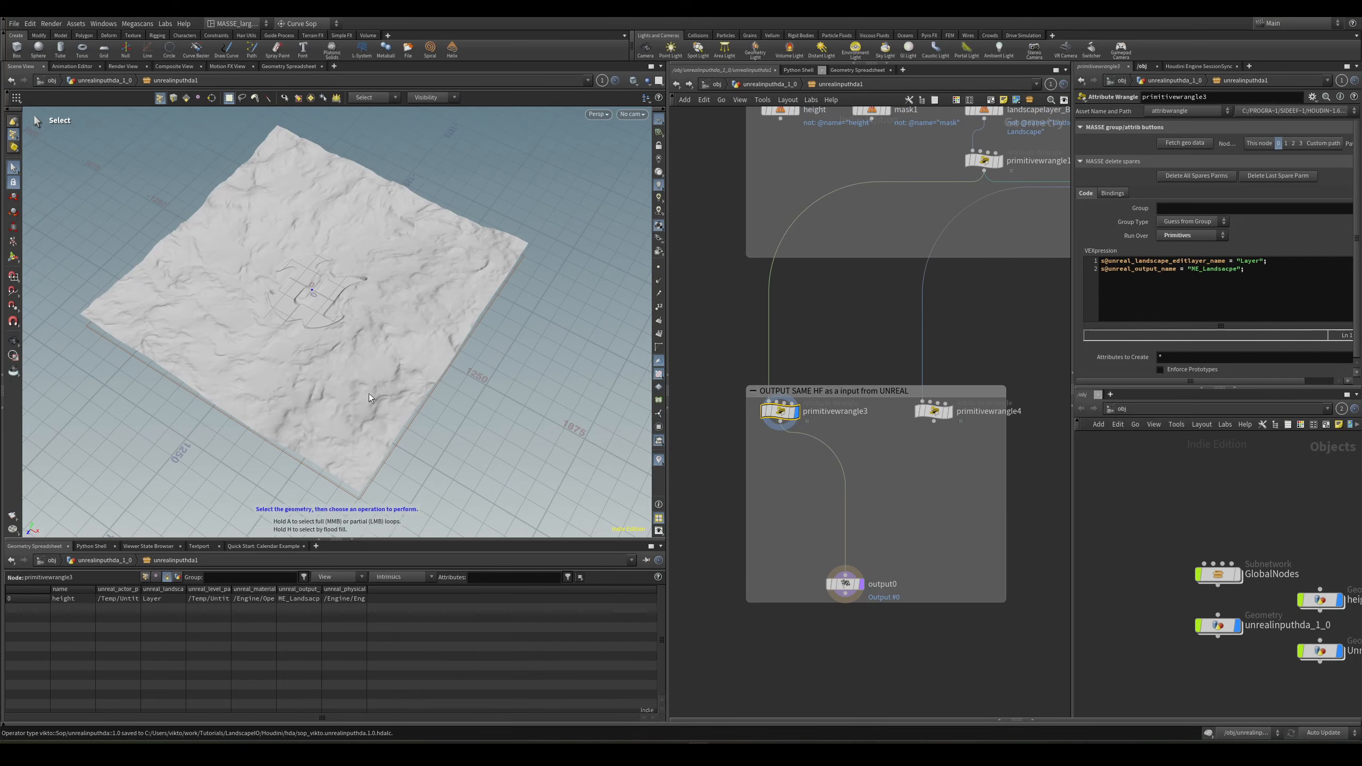
alt+drag(285, 410, 343, 412)
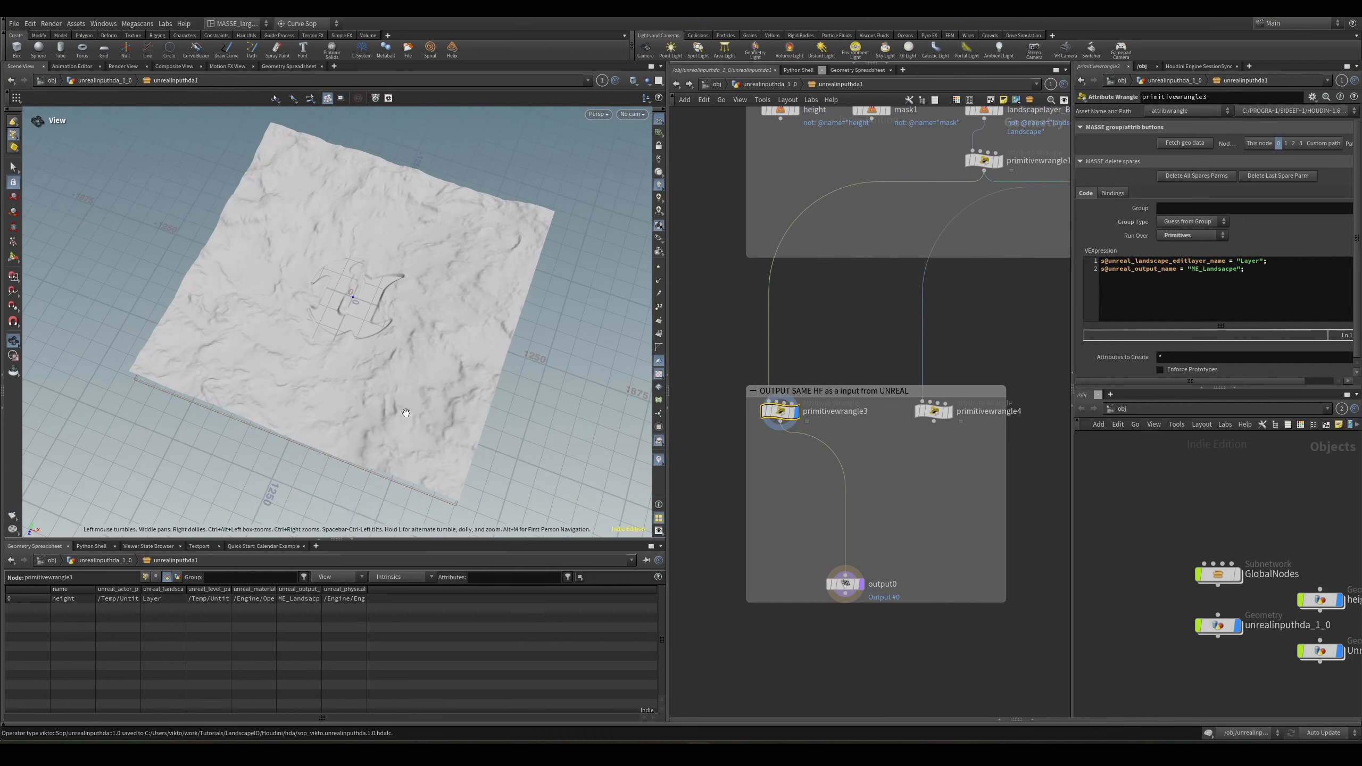
scroll(782, 544, up, 2)
middle_drag(798, 514, 794, 466)
click(893, 555)
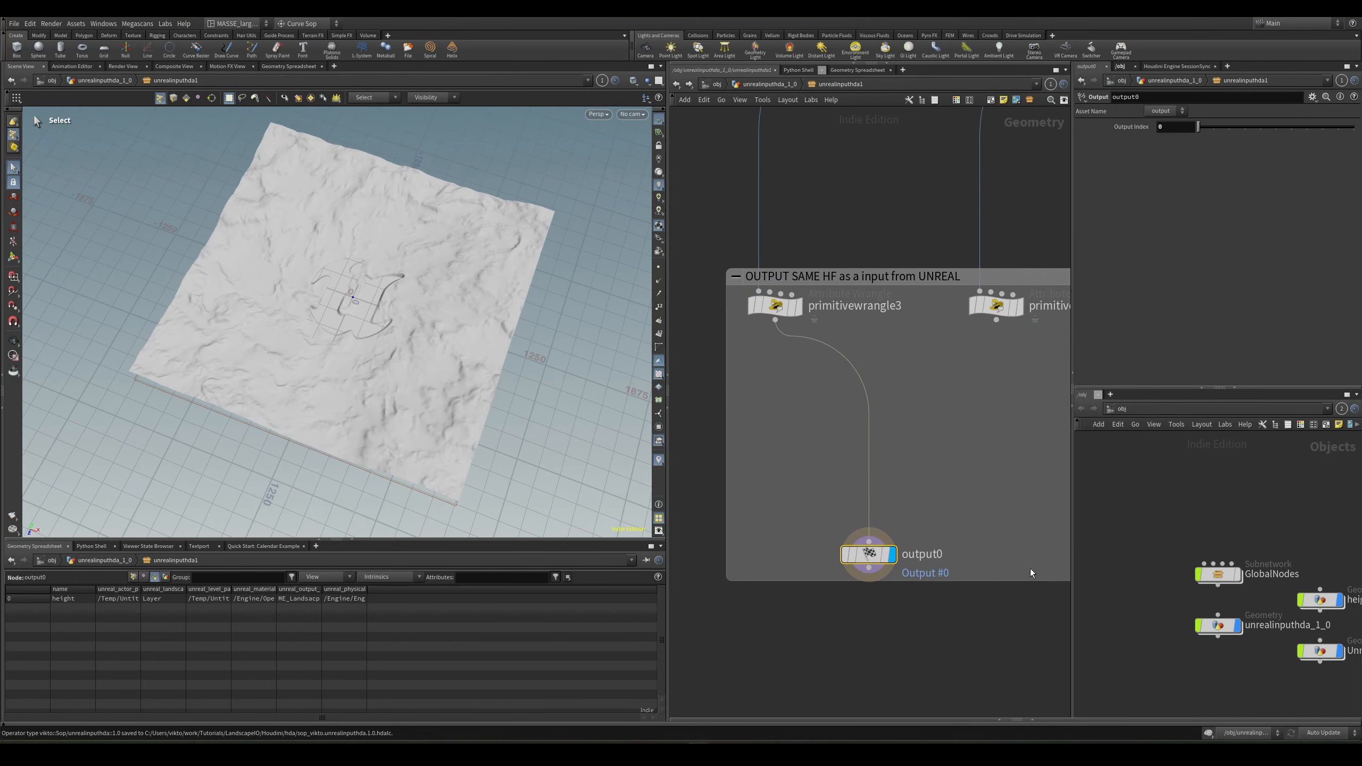
middle_drag(963, 533, 969, 536)
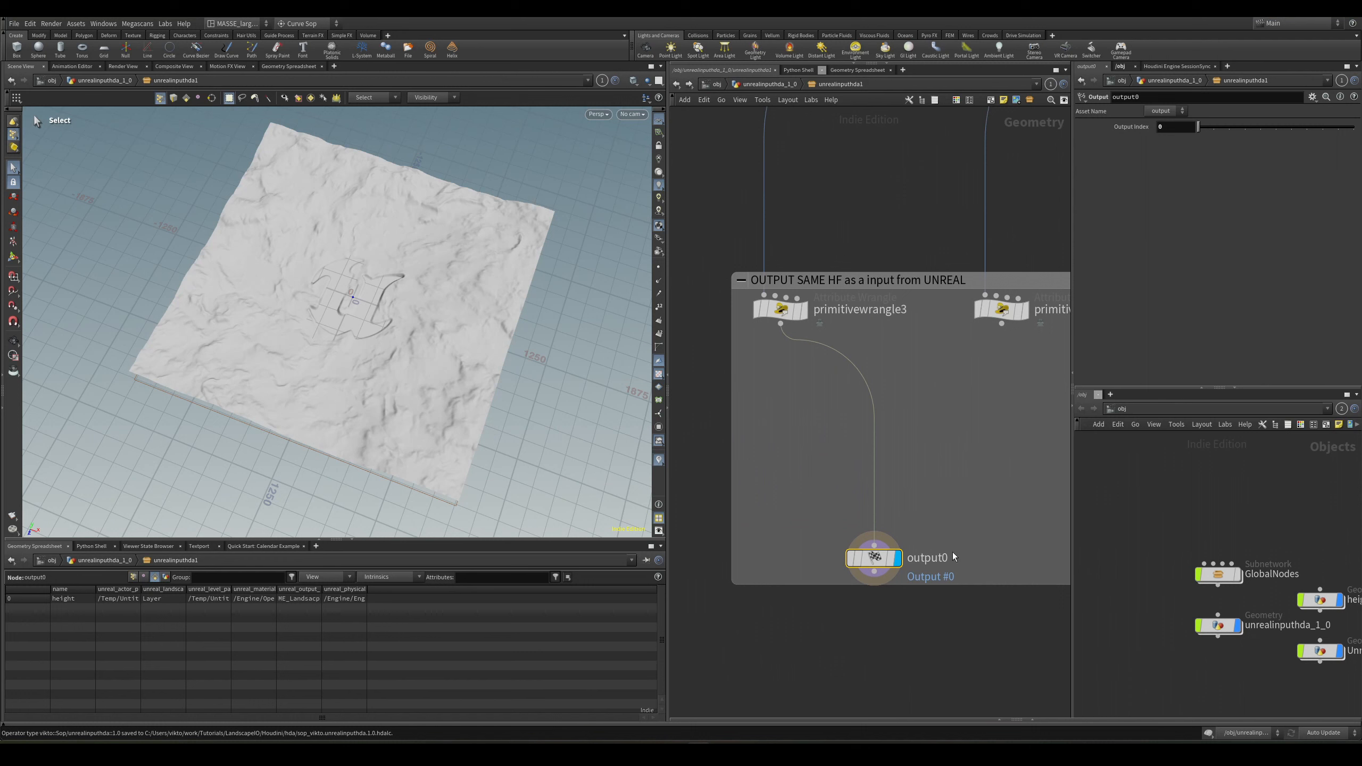
scroll(912, 545, up, 2)
mouse_move(859, 560)
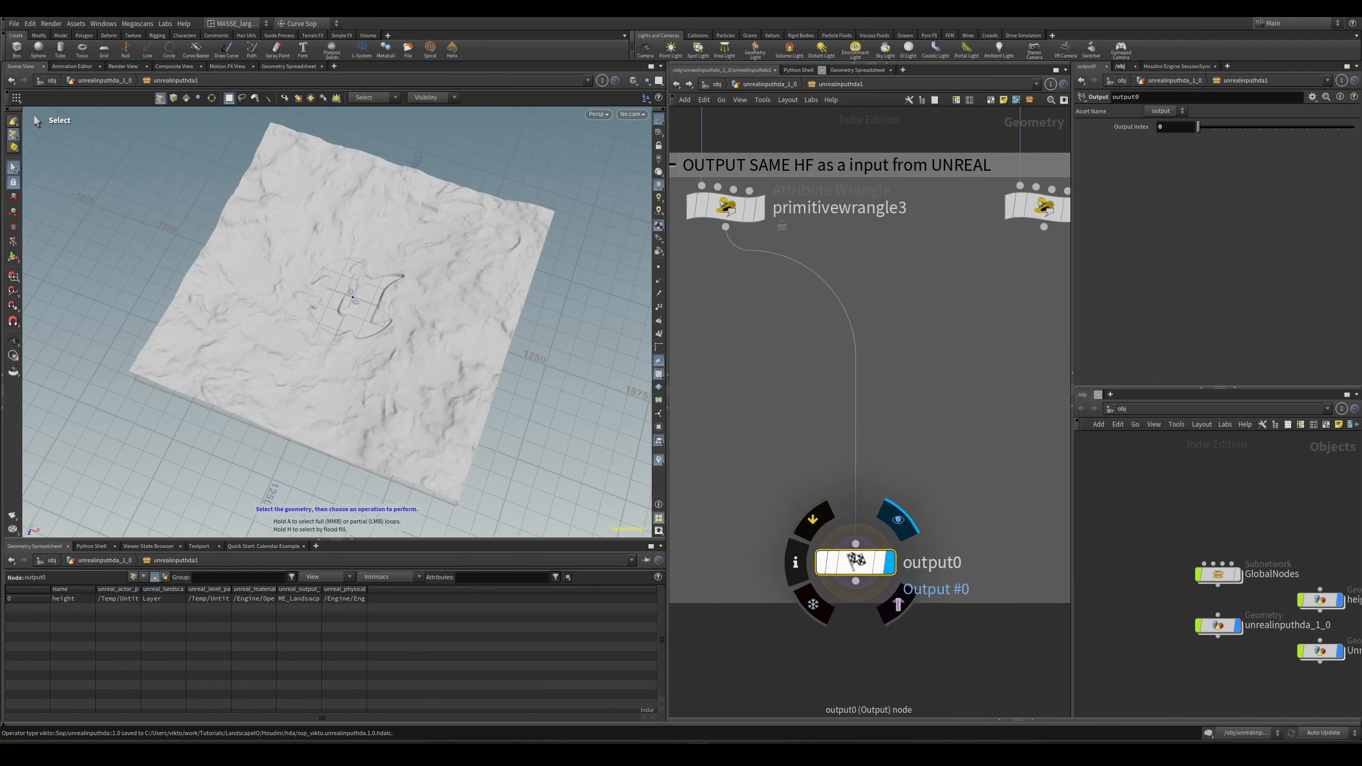
Display primitivewrangle3 for comparison and set the display back to output0.
middle_drag(781, 352, 784, 351)
click(760, 207)
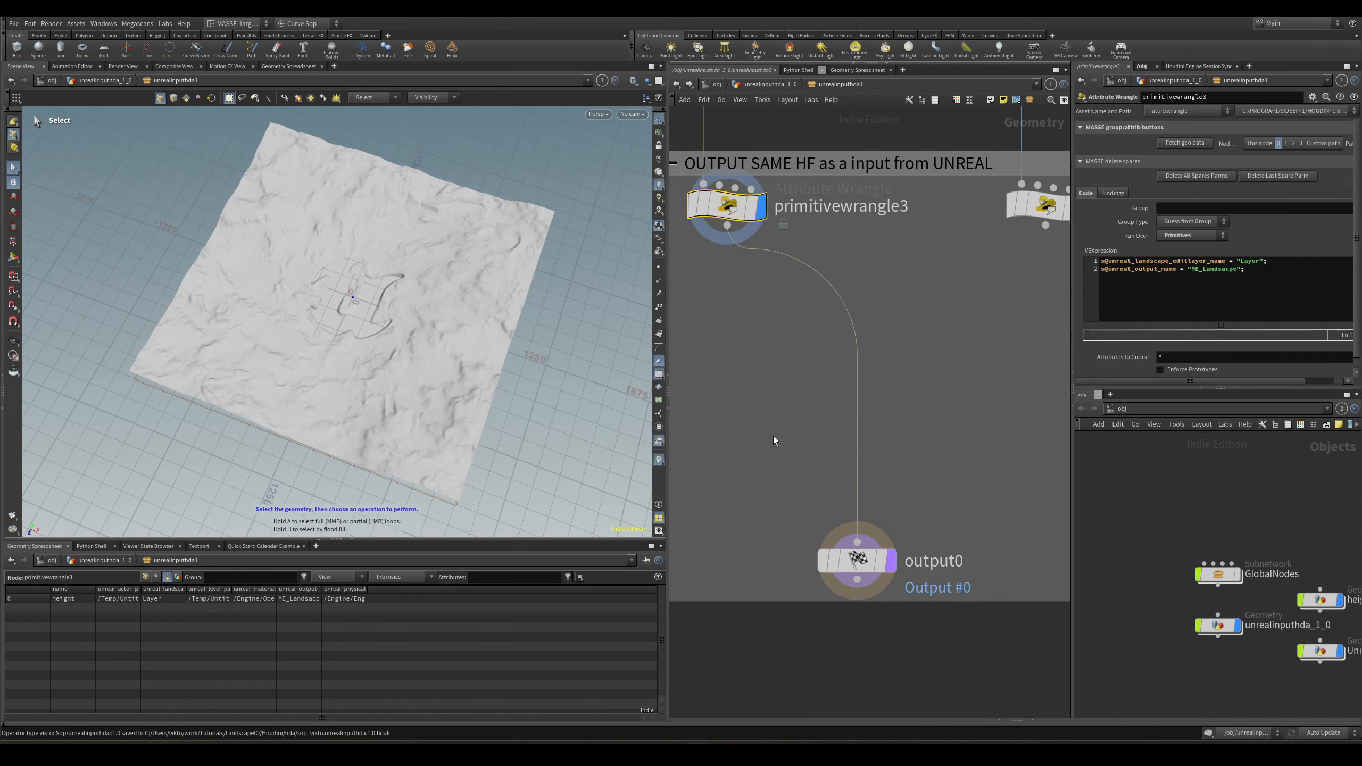
click(891, 561)
Switch to Unreal Engine and toggle the original Landscape's visibility on and off to compare it with the Houdini-generated landscape.
mouse_move(838, 751)
click(828, 719)
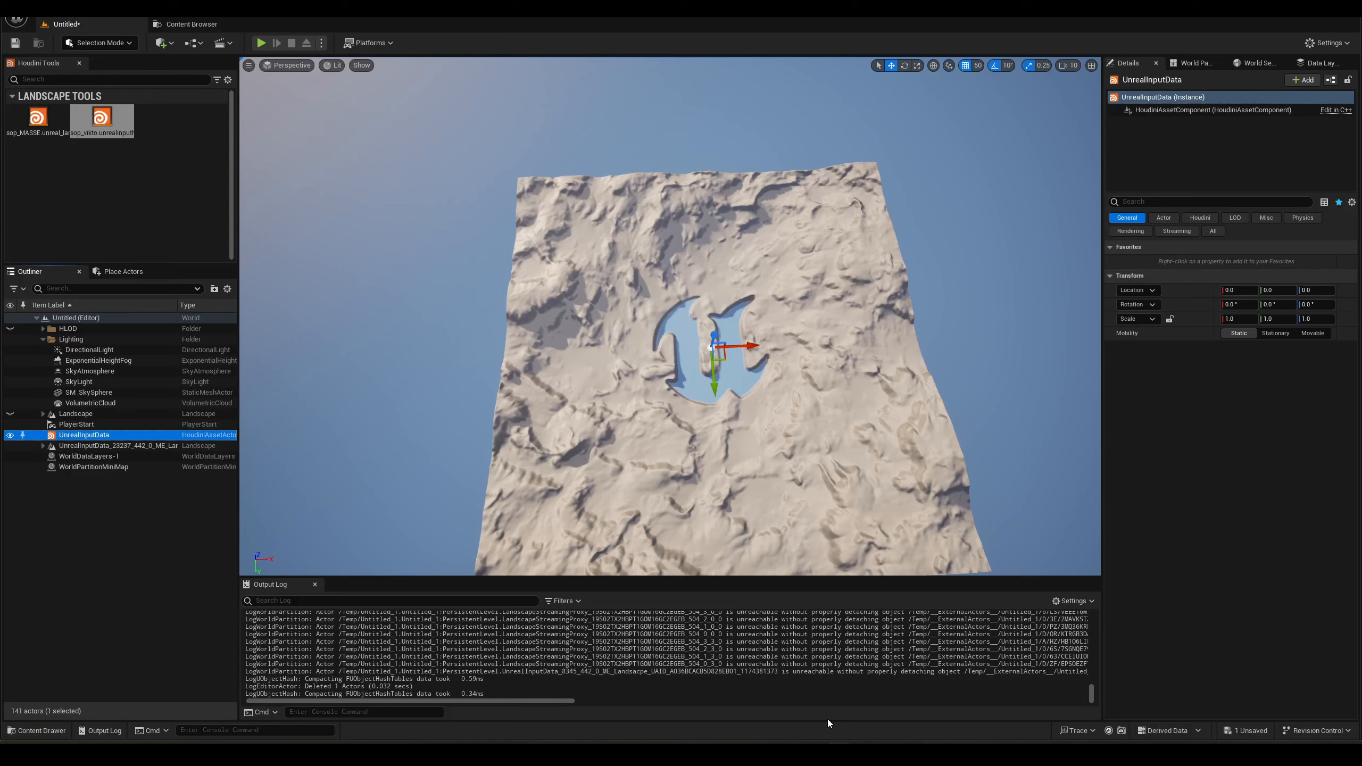
alt+drag(576, 448, 582, 430)
alt+right_drag(582, 430, 630, 410)
click(10, 414)
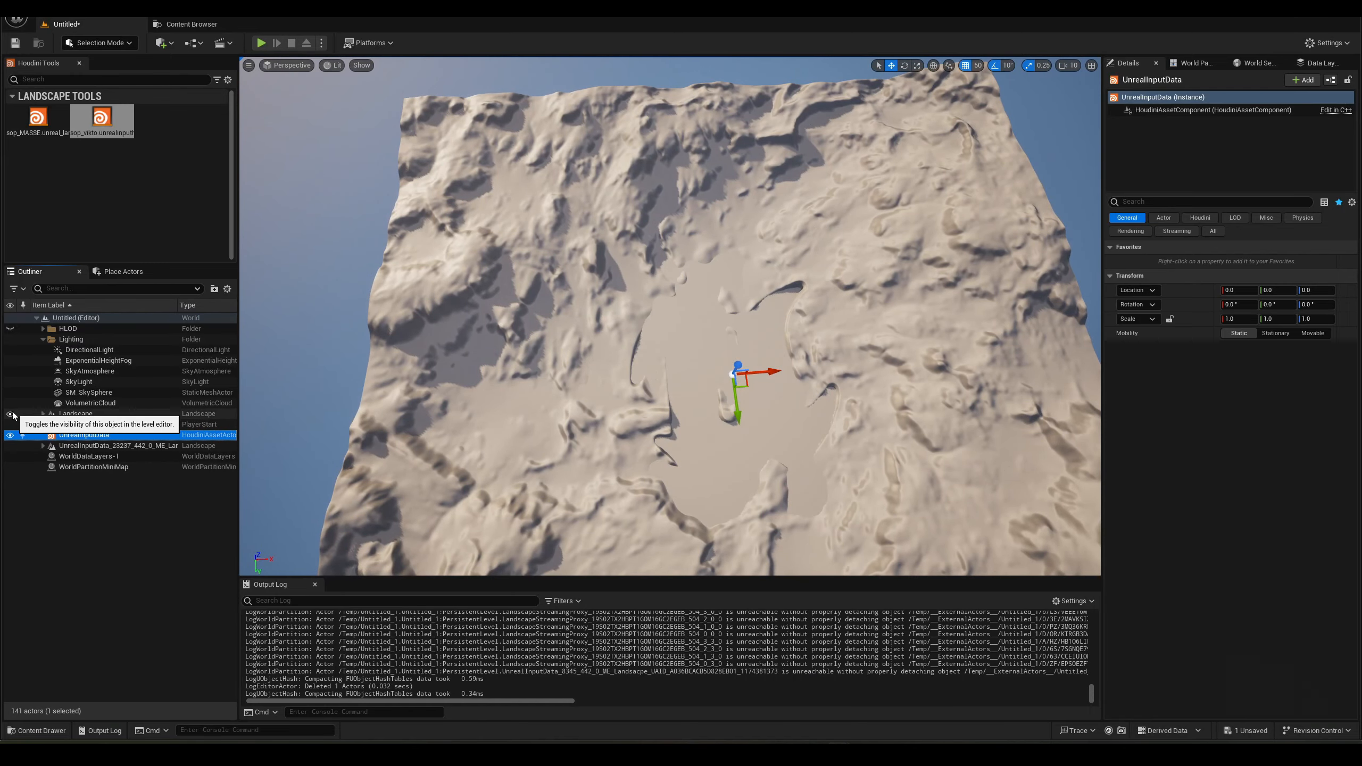
click(10, 414)
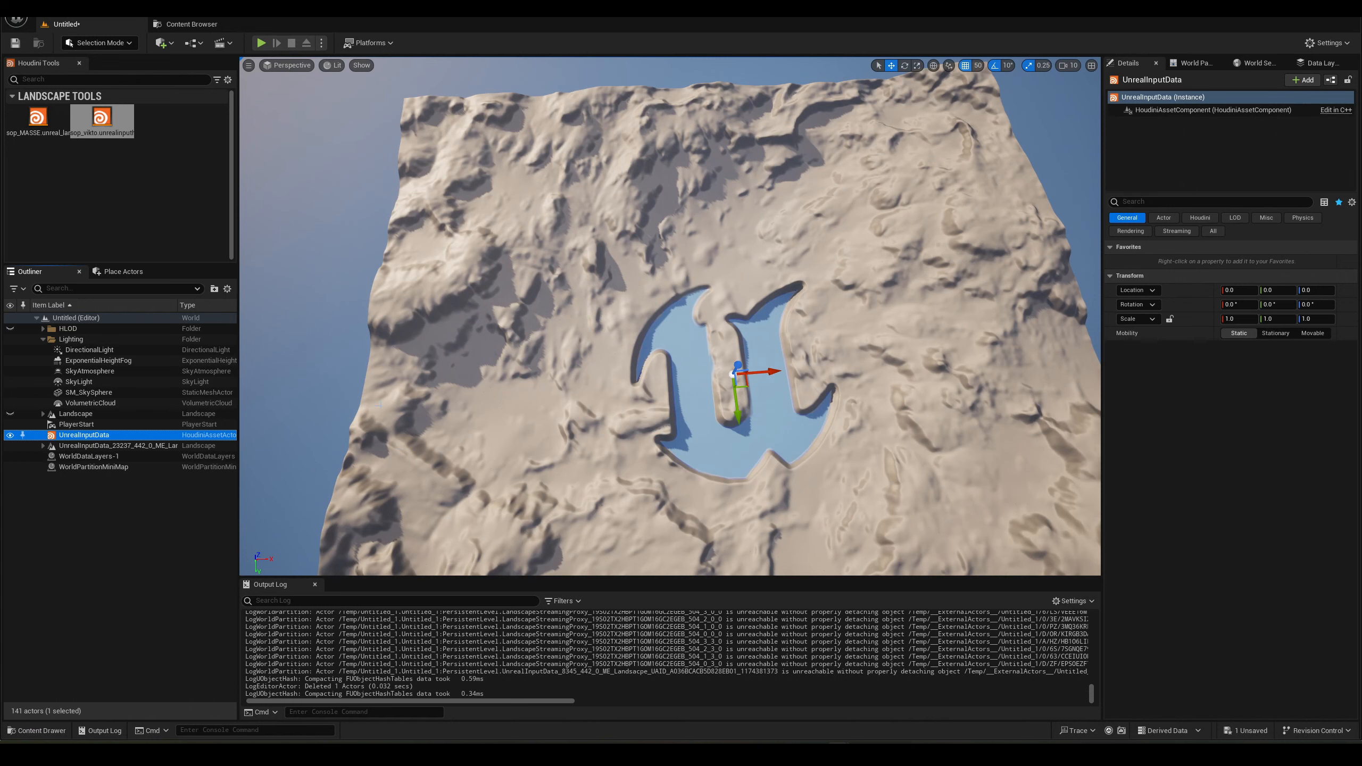
mouse_move(611, 471)
alt+mouse_down()
mouse_move(583, 520)
mouse_move(576, 483)
mouse_move(606, 456)
mouse_move(587, 464)
alt+mouse_up()
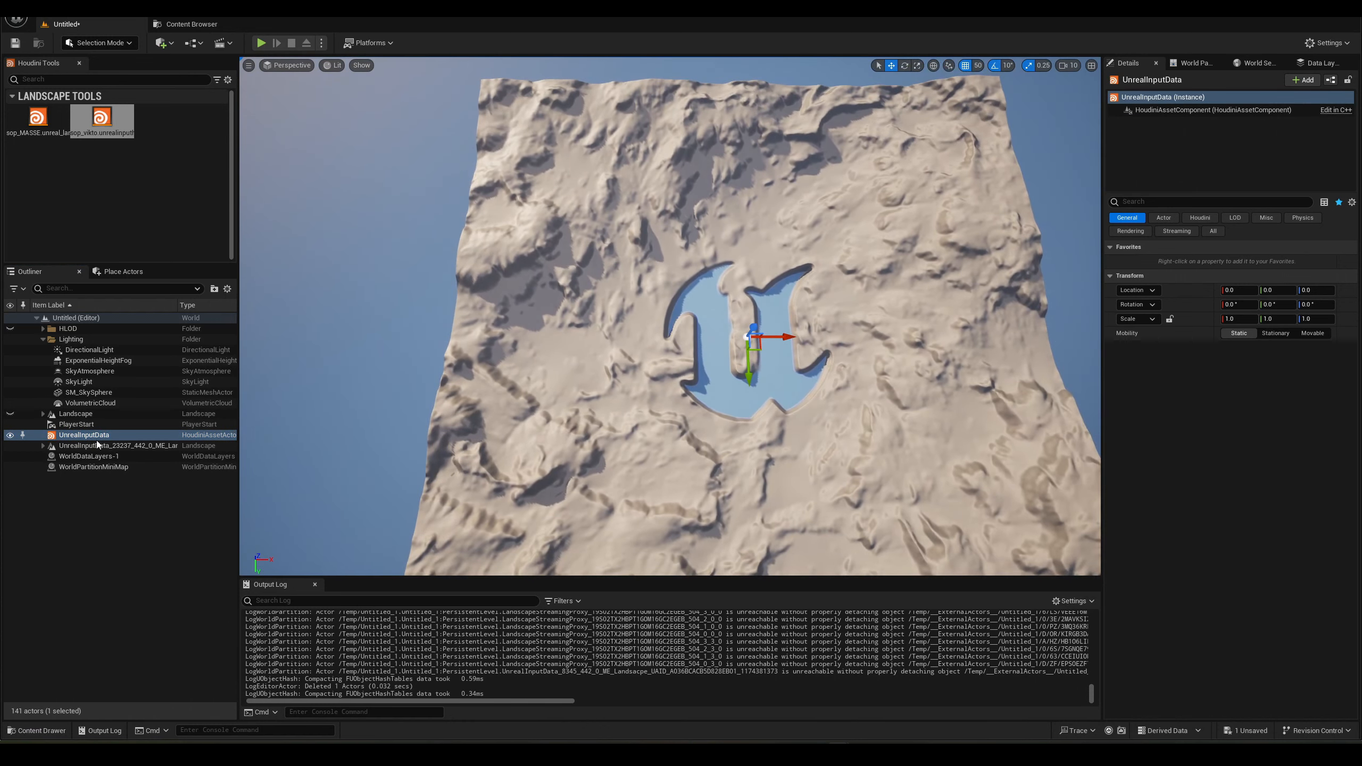
Widen the Outliner and select the generated landscape actor whose name ends in ME_Landsacpe, checking it against the output name in Houdini.
drag(238, 451, 397, 451)
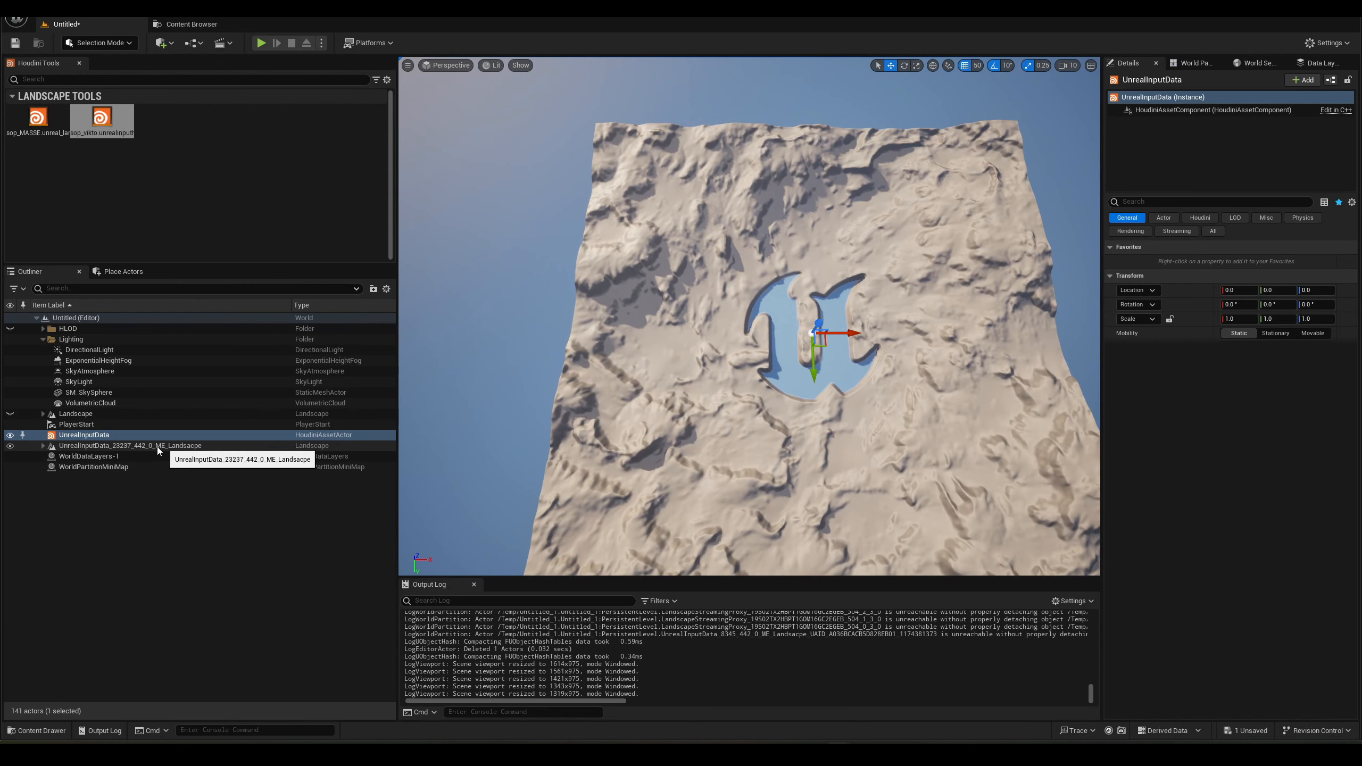
click(847, 740)
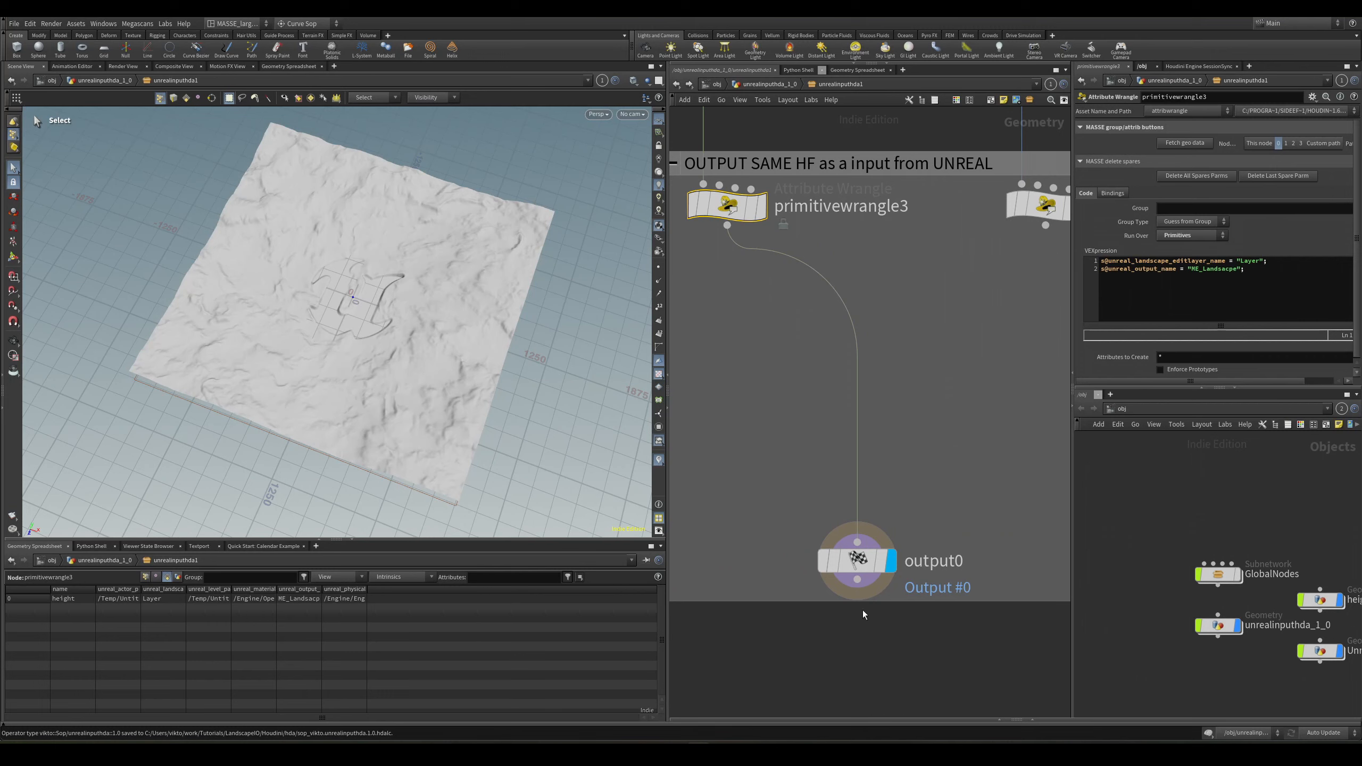
mouse_move(828, 709)
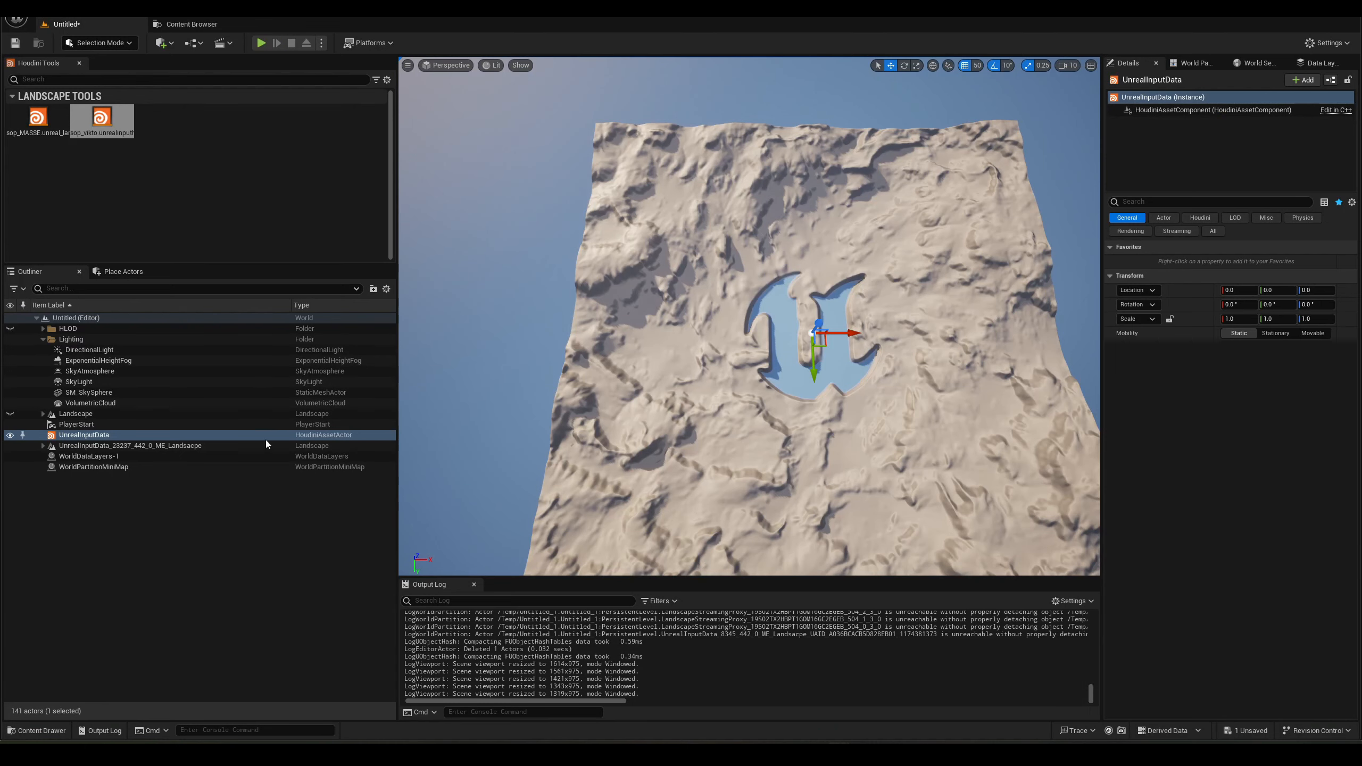
click(160, 447)
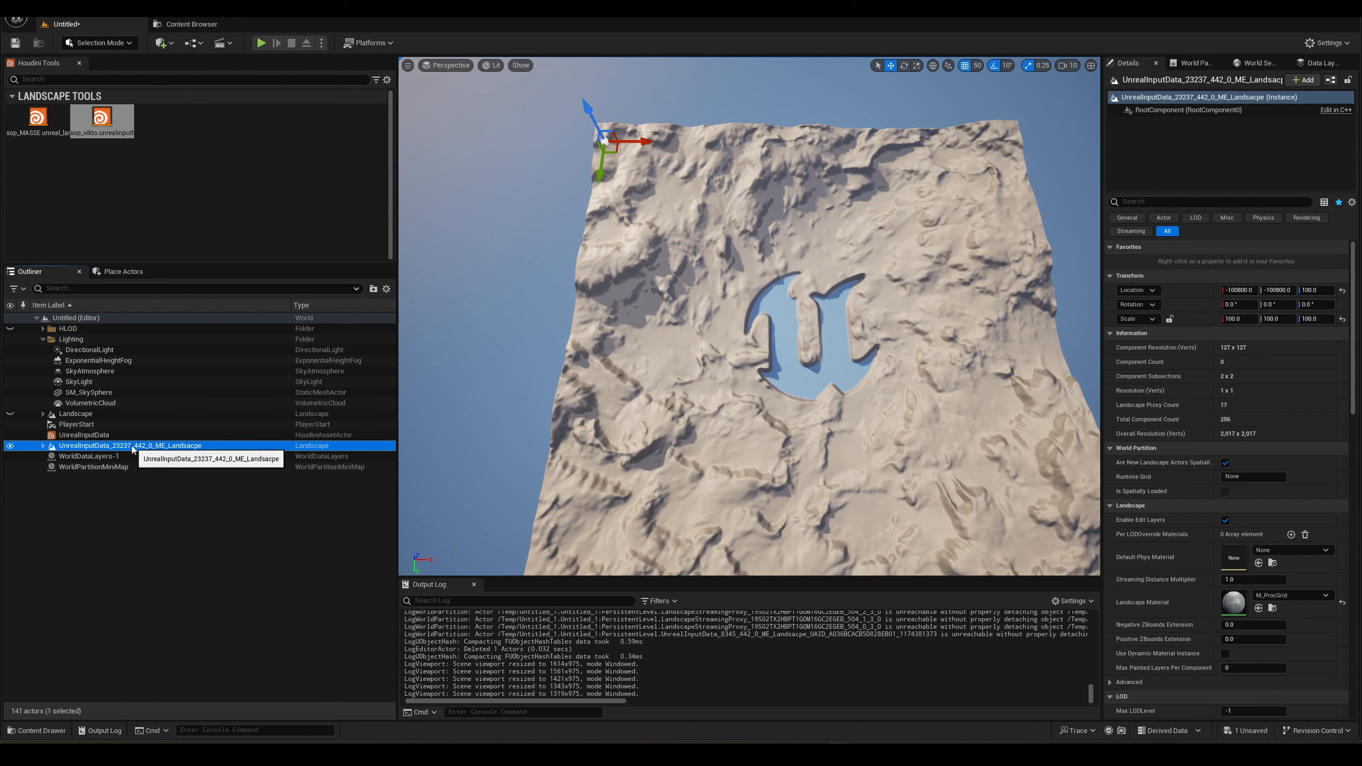
click(173, 433)
click(177, 445)
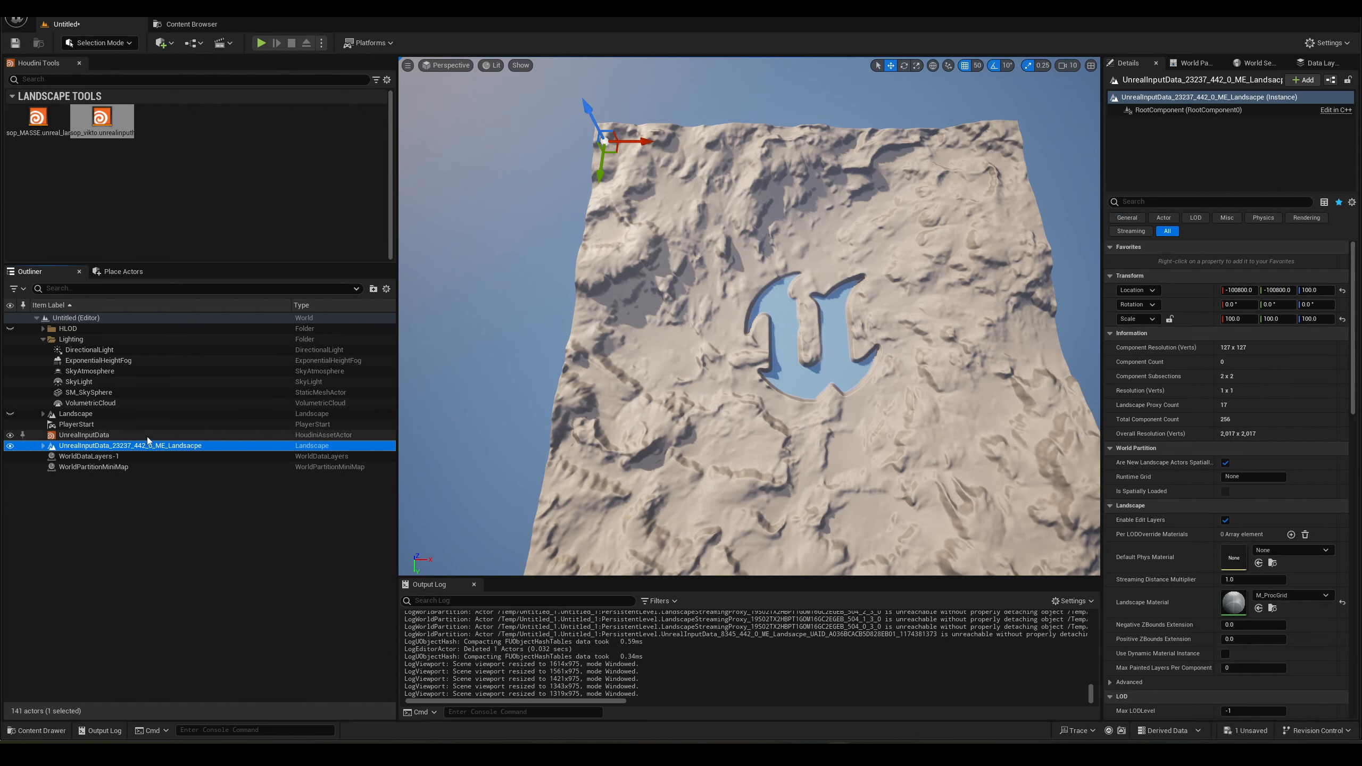
Select the HoudiniAssetComponent of UnrealInputData and bake its output as an Actor.
click(160, 435)
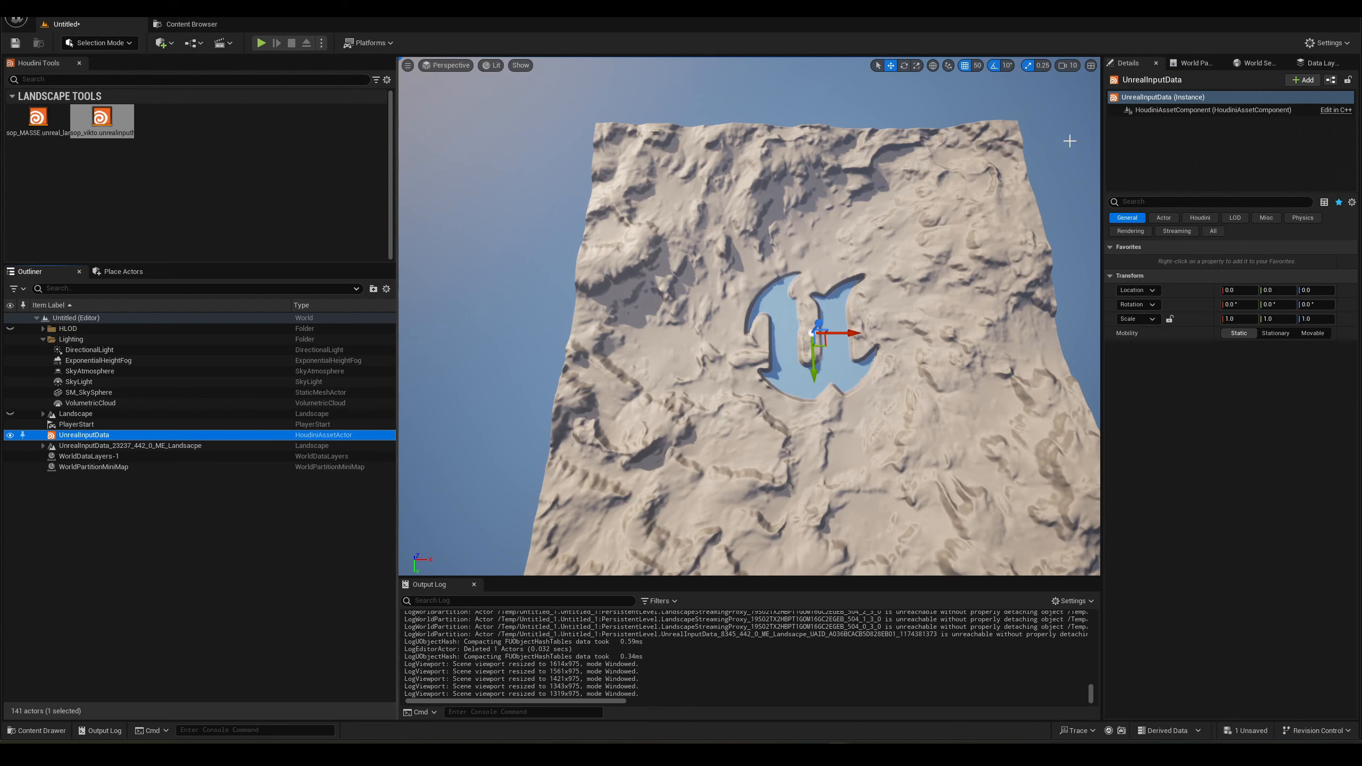
click(1154, 109)
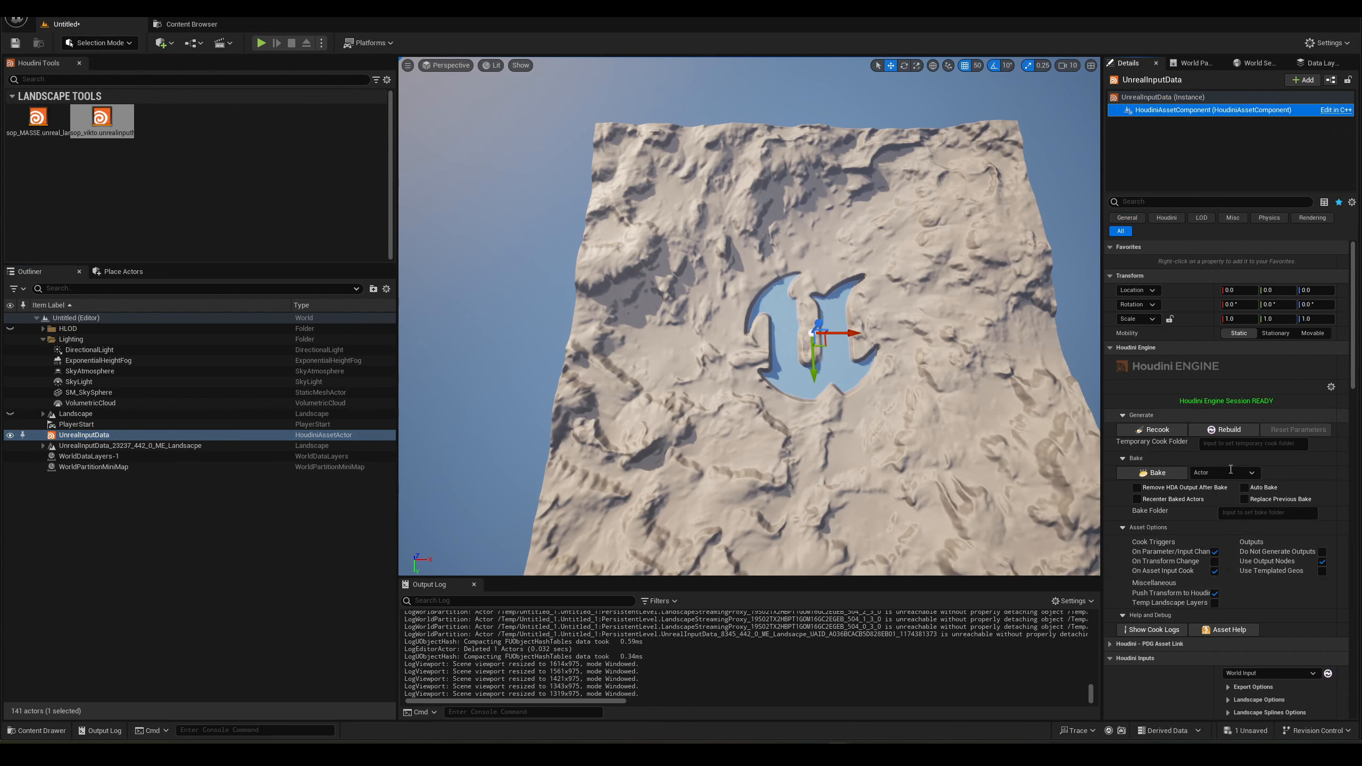
click(161, 445)
click(161, 435)
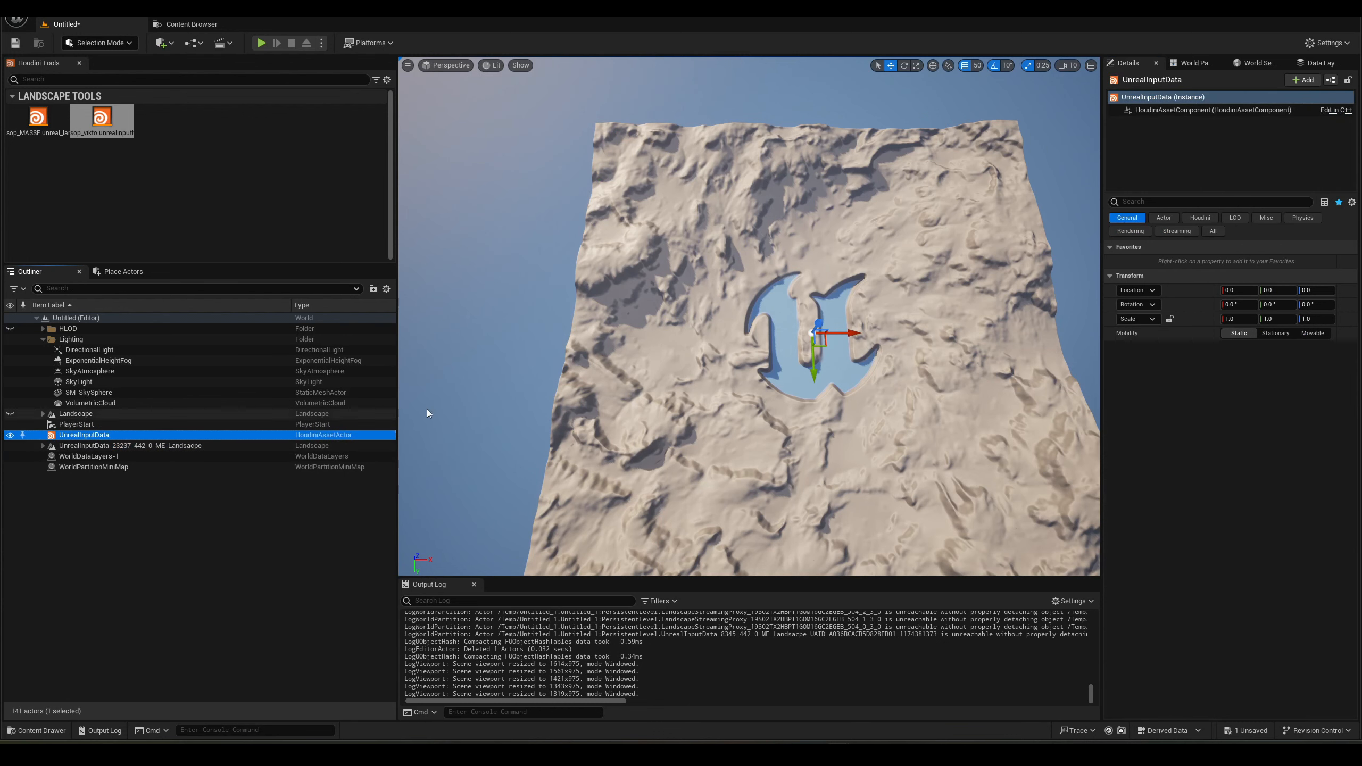
click(1189, 112)
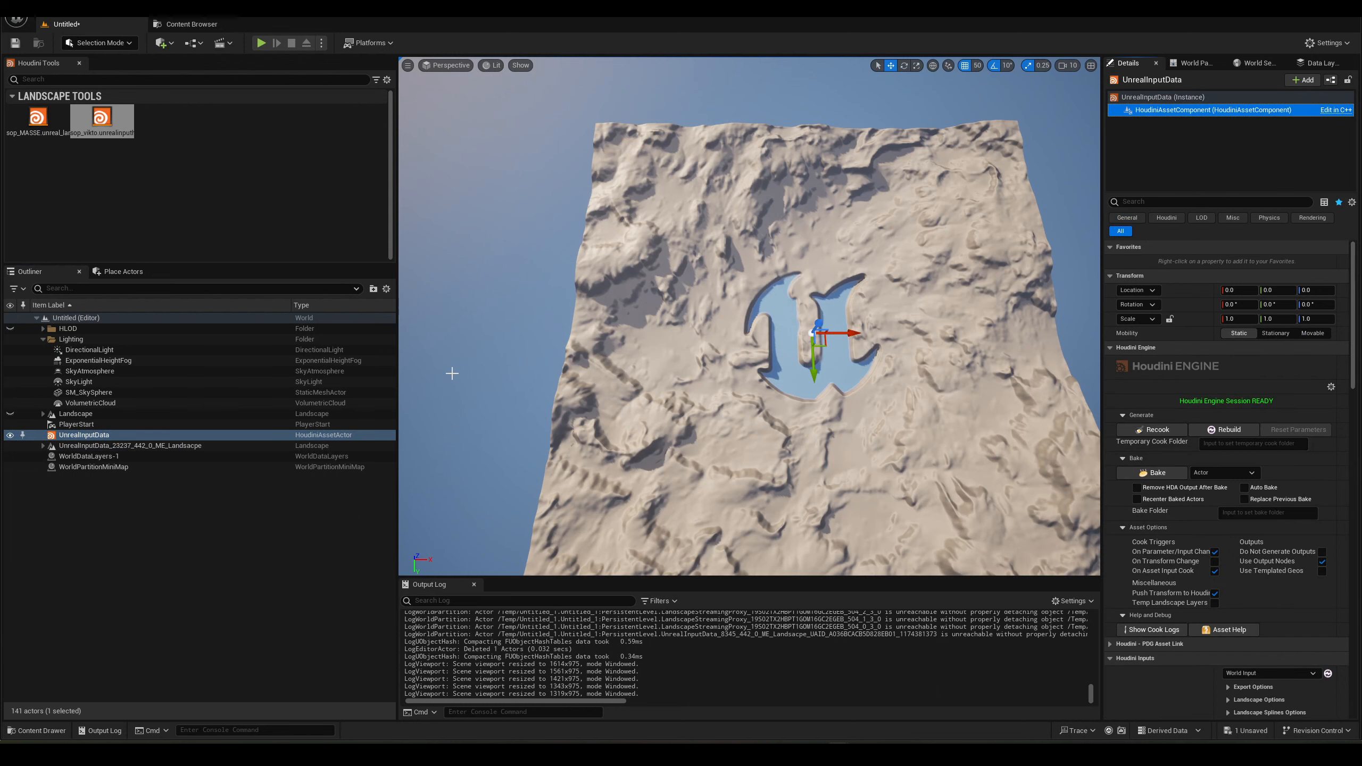
drag(398, 363, 283, 375)
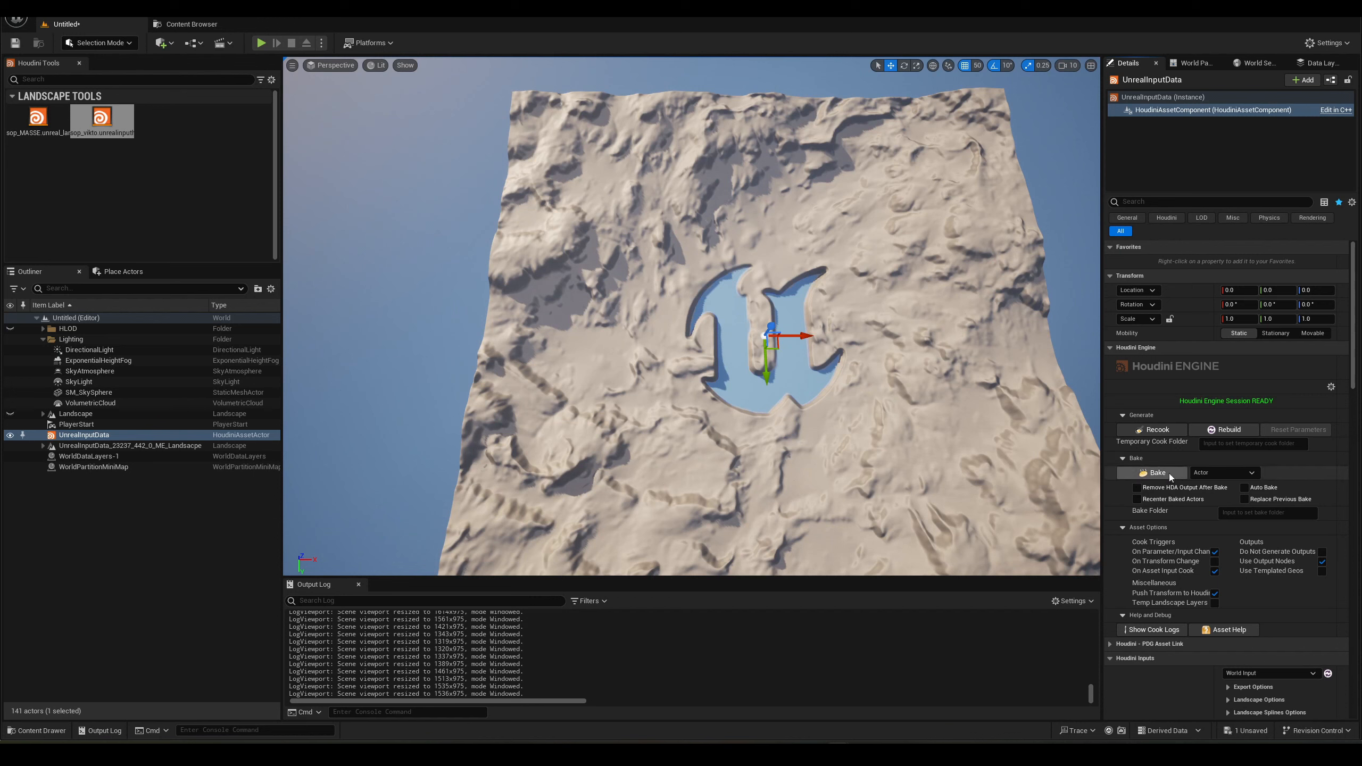
click(1152, 472)
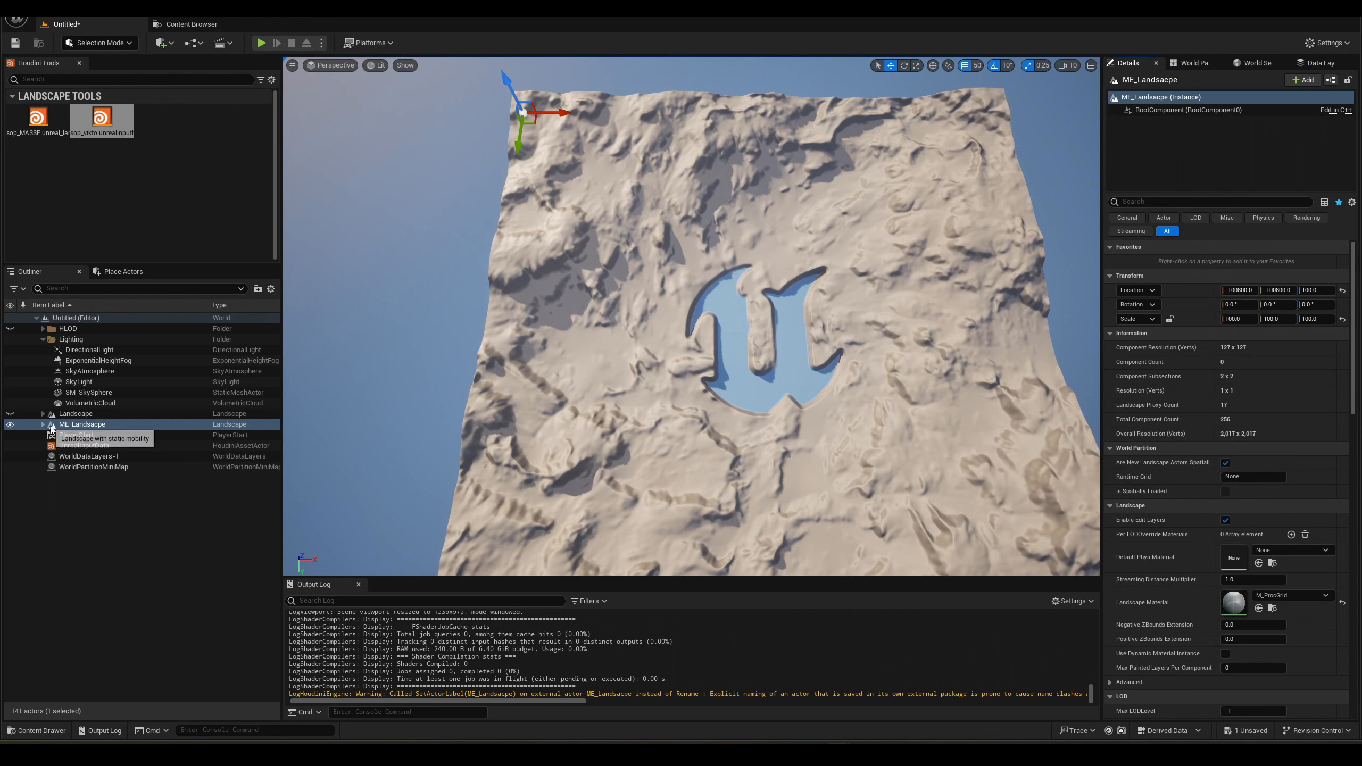
Enter Landscape mode for the baked ME_Landsacpe and toggle the visibility of its edit layer named Layer off and on.
click(79, 425)
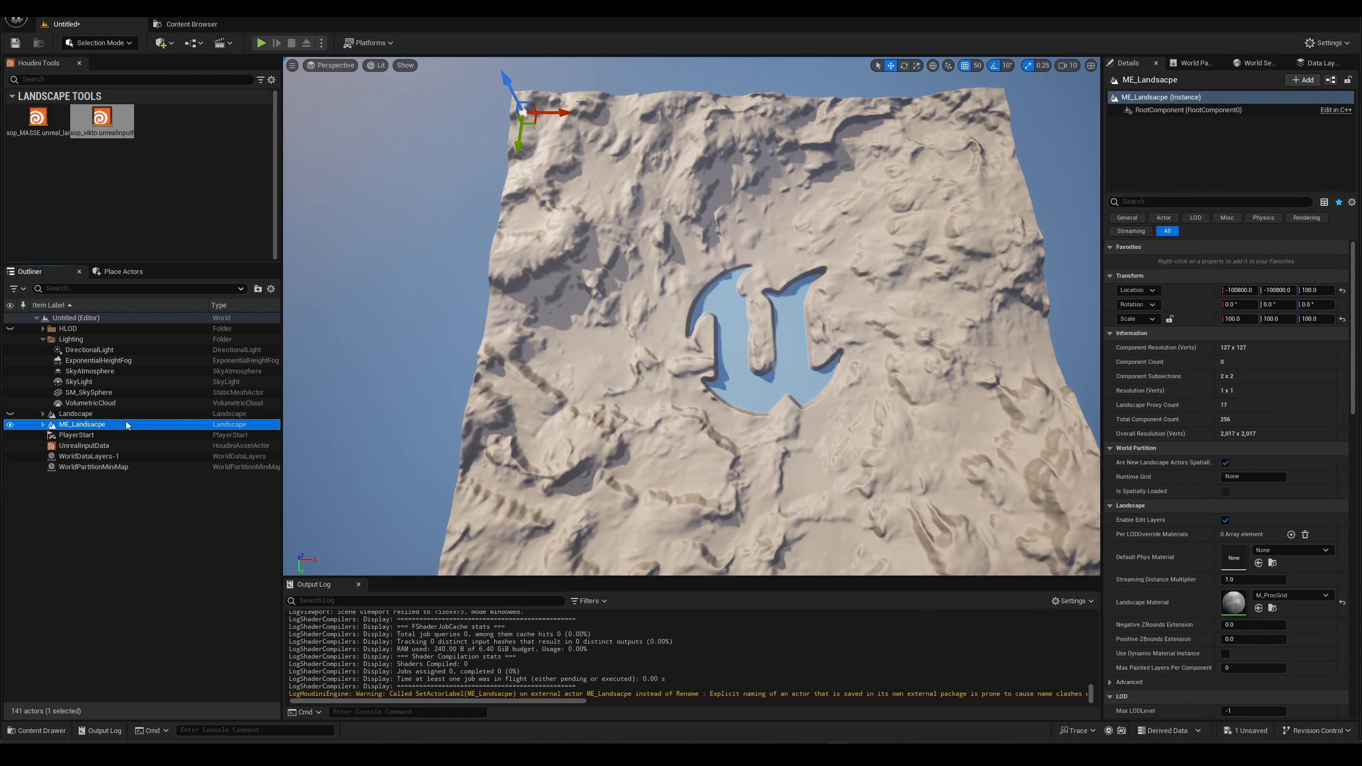
click(100, 43)
click(101, 69)
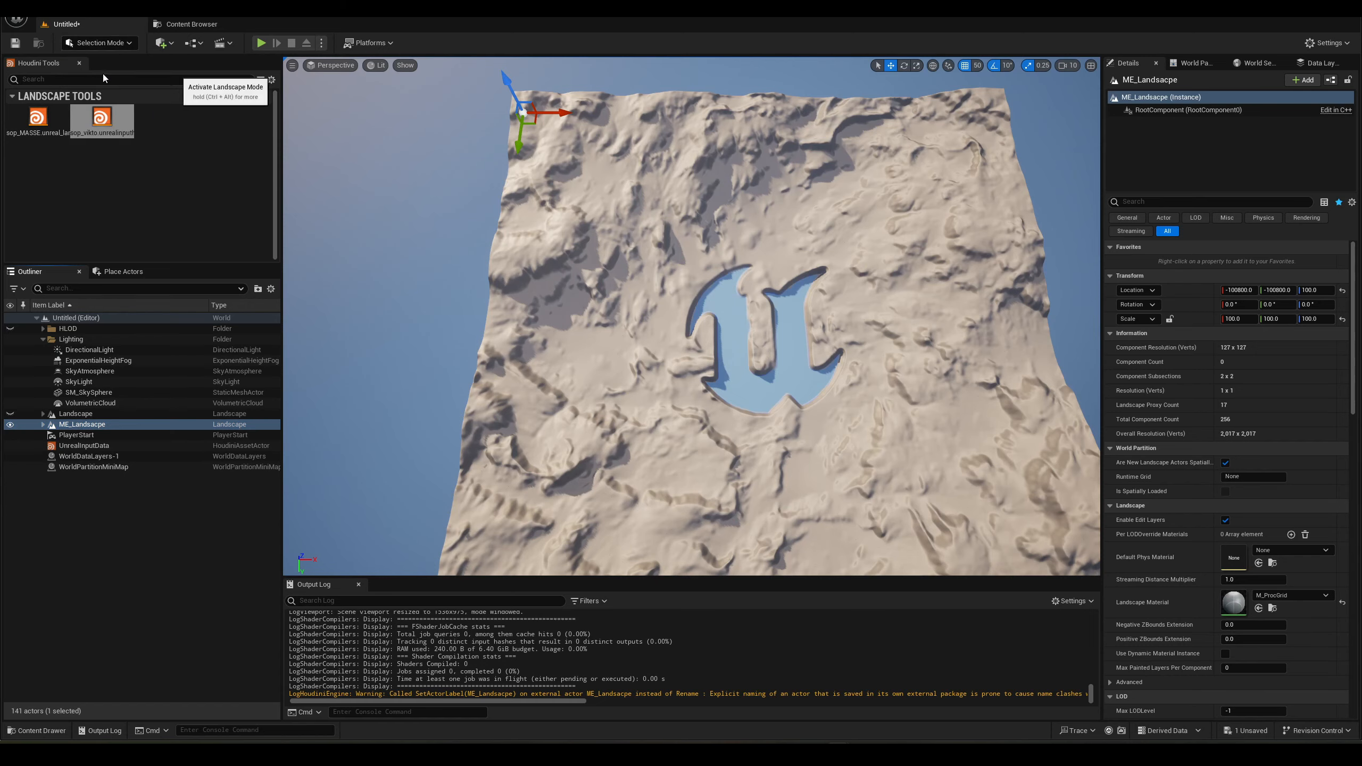
click(241, 424)
click(68, 340)
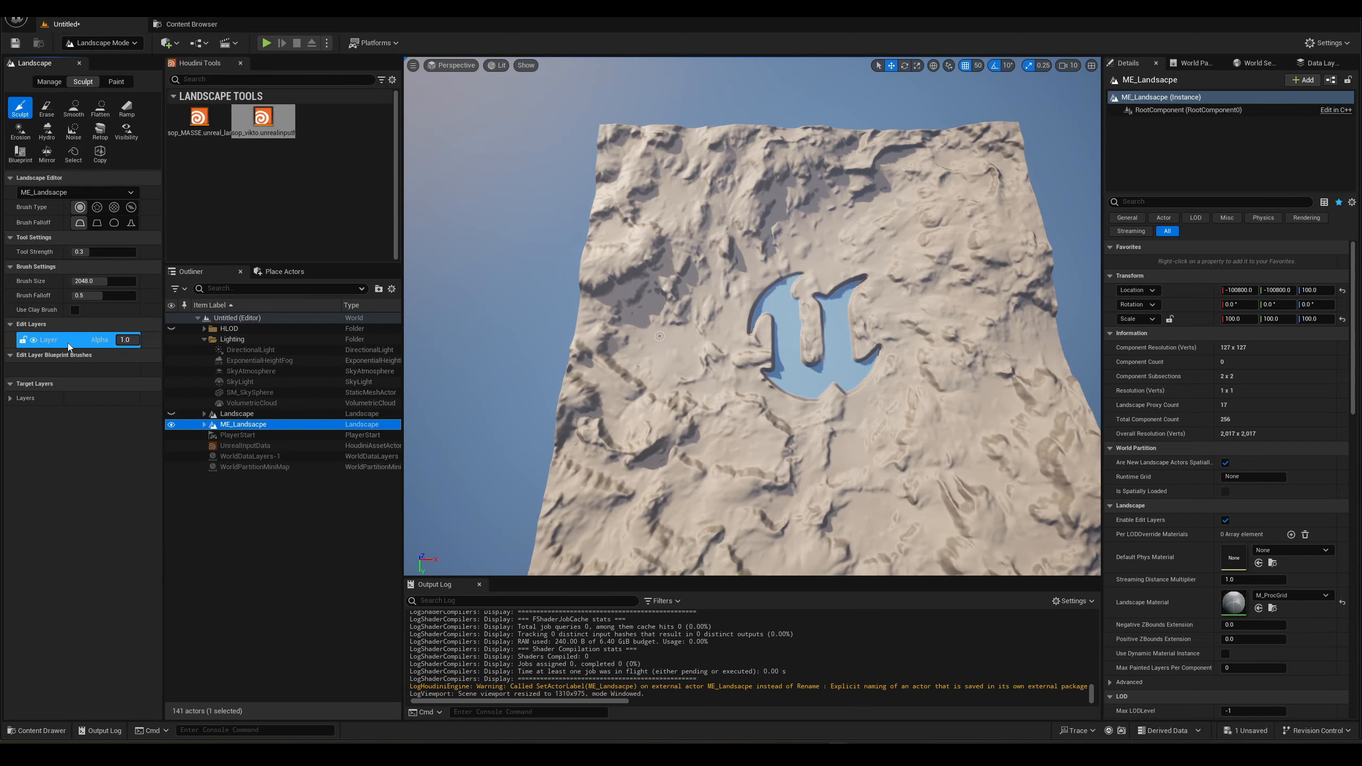
click(32, 345)
click(32, 345)
mouse_move(624, 292)
right_down()
mouse_move(671, 252)
mouse_move(686, 290)
mouse_move(665, 260)
mouse_move(675, 290)
mouse_move(643, 290)
right_up()
key(w)
key(s)
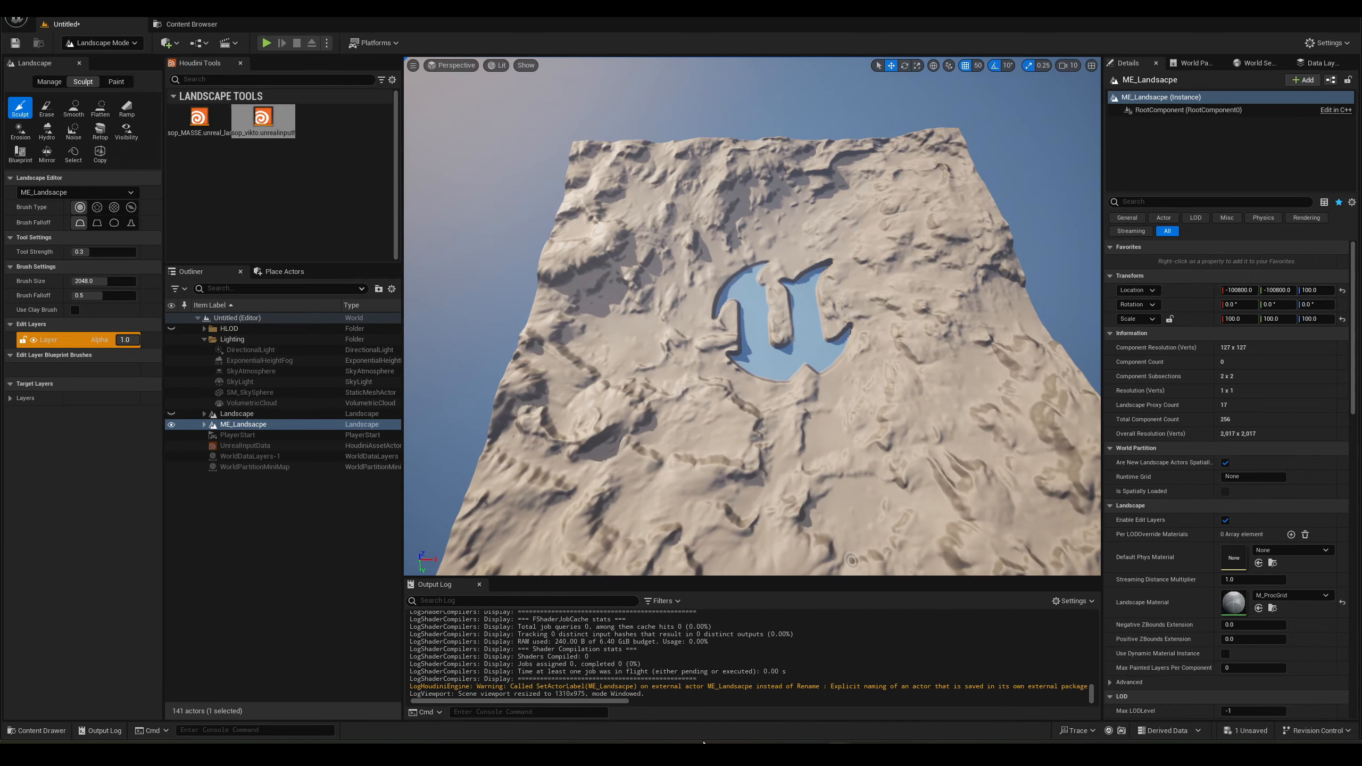
Switch to Houdini and display primitivewrangle4 to inspect its heightfield and H_Layer_Two attributes.
click(698, 749)
drag(782, 342, 722, 188)
middle_drag(1050, 321, 962, 383)
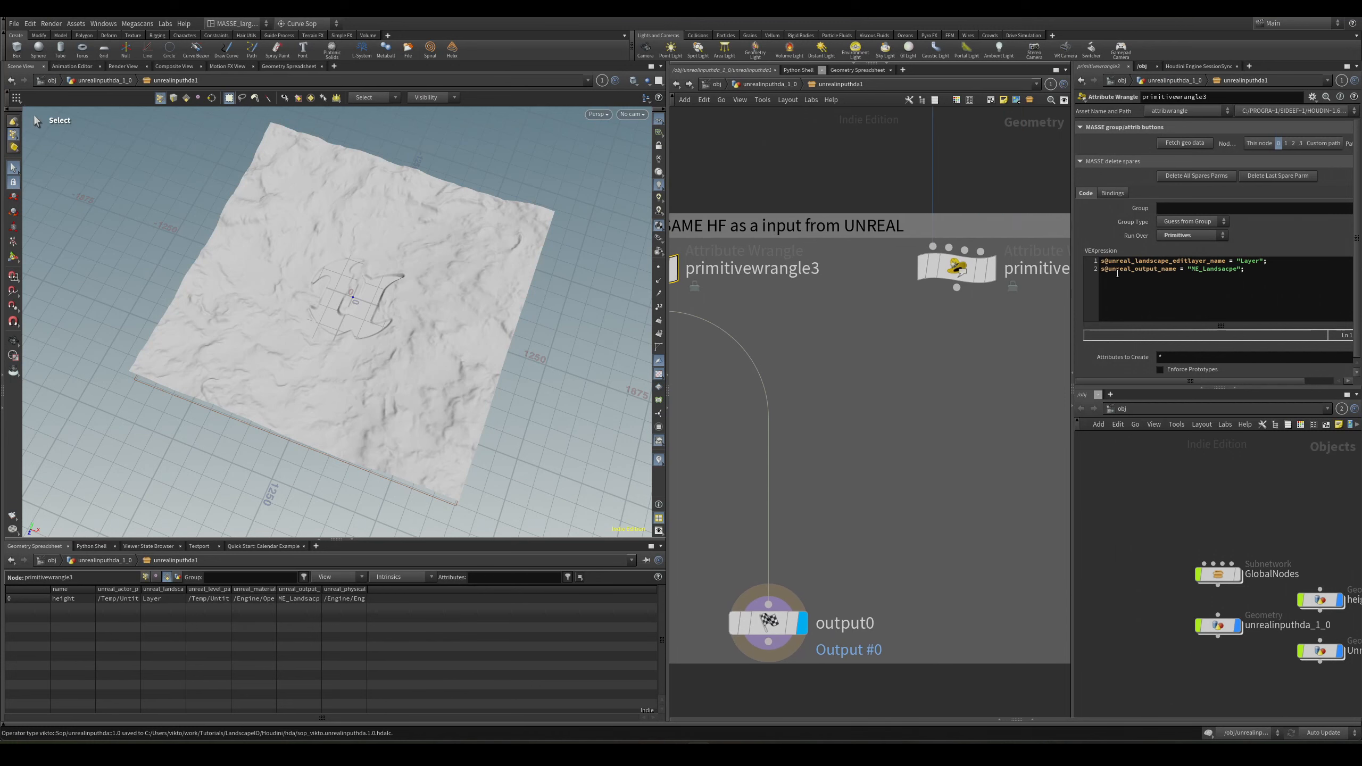
click(991, 269)
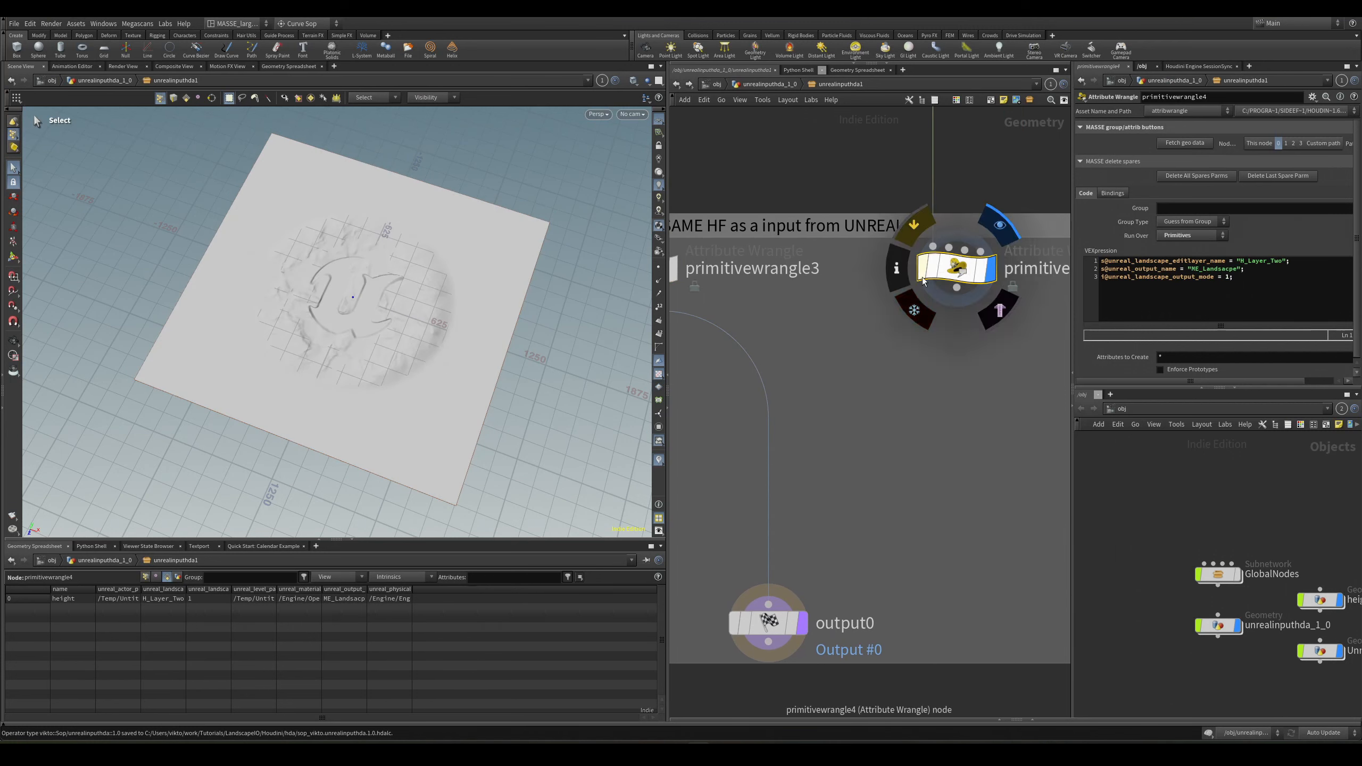
mouse_move(442, 416)
alt+mouse_down()
mouse_move(417, 371)
mouse_move(455, 440)
alt+mouse_up()
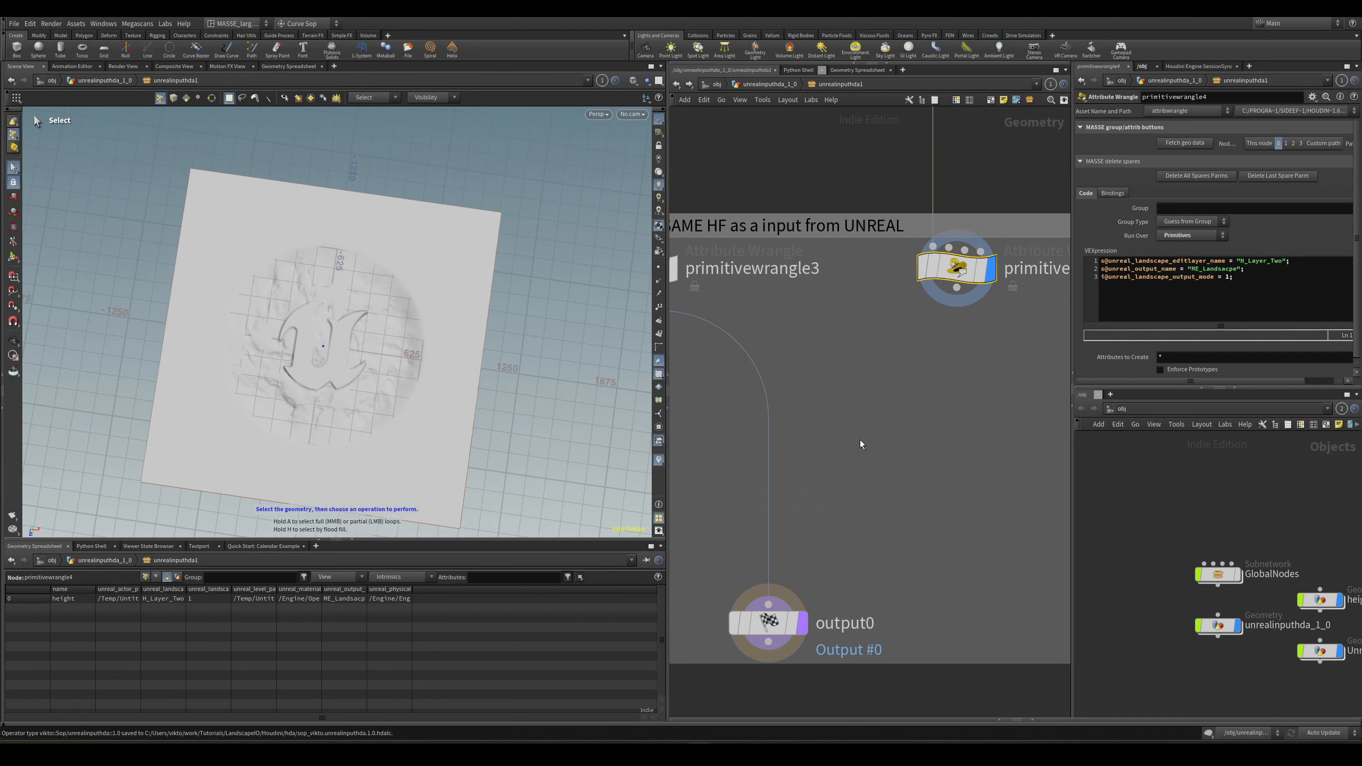
Return to Unreal Engine and examine the carved logo area of the baked ME_Landsacpe up close.
mouse_move(837, 753)
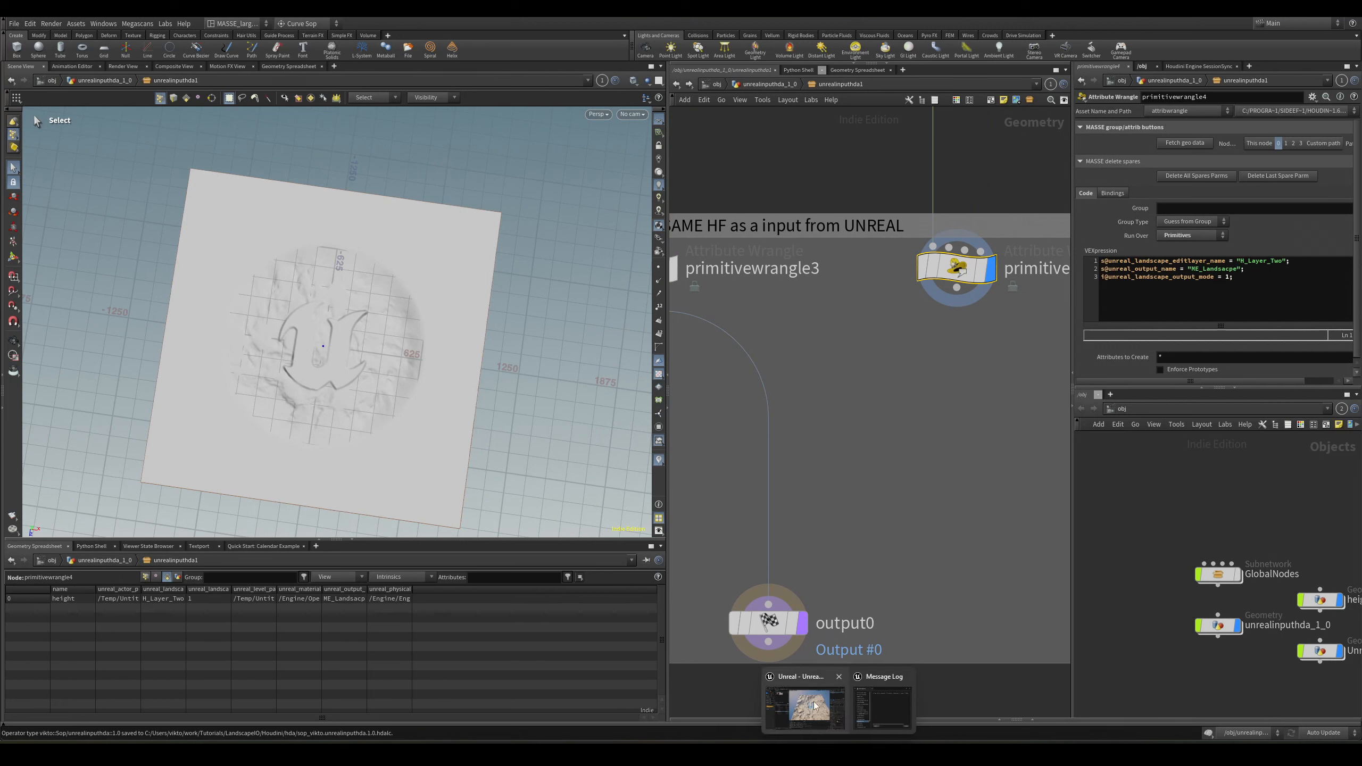
click(807, 705)
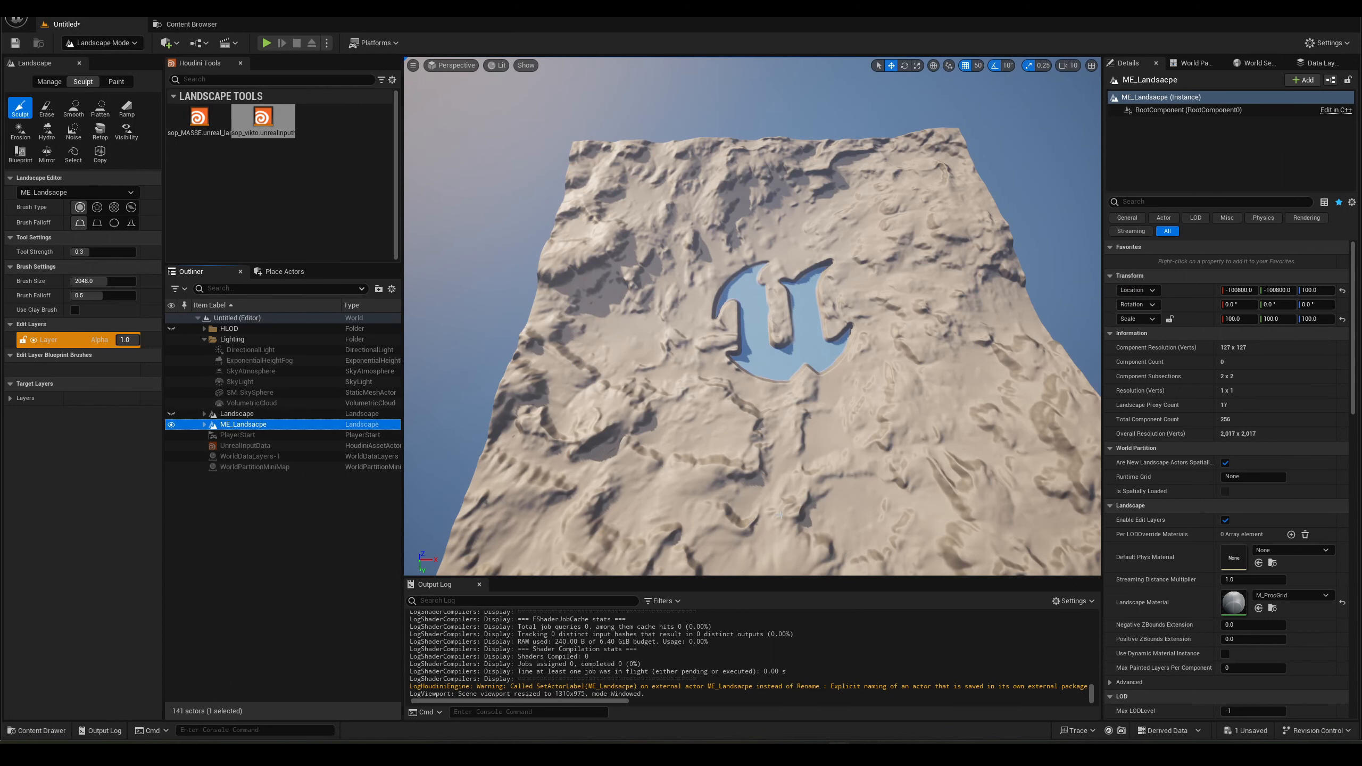
key(w)
right_drag(617, 386, 665, 382)
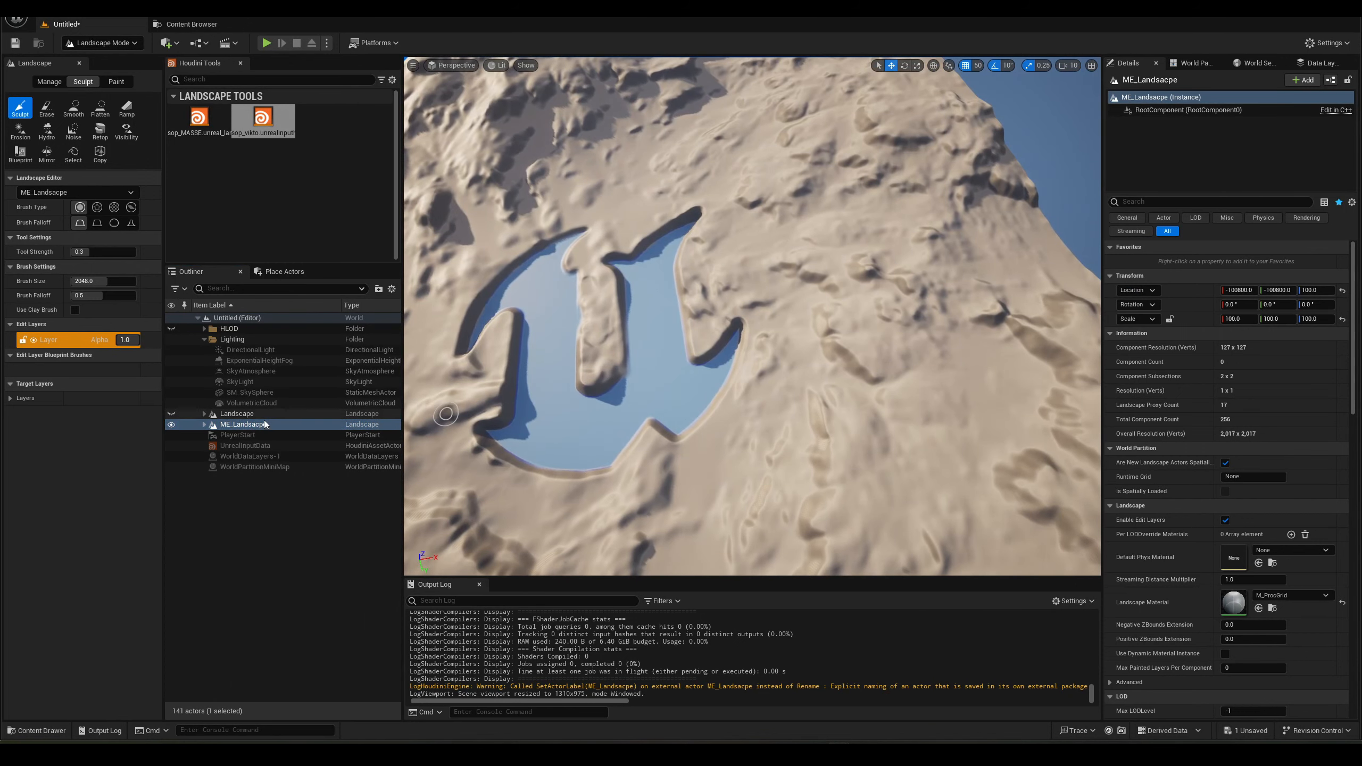
Select ME_Landsacpe and view the whole baked landscape from farther away.
click(251, 425)
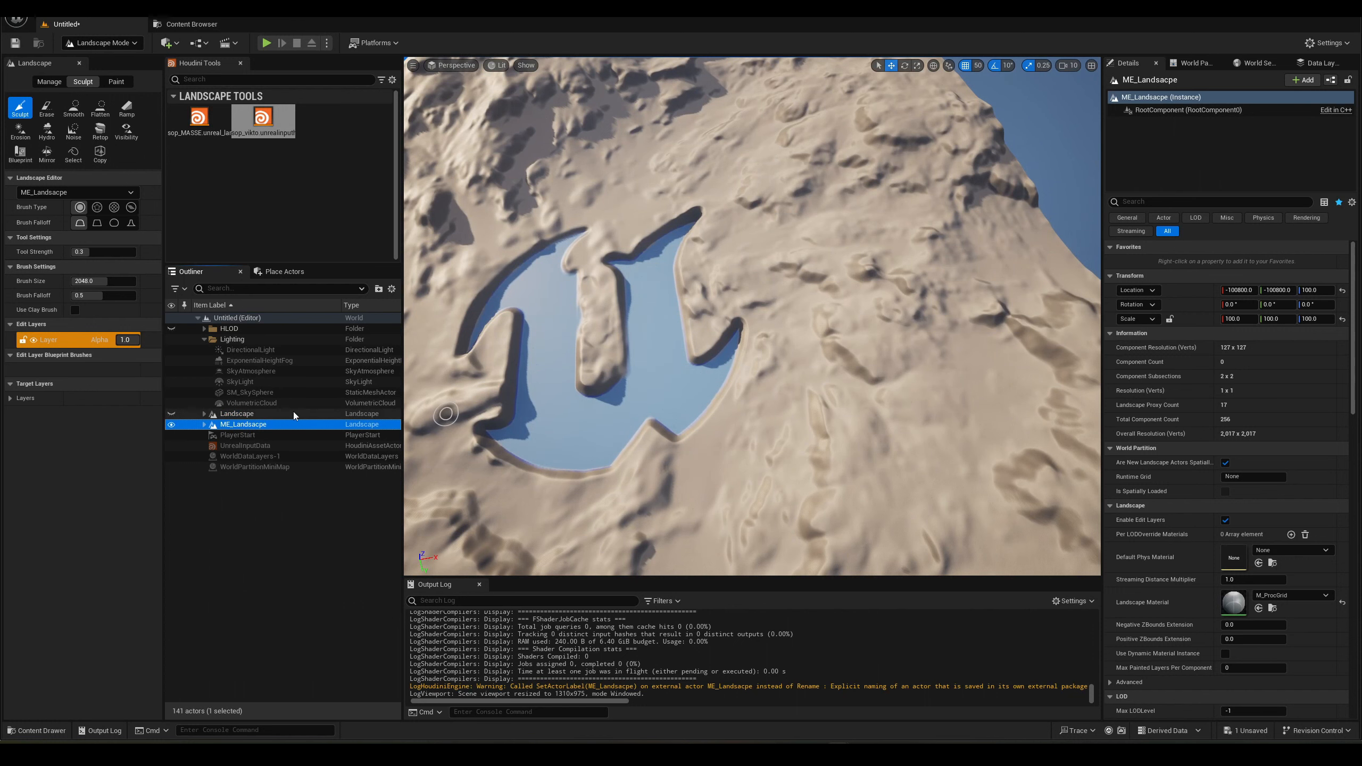
right_drag(547, 376, 531, 343)
key(s)
right_drag(634, 408, 600, 424)
click(236, 425)
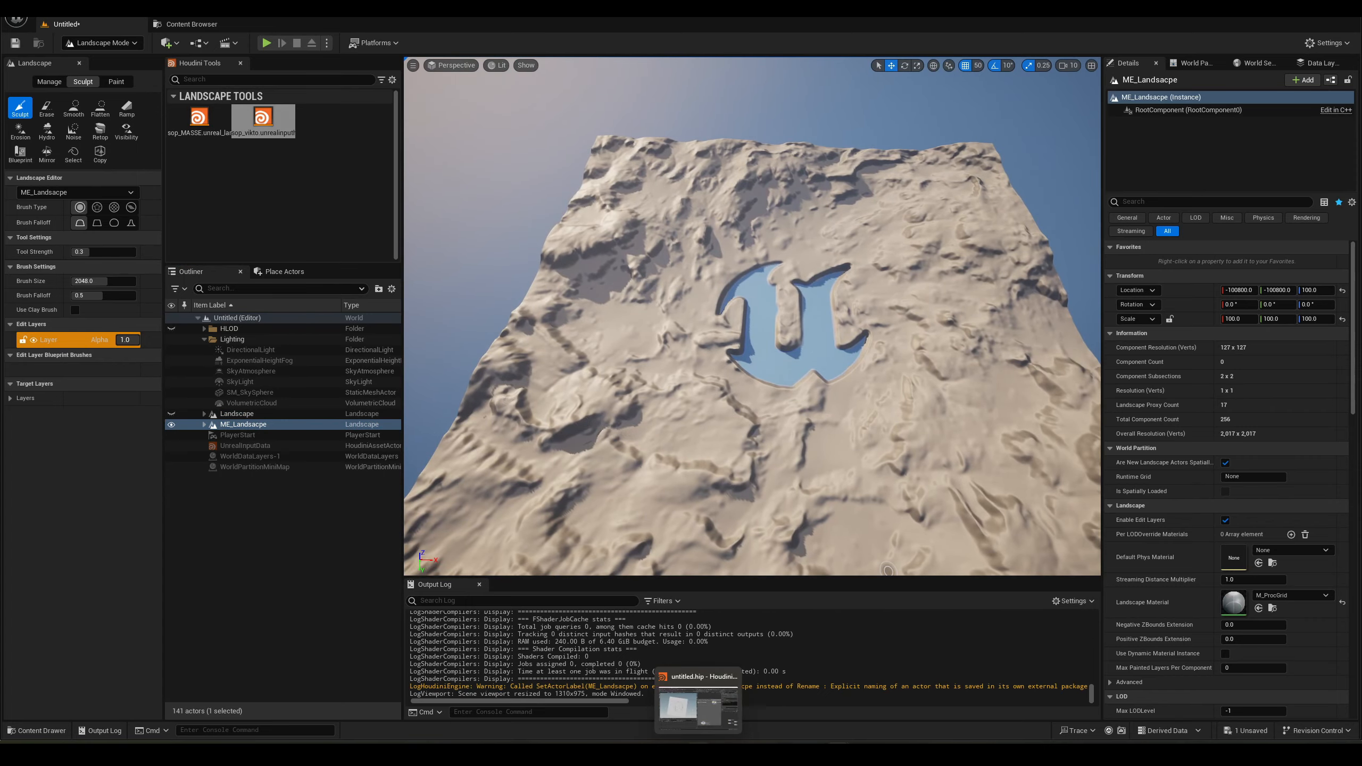
Switch to Houdini and examine the unreal_landscape_output_mode line in primitivewrangle4's VEXpression.
click(698, 752)
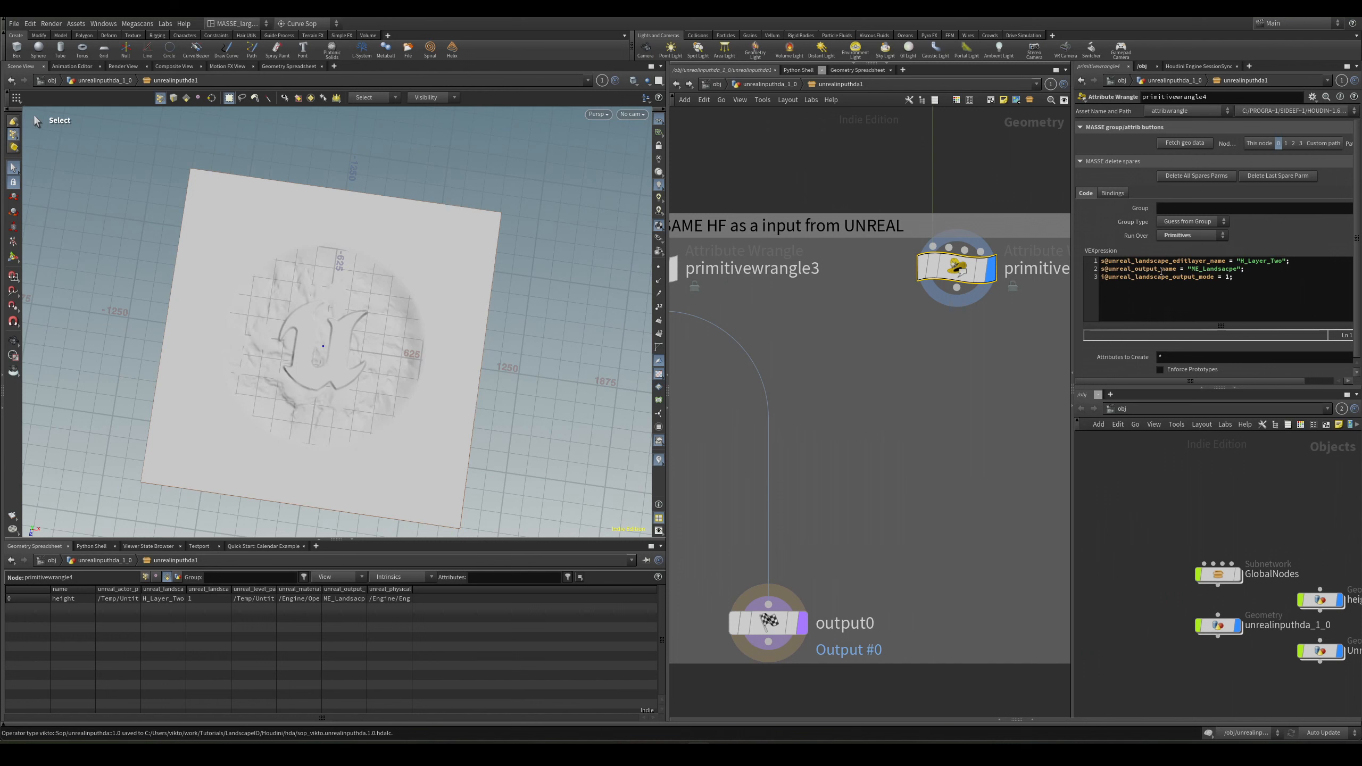
mouse_move(848, 743)
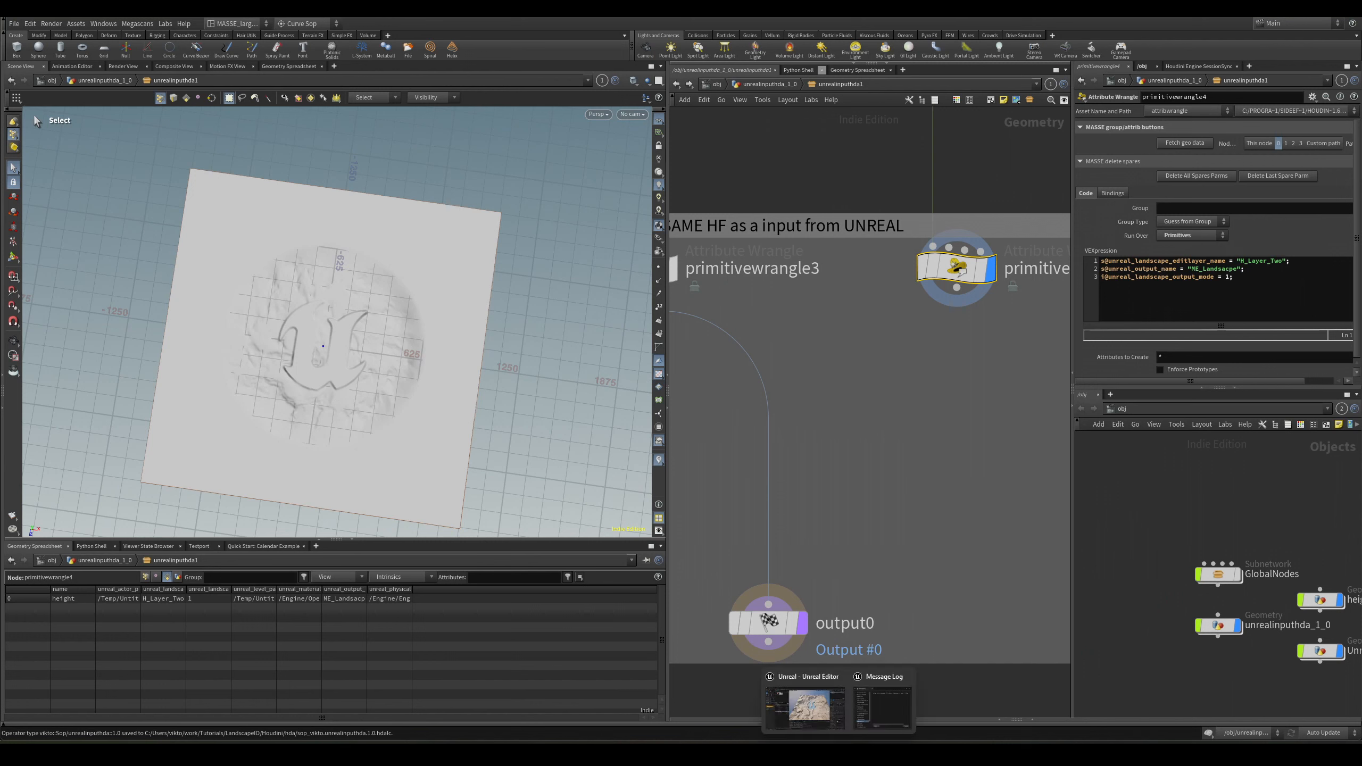
click(808, 704)
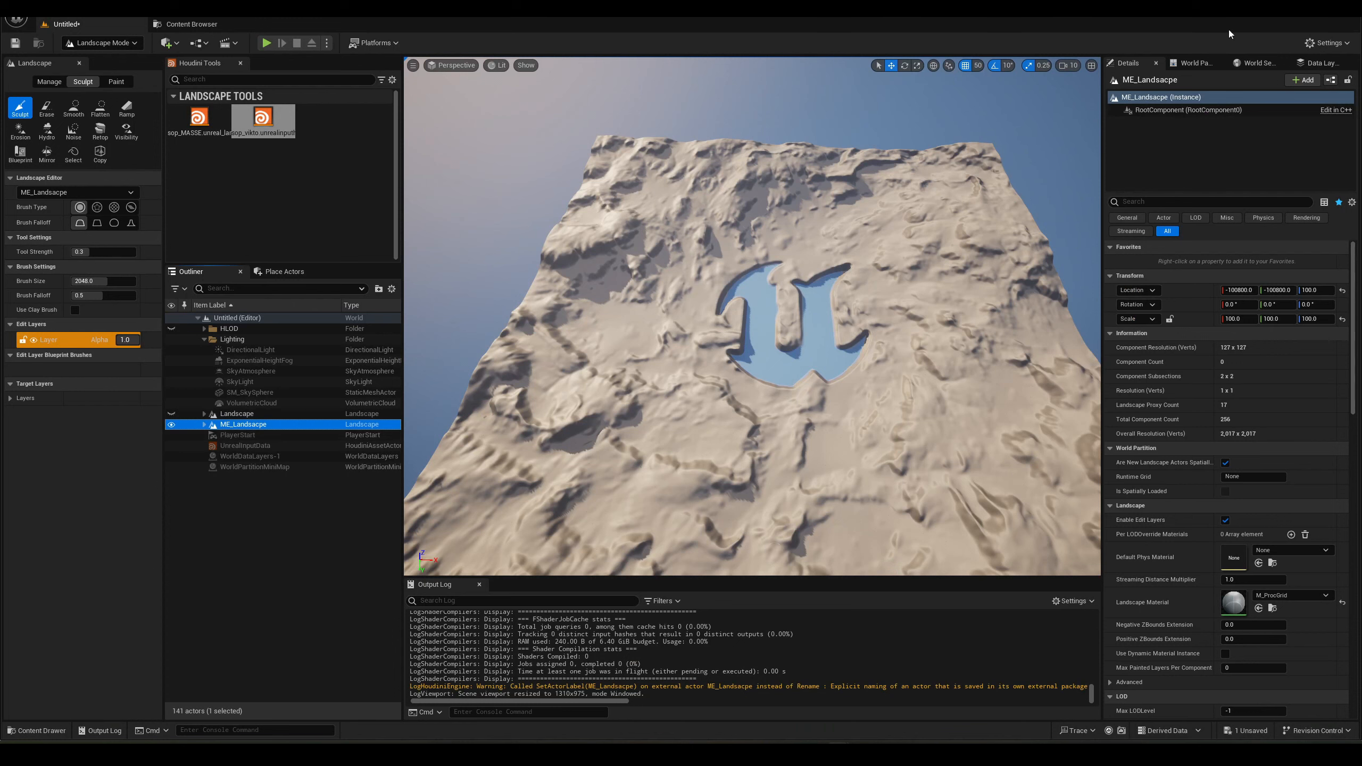
click(1300, 8)
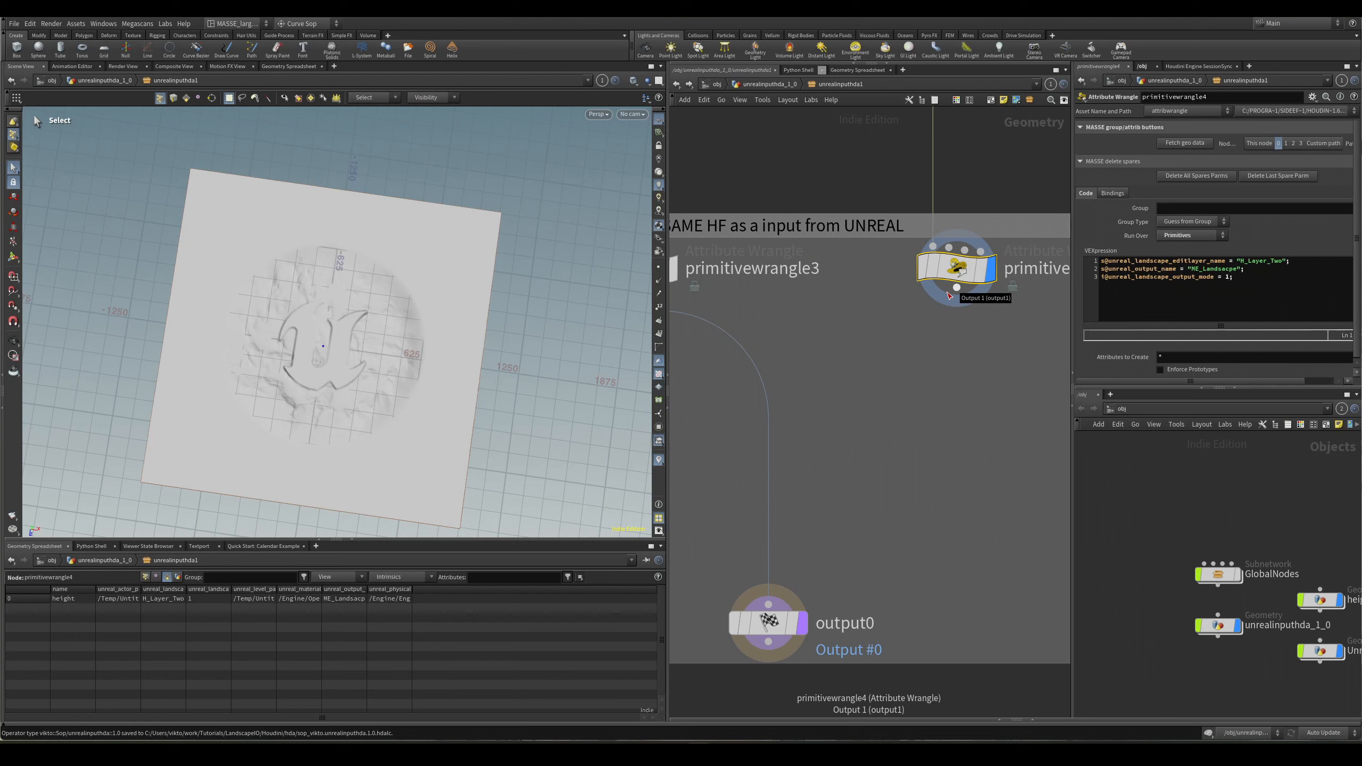
click(1249, 275)
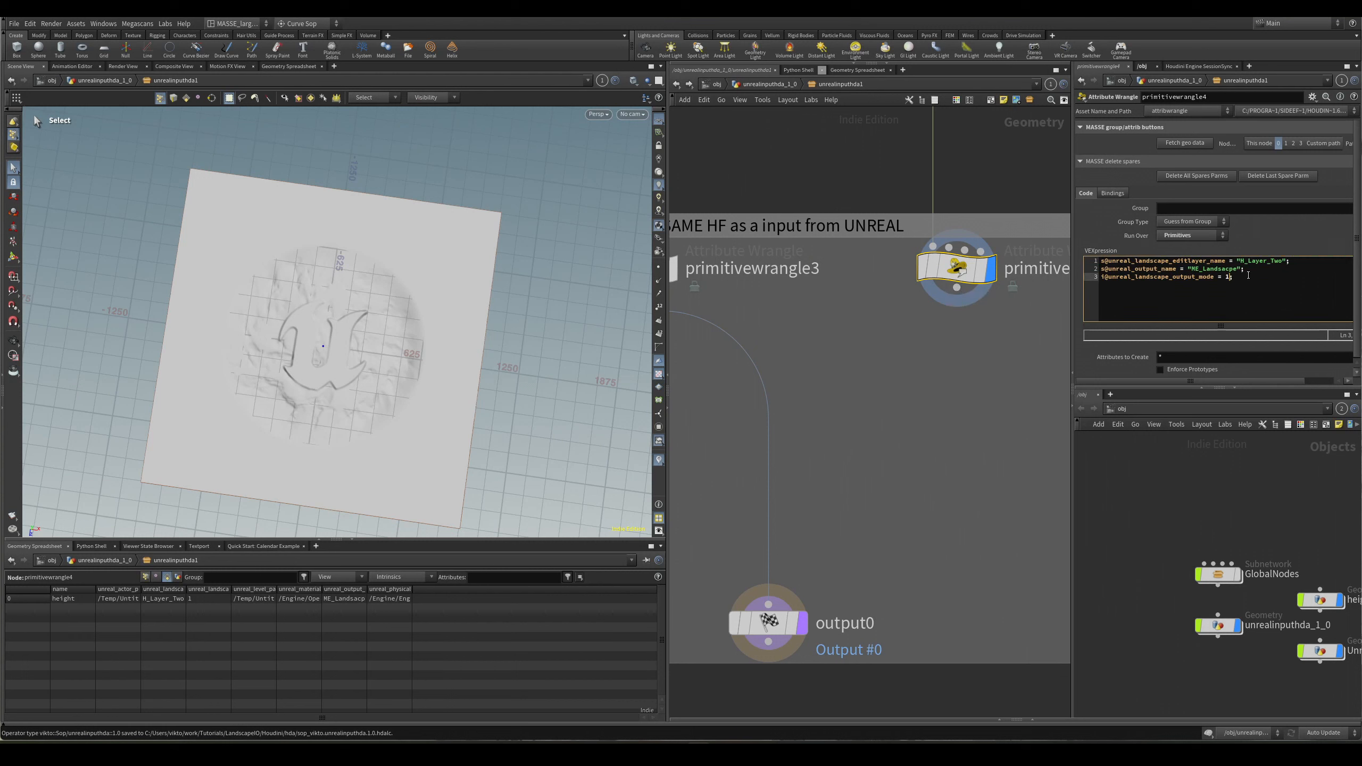
double_click(1176, 277)
middle_drag(925, 271, 886, 278)
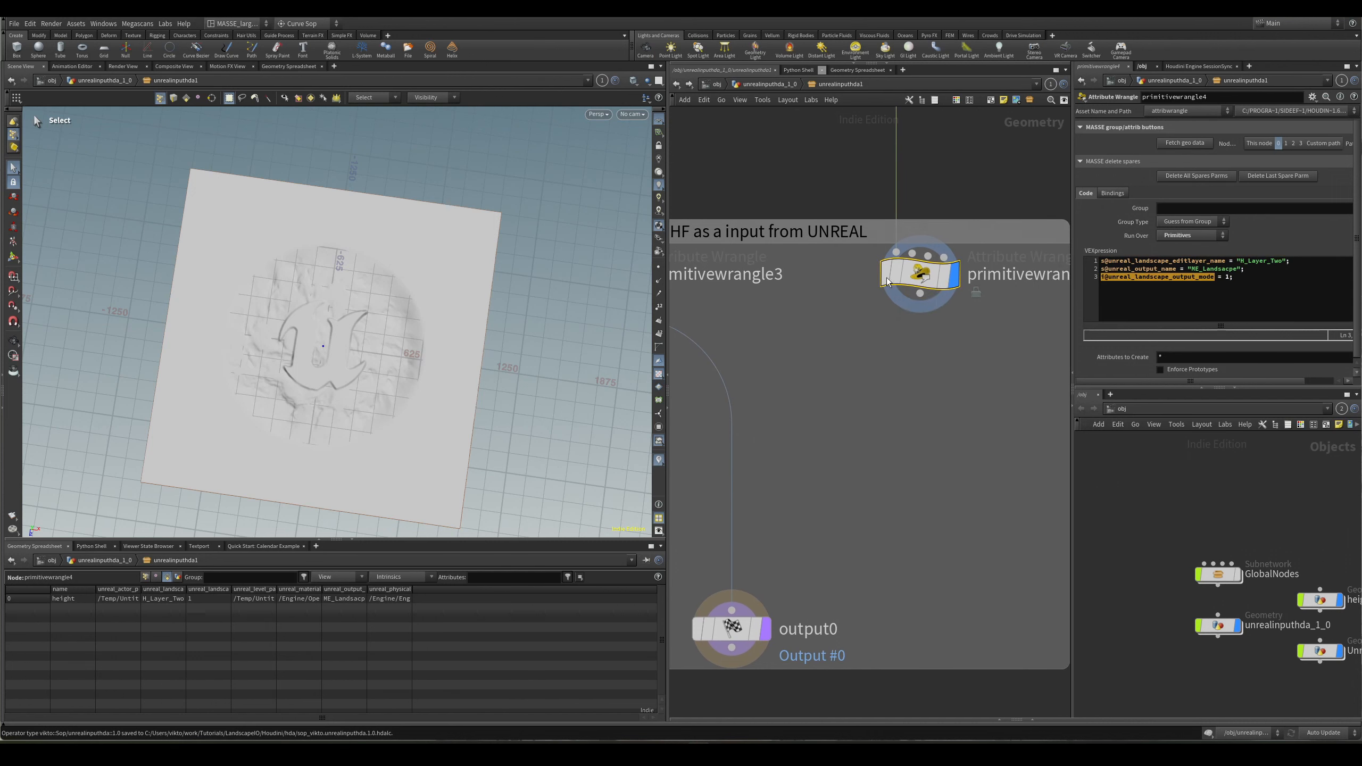
middle_drag(851, 348, 939, 365)
click(1222, 300)
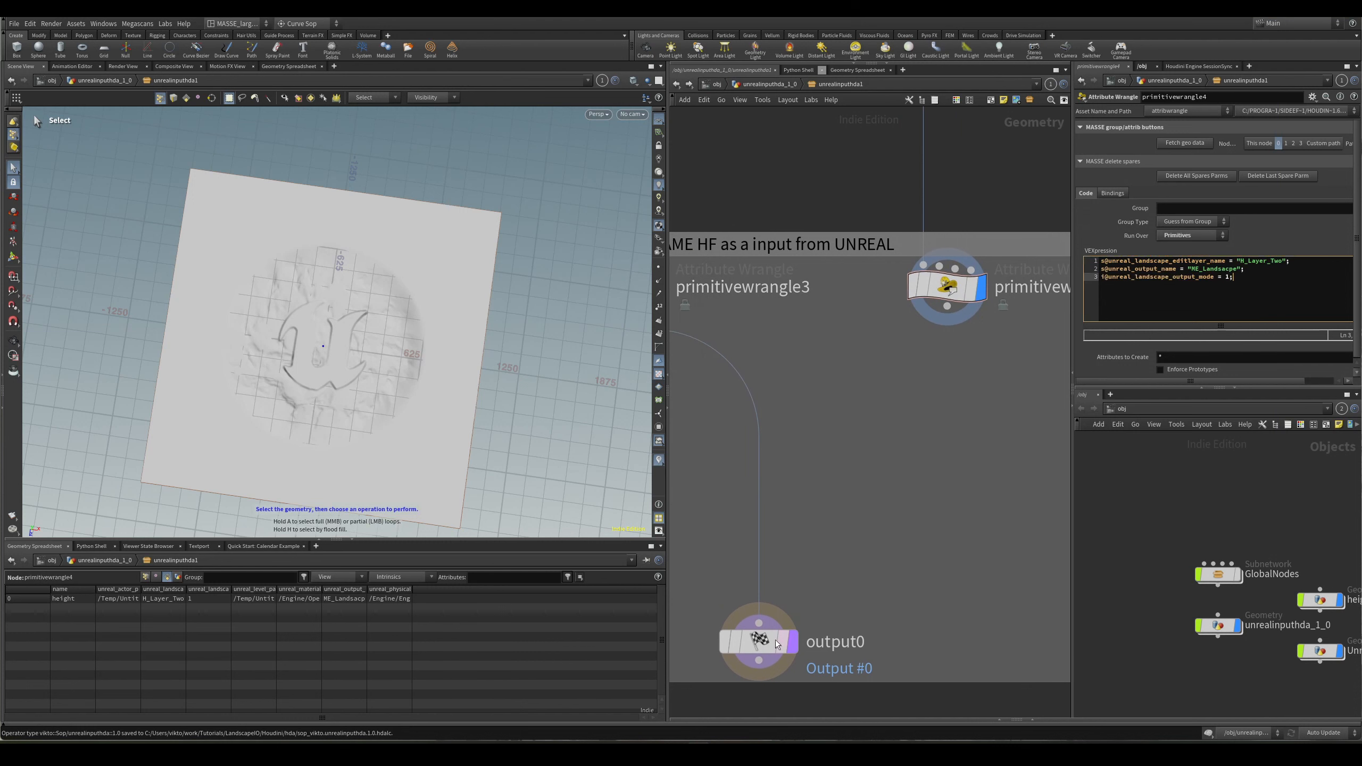
Shrink the Houdini window and place it beside the landscape view so Unreal Engine remains visible.
mouse_move(838, 752)
click(842, 711)
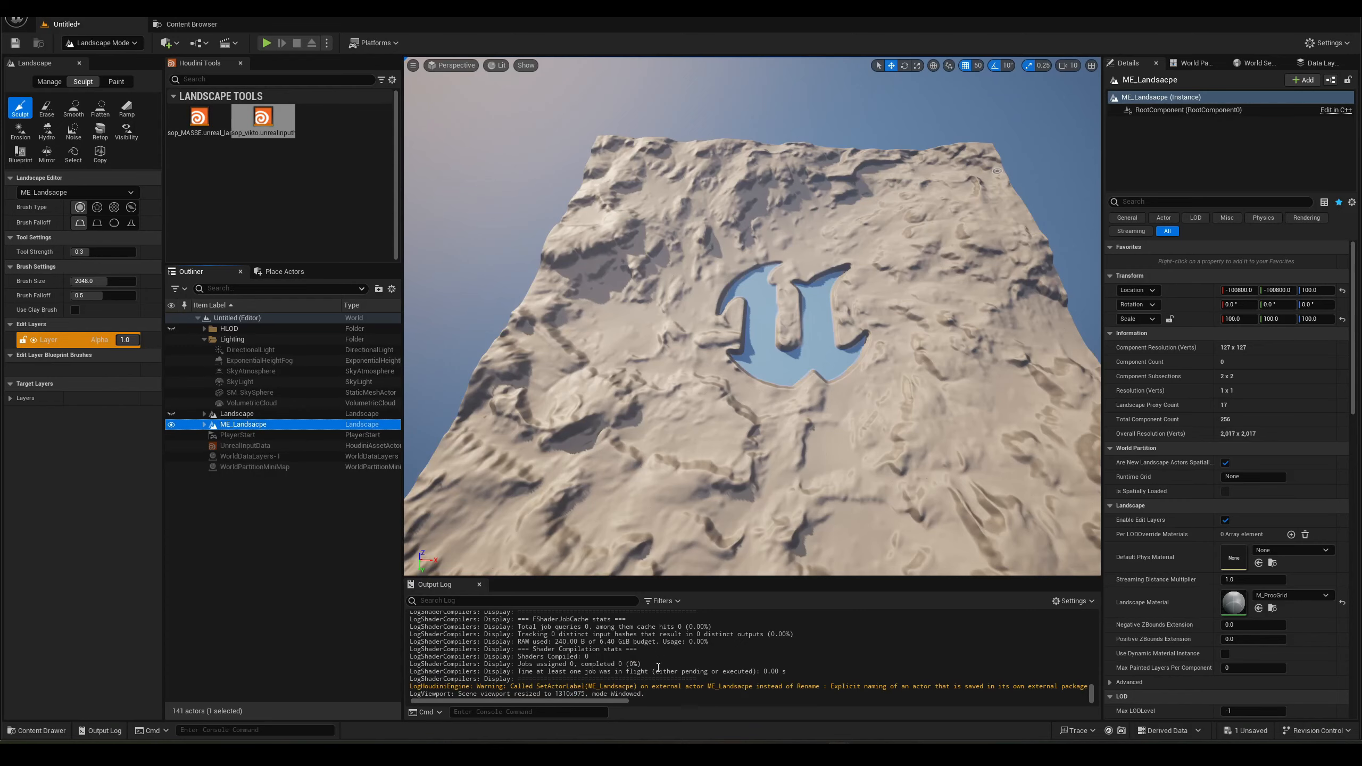
mouse_move(699, 751)
click(696, 711)
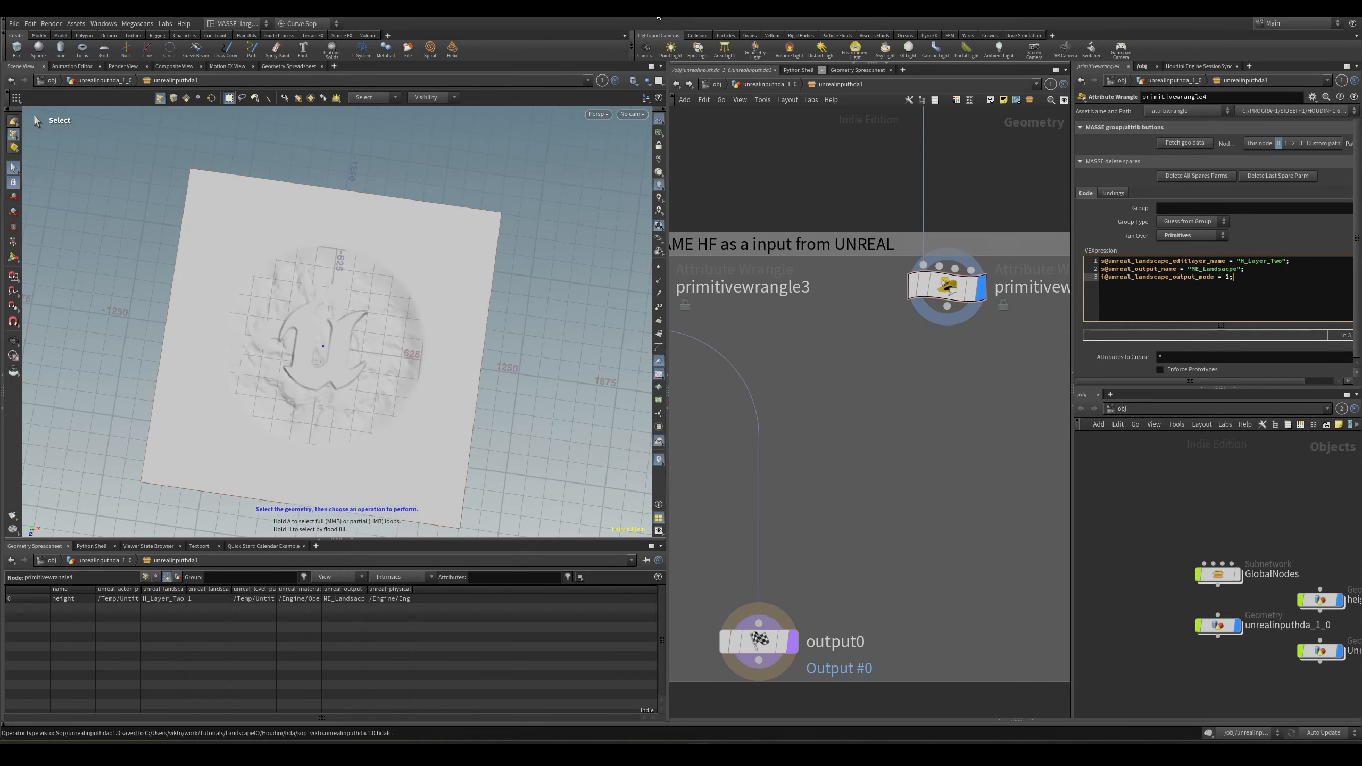
drag(692, 11, 938, 56)
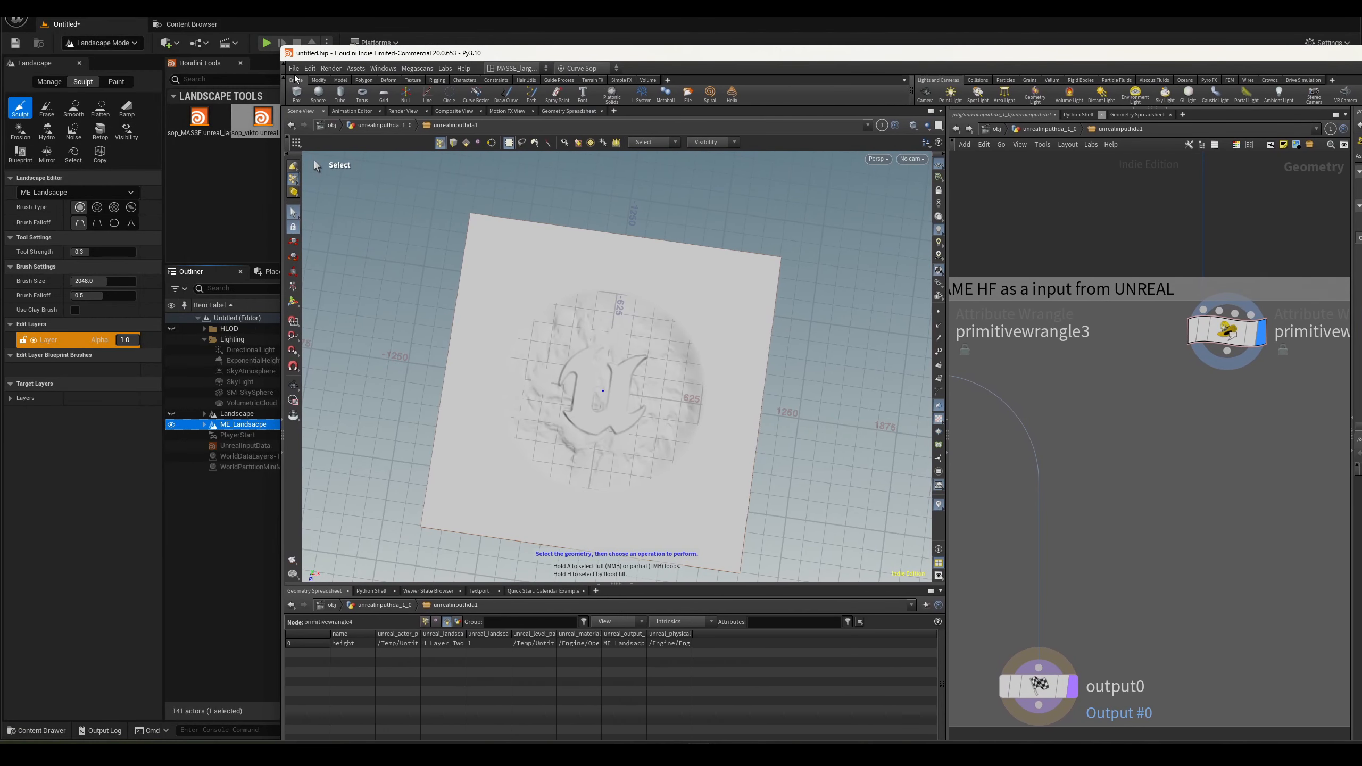
drag(281, 47, 866, 359)
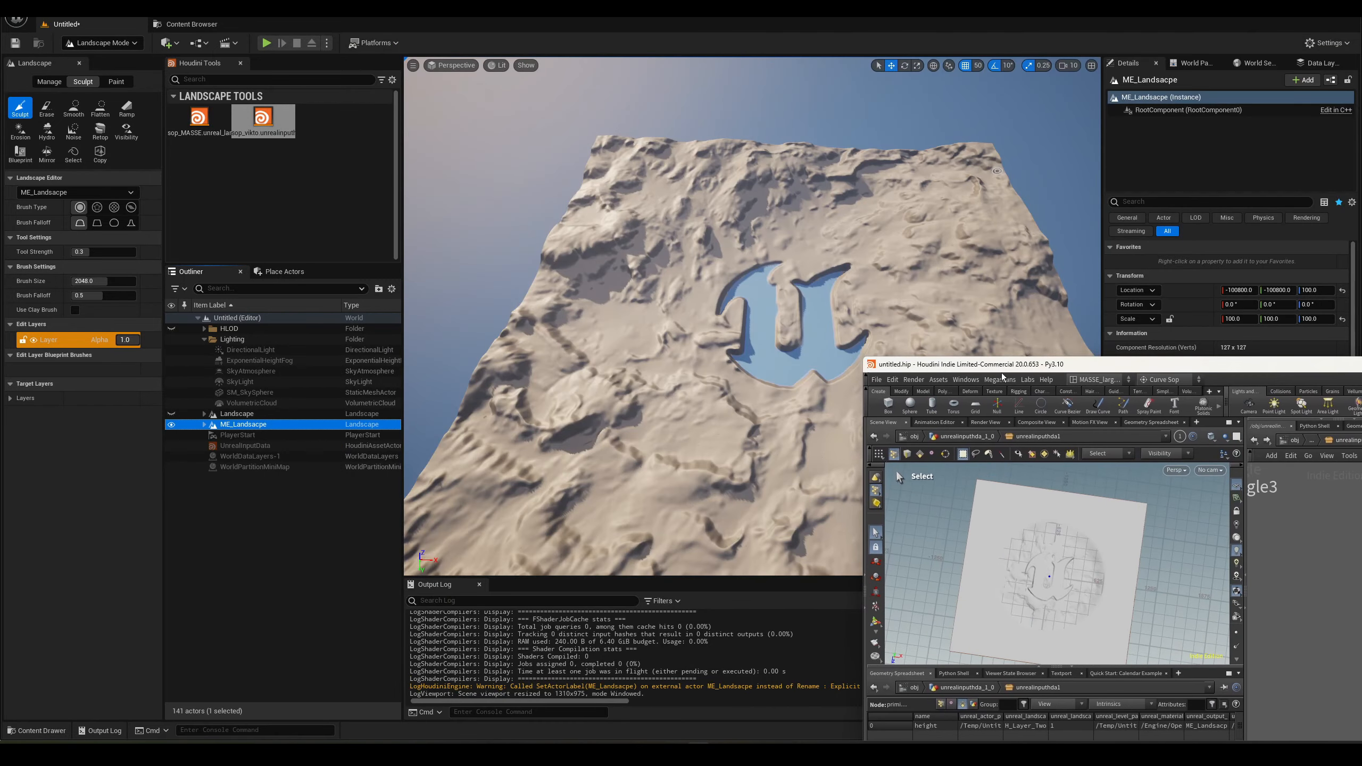
drag(1017, 368, 1137, 377)
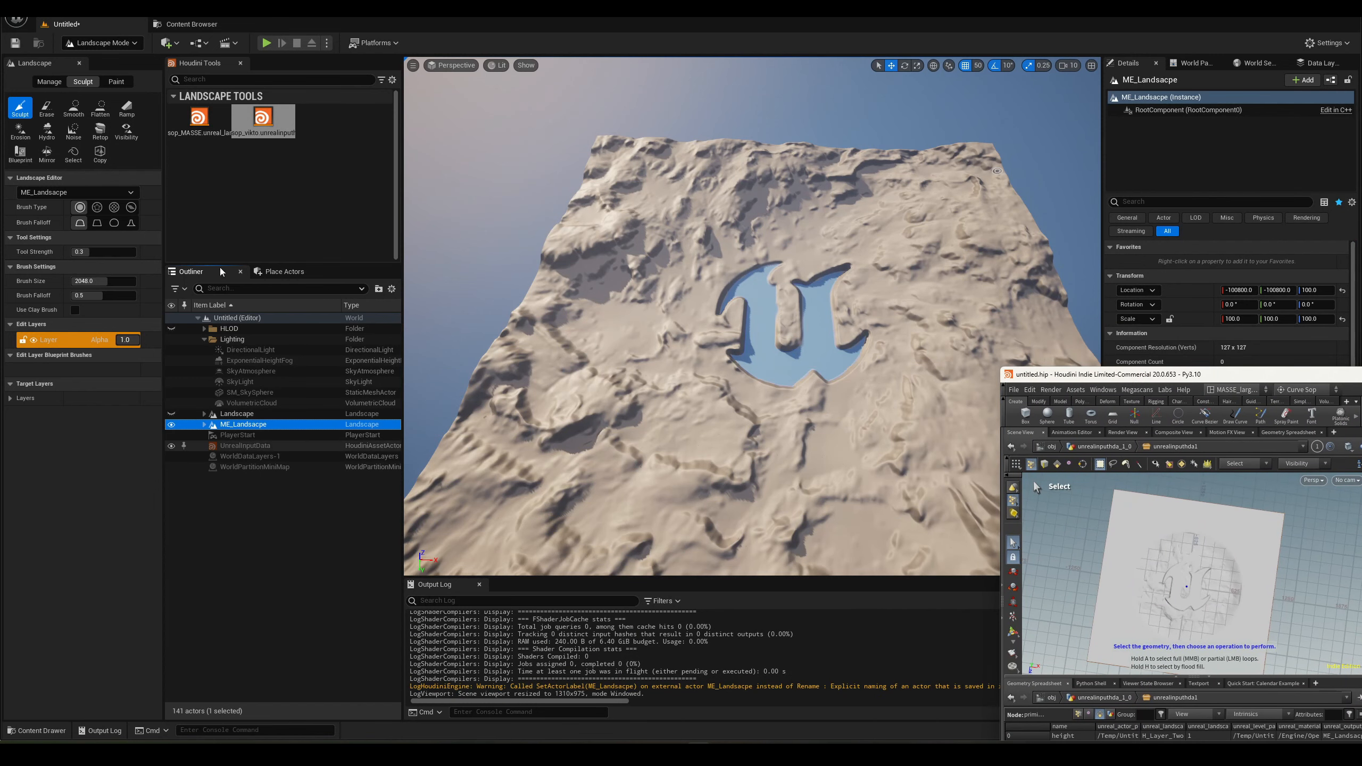
Switch Unreal Engine to Selection Mode and select the ME_Landsacpe actor.
click(101, 43)
click(104, 53)
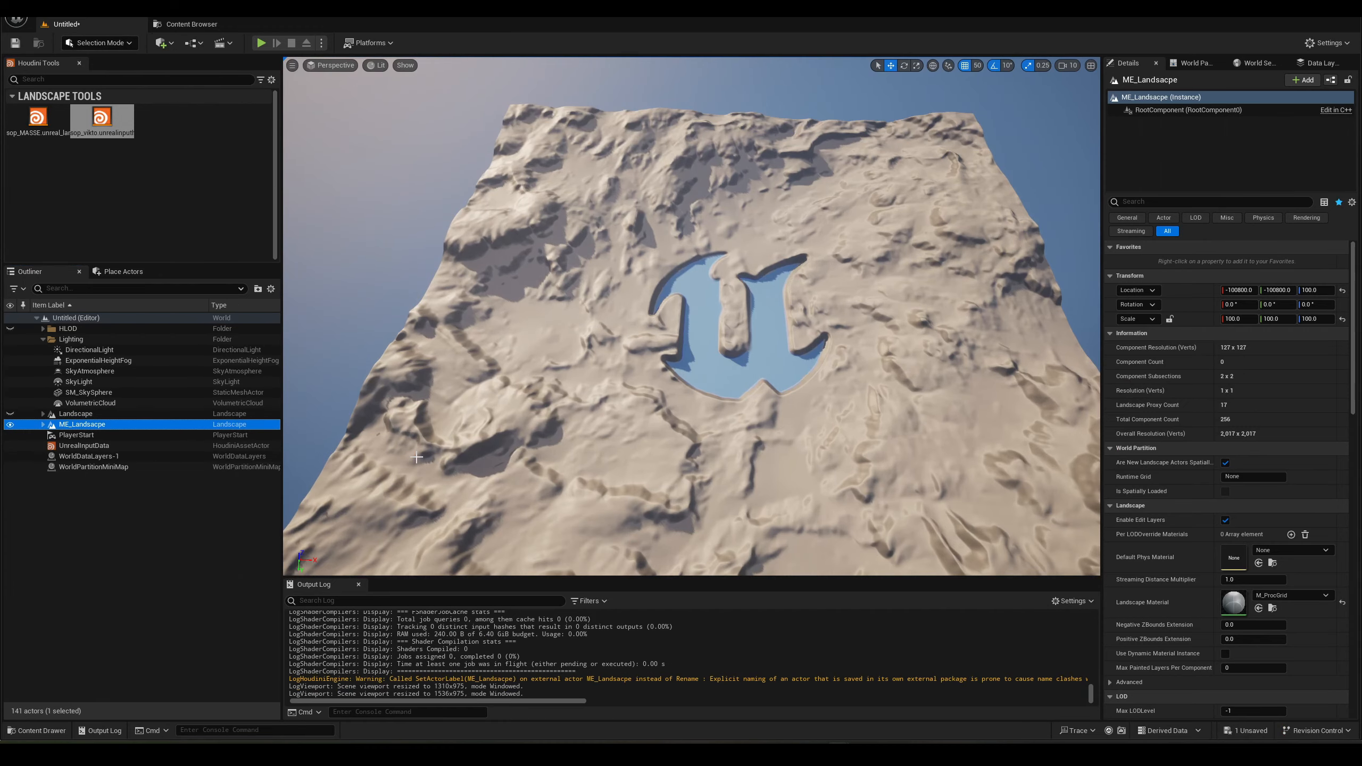
click(102, 434)
click(105, 424)
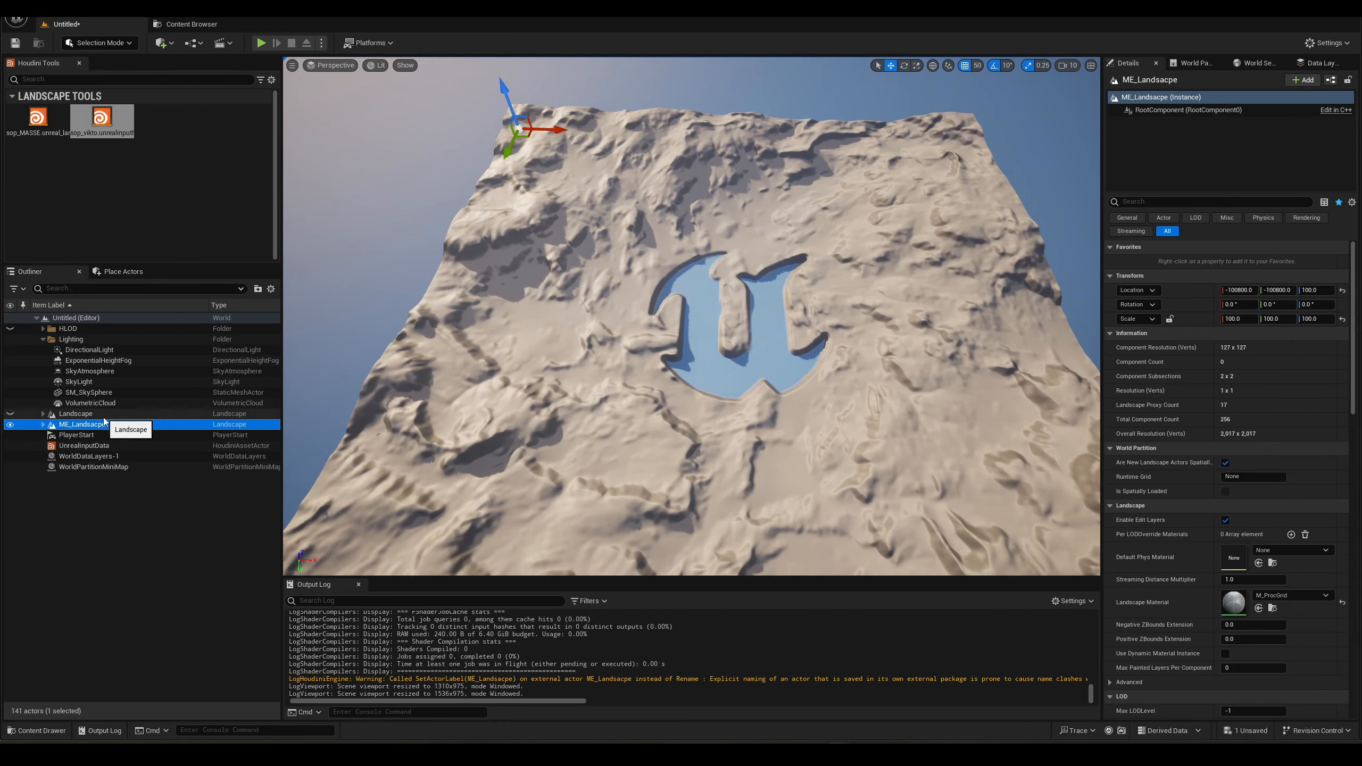
In Houdini, wire primitivewrangle4 into output0, keeping the Houdini window clear of the Unreal landscape.
key(alt+Tab)
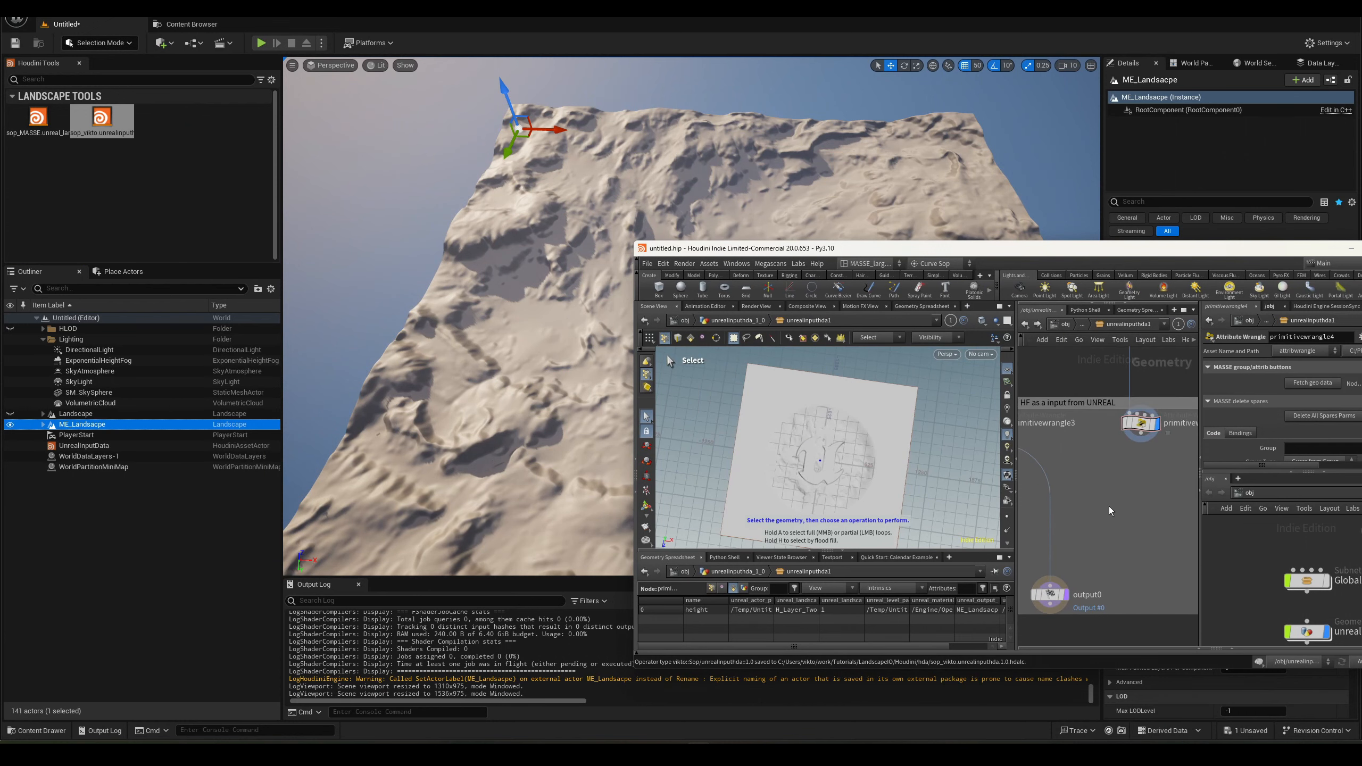
drag(944, 256, 630, 413)
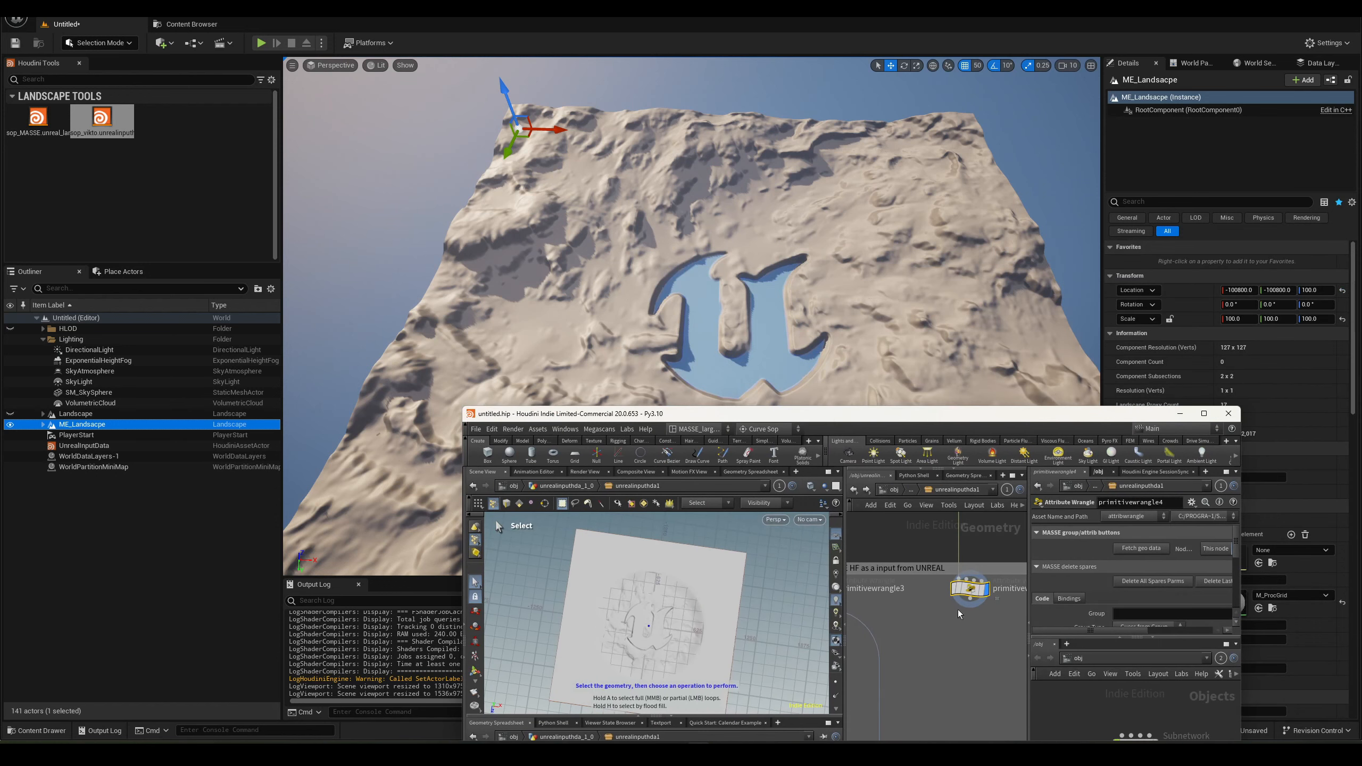
drag(974, 418, 1000, 348)
click(996, 531)
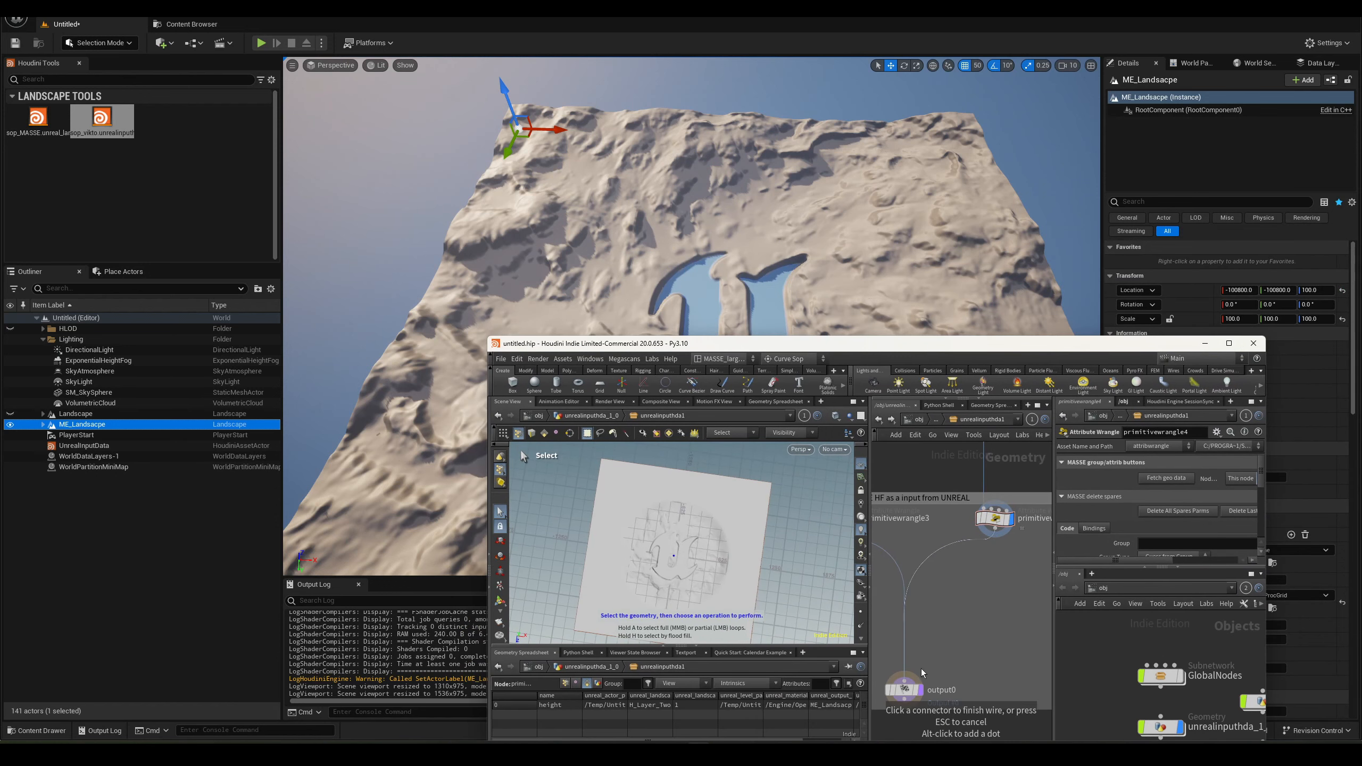
key(Escape)
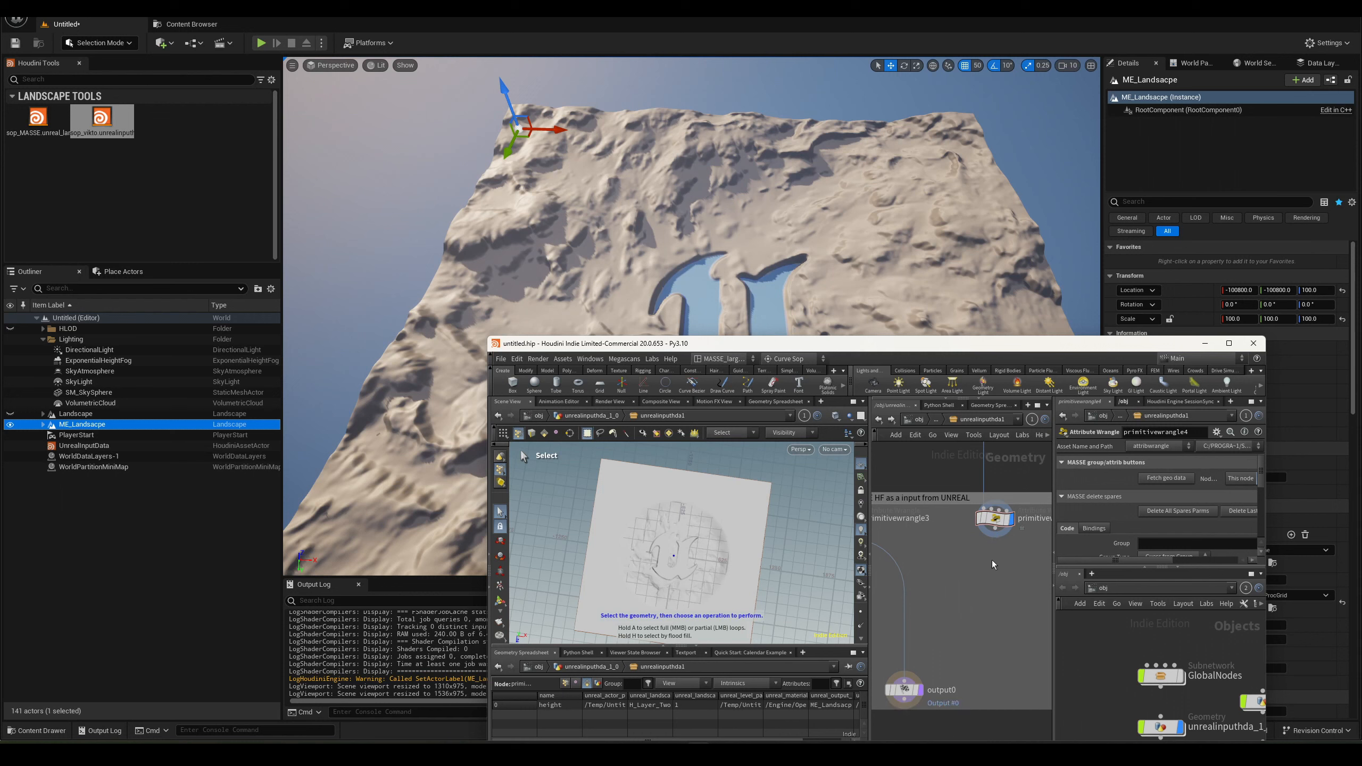
click(995, 536)
drag(830, 344, 841, 426)
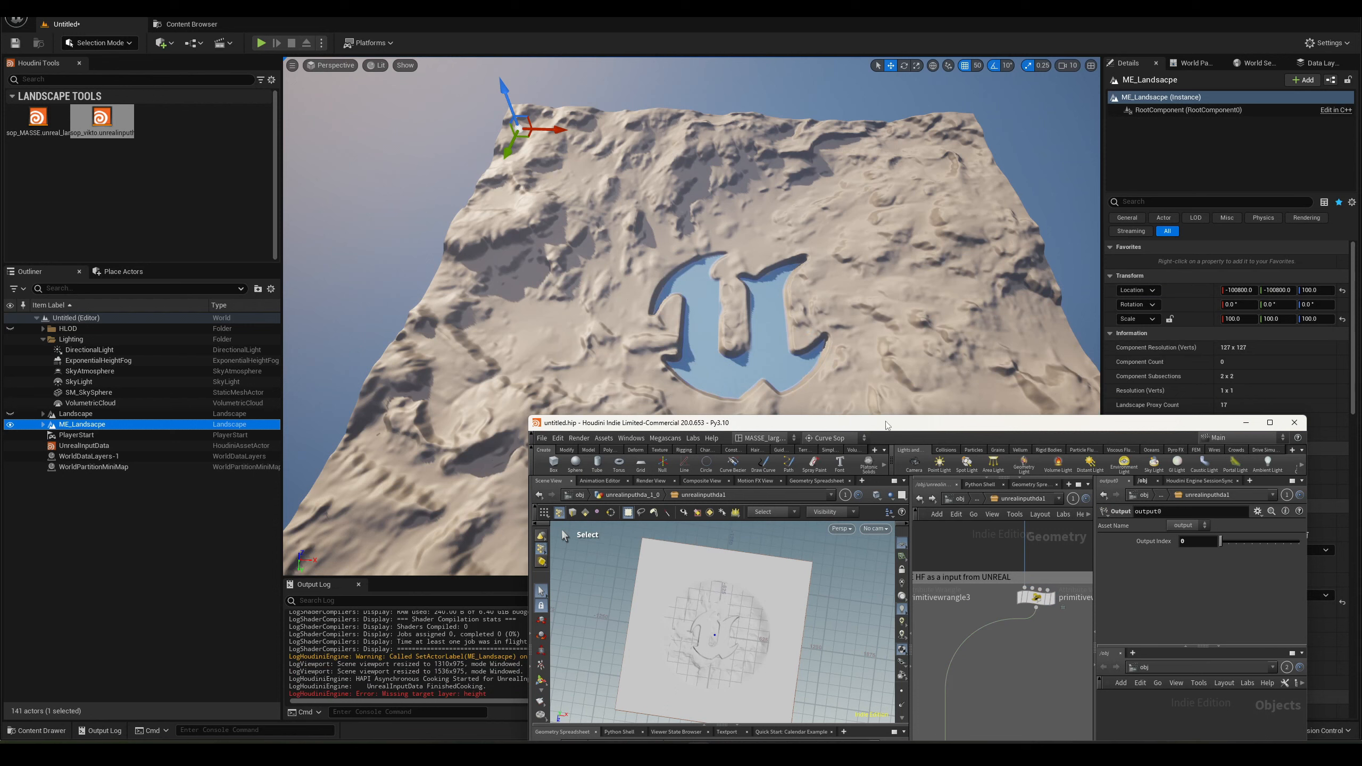
drag(780, 428, 1361, 309)
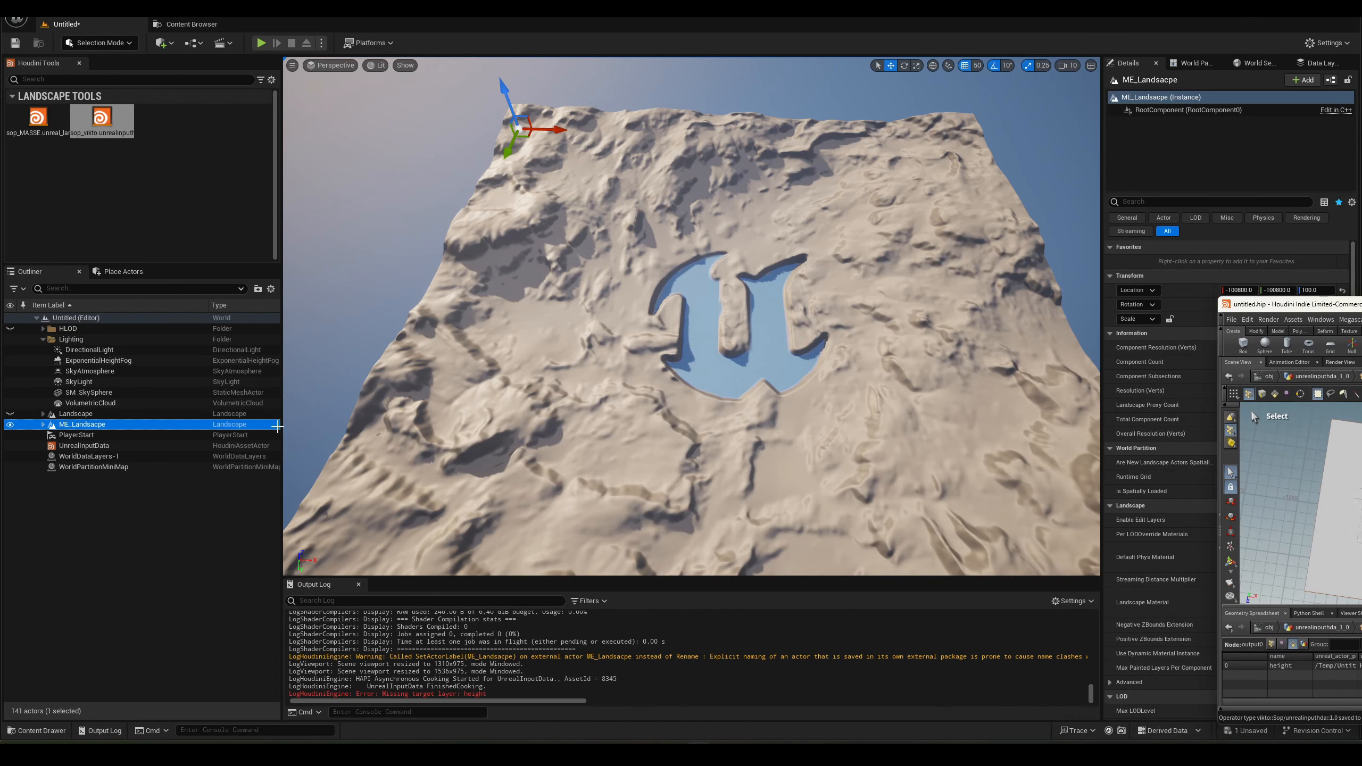
In Unreal Engine, select UnrealInputData and the landscape actors and examine the updated terrain.
click(120, 446)
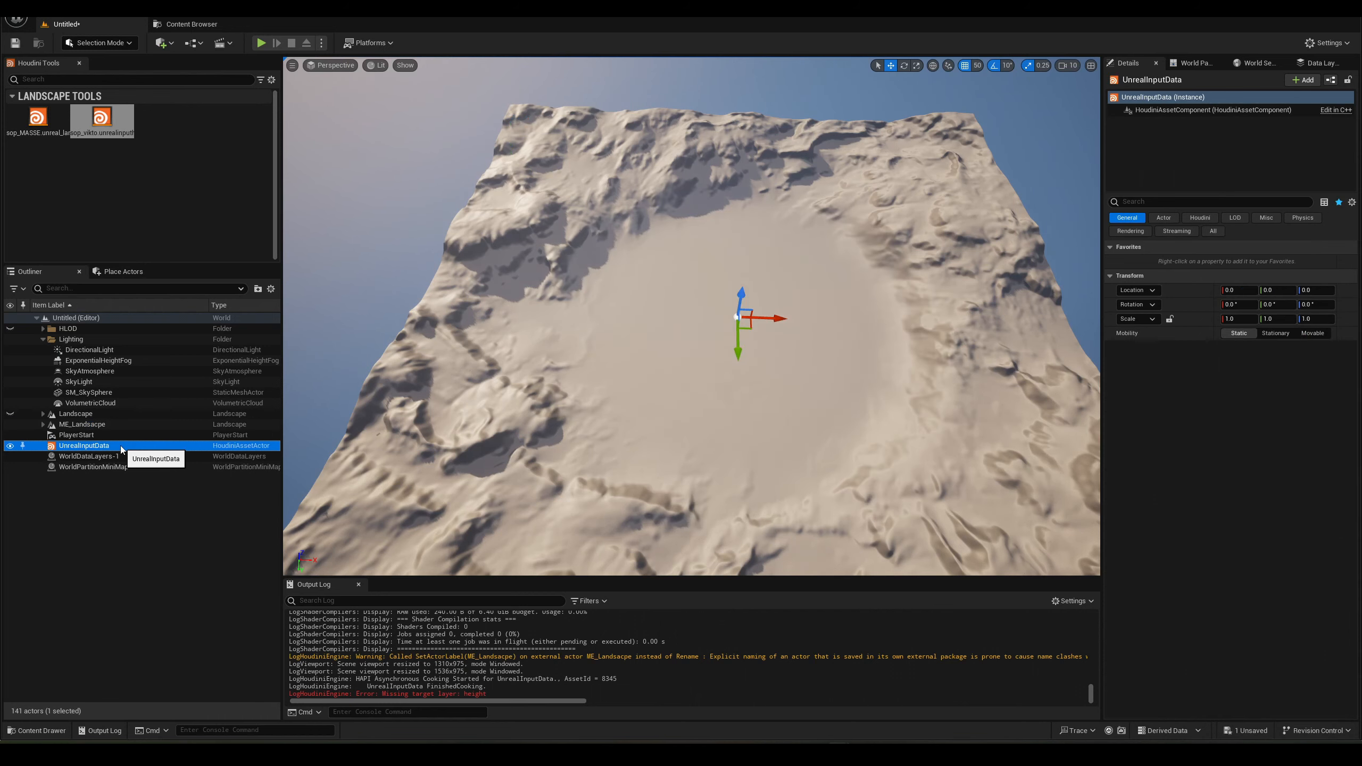
click(217, 413)
click(217, 434)
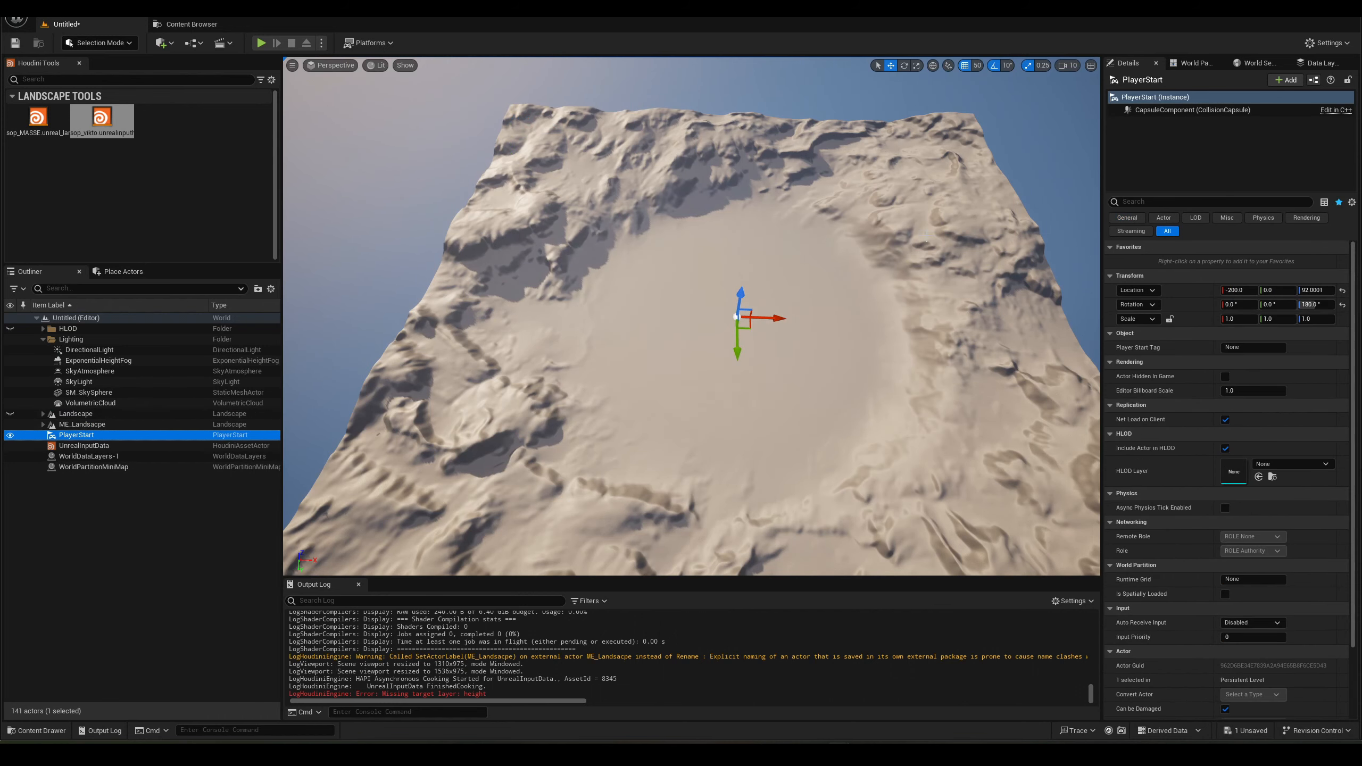
mouse_move(747, 386)
right_down()
mouse_move(747, 371)
mouse_move(722, 378)
right_up()
click(73, 429)
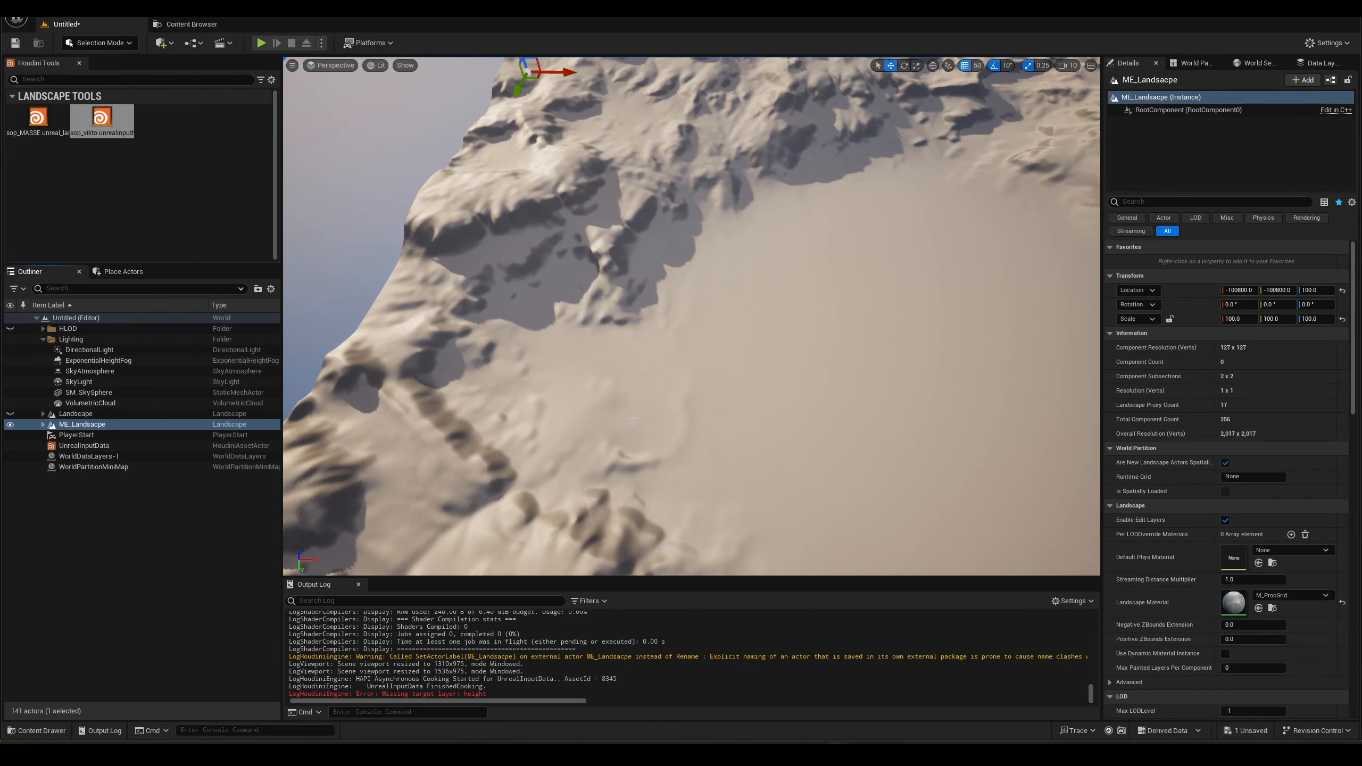
scroll(692, 317, down, 3)
click(84, 415)
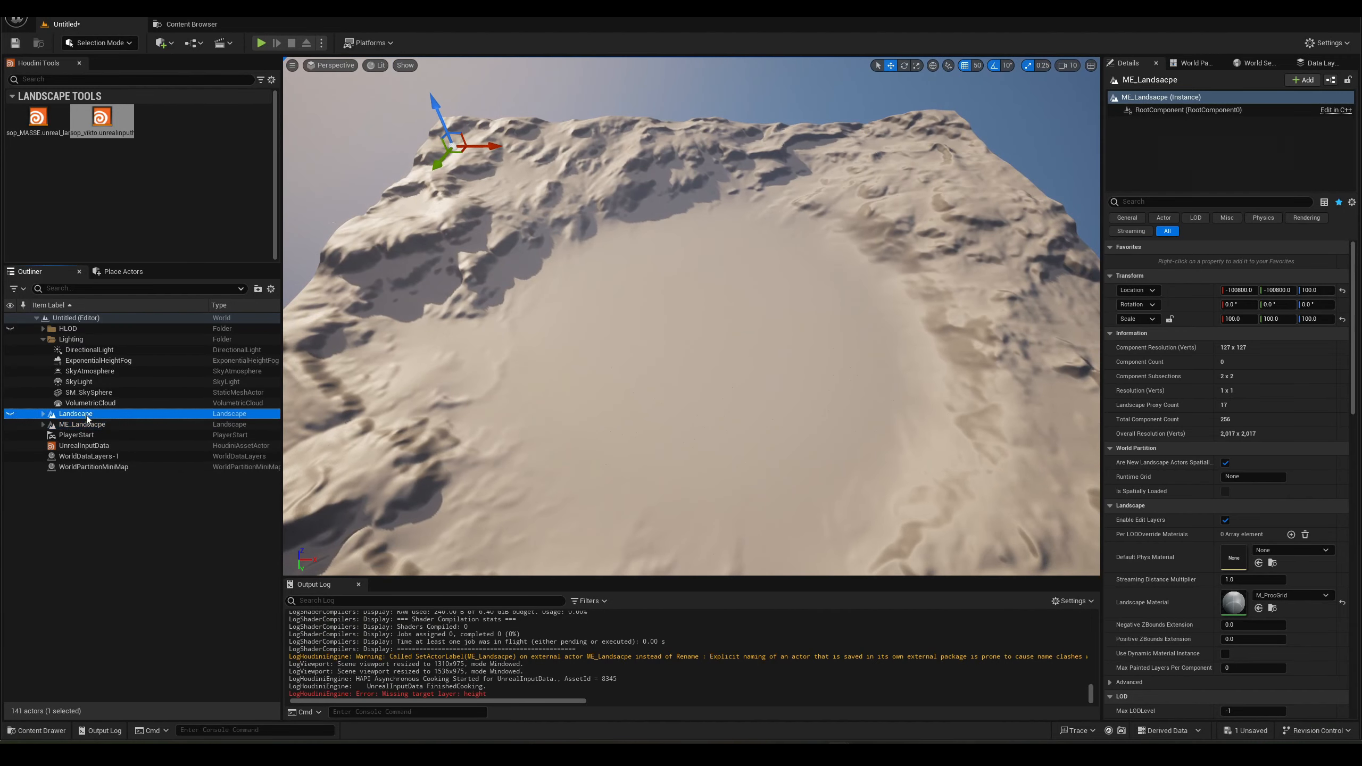
Enter Landscape Mode for ME_Landsacpe and lower the H_Layer_Two edit layer's alpha to 0.98.
click(87, 425)
click(99, 44)
click(97, 73)
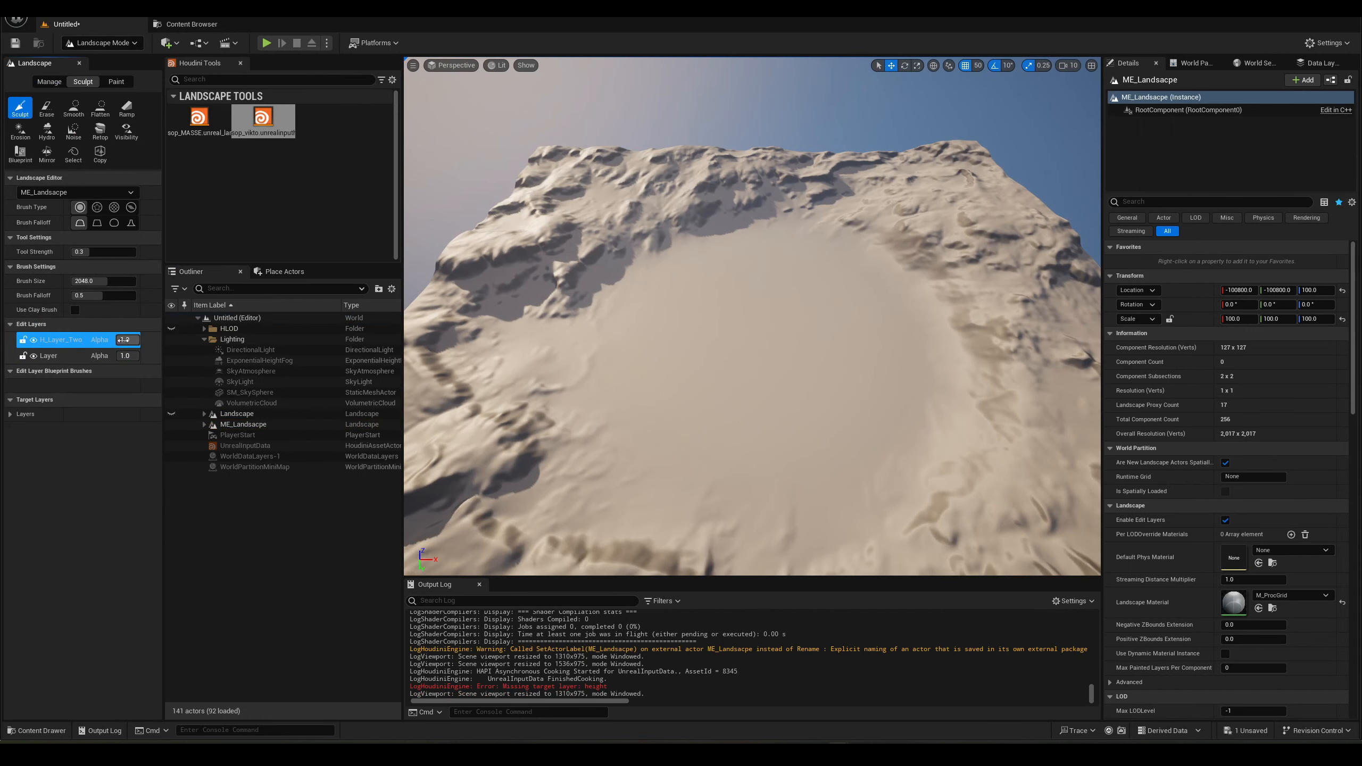
drag(128, 340, 124, 340)
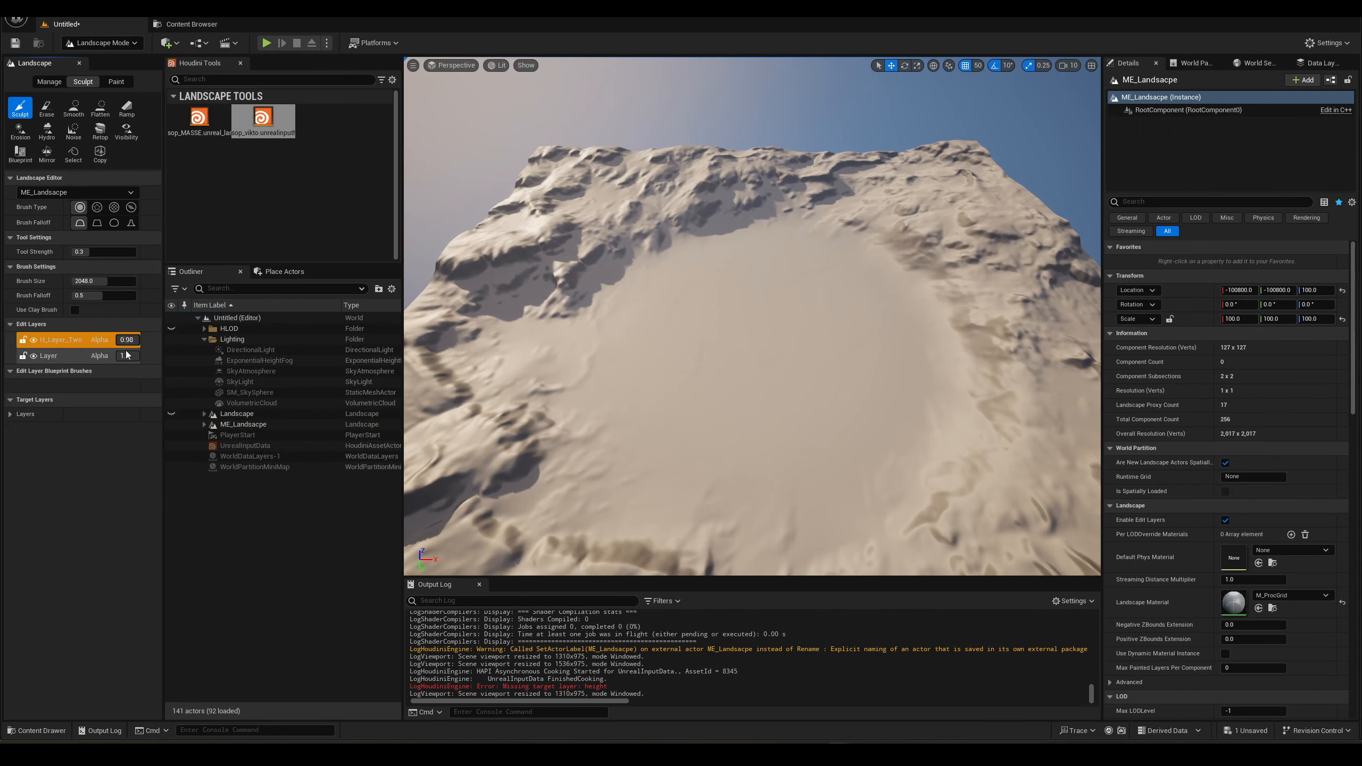
click(54, 346)
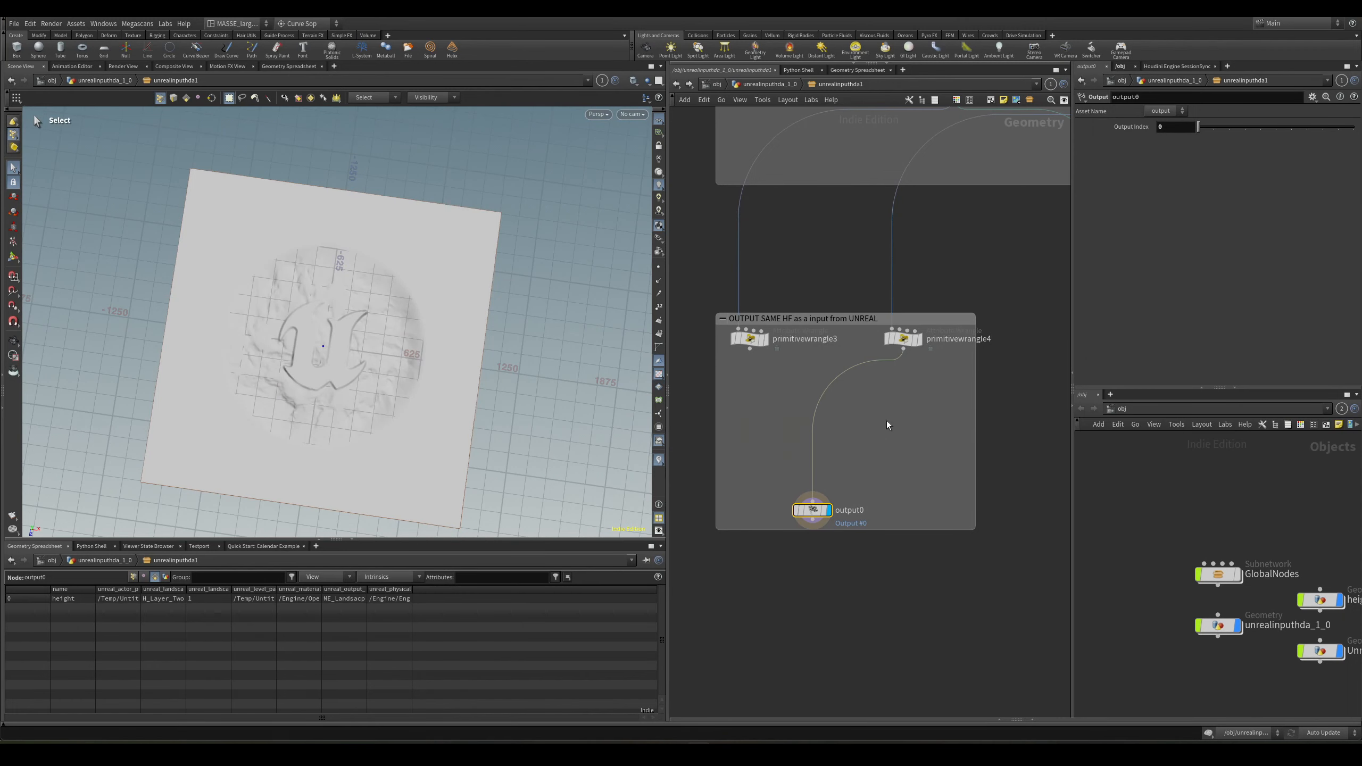
Select primitivewrangle4 in Houdini, and in Unreal Engine set H_Layer_Two's alpha to 0 and raise it back to 1.0.
click(904, 339)
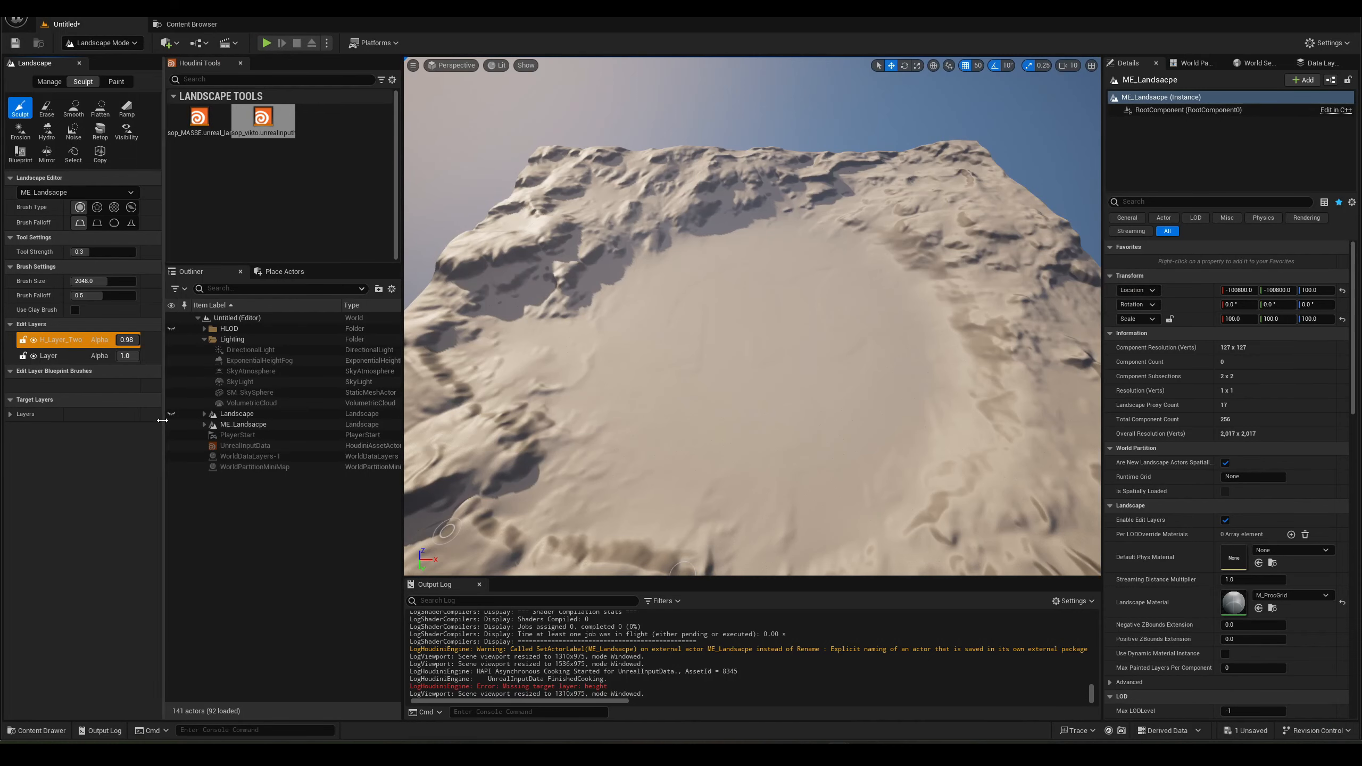
click(127, 340)
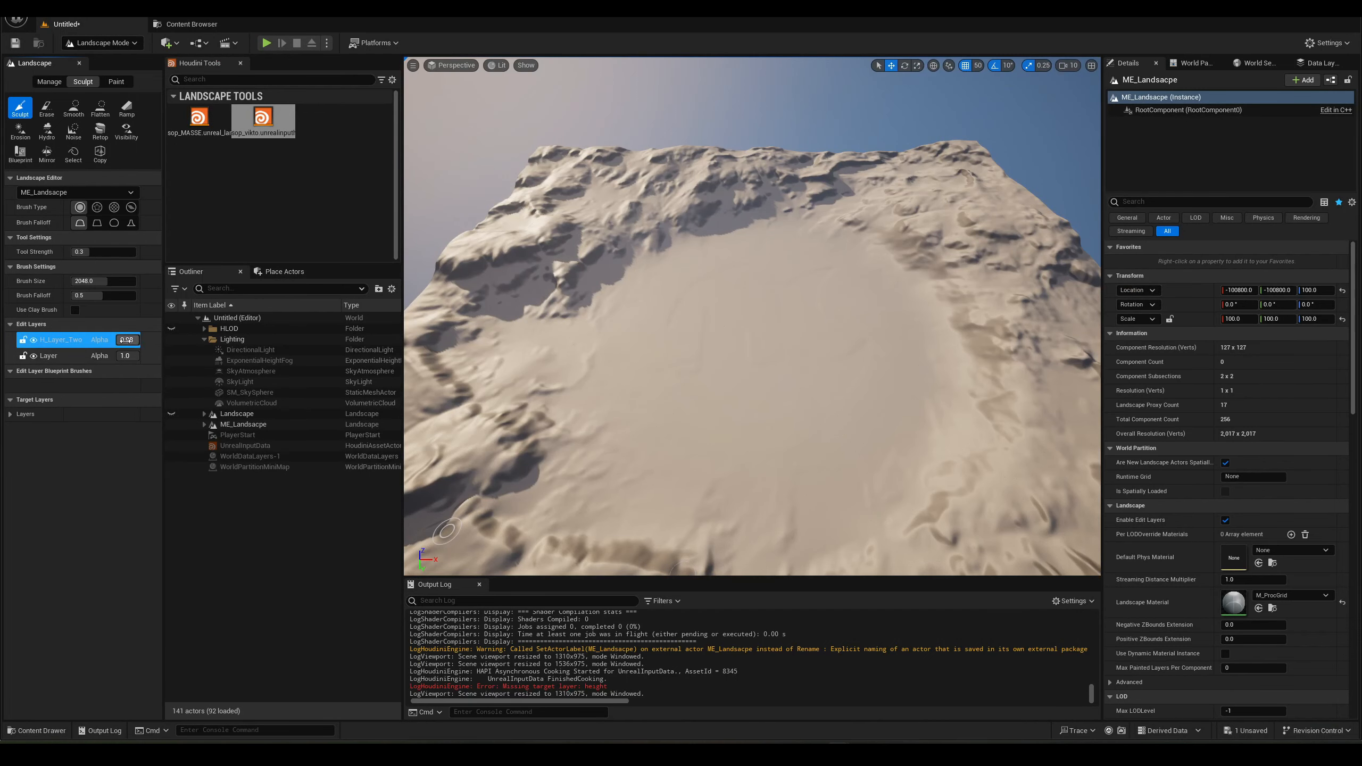
text(0)
key(Return)
right_drag(576, 394, 575, 445)
drag(125, 340, 159, 347)
right_drag(568, 381, 472, 384)
right_drag(751, 343, 836, 354)
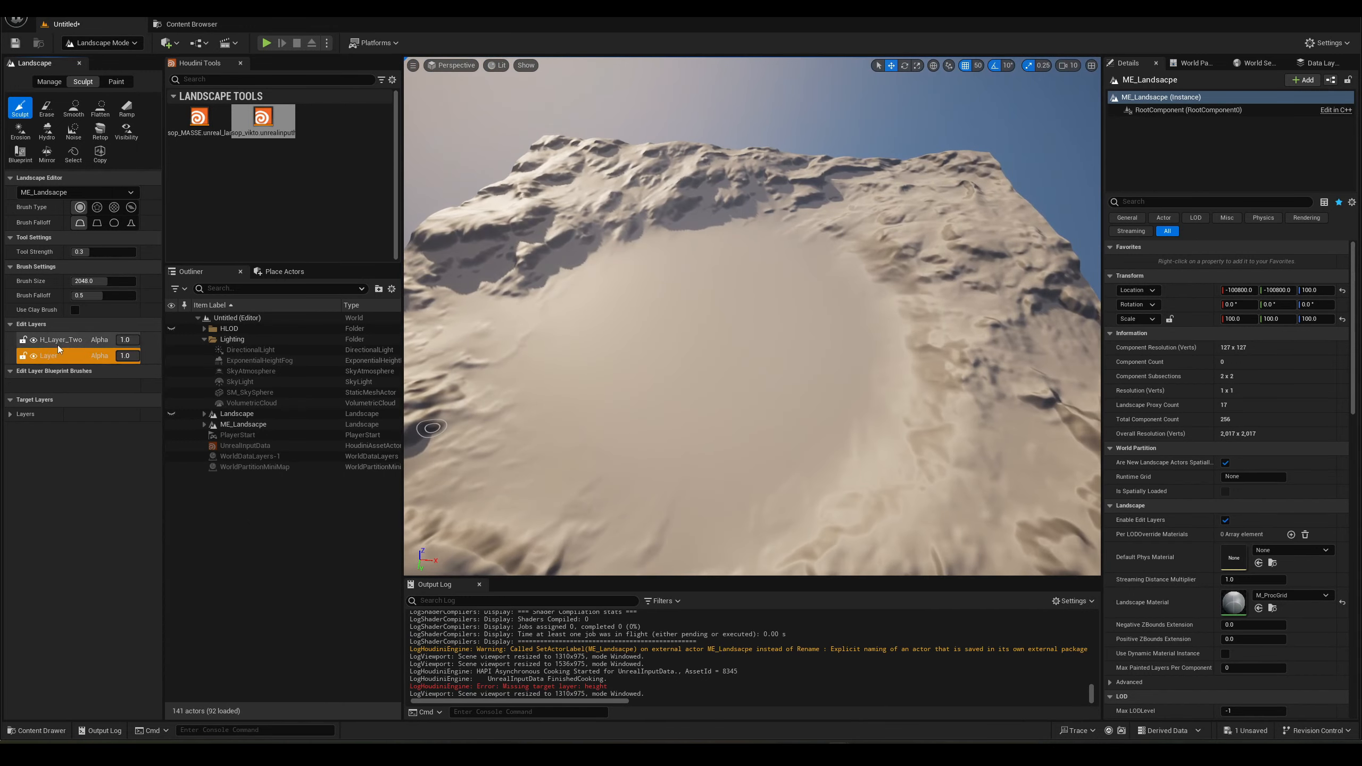
Toggle the visibility of Landscape and ME_Landsacpe to compare the two landscapes.
click(171, 413)
click(171, 425)
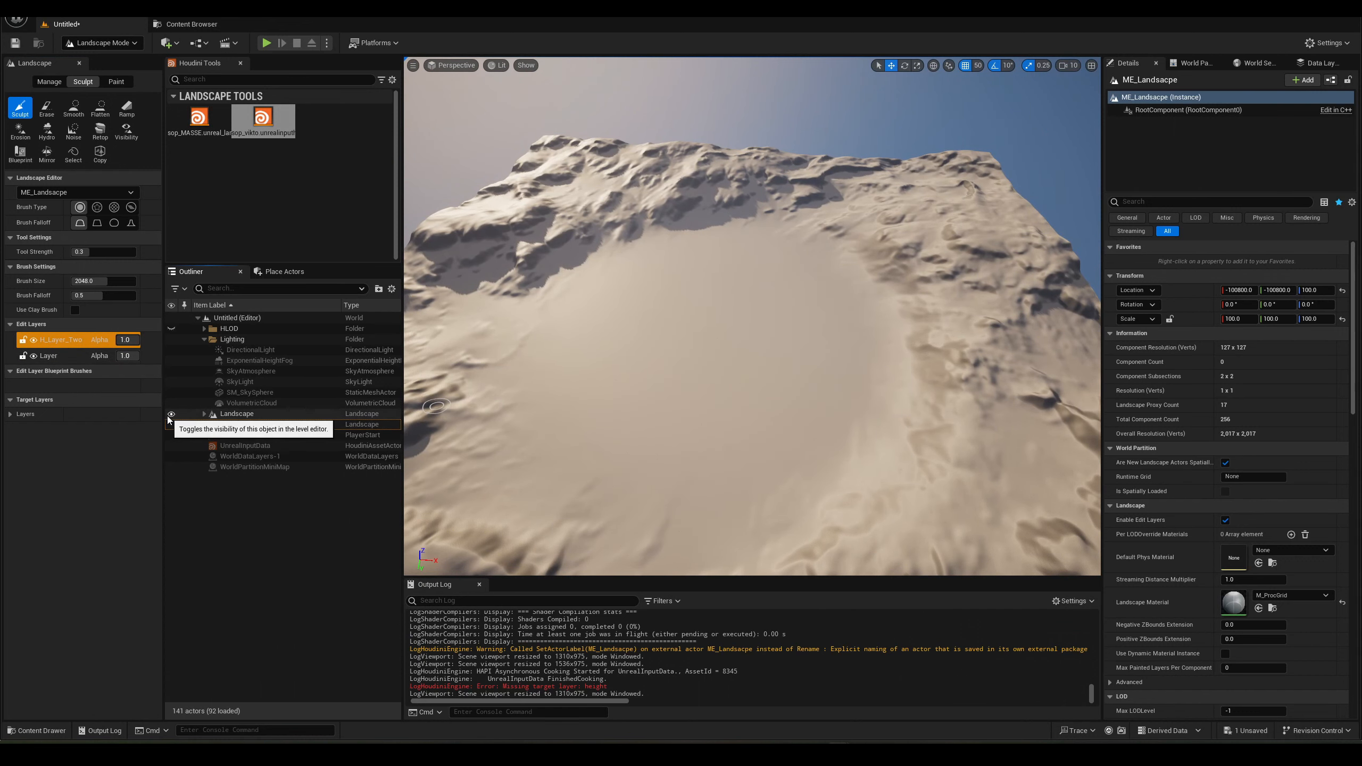
click(171, 413)
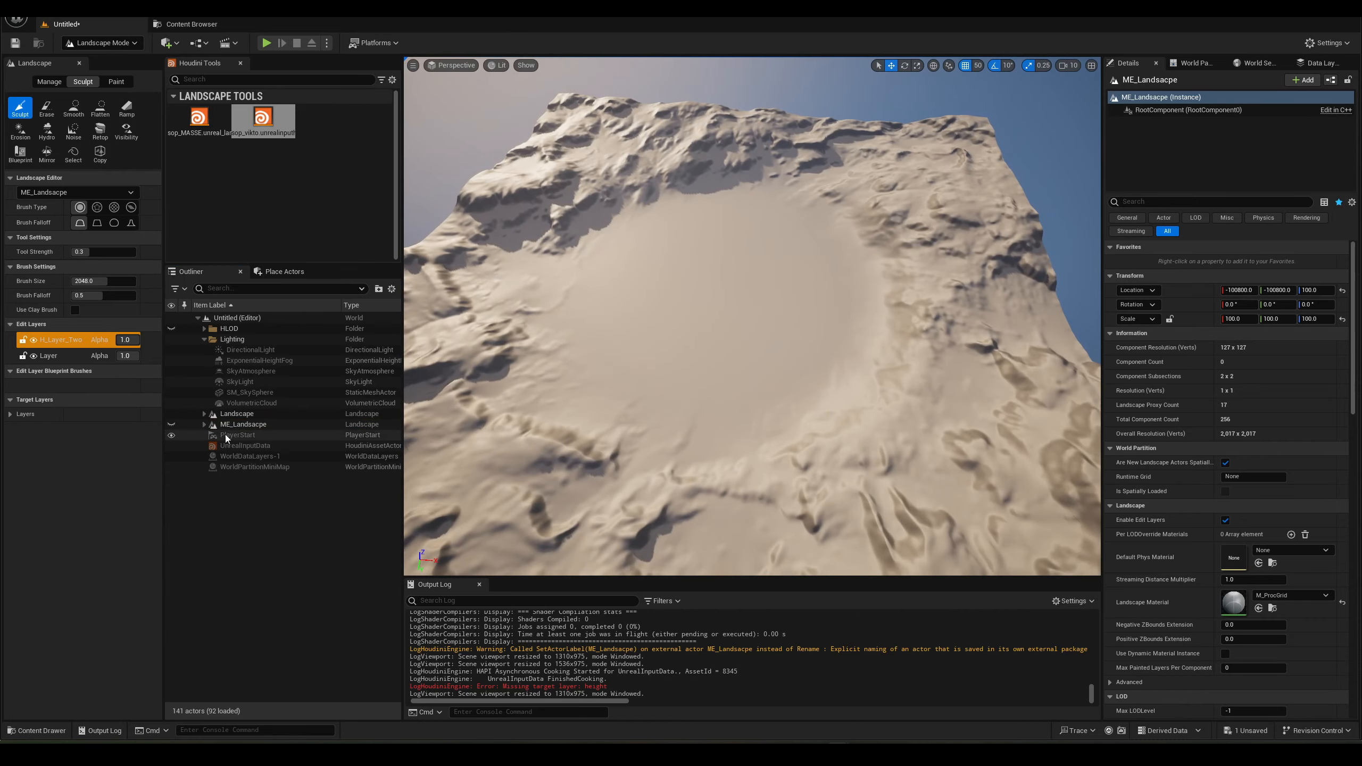
click(189, 427)
click(171, 425)
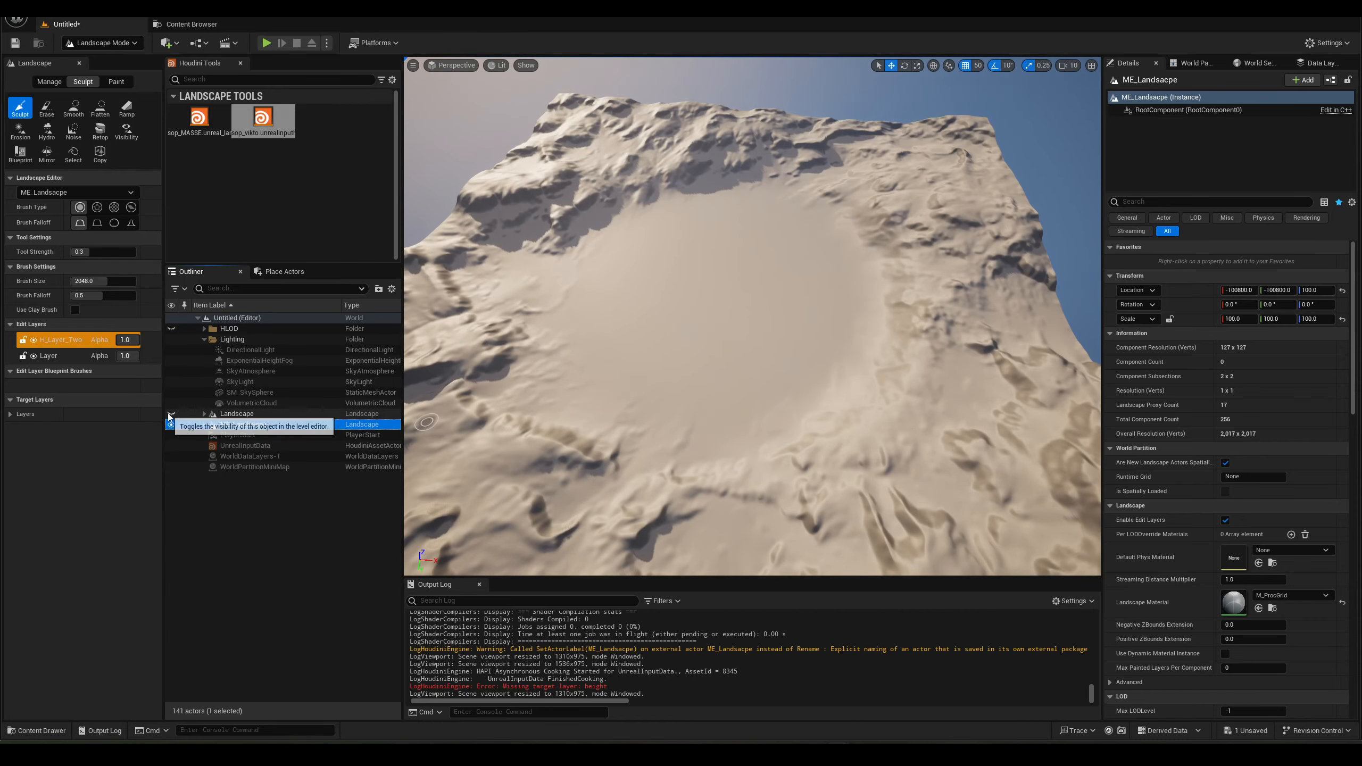
Examine the sculpted ME_Landsacpe terrain from closer and wider viewpoints.
key(w)
right_drag(616, 355, 616, 309)
key(s)
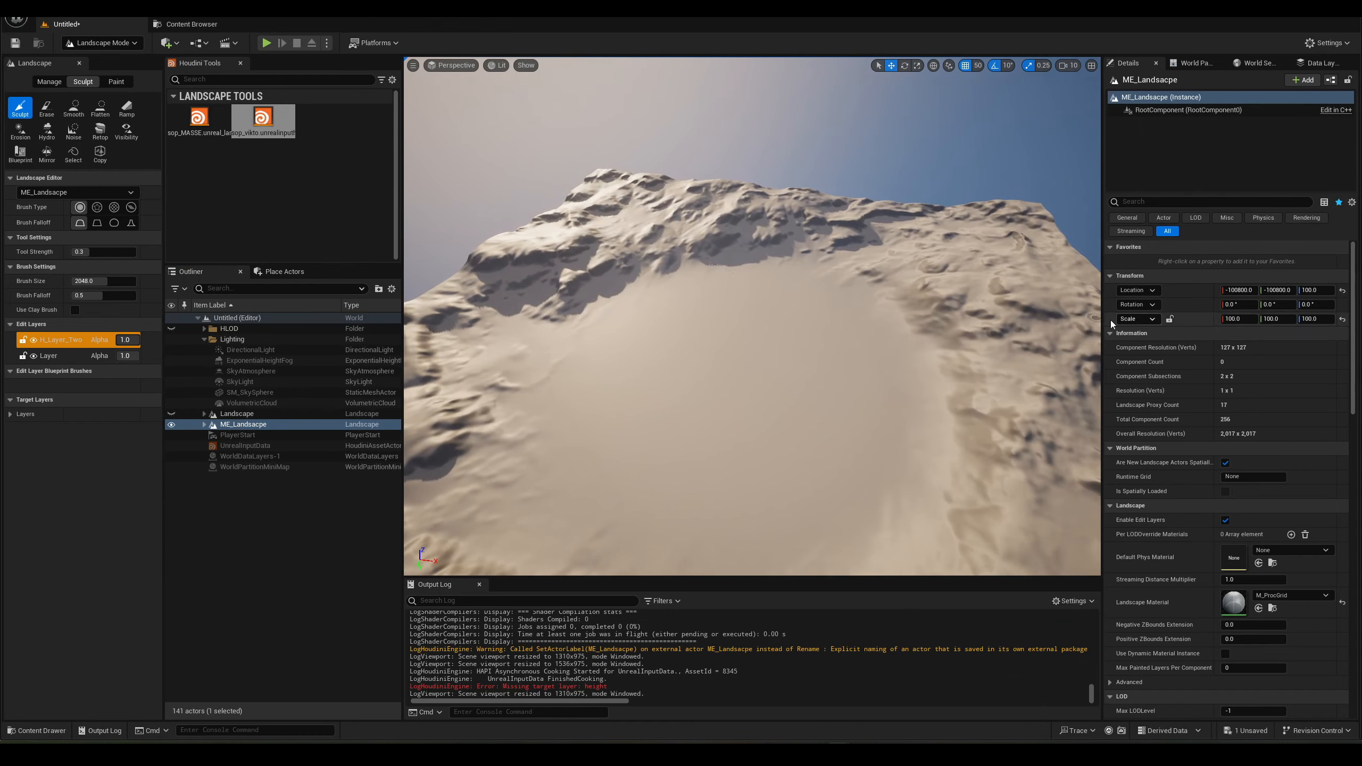
mouse_move(836, 306)
right_down()
mouse_move(812, 271)
mouse_move(820, 254)
mouse_move(834, 332)
mouse_move(842, 295)
mouse_move(684, 381)
right_up()
key(w)
key(s)
key(w)
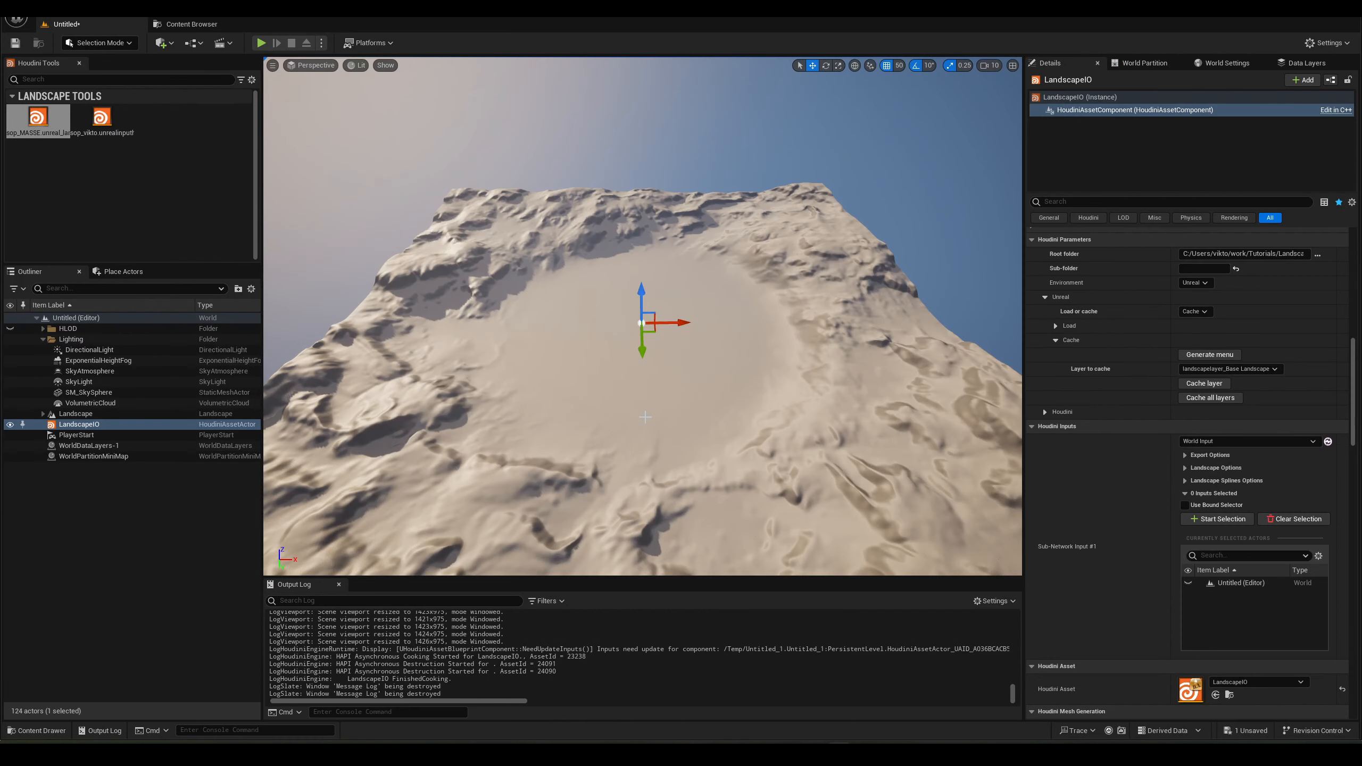
Examine the landscape's flat middle area and surrounding ridges in the LandscapeIO level.
key(w)
right_drag(645, 418, 637, 454)
key(w)
key(s)
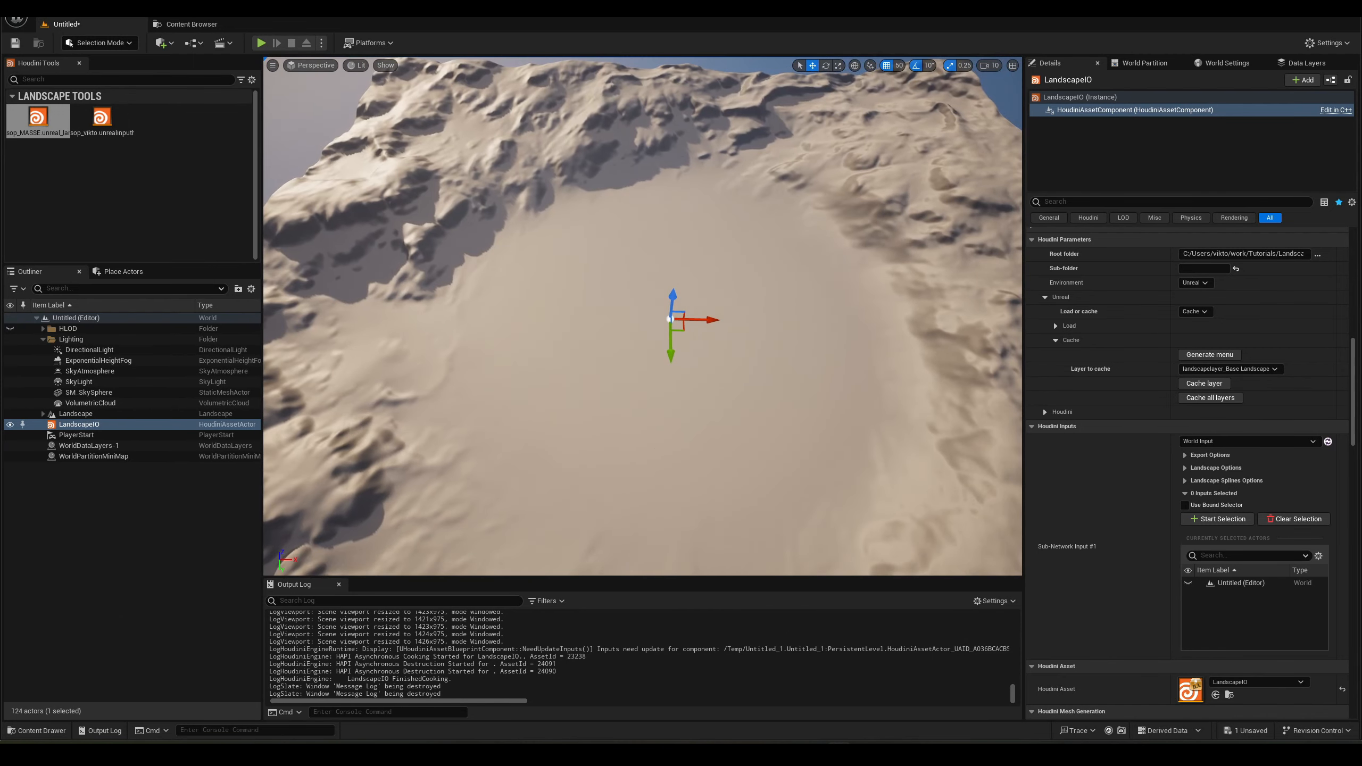
key(s)
right_drag(693, 375, 701, 353)
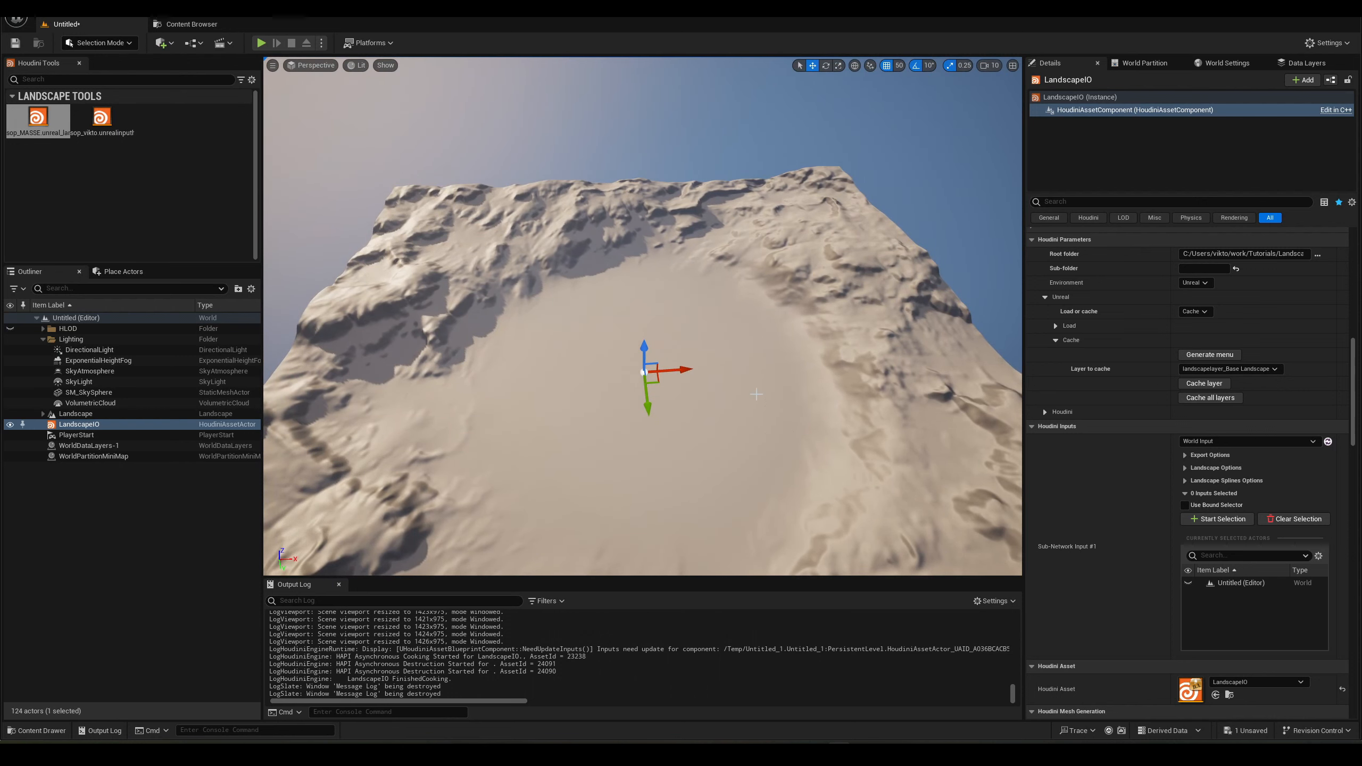
scroll(745, 379, down, 4)
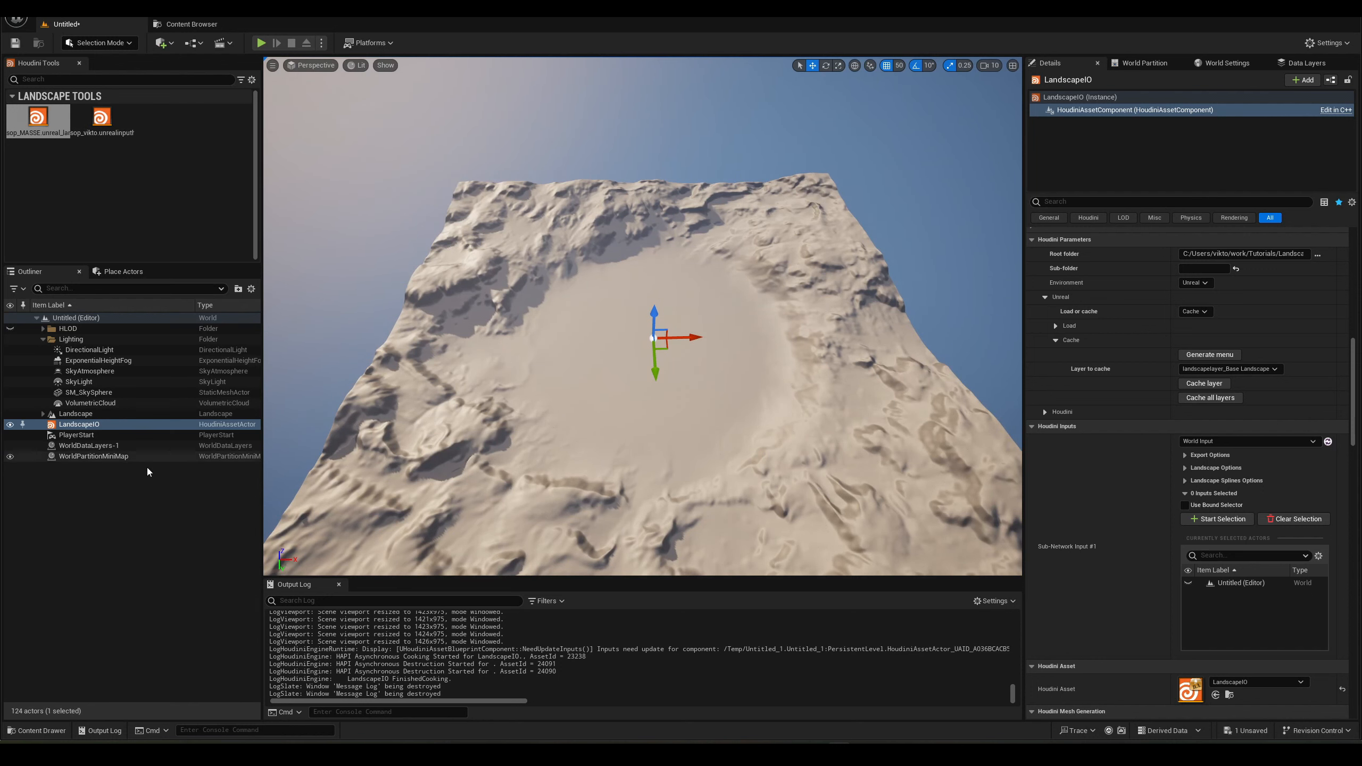
right_drag(590, 408, 582, 401)
key(w)
right_drag(718, 459, 718, 459)
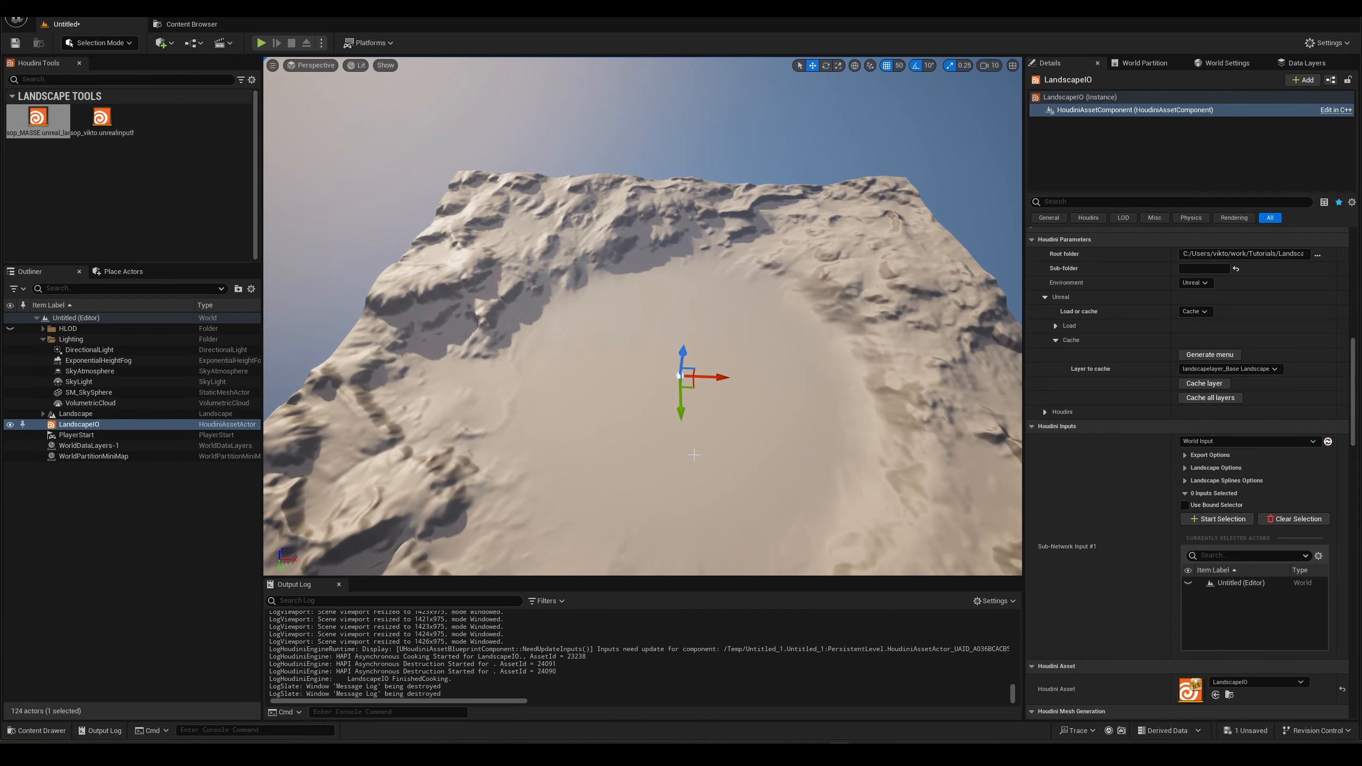
right_drag(835, 409, 848, 375)
right_drag(725, 463, 714, 481)
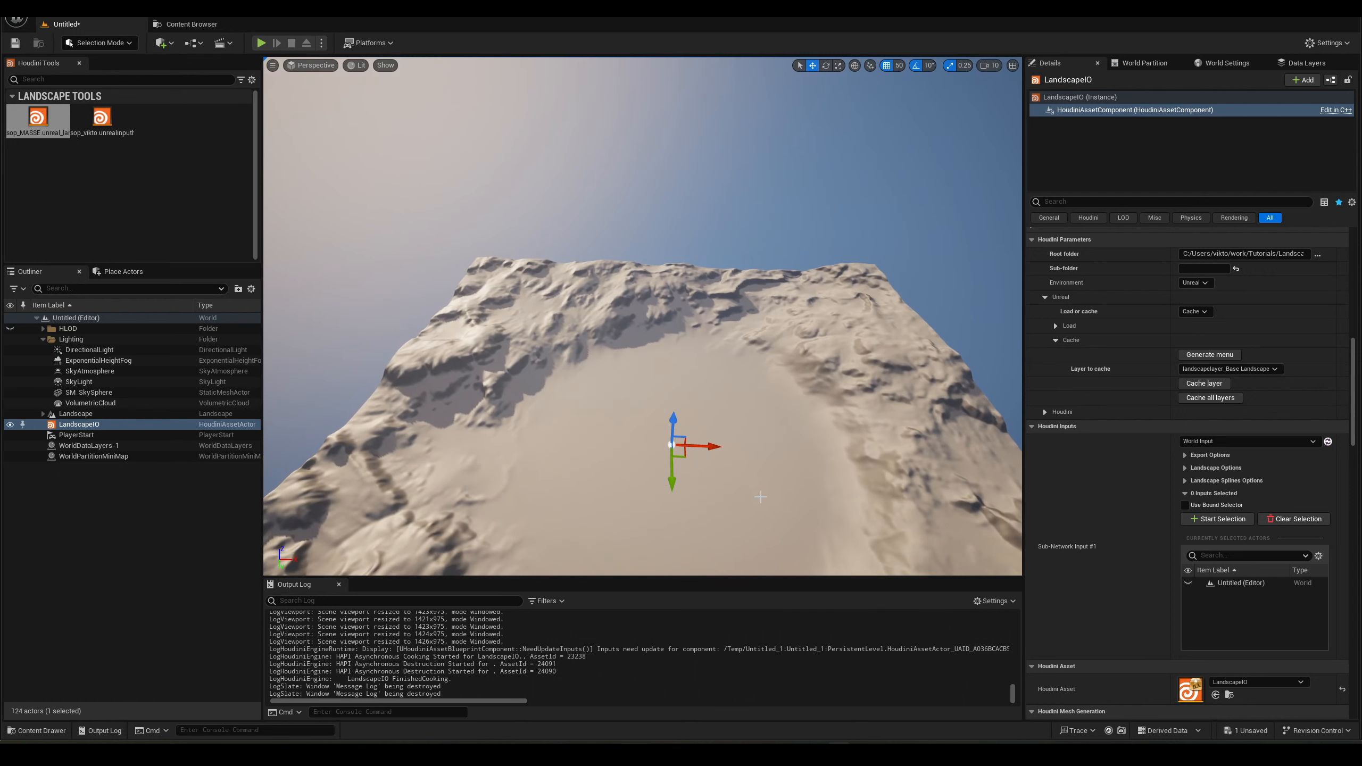
In File Explorer, check the Landscapes folder and its parent LandscapeIO folder, and return to Unreal Engine.
click(276, 753)
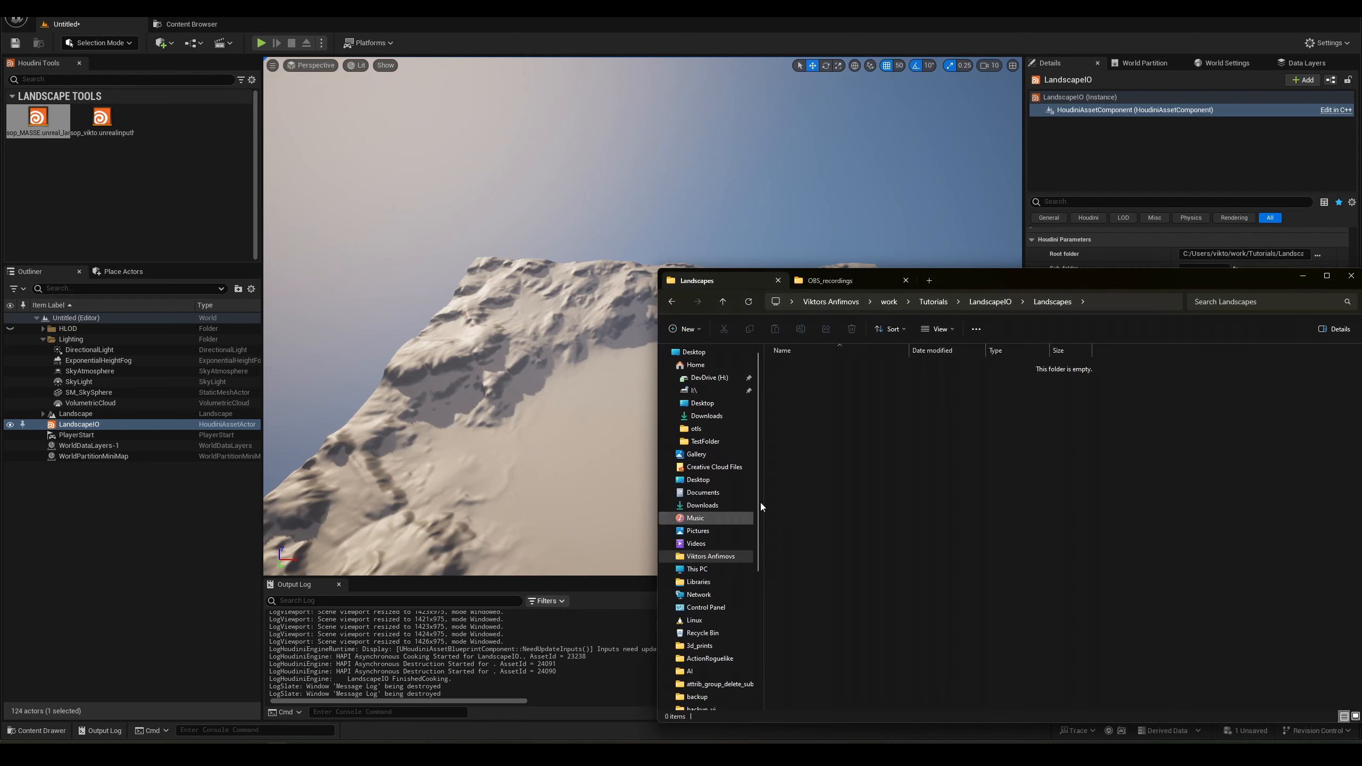
click(997, 303)
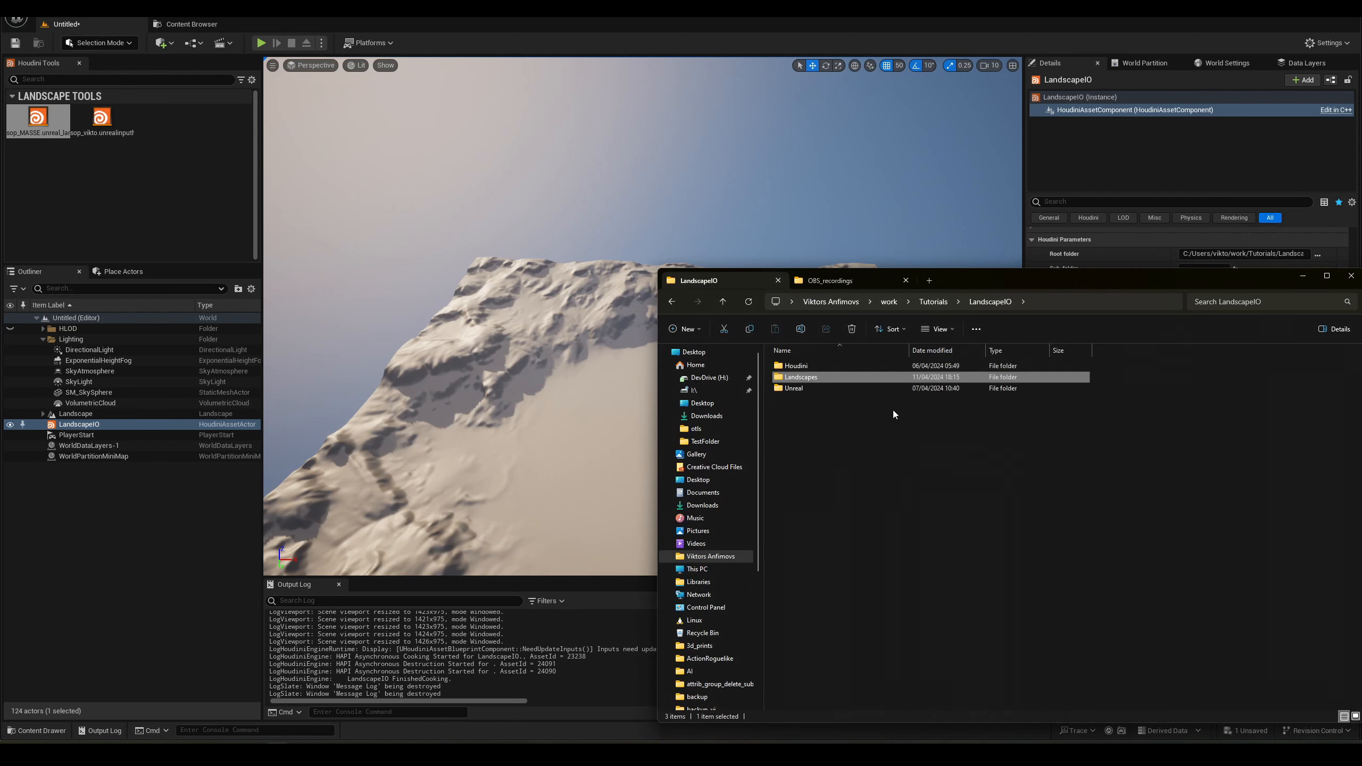
drag(1085, 279, 982, 269)
click(1030, 47)
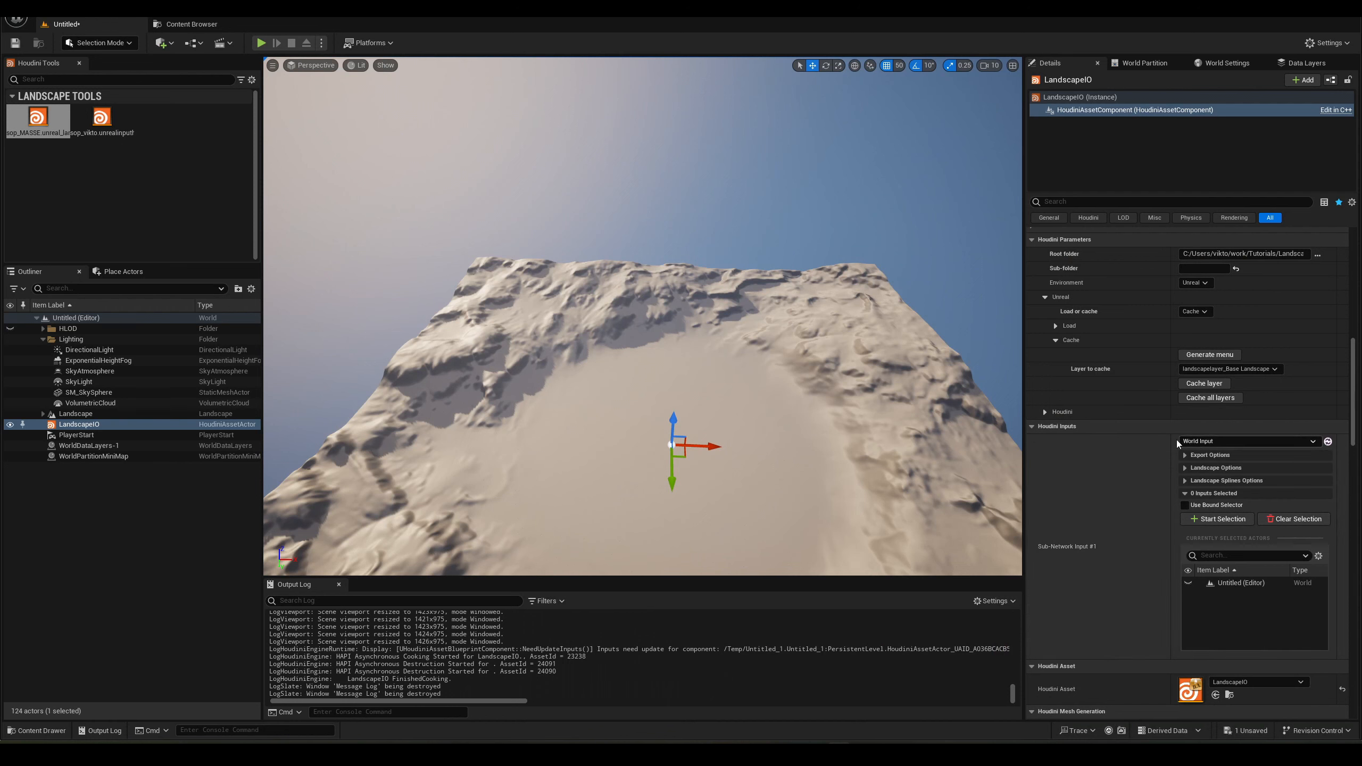
Keep LandscapeIO's input type as World Input and assign the Landscape actor as its selected input.
scroll(1262, 482, down, 3)
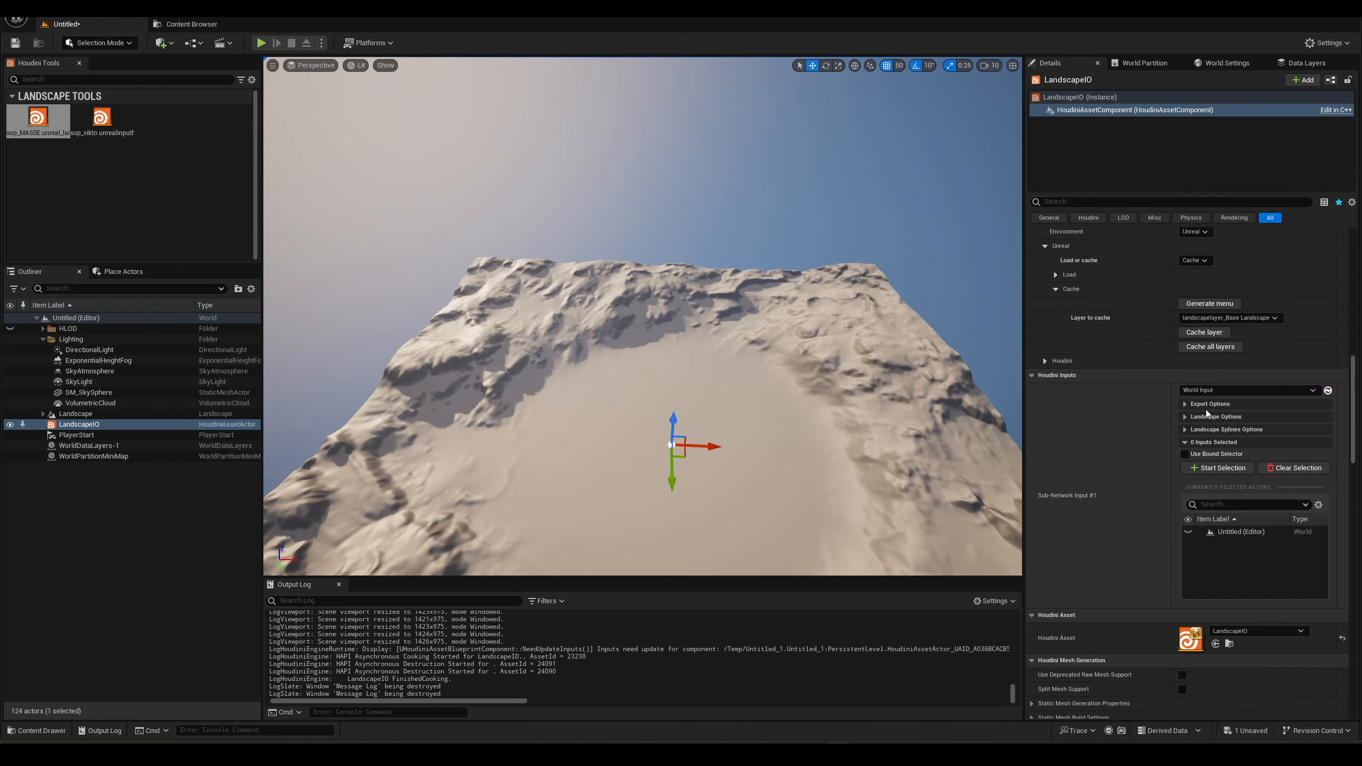
click(1223, 390)
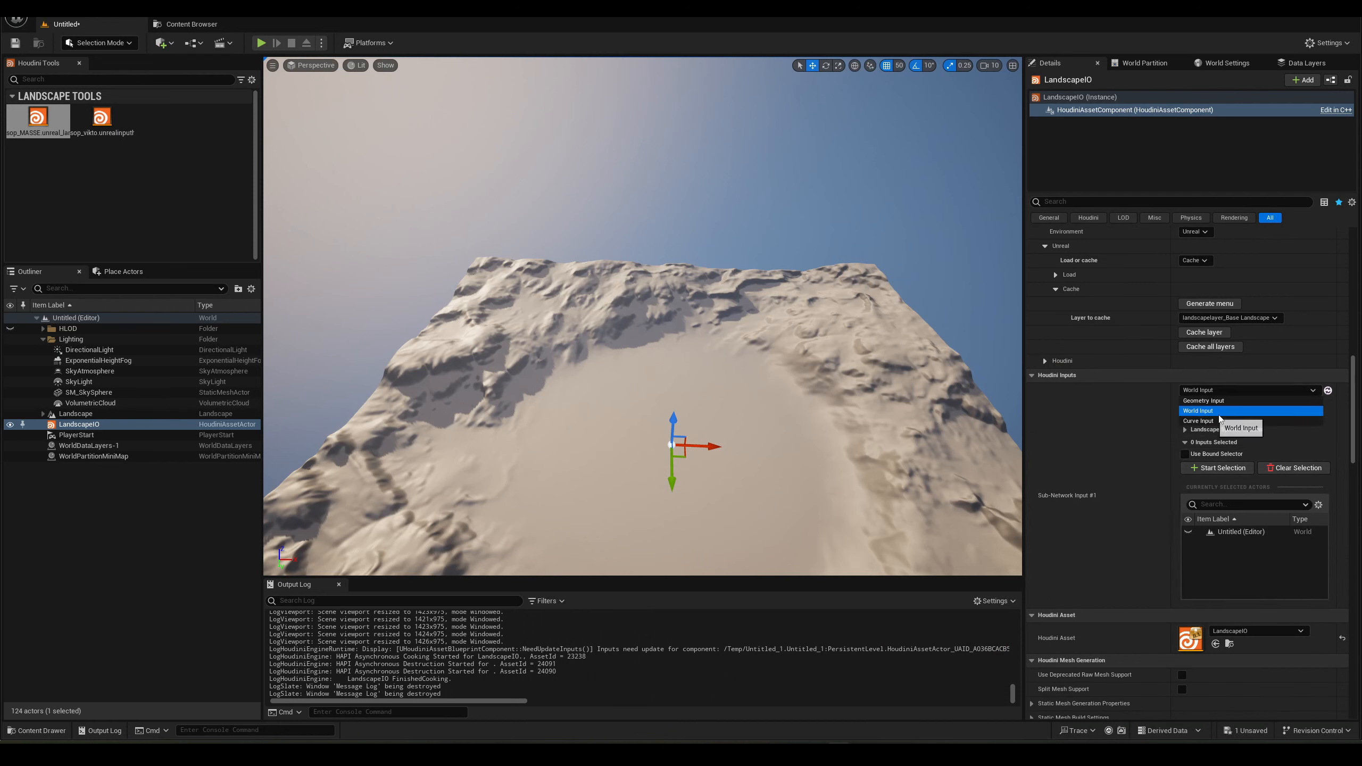
click(1228, 411)
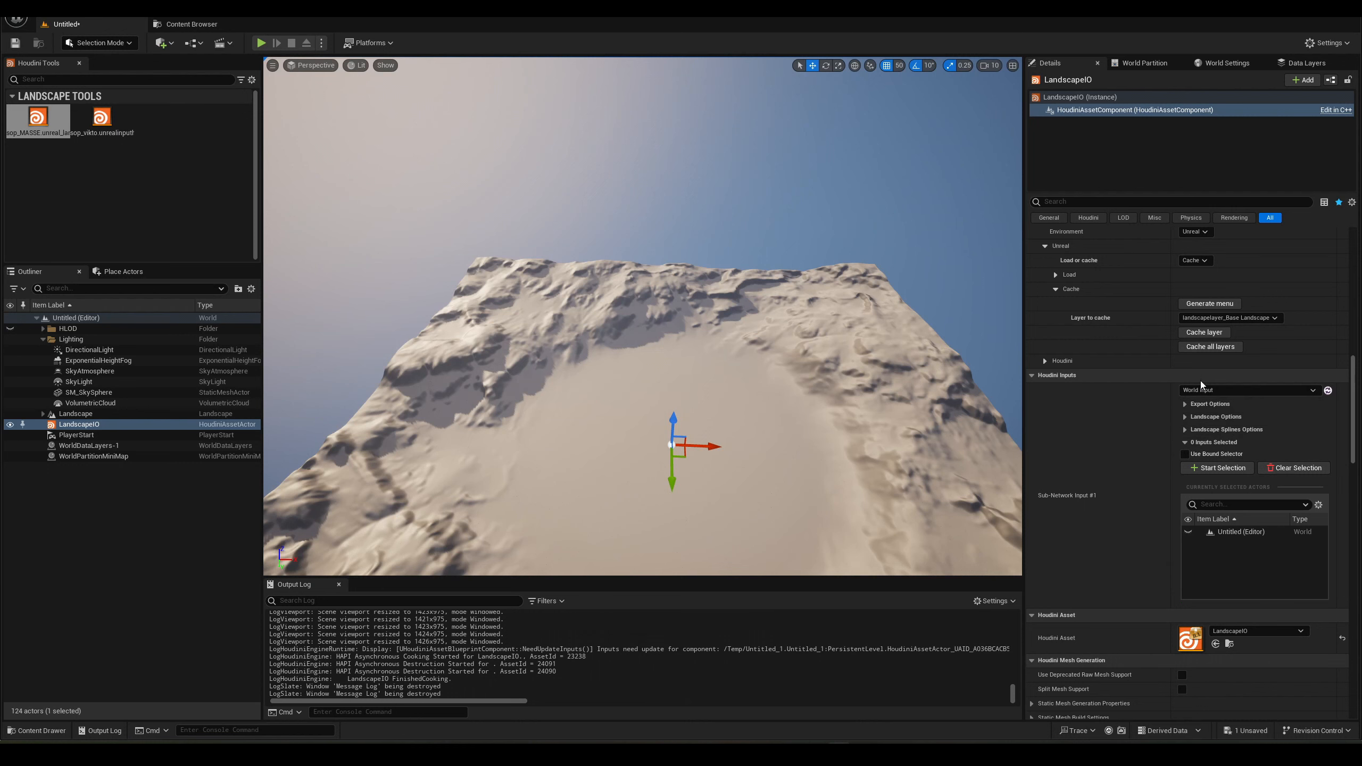
click(1217, 467)
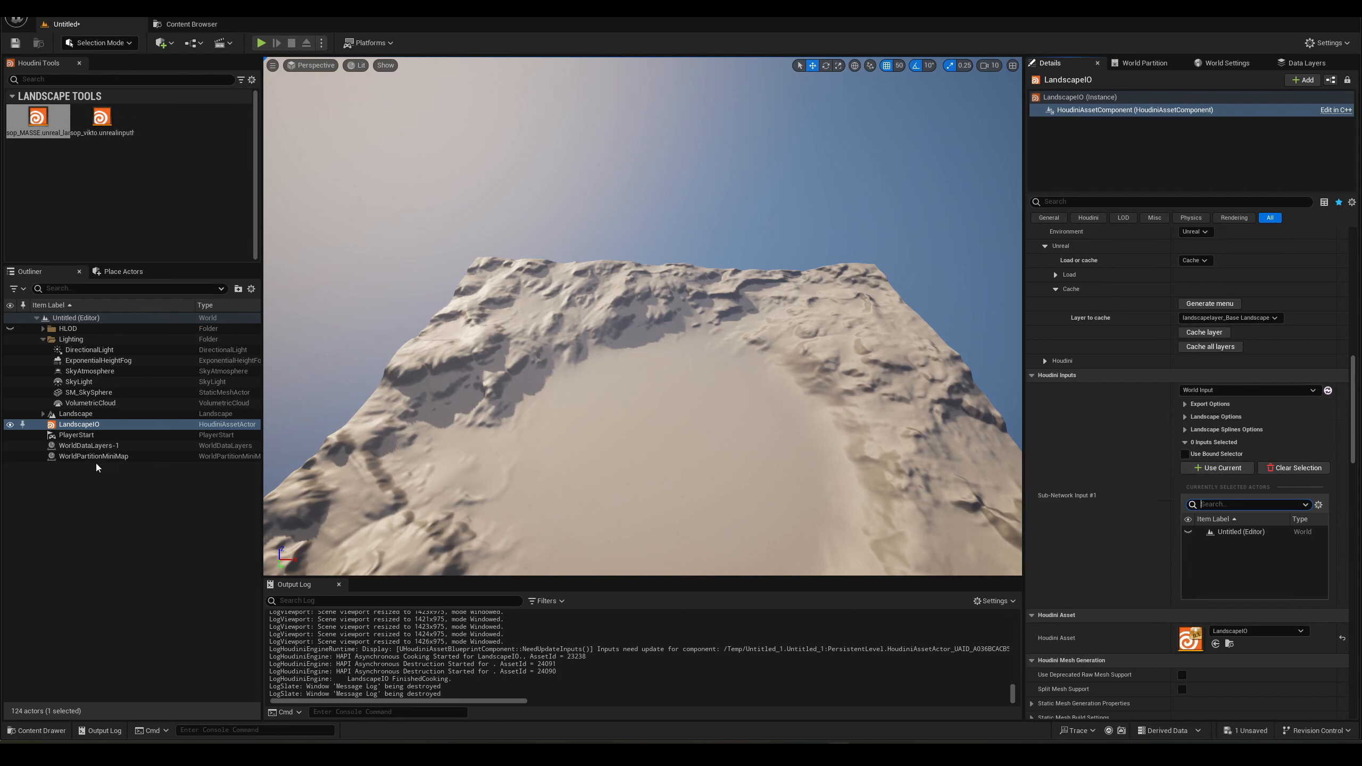
click(85, 414)
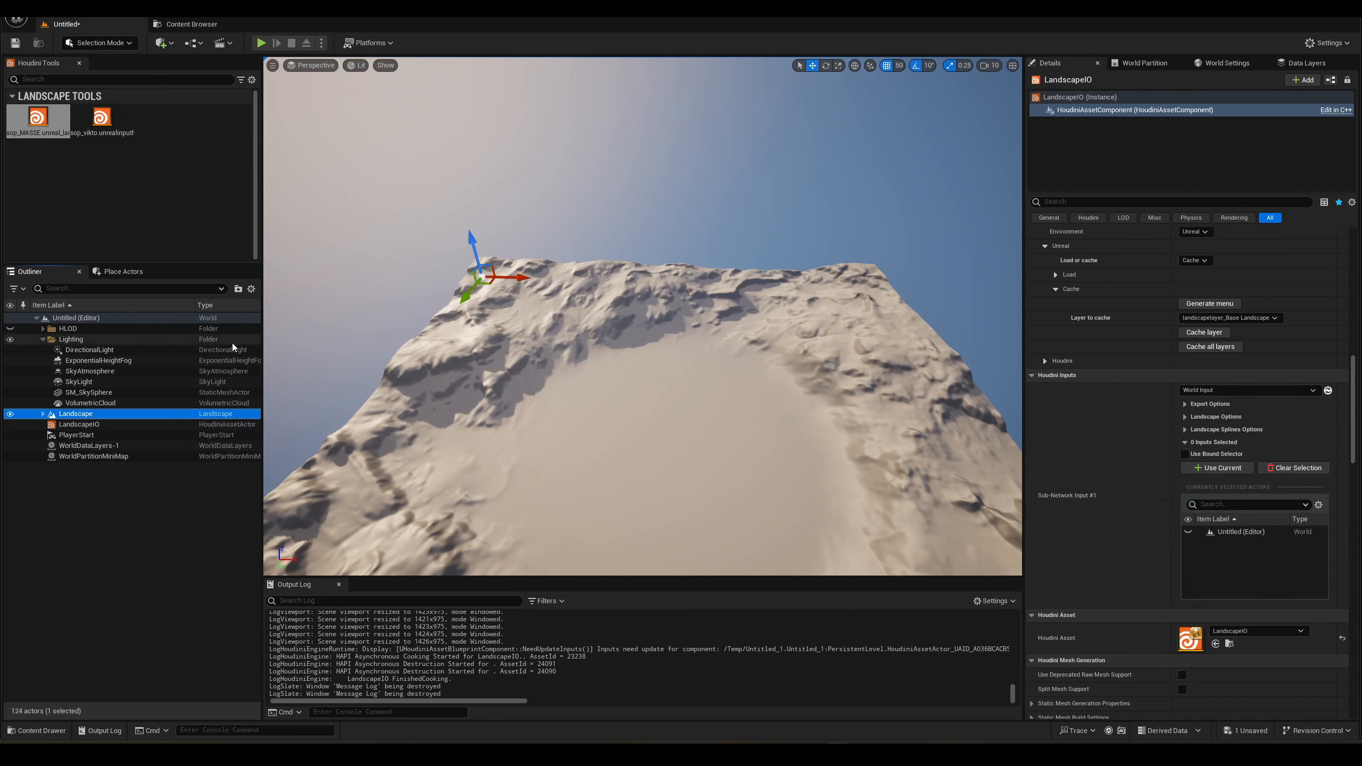
click(1228, 469)
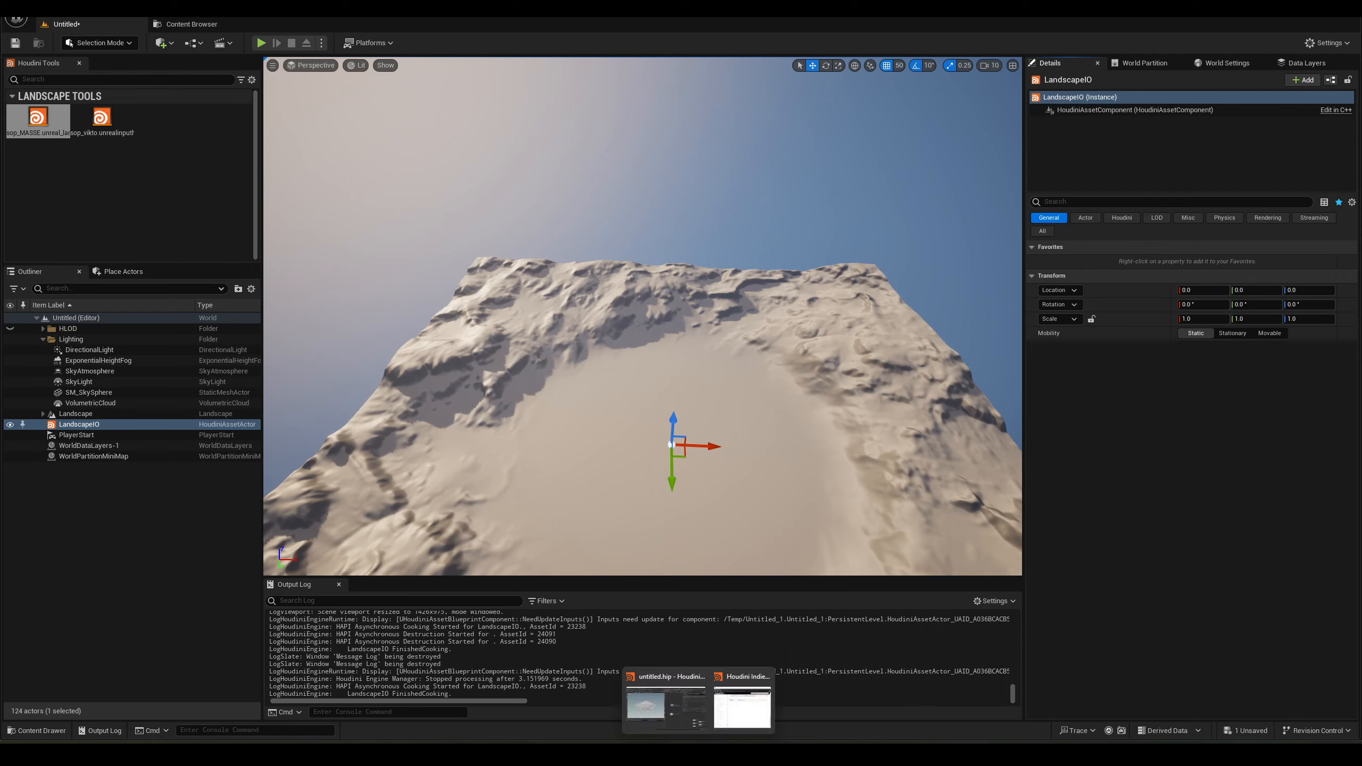
Switch to the Houdini session and examine the landscape heightfield received from Unreal Engine.
click(699, 715)
scroll(833, 499, down, 2)
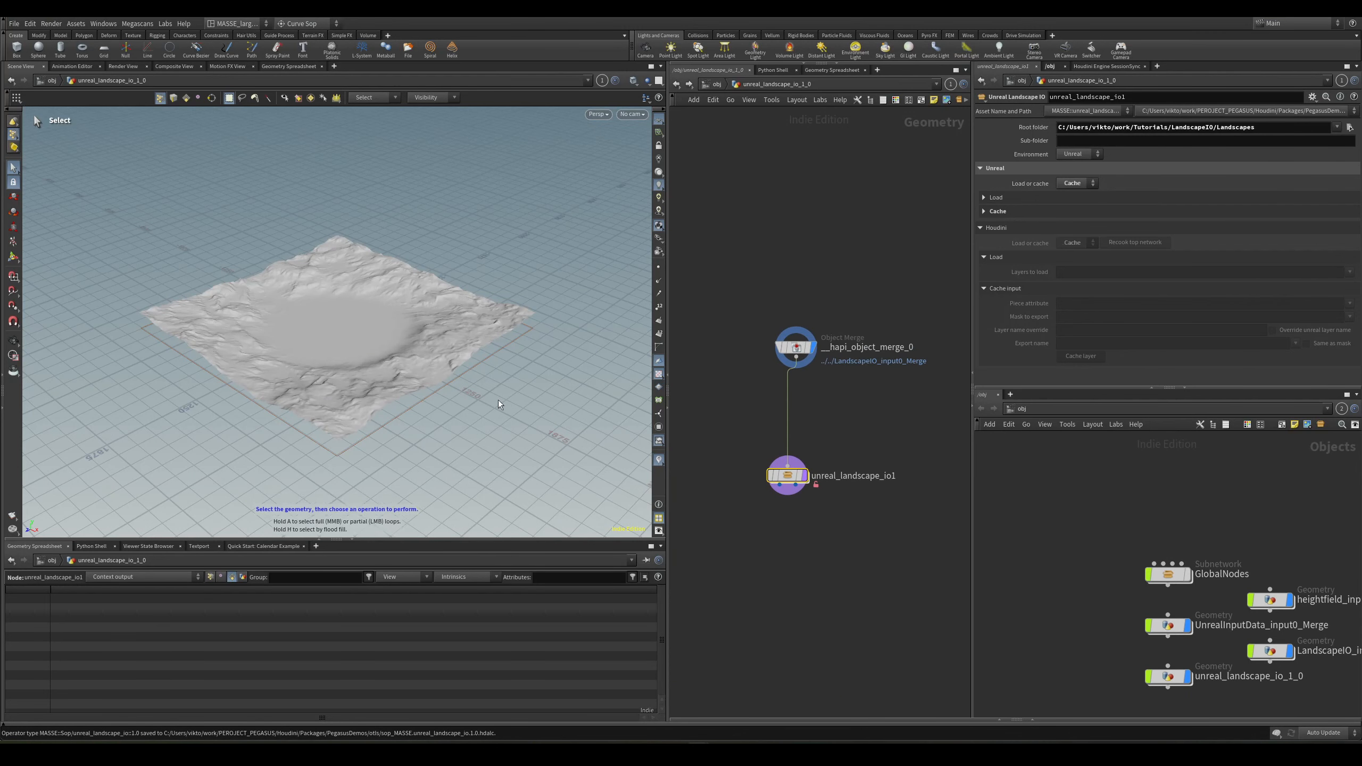
alt+drag(466, 378, 509, 424)
scroll(829, 427, up, 1)
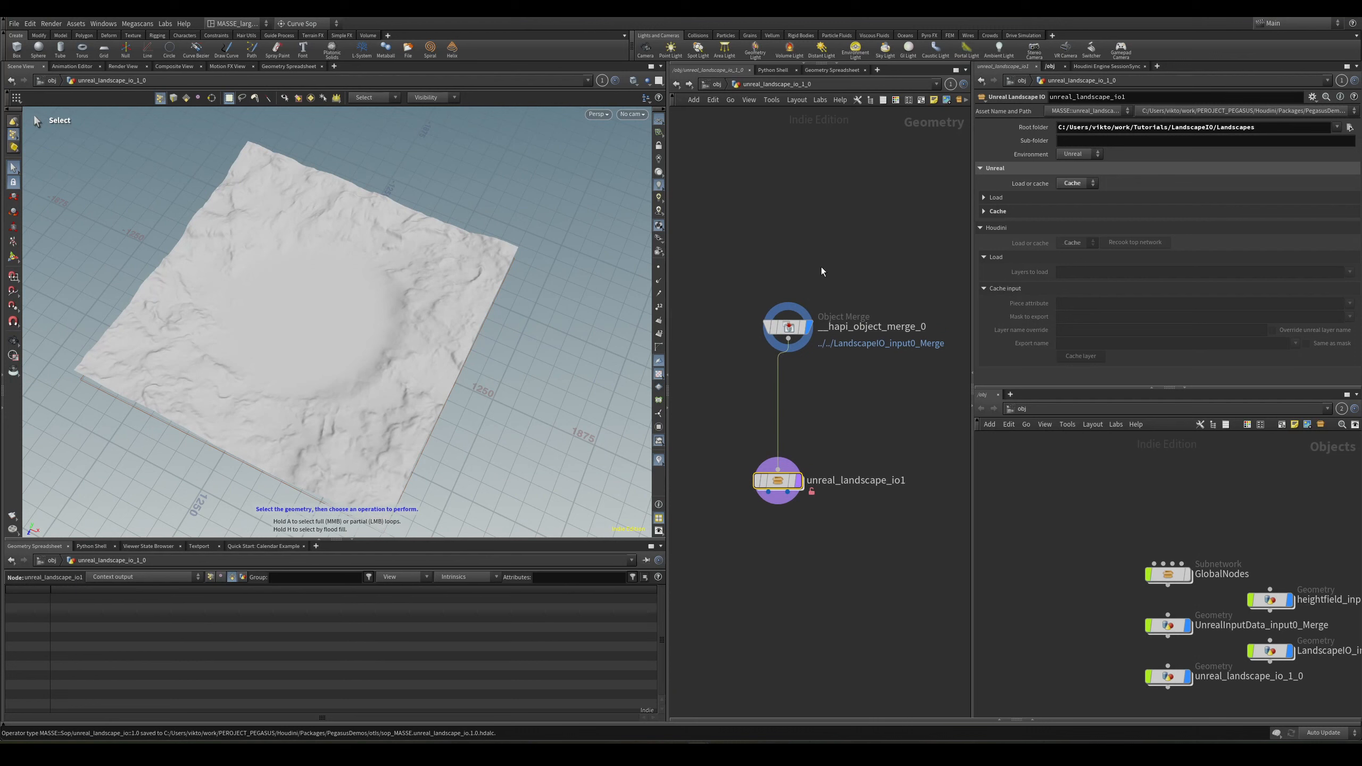
Align unreal_landscape_io1 under __hapi_object_merge_0 and compare the displayed output of the two nodes.
click(794, 326)
drag(777, 482, 793, 483)
click(813, 482)
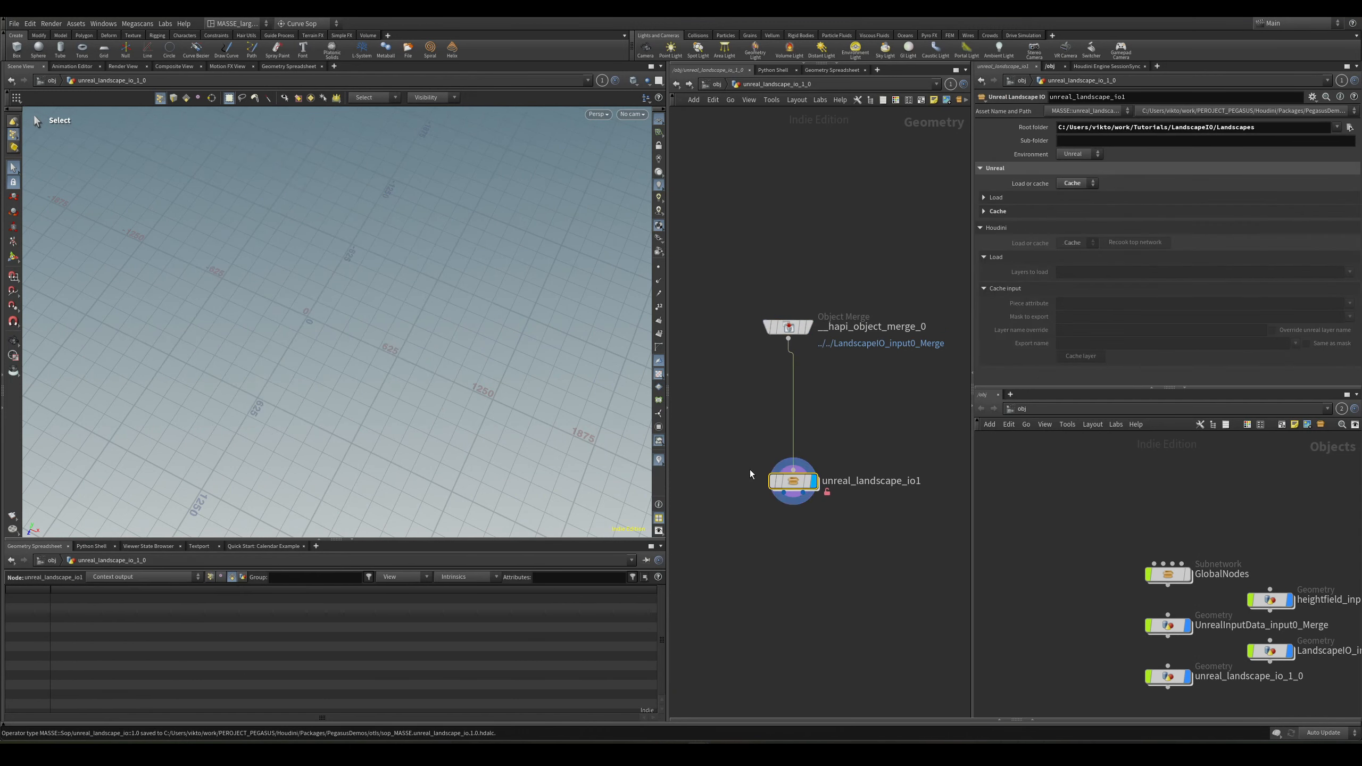
click(809, 327)
alt+drag(463, 392, 440, 397)
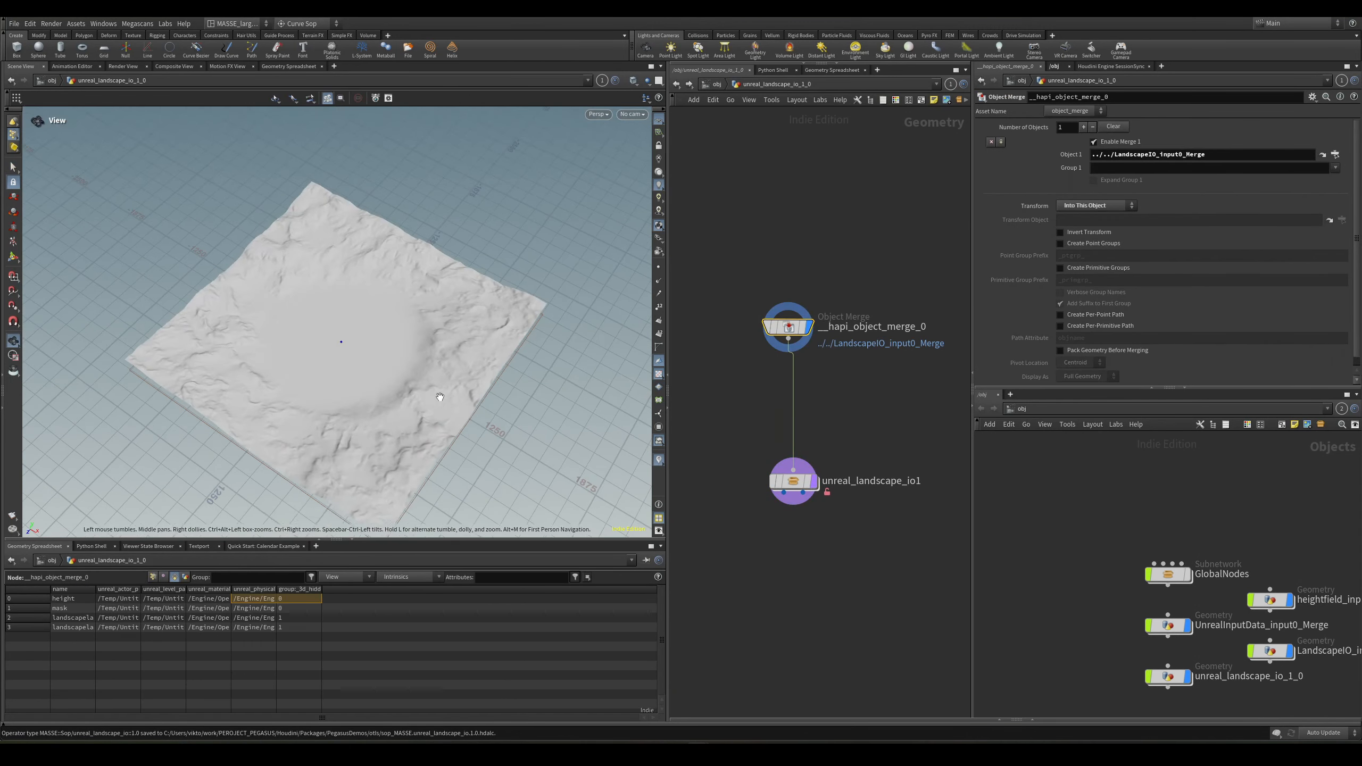
click(814, 482)
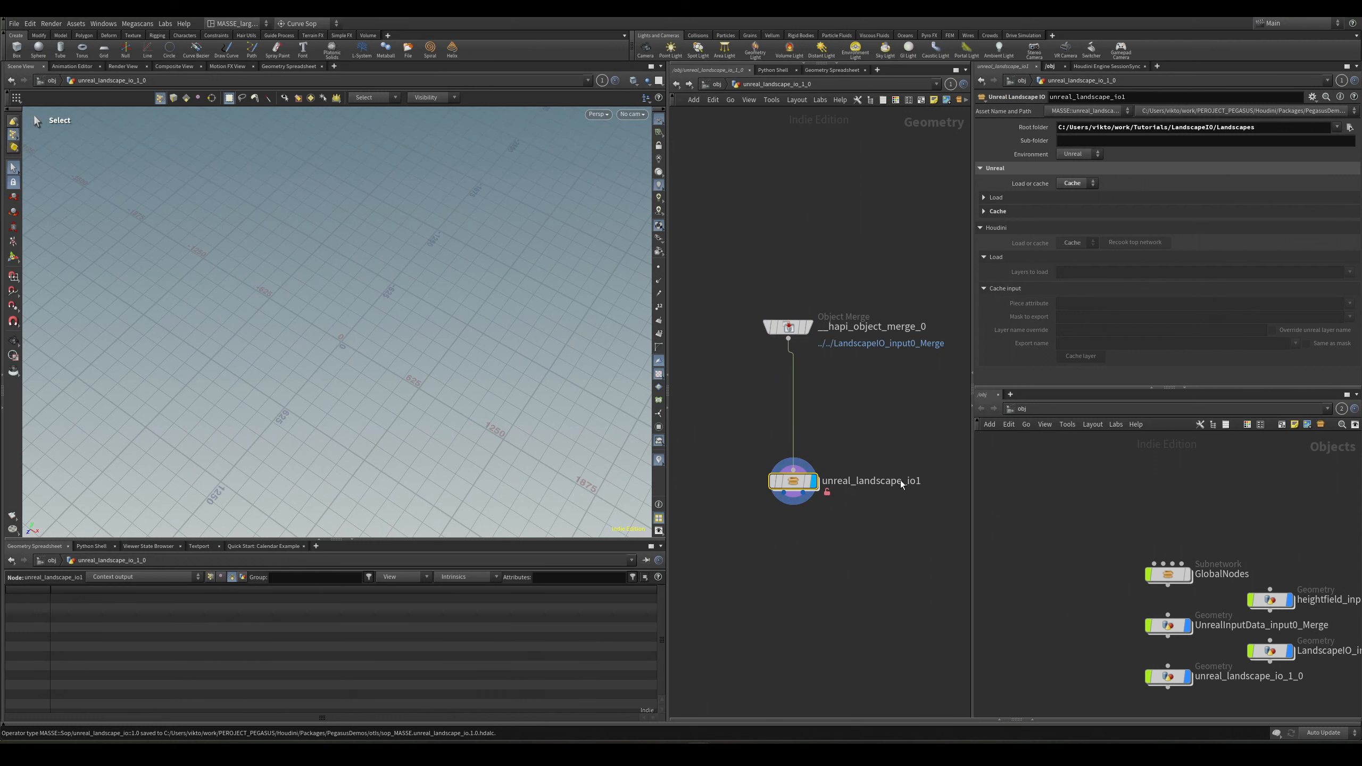
Widen the network editor, move unreal_landscape_io1 closer to __hapi_object_merge_0, and leave unreal_landscape_io1 displayed.
scroll(820, 507, up, 2)
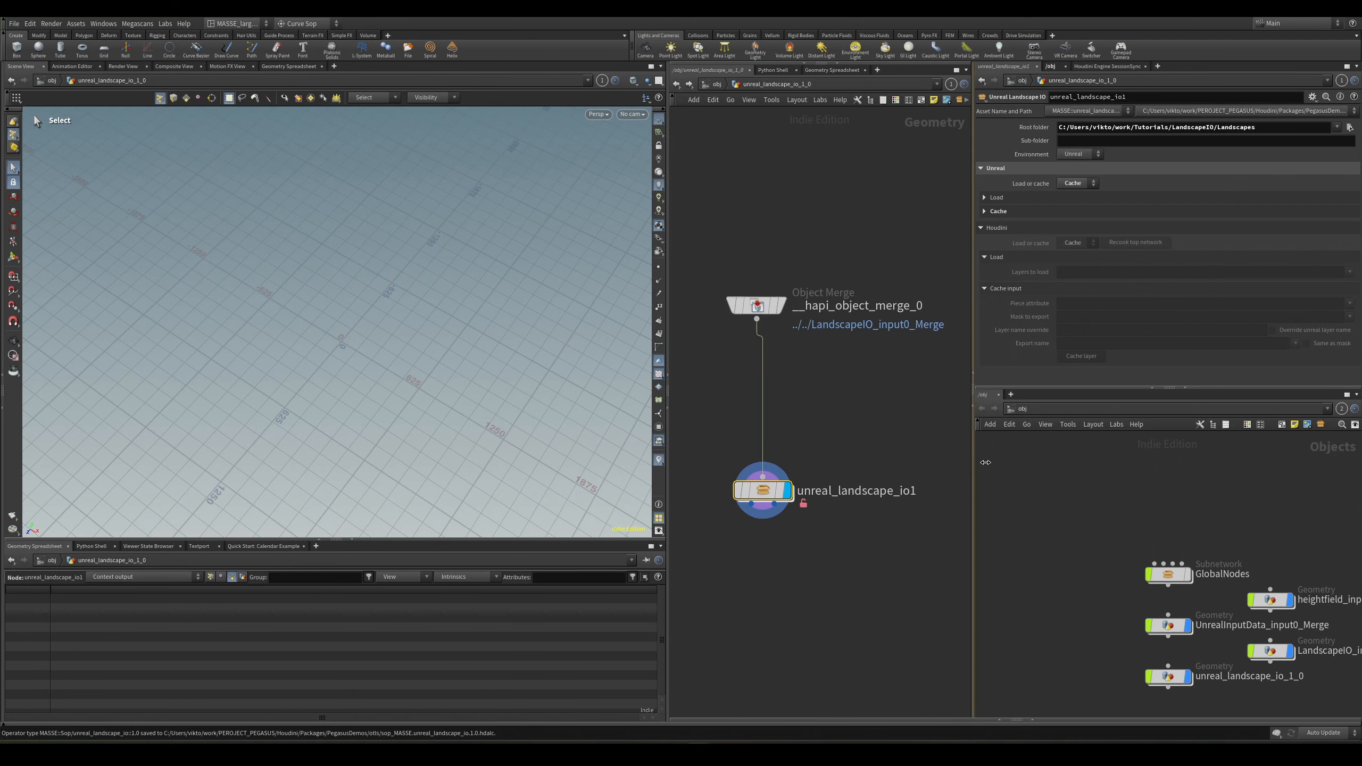
drag(970, 465, 1075, 450)
drag(670, 442, 524, 447)
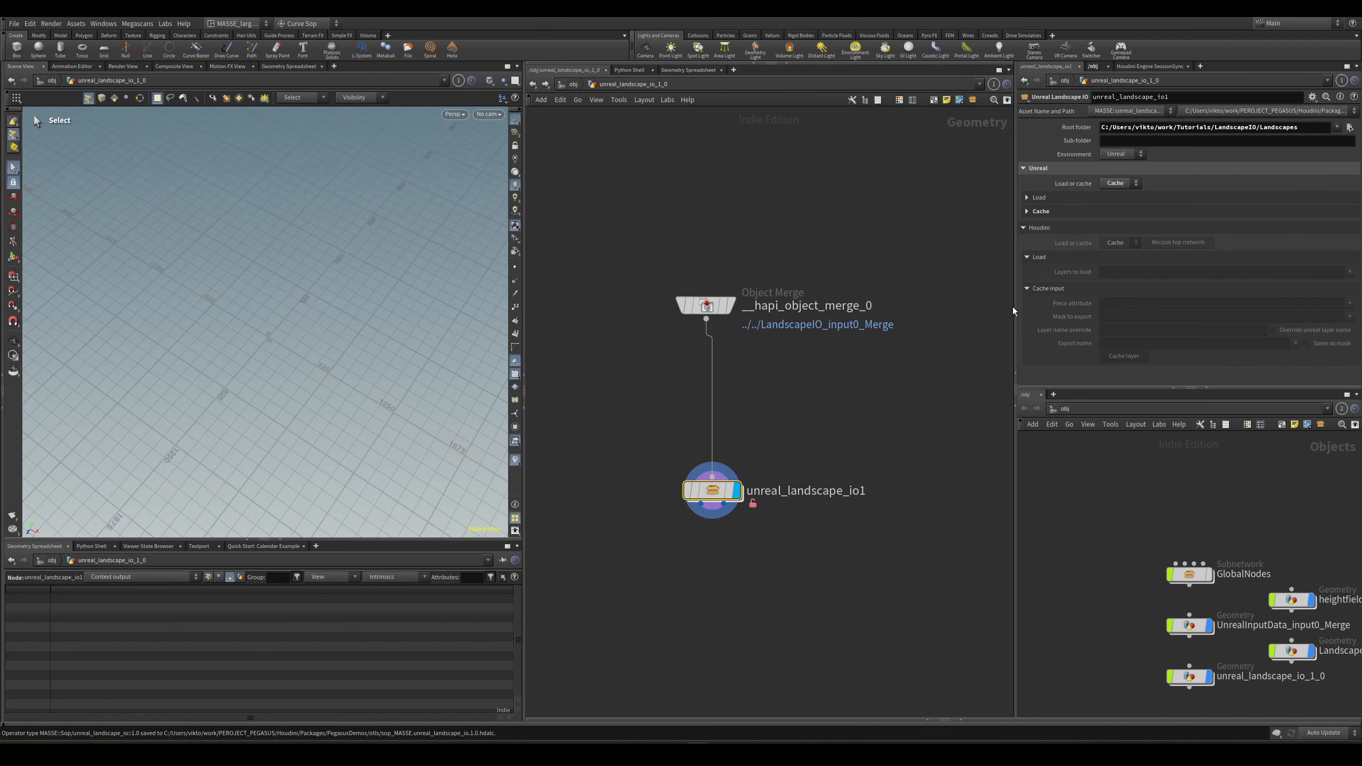
drag(1015, 312, 991, 311)
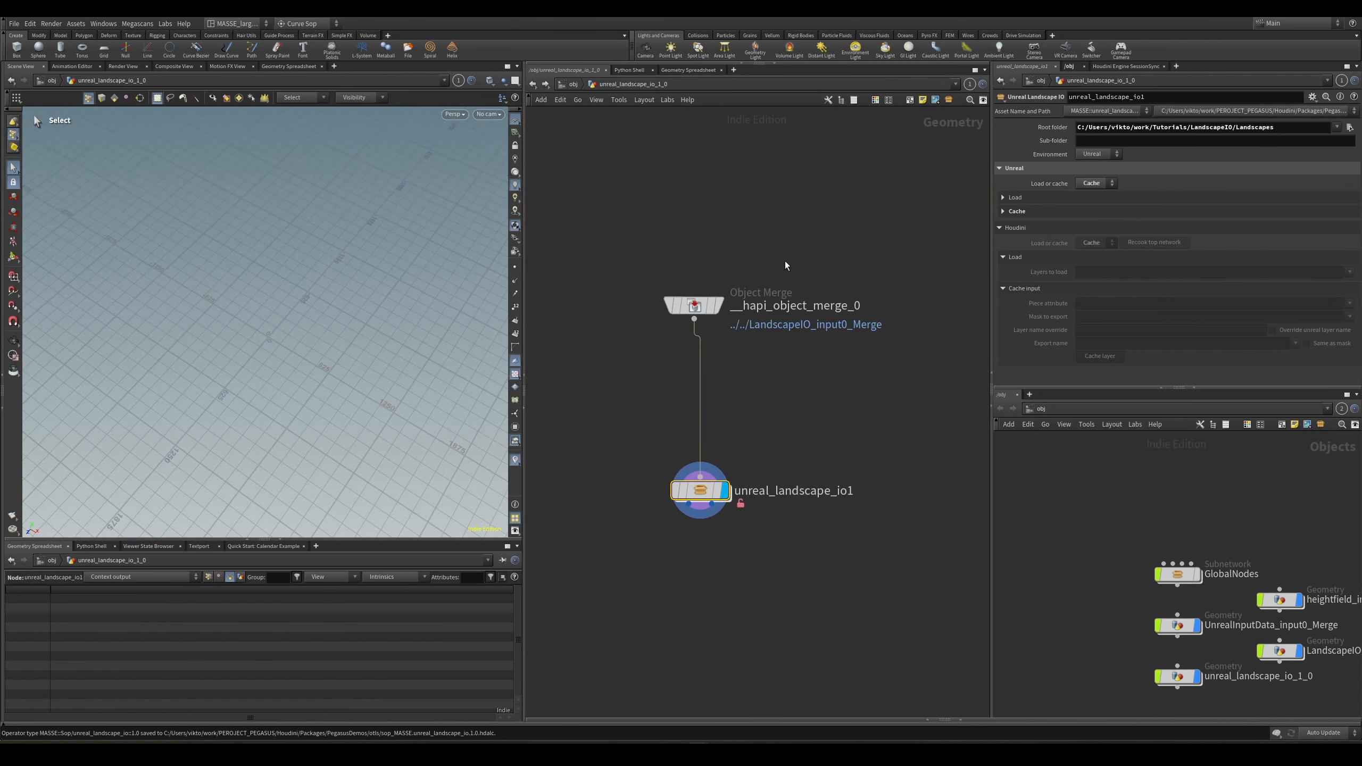
click(718, 306)
drag(766, 440, 711, 456)
click(725, 491)
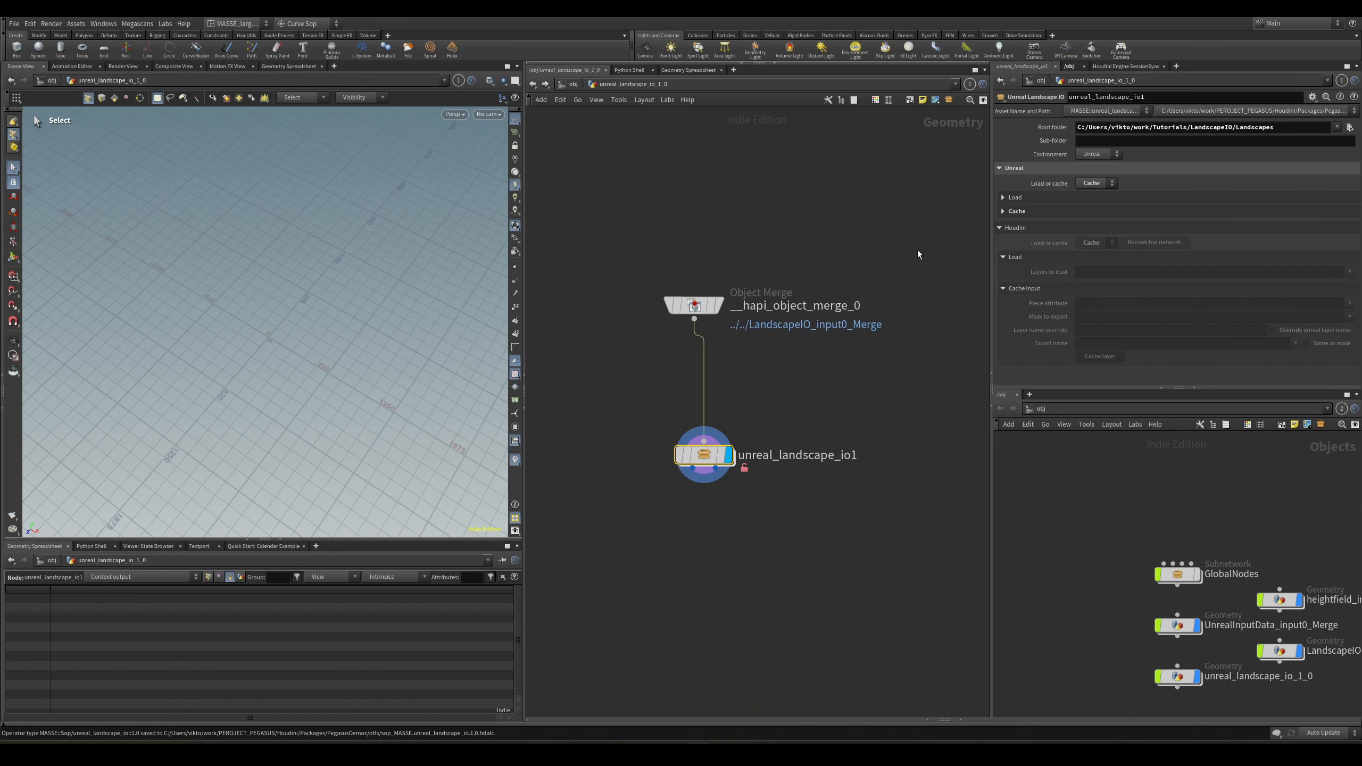
Return to Unreal Engine and show the Houdini parameters of LandscapeIO's HoudiniAssetComponent.
click(839, 753)
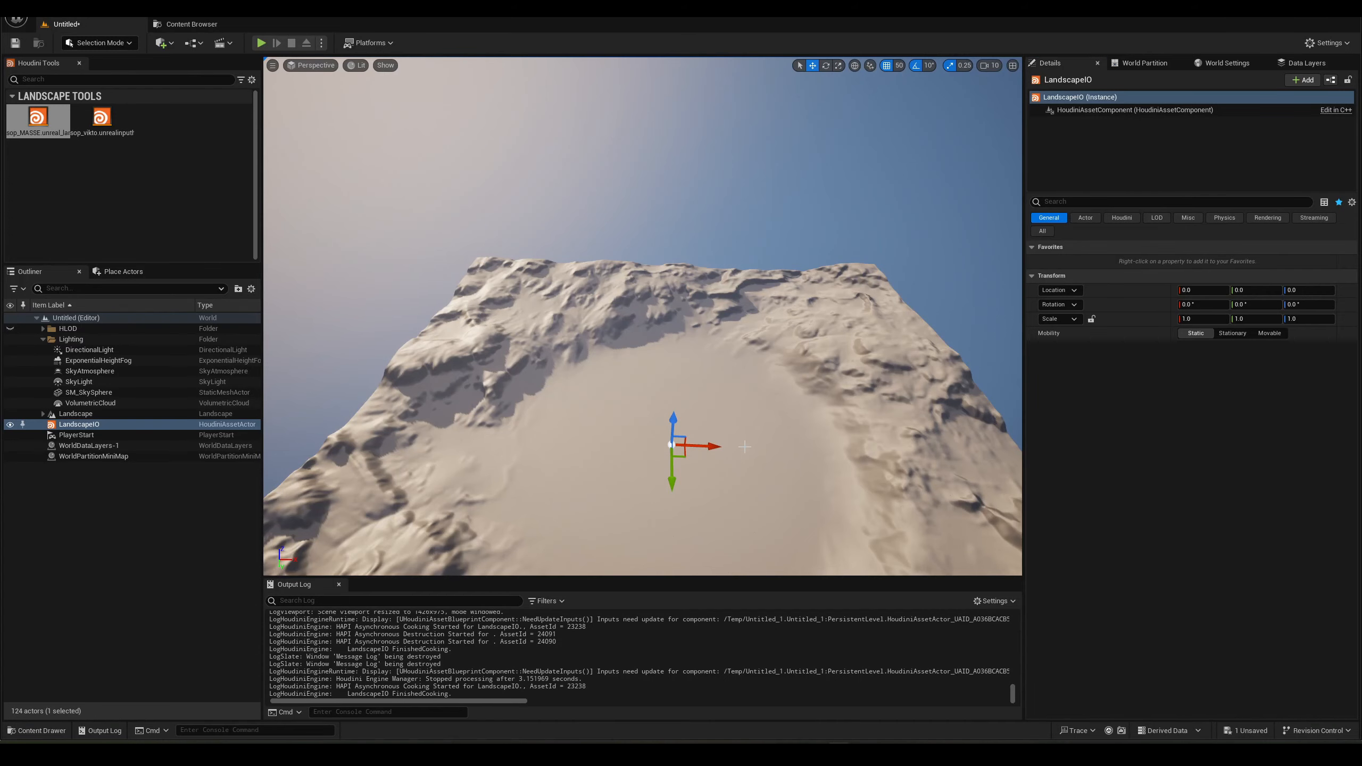
click(81, 414)
click(80, 425)
click(1105, 109)
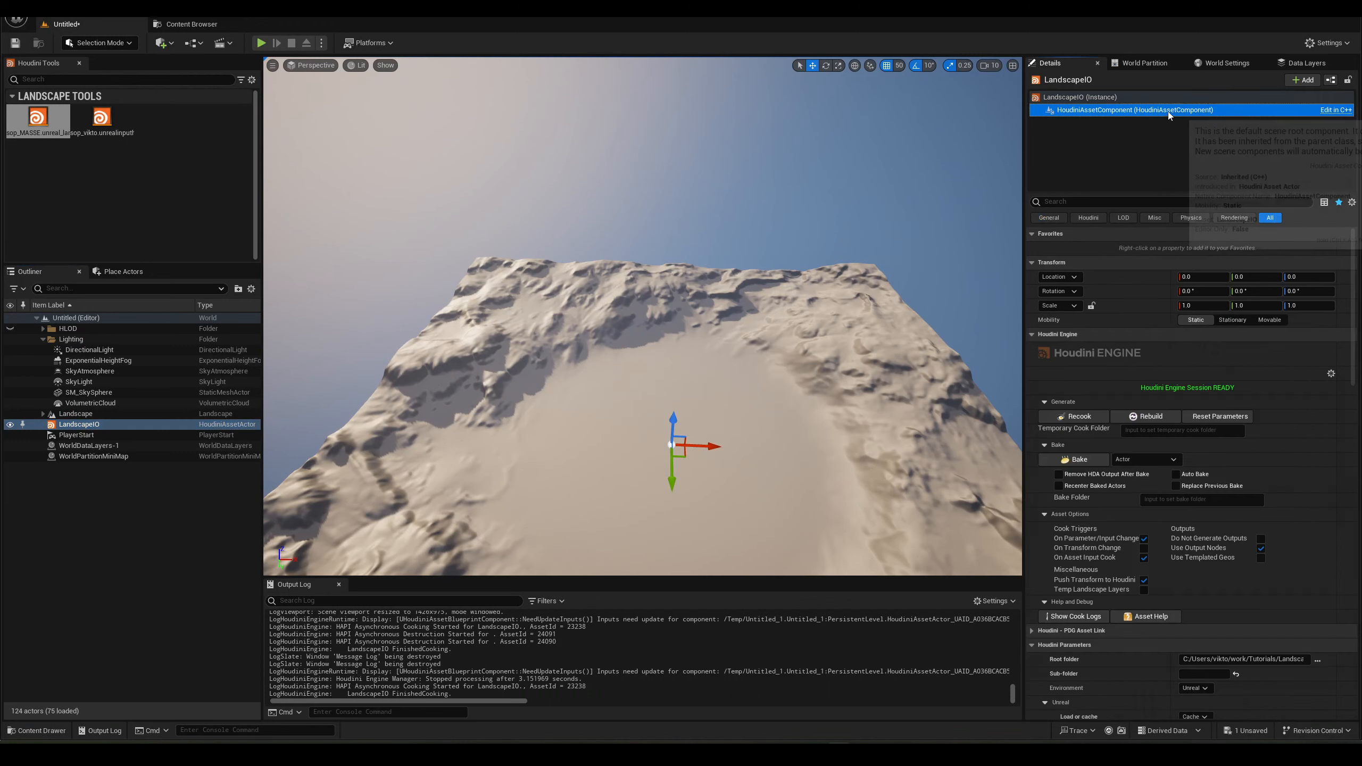
scroll(1288, 501, down, 5)
scroll(1280, 511, down, 2)
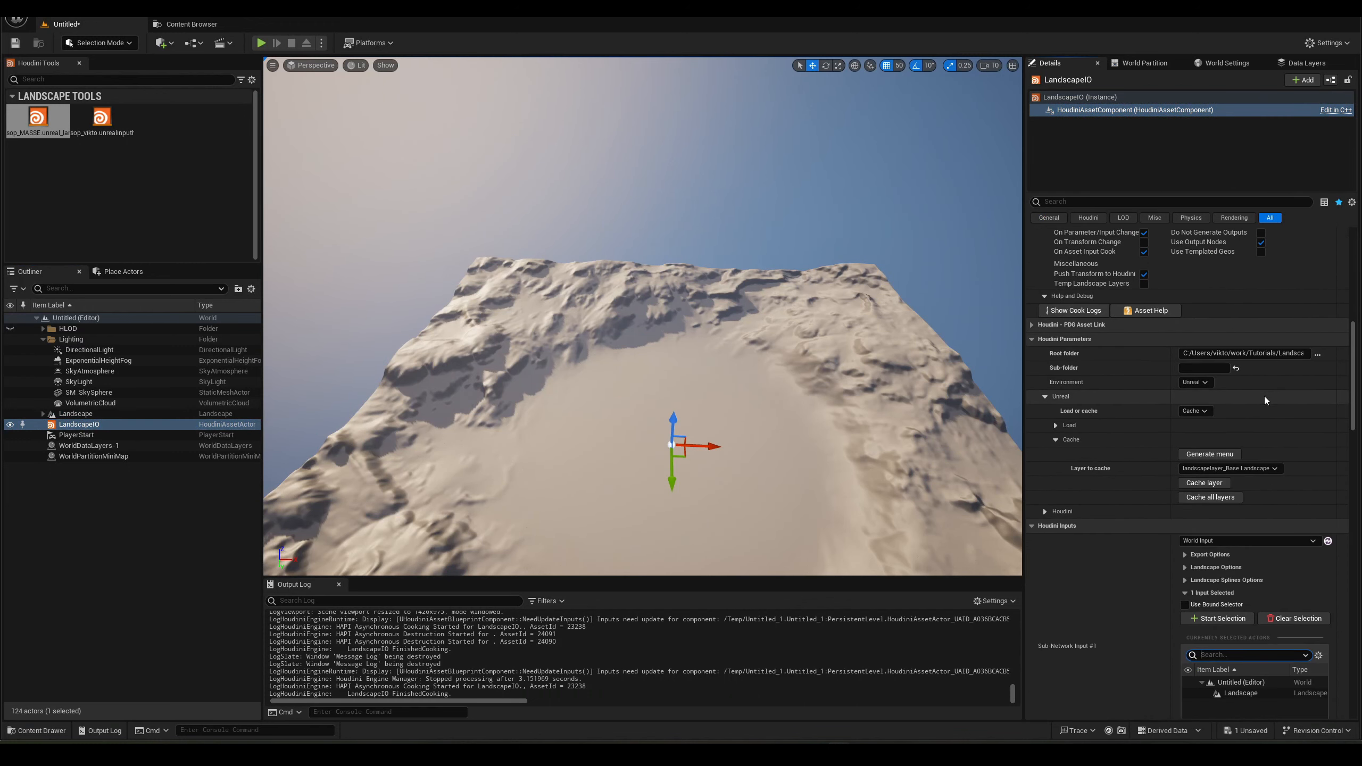
scroll(1175, 630, down, 2)
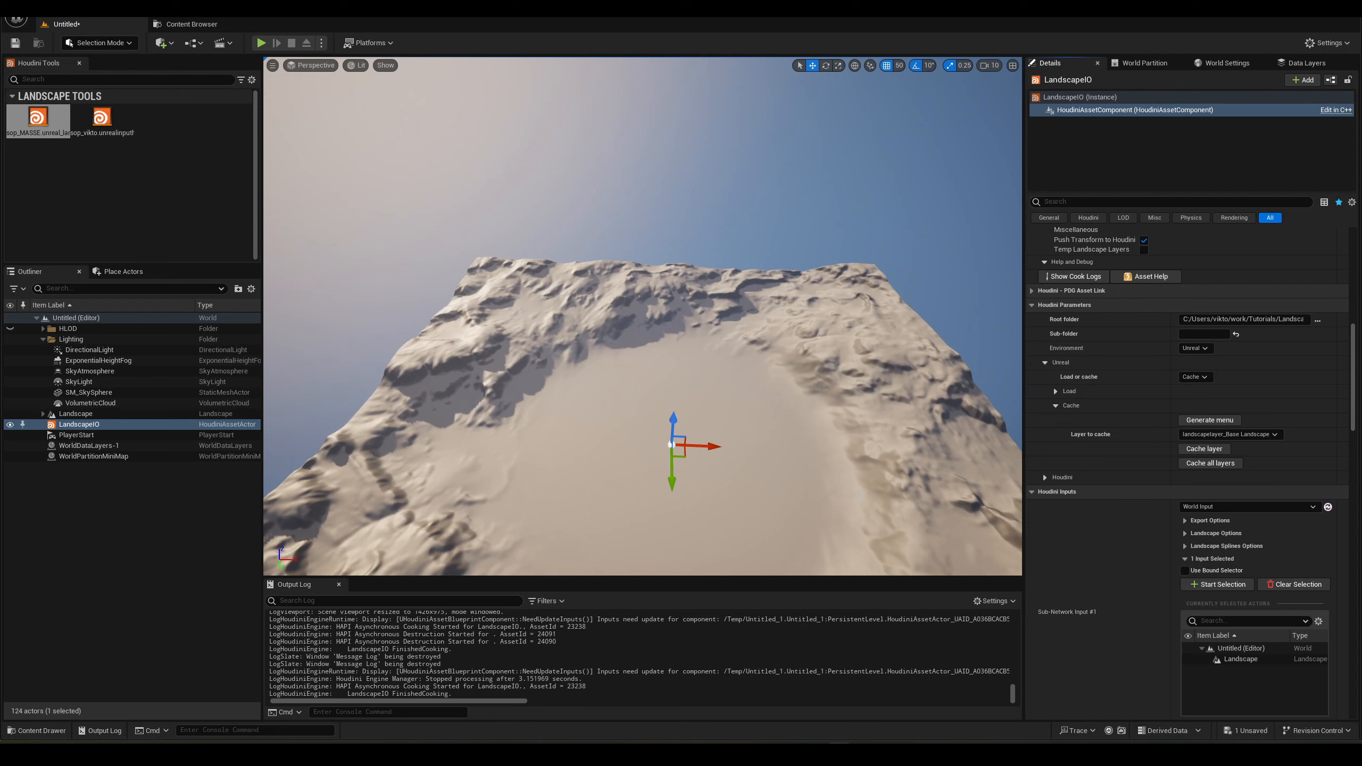
Review LandscapeIO's Load or cache options, keep Cache chosen, and expand the Cache settings.
click(1070, 405)
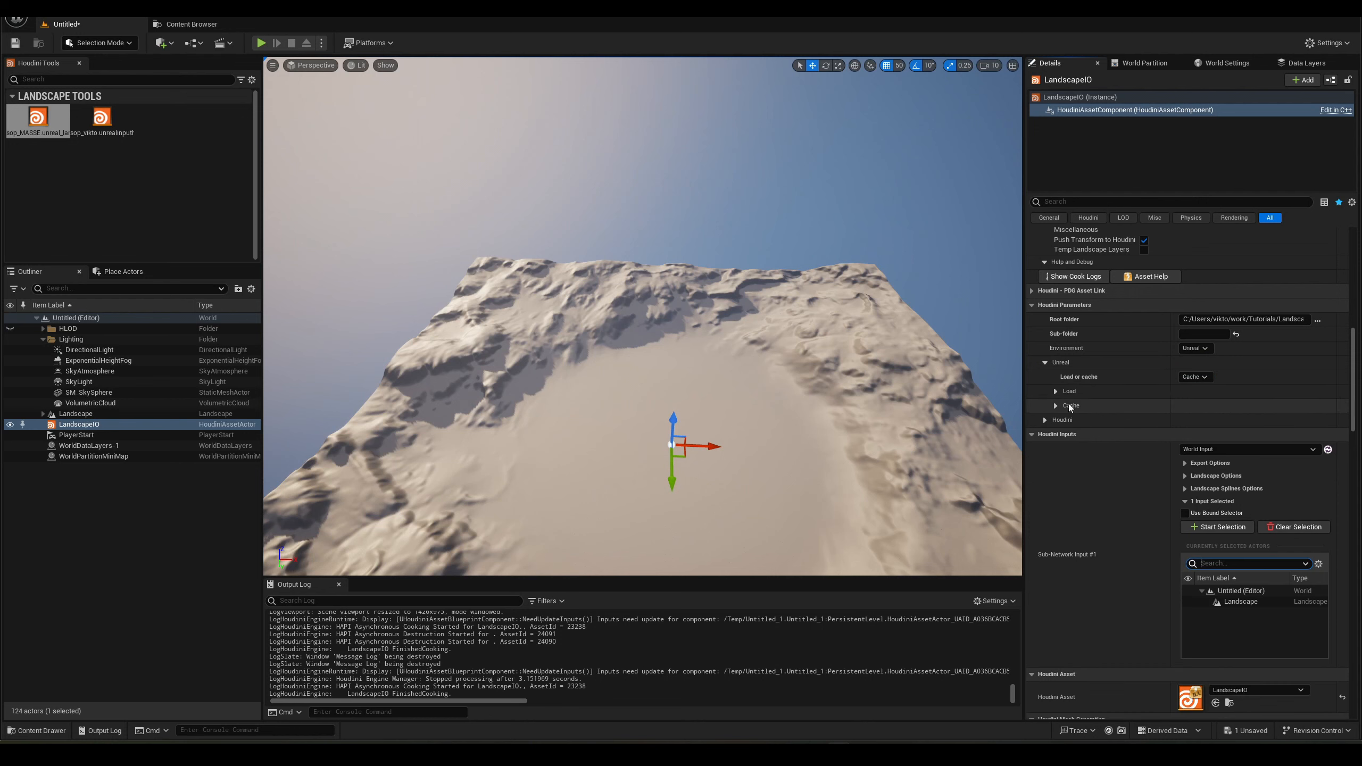
click(1197, 378)
click(1207, 376)
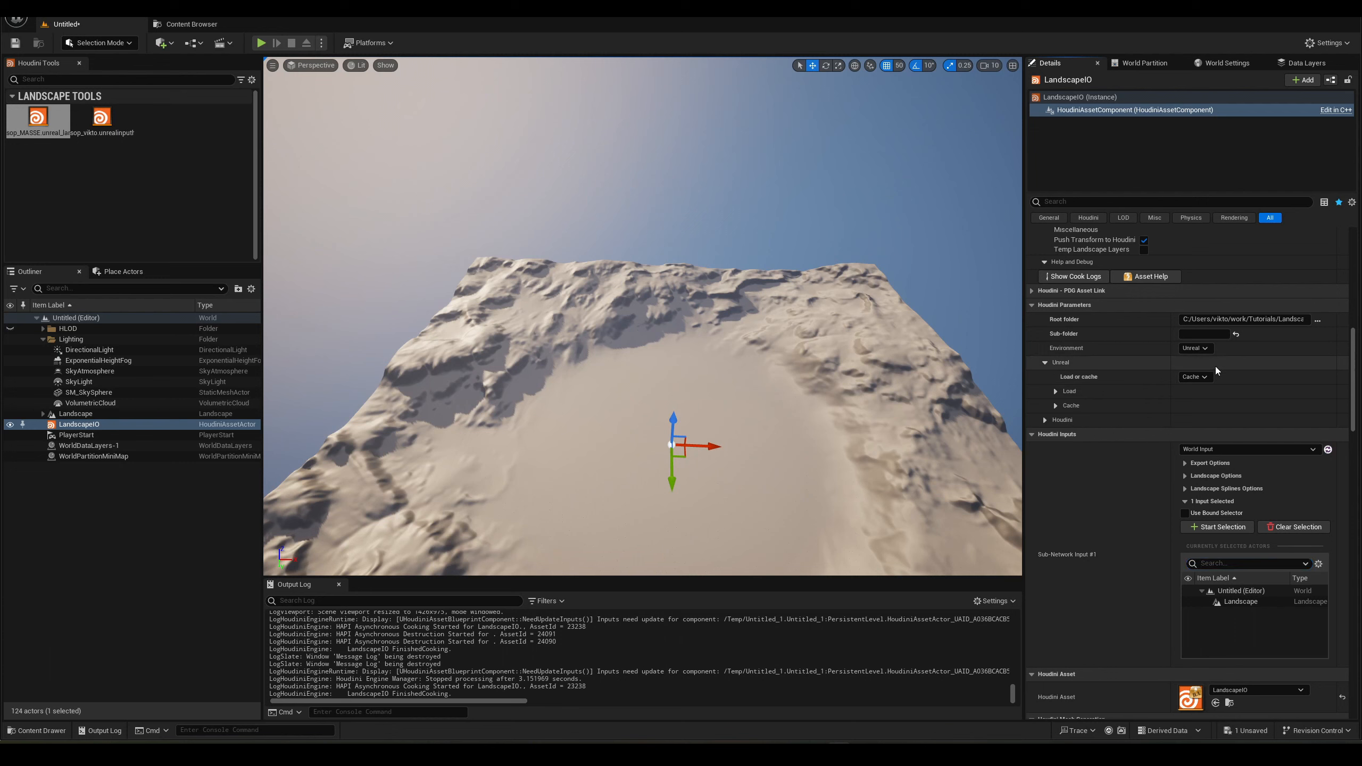
click(1195, 377)
click(1193, 399)
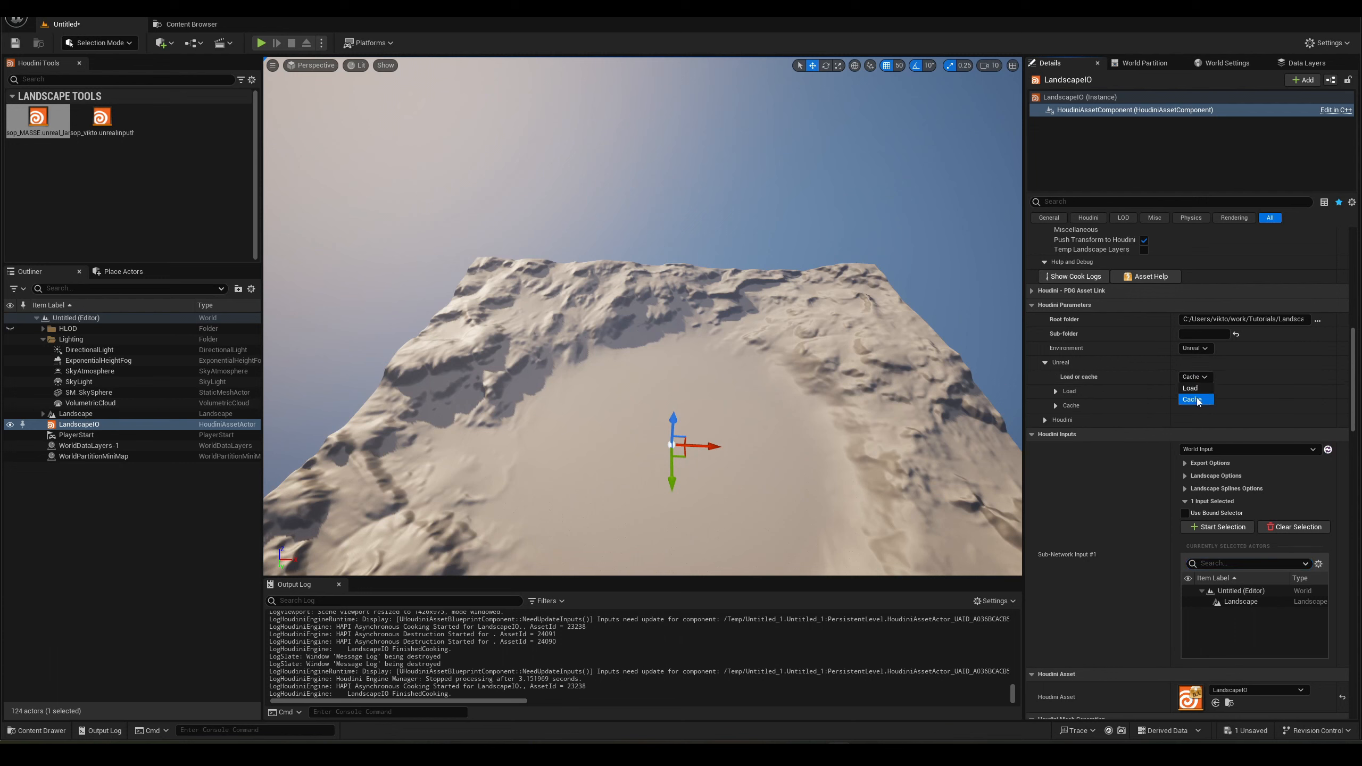
click(1056, 405)
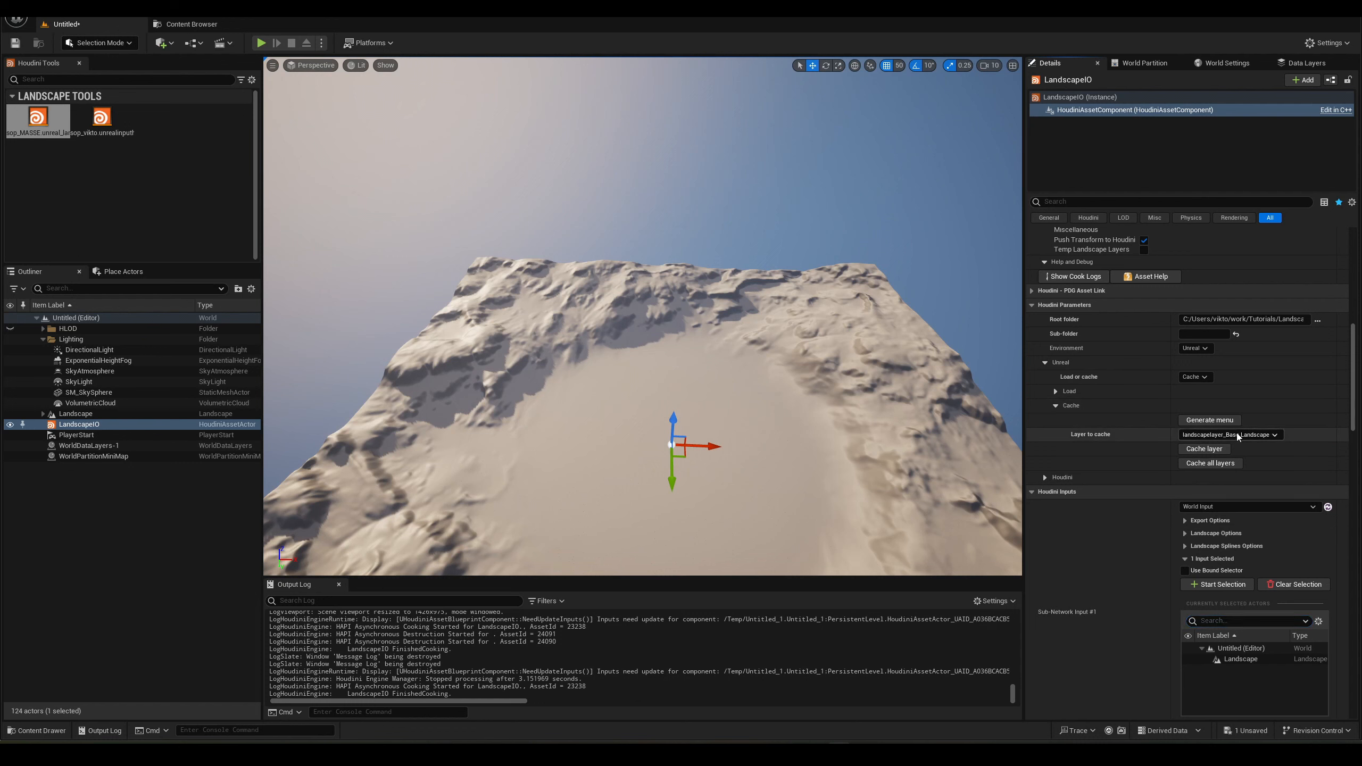
Switch Layer to cache to landscapelayer_Flat Middle and back to landscapelayer_Base Landscape.
click(1257, 436)
click(1262, 456)
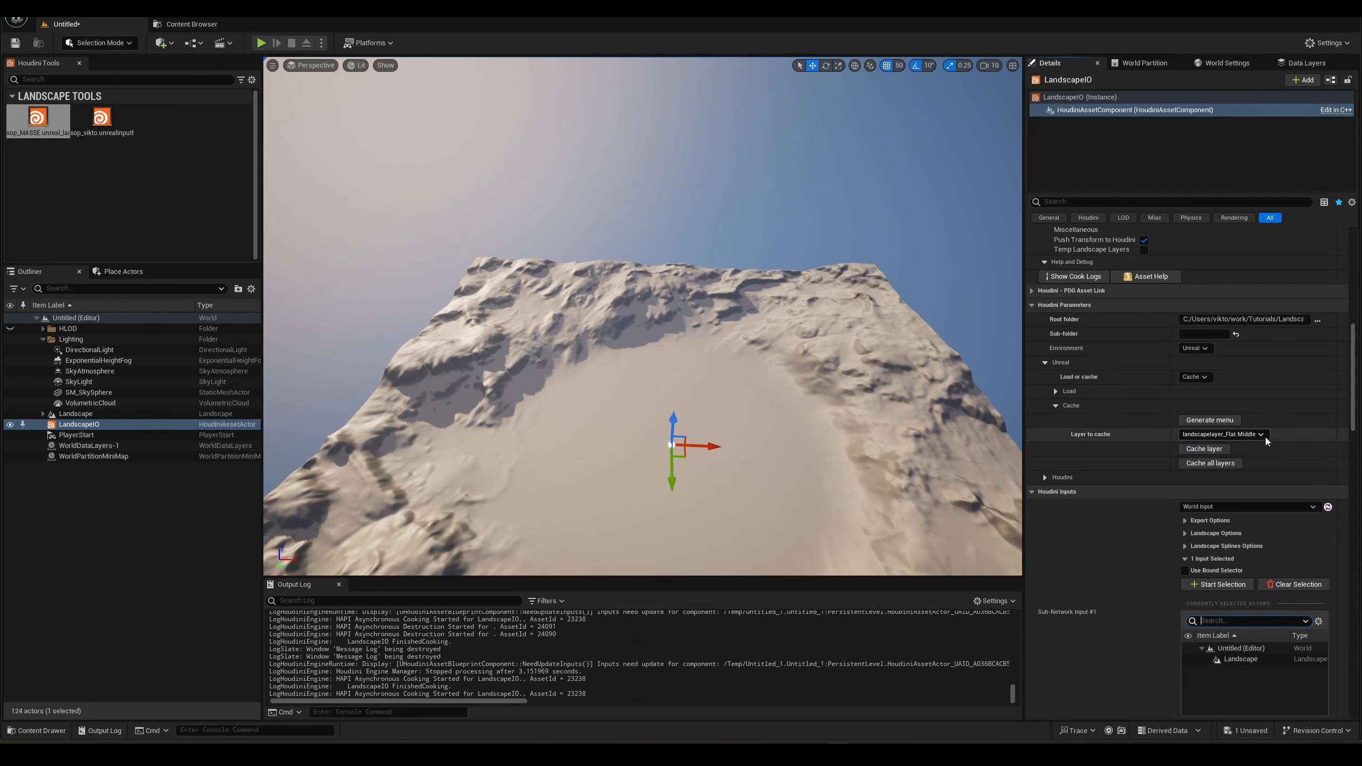
click(1256, 435)
click(1256, 447)
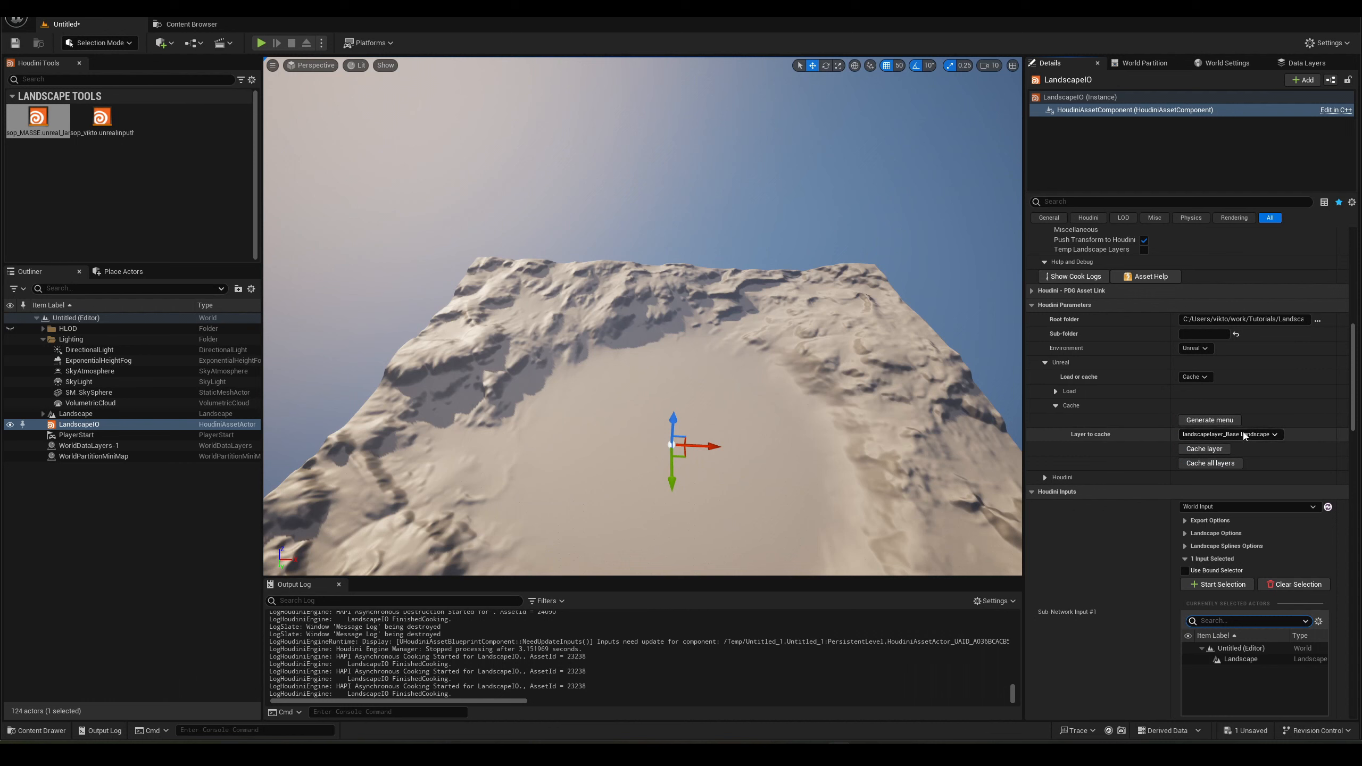
Review the available layers to cache and keep landscapelayer_Base Landscape chosen.
click(1256, 435)
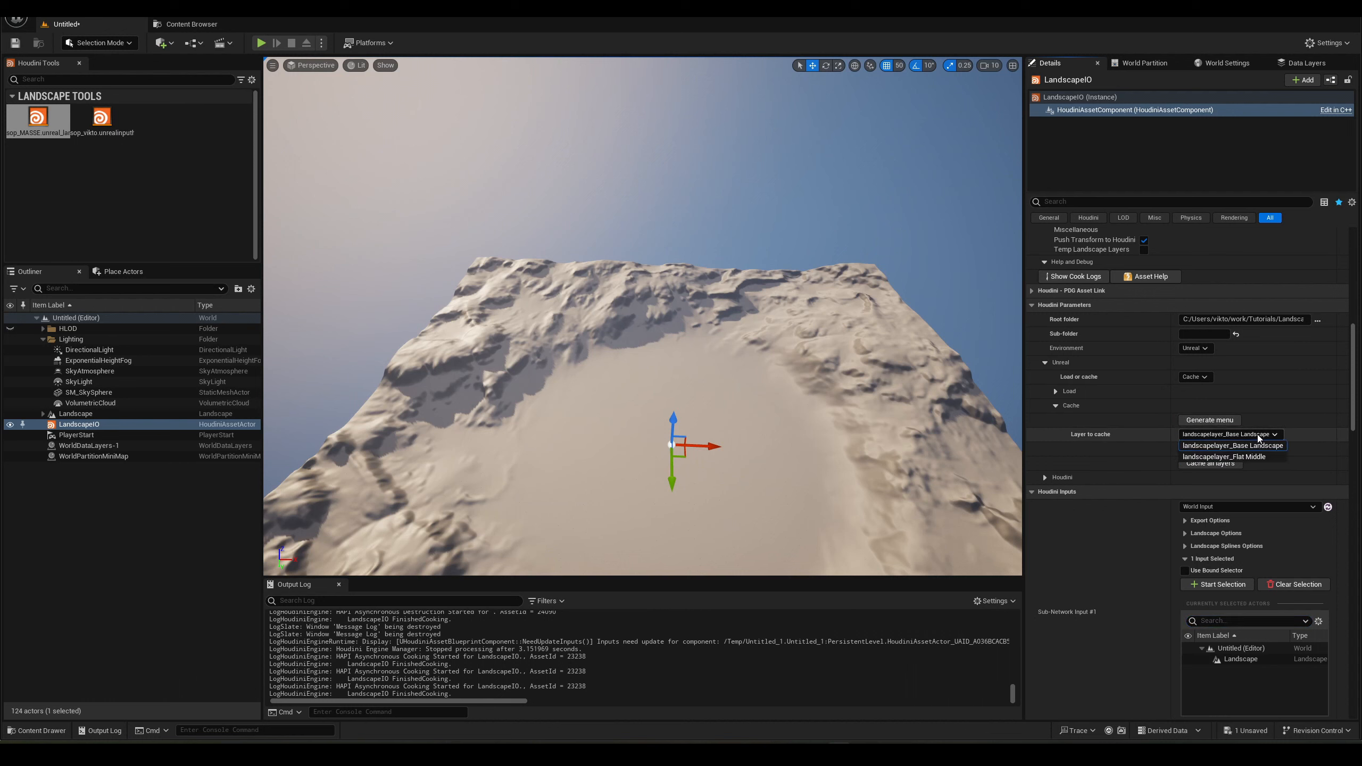
click(1256, 445)
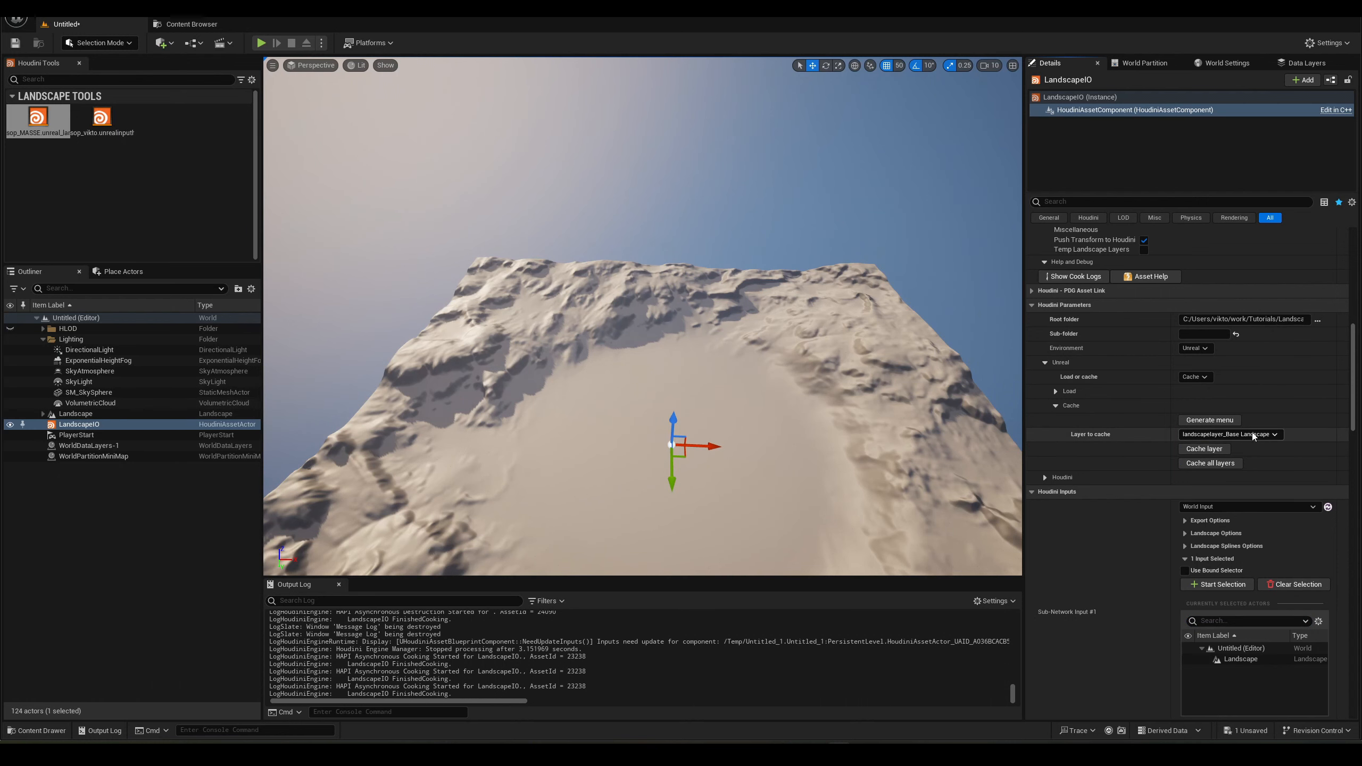
Switch to File Explorer and open the Landscapes folder inside Tutorials/LandscapeIO, keeping LandscapeIO's Houdini parameters in view.
click(327, 742)
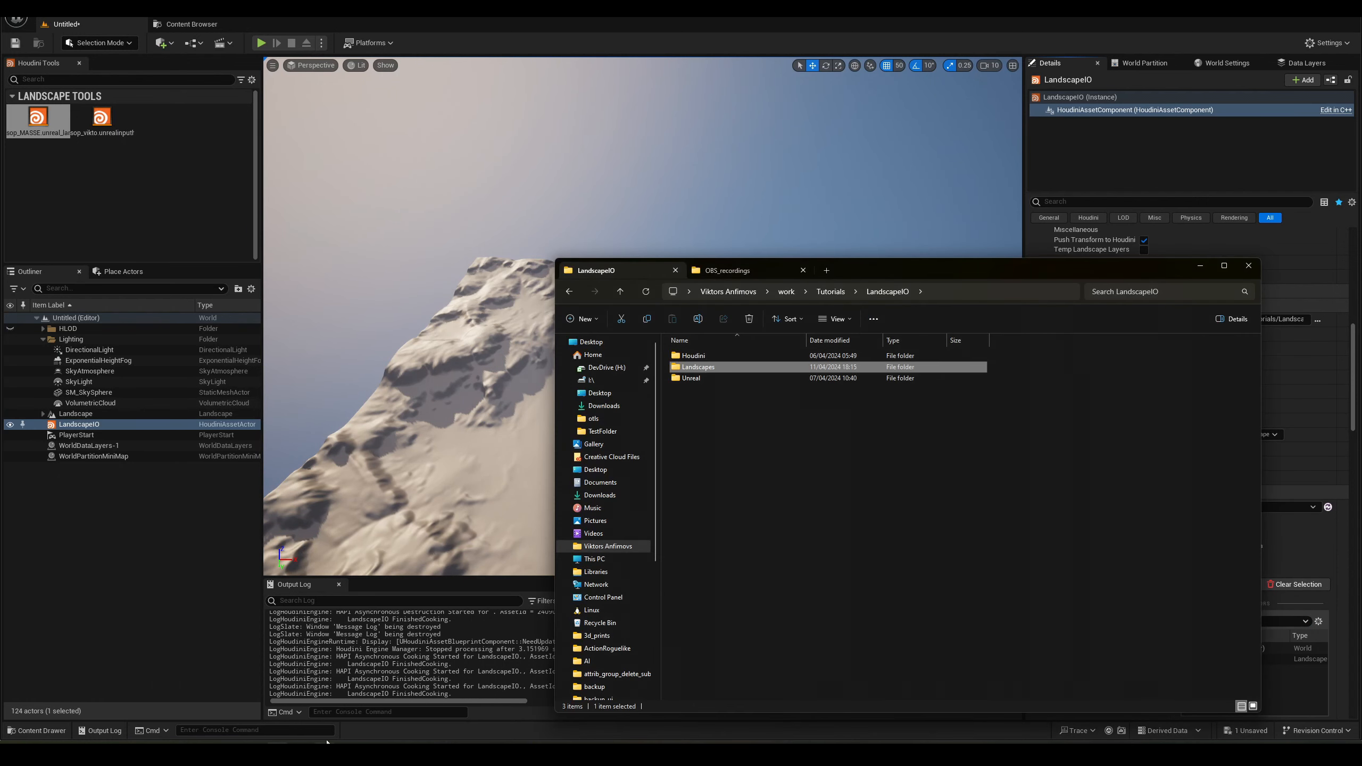
click(772, 441)
drag(890, 275, 714, 330)
click(605, 462)
click(459, 428)
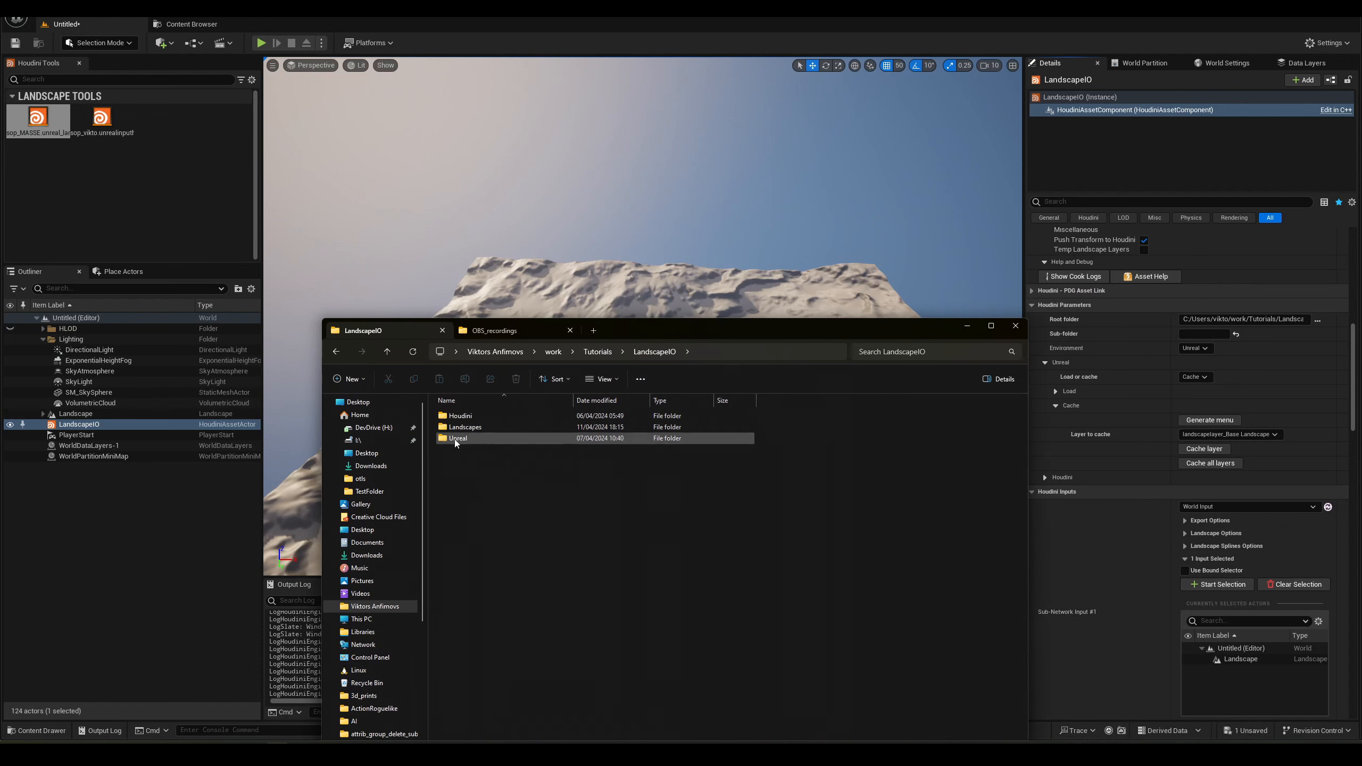
double_click(481, 426)
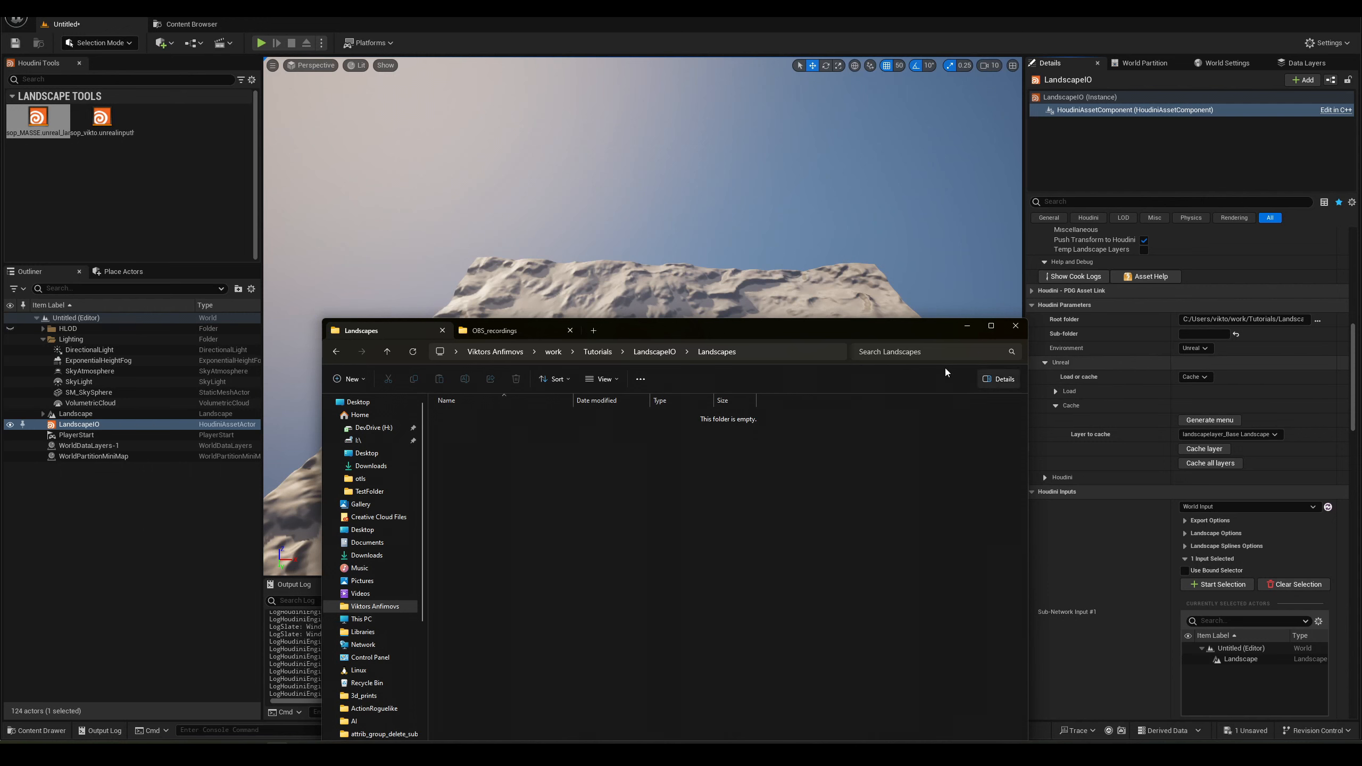
drag(803, 332, 795, 335)
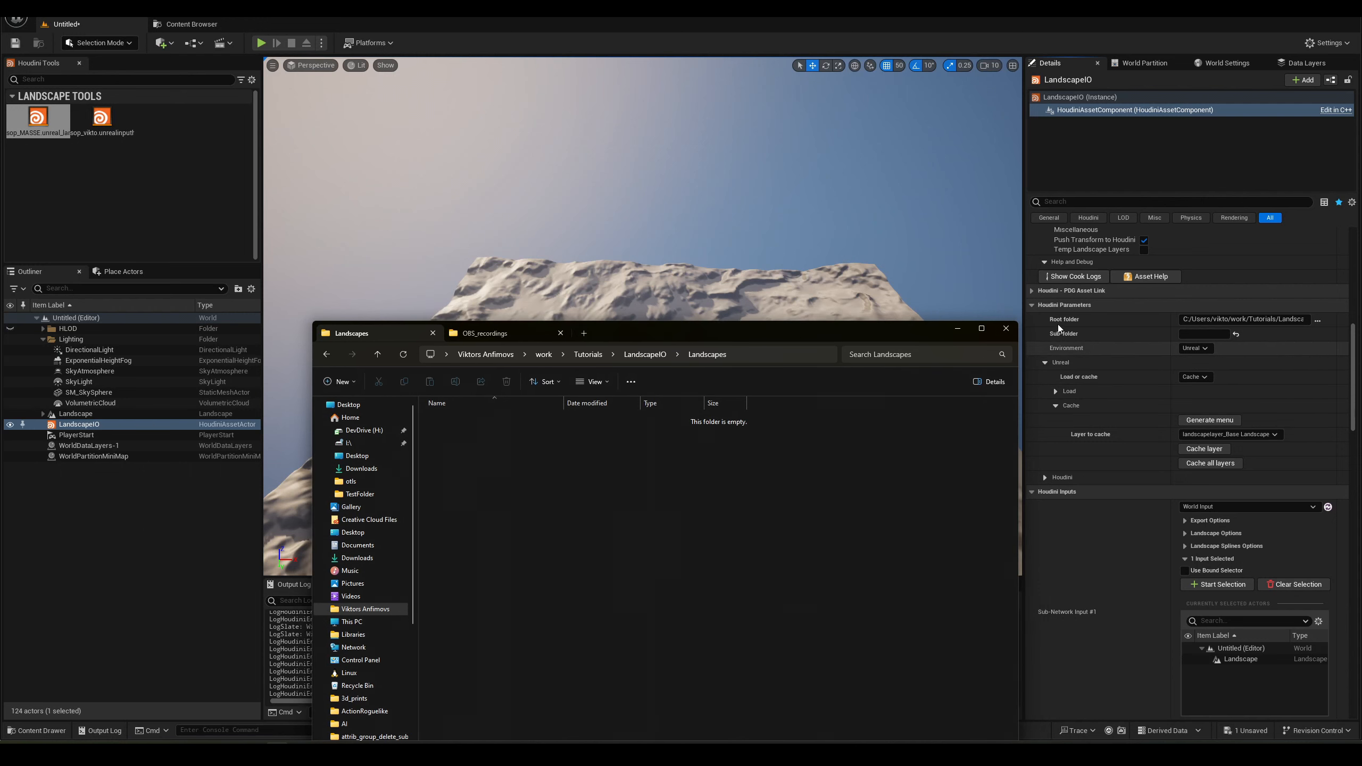
Set LandscapeIO's Root folder in Unreal Engine to the Tutorials/LandscapeIO/Landscapes directory.
click(1319, 320)
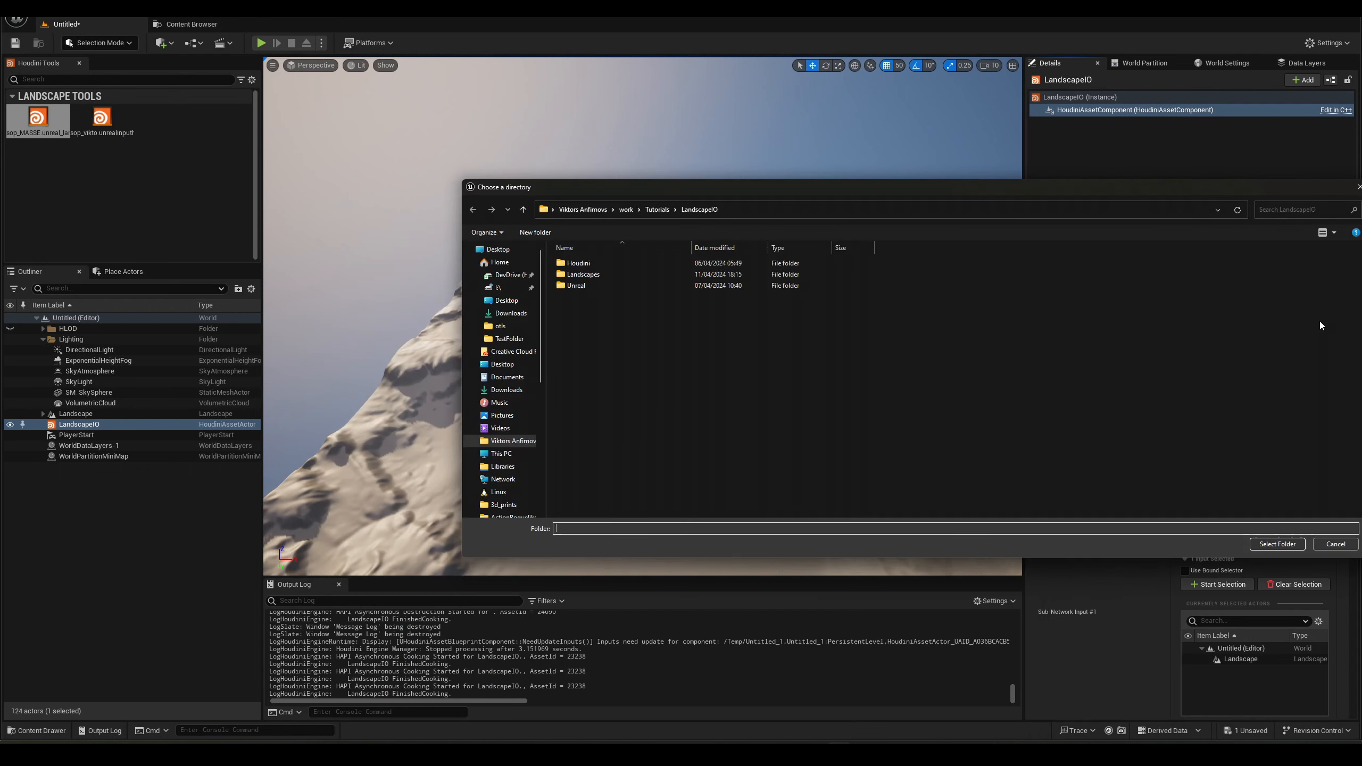
drag(761, 192, 603, 198)
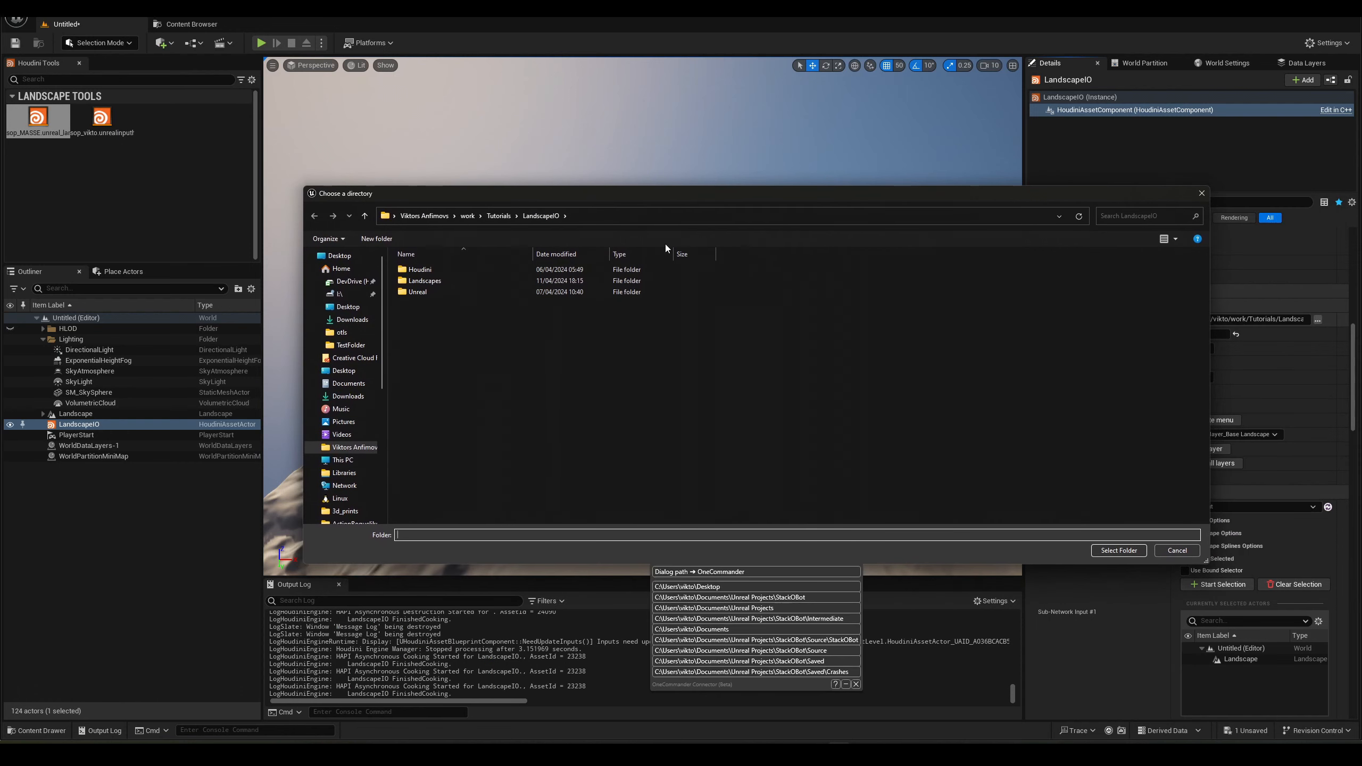
click(449, 284)
double_click(449, 283)
click(1111, 553)
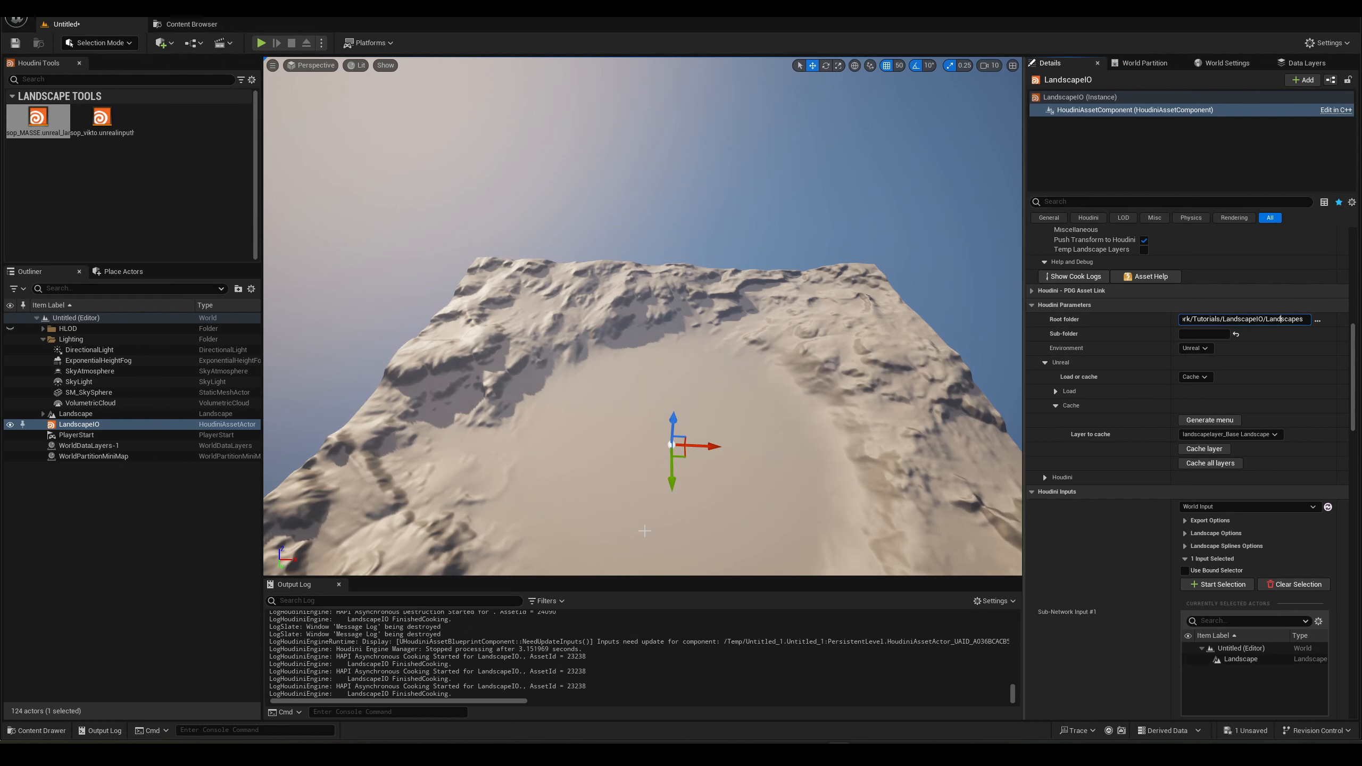
Return to File Explorer, go up to the LandscapeIO folder, and reopen Landscapes to check its contents.
click(277, 754)
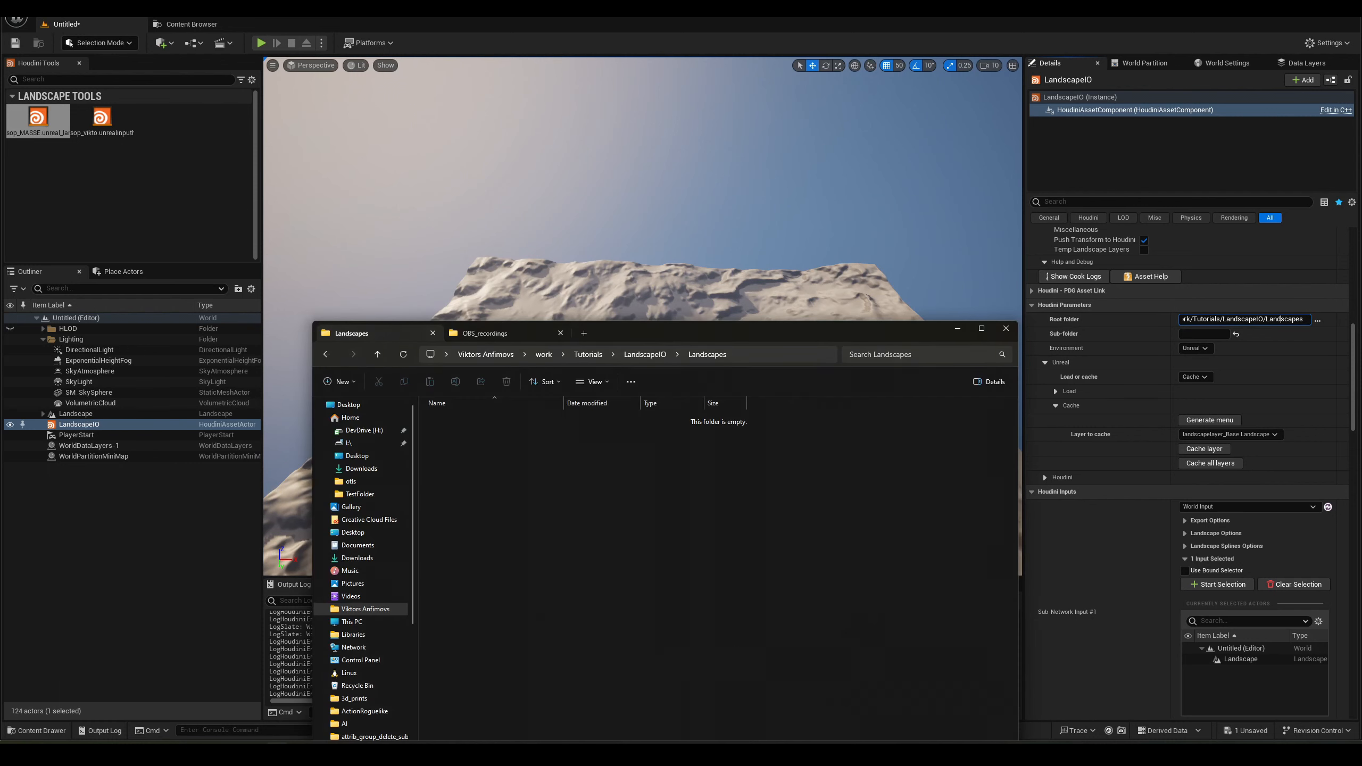
click(644, 354)
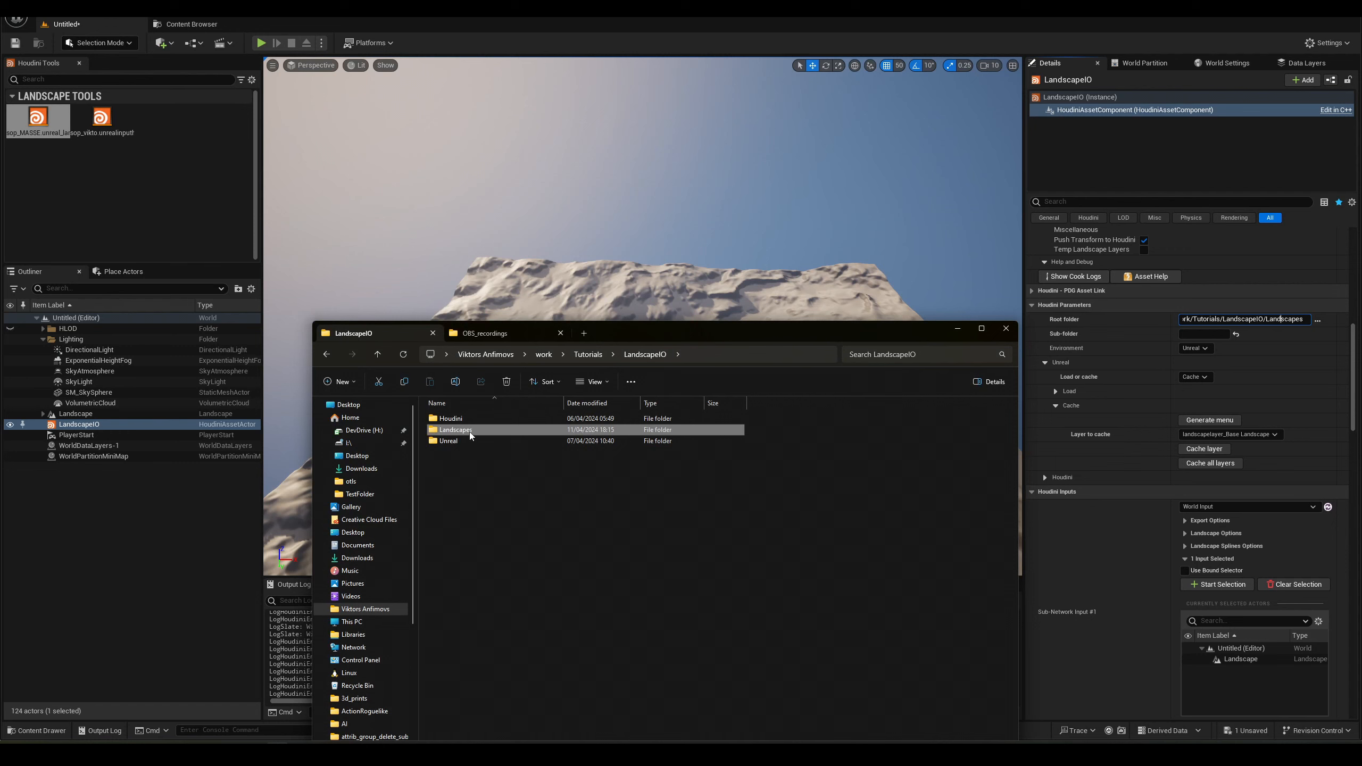
double_click(470, 433)
right_click(518, 456)
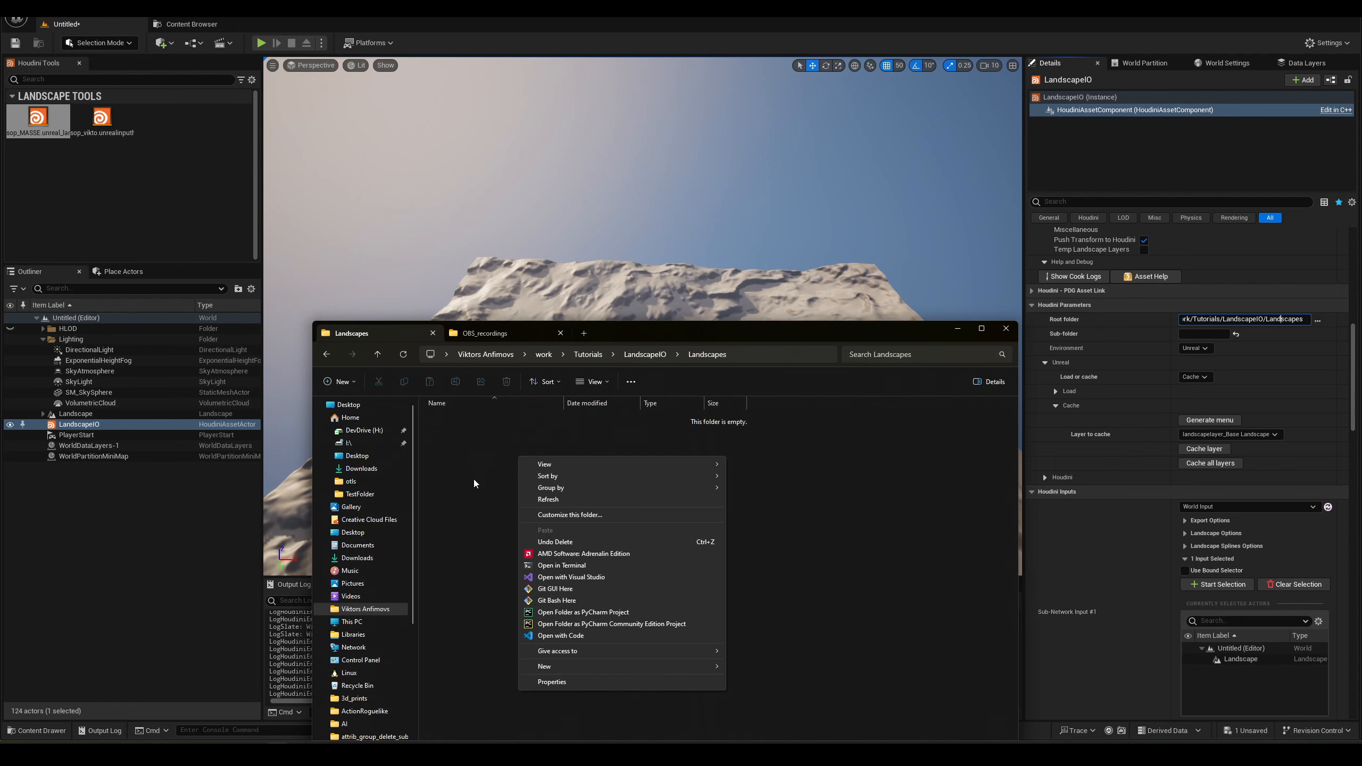
click(473, 479)
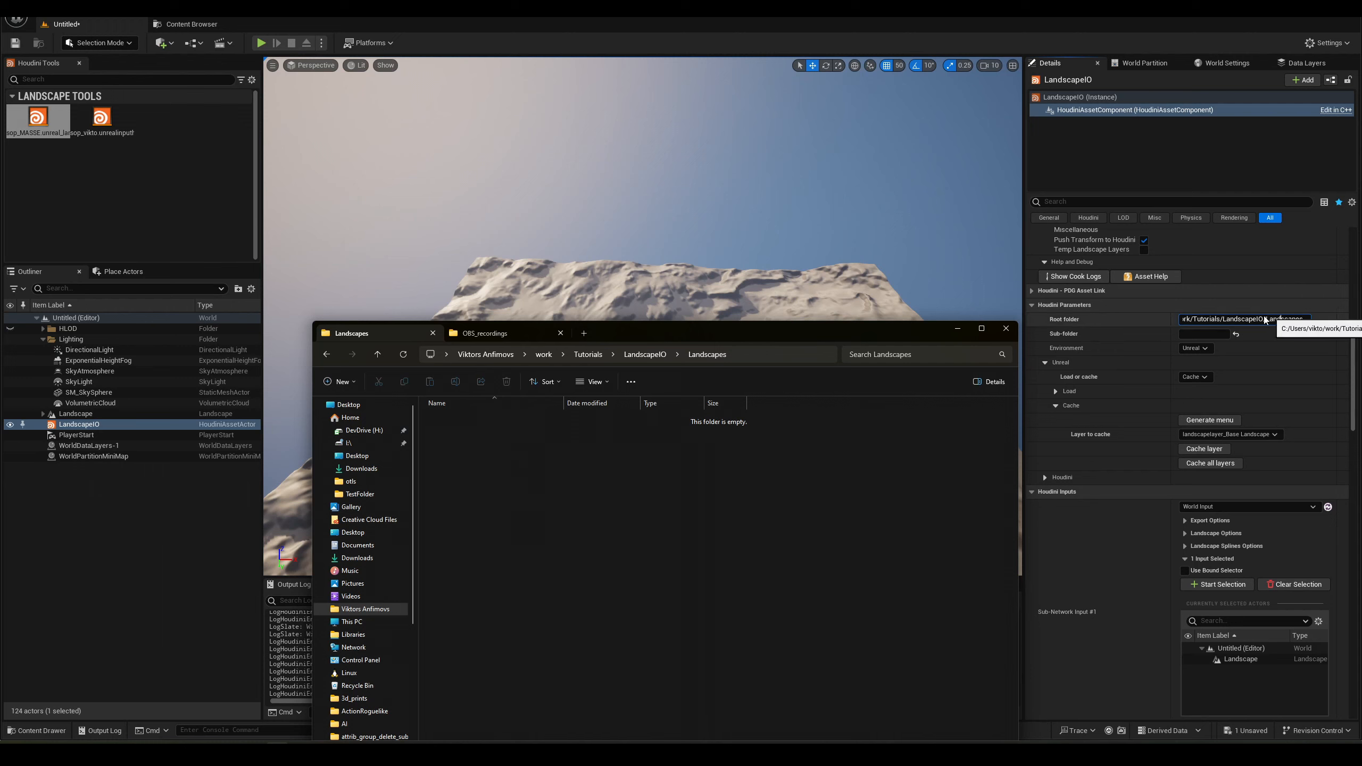
Review the Root folder path and the Sub-folder parameter, leaving Sub-folder empty, and bring the Landscapes folder window back into view.
drag(1303, 319, 1254, 319)
key(Tab)
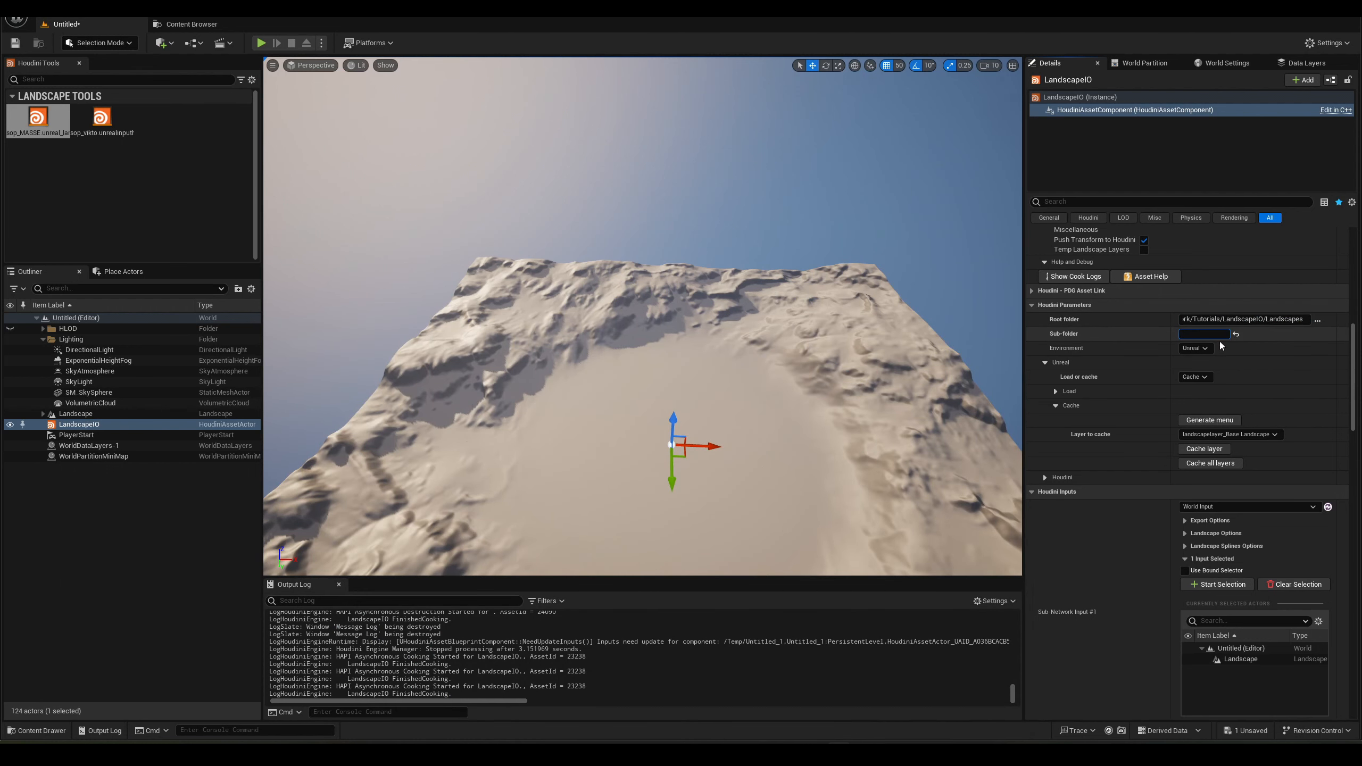
key(alt+Tab)
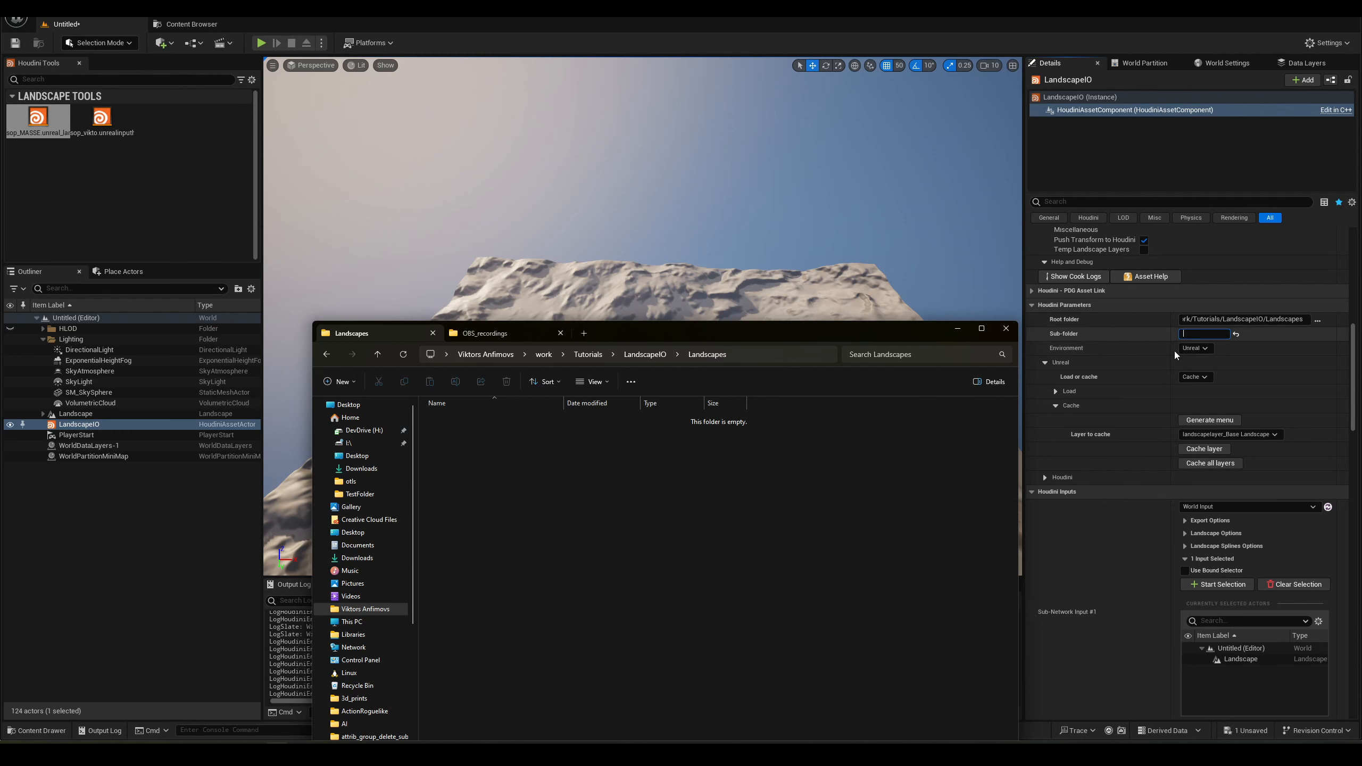
drag(919, 337, 915, 325)
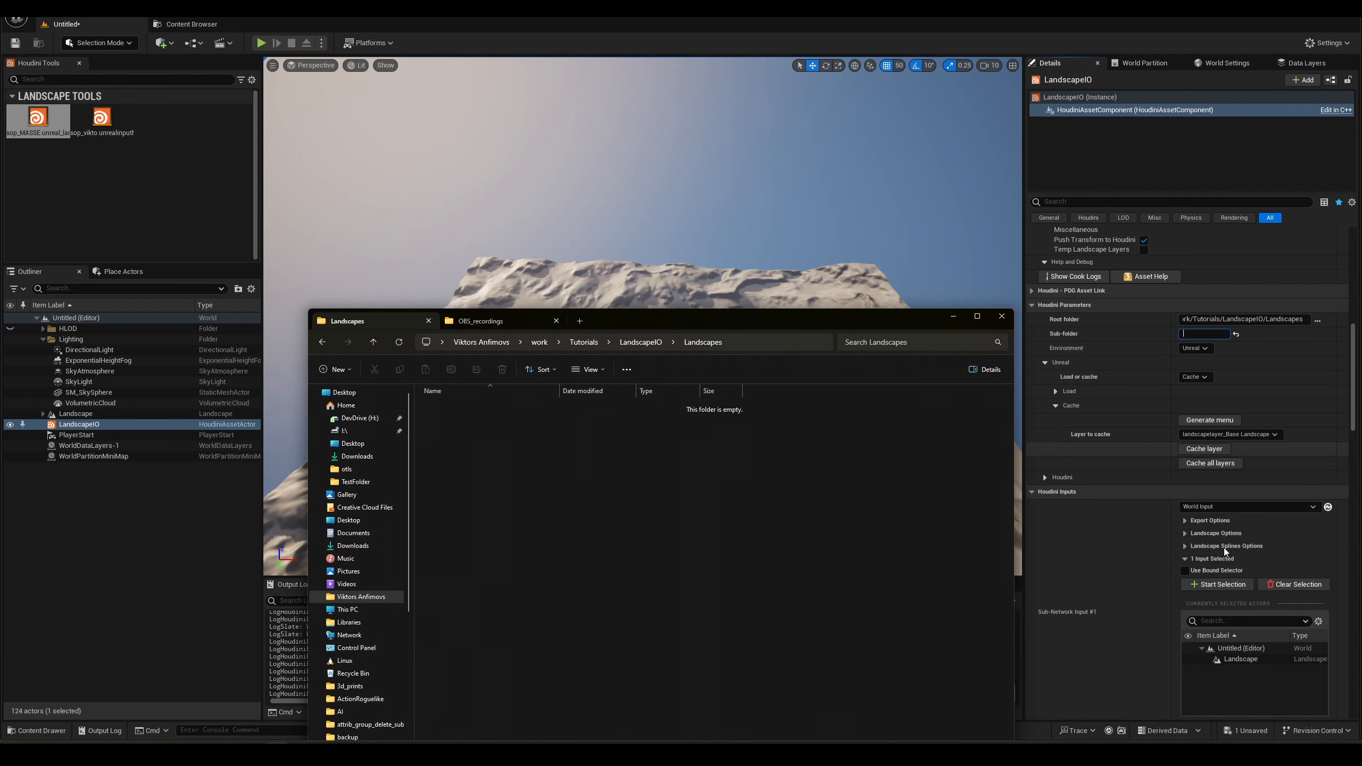
Cache all of the Landscape actor's layers with LandscapeIO, keeping landscapelayer_Base Landscape as the layer to cache.
scroll(1141, 579, down, 2)
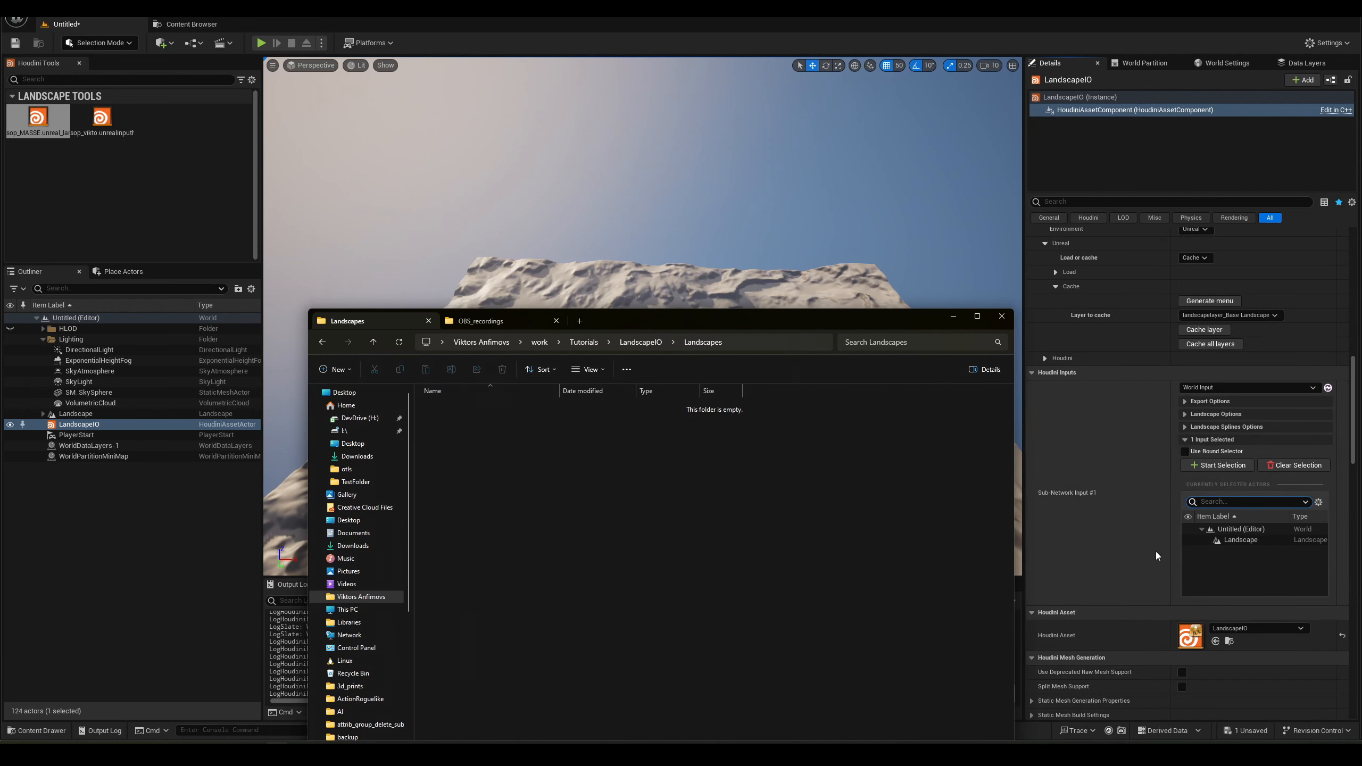
scroll(1131, 558, down, 1)
scroll(1128, 544, up, 6)
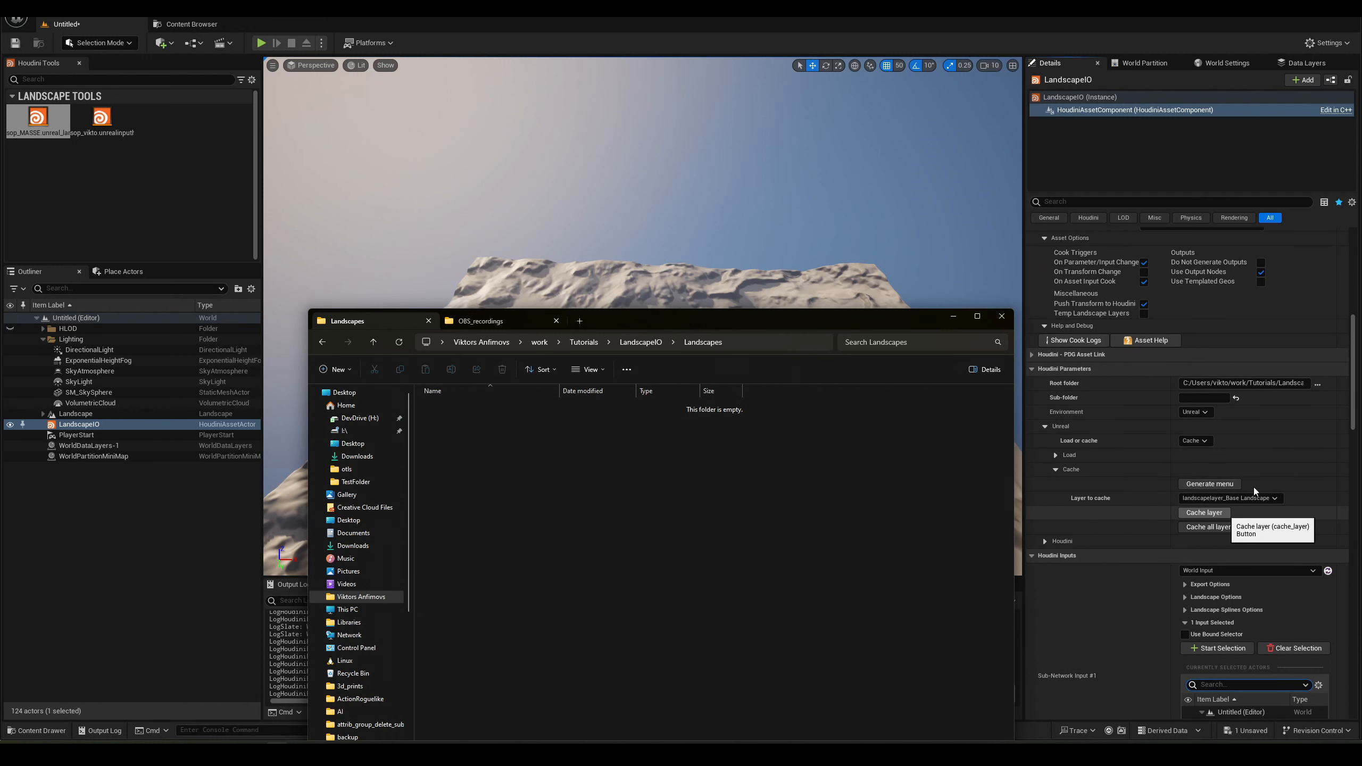
click(1256, 498)
click(1258, 501)
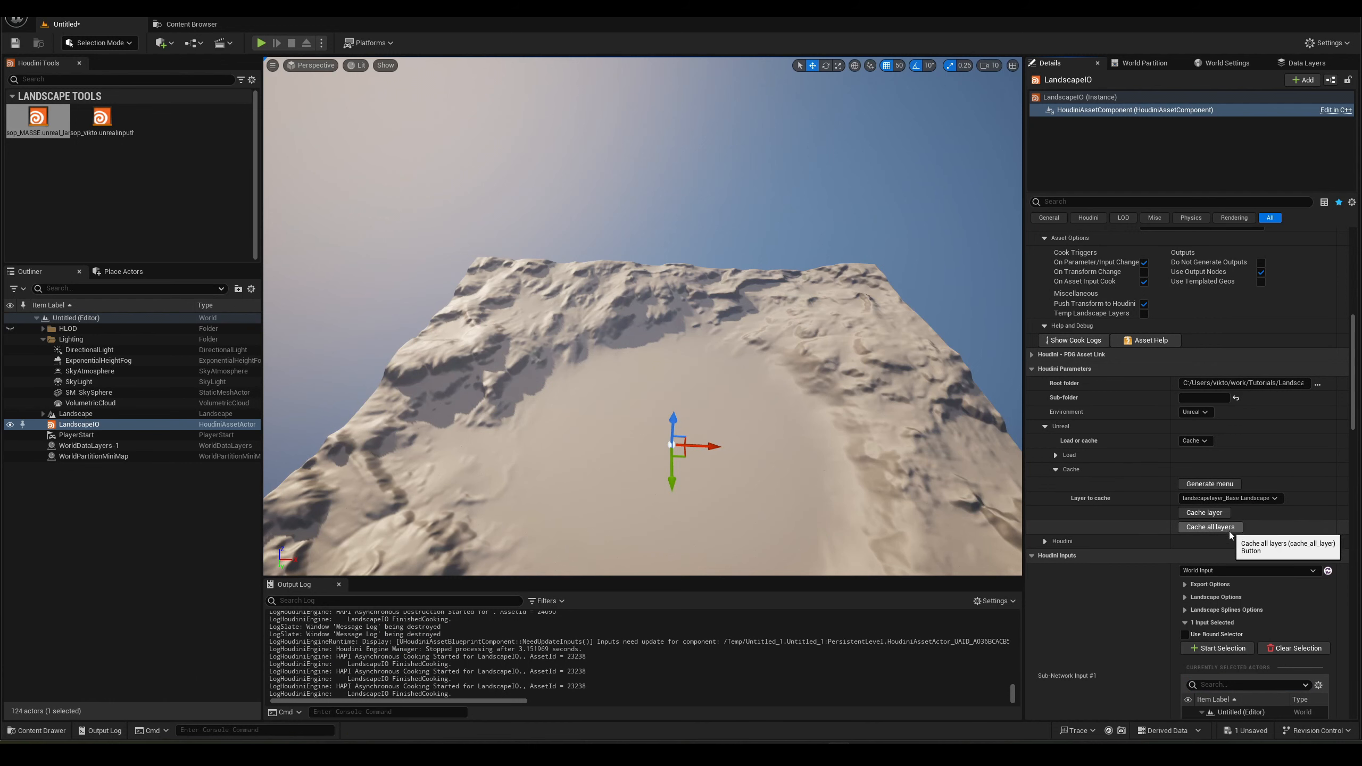
click(1228, 529)
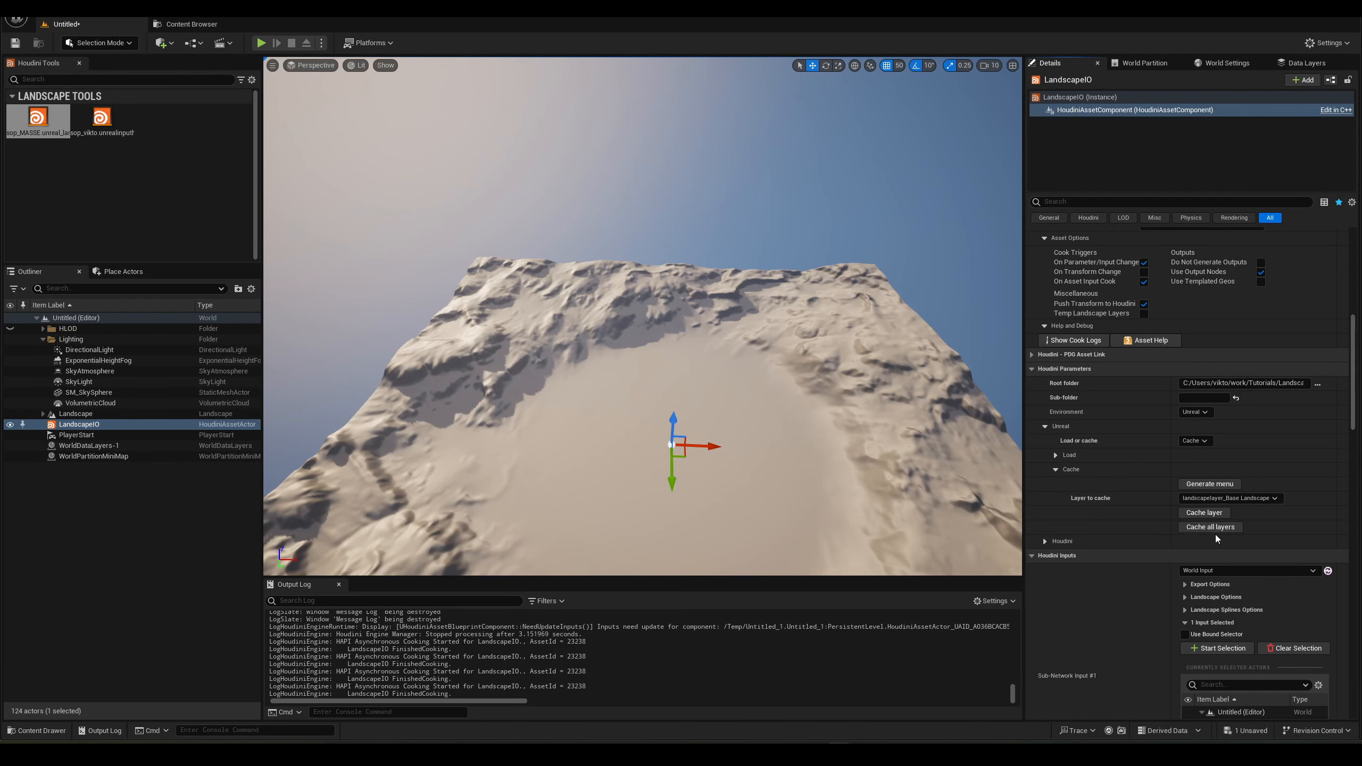
Examine the cached files base_terrain.bgeo.sc and flat_middle.bgeo.sc in the Landscapes folder in File Explorer.
key(alt+Tab)
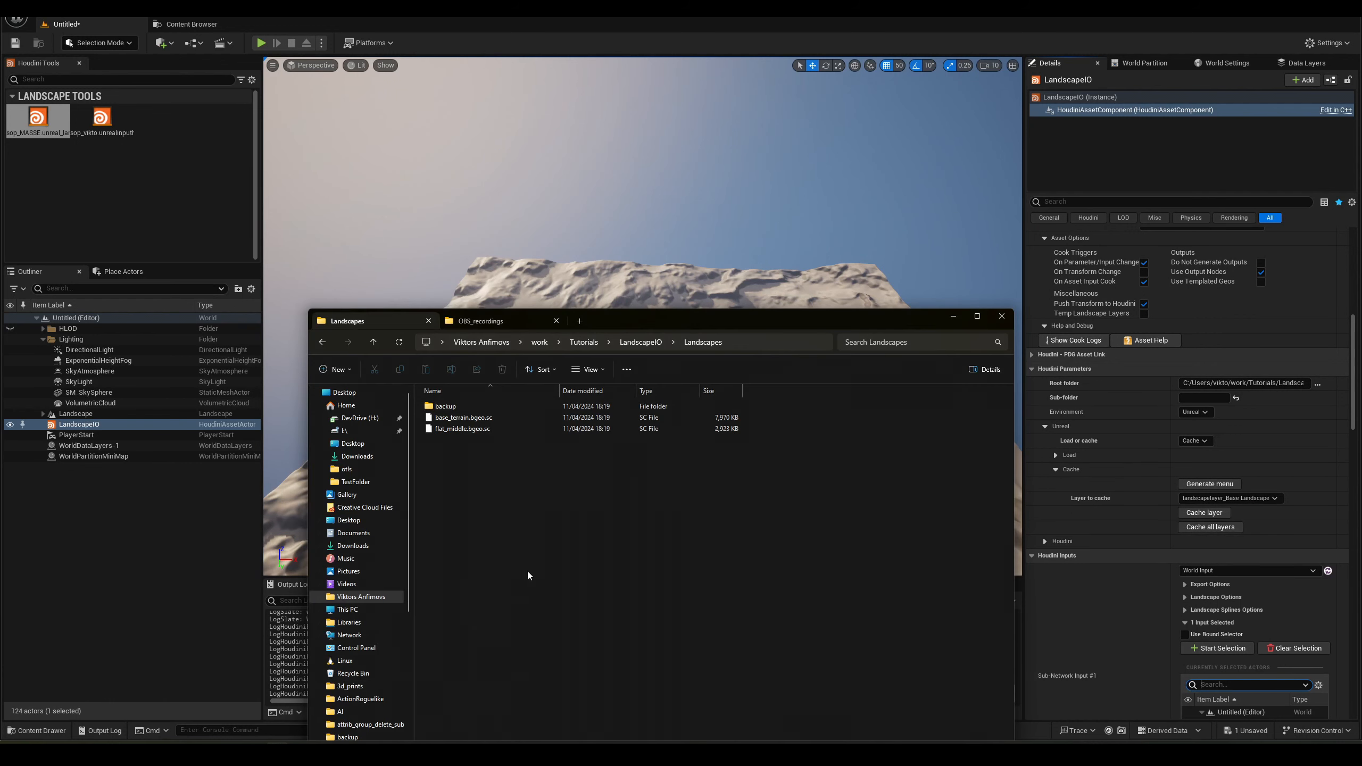
drag(721, 320, 751, 313)
click(520, 413)
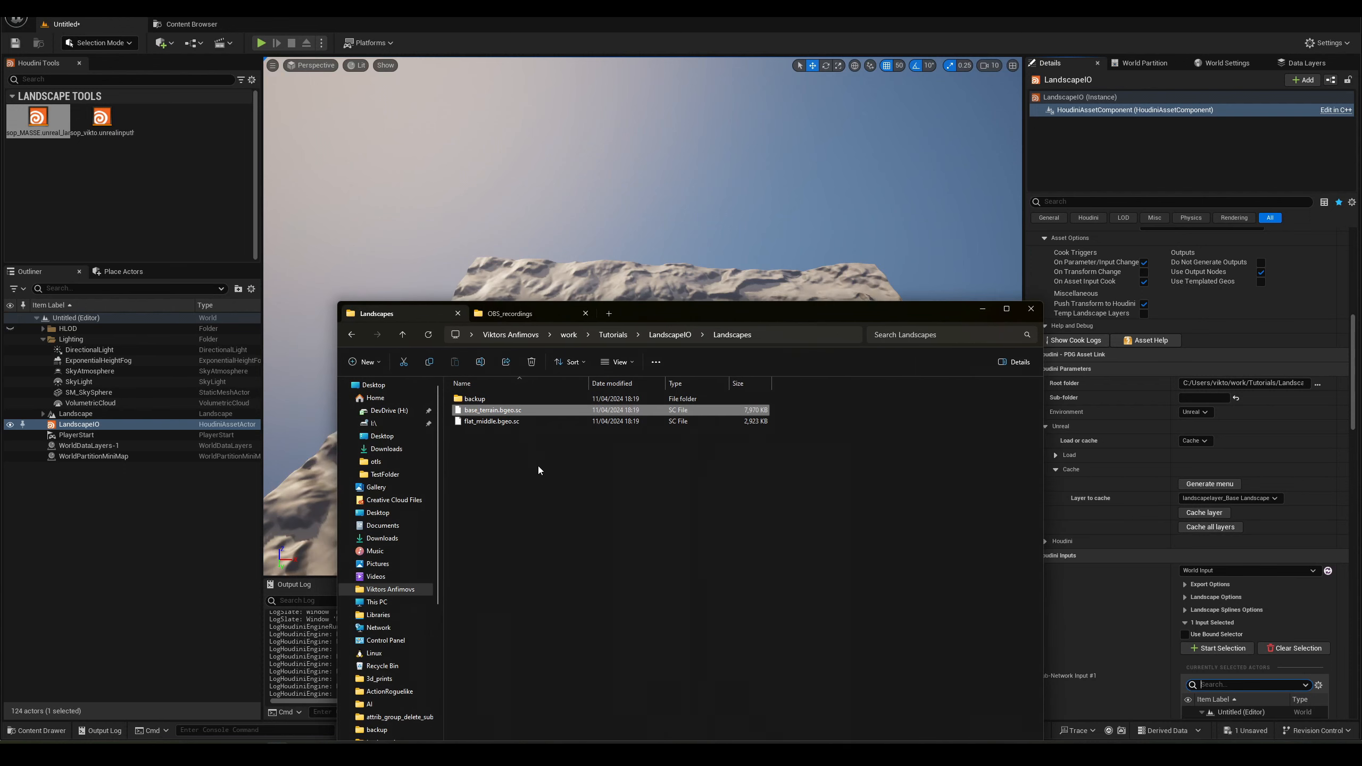
click(538, 468)
click(509, 424)
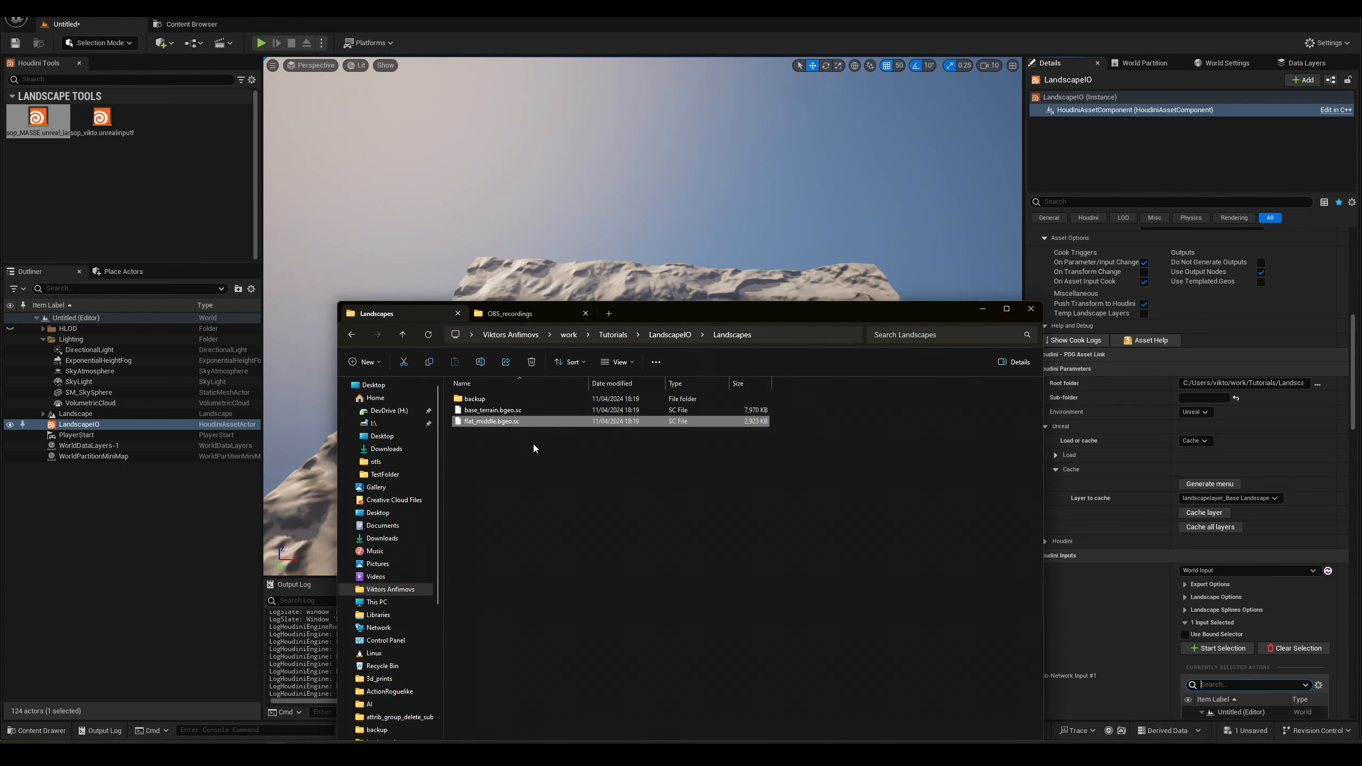
click(523, 410)
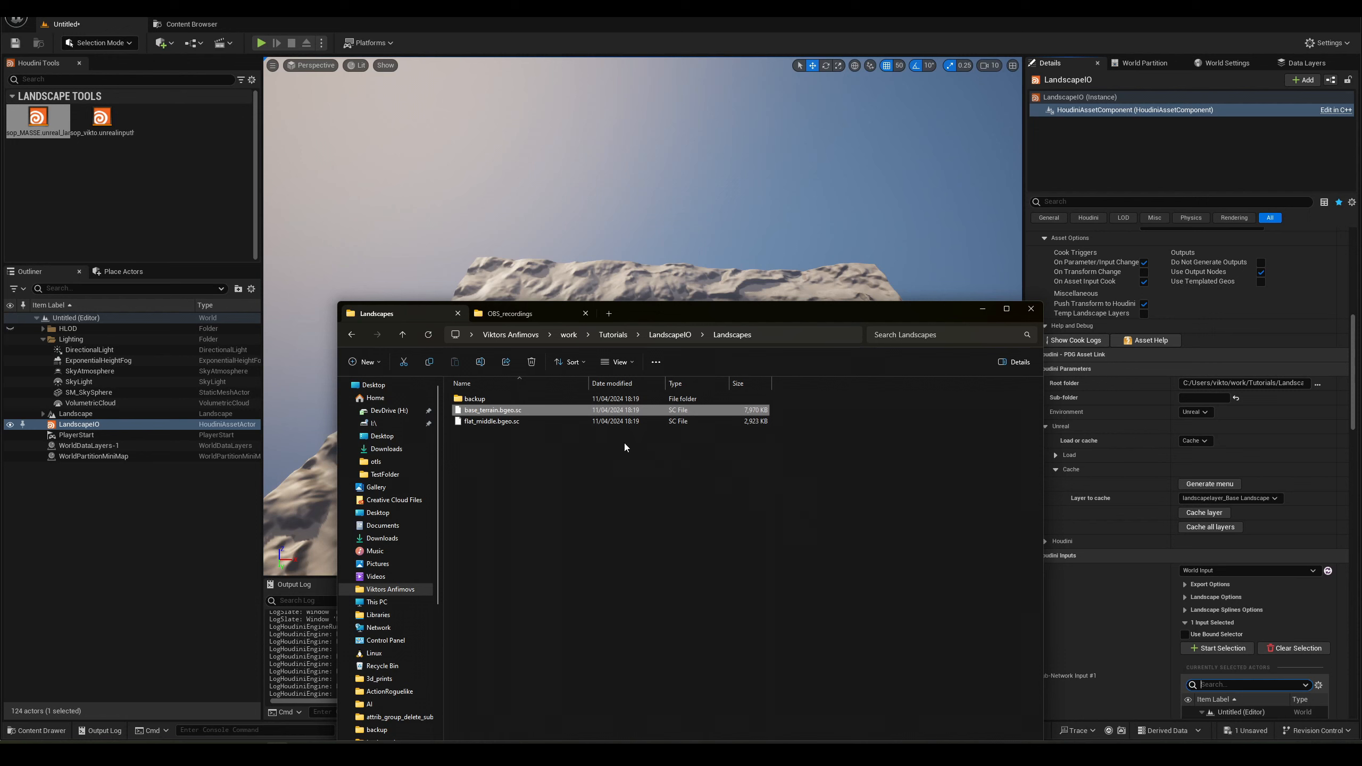
Open the backup folder inside Landscapes and examine the backup copies of the cached layers.
double_click(475, 399)
drag(749, 515, 575, 418)
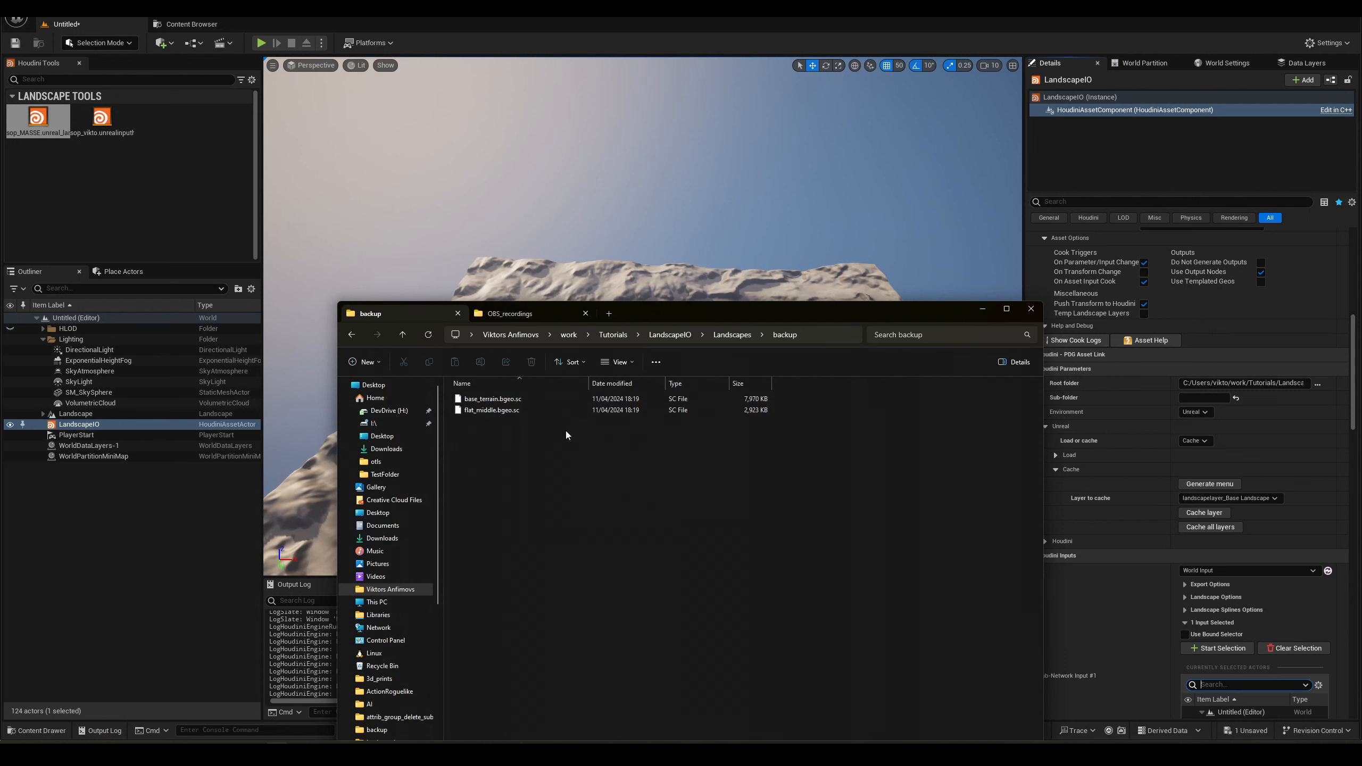
click(510, 400)
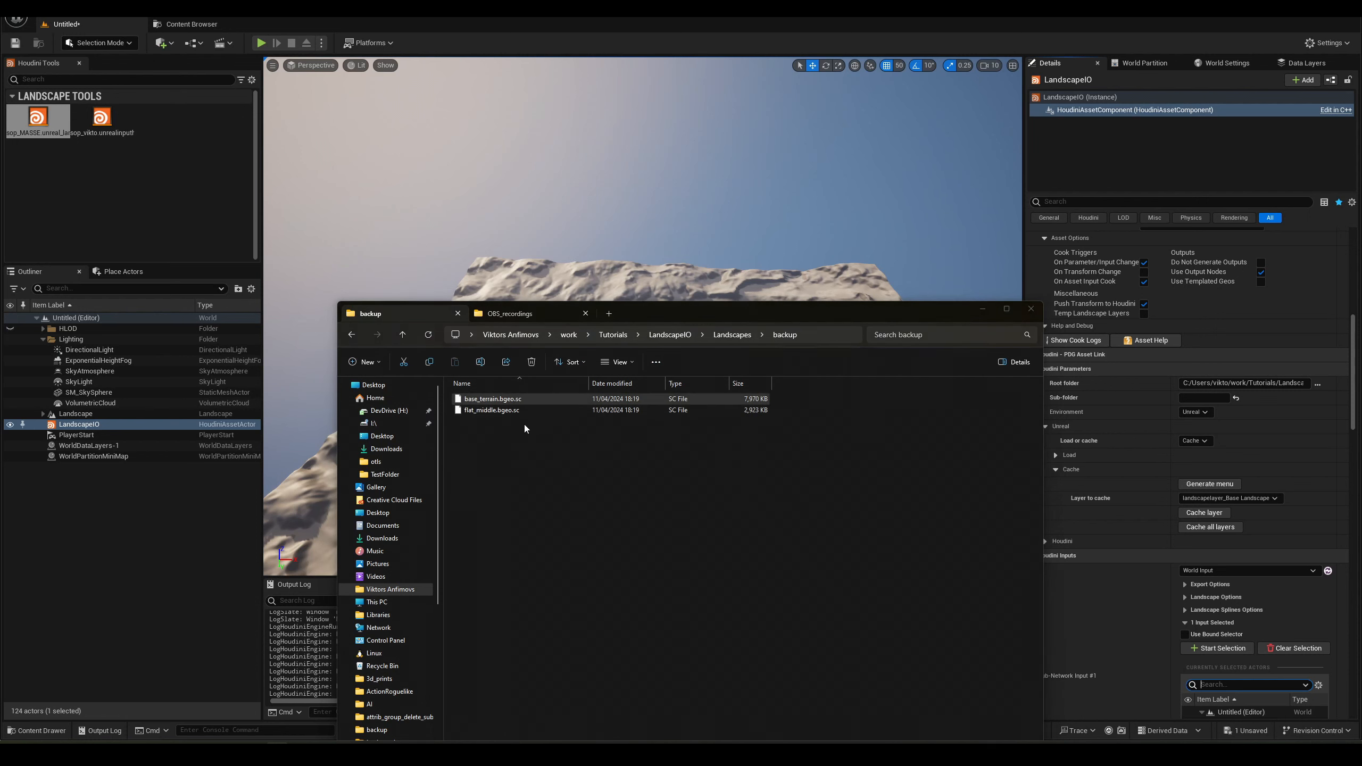
key(Return)
click(576, 469)
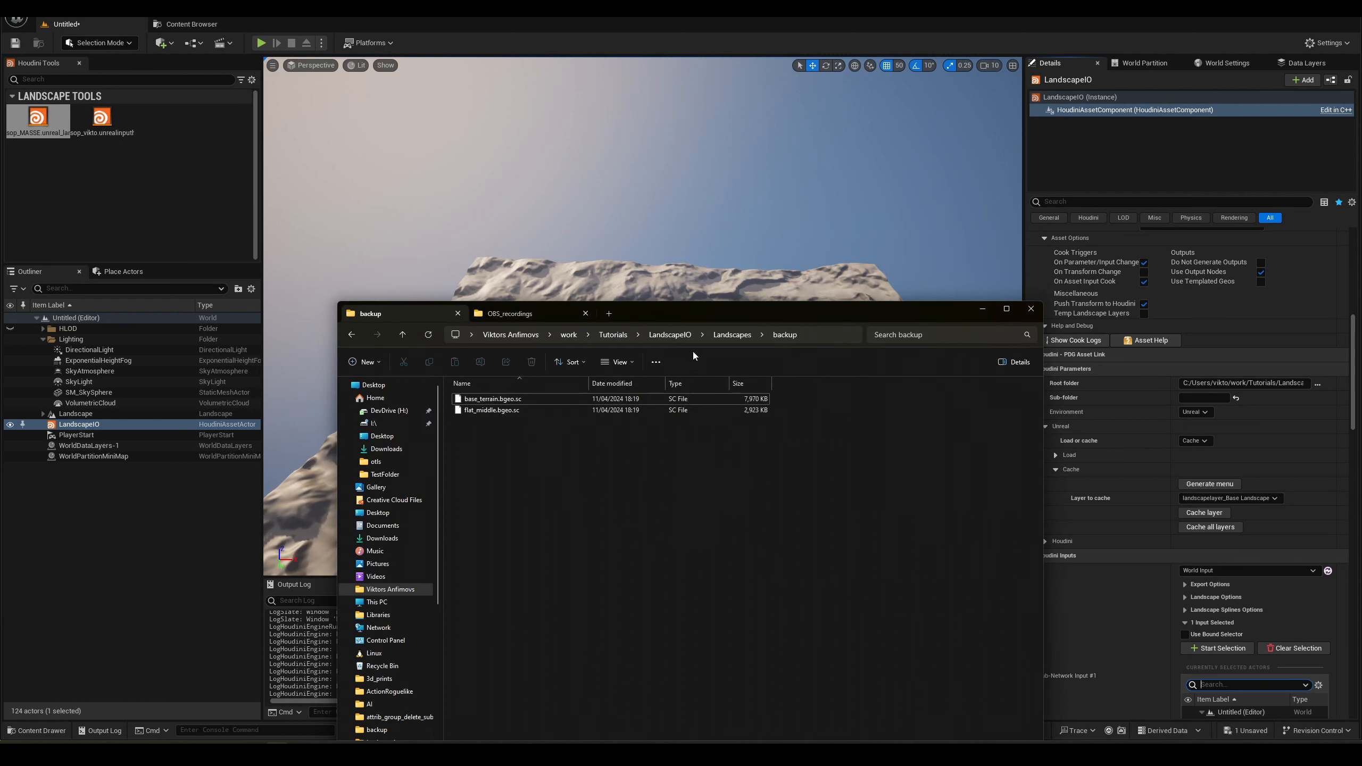
Compare the cached layer files in Landscapes with their copies in the backup folder, and finish with the Landscapes folder open.
click(732, 334)
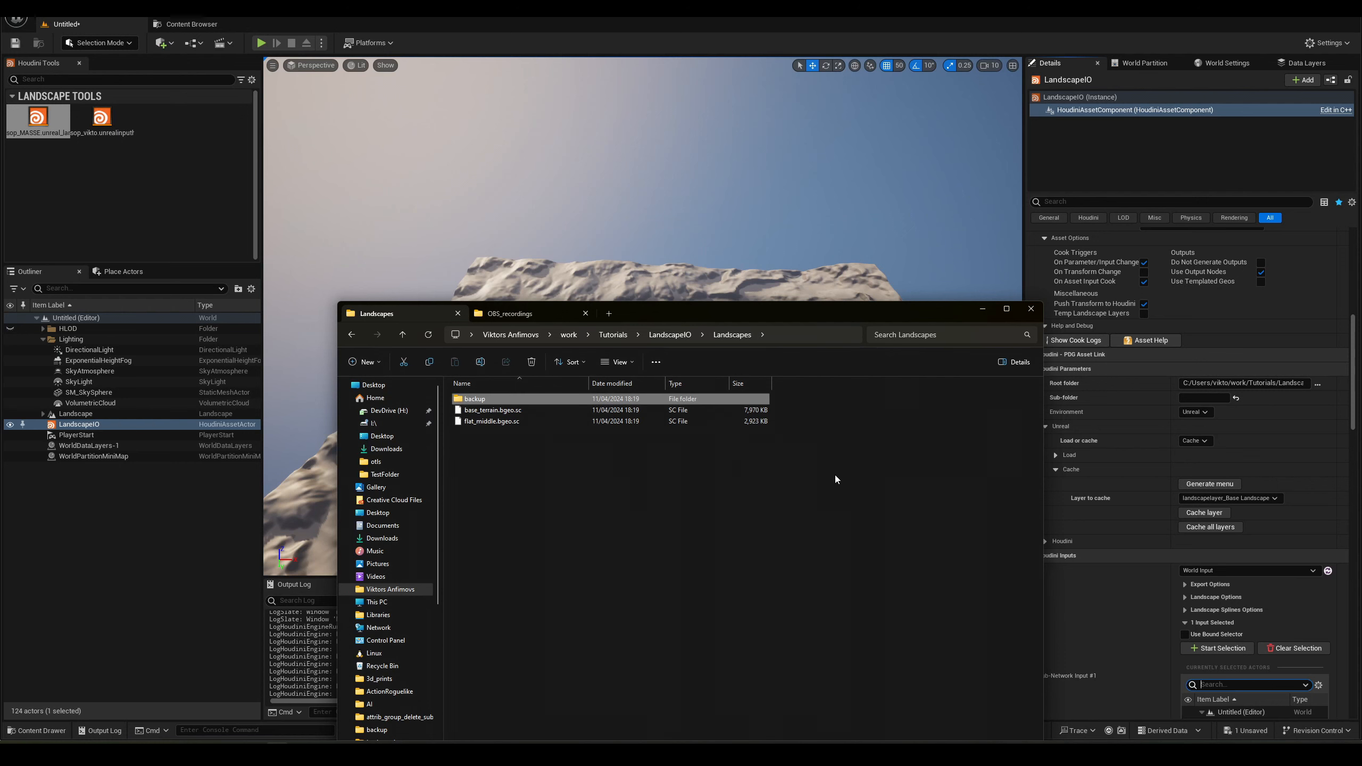
click(577, 409)
drag(733, 314, 695, 343)
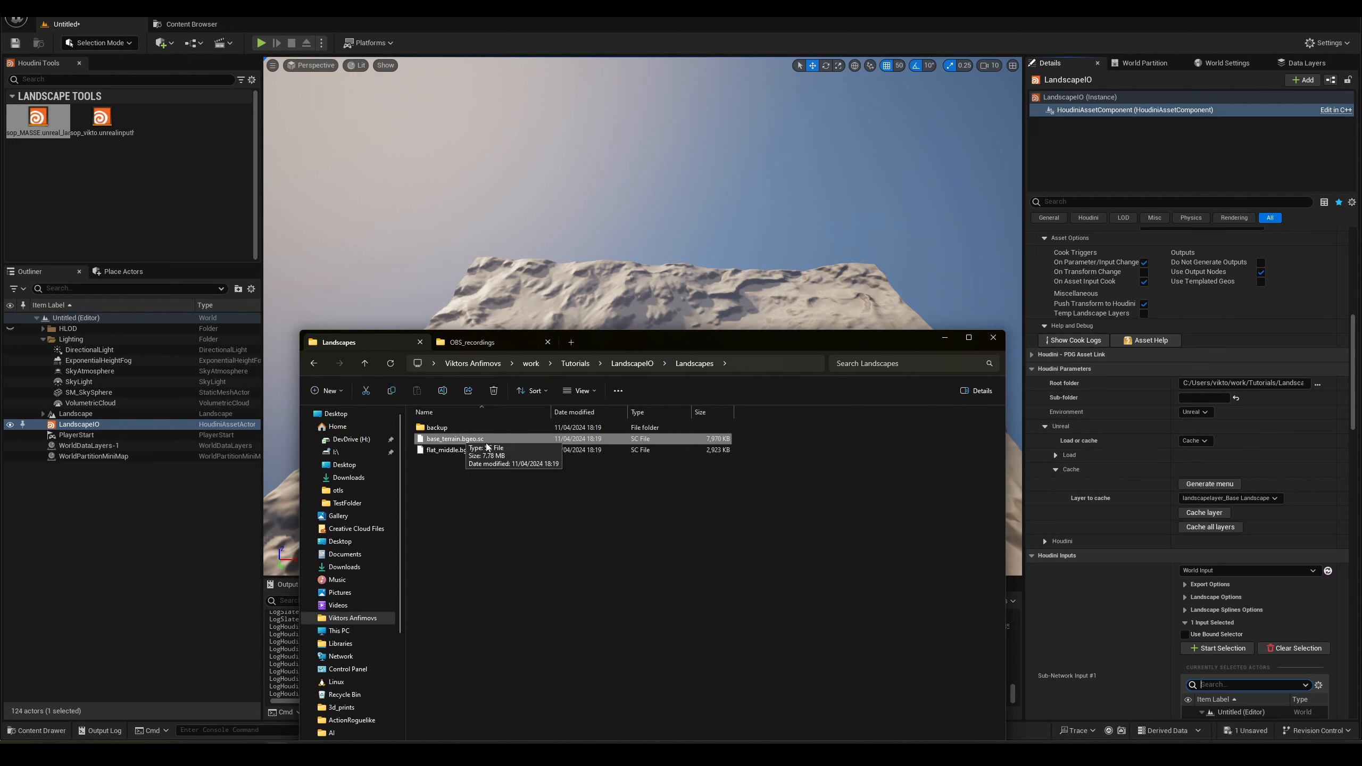
double_click(437, 427)
click(694, 364)
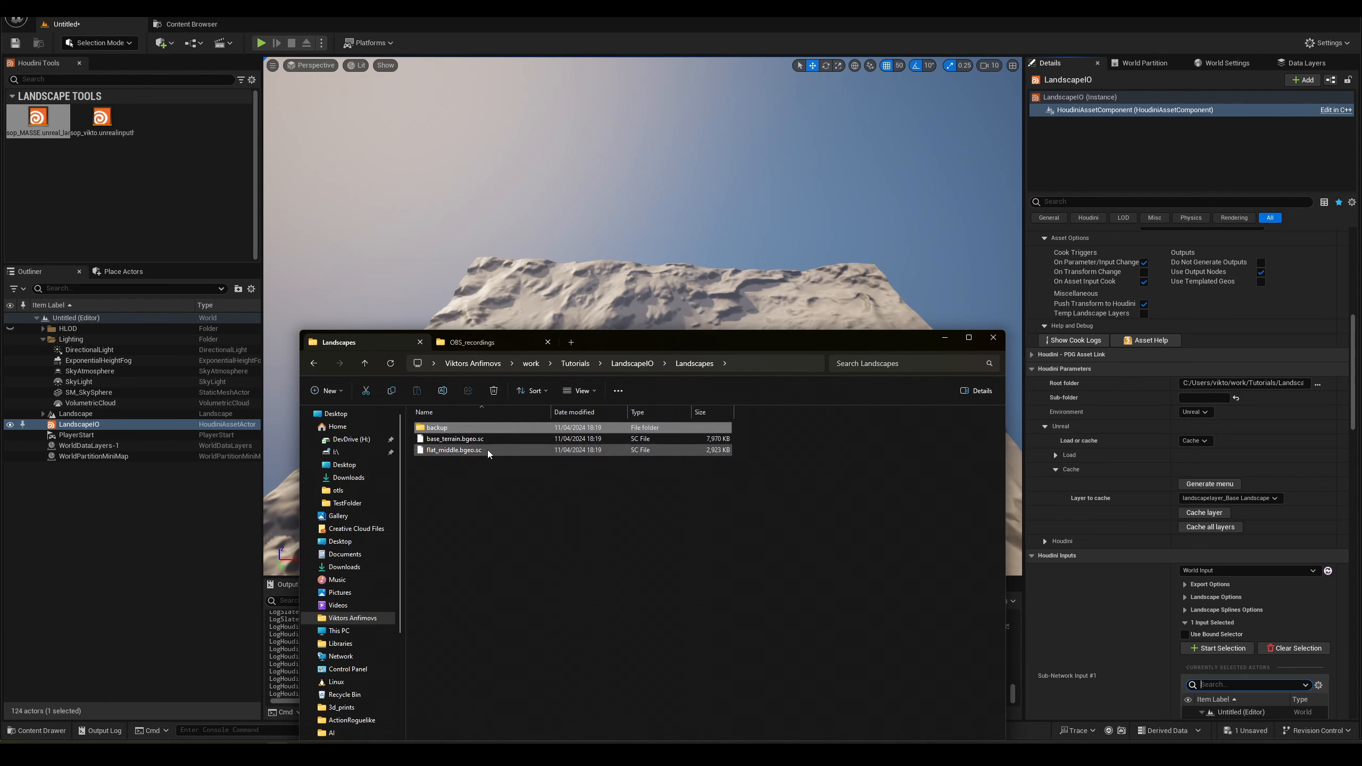
double_click(459, 429)
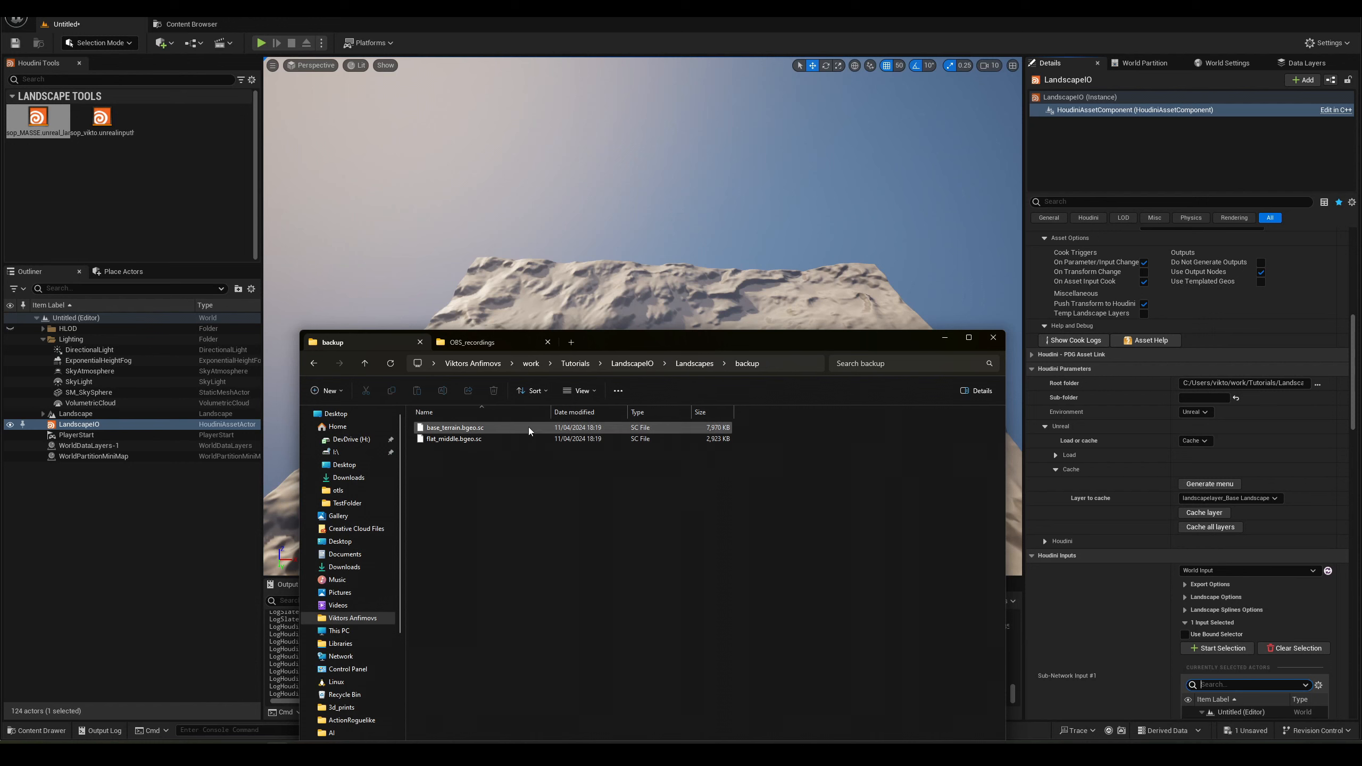
click(694, 364)
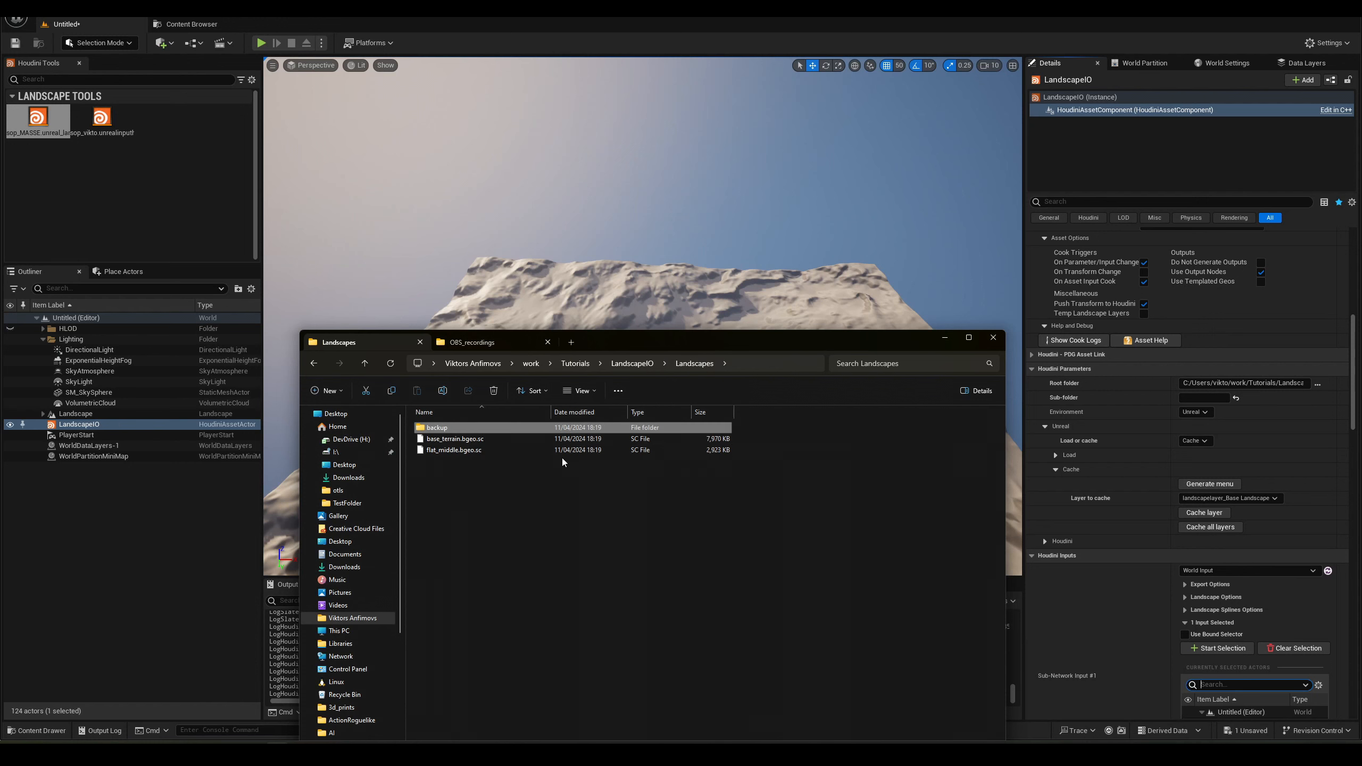
click(564, 500)
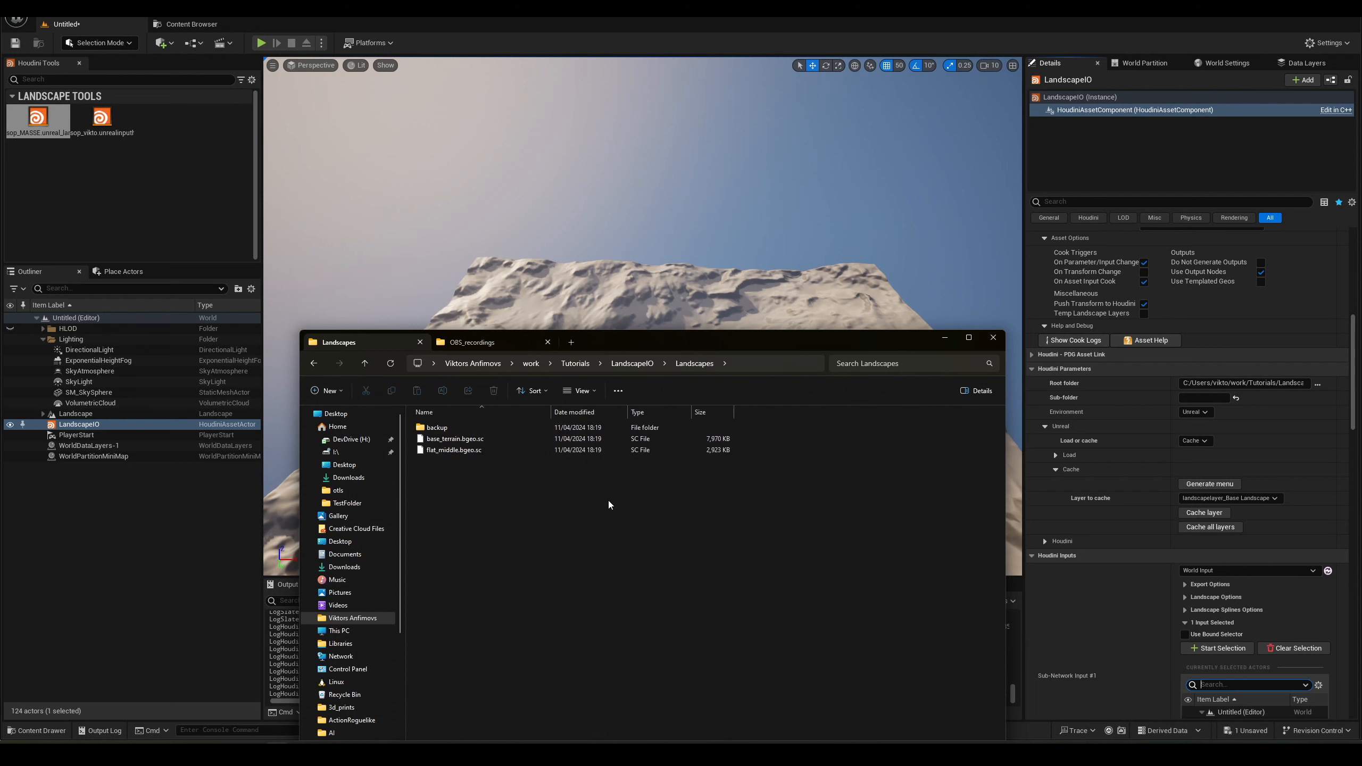
drag(803, 347, 831, 292)
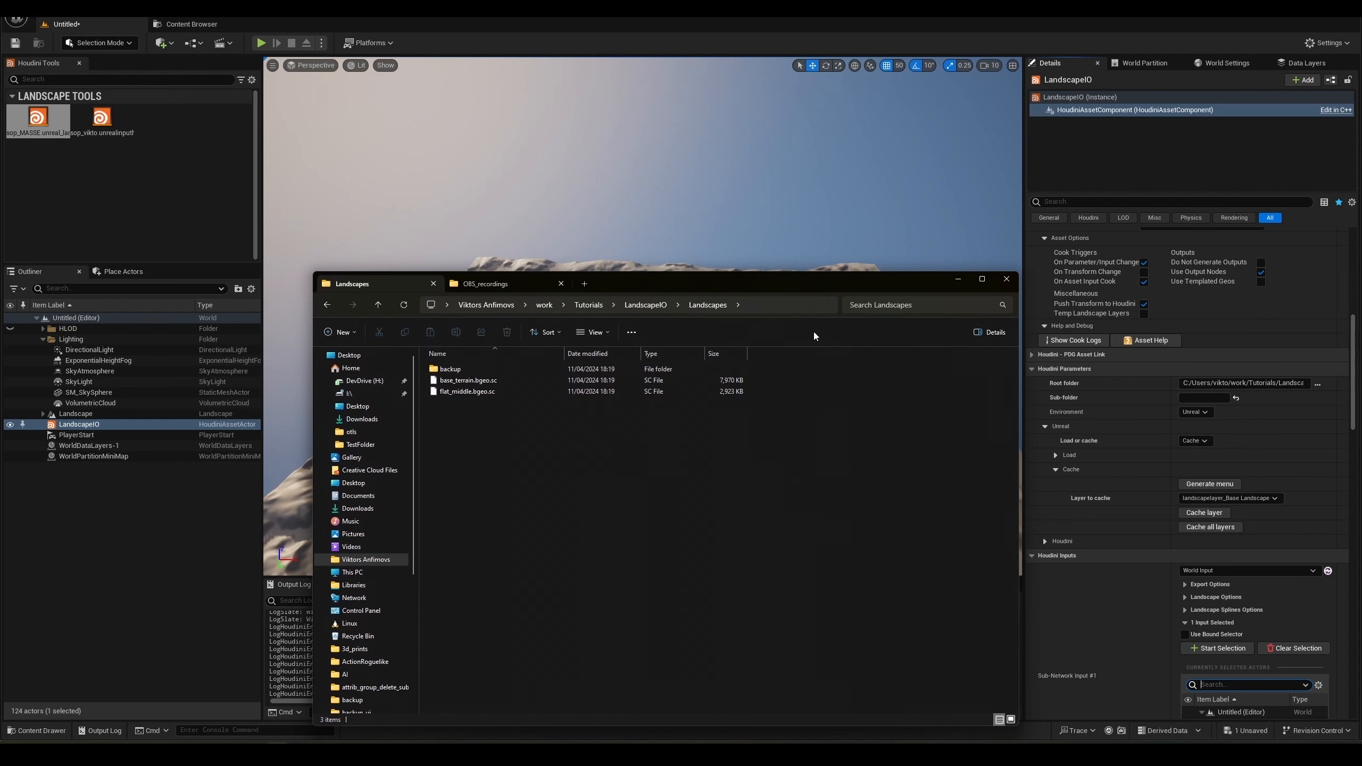
mouse_move(802, 285)
mouse_down()
mouse_move(776, 290)
mouse_move(810, 286)
mouse_up()
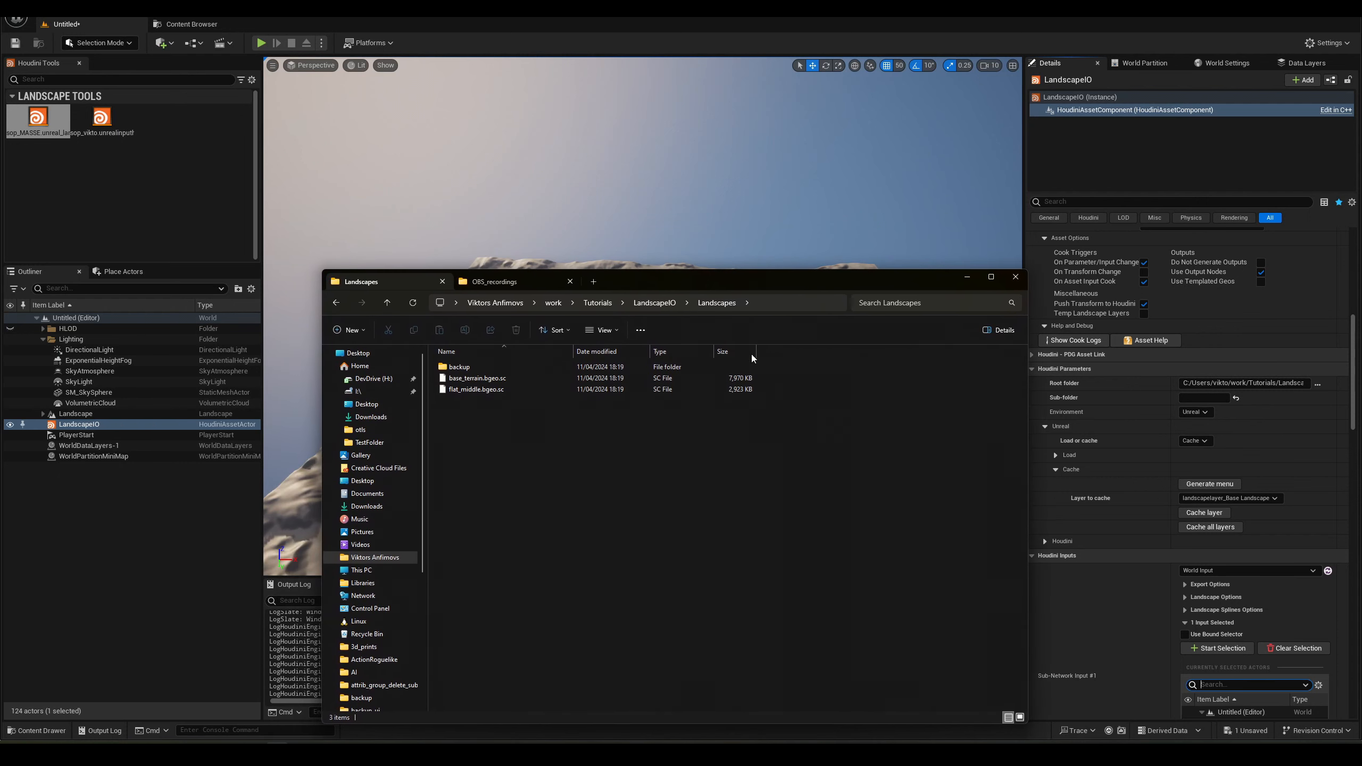
Return to the level from File Explorer, select the Landscape actor and switch the editor to Landscape mode.
click(964, 277)
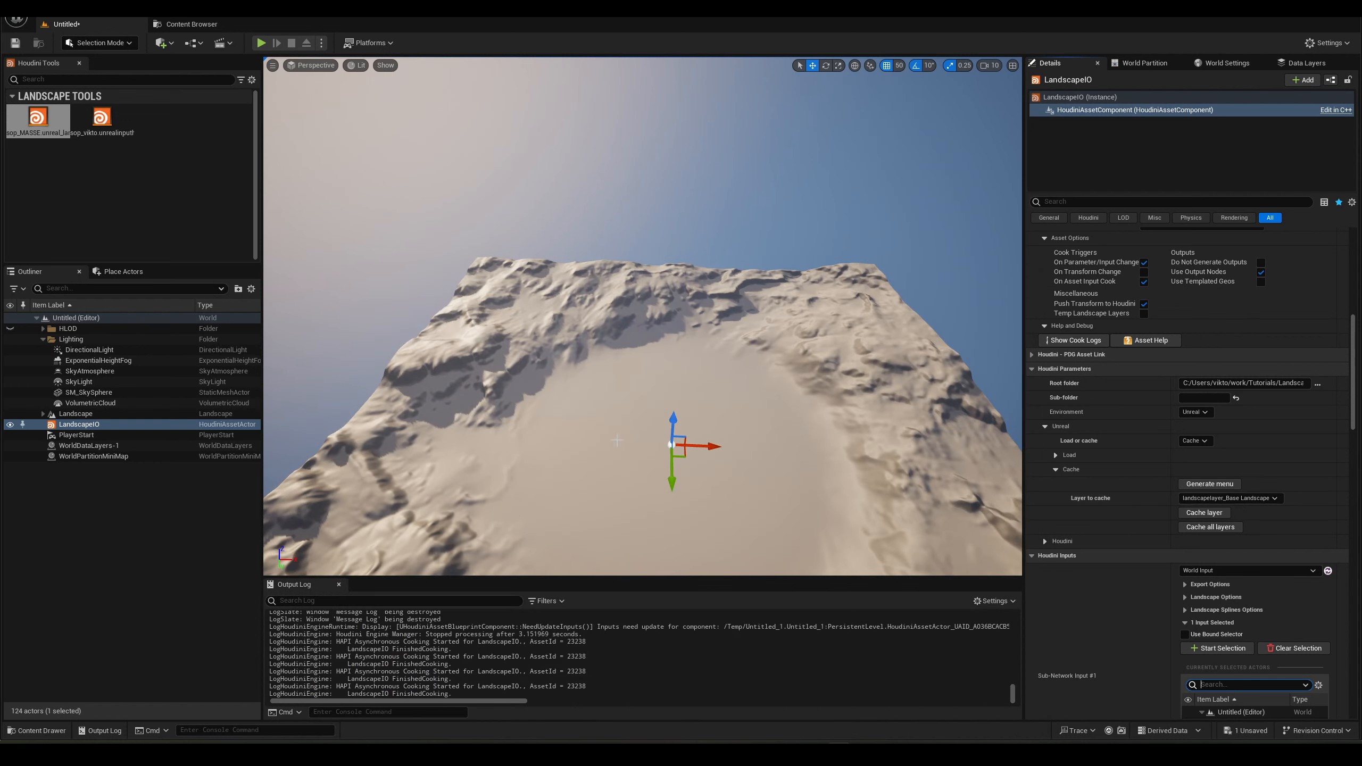
key(w)
mouse_move(516, 446)
right_down()
mouse_move(517, 468)
mouse_move(514, 443)
mouse_move(498, 449)
mouse_move(511, 457)
right_up()
key(s)
key(w)
key(s)
key(w)
click(102, 413)
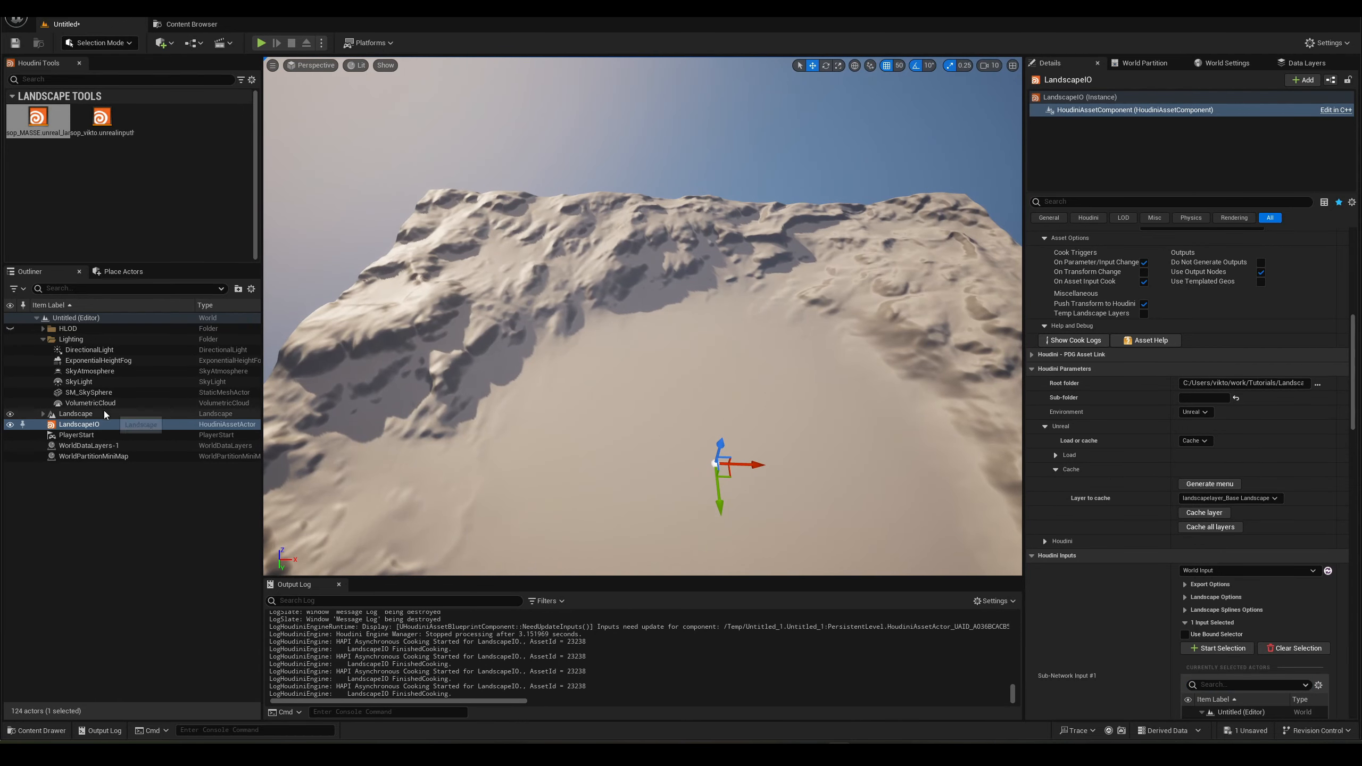
click(118, 43)
click(104, 70)
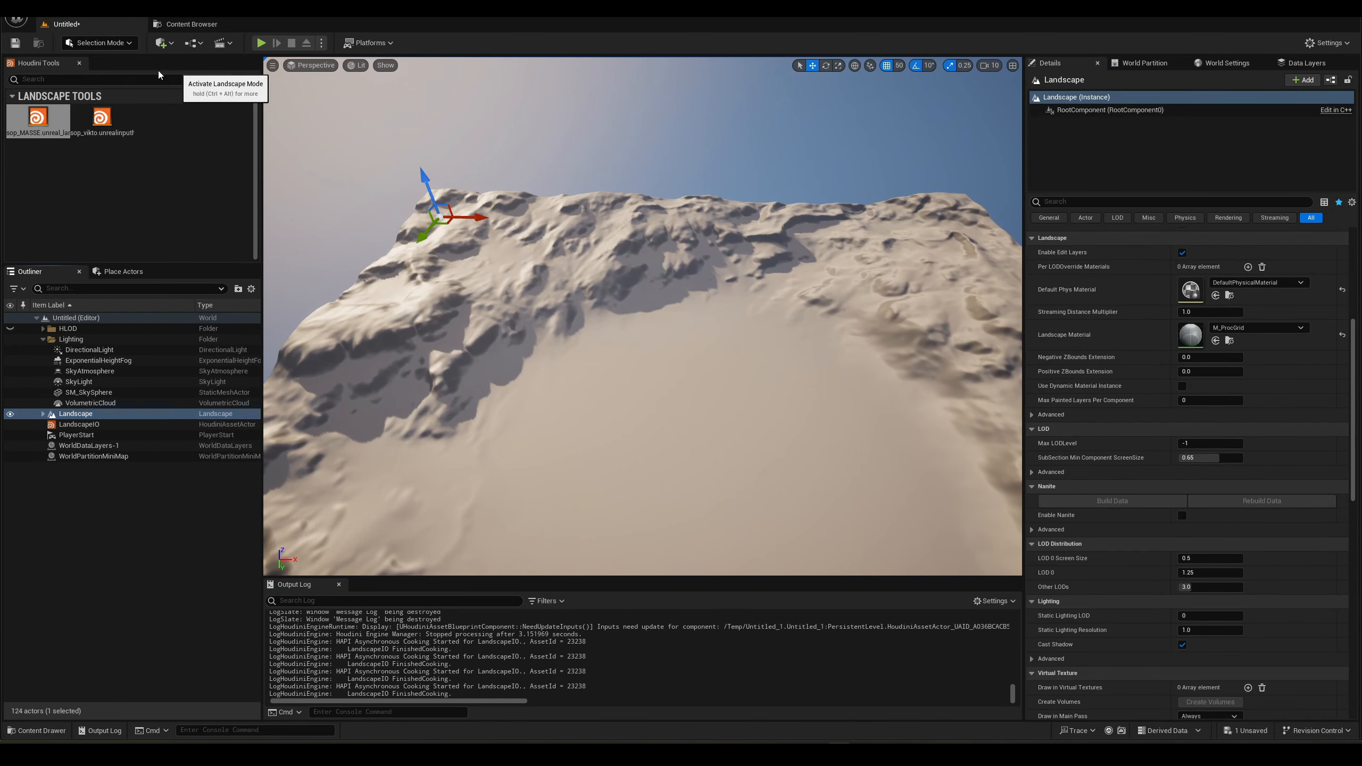
Review the flat_middle and base_terrain edit layers one after the other, finish with flat_middle selected, and inspect the terrain's flat middle area.
click(90, 326)
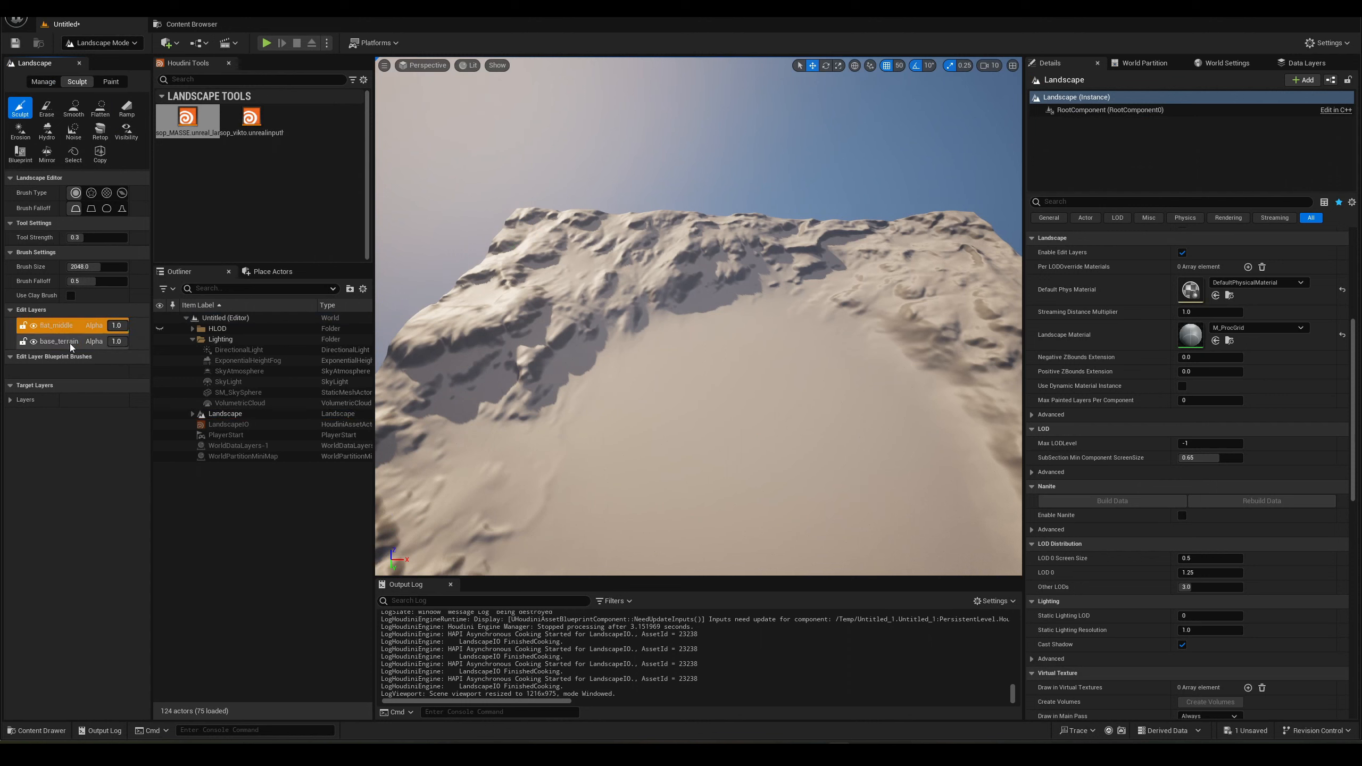
click(74, 343)
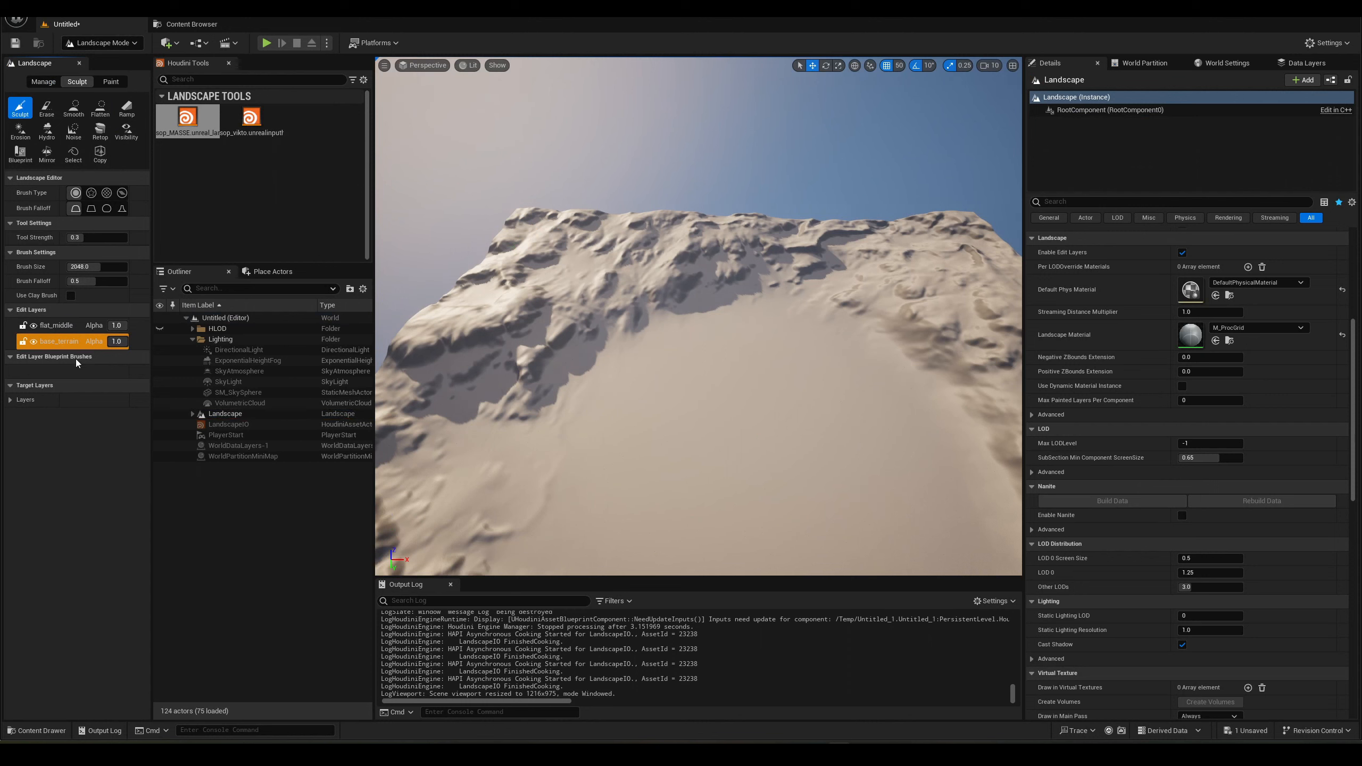
click(67, 325)
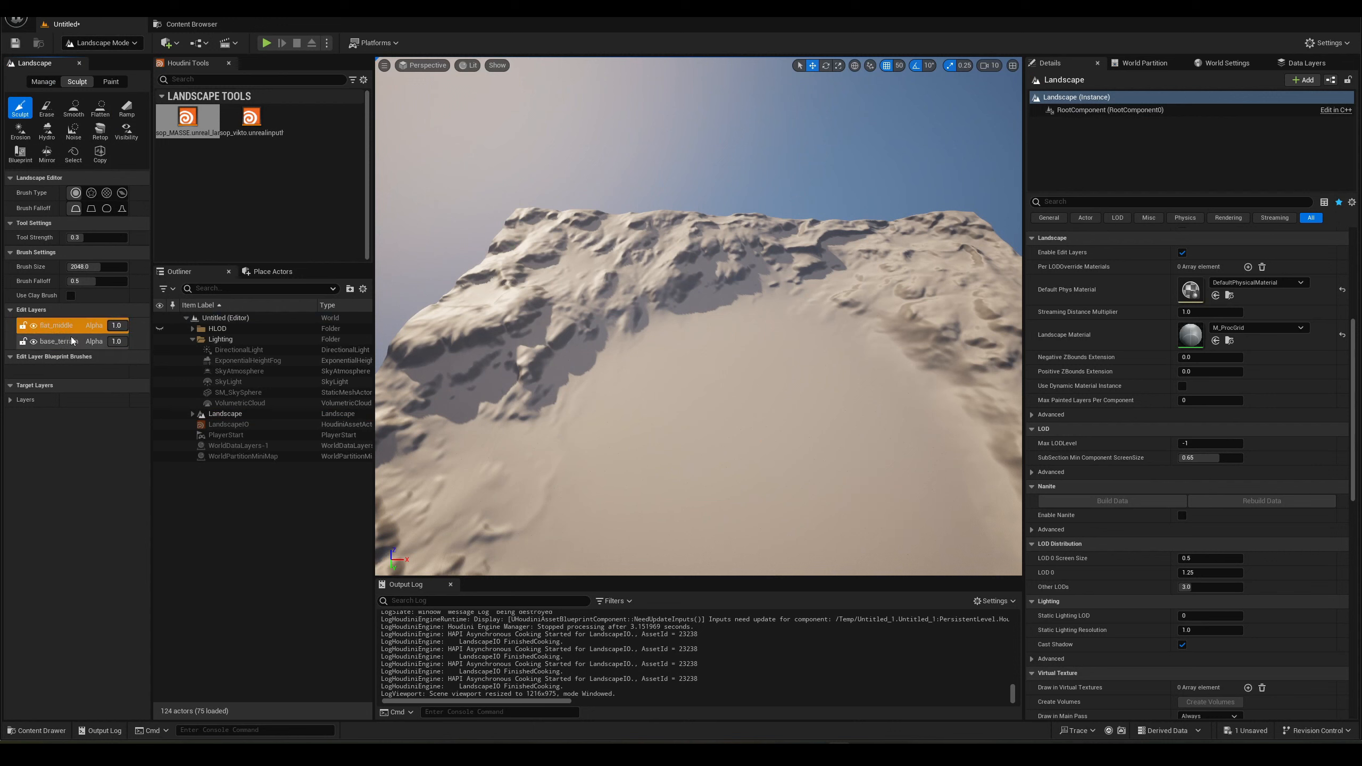
click(73, 344)
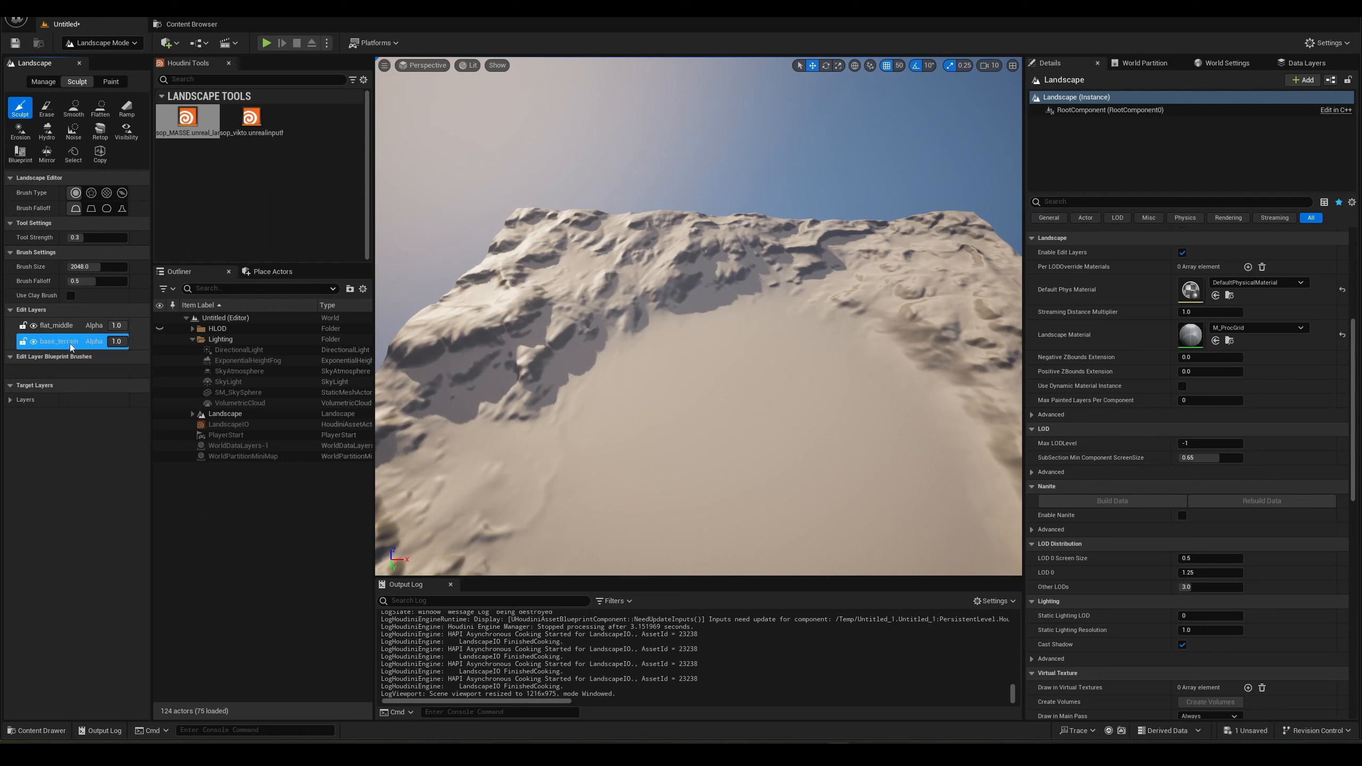
click(70, 325)
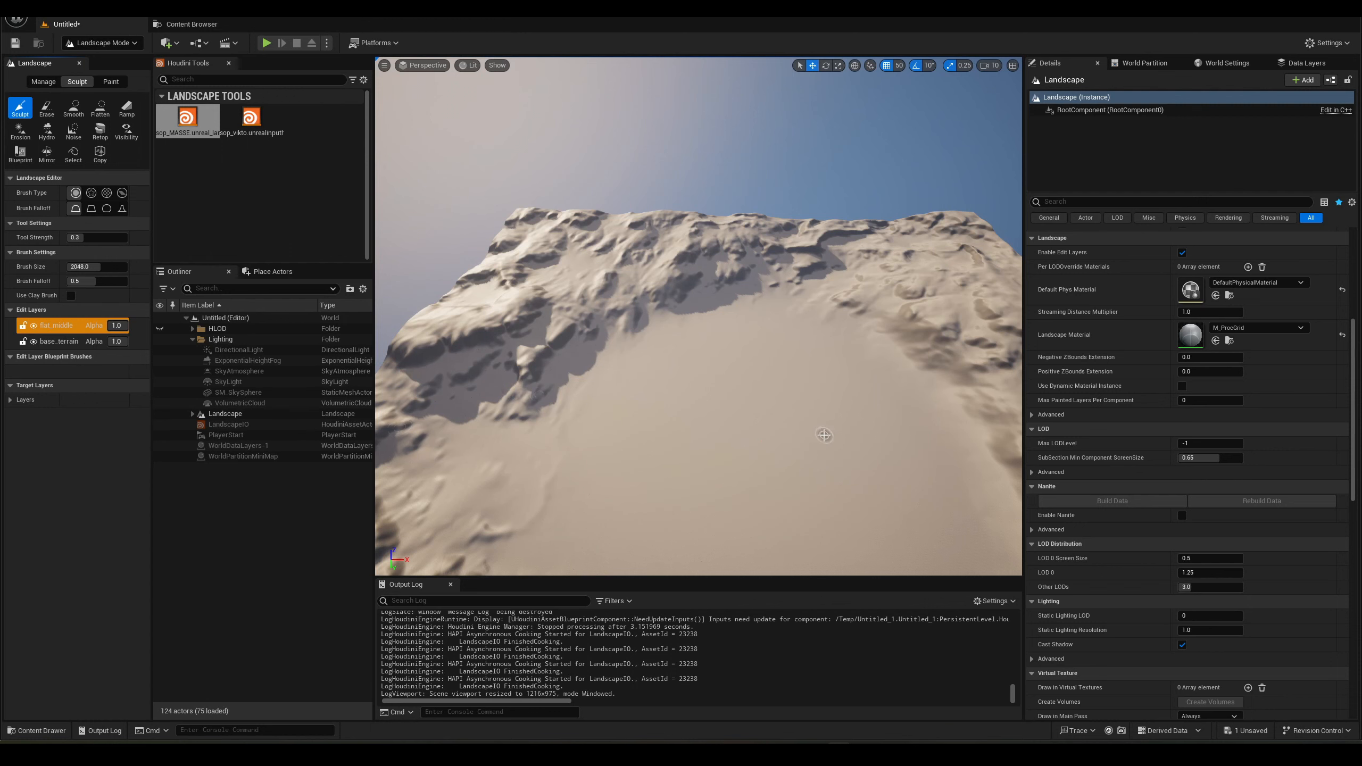
alt+drag(825, 435, 805, 510)
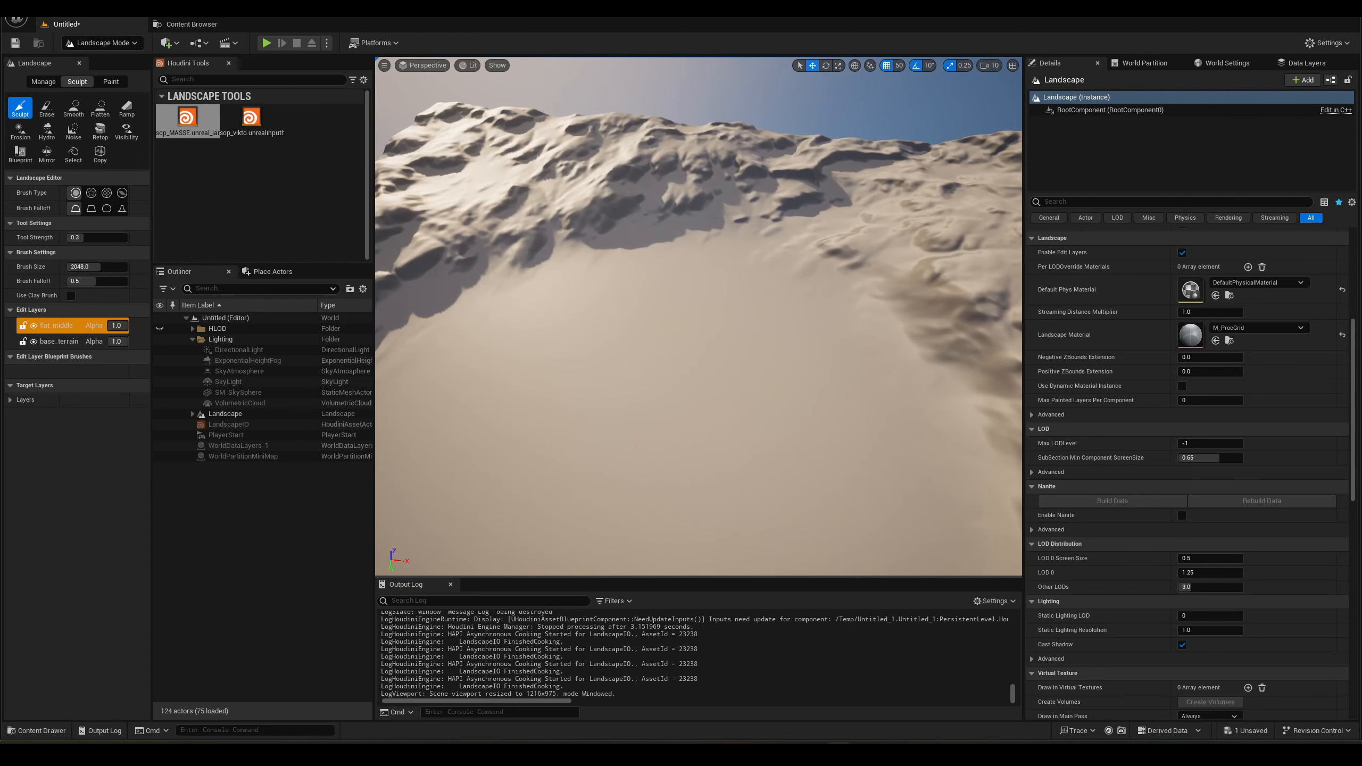
right_drag(636, 446, 595, 407)
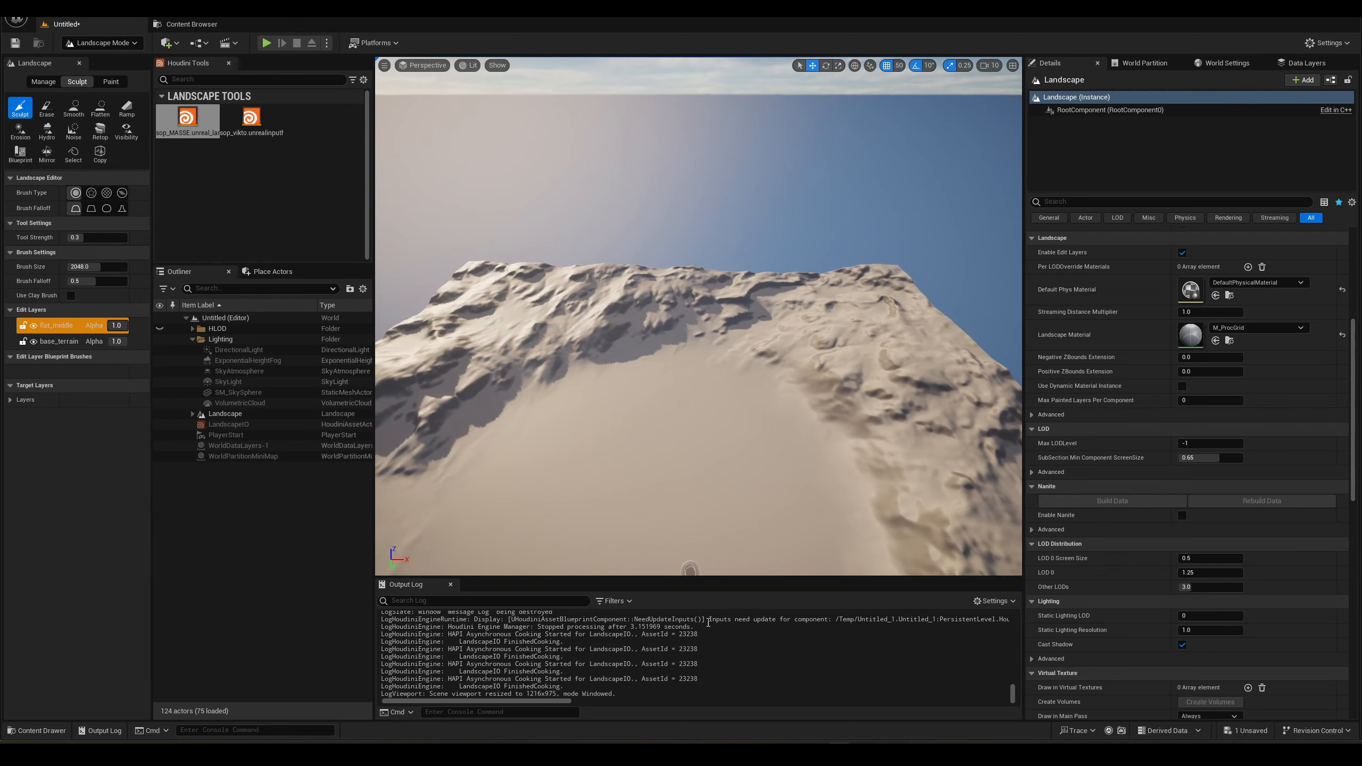
Switch to Houdini and add a second Unreal Landscape IO node below unreal_landscape_io1, making it the displayed node.
click(661, 698)
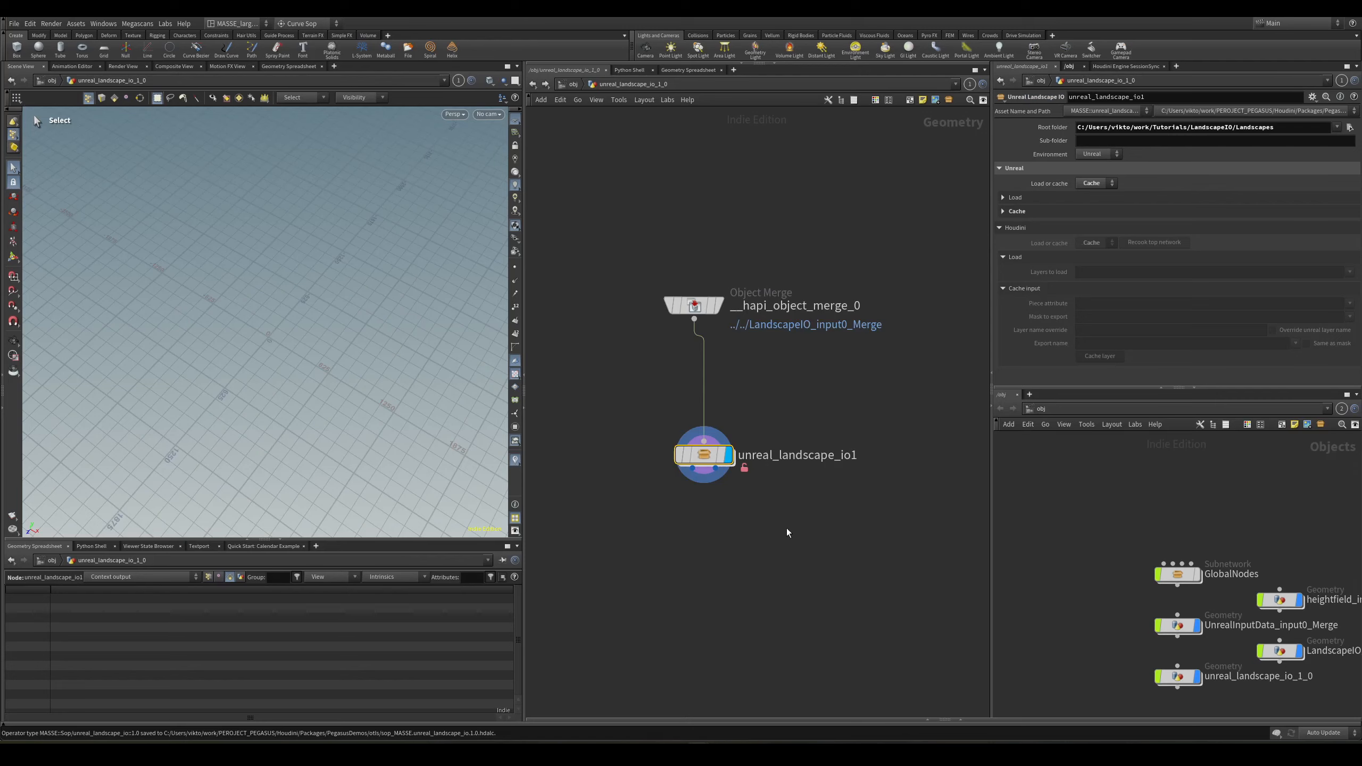
right_drag(761, 532, 794, 557)
middle_drag(805, 520, 778, 417)
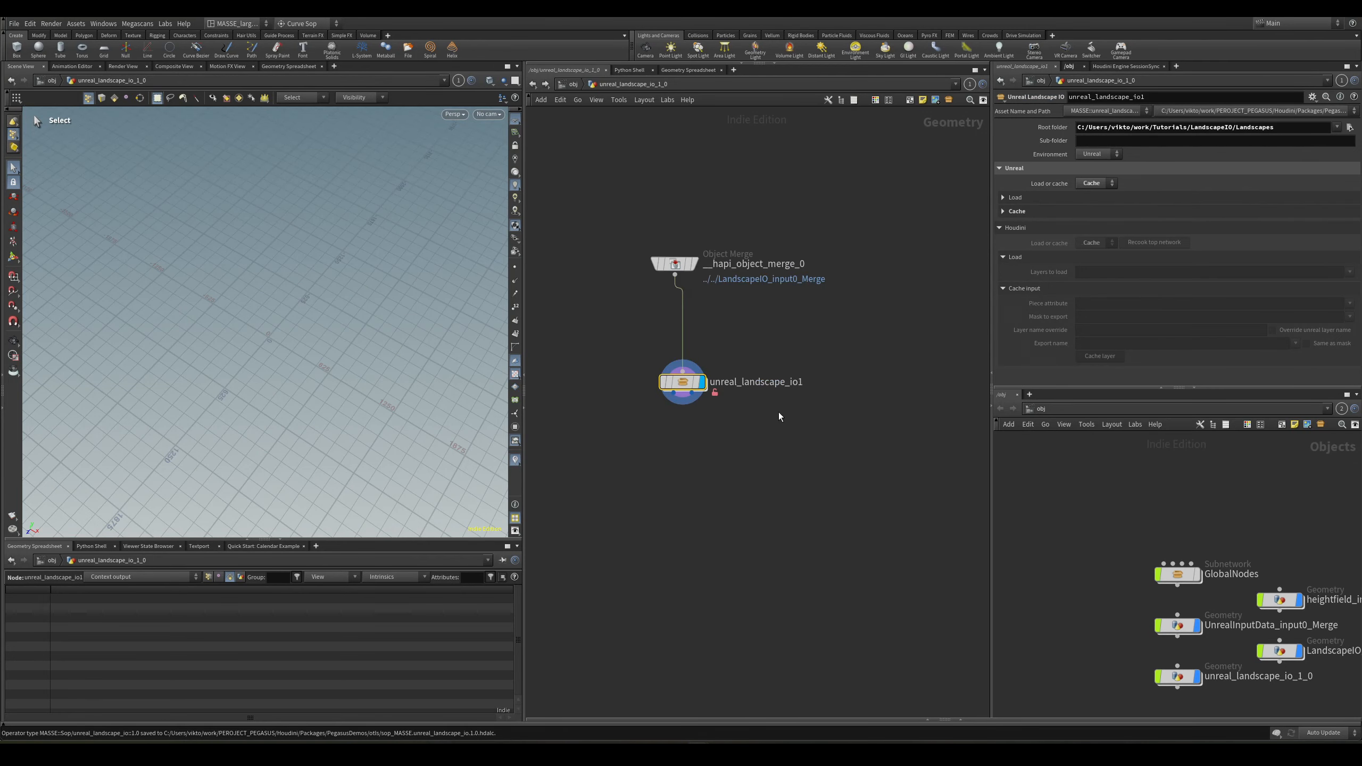
right_drag(777, 417, 785, 507)
middle_drag(785, 507, 782, 496)
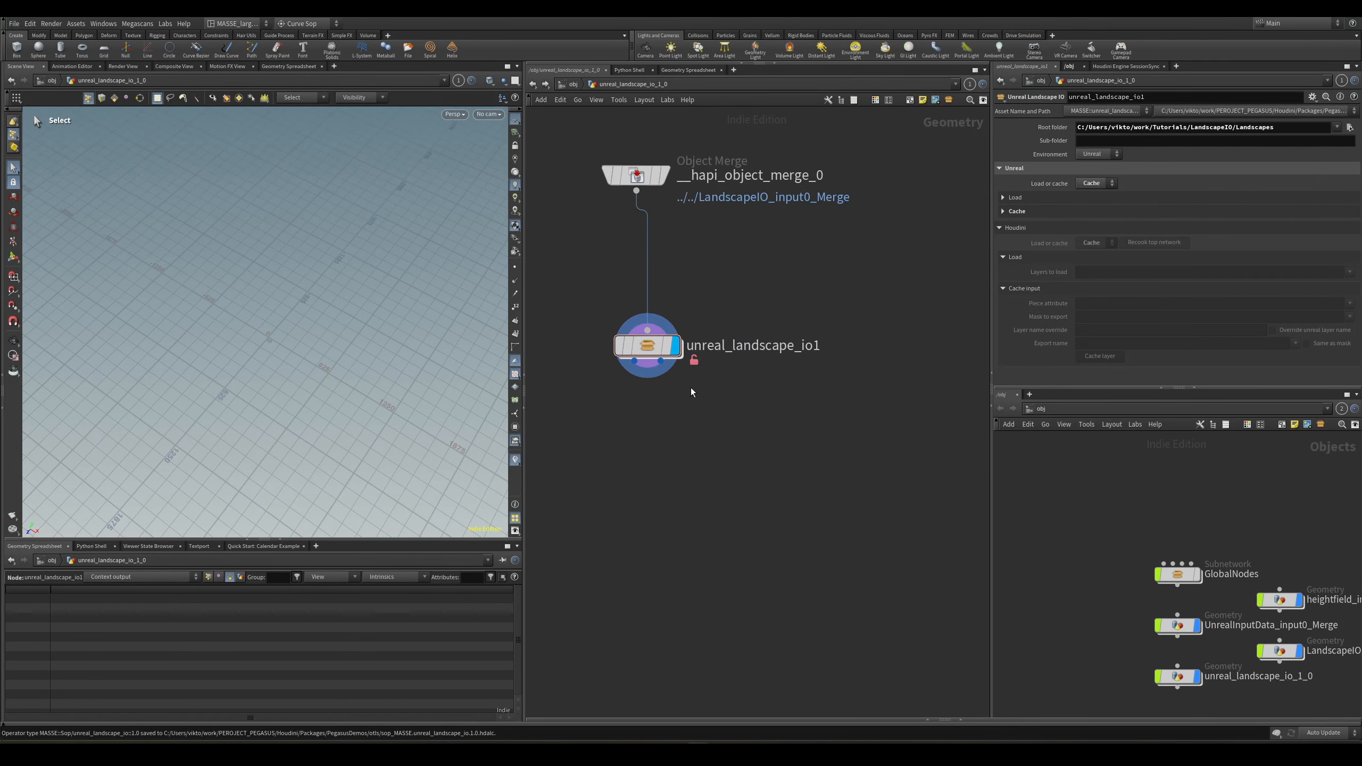
mouse_move(749, 478)
mouse_down()
mouse_move(653, 328)
mouse_move(751, 489)
mouse_up()
middle_drag(751, 490, 777, 480)
drag(779, 468, 651, 335)
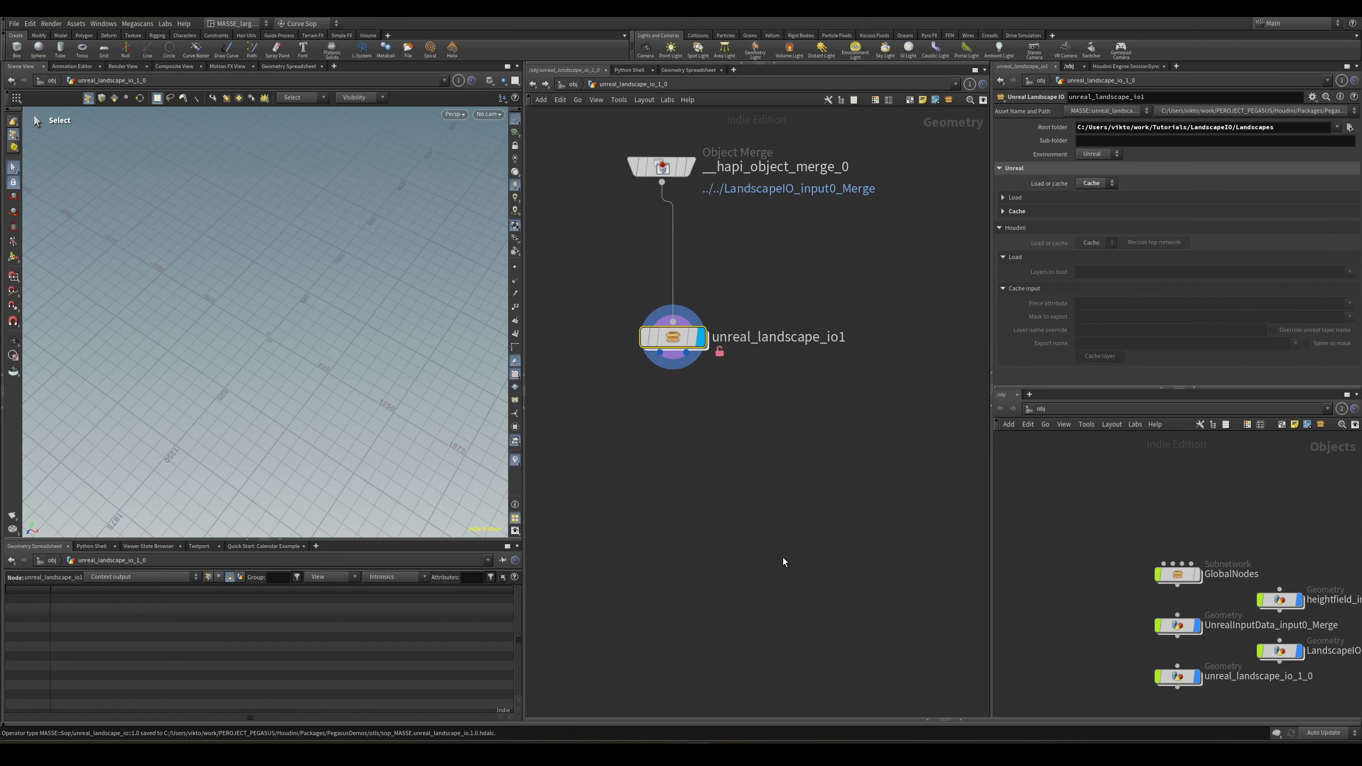
key(Tab)
text(o)
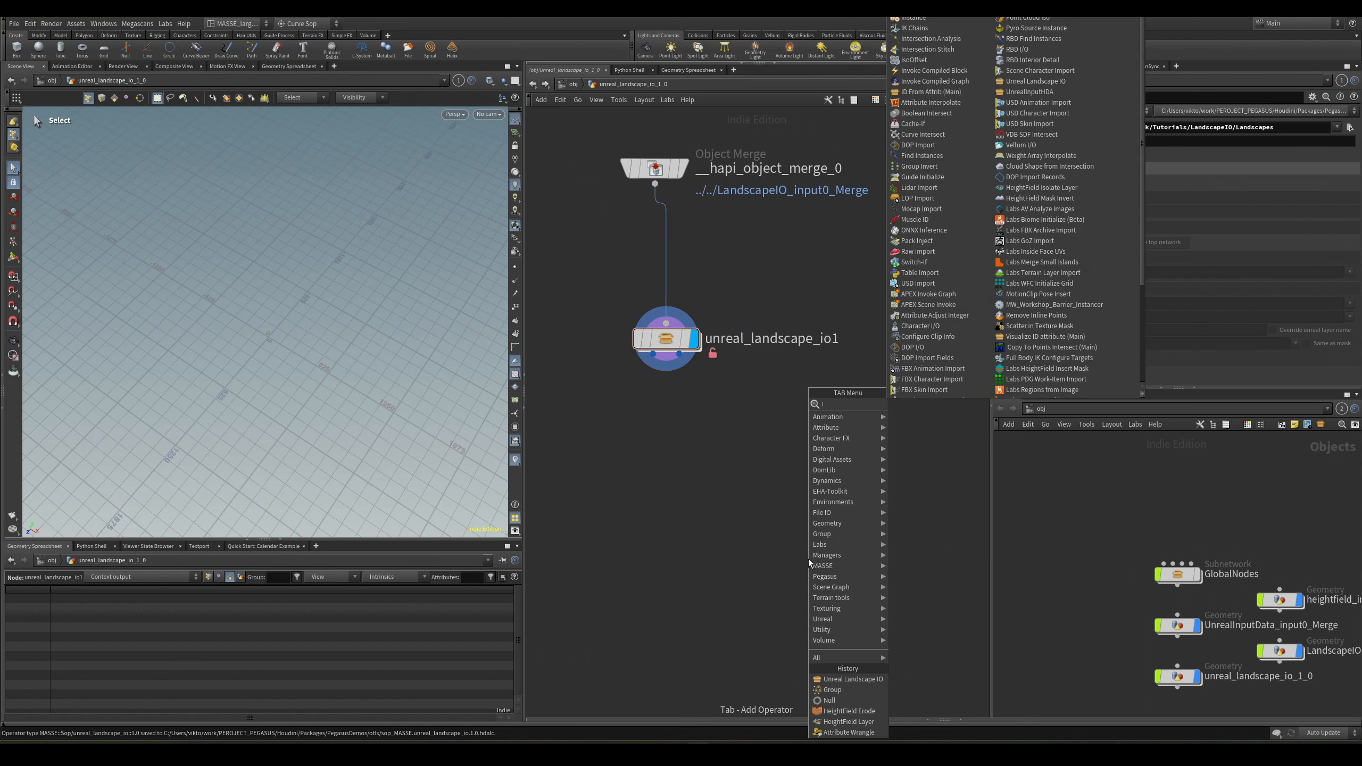
key(BackSpace)
text(io)
key(Return)
click(806, 558)
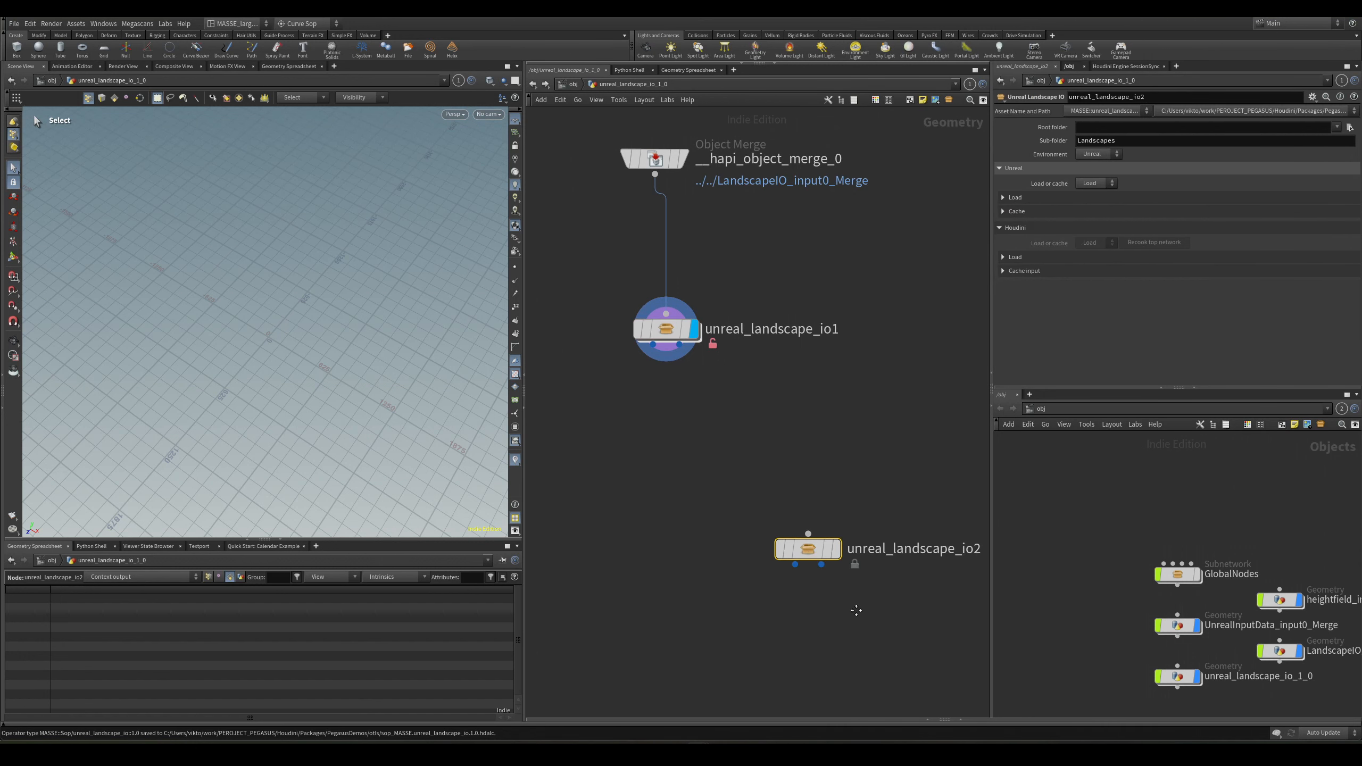
middle_drag(855, 608, 816, 562)
click(797, 498)
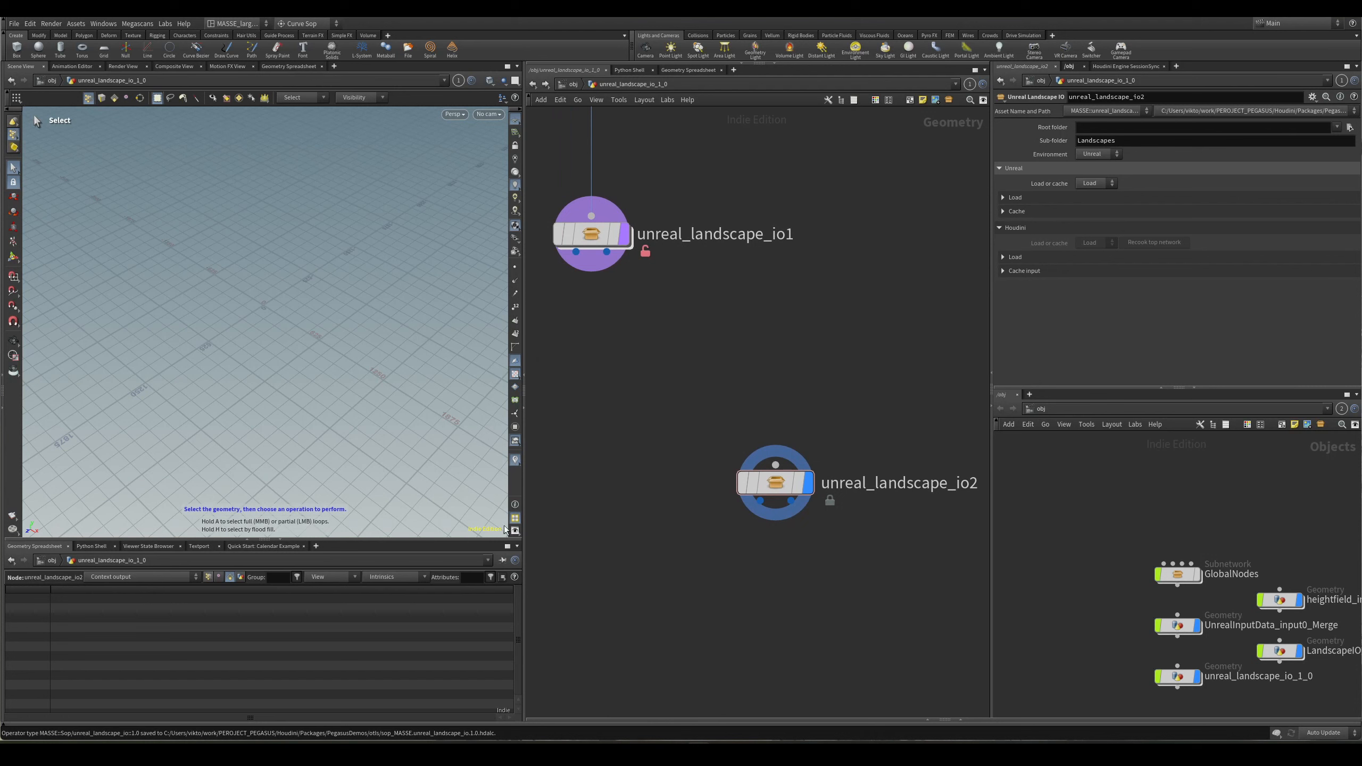
scroll(788, 426, up, 3)
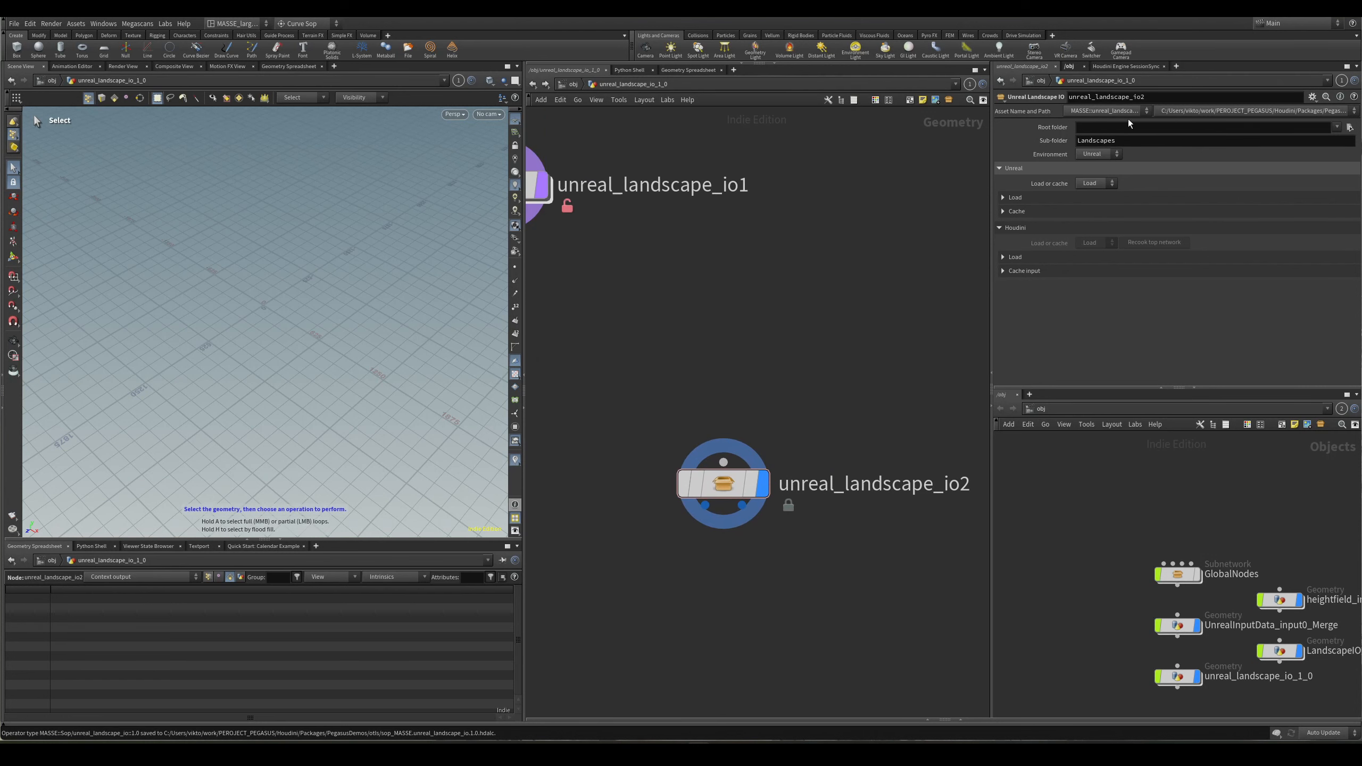
Set the new node's Root folder to the Landscapes folder path copied from File Explorer, and clear its Sub-folder.
click(273, 750)
click(793, 303)
key(ctrl+c)
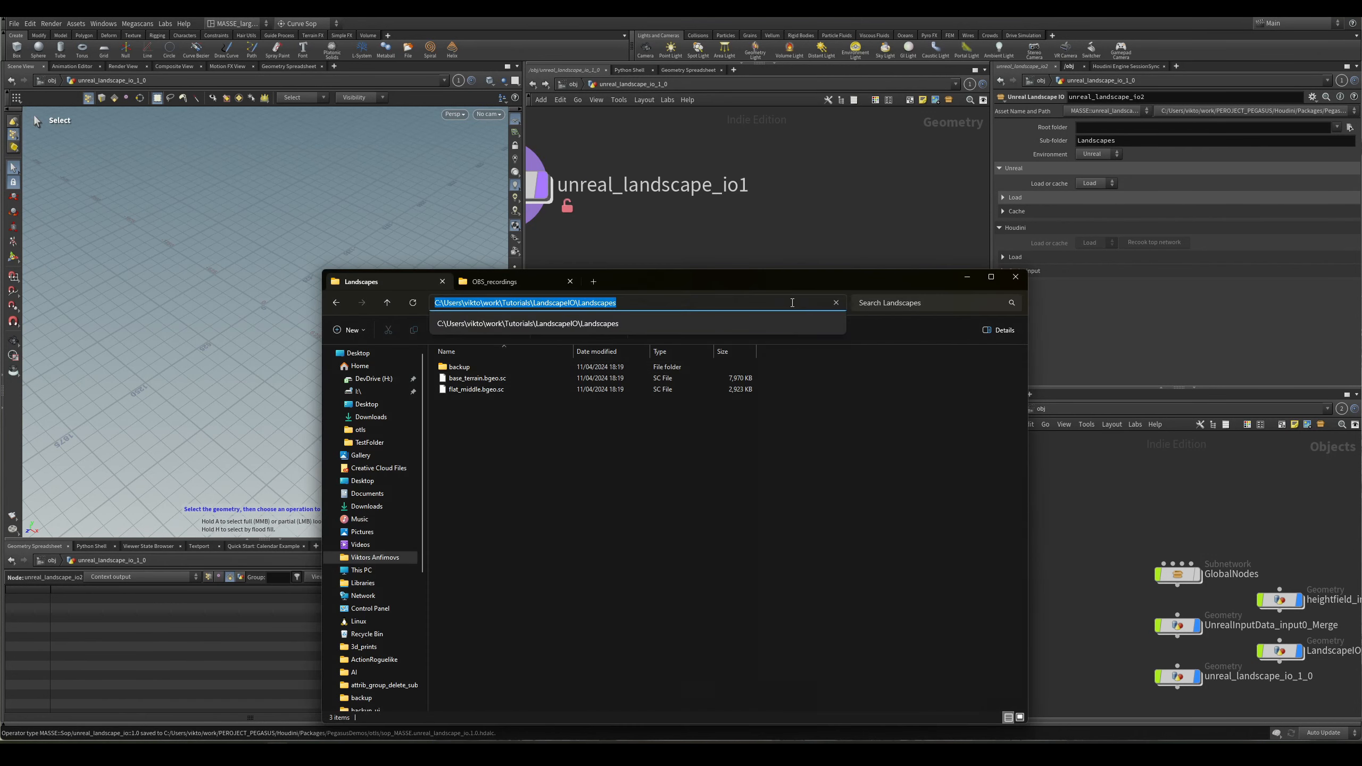
click(811, 255)
click(1153, 128)
key(ctrl+v)
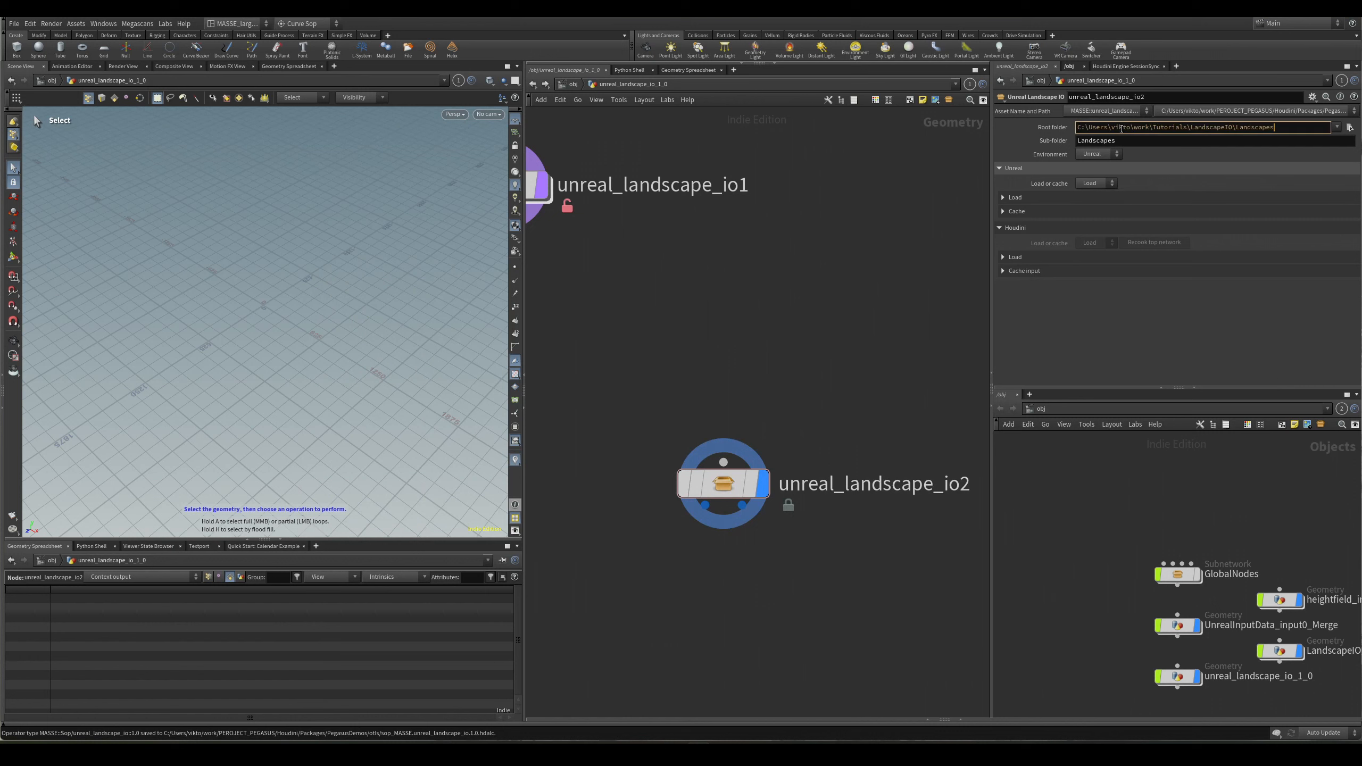
key(Return)
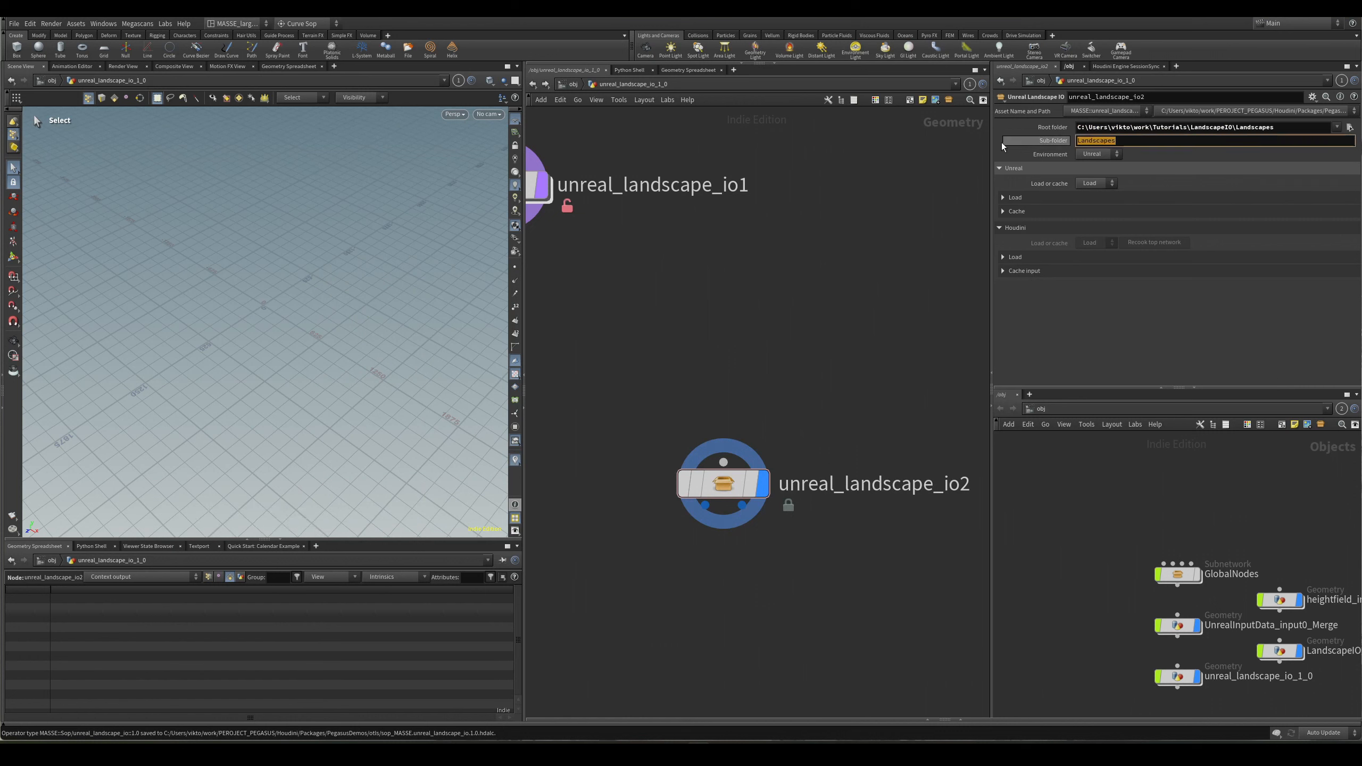
key(Tab)
key(BackSpace)
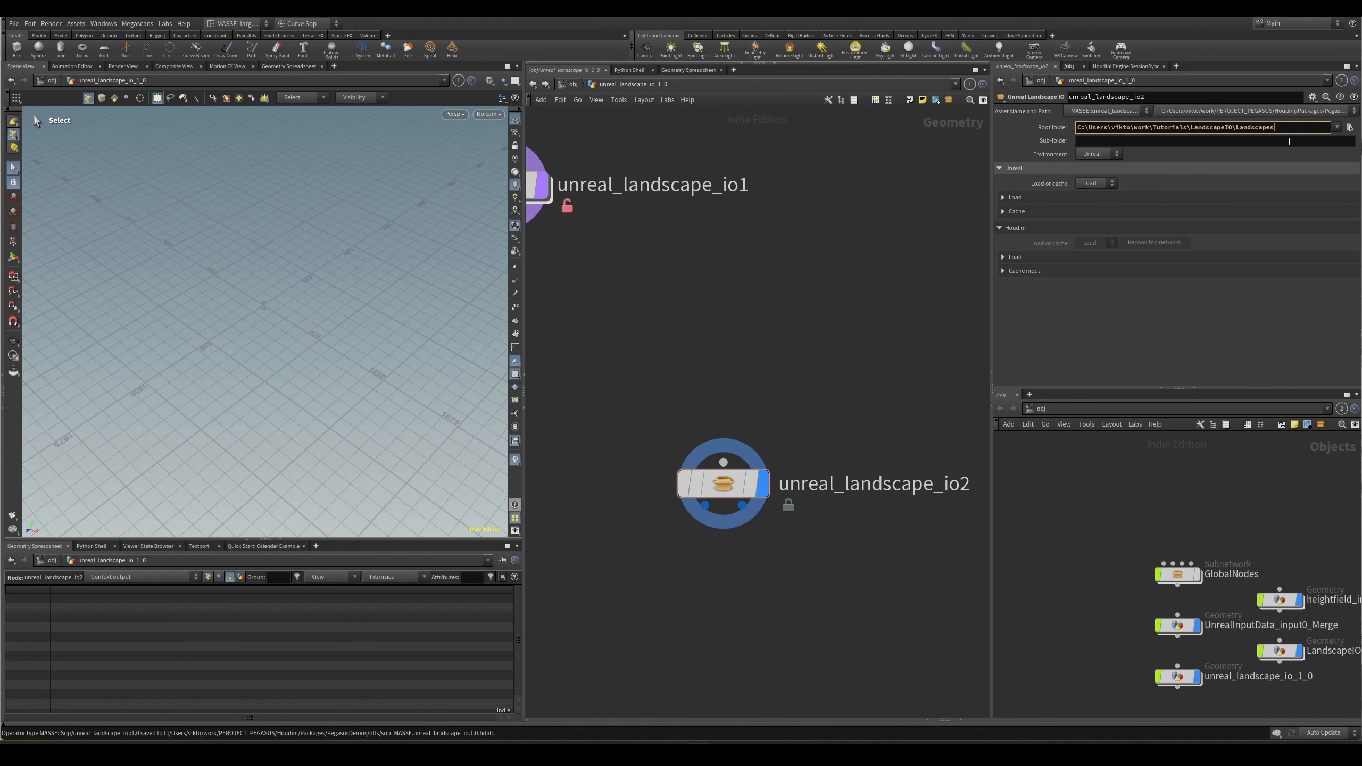
click(1294, 140)
click(1294, 129)
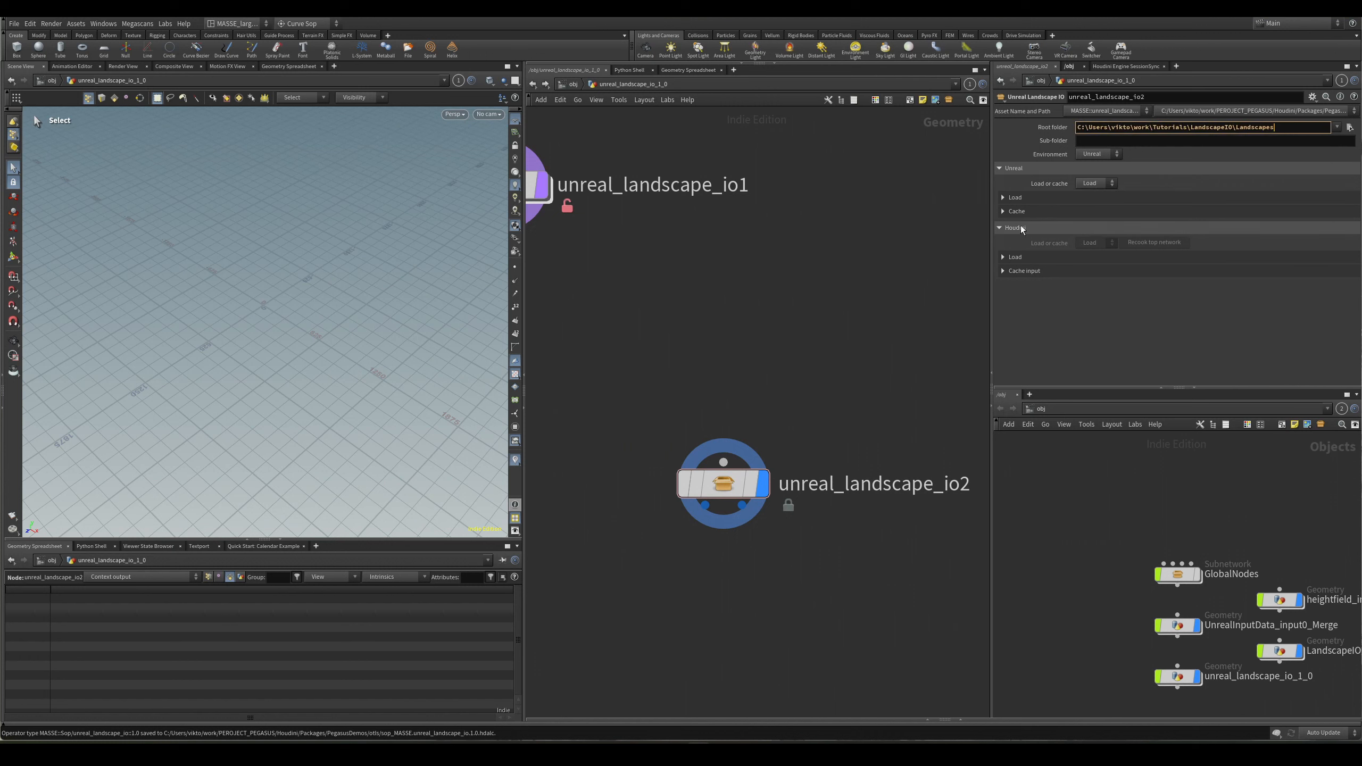
Set the new node's Environment to Houdini, keep its Houdini mode on Load, and expand the Load settings.
middle_drag(773, 386, 775, 392)
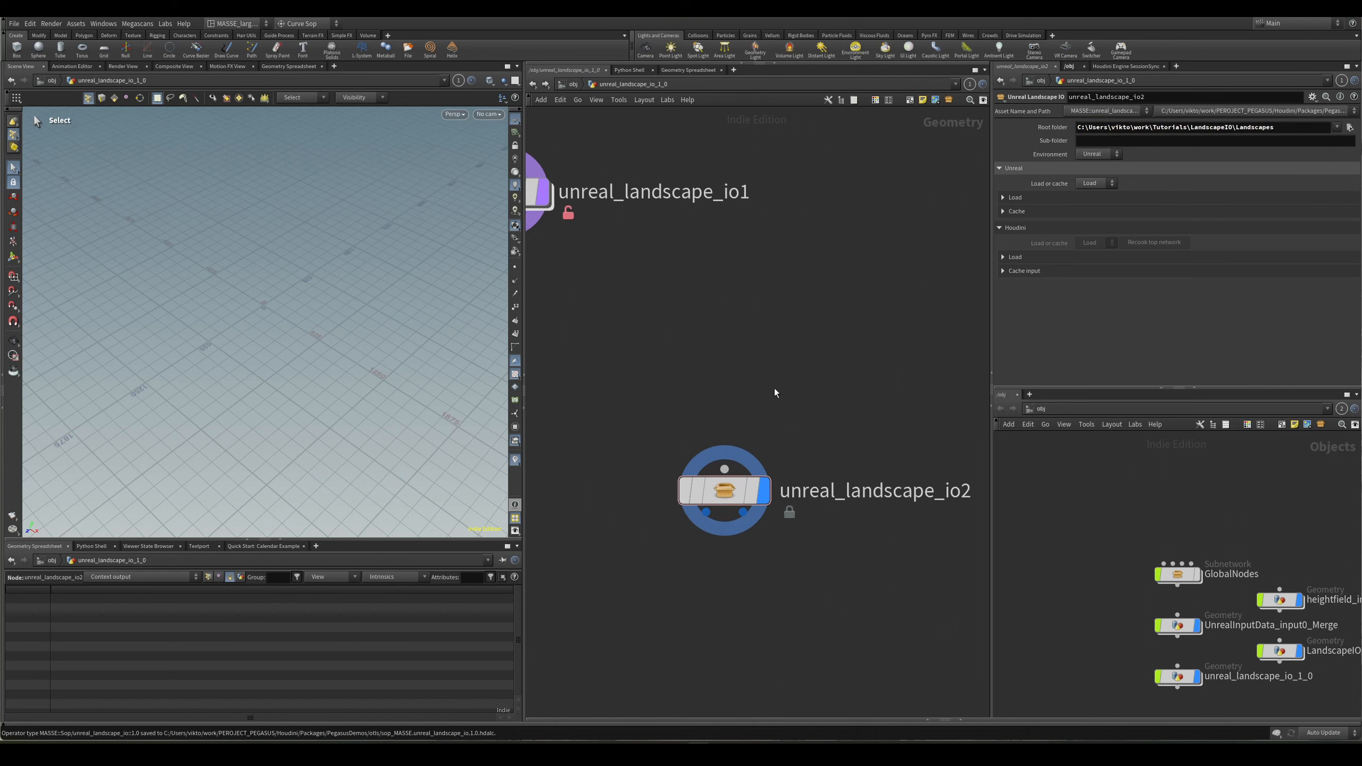
click(1117, 154)
click(1092, 165)
click(1107, 244)
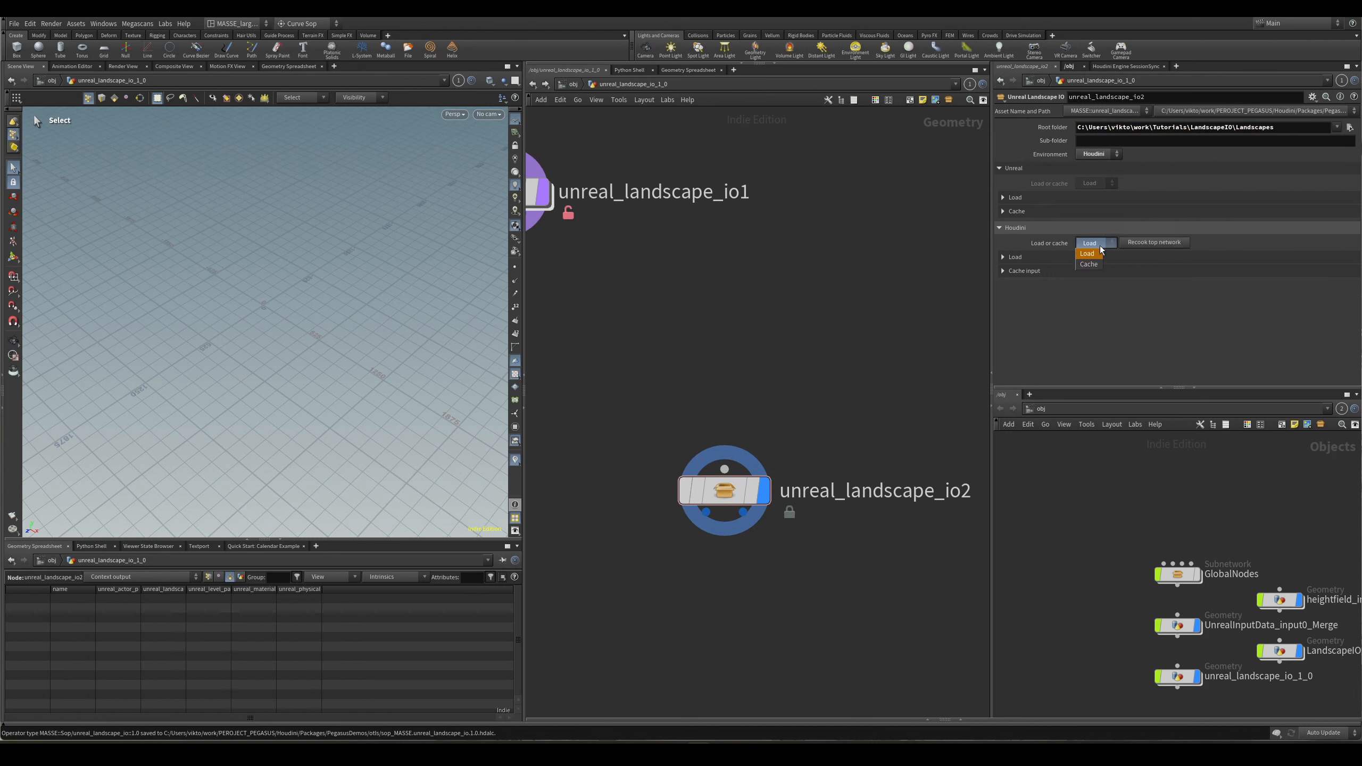
click(1087, 253)
click(1008, 257)
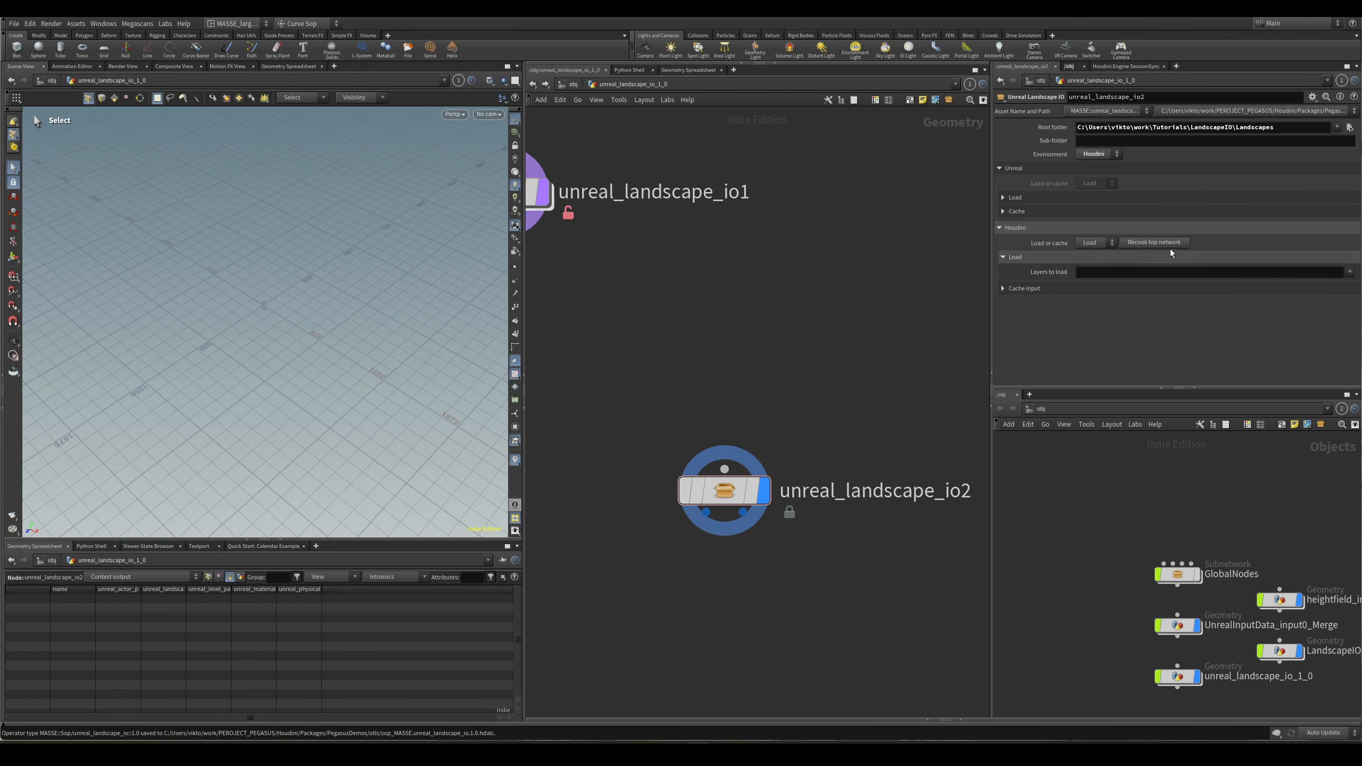
Try loading base_terrain followed by flat_middle into the new node, and clear the layers to load again.
click(1350, 272)
click(1352, 284)
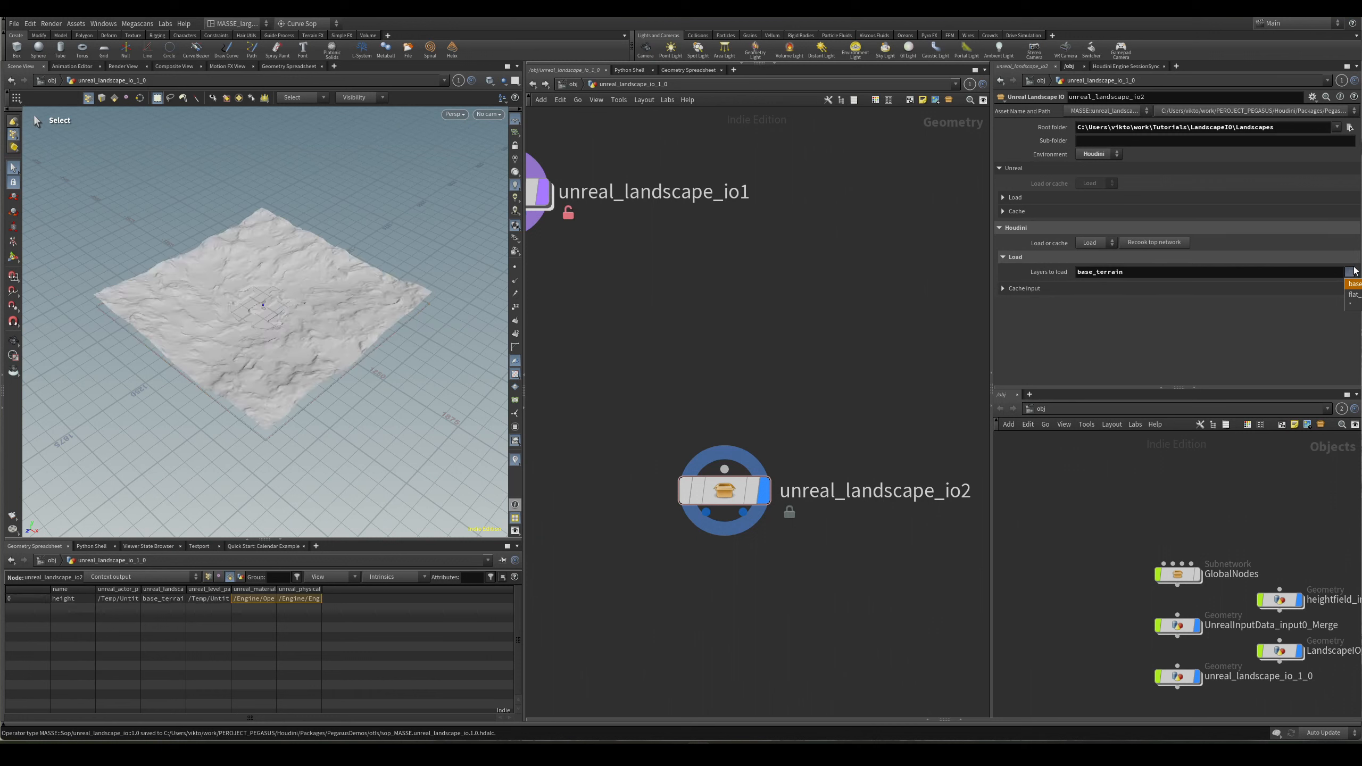
click(1352, 295)
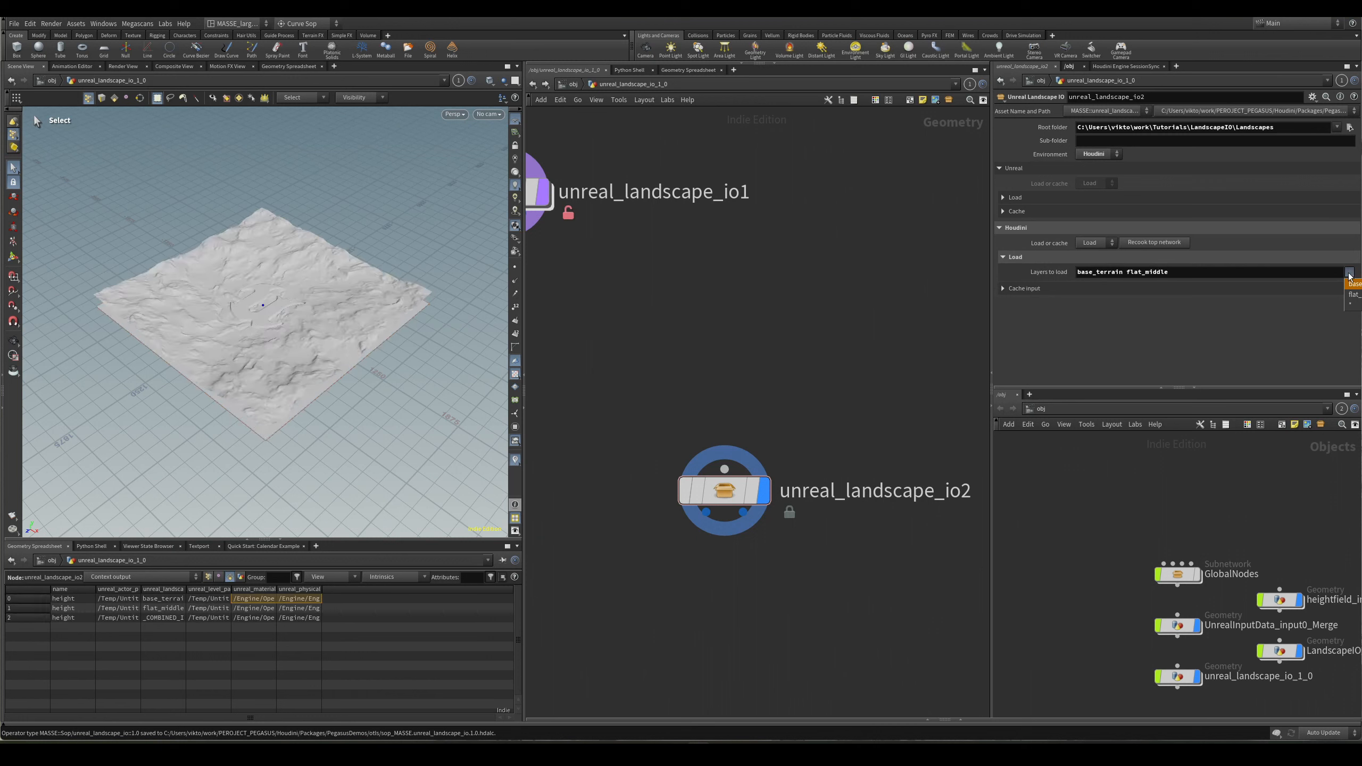
click(1115, 271)
drag(1170, 271, 1046, 273)
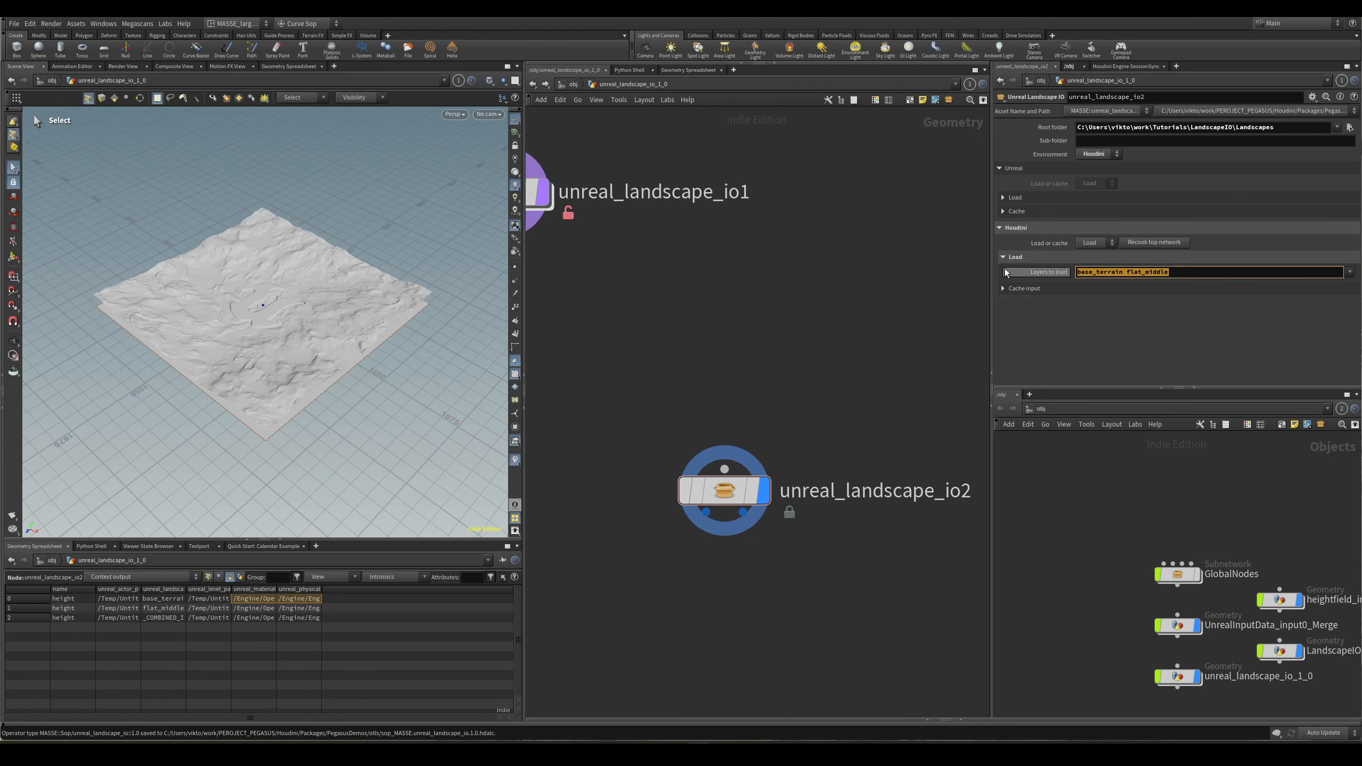
key(BackSpace)
key(Return)
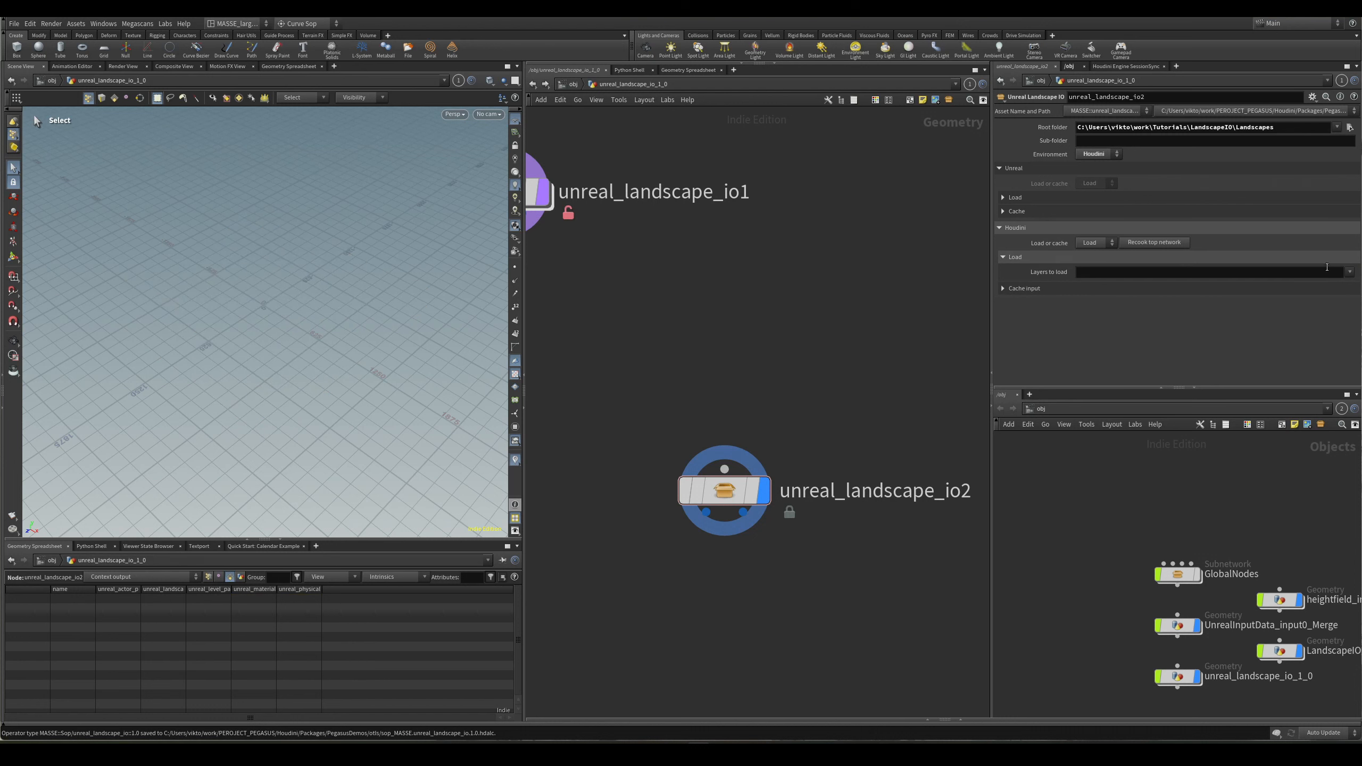
Load the cached base_terrain and flat_middle layers and inspect the resulting heightfields, checking the source files in the Landscapes folder.
click(1353, 284)
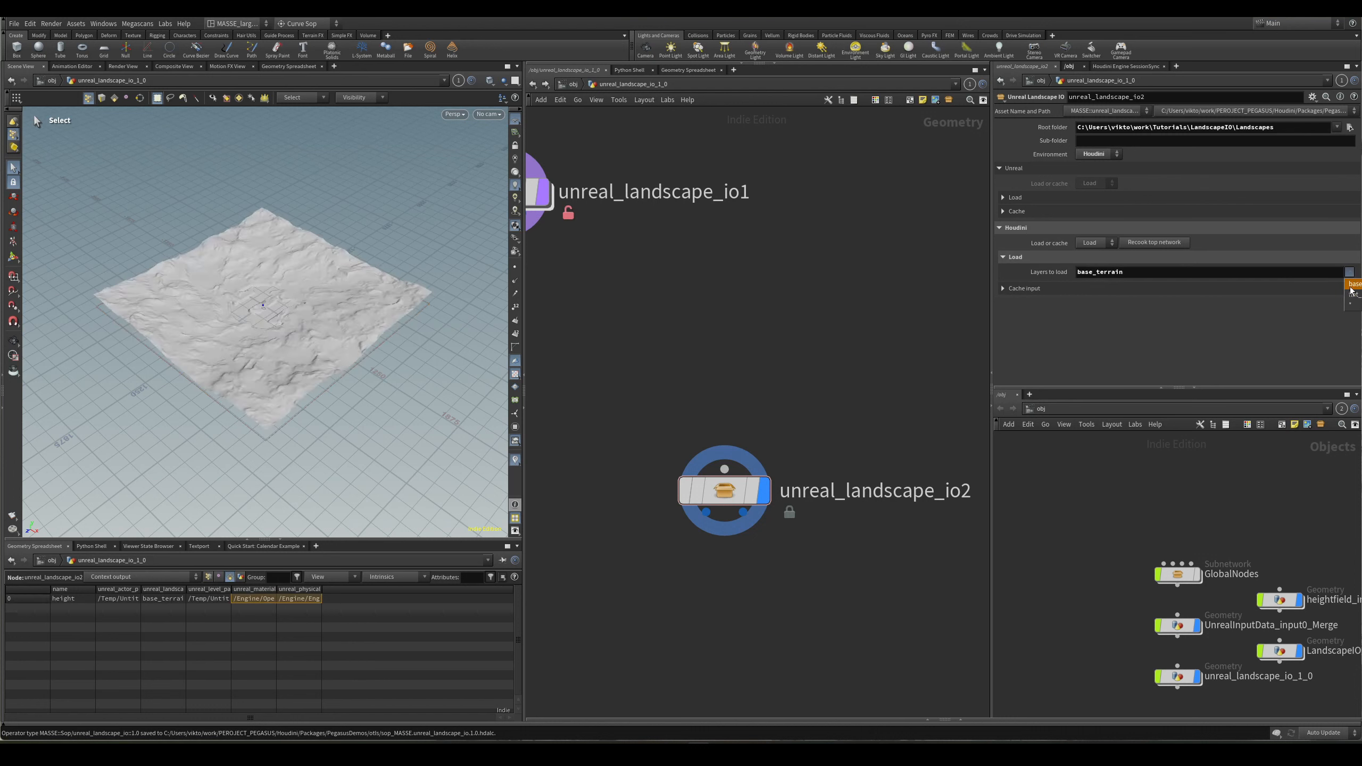
click(1353, 294)
alt+drag(332, 397, 344, 222)
alt+right_drag(343, 222, 388, 256)
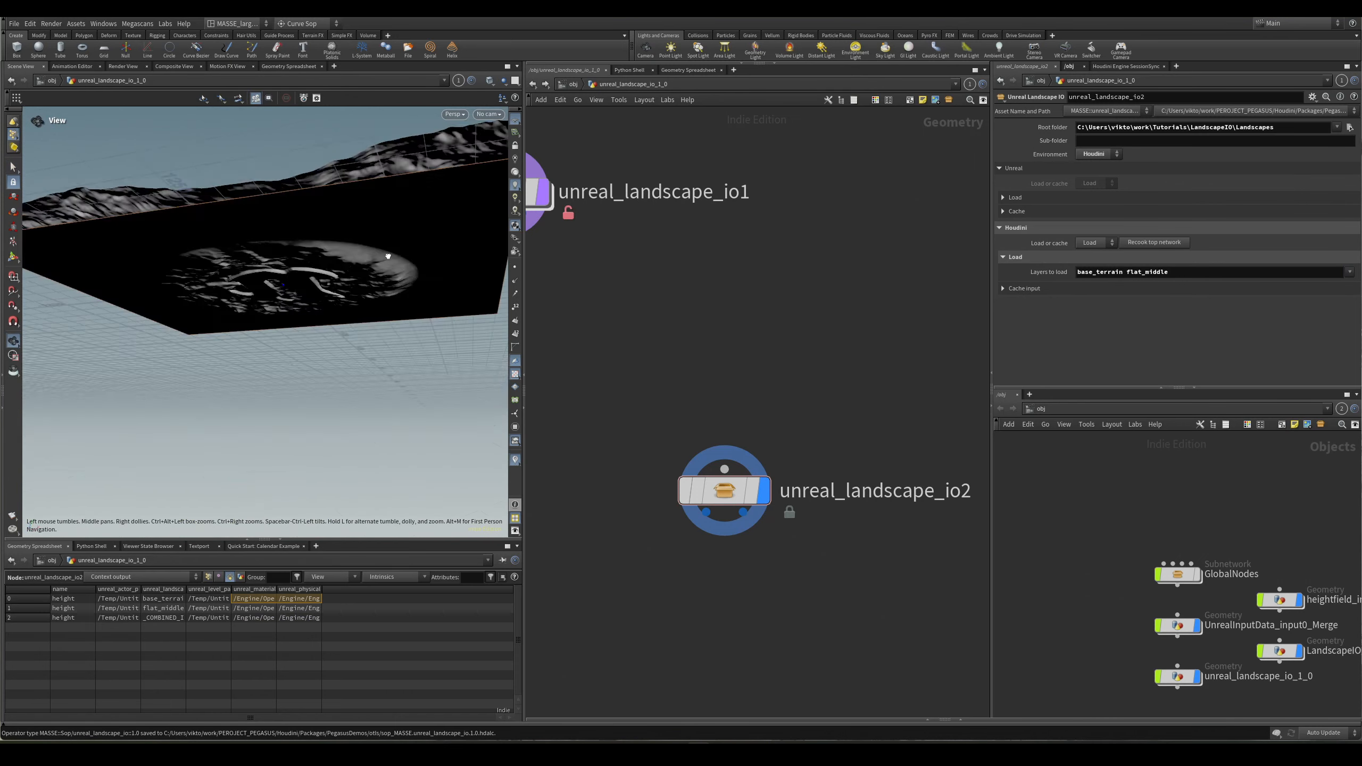
alt+drag(388, 256, 359, 290)
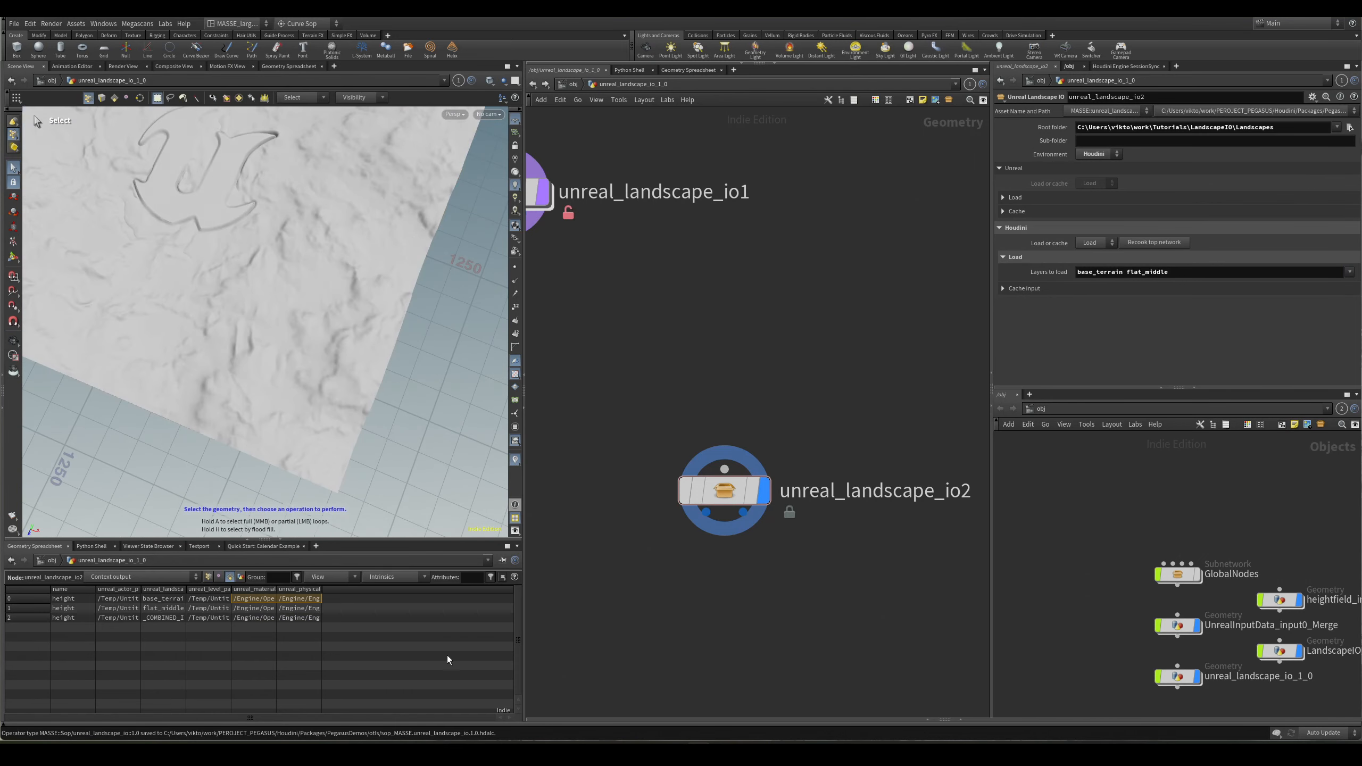
click(606, 753)
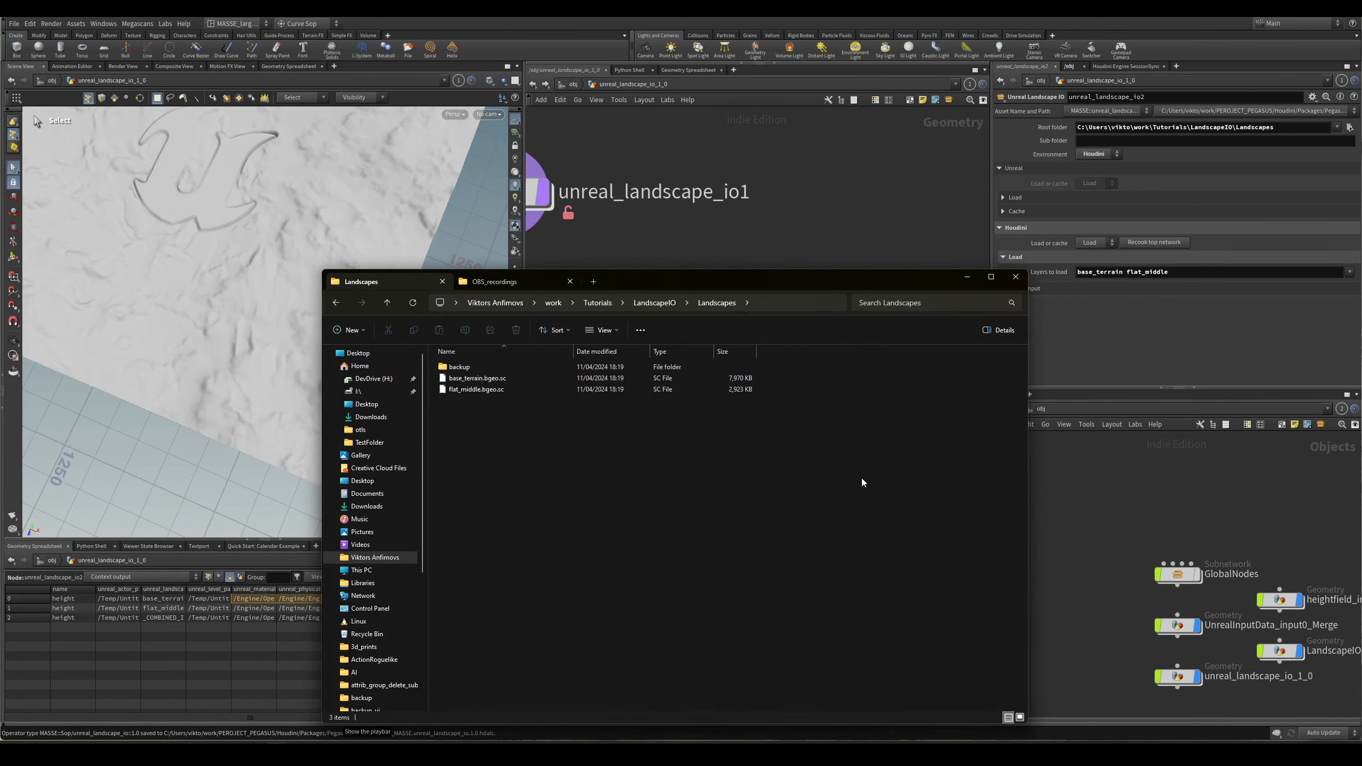
click(907, 222)
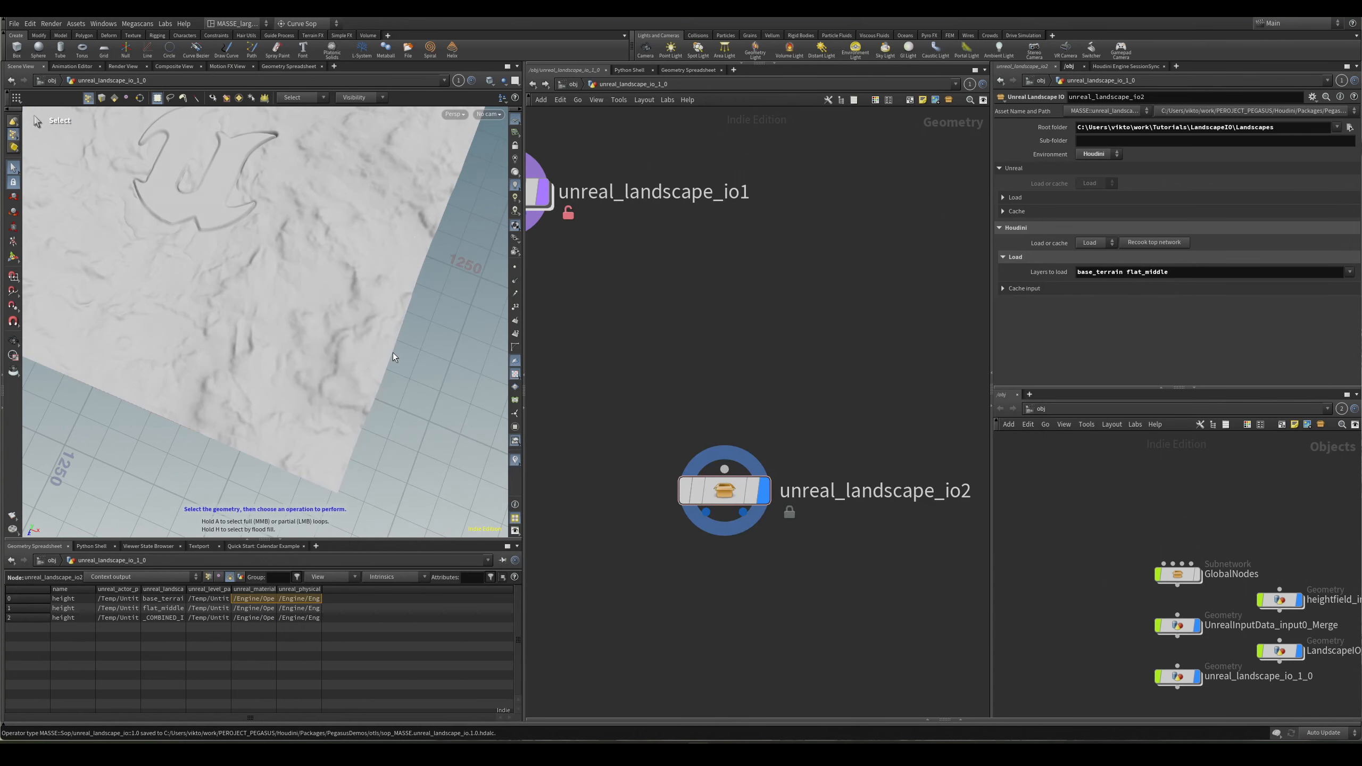
Replace the unreal_landscape_io2 node's layers to load with the * wildcard so that all cached layers load.
key(space+h)
alt+drag(339, 346, 355, 413)
alt+drag(326, 359, 328, 332)
scroll(300, 374, up, 5)
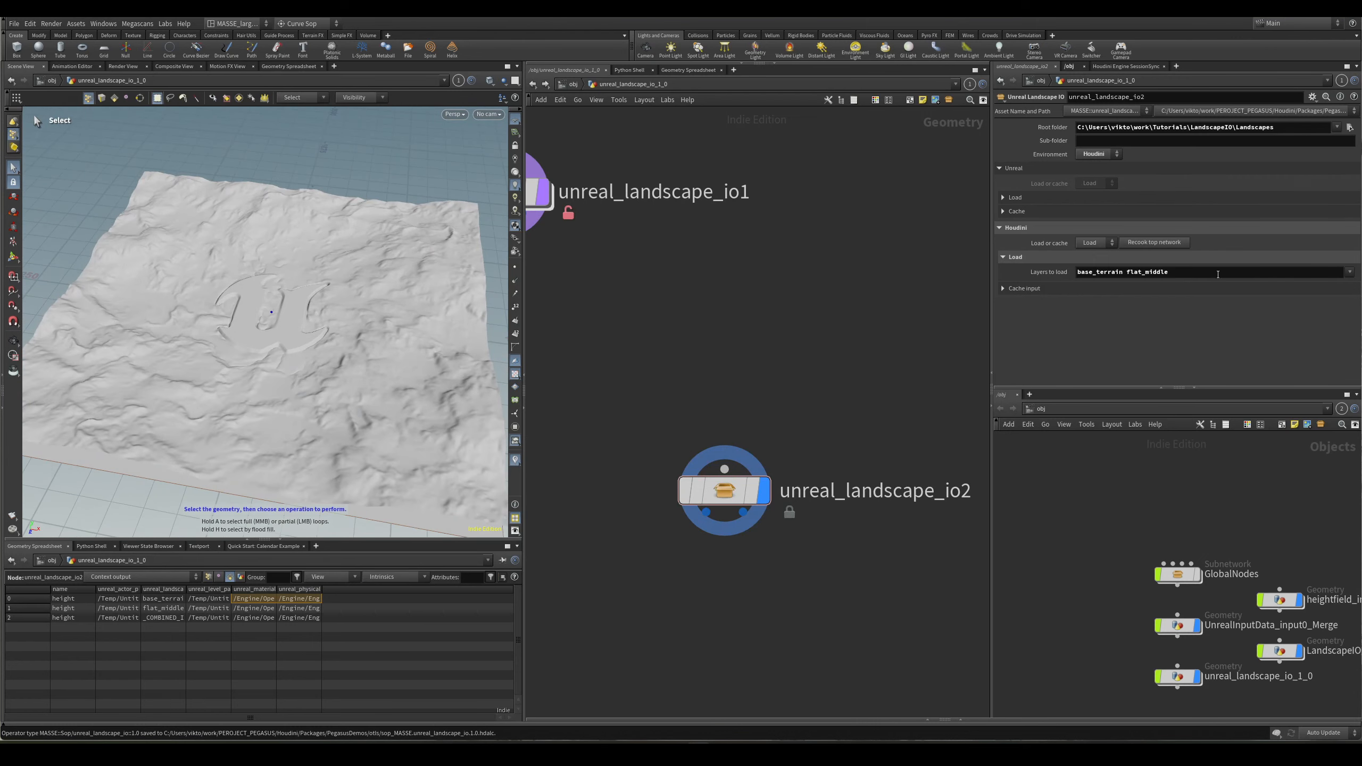
triple_click(1218, 274)
key(BackSpace)
click(1349, 271)
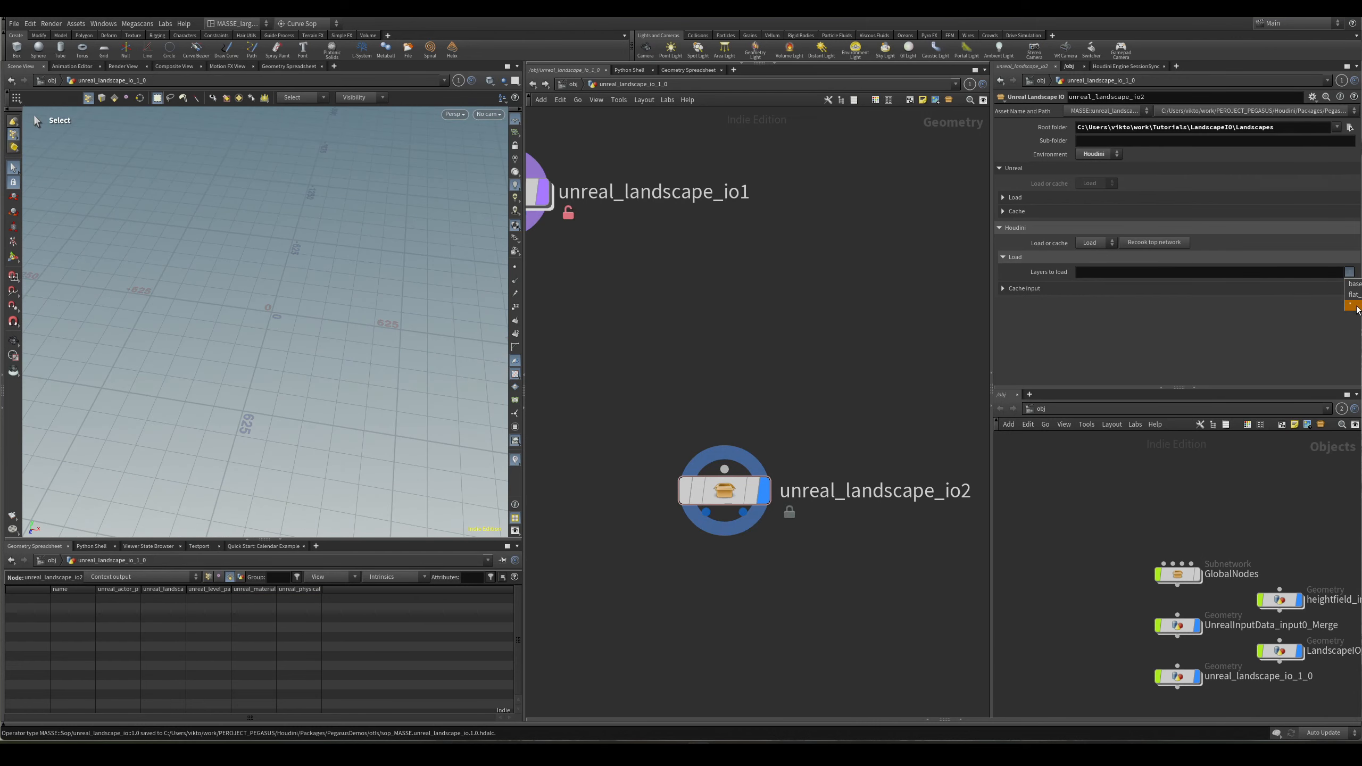
click(1354, 305)
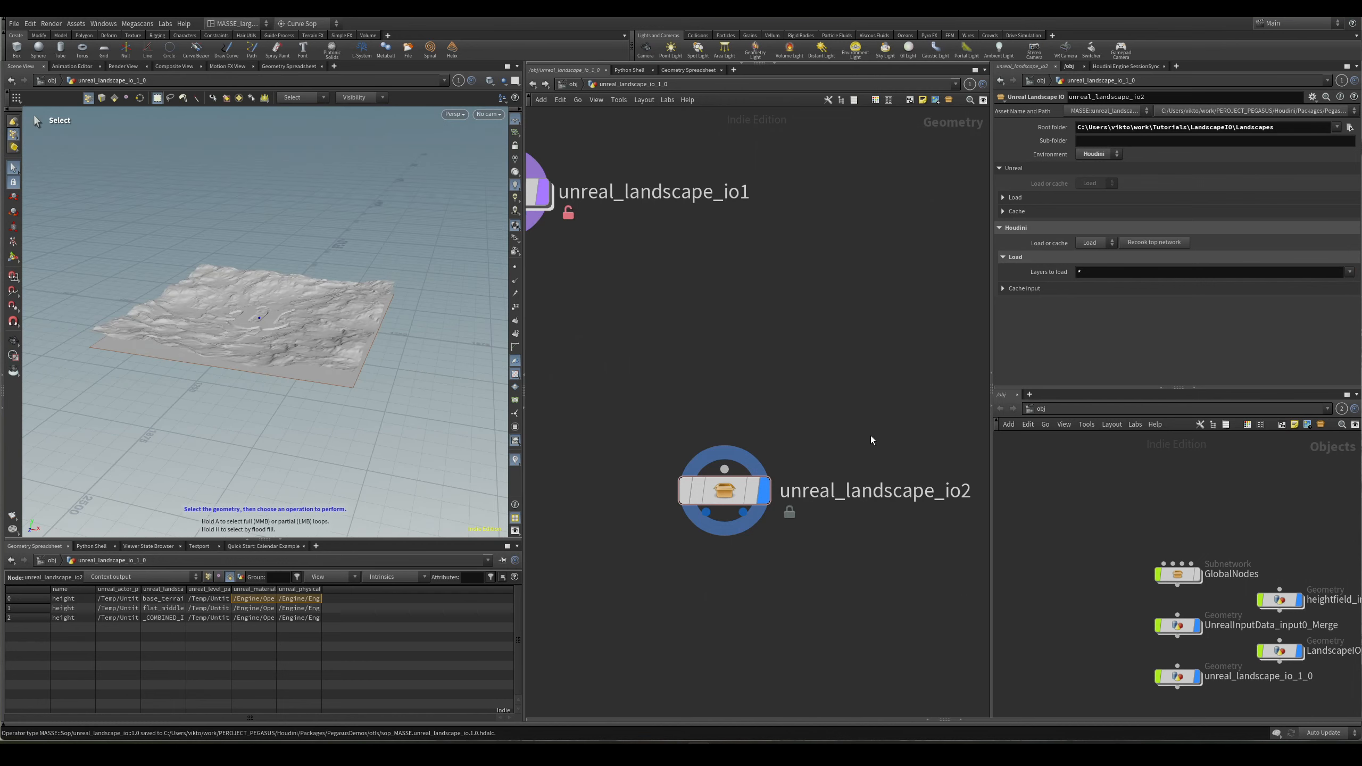
Examine the loaded terrain and read each heightfield's full edit layer name in the geometry spreadsheet.
middle_click(739, 505)
scroll(751, 483, up, 3)
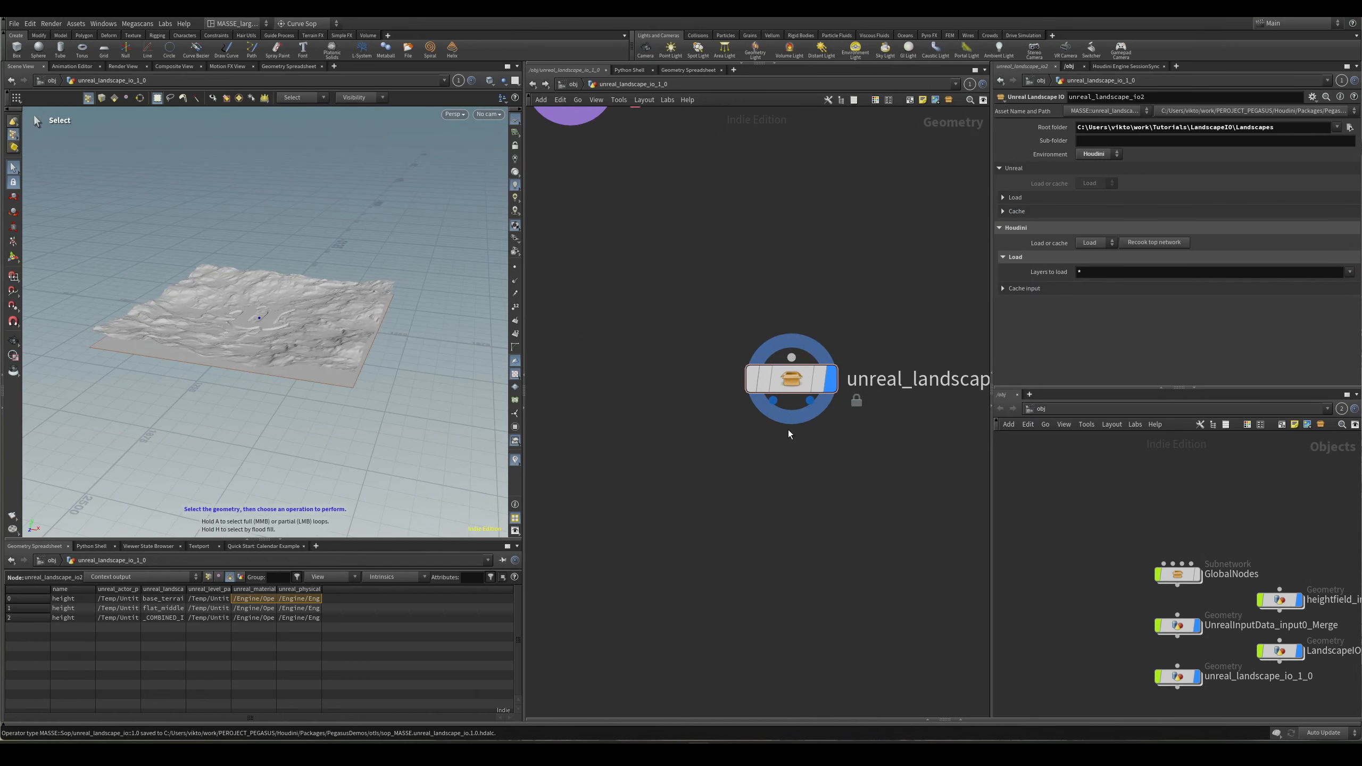
key(Escape)
drag(279, 343, 312, 322)
scroll(312, 322, up, 5)
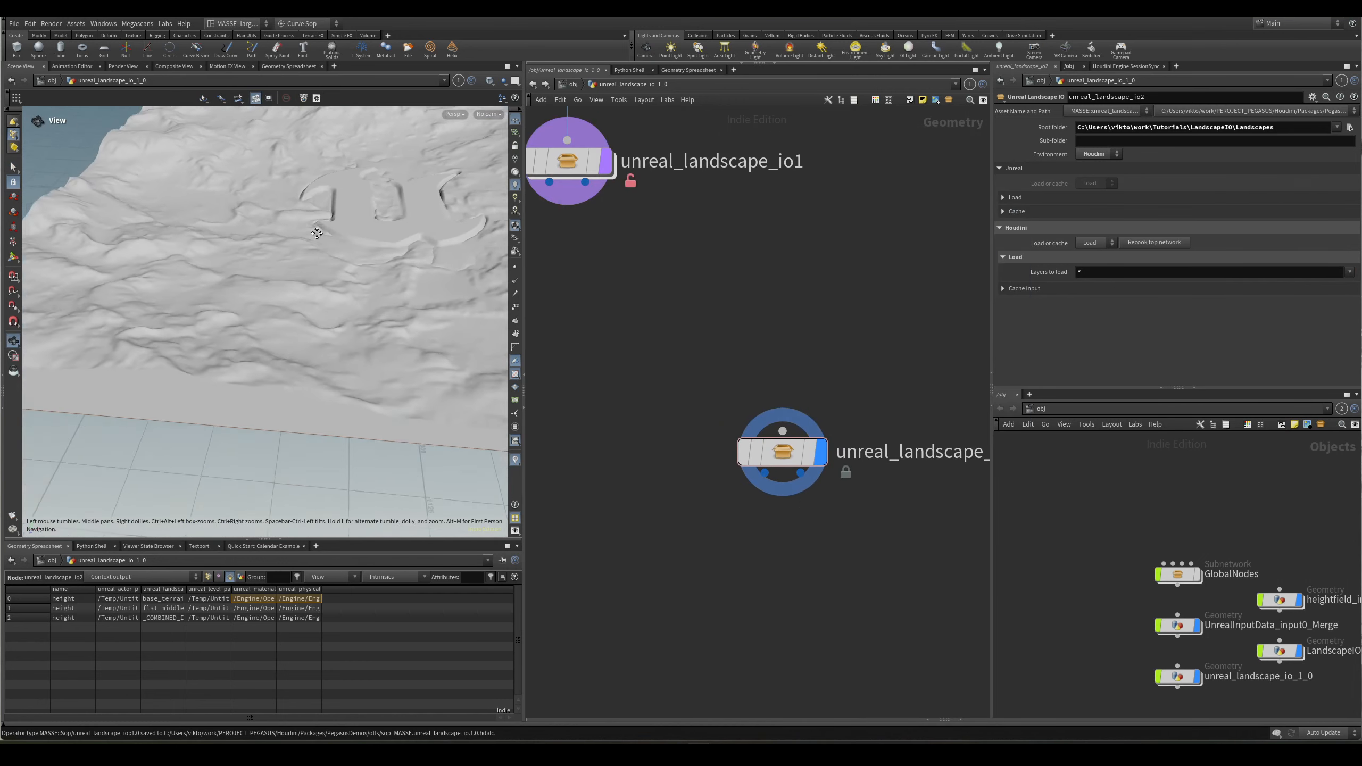
key(s)
scroll(845, 525, down, 2)
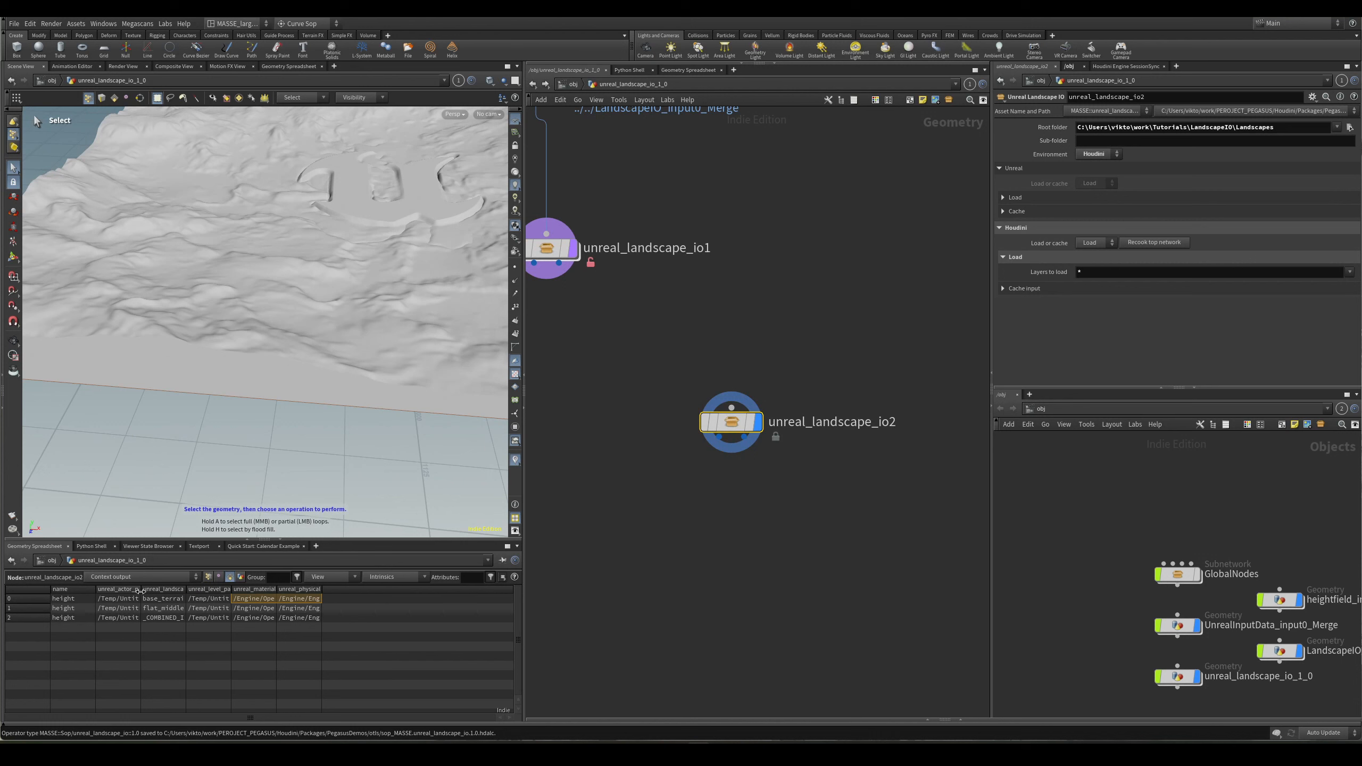
drag(140, 590, 296, 599)
click(208, 599)
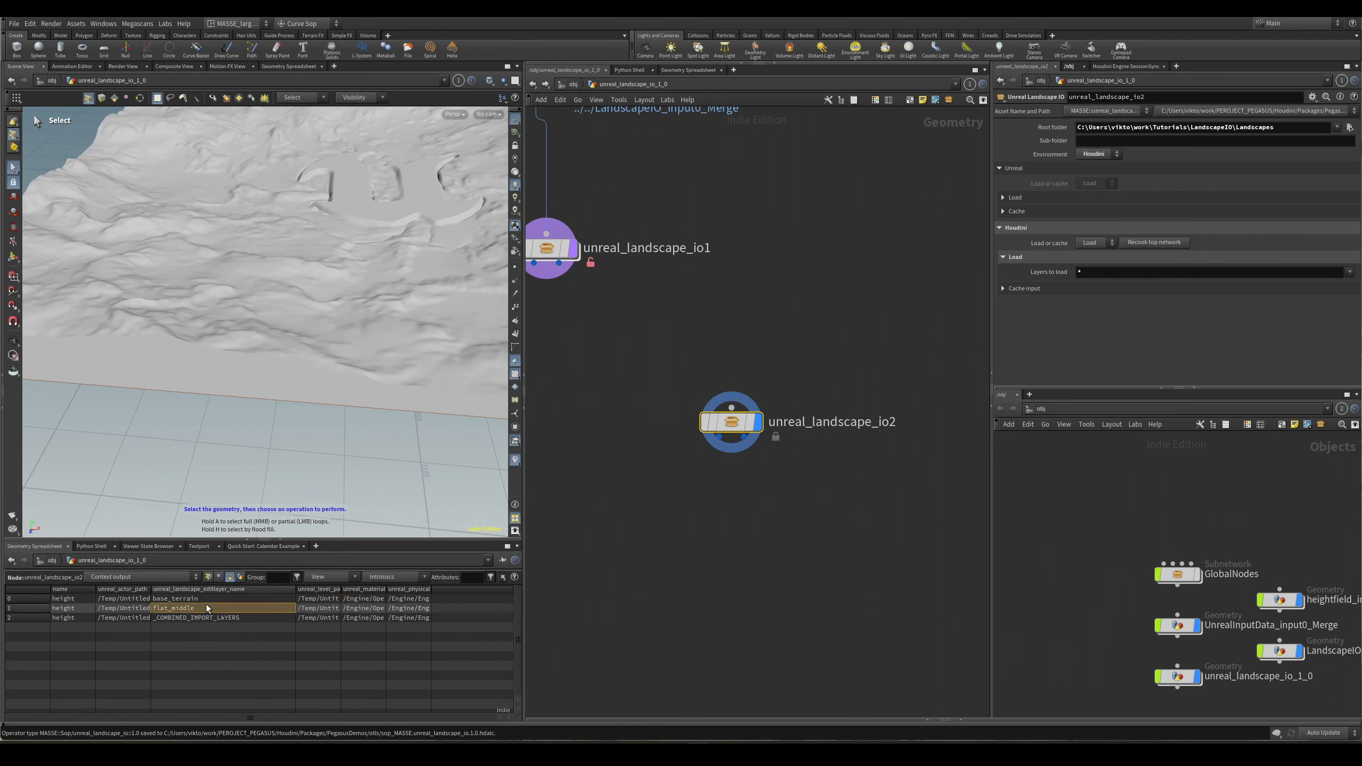
click(196, 610)
click(239, 617)
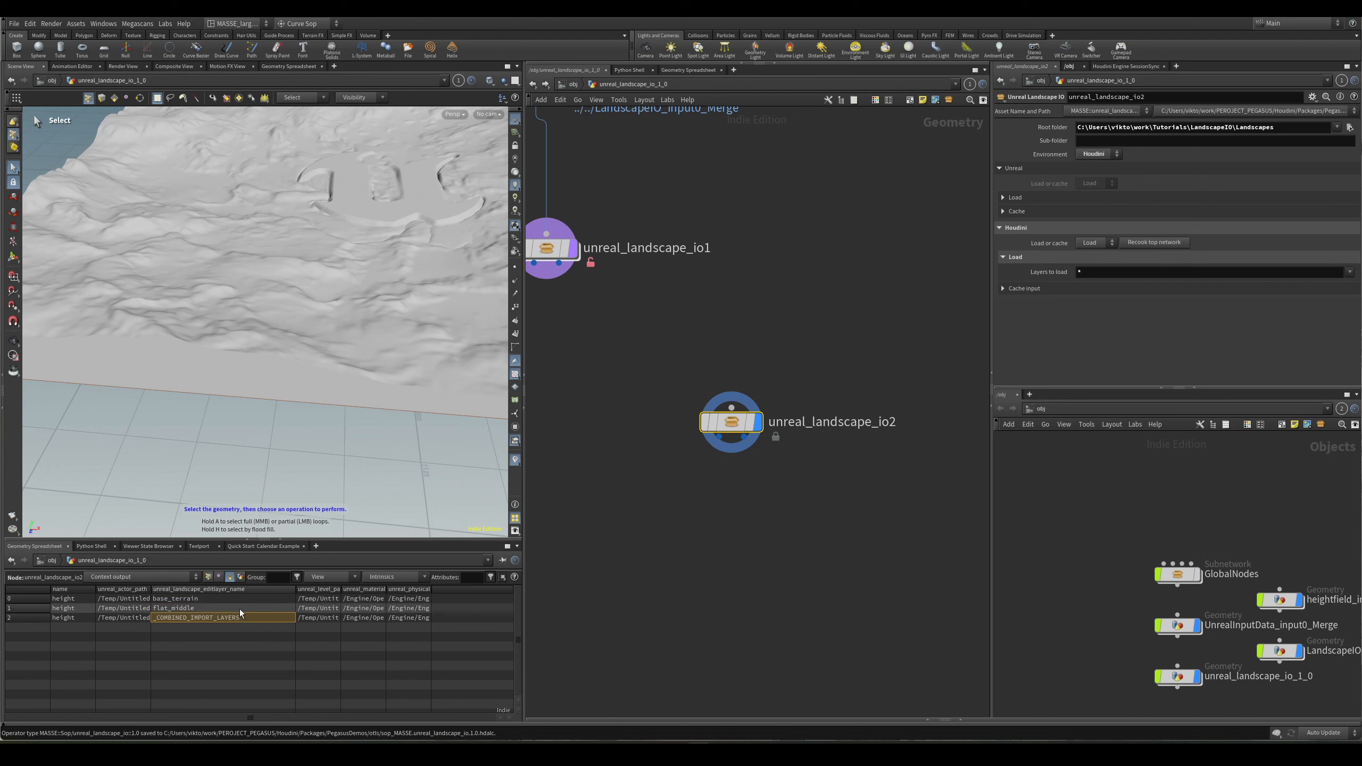
Add a Null node below unreal_landscape_io2, wire it to that node's second output, and display it.
key(Tab)
text(null)
key(Return)
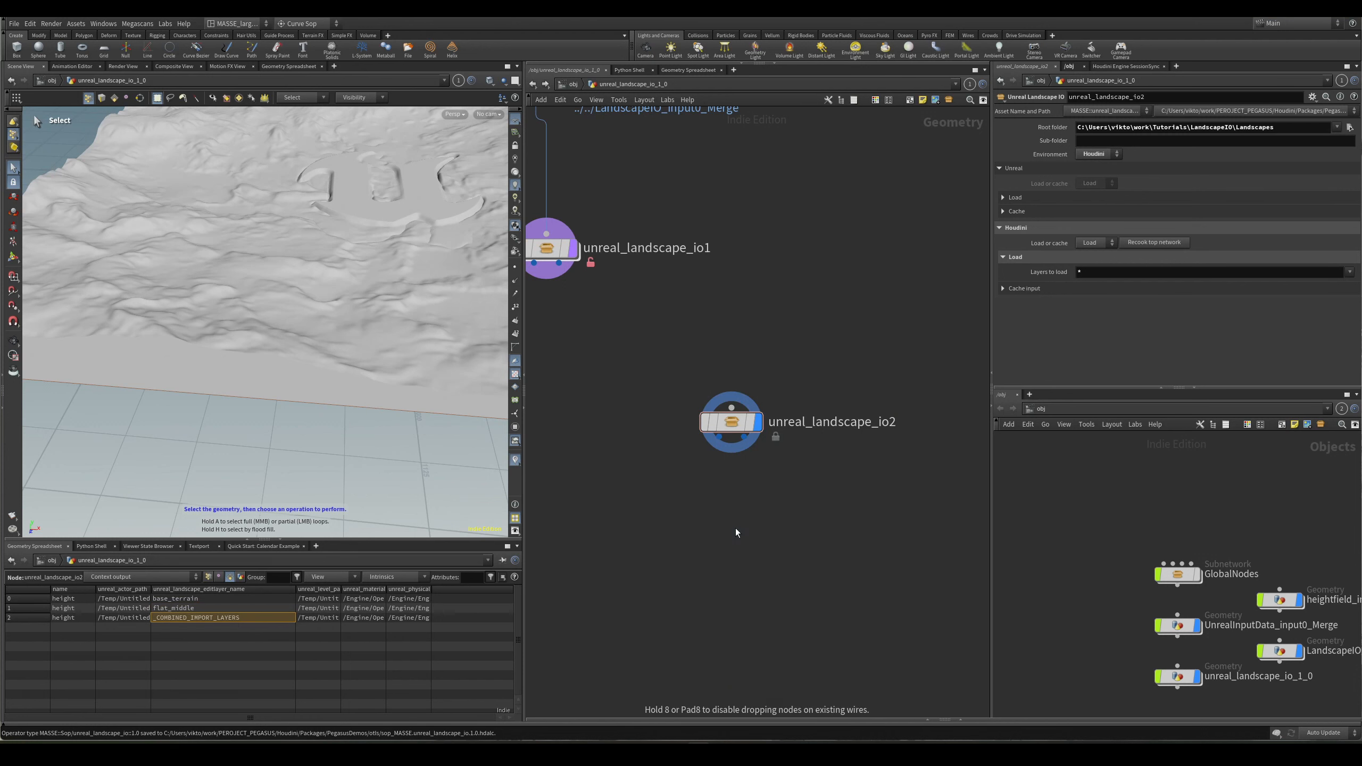
key(Return)
drag(744, 436, 759, 538)
click(774, 549)
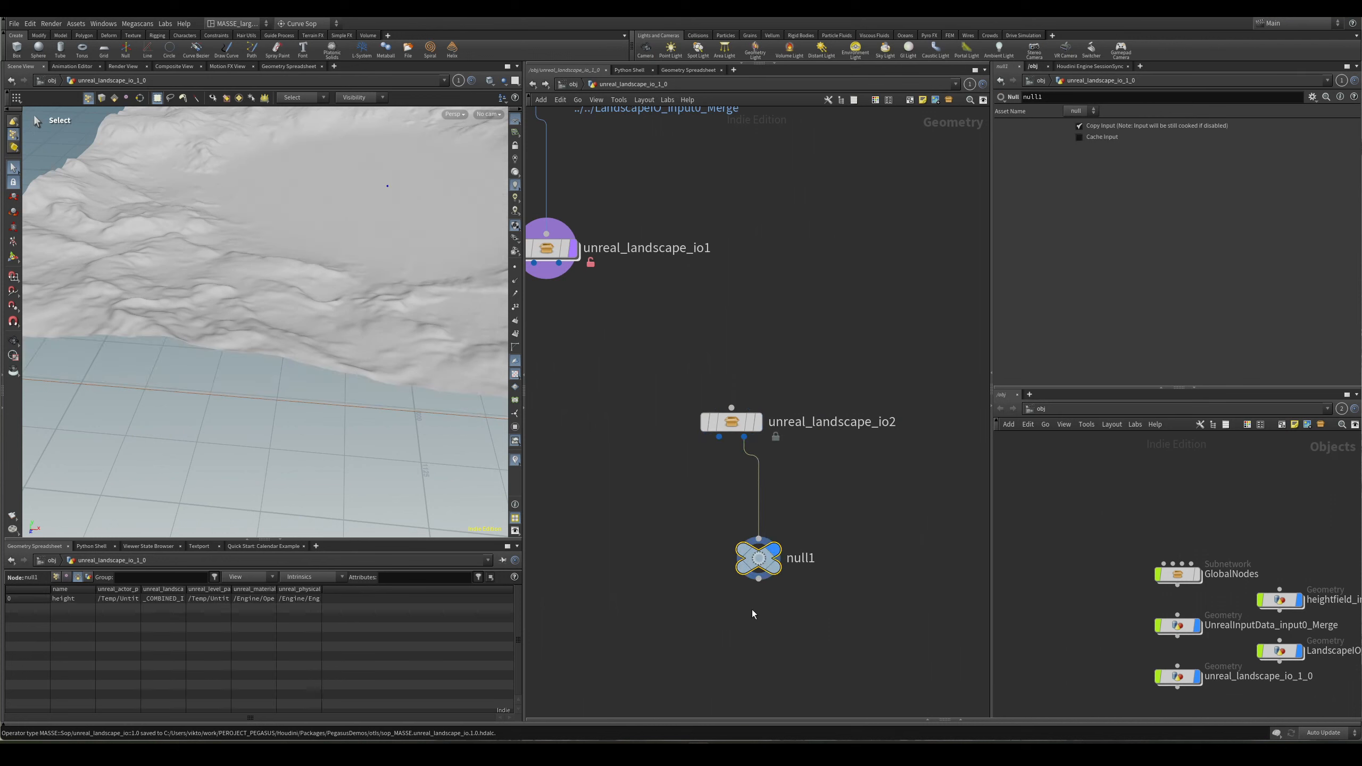
Inspect the combined landscape on the Null node and compare it with the unreal_landscape_io2 output.
key(space+g)
drag(395, 283, 294, 331)
right_drag(294, 331, 325, 446)
drag(325, 445, 386, 401)
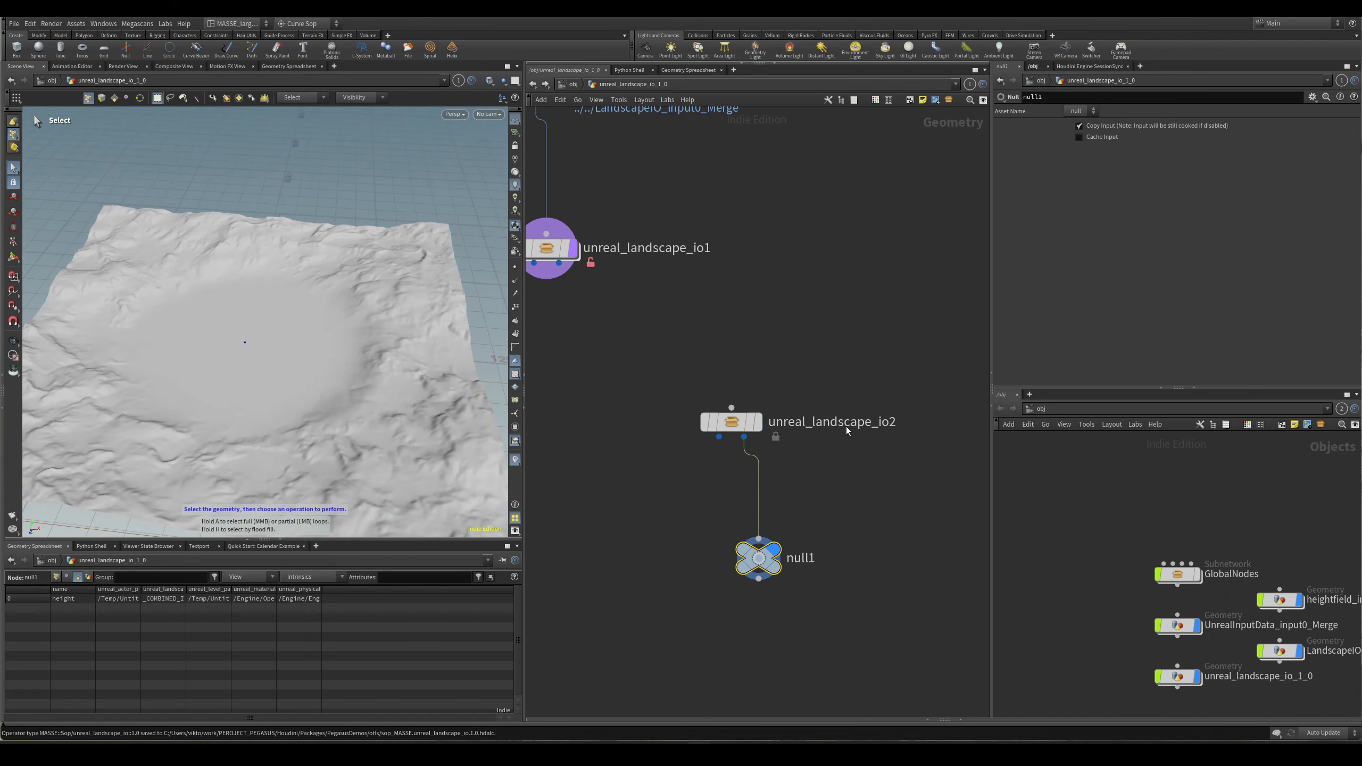
click(758, 423)
drag(700, 490, 787, 580)
click(774, 551)
middle_drag(844, 608, 789, 557)
drag(747, 532, 692, 517)
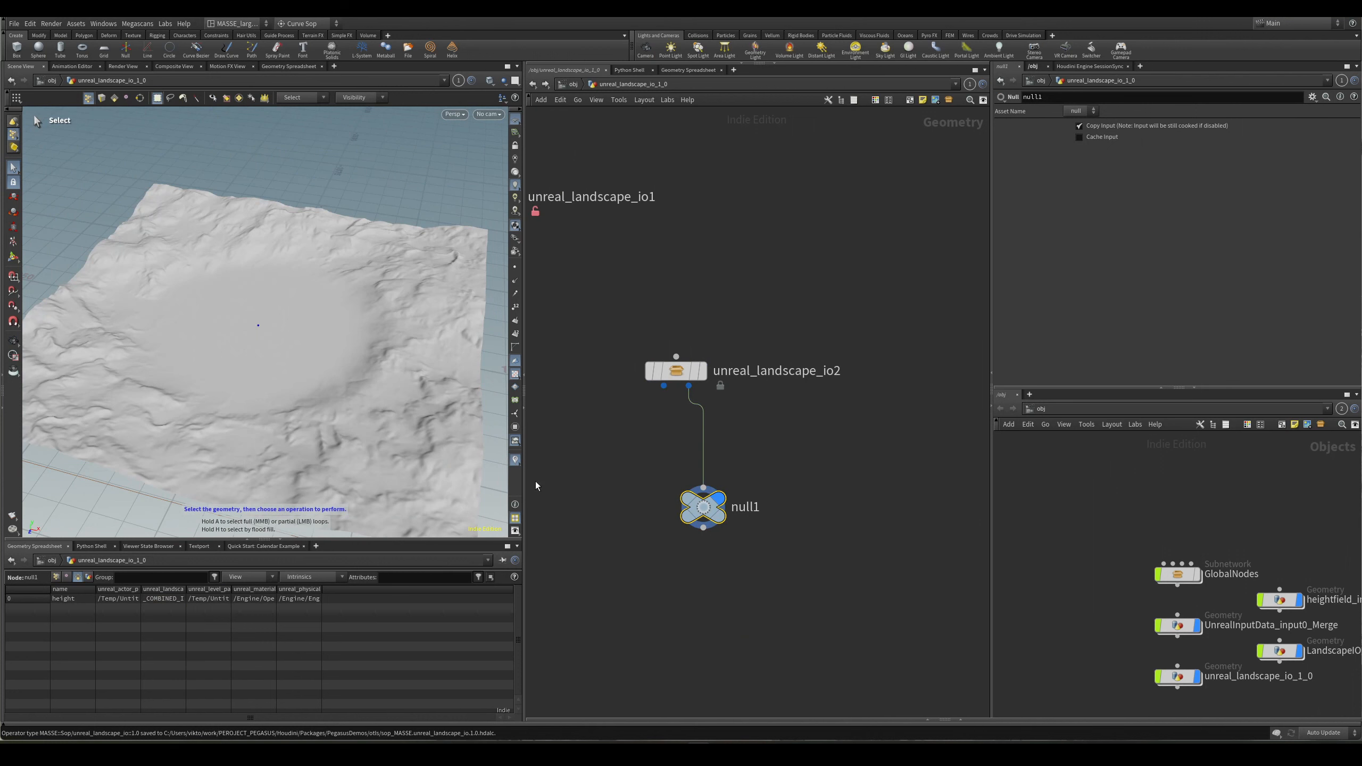
View the Null's terrain from above, and switch the display back to the unreal_landscape_io2 node.
mouse_move(719, 492)
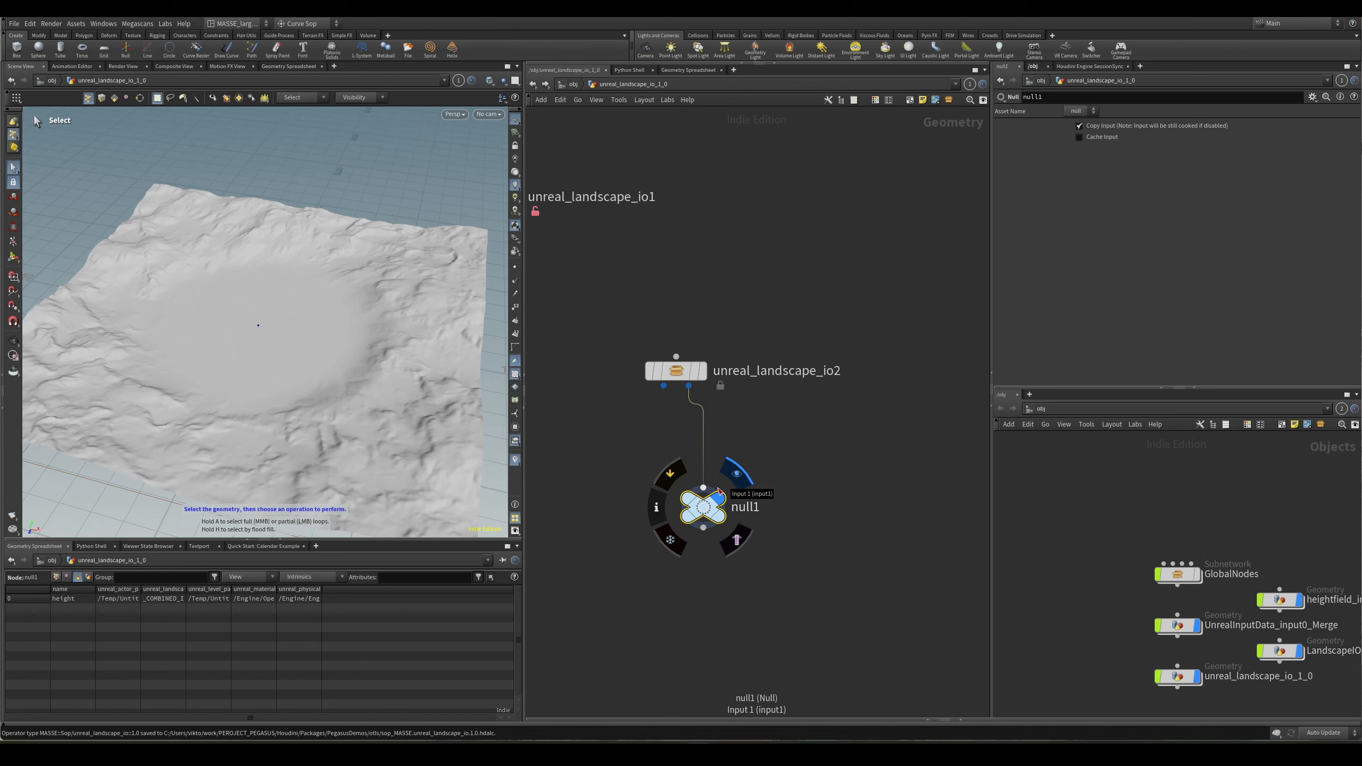
alt+drag(358, 356, 383, 403)
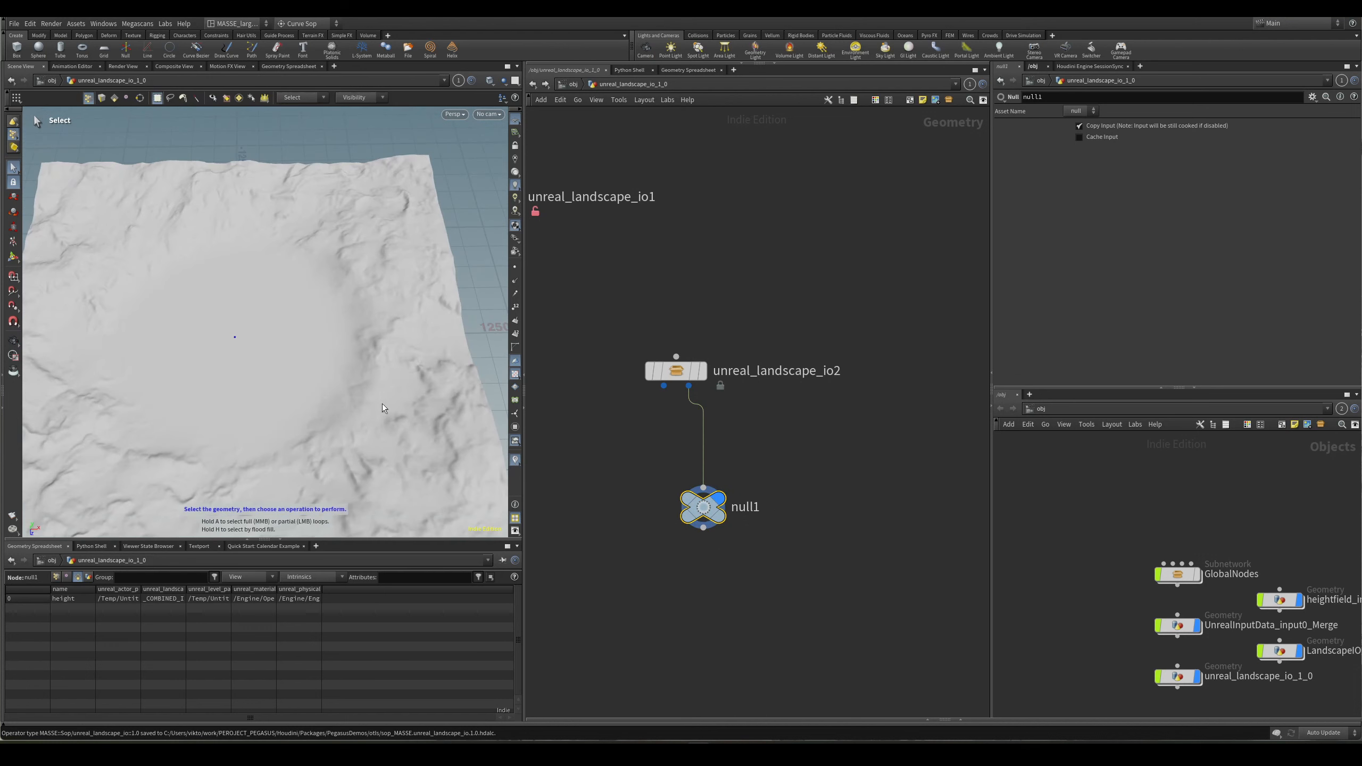
middle_drag(666, 437, 723, 416)
click(760, 349)
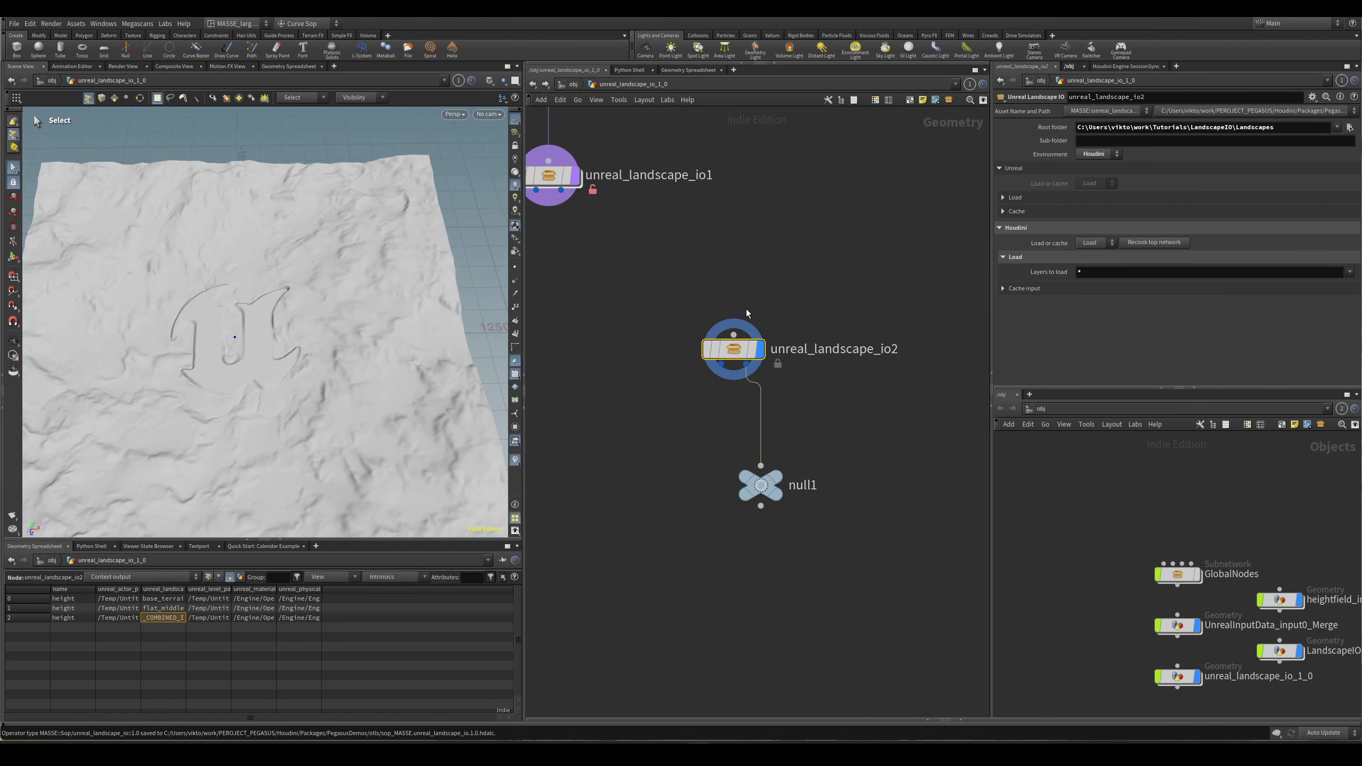
Widen the edit layer name column in the geometry spreadsheet and display null1 to view the combined input layer.
drag(721, 364, 621, 464)
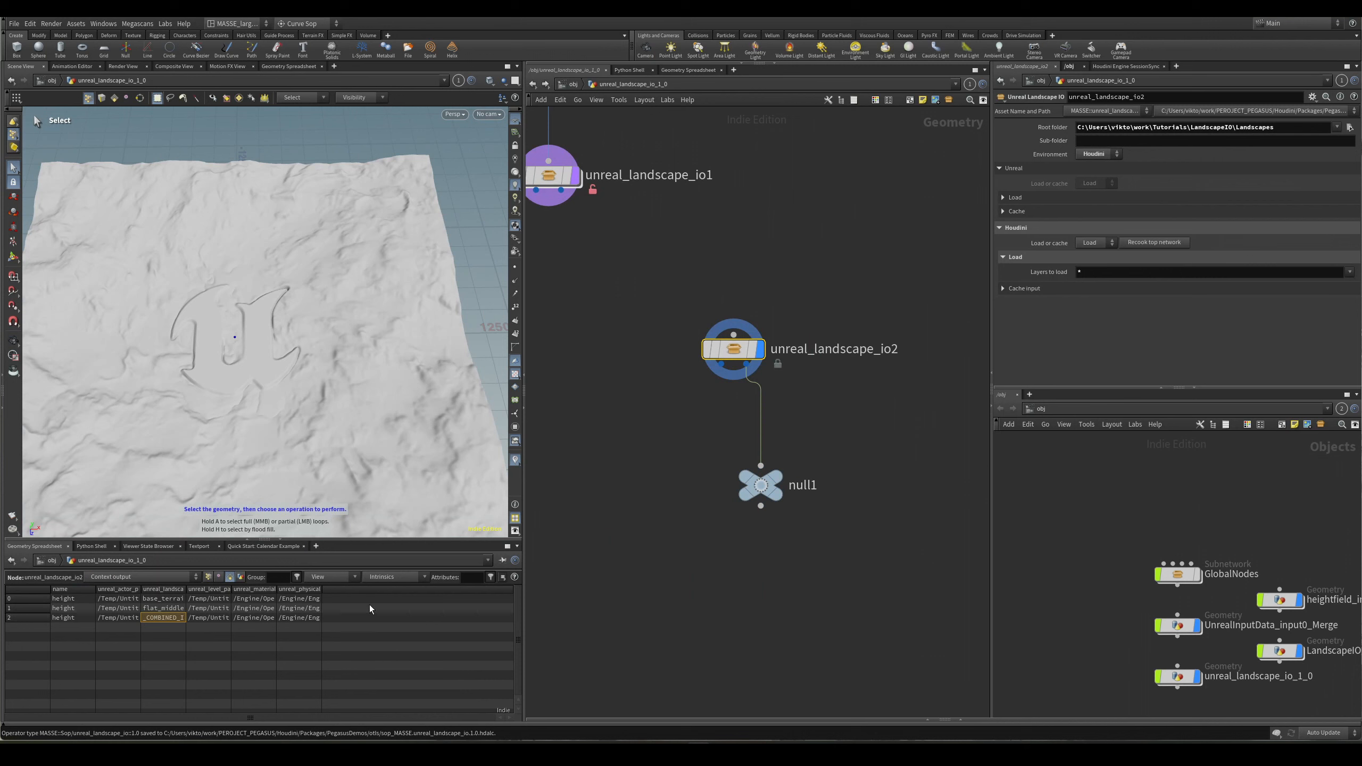
drag(186, 591, 269, 592)
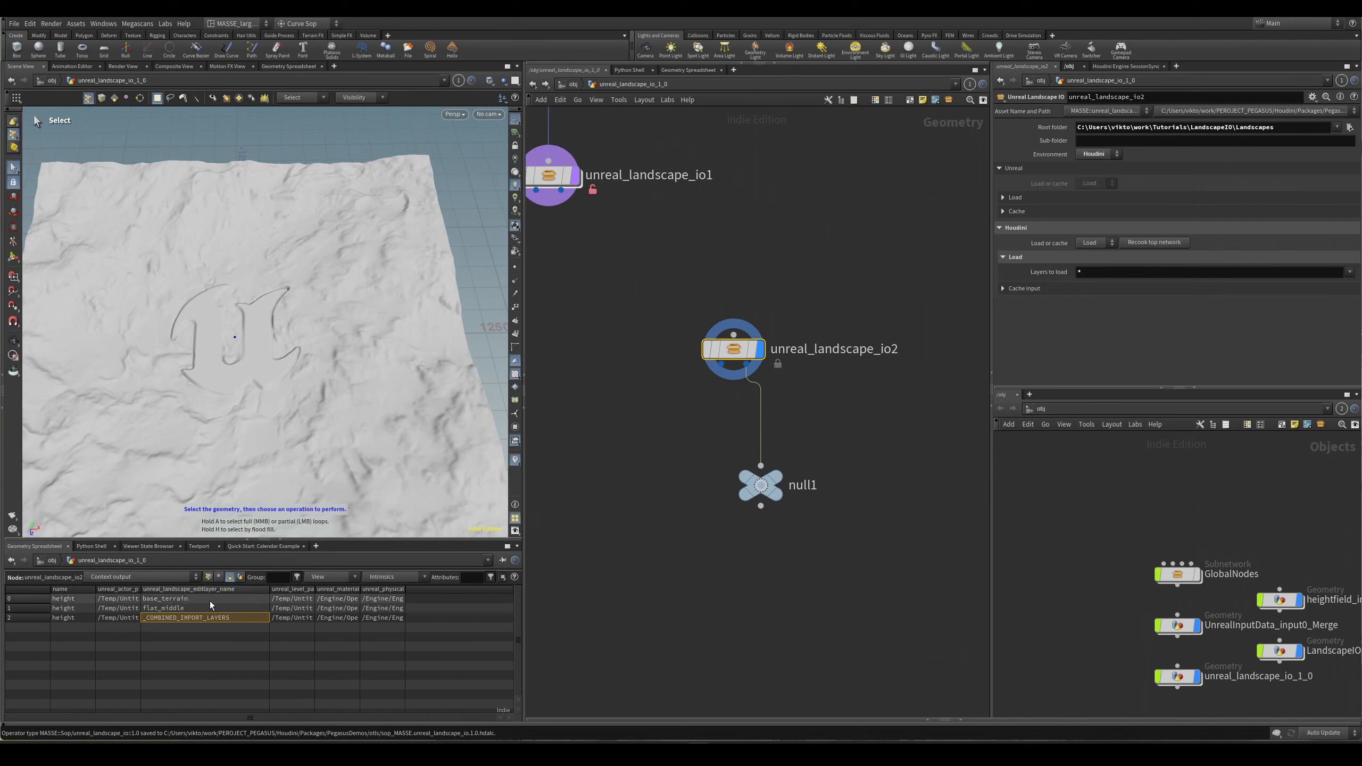
click(776, 486)
drag(761, 486, 802, 479)
alt+drag(344, 321, 333, 354)
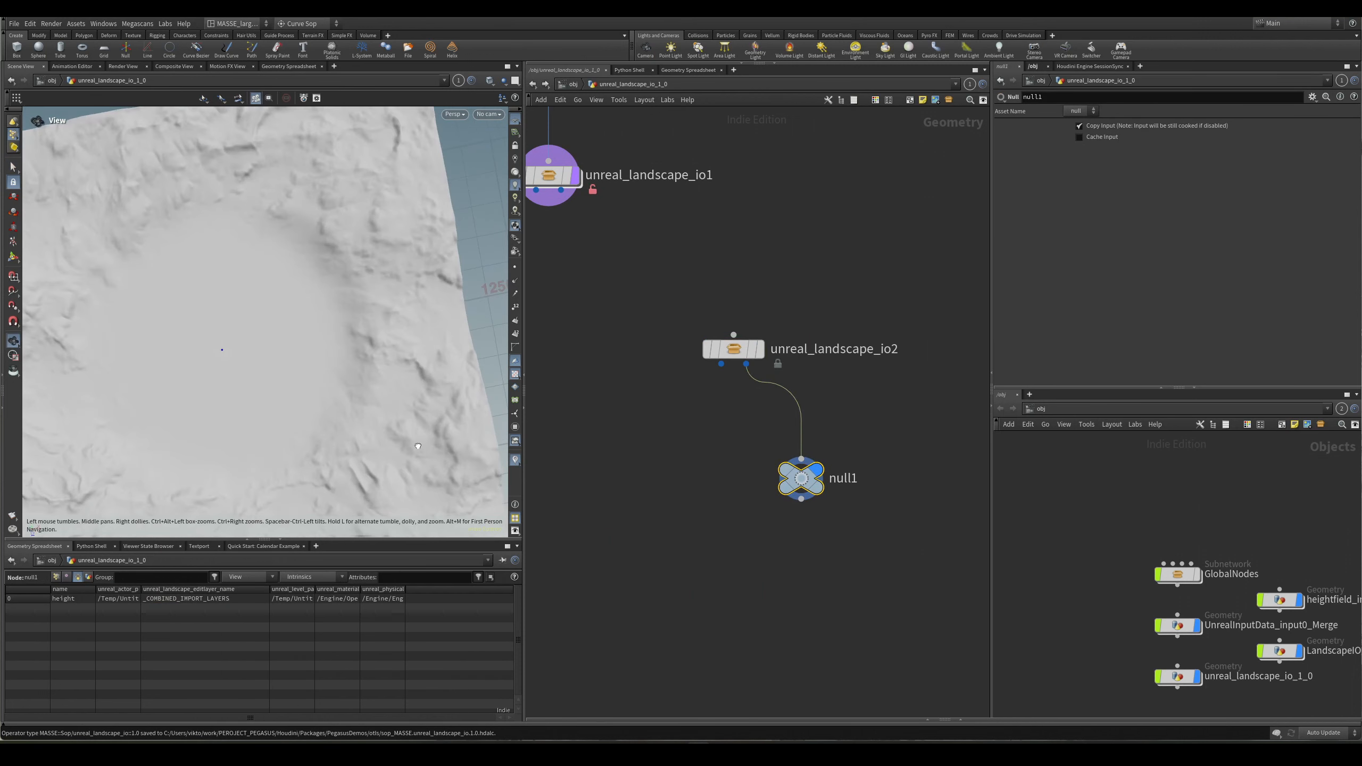
alt+right_drag(333, 355, 268, 343)
alt+drag(269, 343, 279, 355)
middle_drag(734, 473, 716, 472)
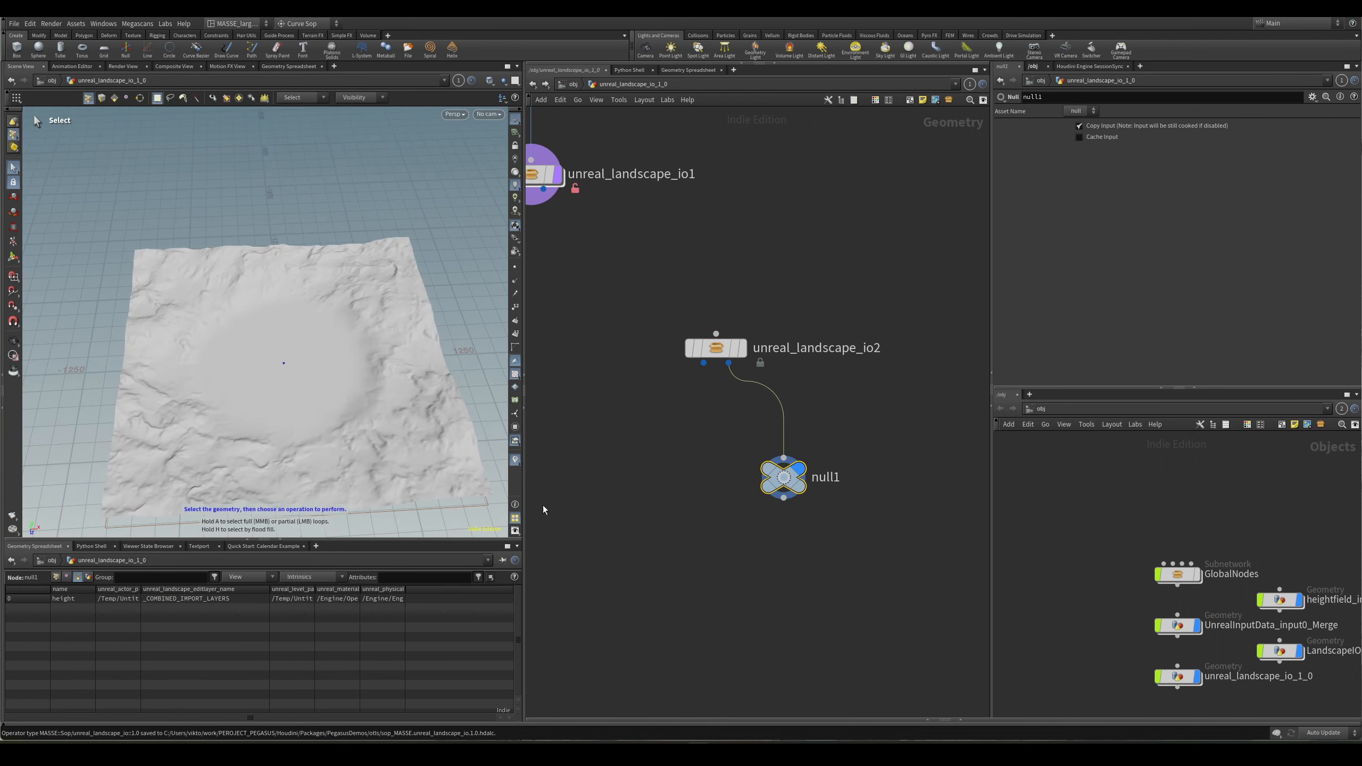
scroll(734, 385, up, 2)
scroll(705, 387, up, 1)
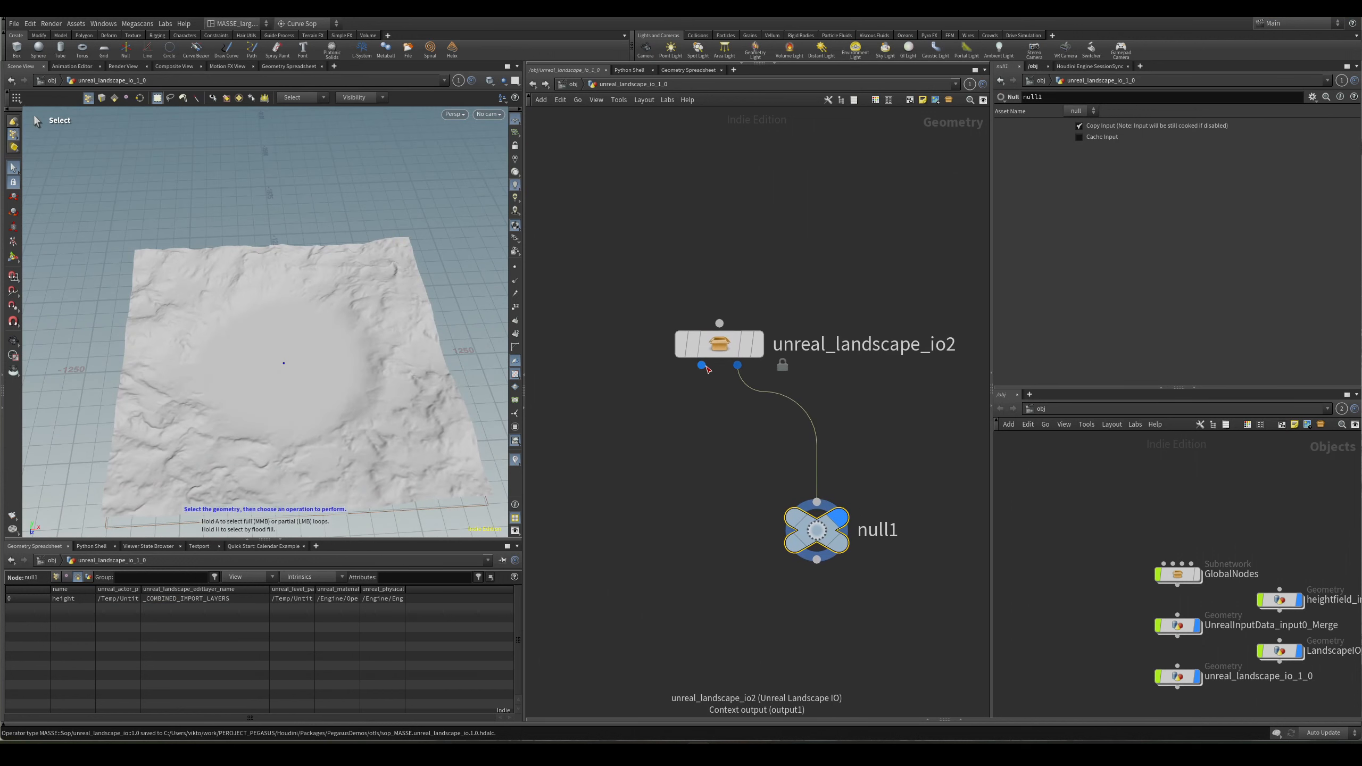
Display unreal_landscape_io2 and examine its stacked layers from a low side angle.
middle_drag(706, 369, 715, 403)
drag(721, 456, 747, 323)
key(r)
alt+drag(387, 440, 311, 369)
drag(289, 429, 269, 456)
key(s)
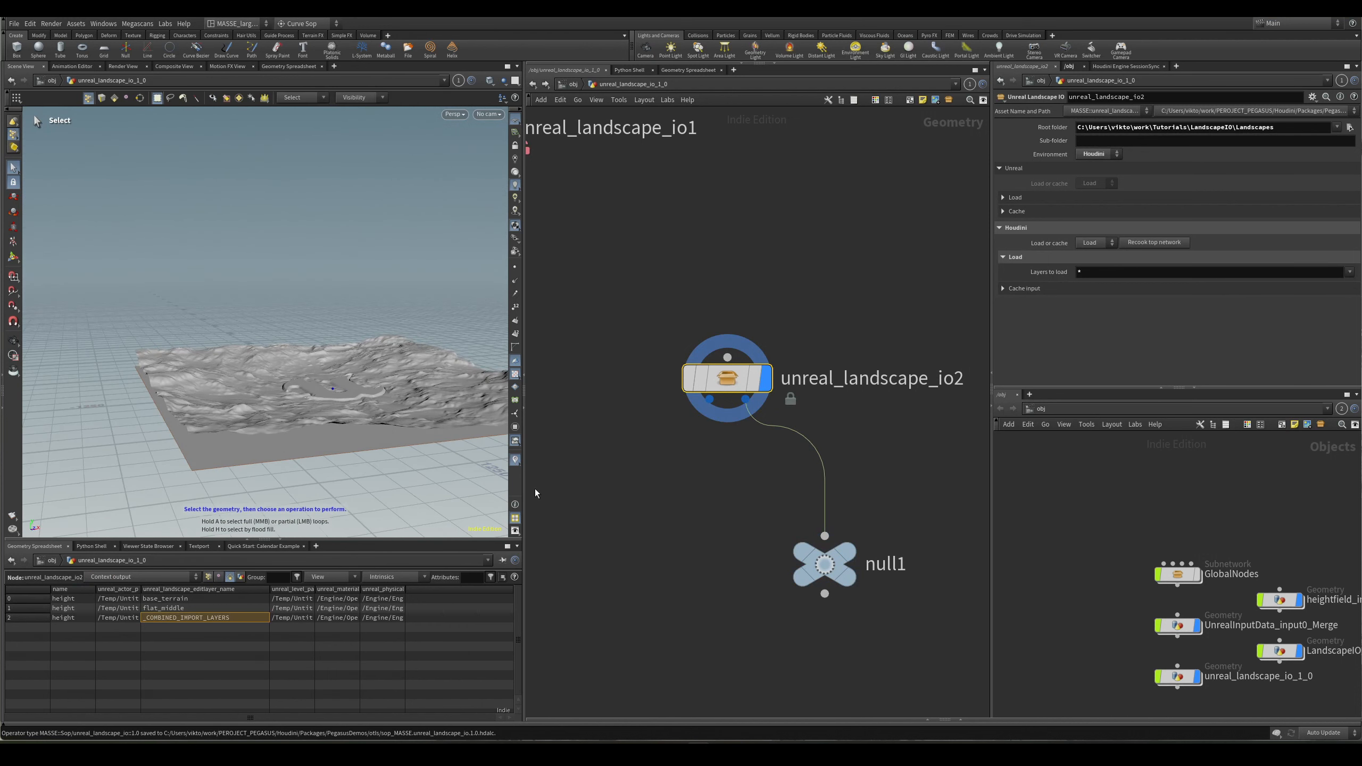
Compare null1 with unreal_landscape_io2 from above by displaying one node after the other.
middle_drag(742, 449, 730, 456)
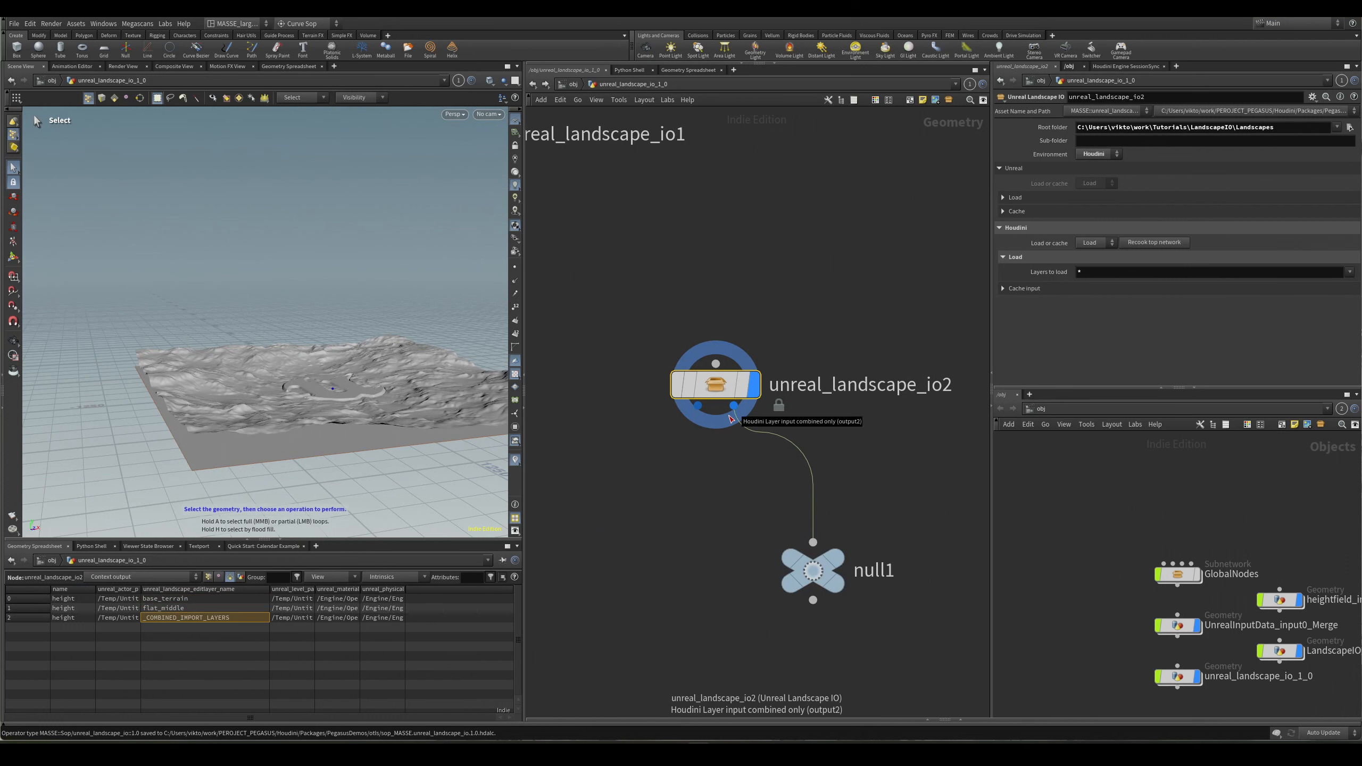
drag(721, 508, 854, 631)
key(r)
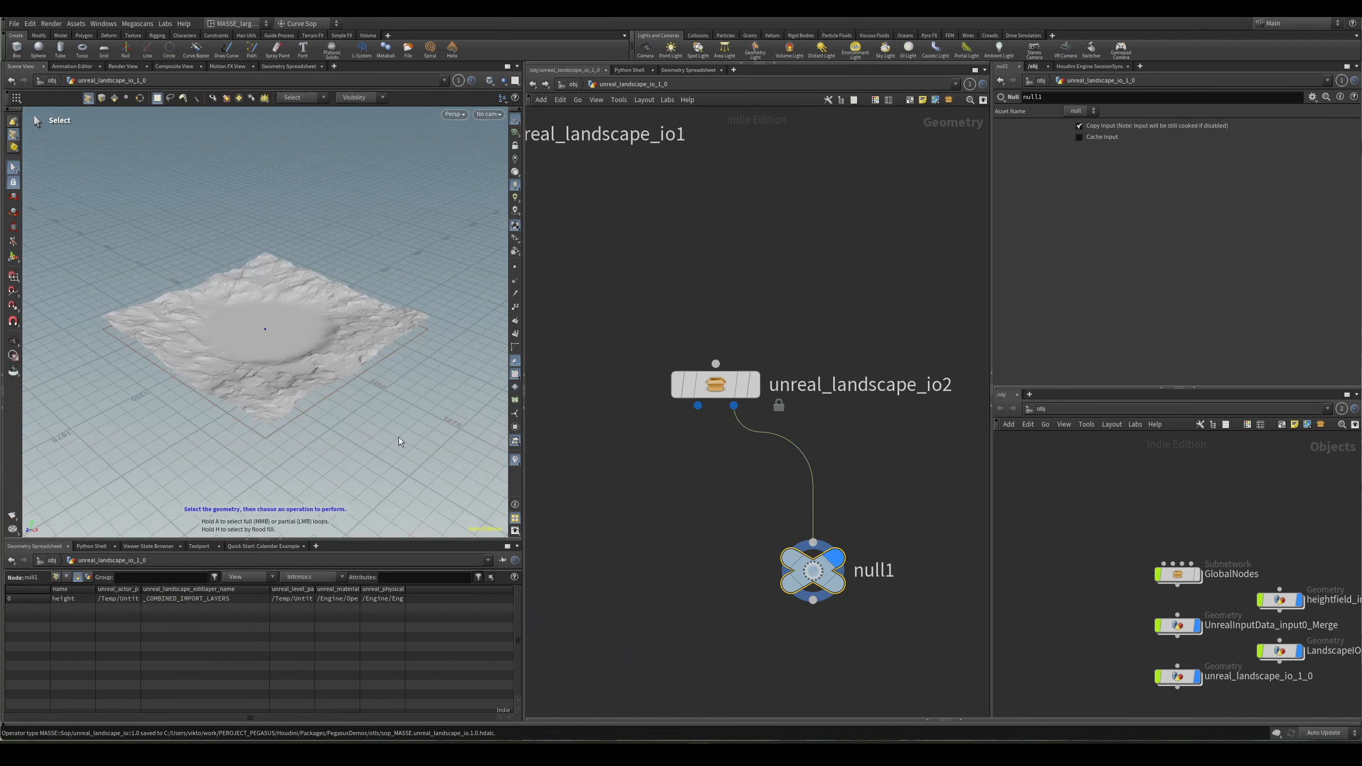
alt+drag(398, 437, 368, 407)
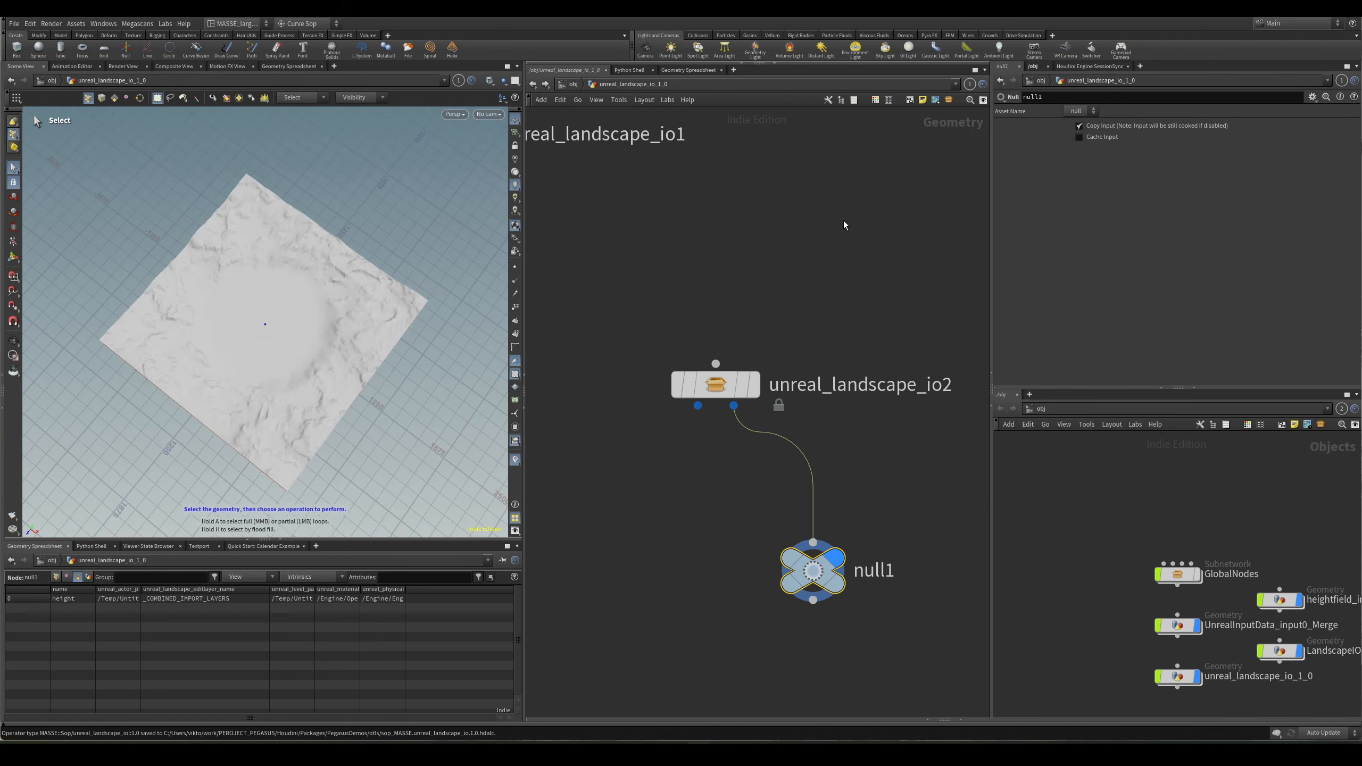
click(717, 385)
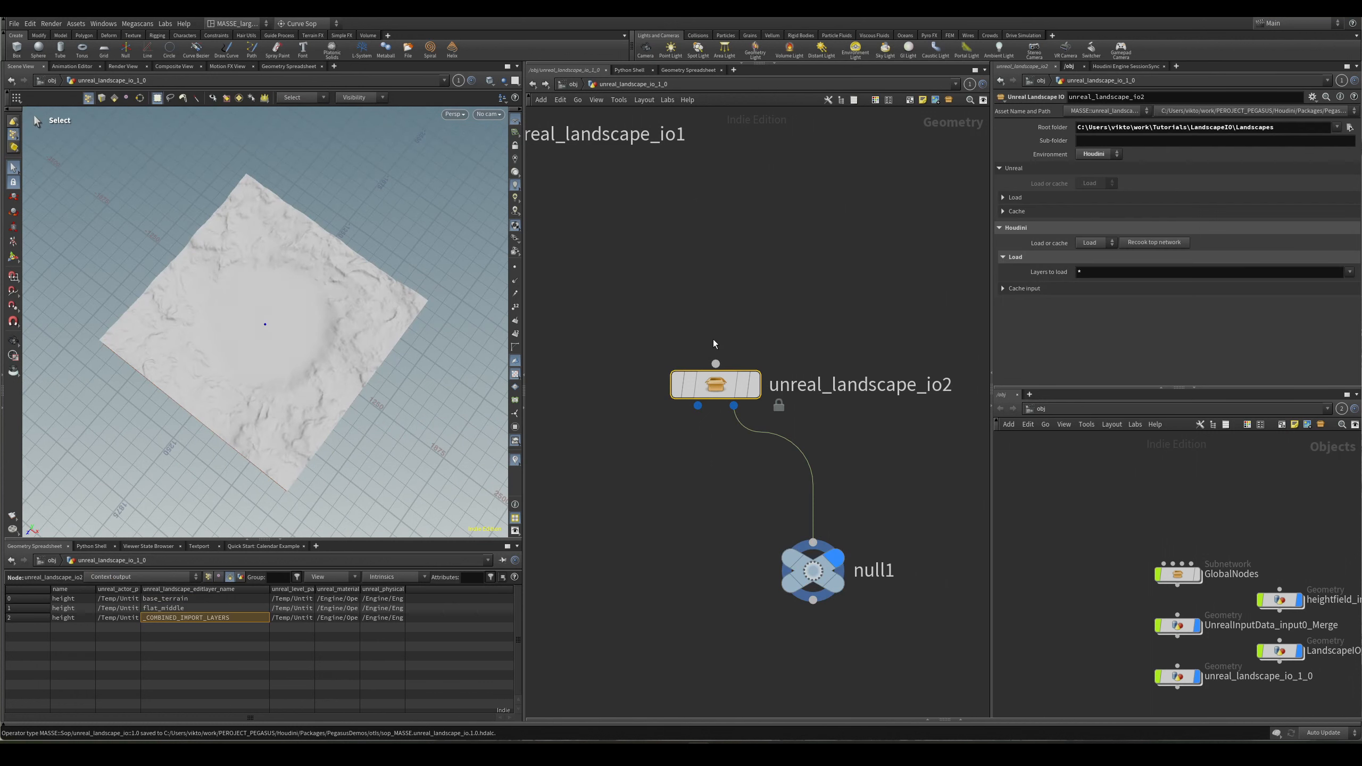
key(r)
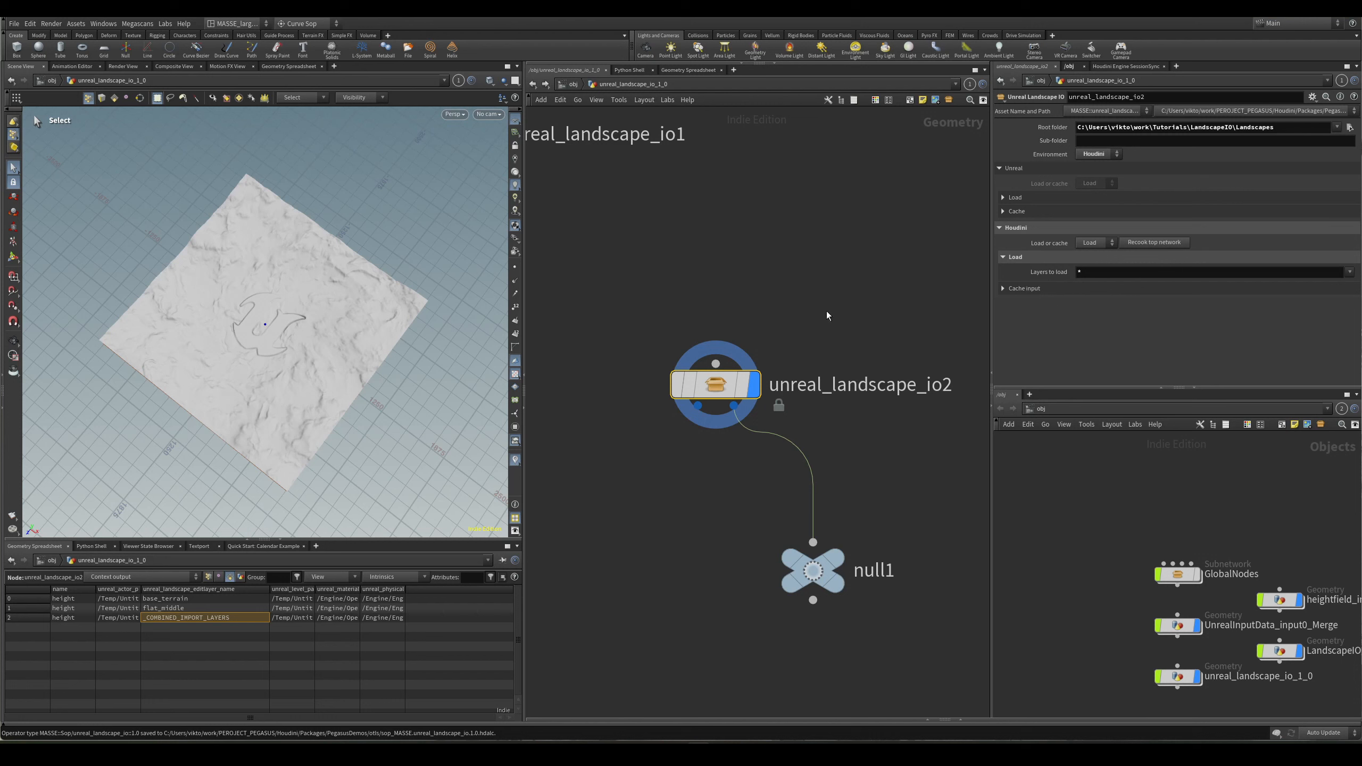
middle_drag(720, 476, 686, 459)
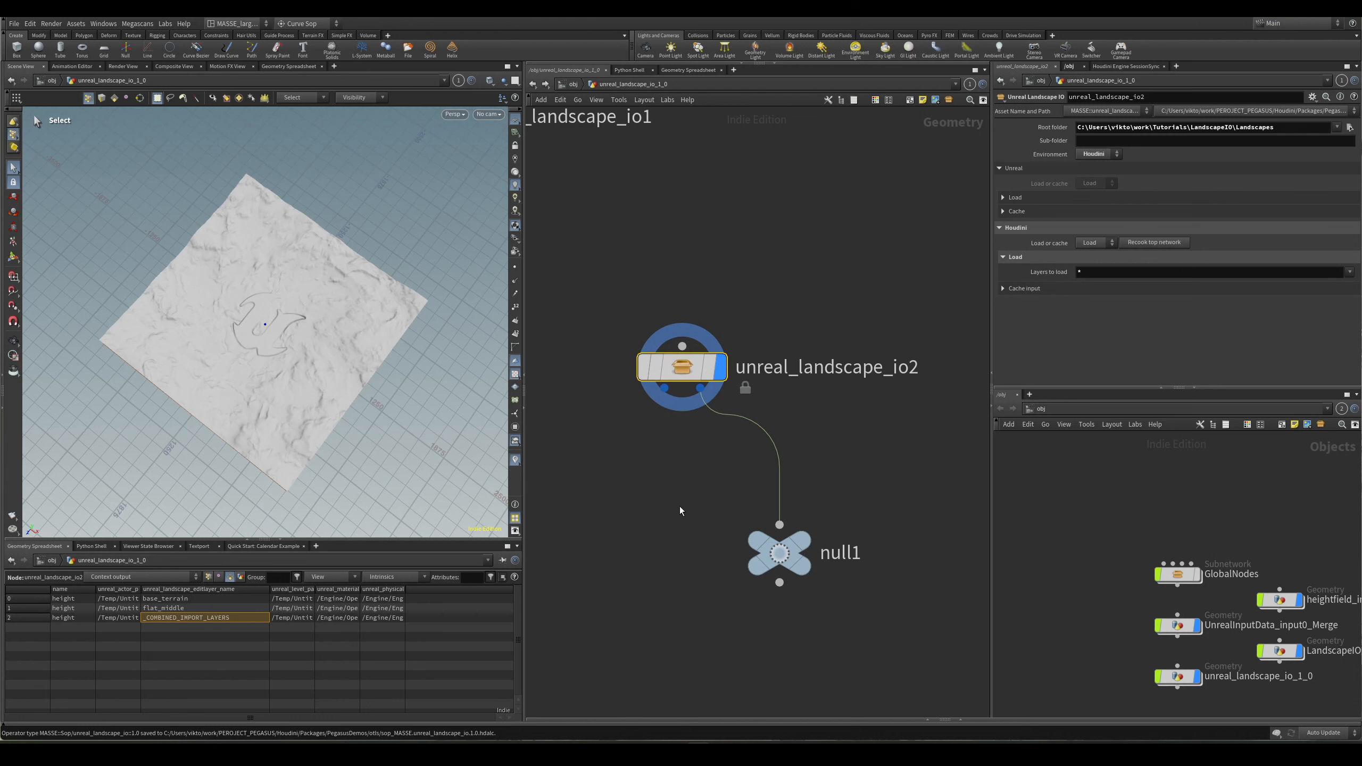
Display null1 and examine the combined landscape and its flattened middle area up close.
drag(713, 513, 858, 614)
key(r)
key(Escape)
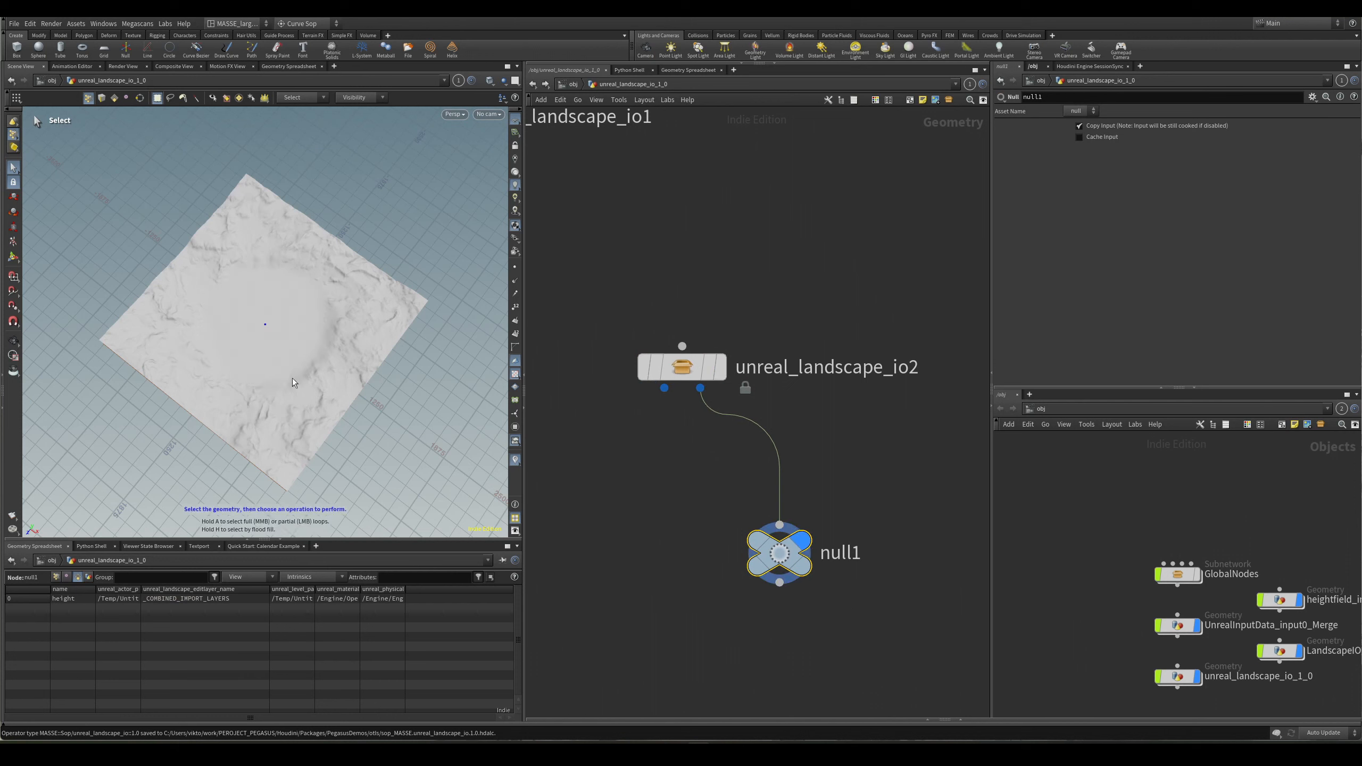
drag(292, 378, 293, 376)
key(s)
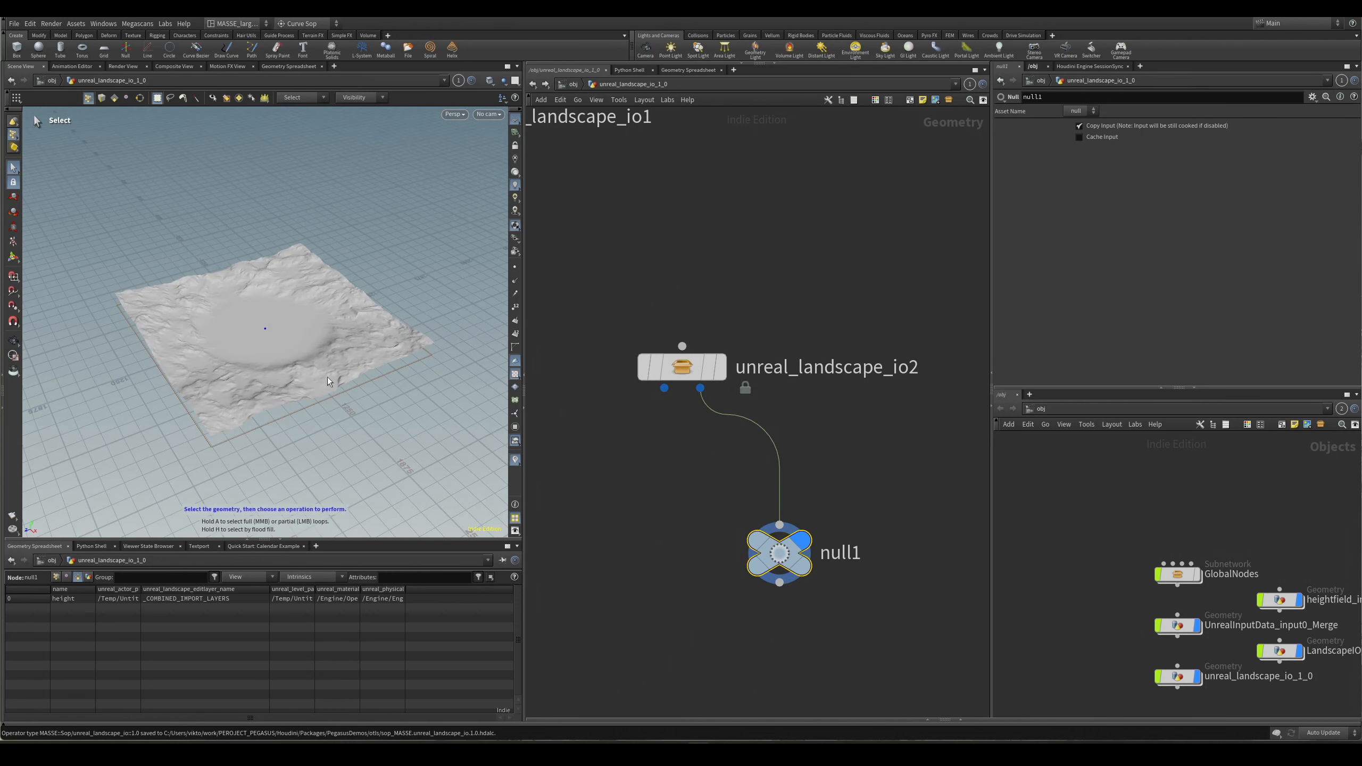
scroll(359, 378, up, 5)
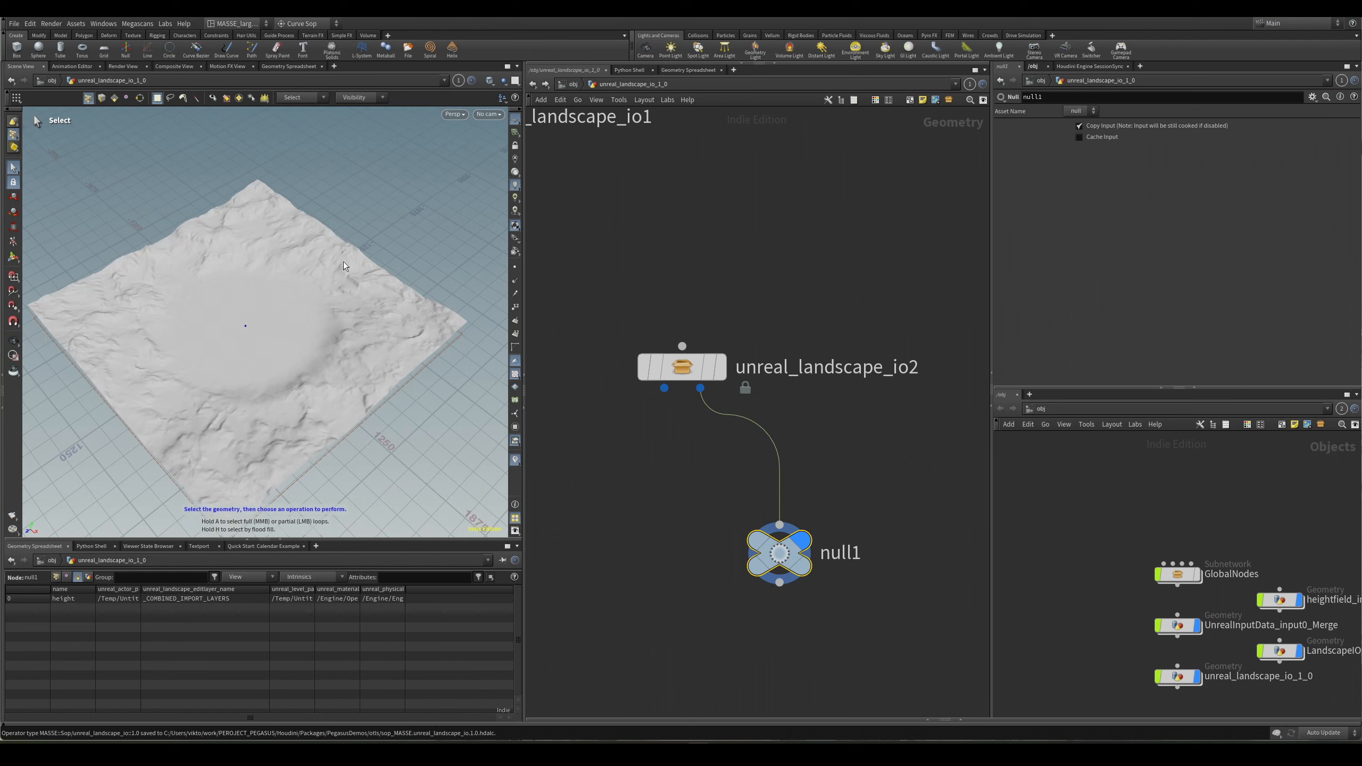
alt+drag(341, 262, 439, 211)
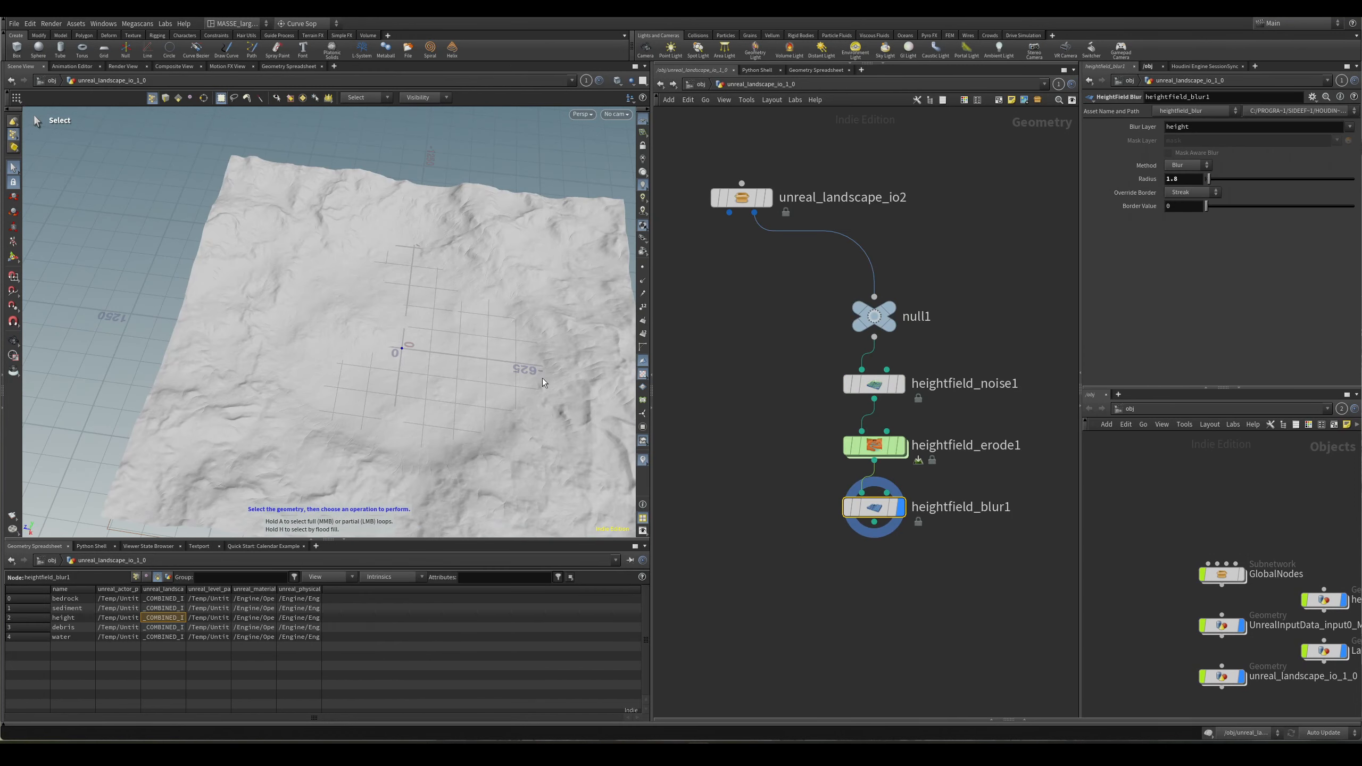
Examine the terrain output of heightfield_blur1 from several angles and set the display to heightfield_noise1.
key(Escape)
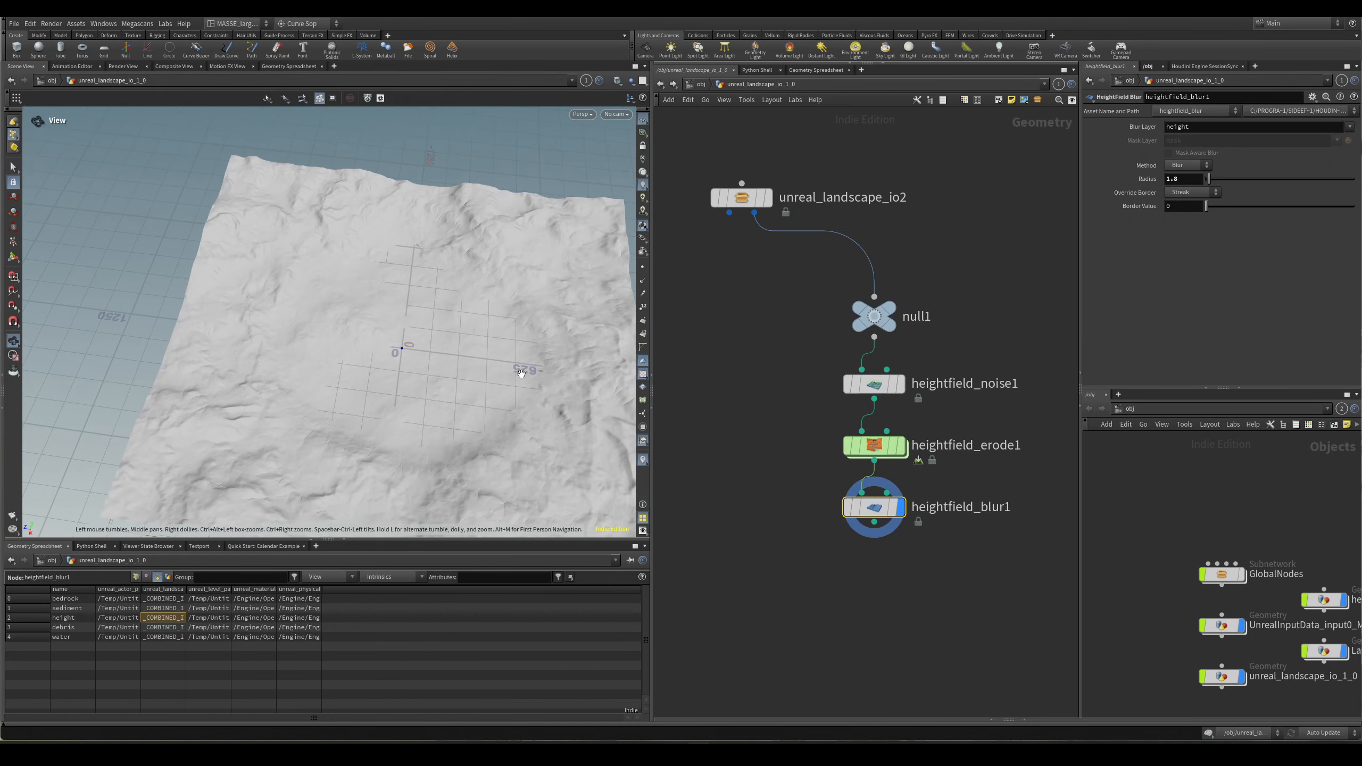
drag(523, 377, 448, 327)
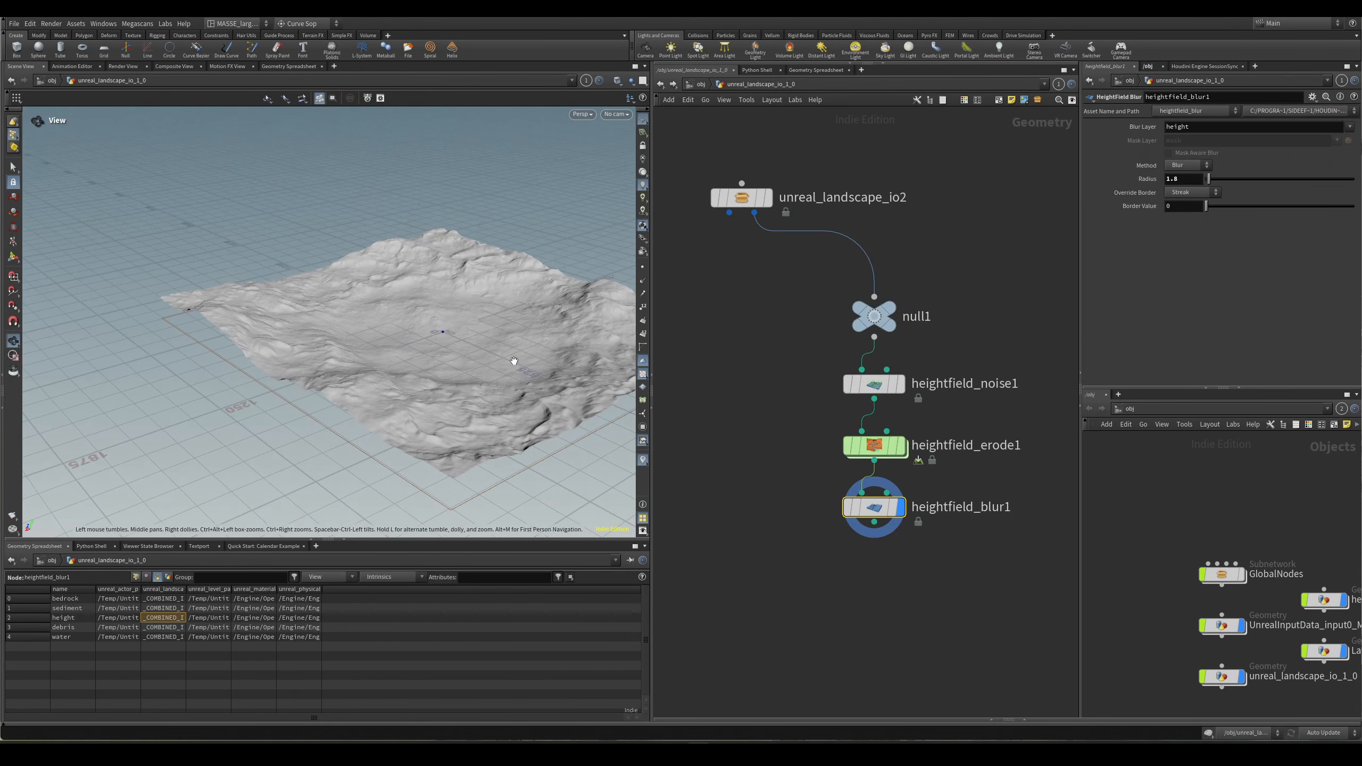
drag(518, 360, 465, 380)
scroll(858, 358, up, 2)
middle_drag(1010, 354, 929, 346)
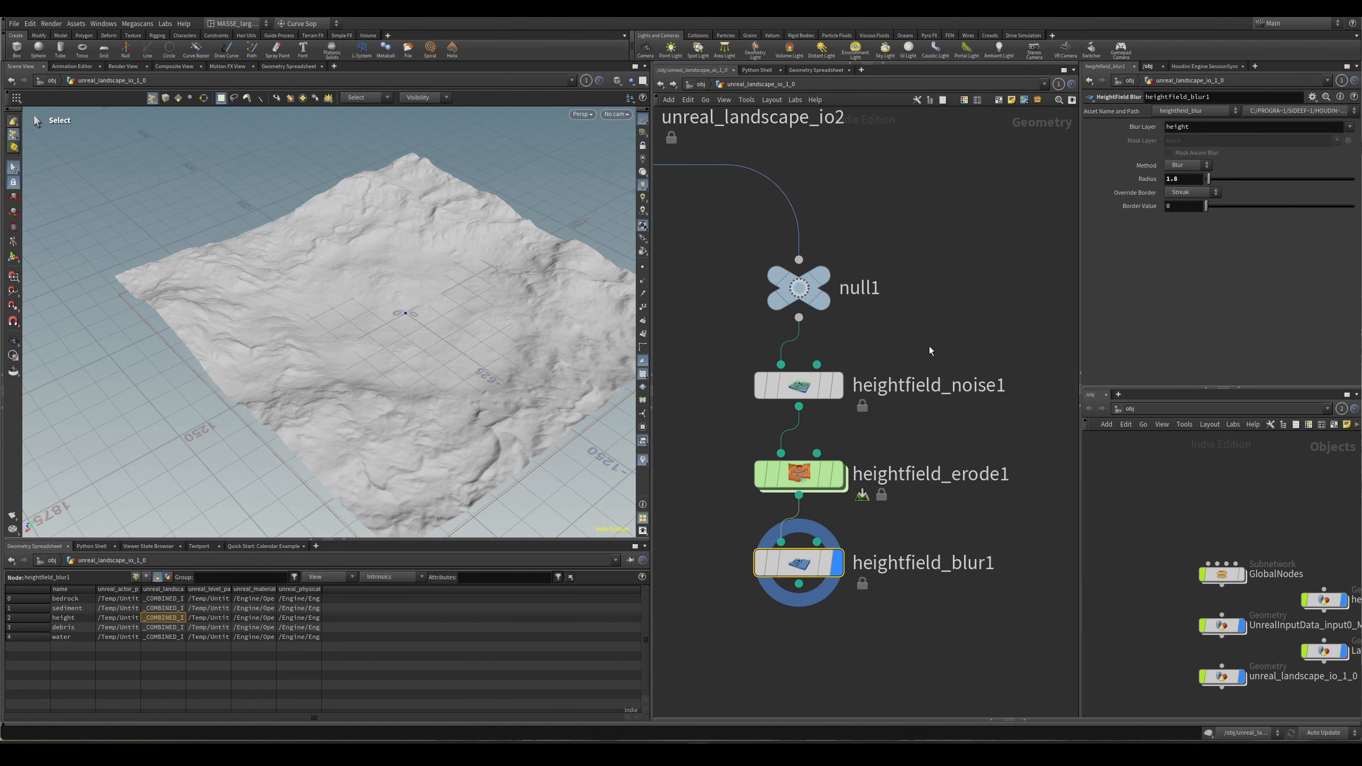
click(837, 385)
key(b)
key(b)
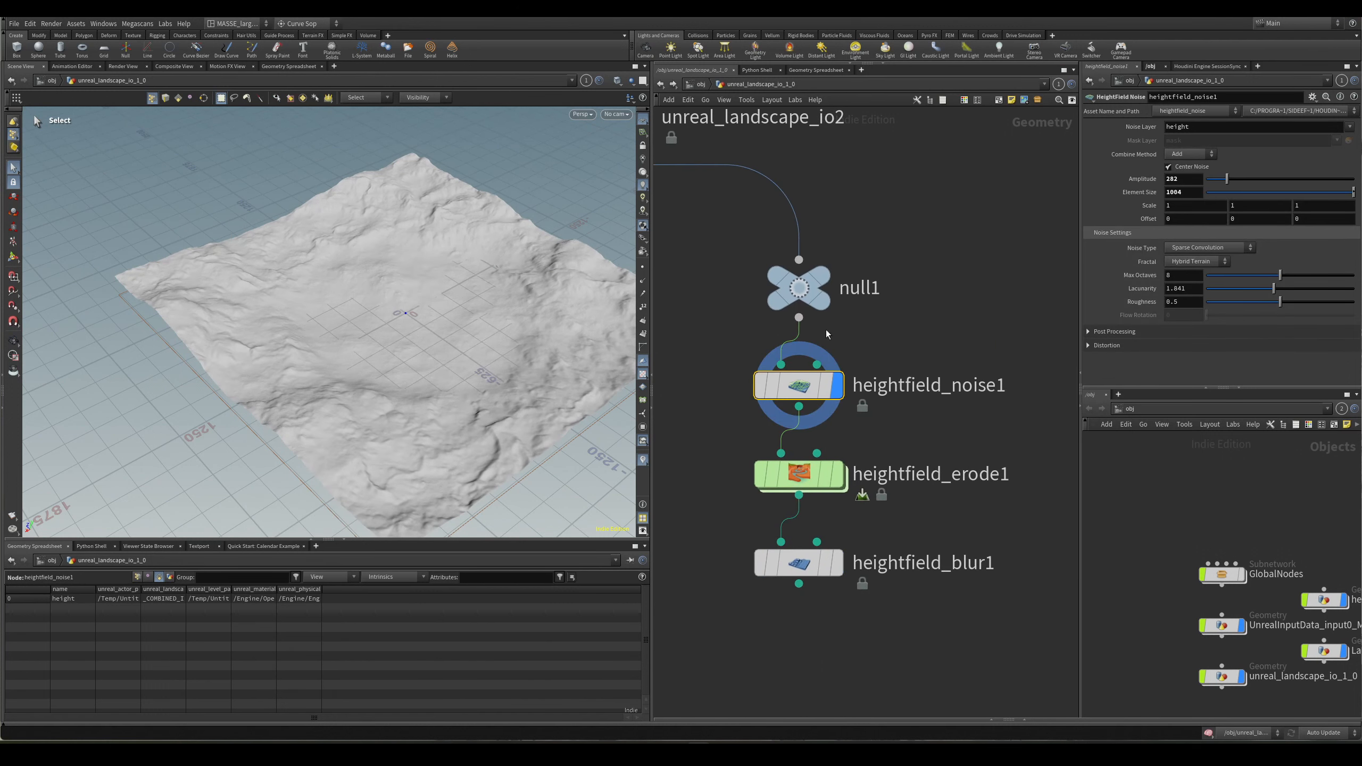
Display heightfield_erode1 and inspect the eroded terrain surface up close.
drag(922, 433, 882, 476)
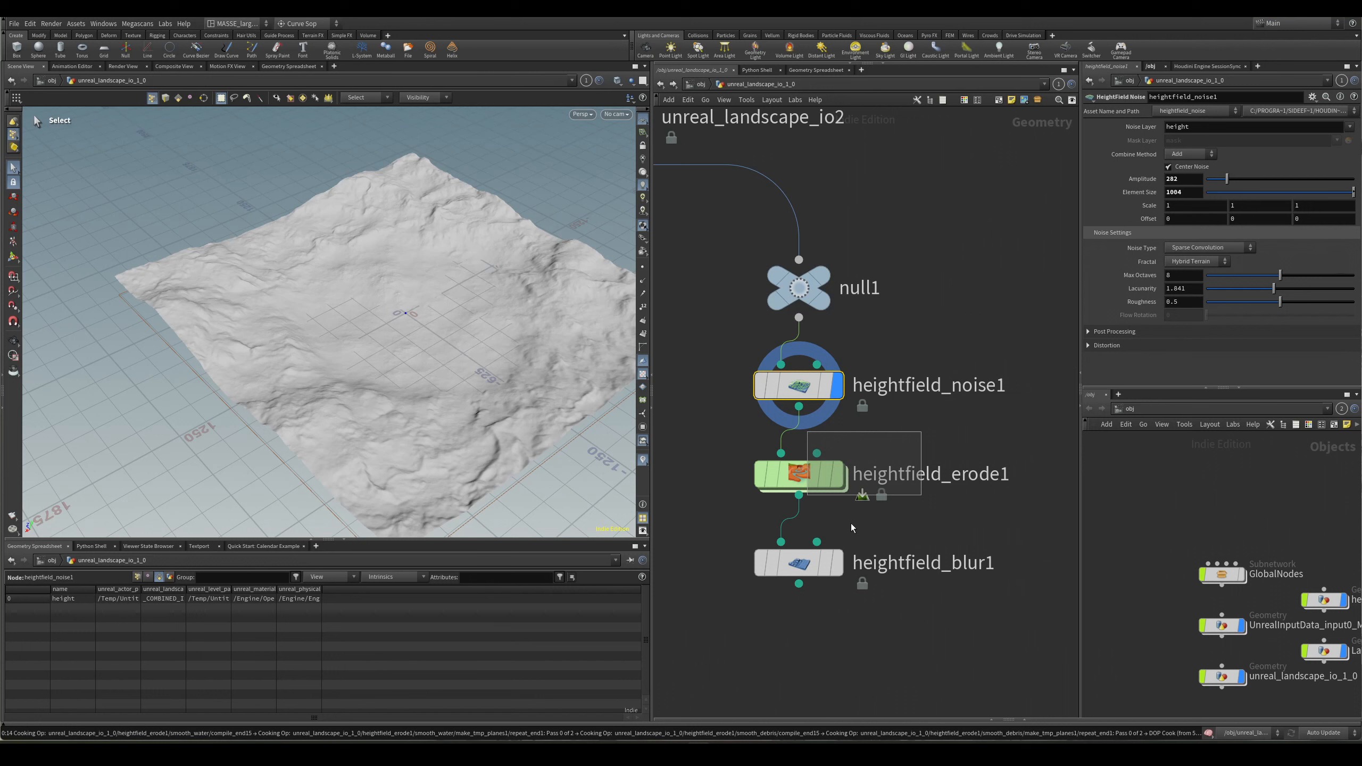
drag(922, 431, 807, 495)
click(837, 474)
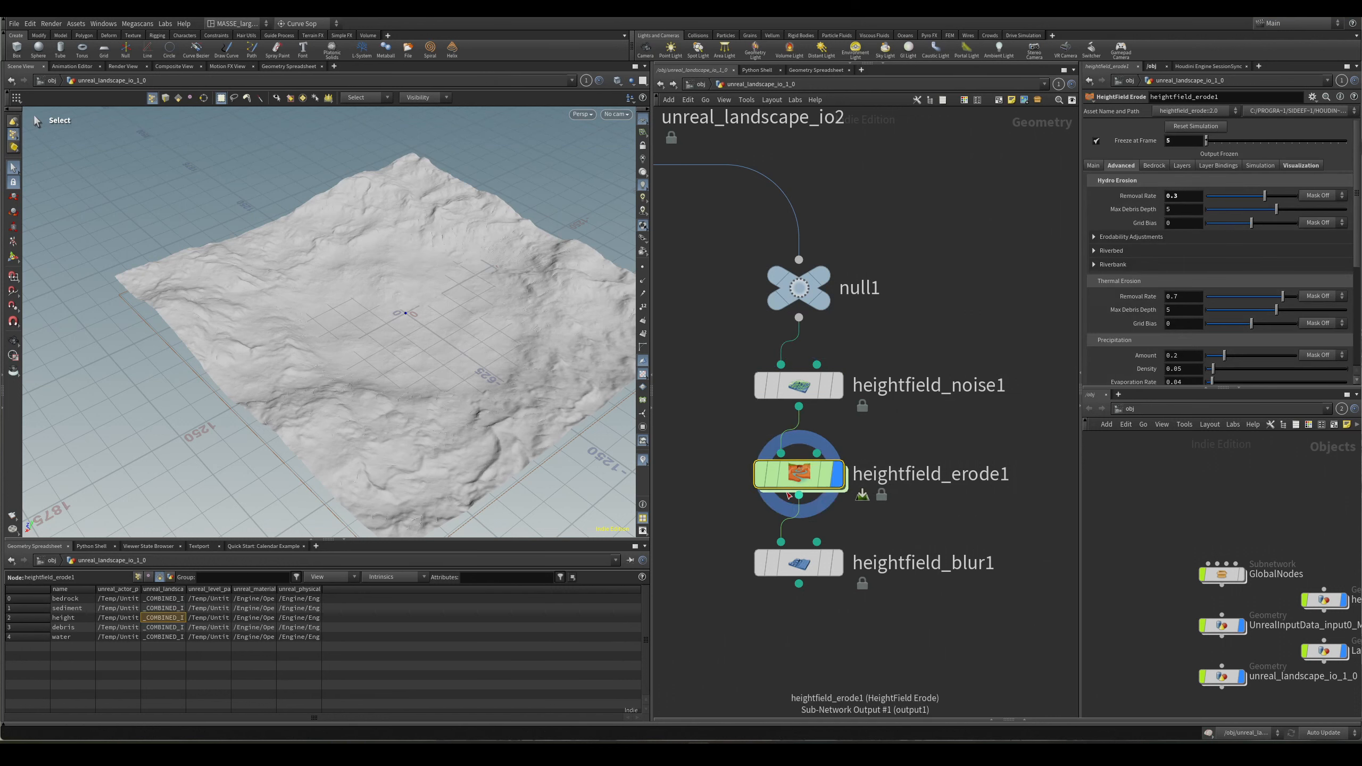
alt+drag(462, 348, 434, 342)
key(s)
alt+drag(410, 414, 472, 258)
alt+drag(429, 320, 583, 410)
scroll(552, 337, up, 4)
key(s)
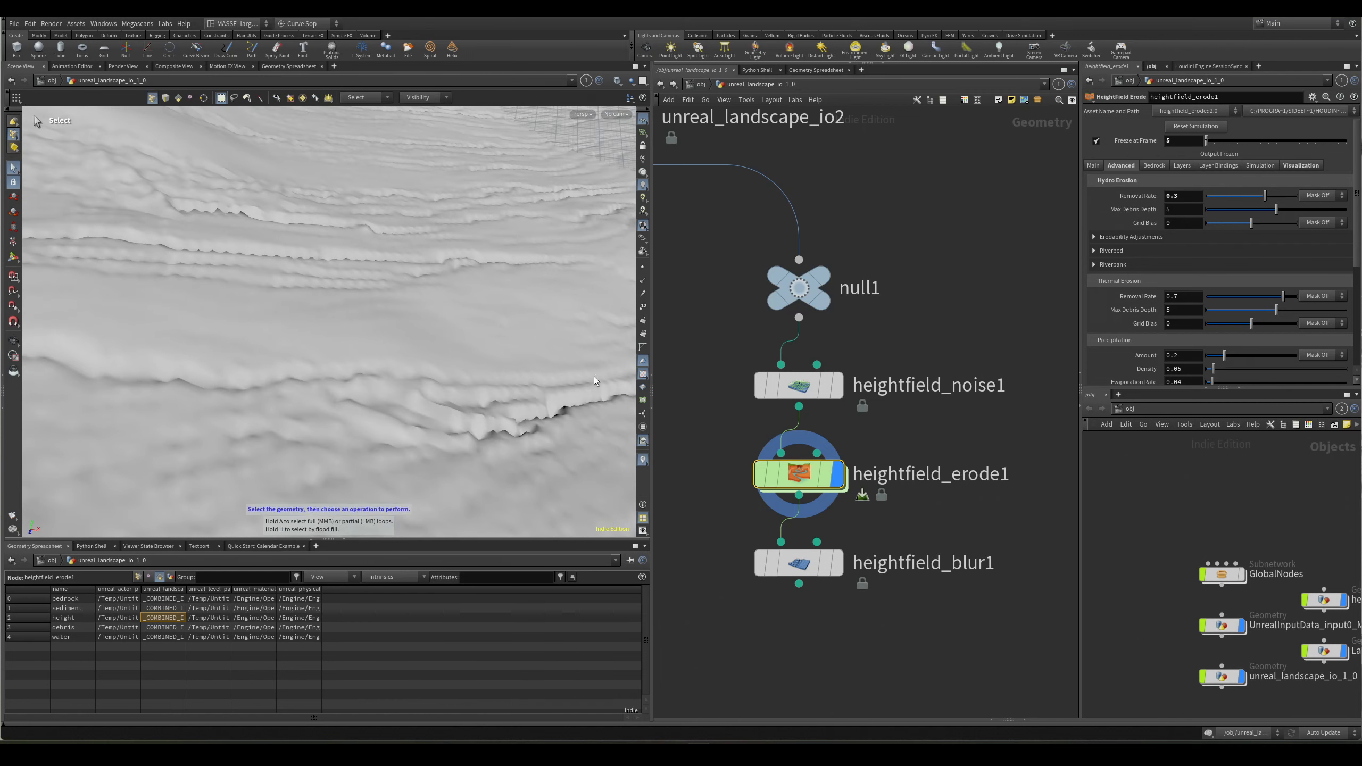
Display heightfield_blur1 and inspect how the blur smooths the eroded terrain, both up close and as a whole.
drag(912, 639, 731, 552)
key(r)
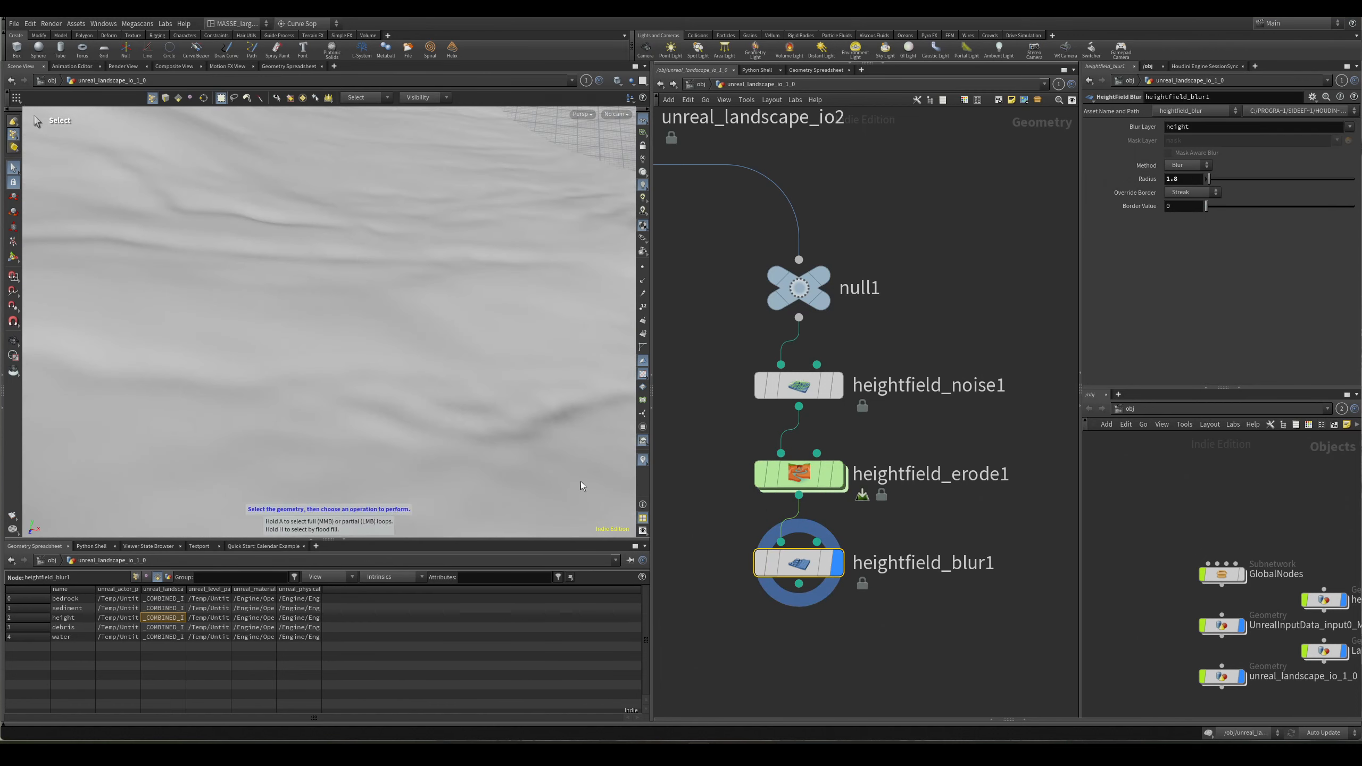
key(Escape)
drag(396, 307, 434, 379)
key(s)
key(Up)
key(Down)
key(Escape)
alt+middle_drag(401, 406, 435, 395)
scroll(944, 572, down, 3)
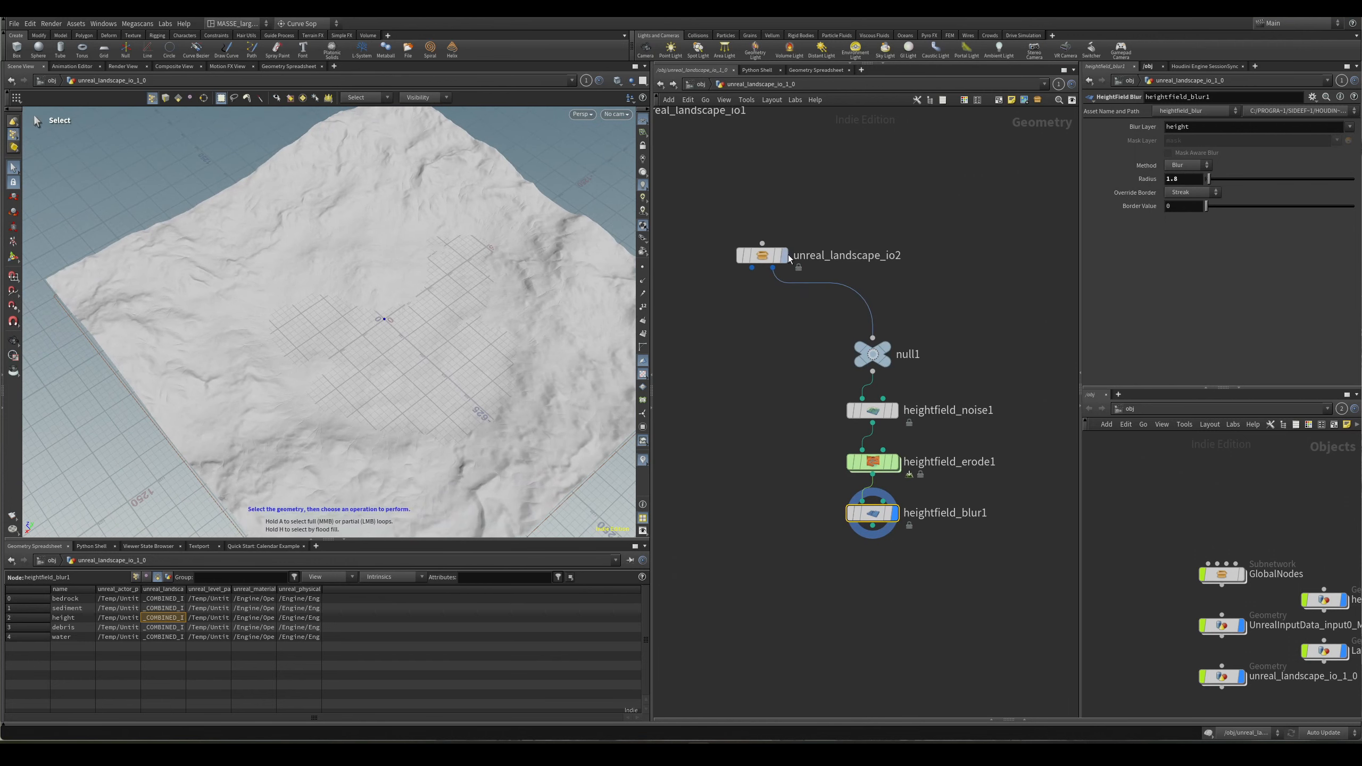
drag(800, 207, 746, 271)
drag(1022, 565, 792, 488)
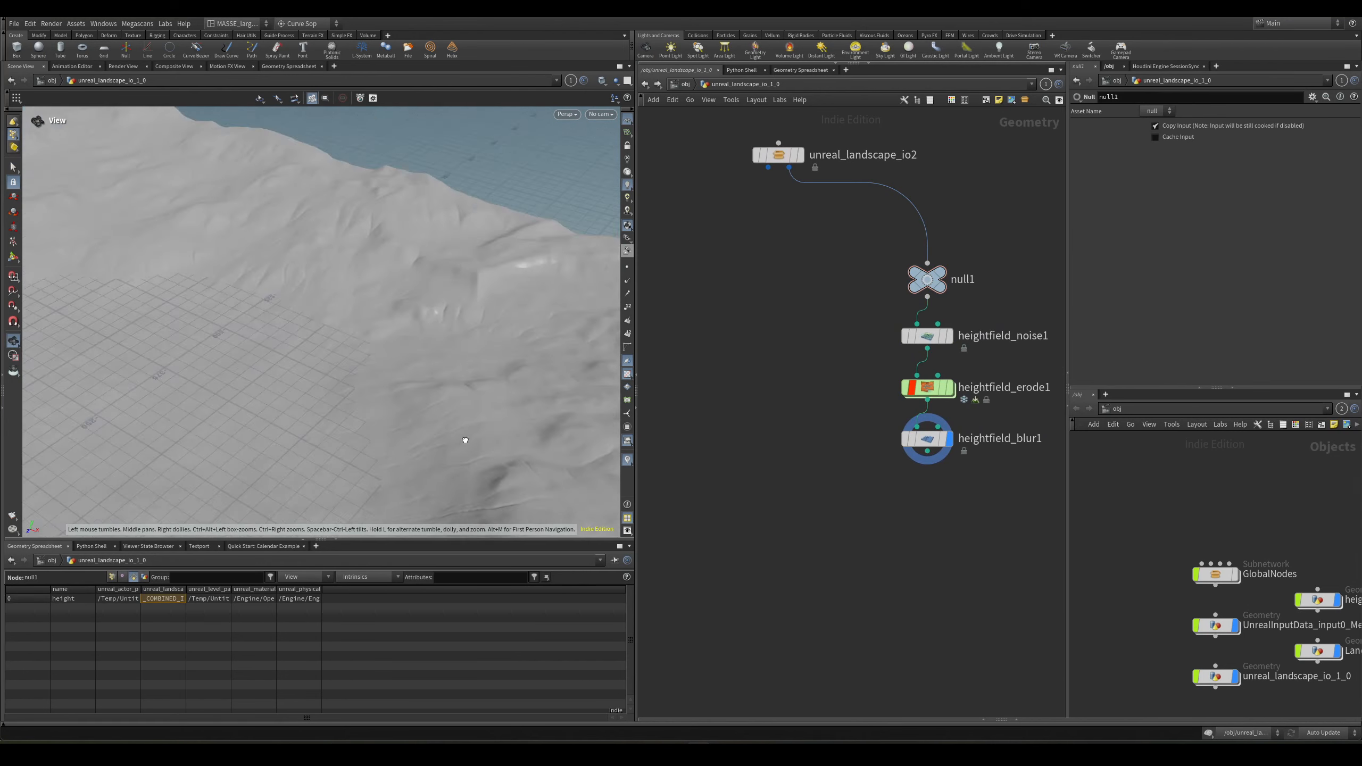
Add a HeightField Layer node to the network below heightfield_blur1.
drag(482, 297, 590, 349)
key(Escape)
key(Tab)
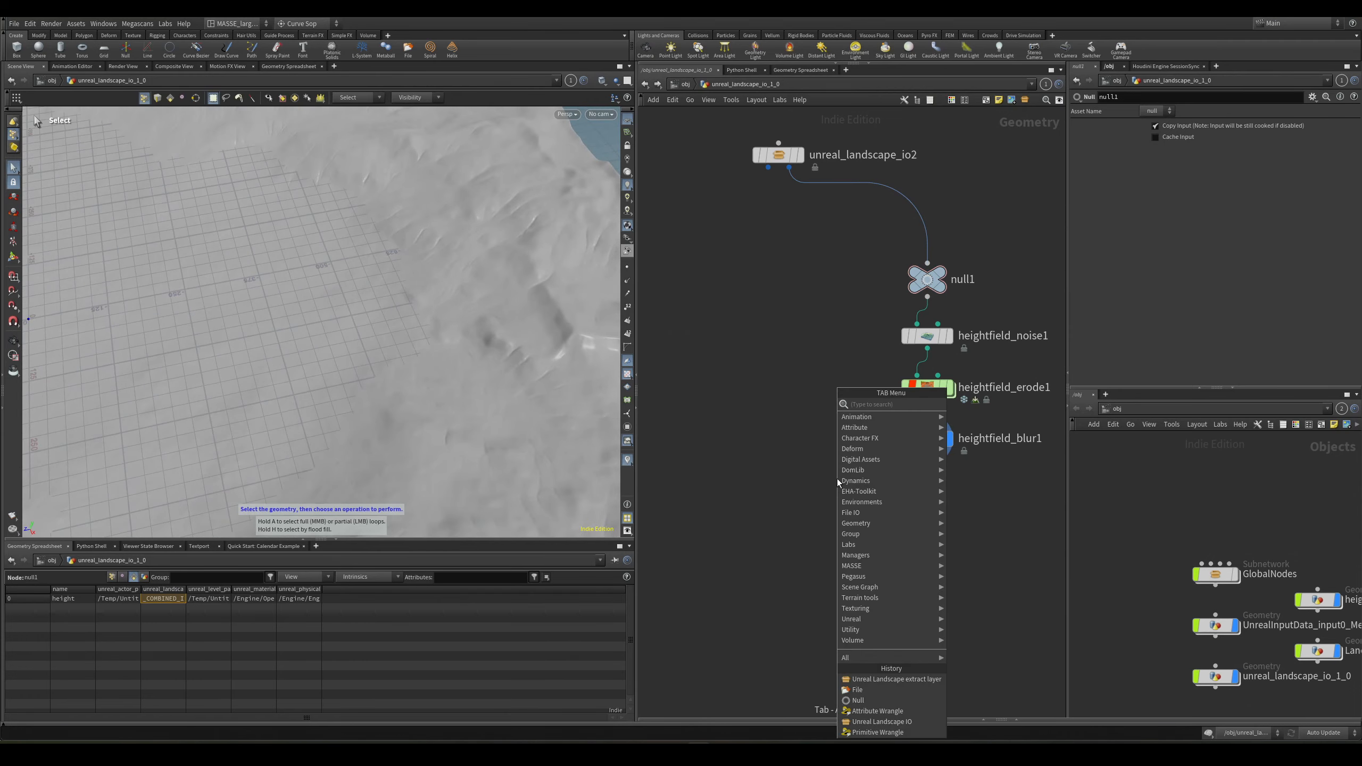
text(HF)
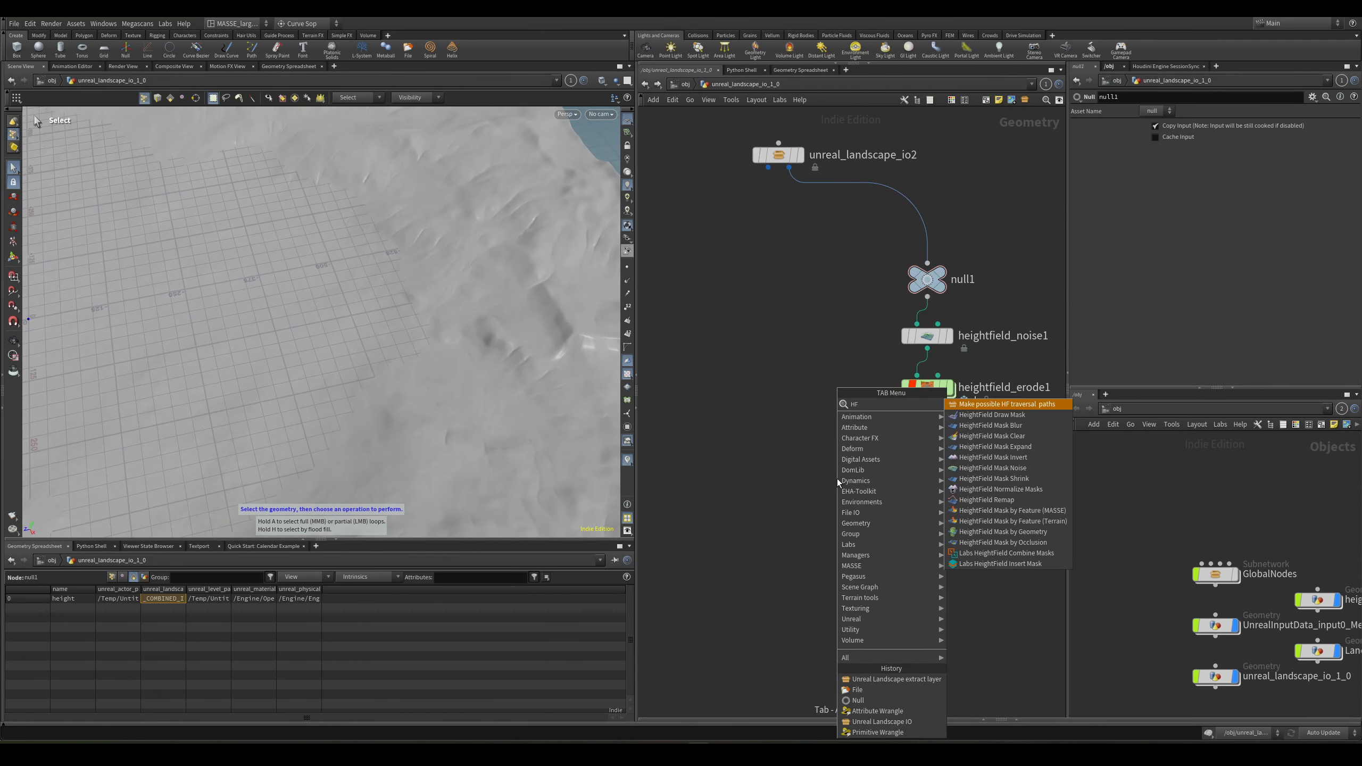
text( MAS)
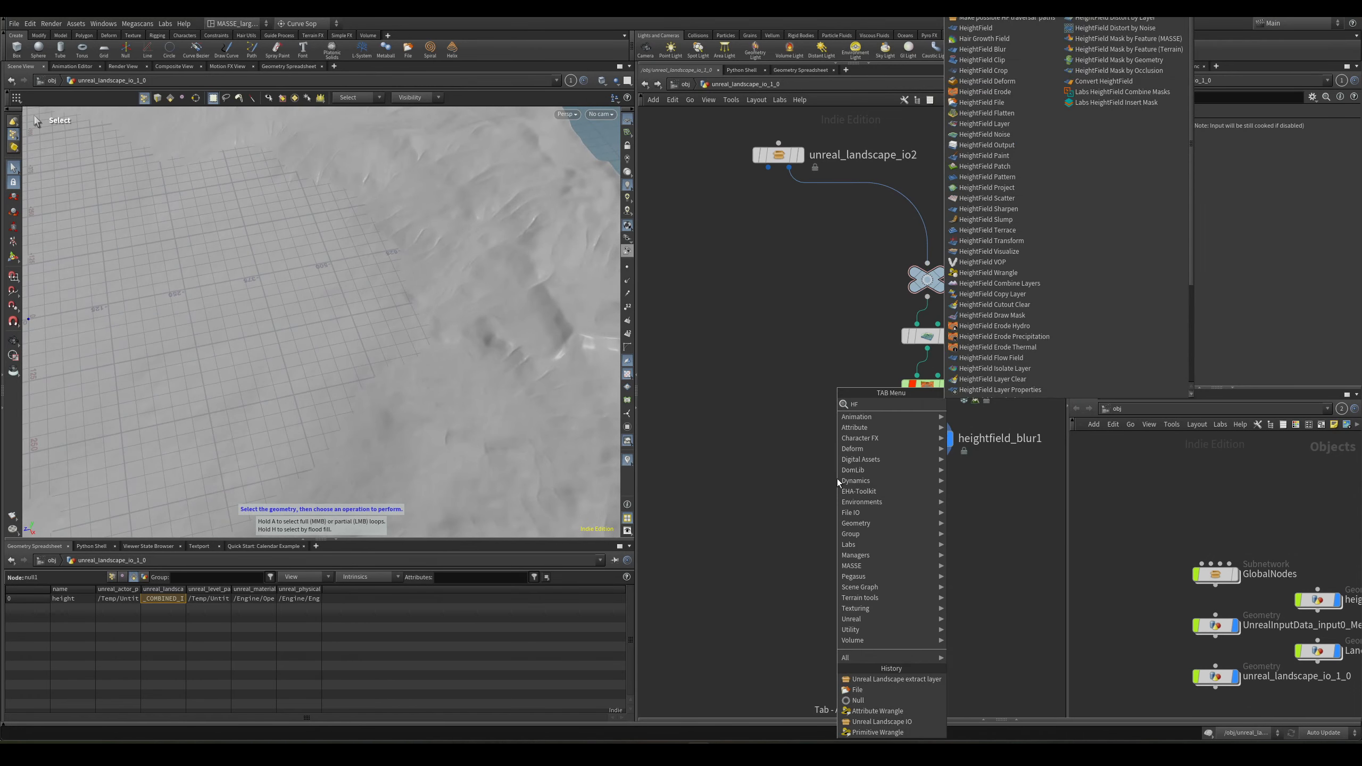
text(K)
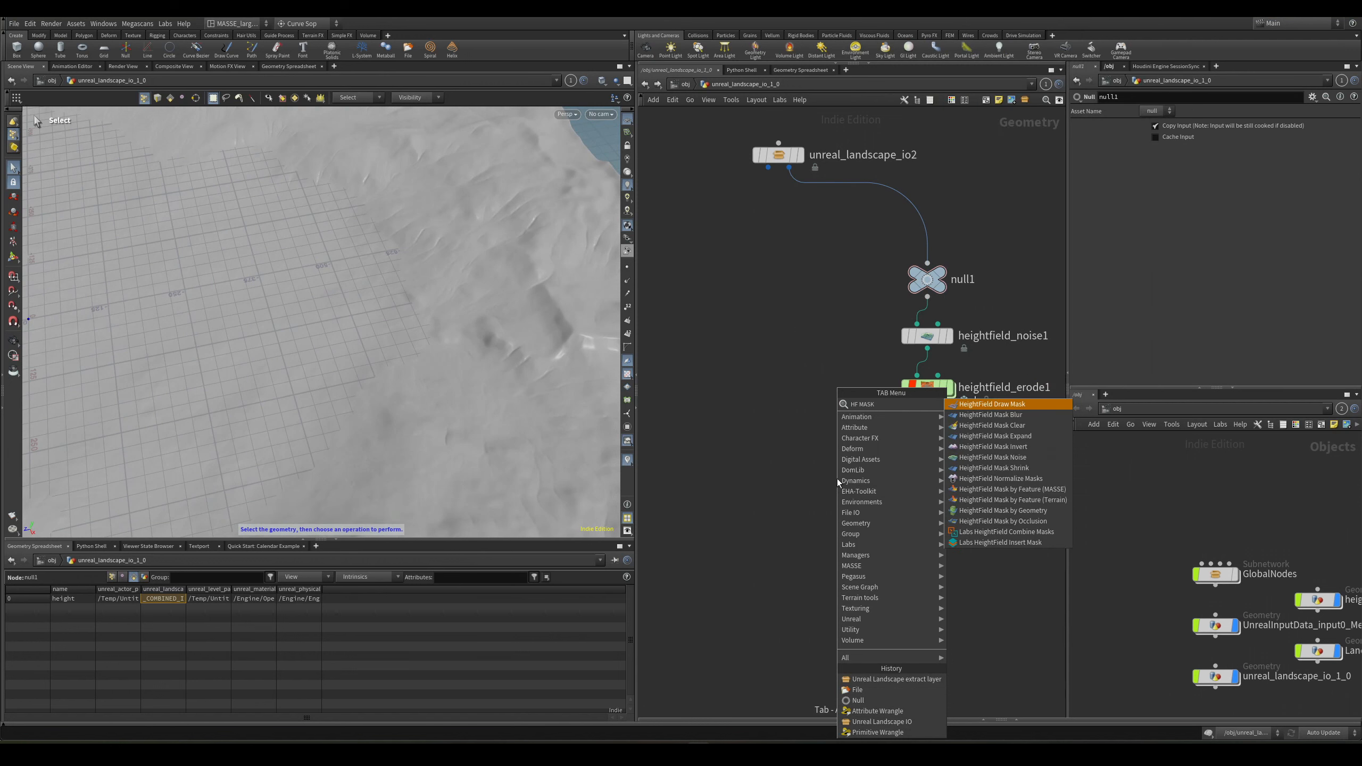
key(Return)
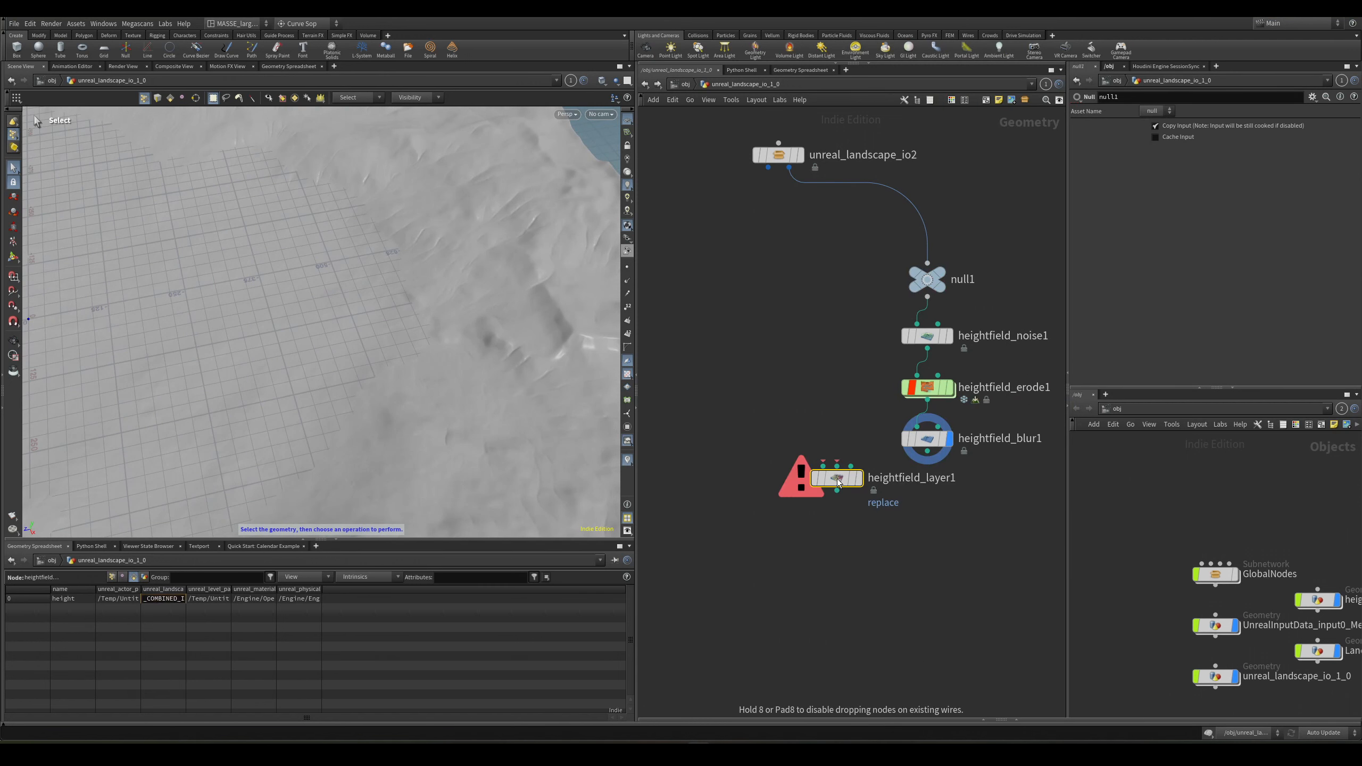
click(838, 481)
scroll(838, 481, up, 1)
drag(837, 481, 838, 531)
Wire heightfield_blur1 into heightfield_layer1's first input and the second output of unreal_landscape_io2 into its second input, and display heightfield_layer1.
click(946, 447)
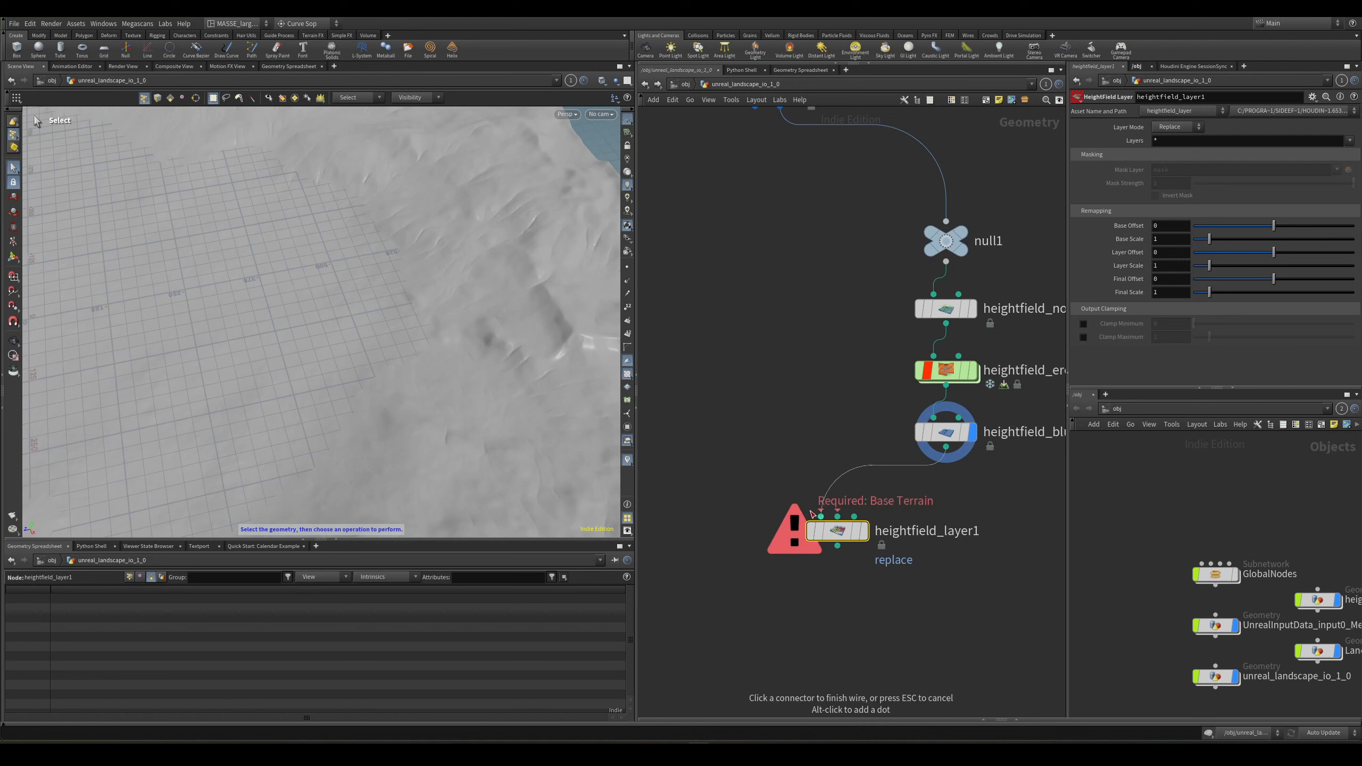
click(820, 516)
middle_drag(809, 346, 805, 411)
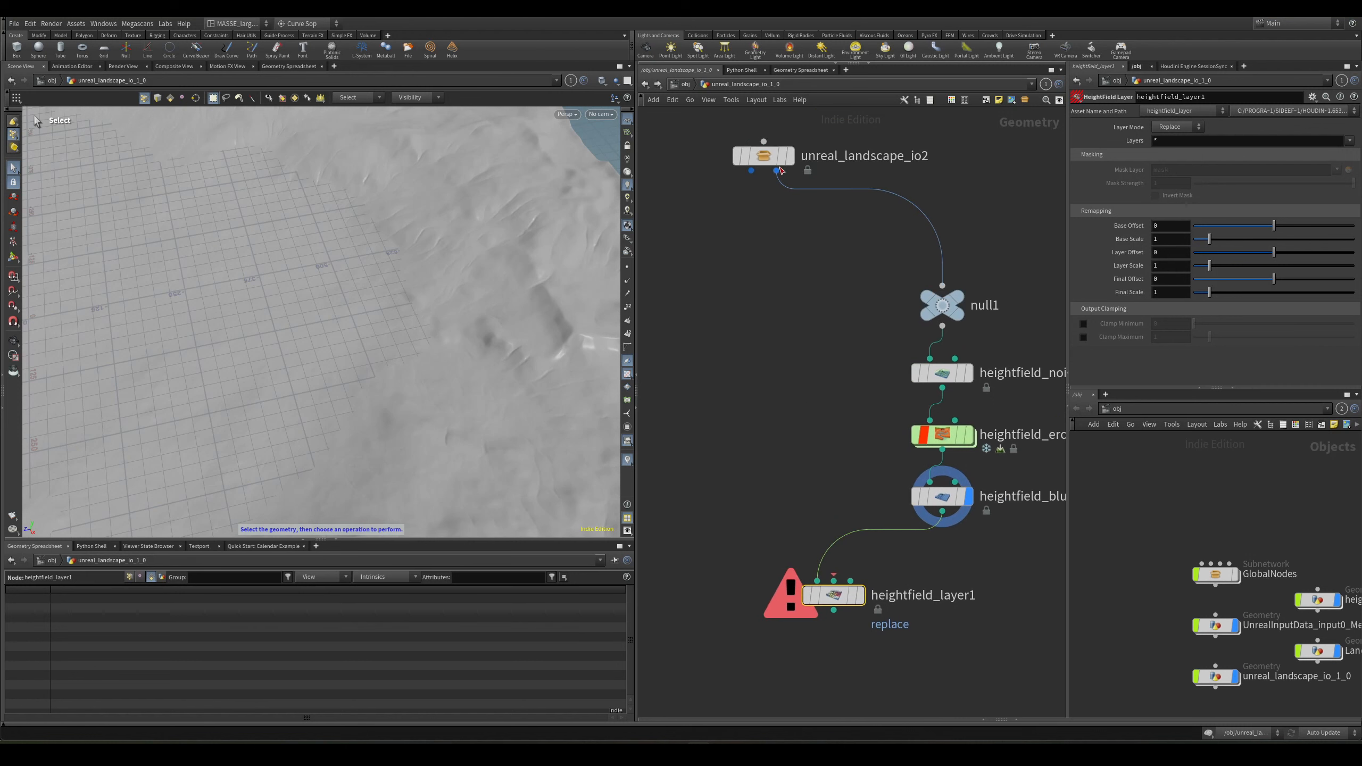
click(777, 170)
click(834, 580)
click(861, 595)
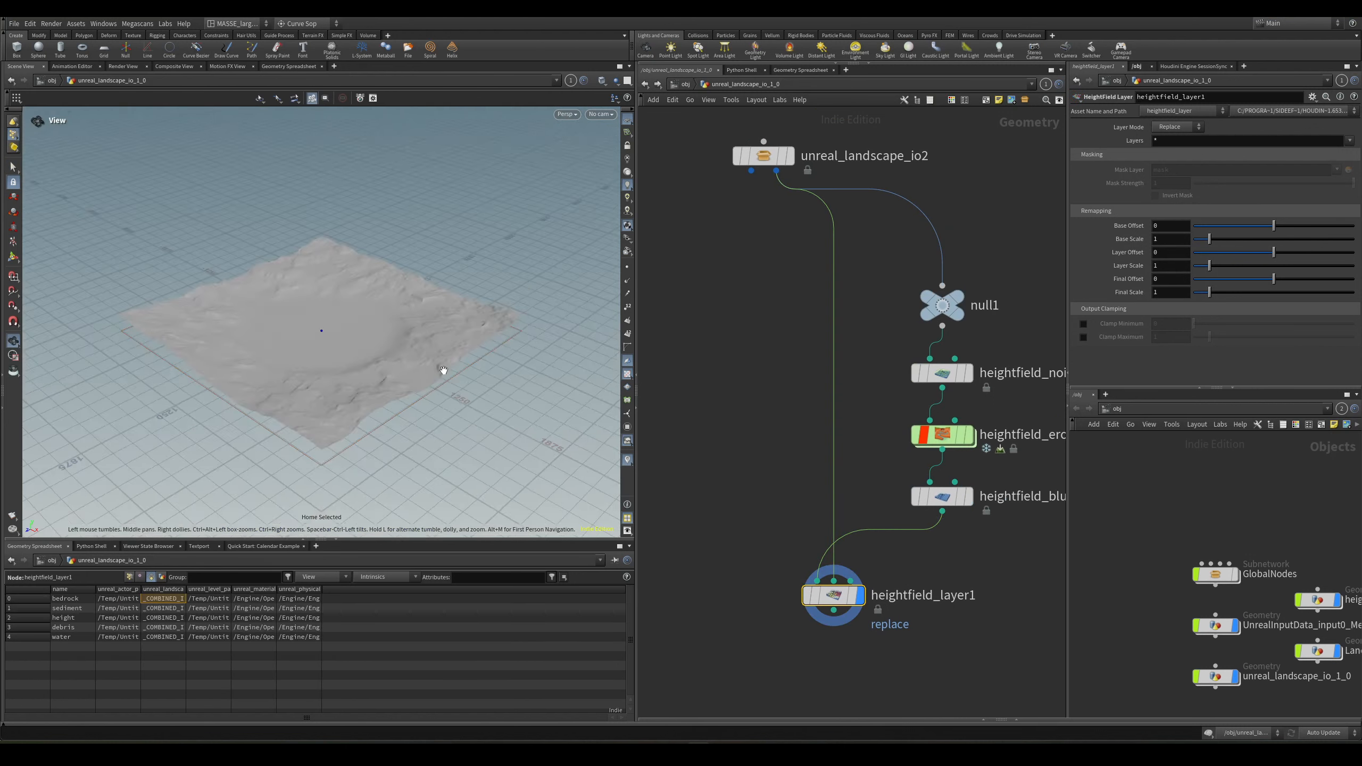
Set heightfield_layer1's layer mode to Subtract and inspect the resulting terrain surface up close.
click(1177, 127)
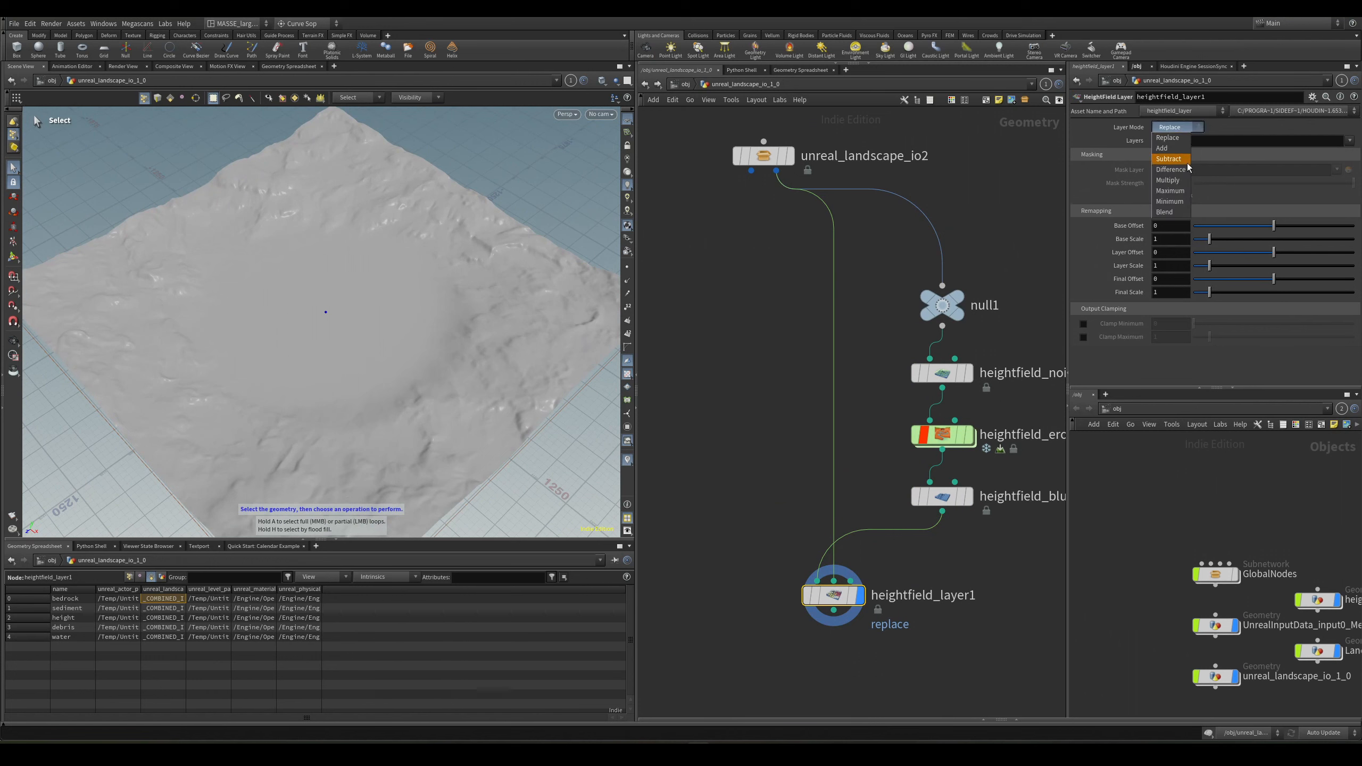
click(1180, 155)
key(Escape)
drag(375, 268, 405, 295)
alt+right_drag(405, 295, 499, 280)
alt+drag(499, 279, 469, 298)
key(Escape)
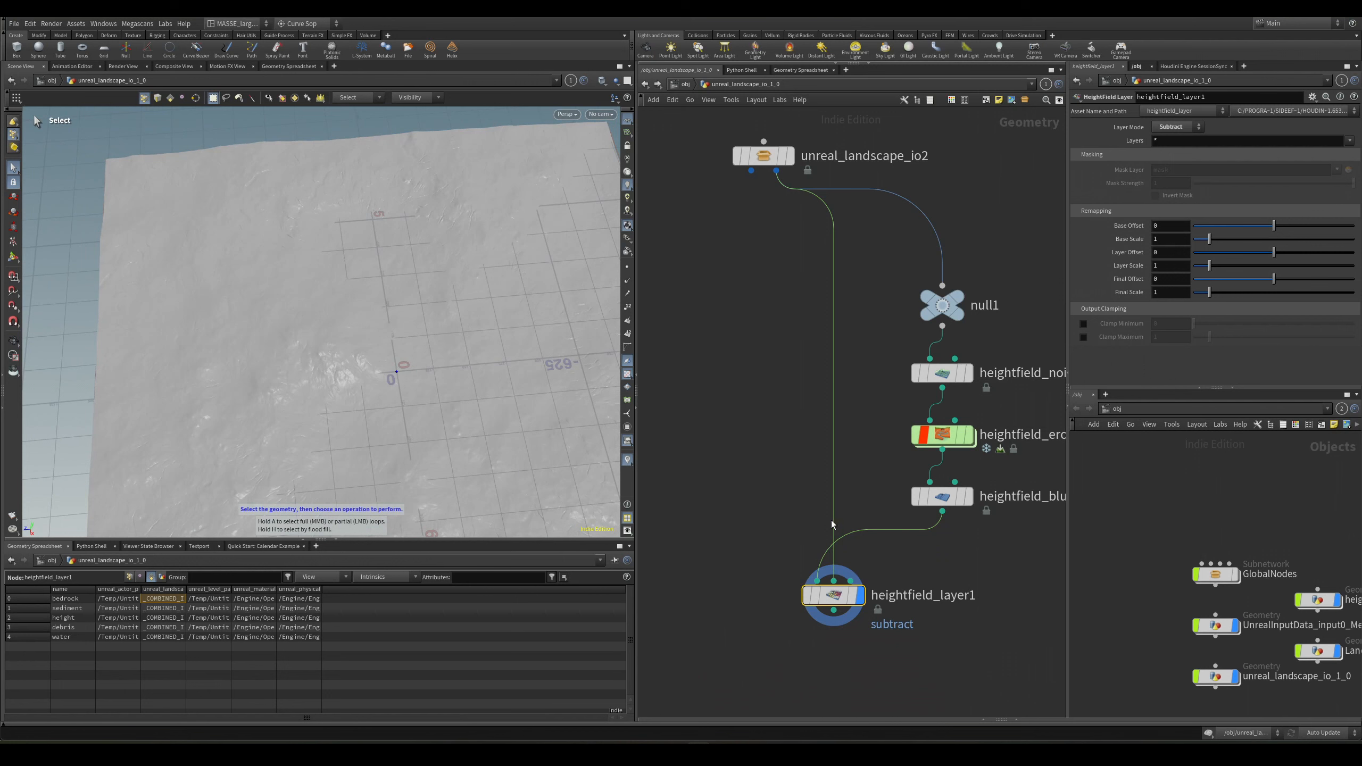
mouse_move(899, 558)
middle_down()
mouse_move(884, 511)
mouse_move(906, 541)
mouse_move(906, 527)
middle_up()
click(885, 513)
middle_drag(907, 600, 973, 571)
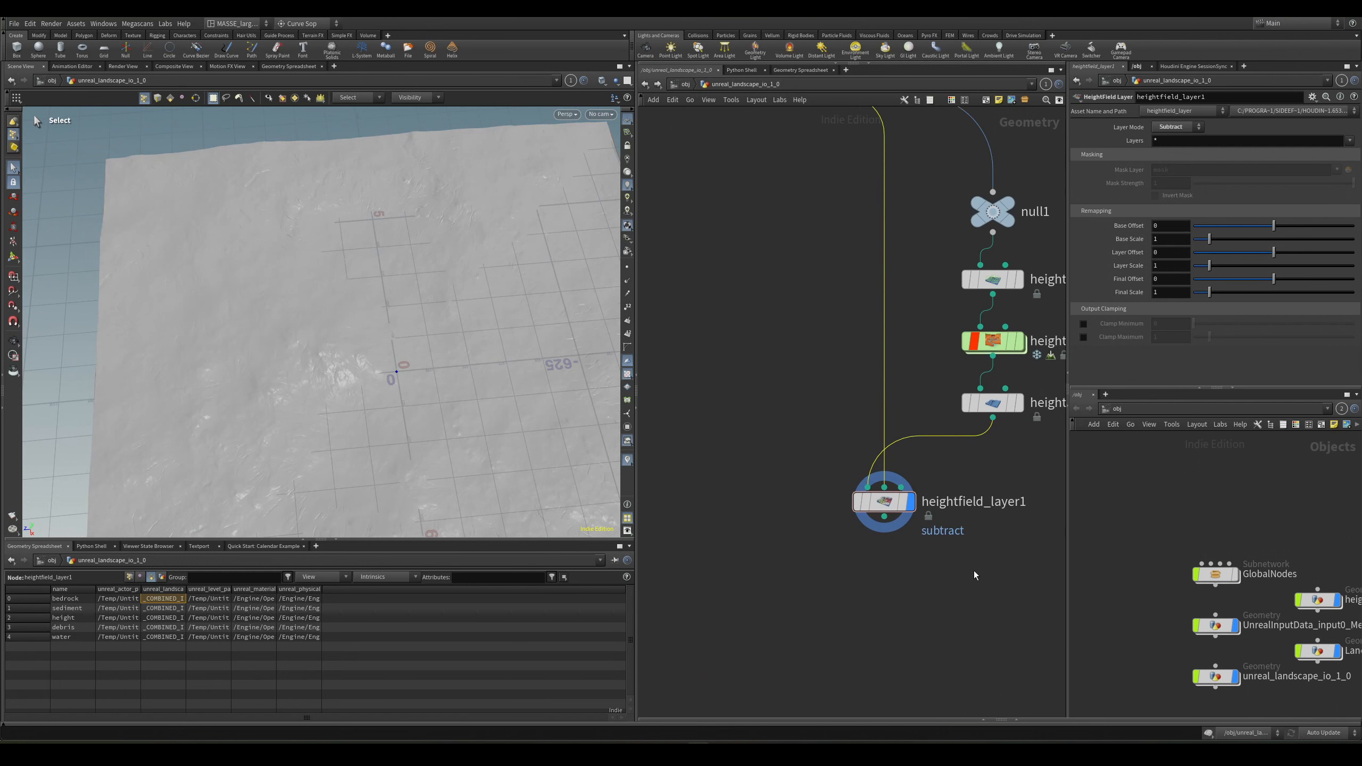
drag(906, 515, 843, 530)
middle_drag(941, 460, 919, 457)
drag(919, 458, 816, 459)
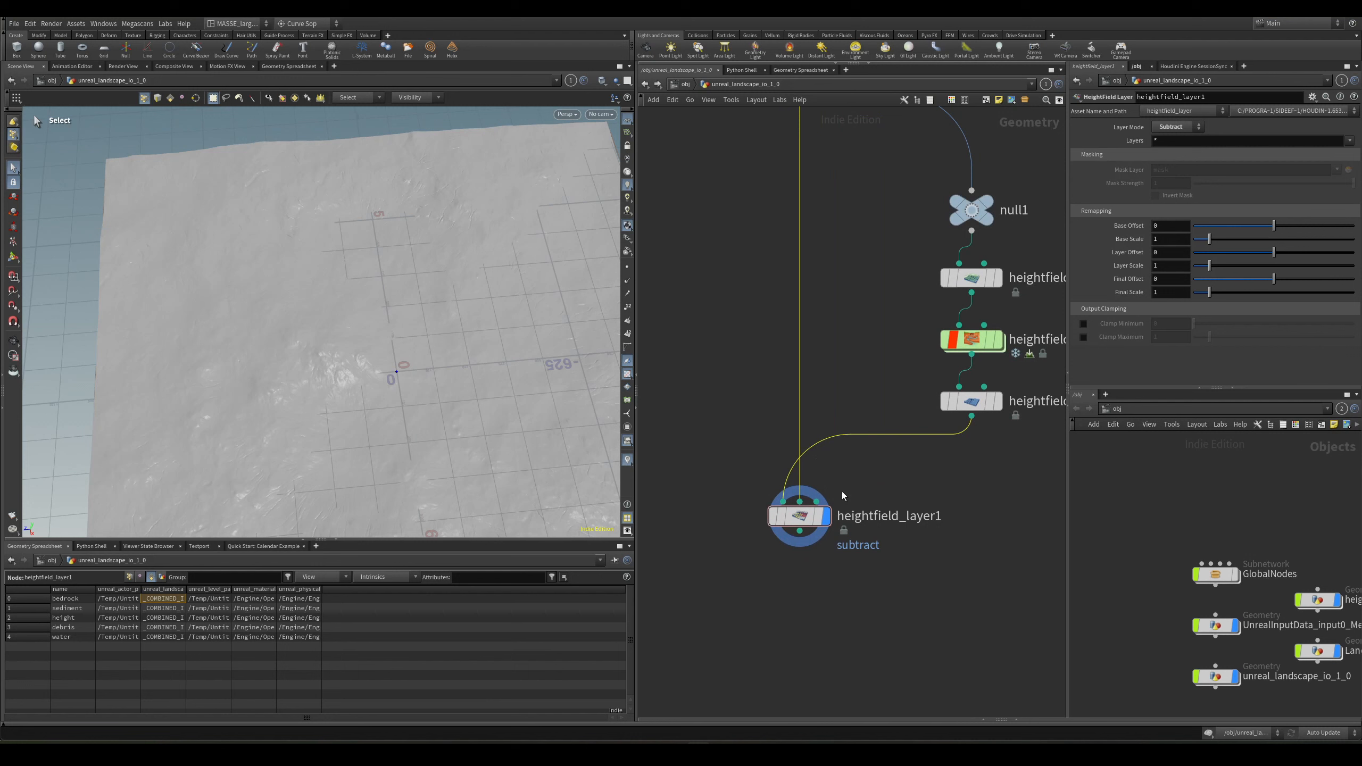
middle_drag(893, 510, 844, 524)
drag(767, 550, 824, 530)
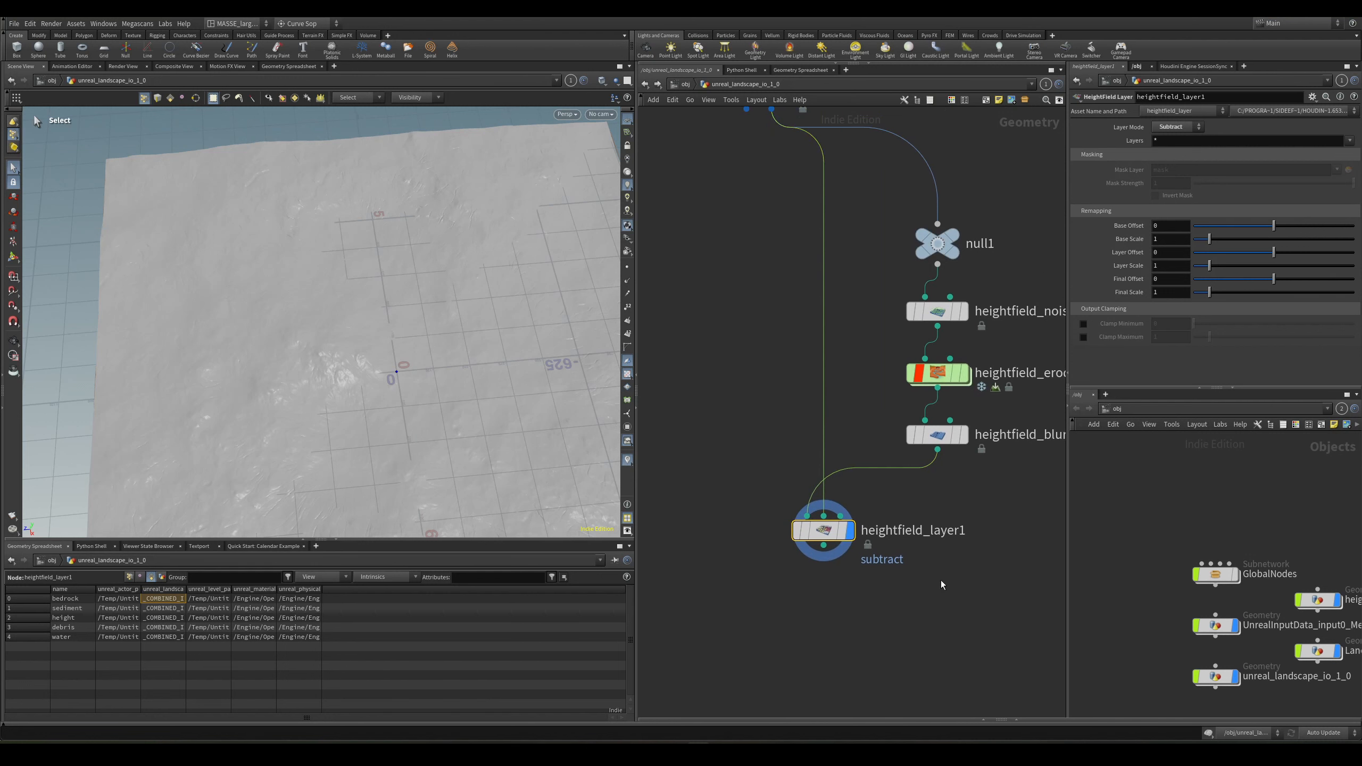
Add an Unreal Landscape extract layer node to the network below heightfield_layer1.
key(Tab)
text(ex)
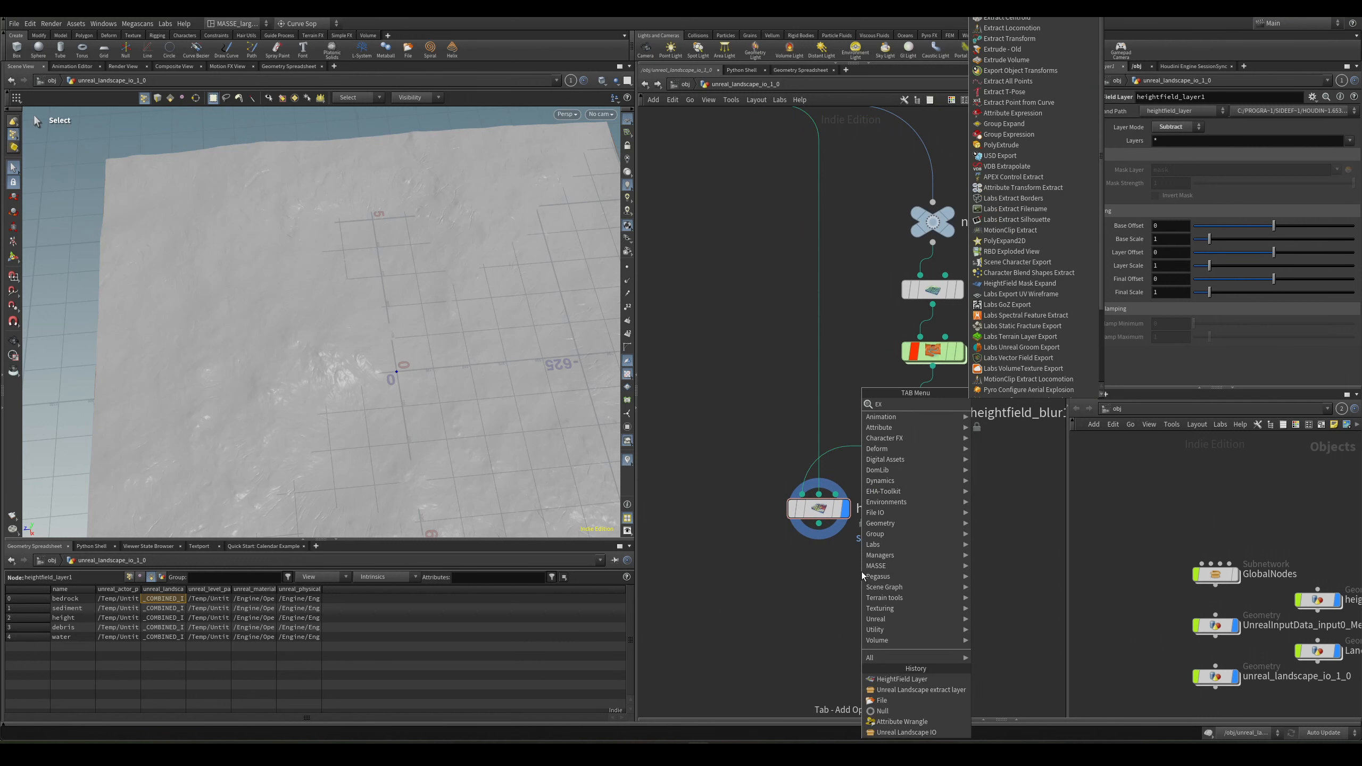
text(tract la)
key(Return)
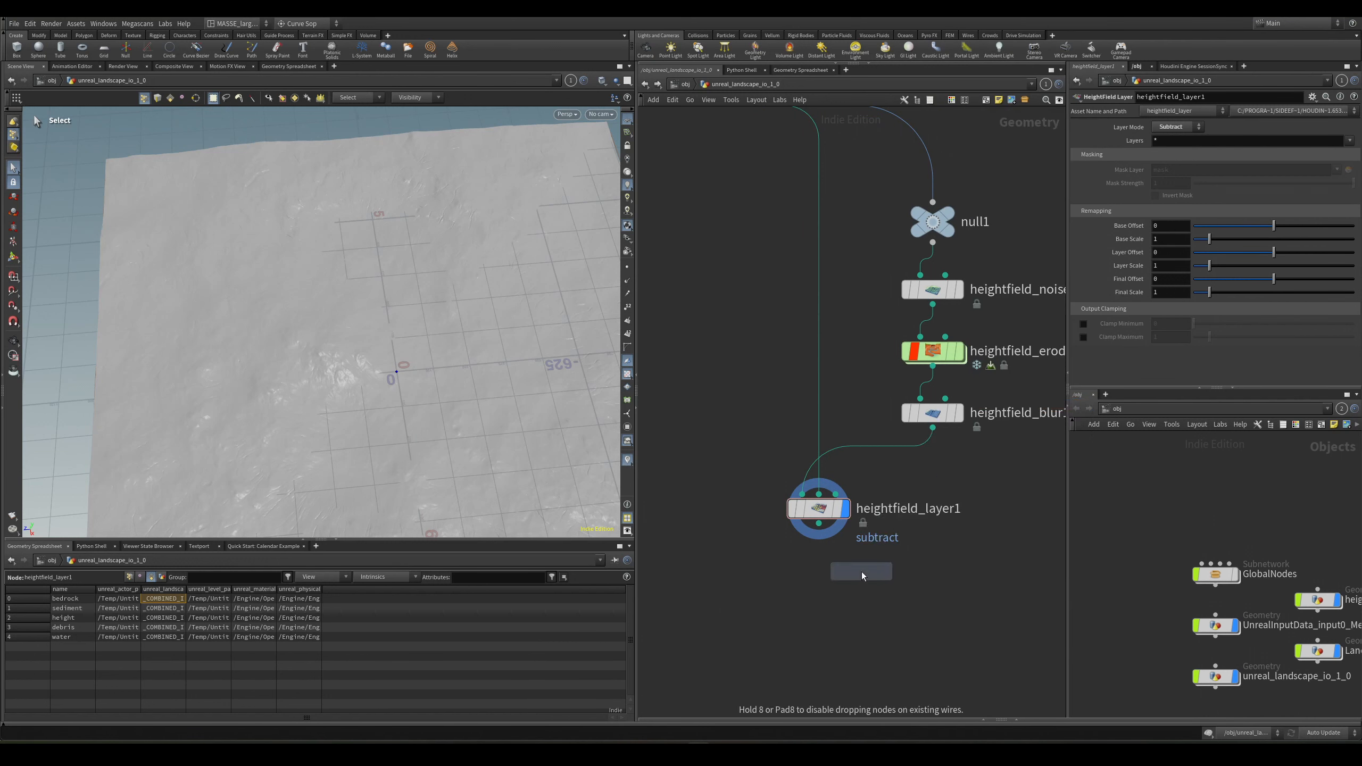
click(853, 588)
Delete heightfield_layer1 and move unreal_landscape_extract_layer1 up toward its place below heightfield_blur1.
click(810, 508)
middle_drag(753, 512, 713, 518)
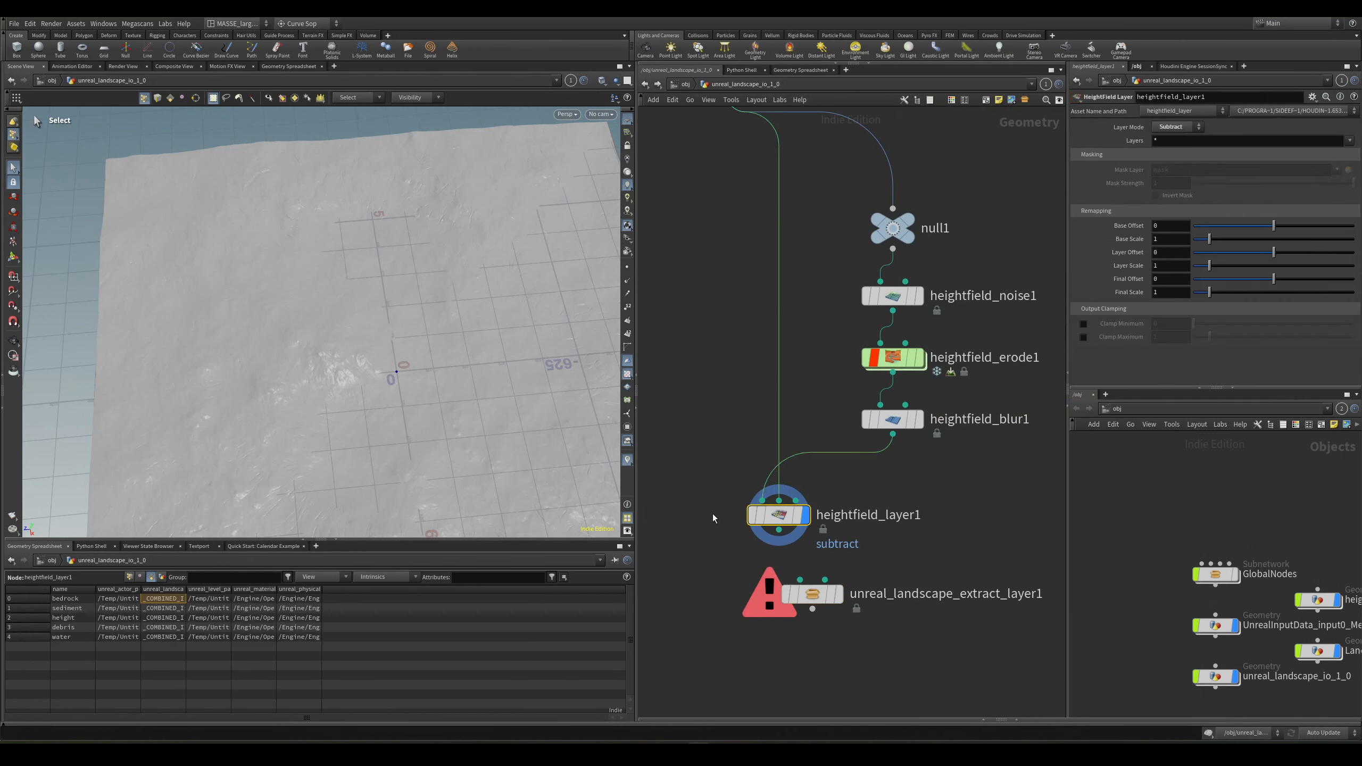
key(Delete)
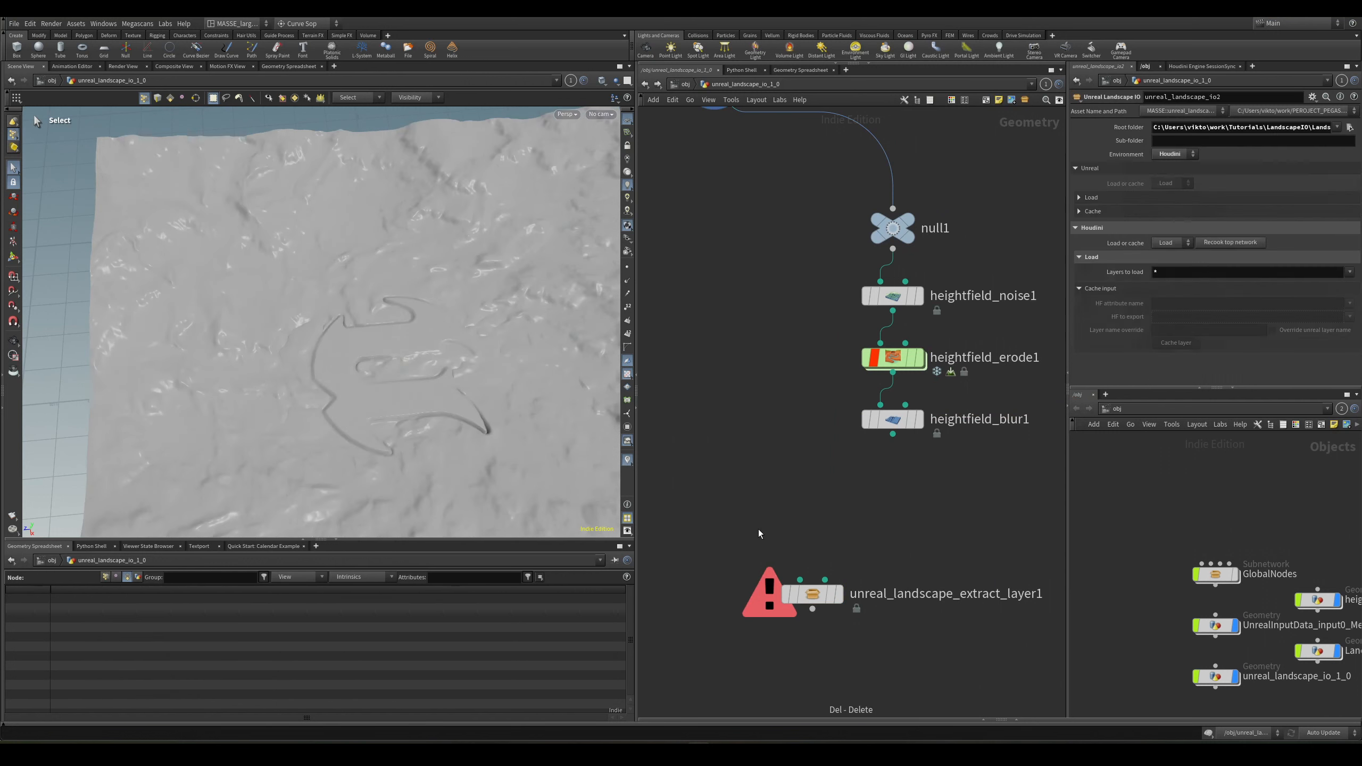
drag(813, 595, 796, 546)
click(796, 546)
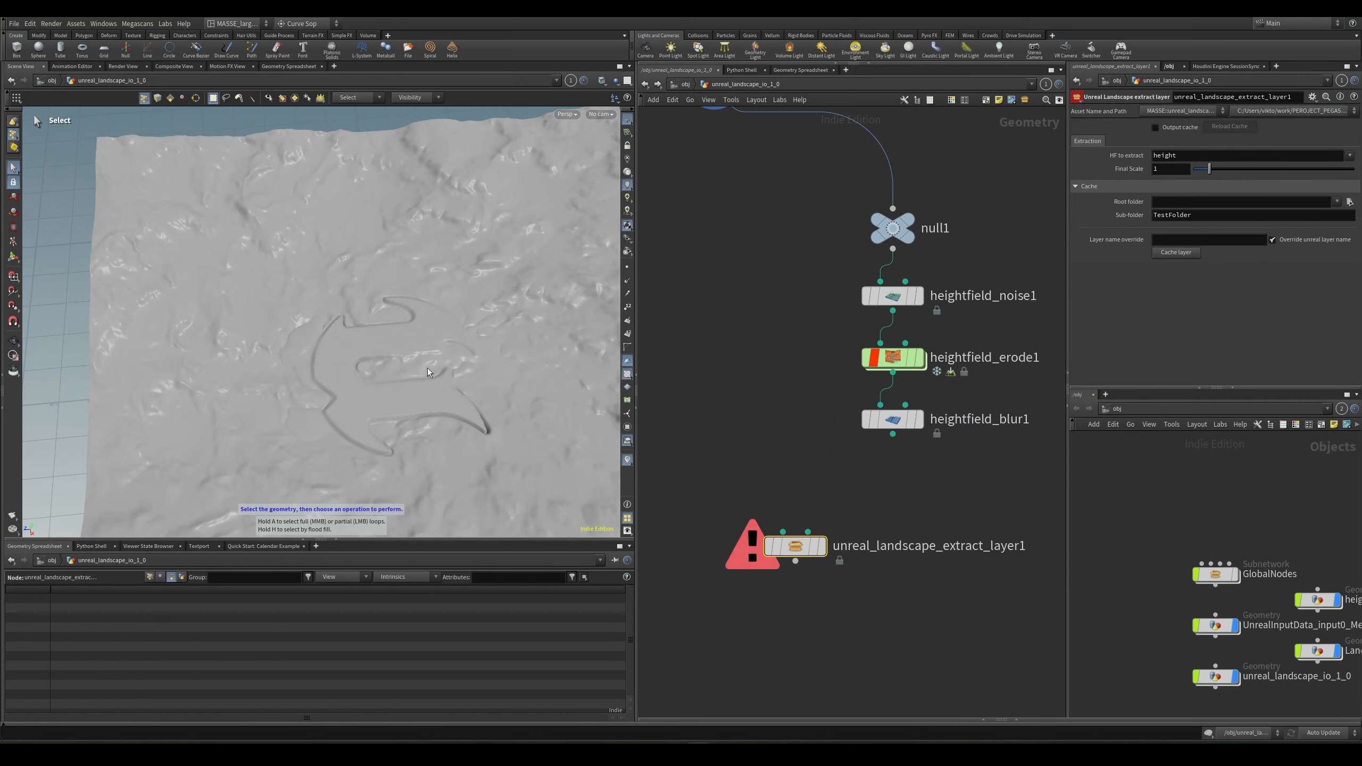
Look inside unreal_landscape_extract_layer1 at its heightfield_layer2 node and return to the parent network.
double_click(803, 552)
scroll(875, 398, up, 8)
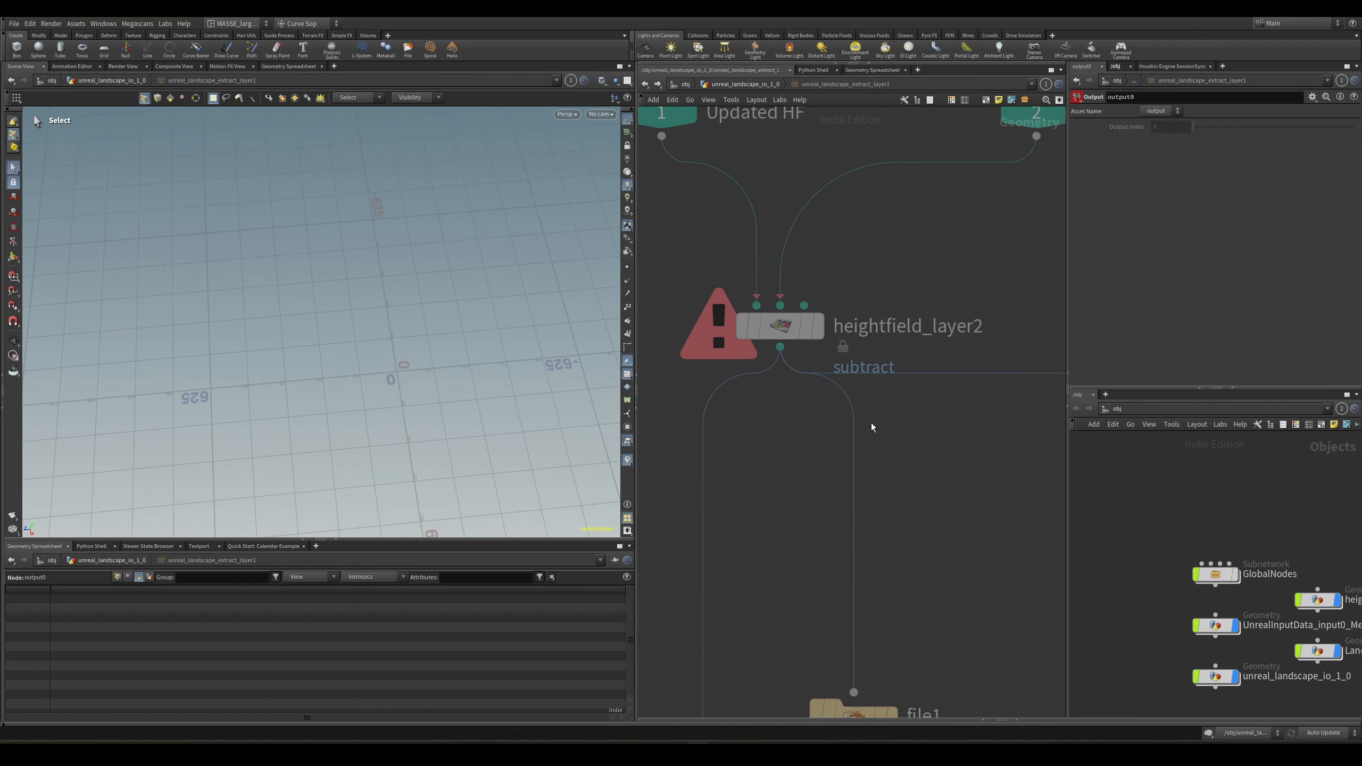
key(u)
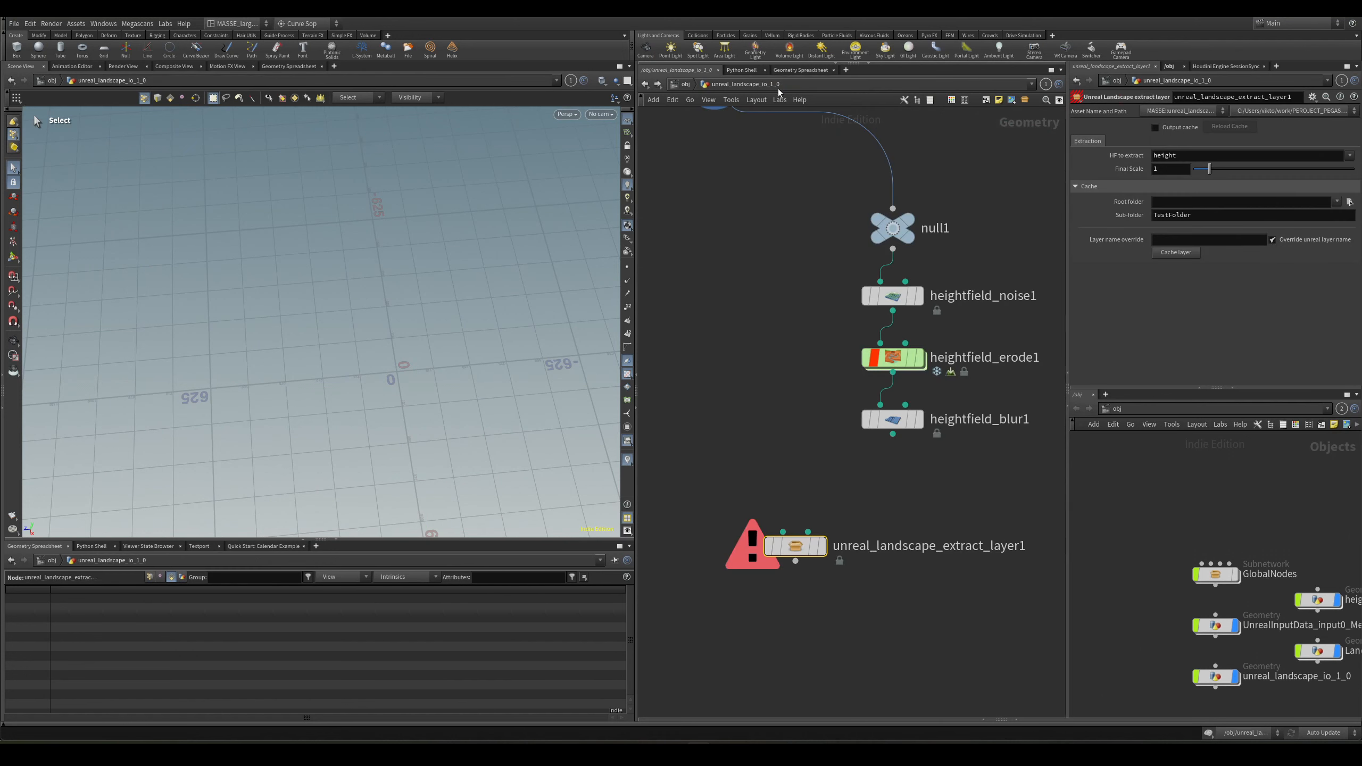
Wire heightfield_blur1 into unreal_landscape_extract_layer1's first input and unreal_landscape_io2's second output into its second input, with the extract node displayed.
drag(811, 504, 920, 406)
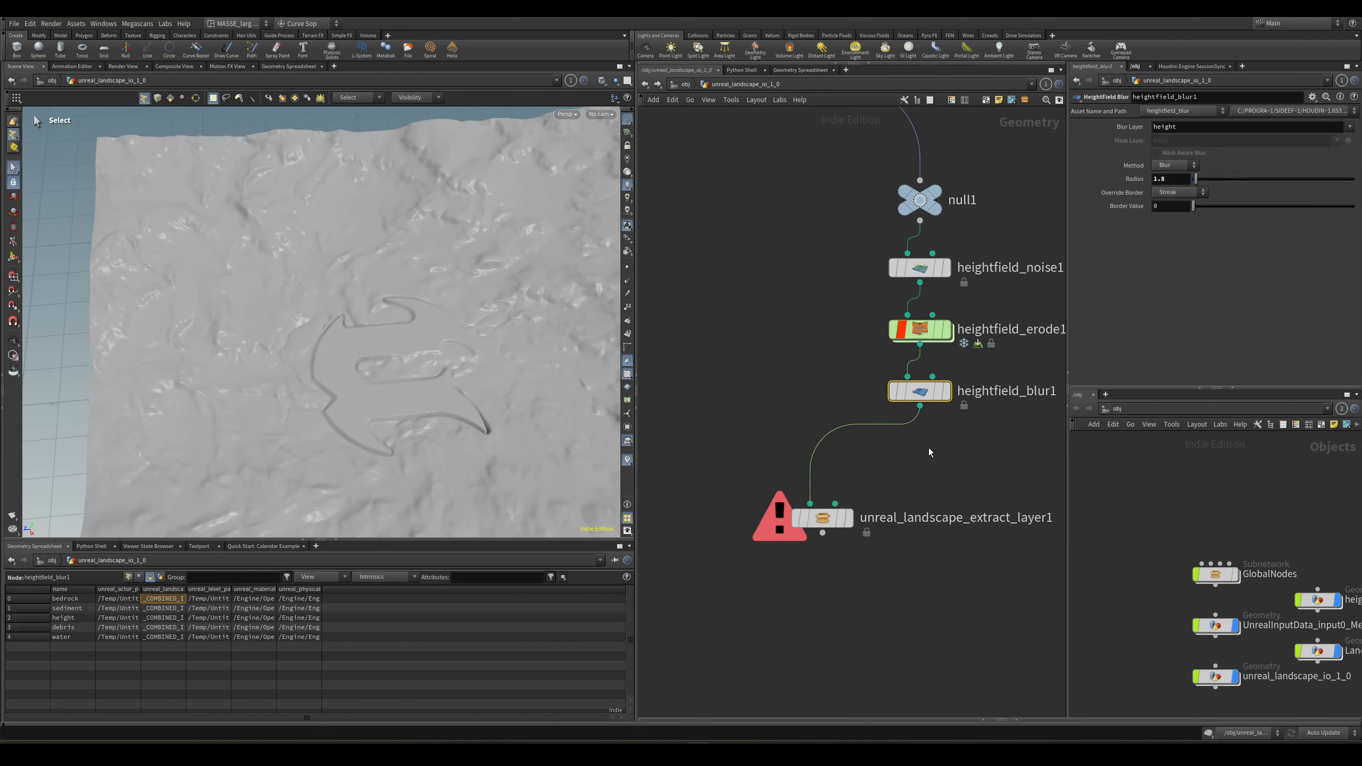
middle_drag(933, 434, 927, 535)
click(939, 496)
middle_drag(885, 601, 896, 550)
click(849, 570)
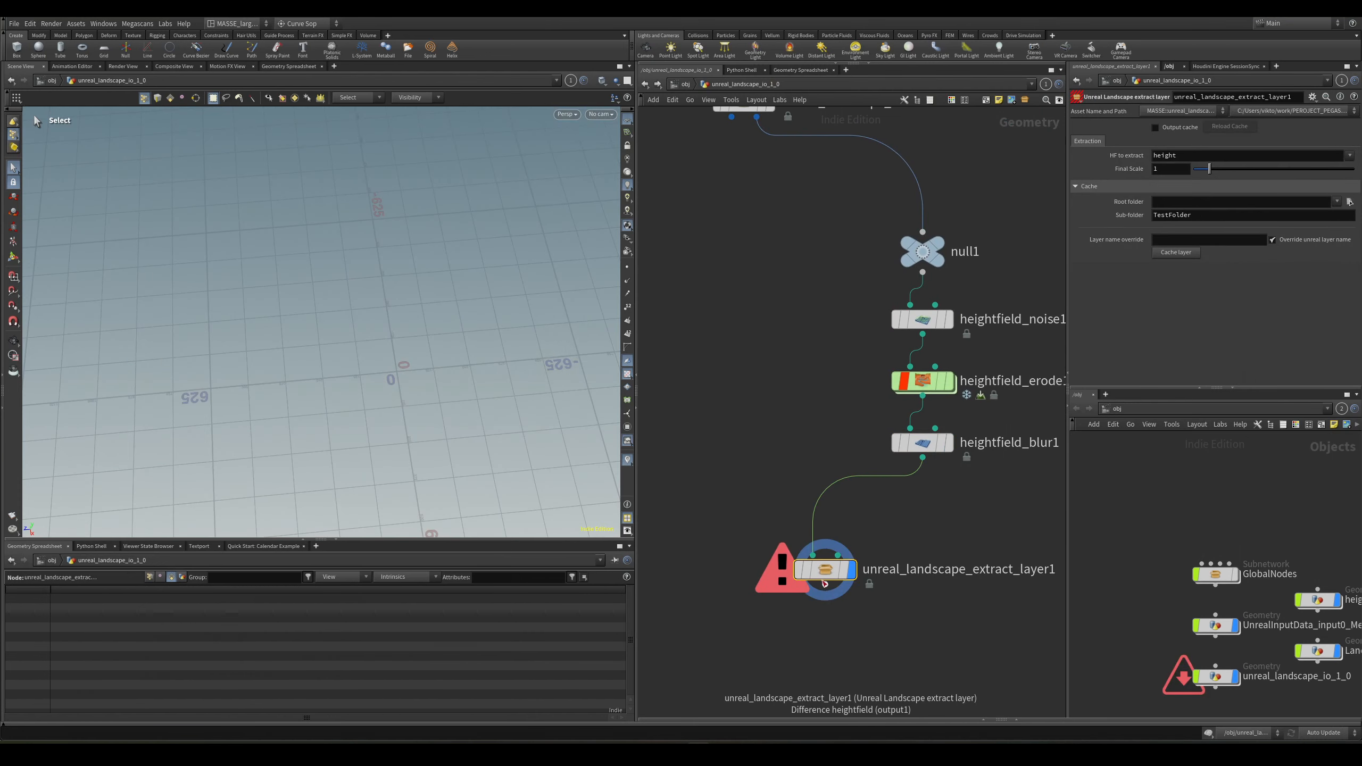
middle_drag(764, 171, 788, 299)
middle_drag(853, 630, 835, 508)
drag(830, 560, 748, 121)
Display null1 to view the base terrain, and display unreal_landscape_extract_layer1 again to inspect the extracted difference.
click(882, 268)
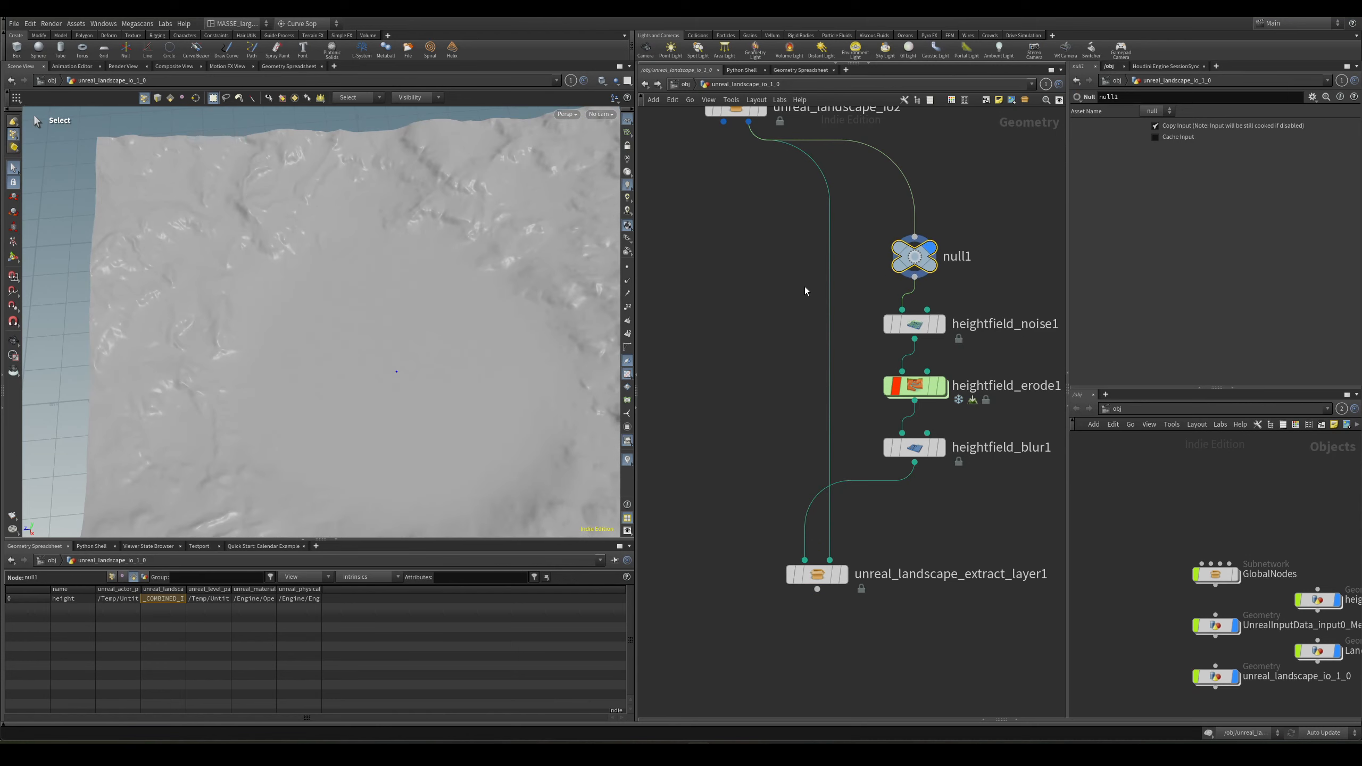
middle_drag(806, 290, 819, 240)
click(831, 524)
alt+drag(411, 462, 547, 397)
Examine the internal network of unreal_landscape_extract_layer1, from its two inputs through heightfield_layer2 to the embedded unreal_landscape_io1 node.
double_click(831, 524)
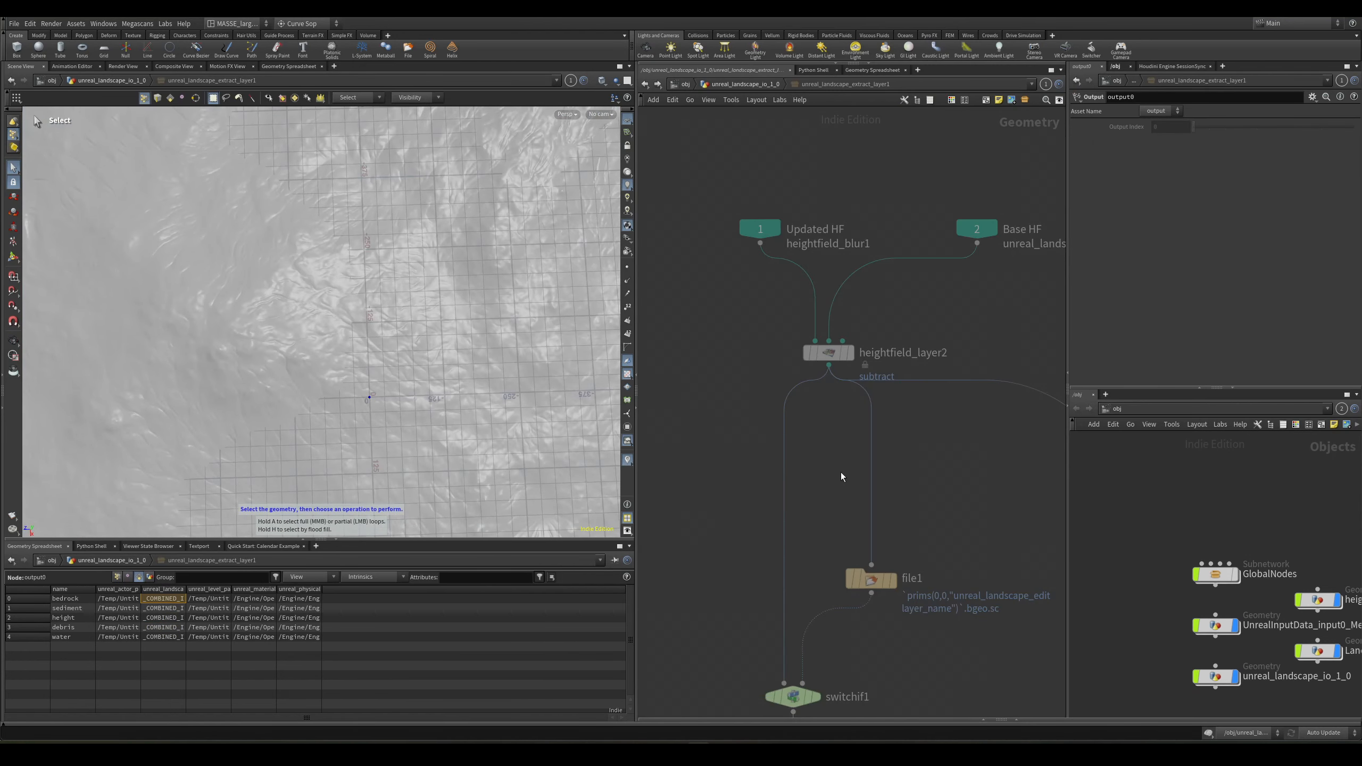
middle_drag(842, 477, 776, 432)
scroll(903, 616, up, 3)
middle_drag(903, 616, 705, 565)
middle_drag(1016, 495, 903, 507)
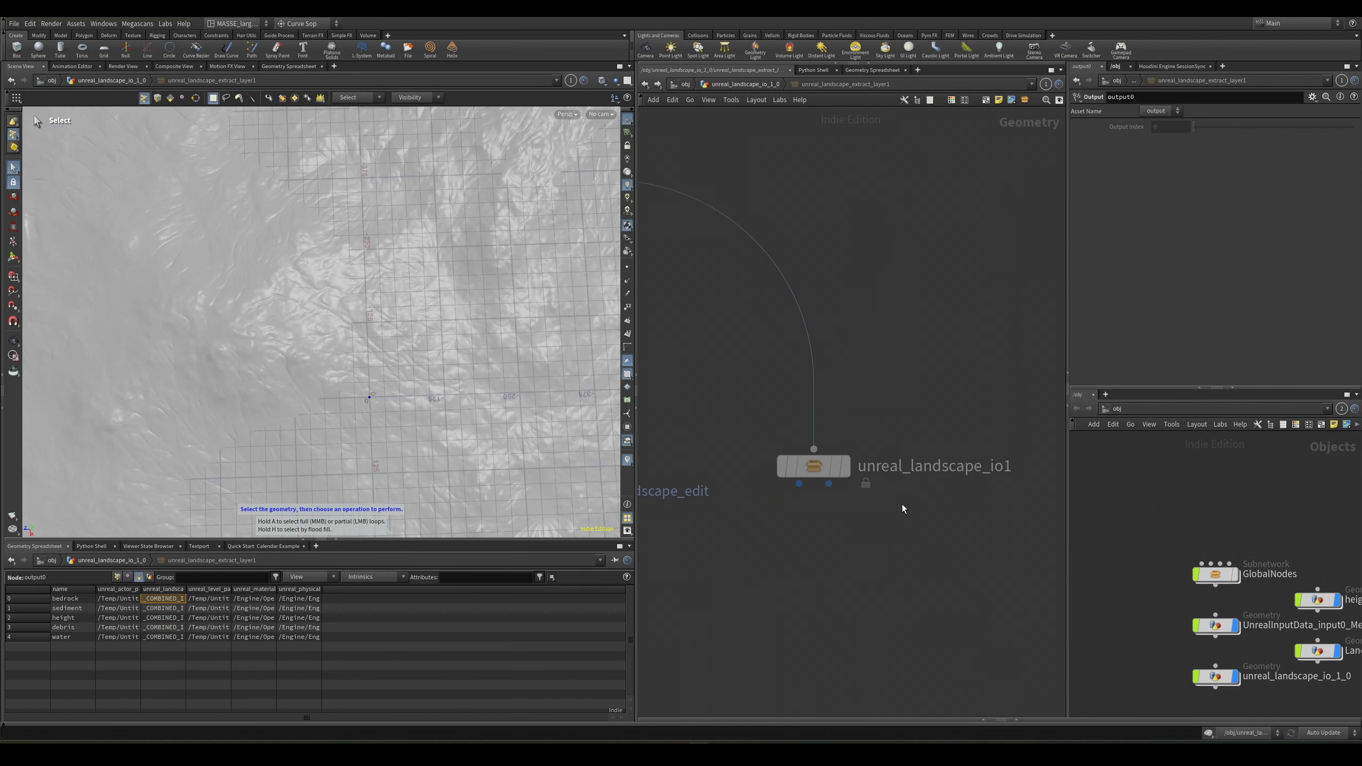
scroll(902, 505, up, 1)
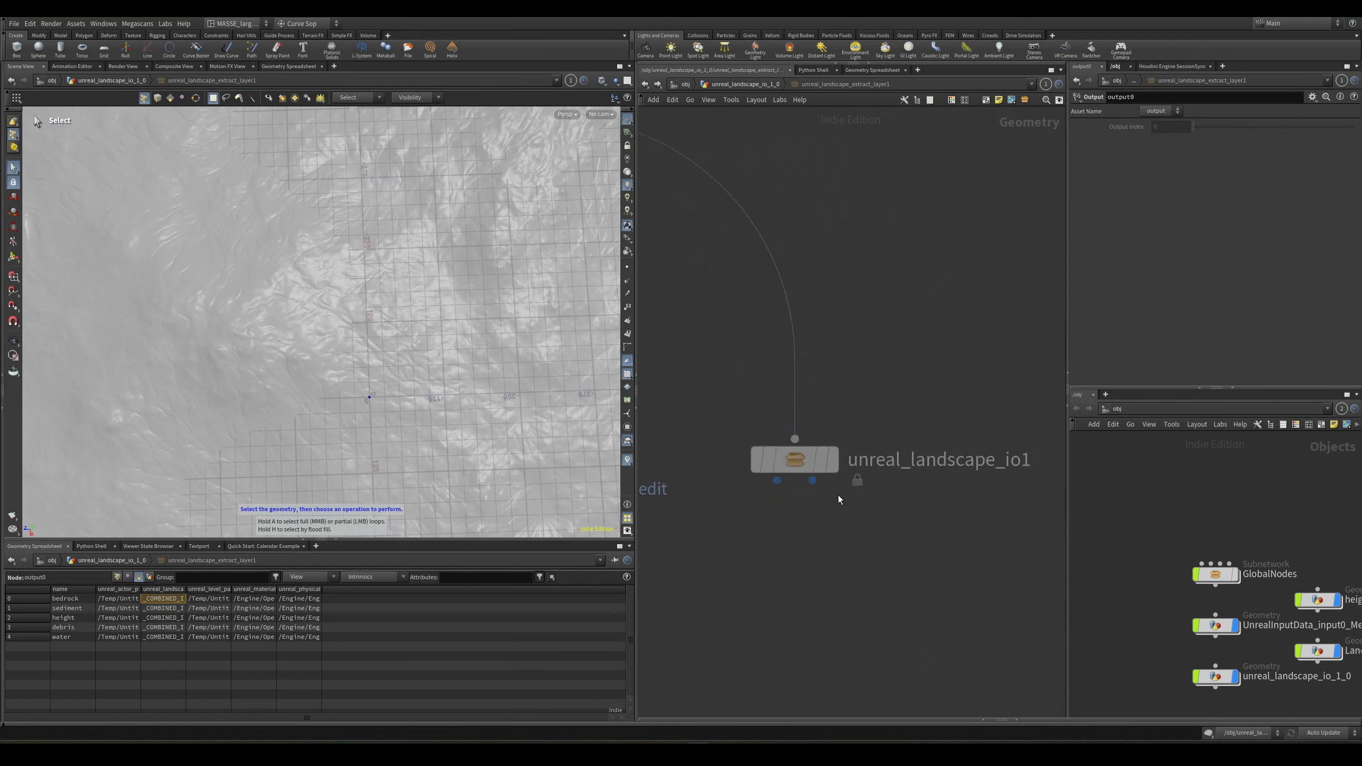
middle_drag(873, 241, 903, 268)
scroll(909, 290, down, 1)
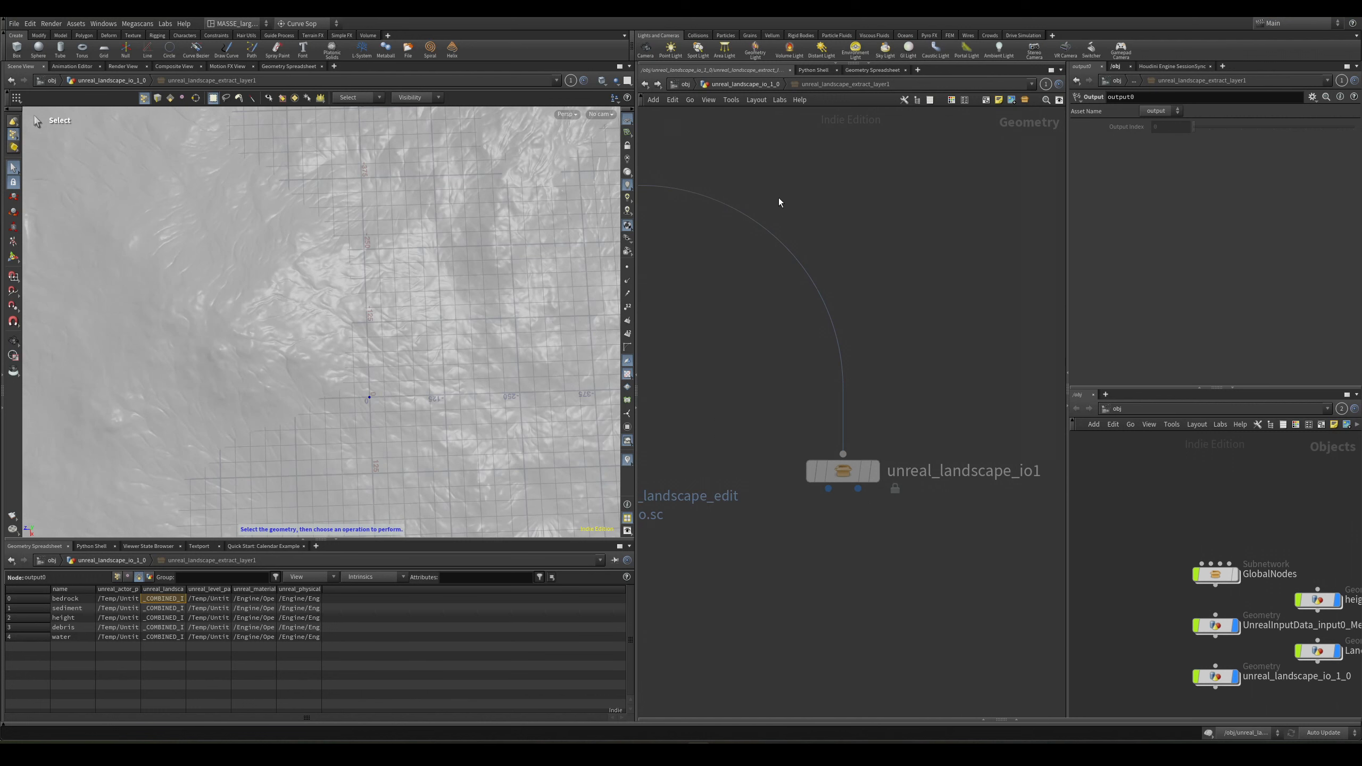
key(u)
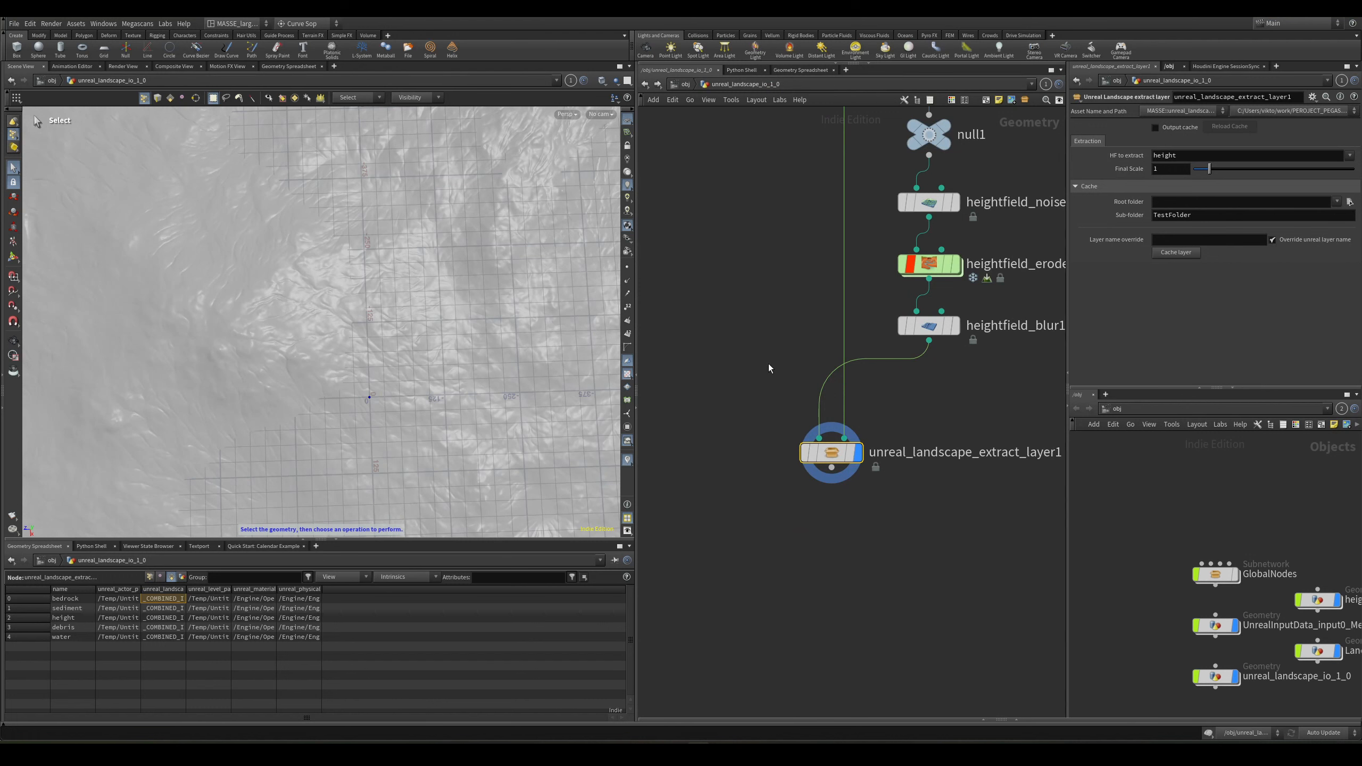
double_click(827, 457)
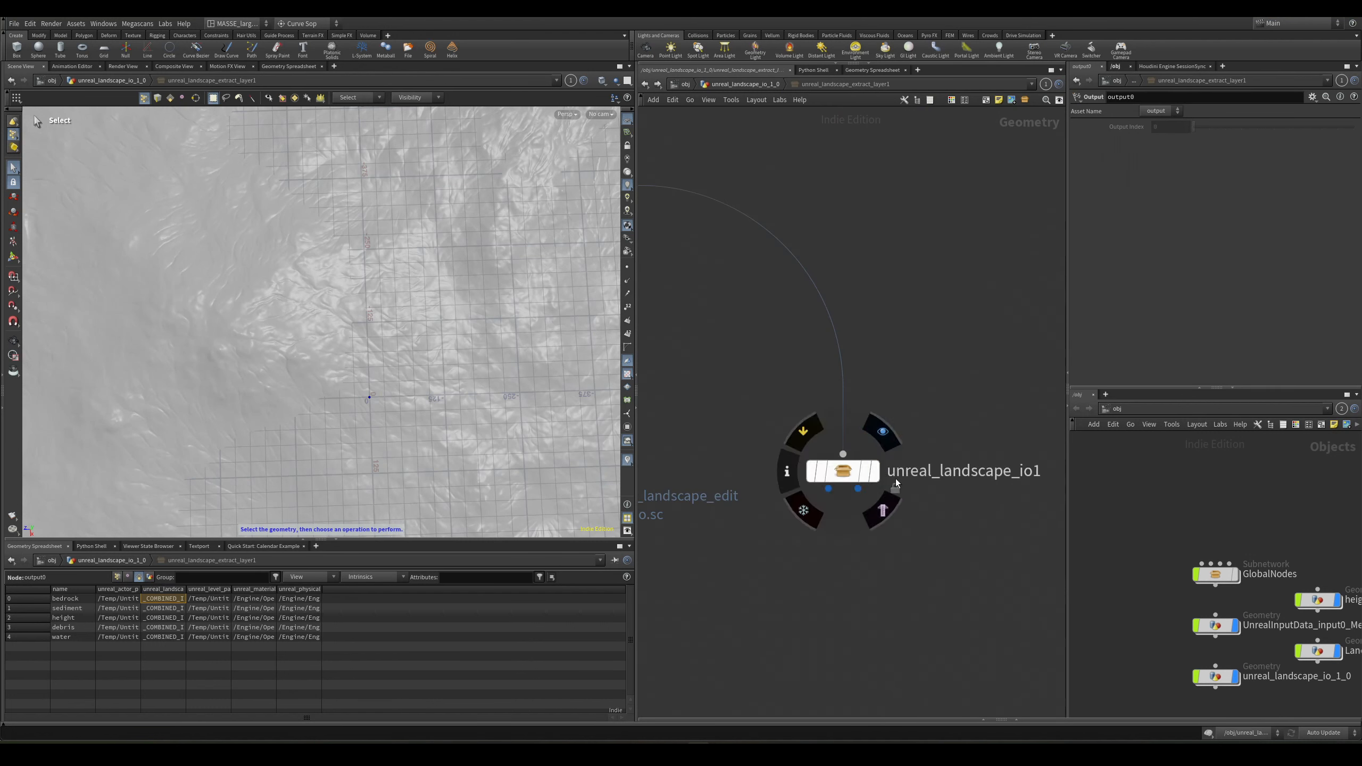
middle_drag(1027, 453, 994, 460)
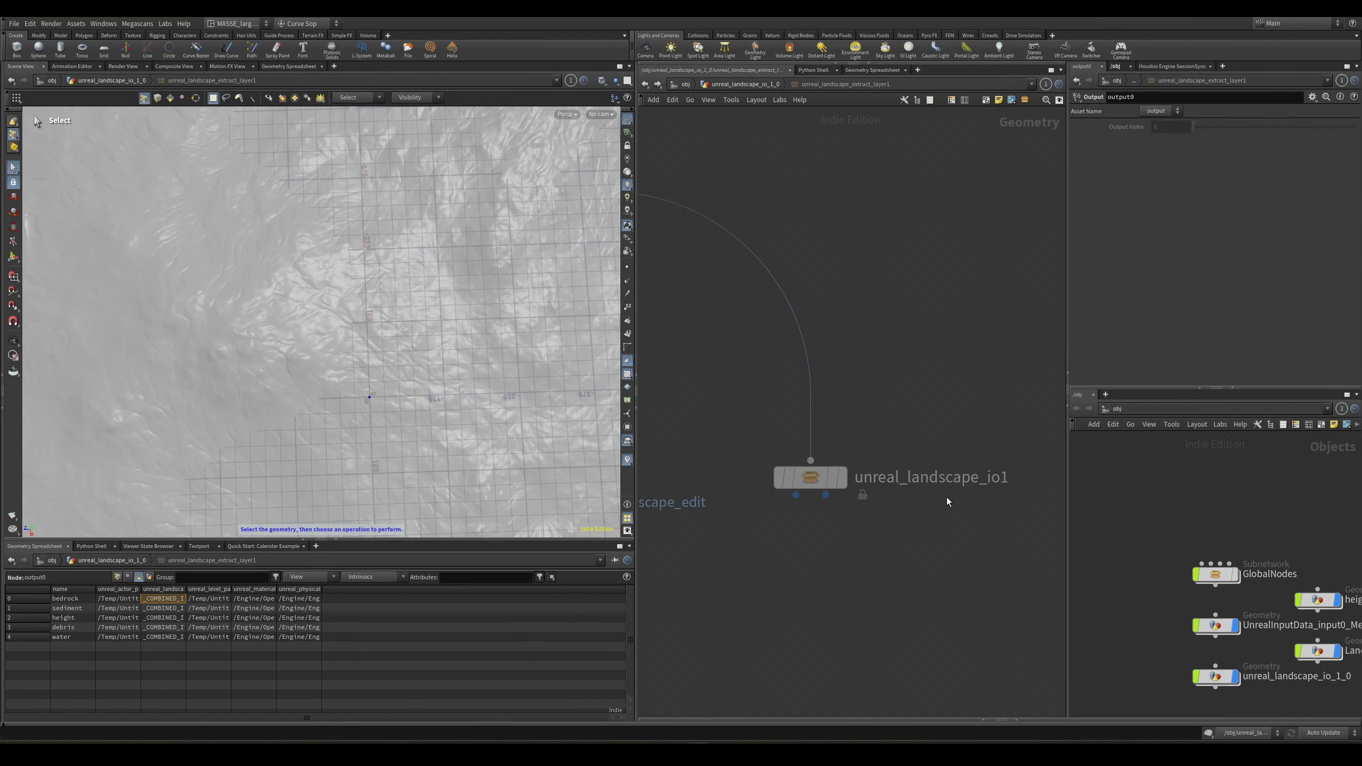
click(772, 85)
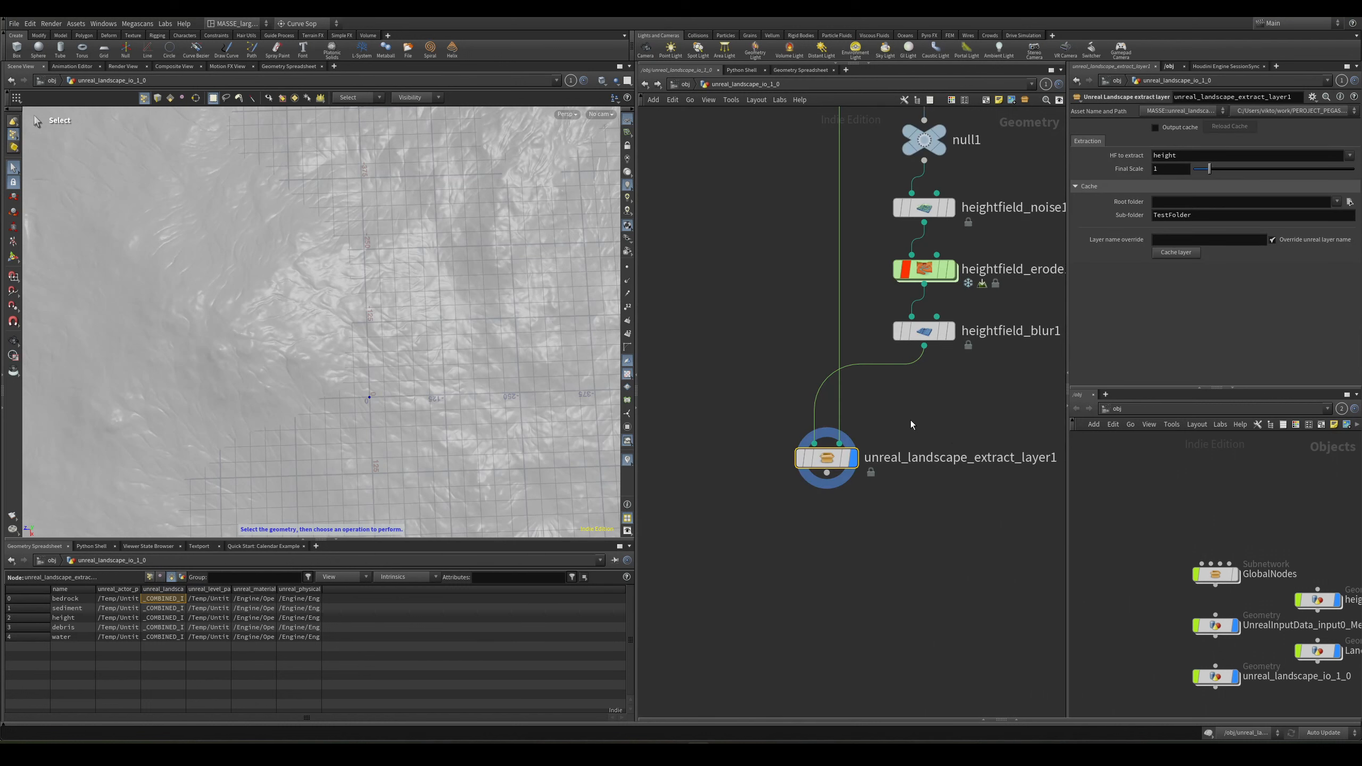
Inspect the extracted difference heightfield as a whole and from close up.
key(space+h)
alt+drag(470, 364, 449, 369)
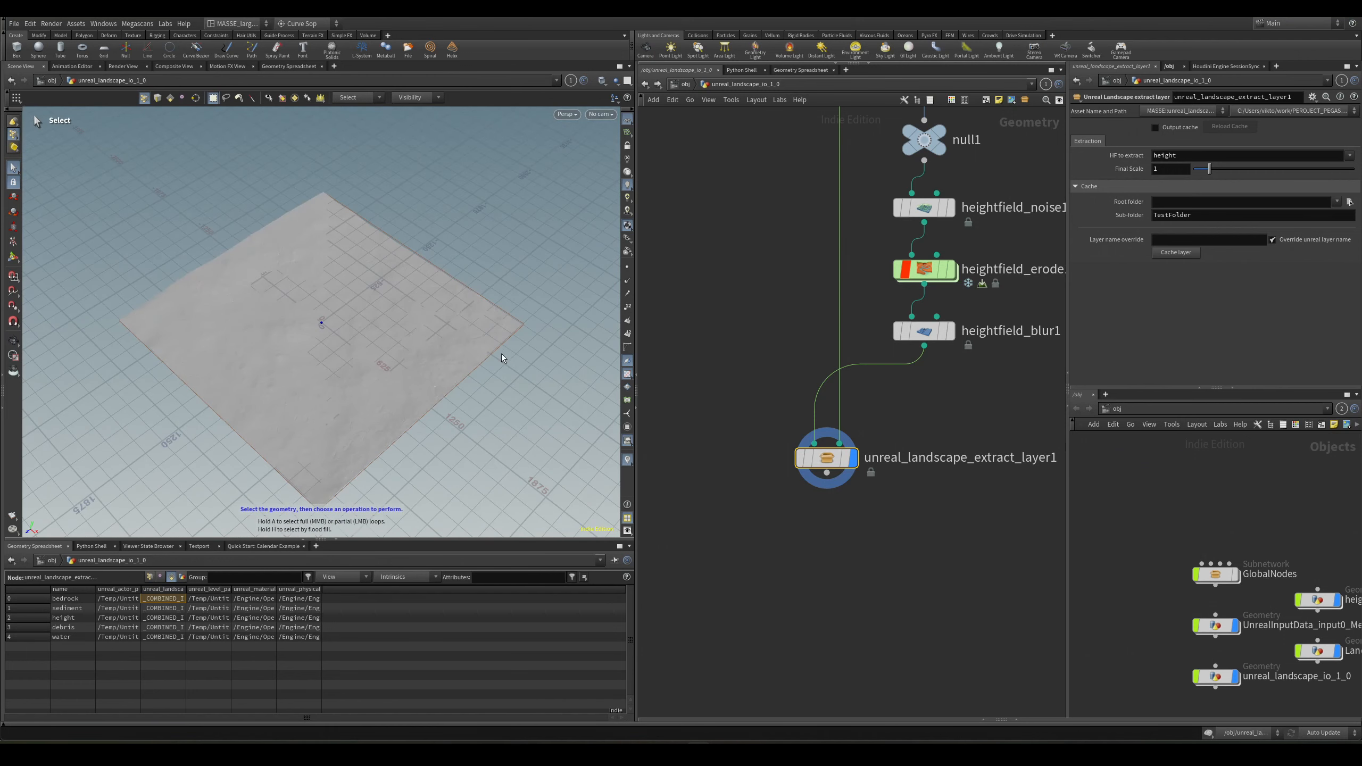
alt+drag(502, 354, 408, 389)
scroll(407, 390, up, 5)
middle_drag(916, 507, 925, 496)
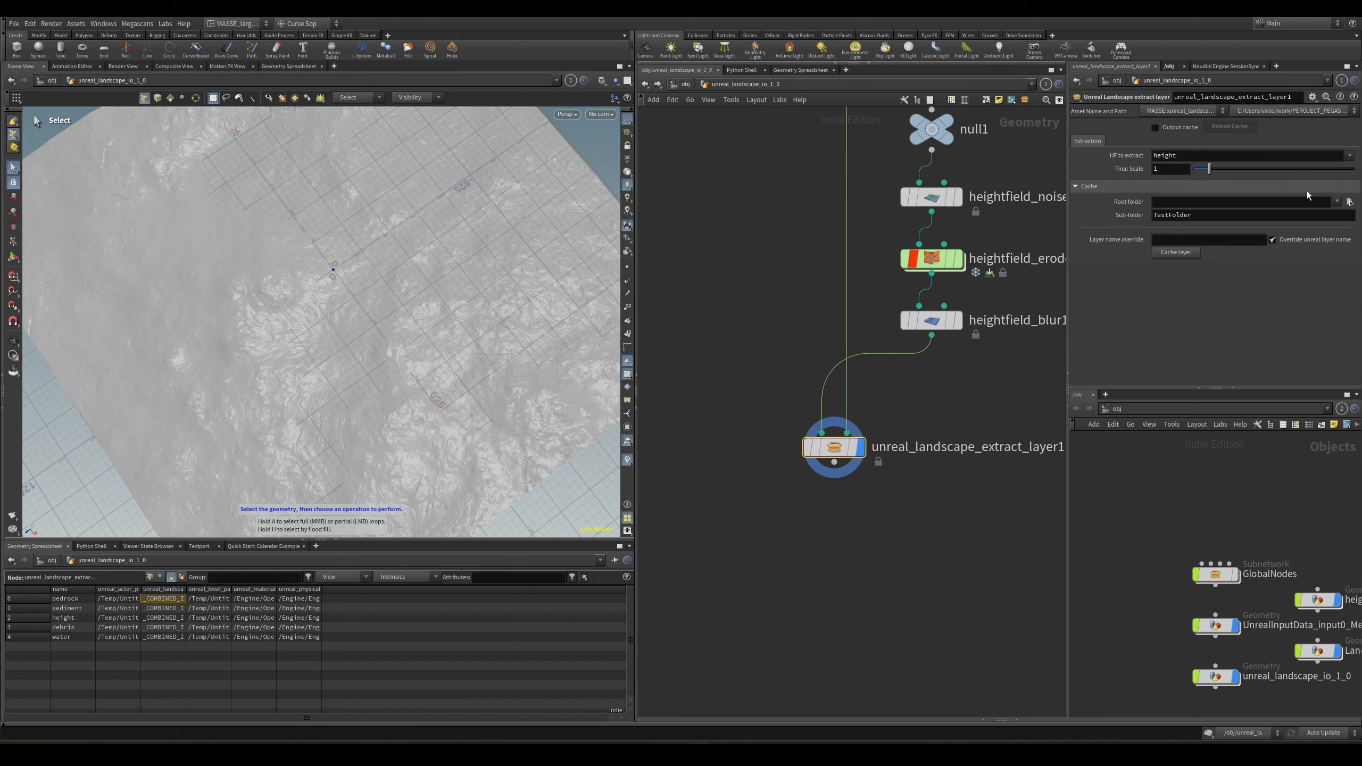
Widen the parameter area of unreal_landscape_extract_layer1 and view the extracted terrain from another angle.
drag(1067, 229, 1024, 232)
middle_drag(956, 370, 892, 377)
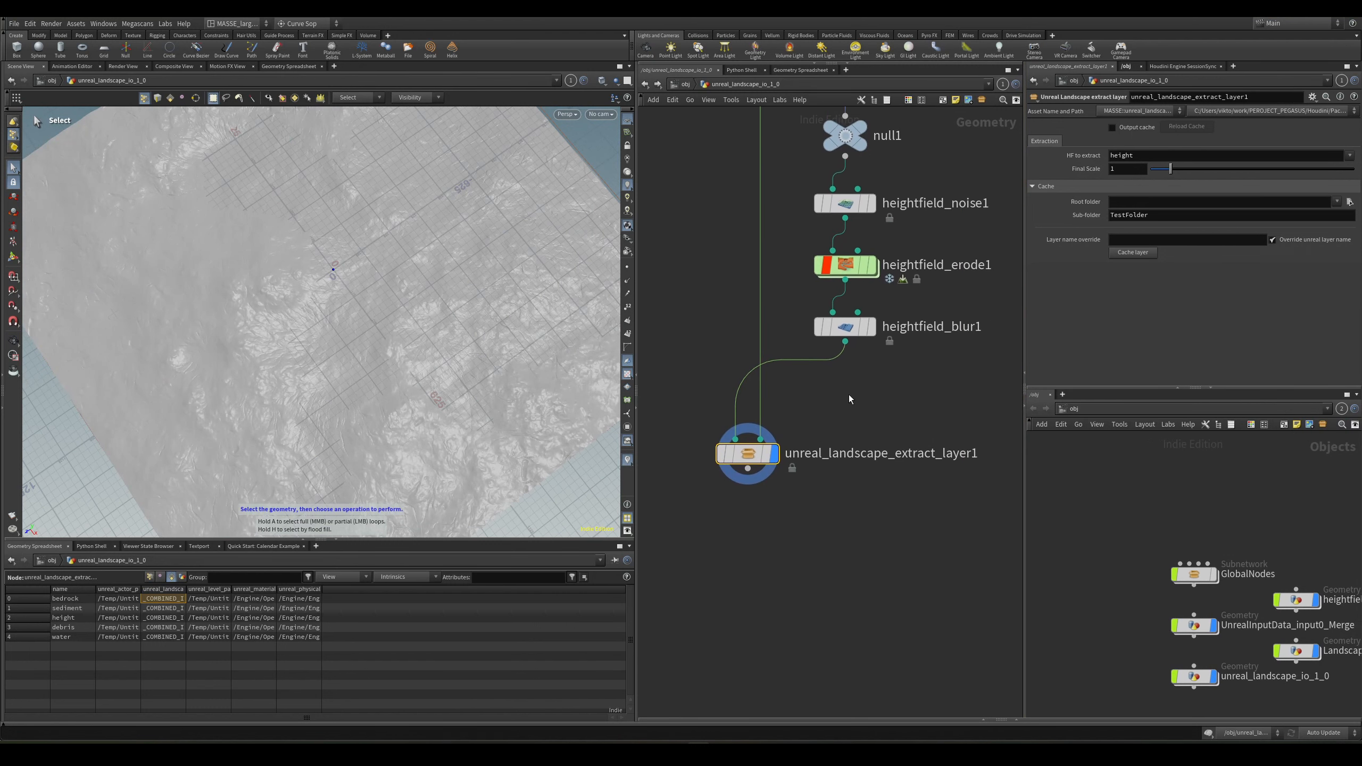
alt+drag(408, 348, 343, 352)
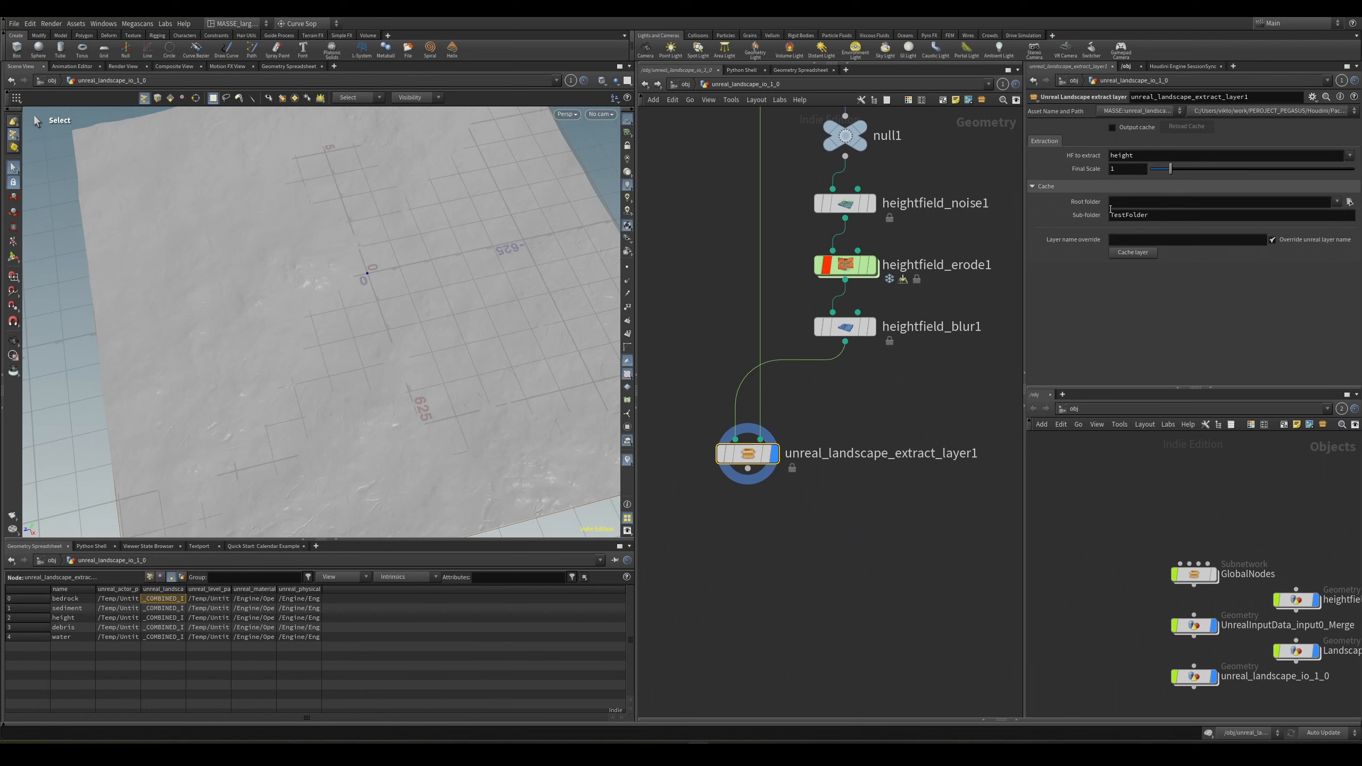
middle_drag(955, 182, 965, 217)
Try a higher Final Scale on unreal_landscape_extract_layer1 and restore it to 1.
drag(1163, 171, 1195, 170)
double_click(1138, 170)
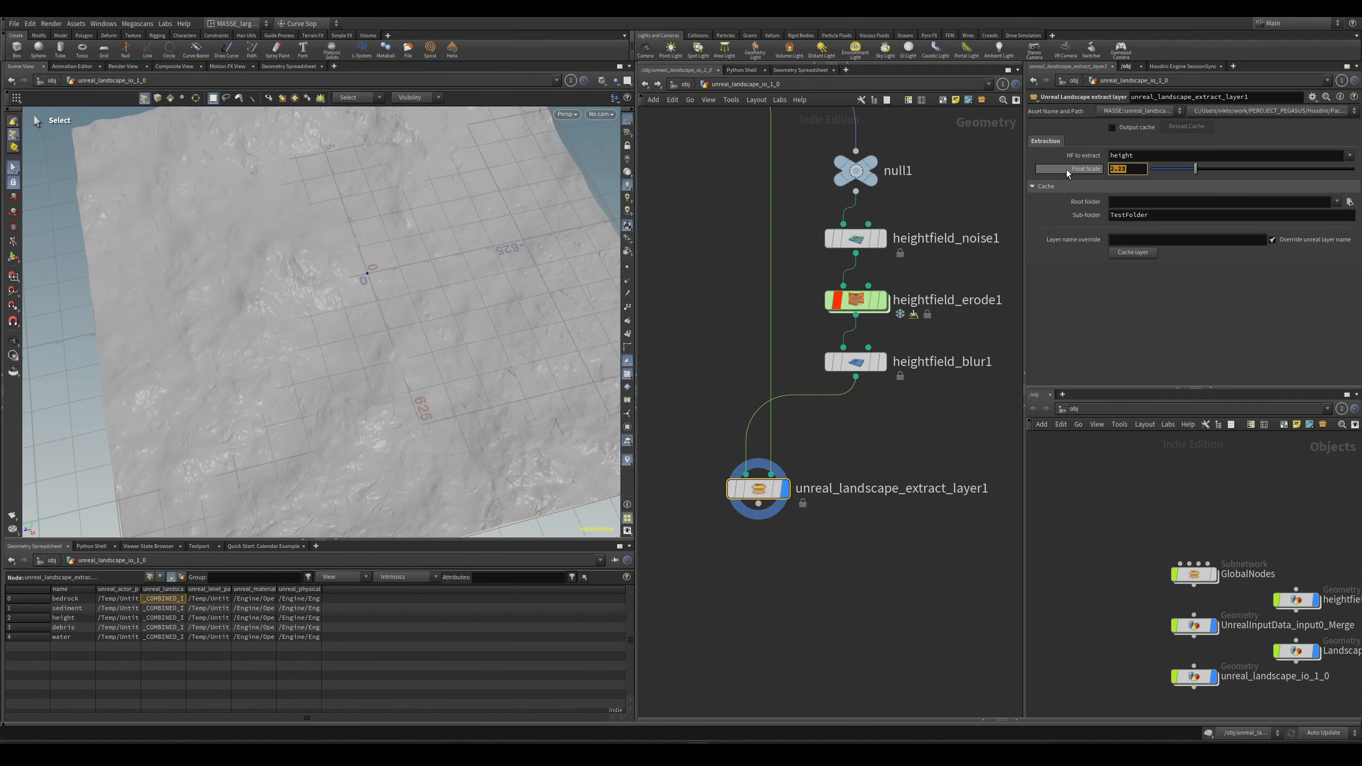
text(1)
key(Return)
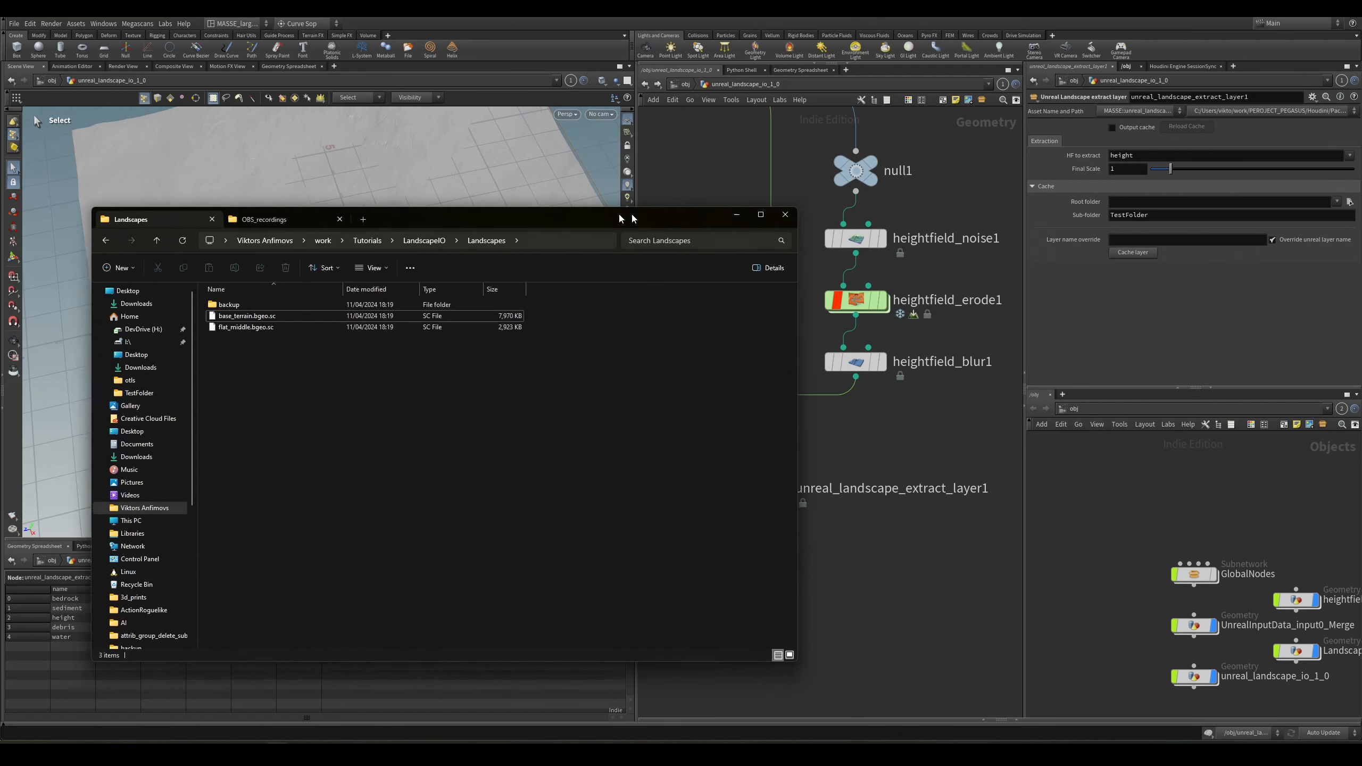
Copy the path of the LandscapeIO\Landscapes folder from File Explorer and enter it as the extract node's cache root folder.
drag(627, 215, 770, 233)
click(710, 260)
key(ctrl+v)
key(Escape)
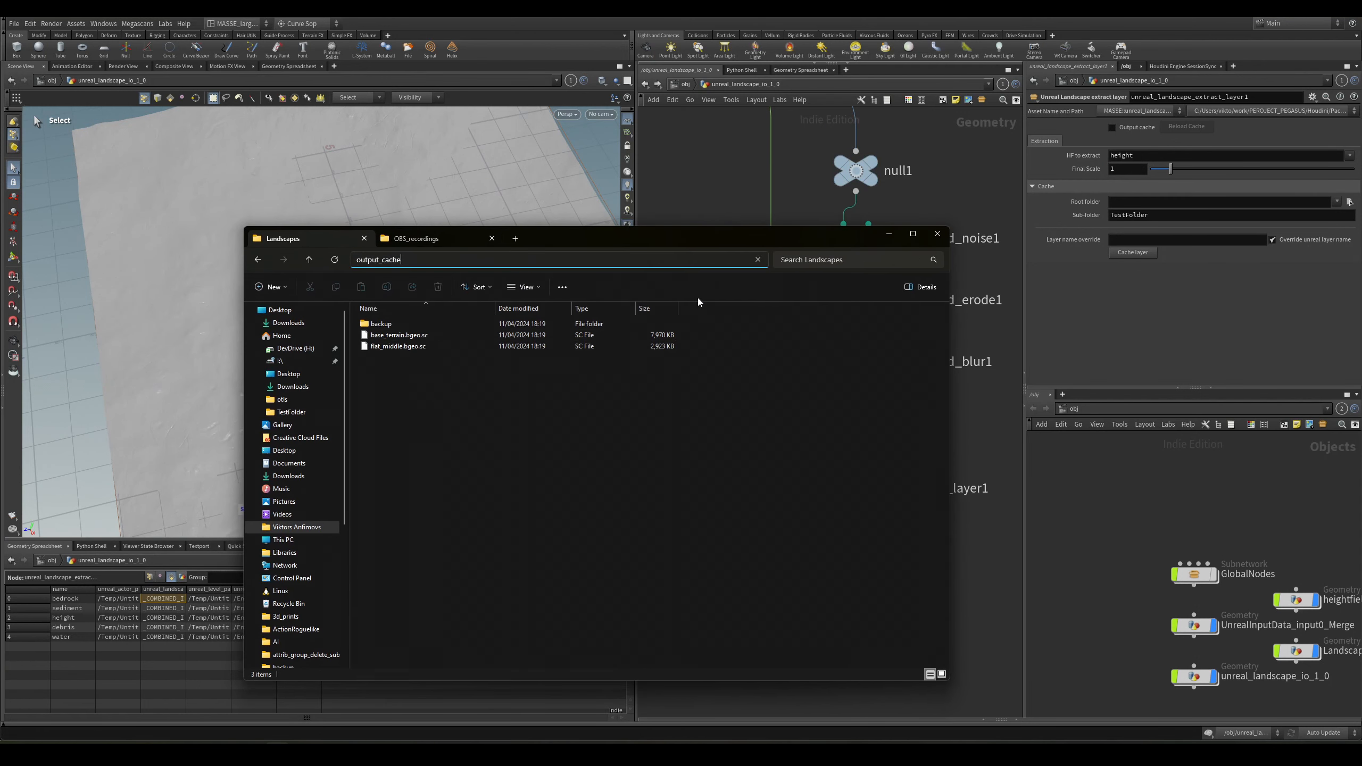
key(Escape)
click(700, 260)
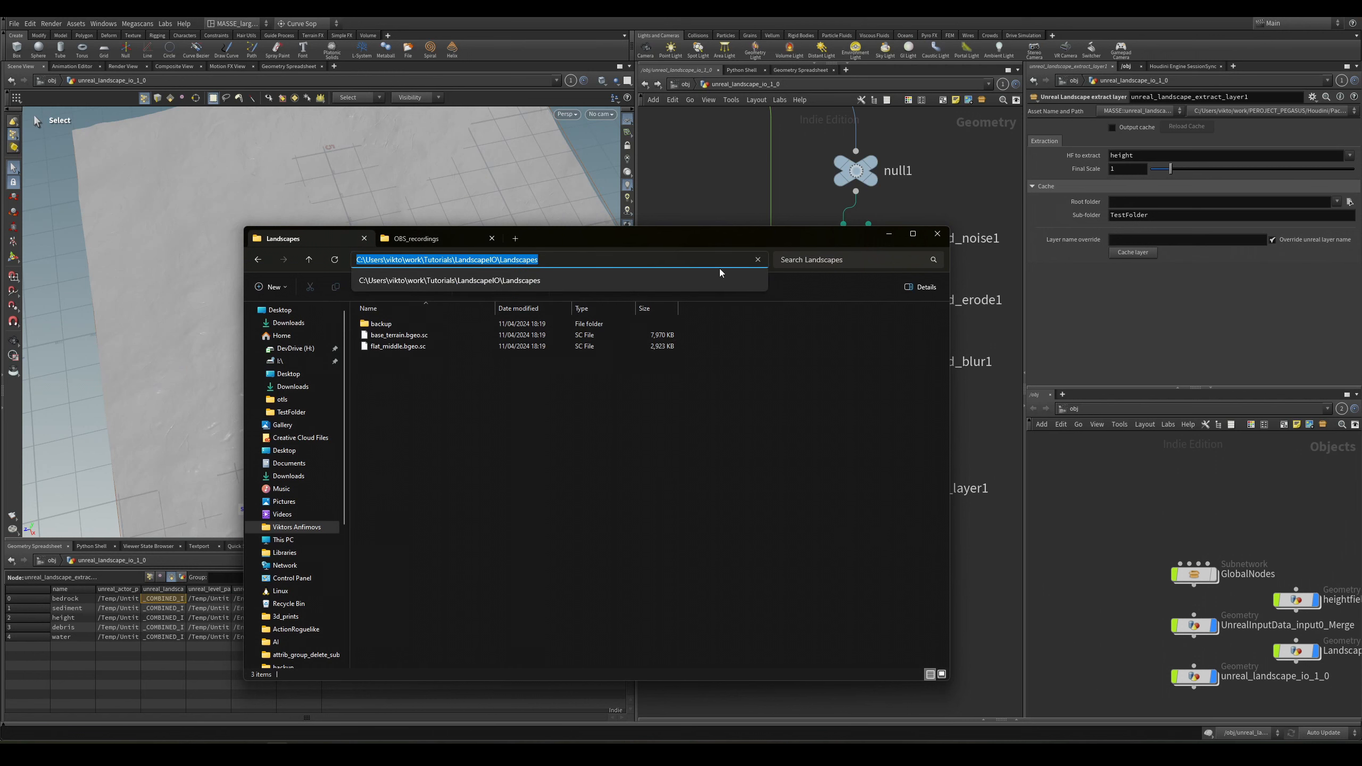
click(792, 201)
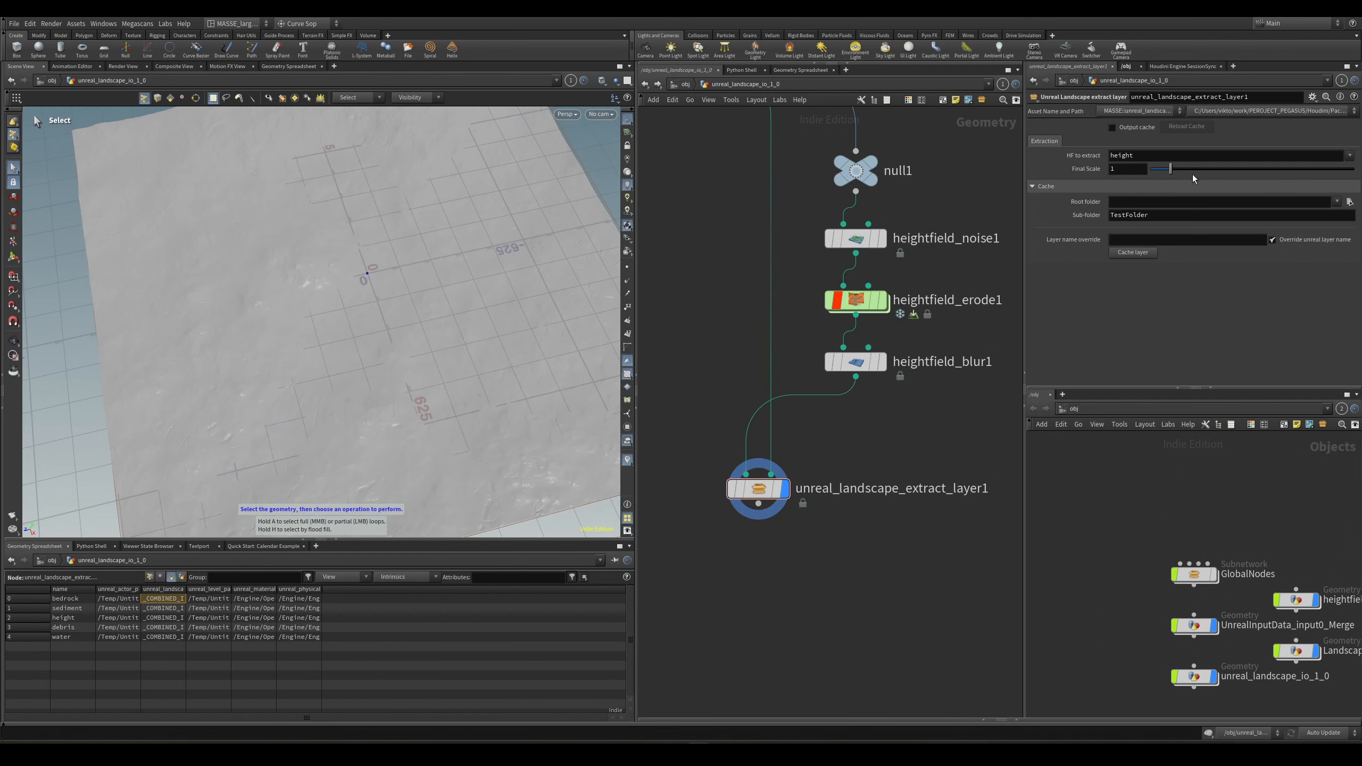
click(1161, 204)
text(C:\Users\vikto\work\Tutorials\LandscapeIO\Landscapes)
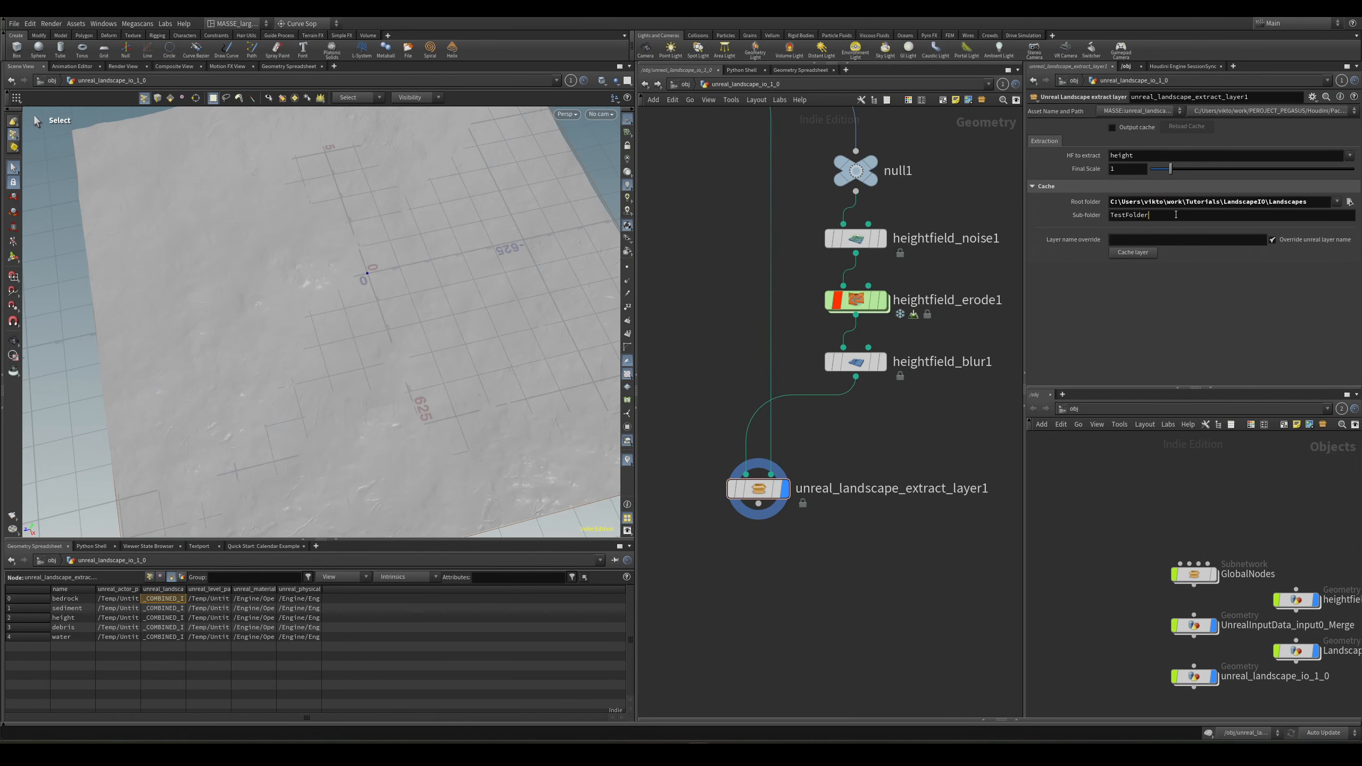
Clear the extract node's cache sub-folder and turn off Override unreal layer name.
drag(1176, 214, 1094, 226)
key(BackSpace)
click(1122, 295)
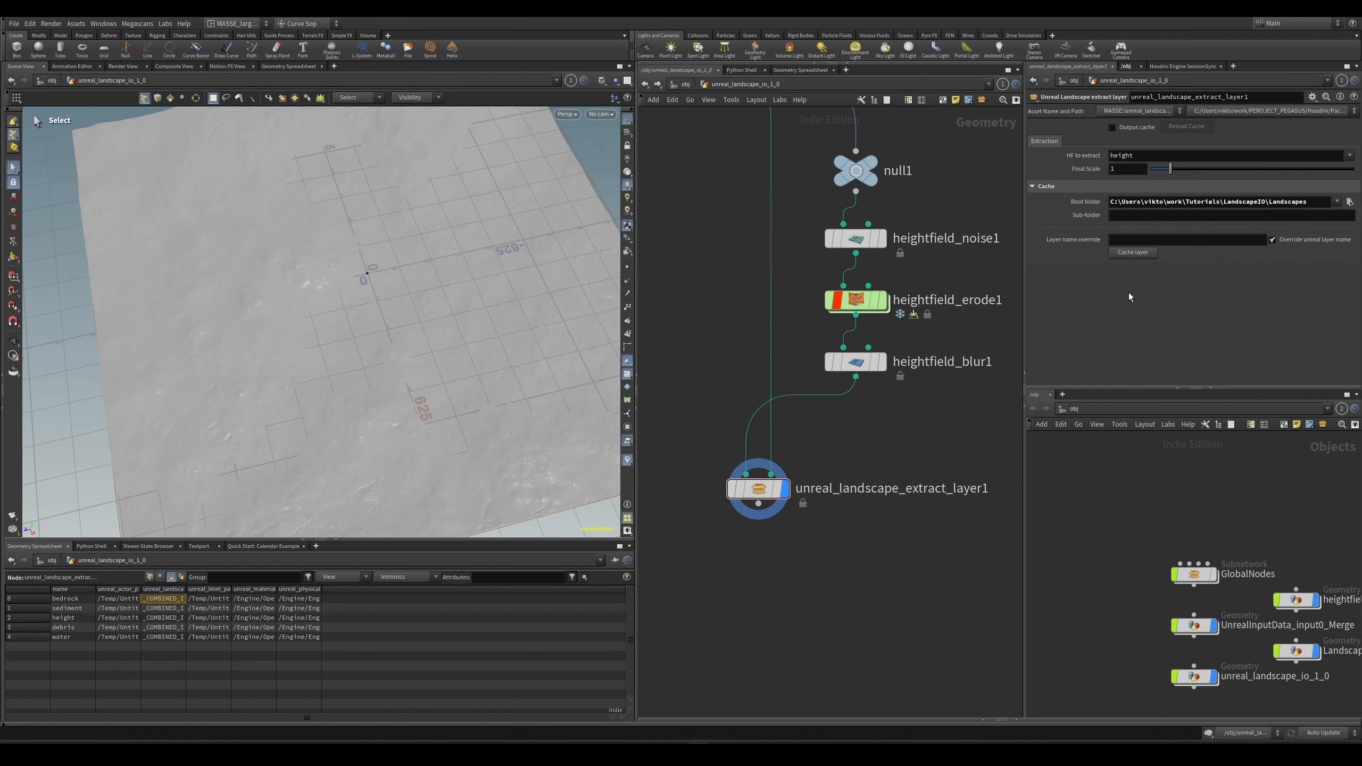
click(1273, 241)
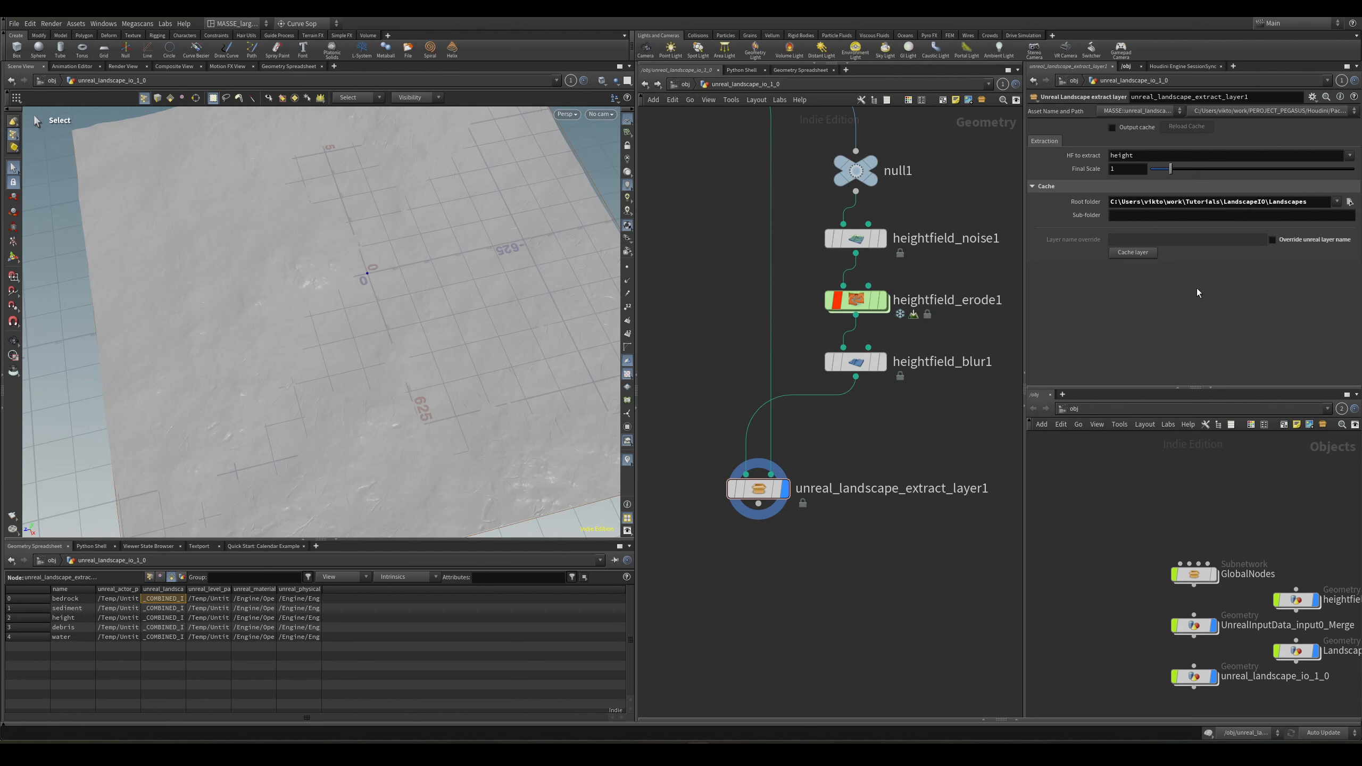
Widen the unreal_landscape_editlayer_name column in the geometry spreadsheet, then locate height.bgeo.sc in File Explorer's Landscapes folder.
middle_drag(906, 422, 847, 444)
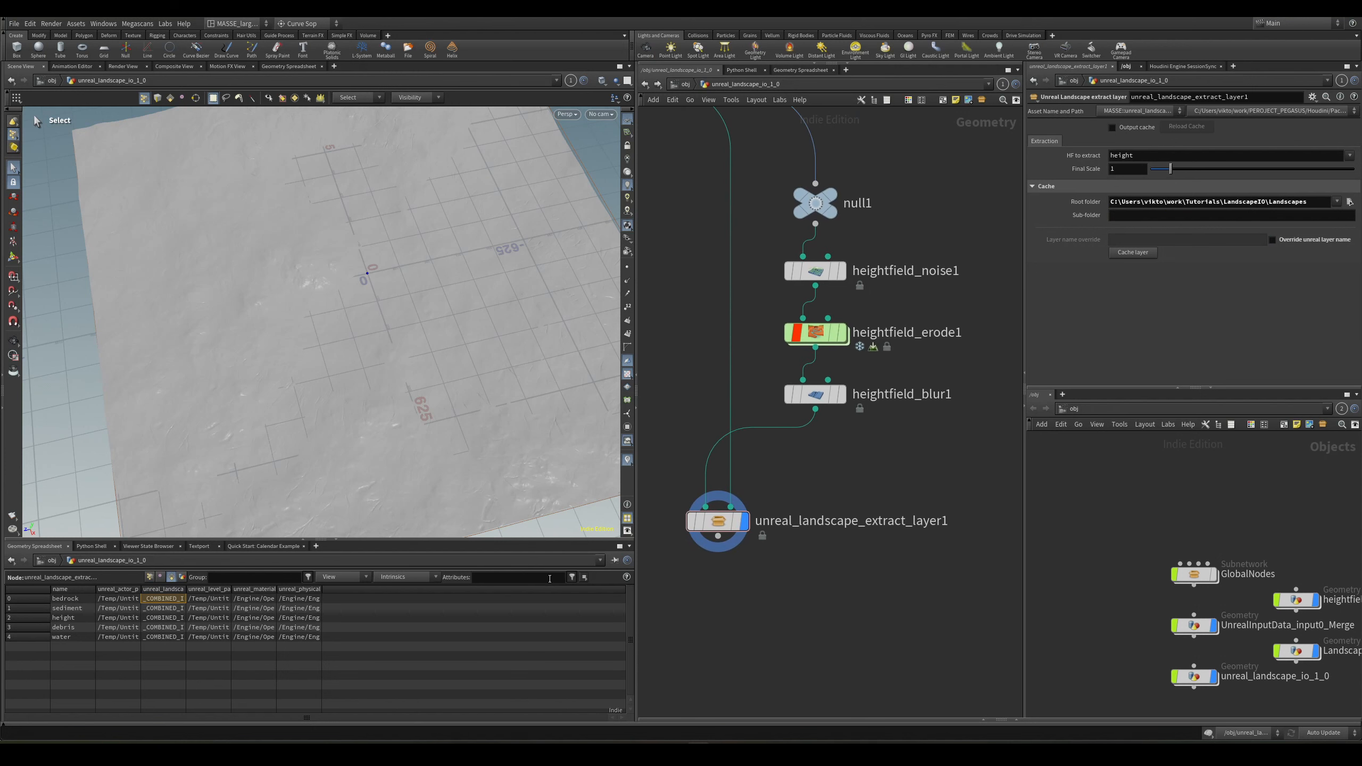
drag(186, 589, 318, 590)
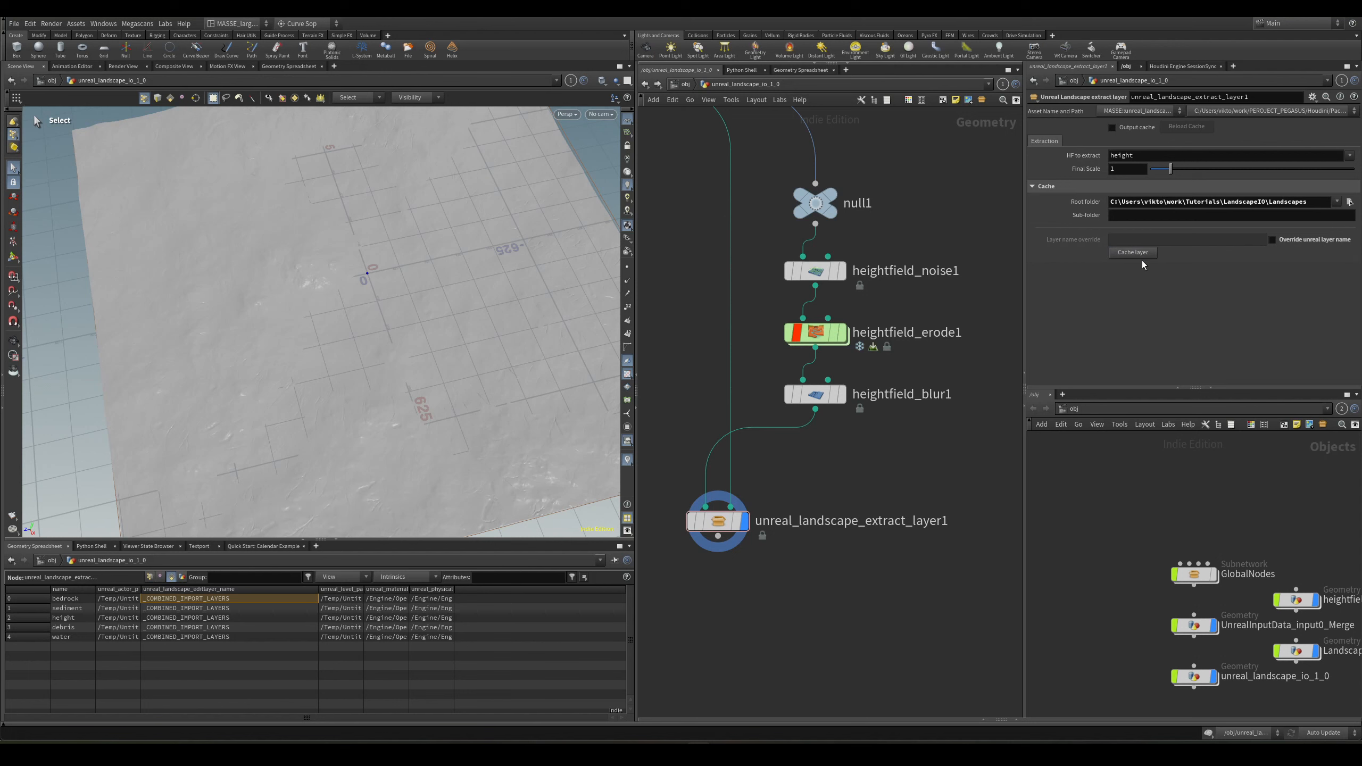
click(279, 754)
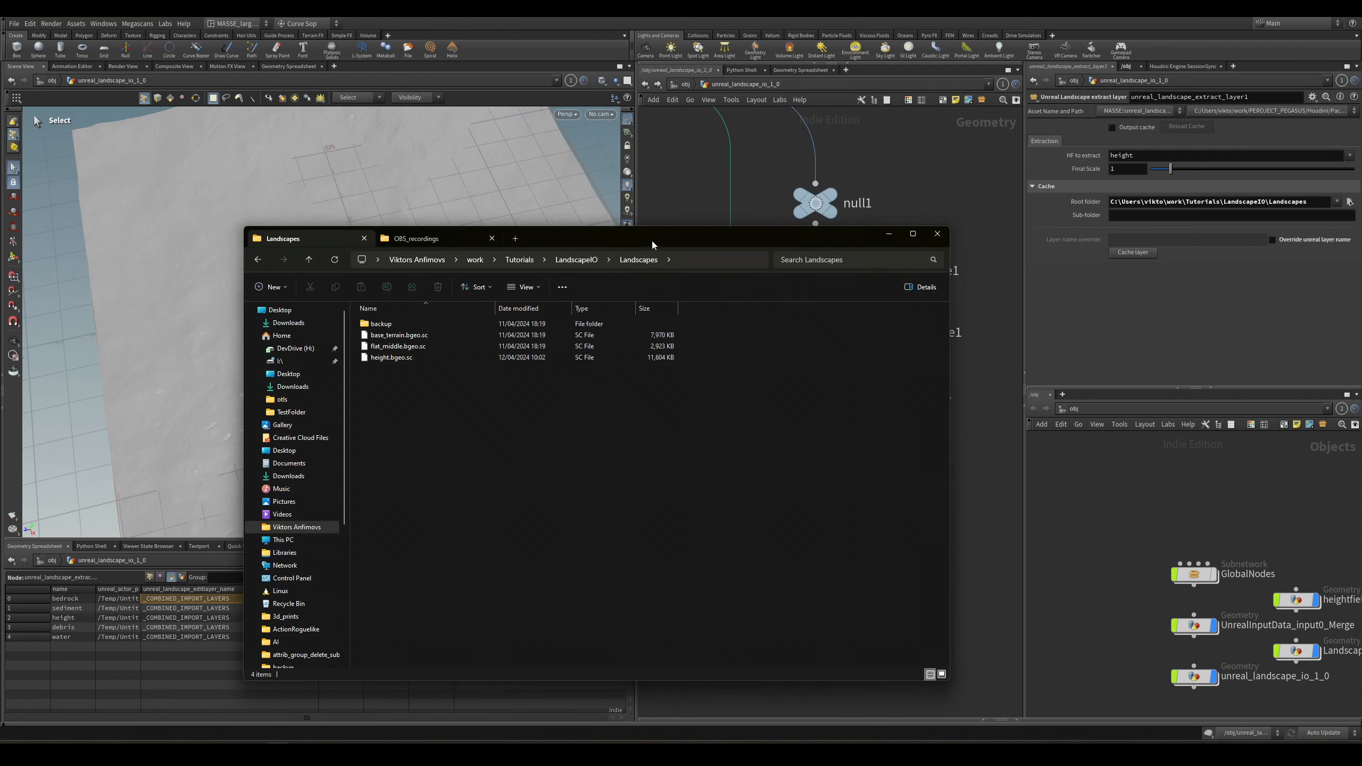
drag(651, 241, 726, 283)
click(499, 403)
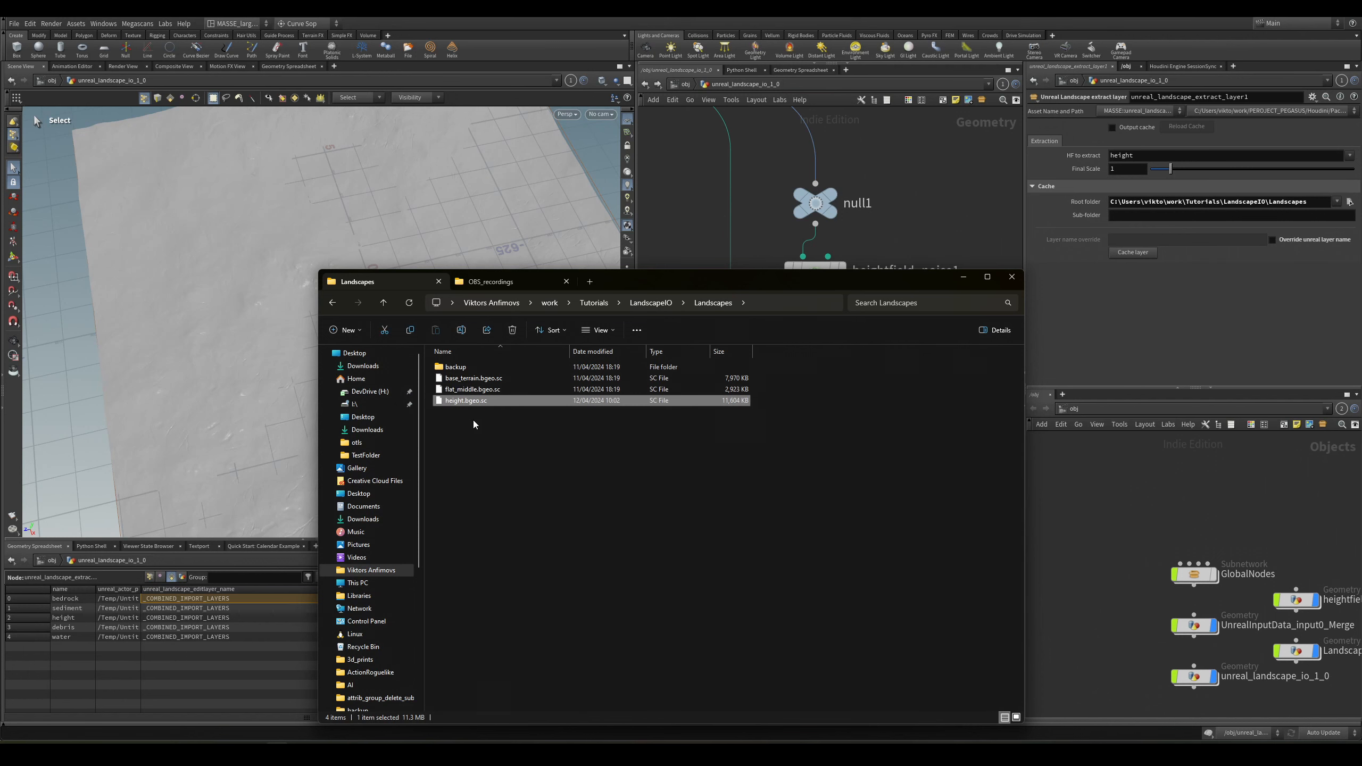
Add a File node to the network and load height.bgeo.sc from the Landscapes folder into it.
key(alt+Tab)
key(Tab)
text(file)
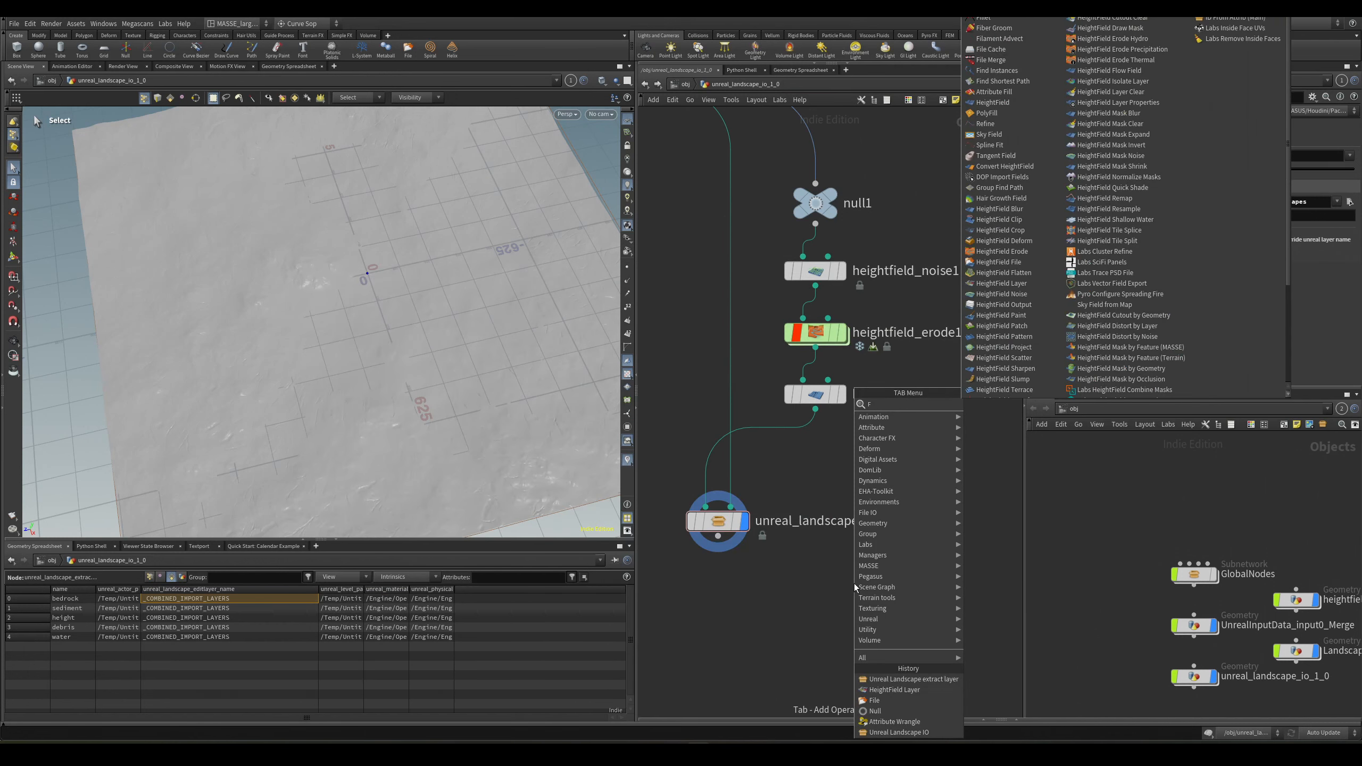
key(Return)
click(853, 583)
key(alt+Tab)
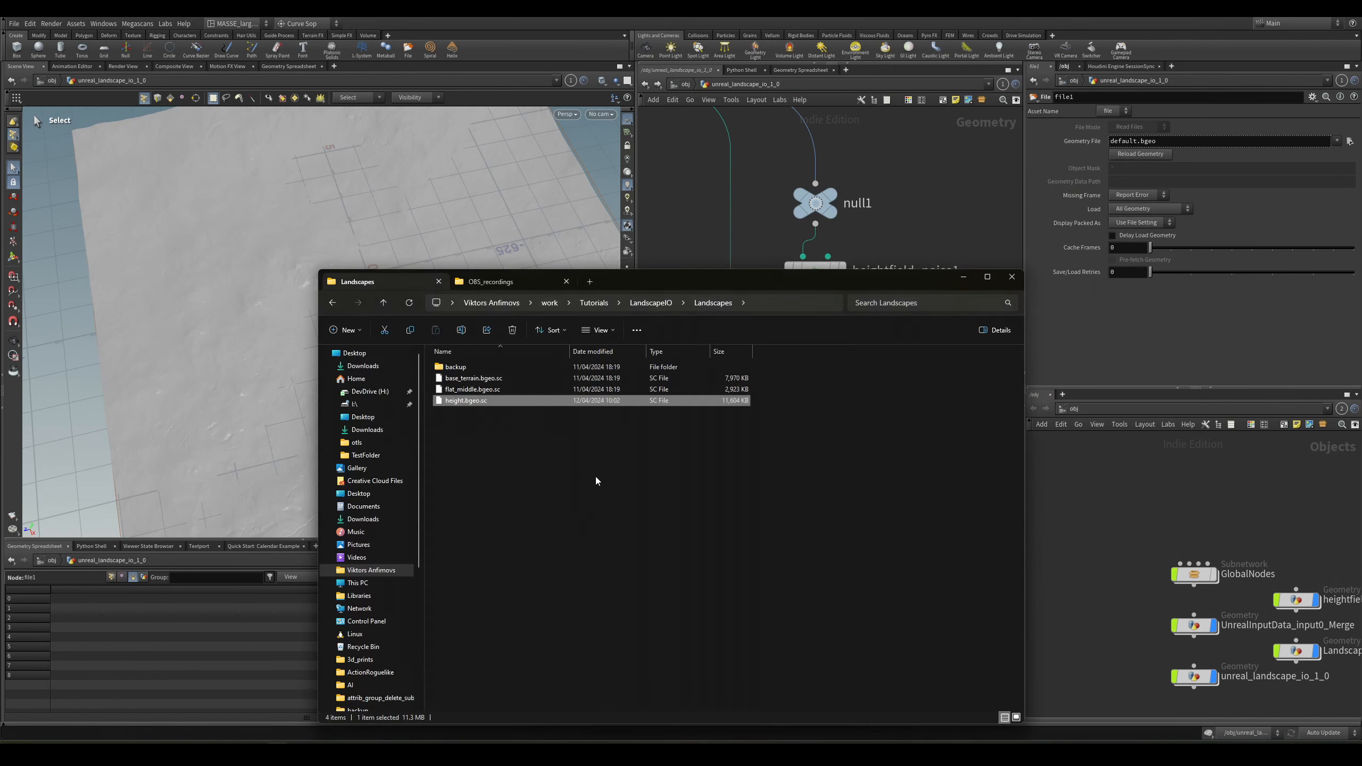
drag(697, 276, 393, 251)
mouse_move(161, 375)
mouse_down()
mouse_move(1195, 155)
mouse_move(1196, 143)
mouse_up()
drag(941, 541, 850, 634)
key(r)
middle_drag(836, 653, 813, 604)
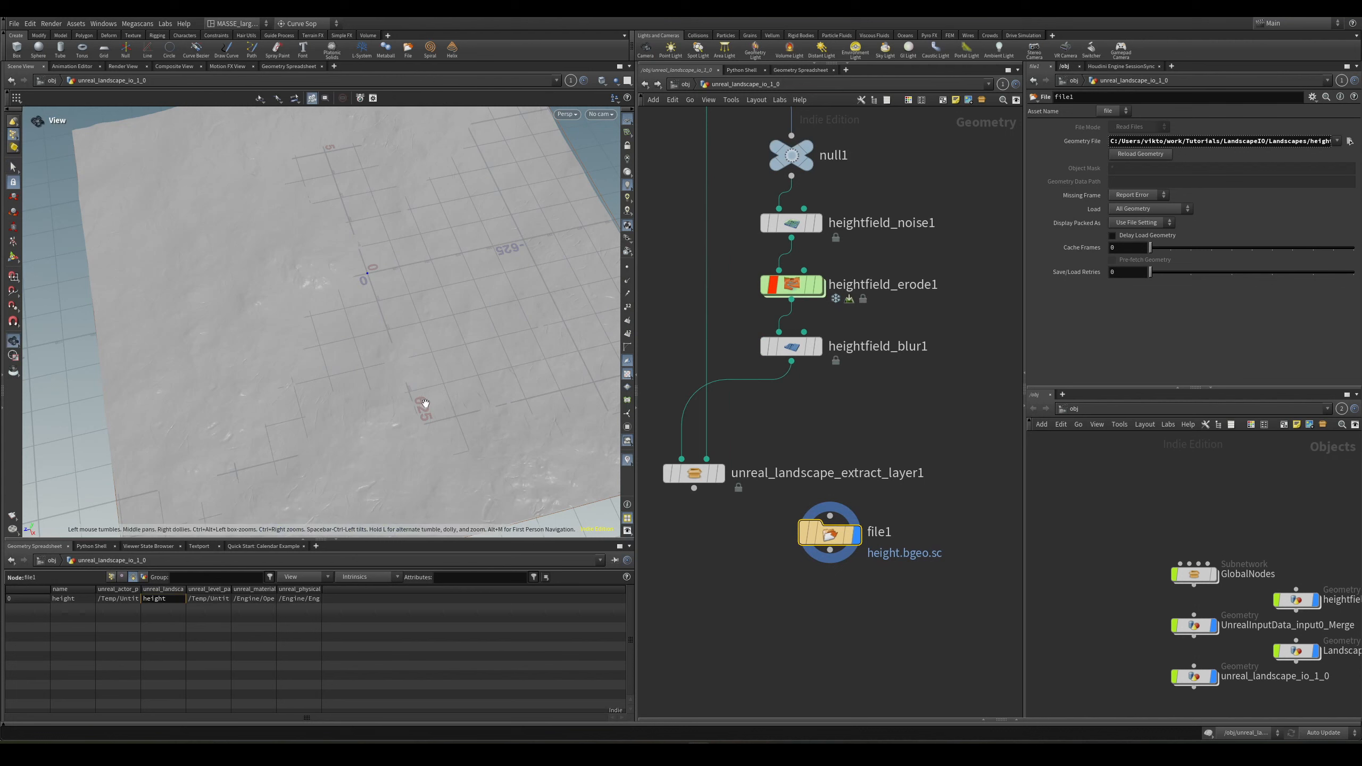
Inspect the loaded height terrain from another angle and delete the File node.
mouse_move(427, 403)
alt+mouse_down()
mouse_move(435, 441)
mouse_move(370, 322)
alt+mouse_up()
scroll(380, 325, down, 5)
drag(836, 538, 913, 550)
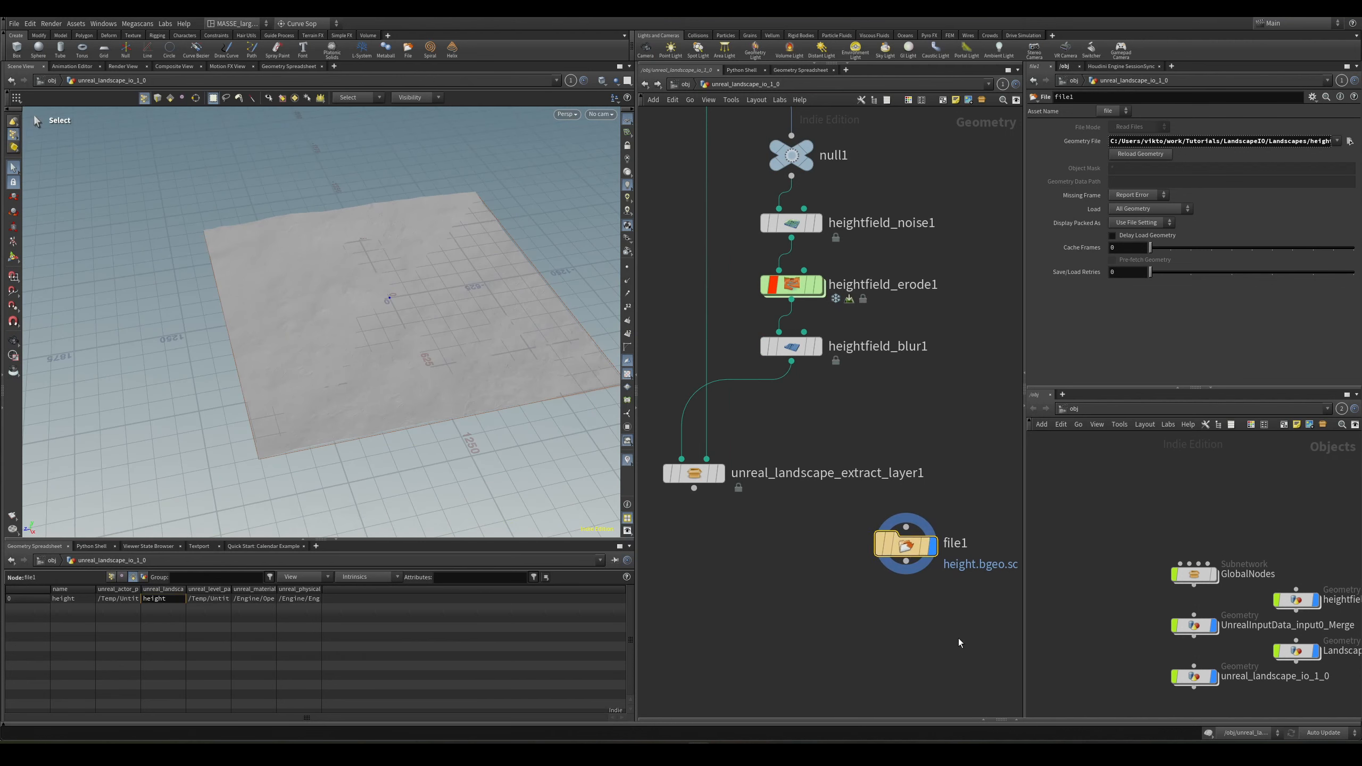
middle_drag(957, 639, 922, 628)
drag(930, 605, 916, 578)
middle_drag(721, 517, 800, 531)
key(Delete)
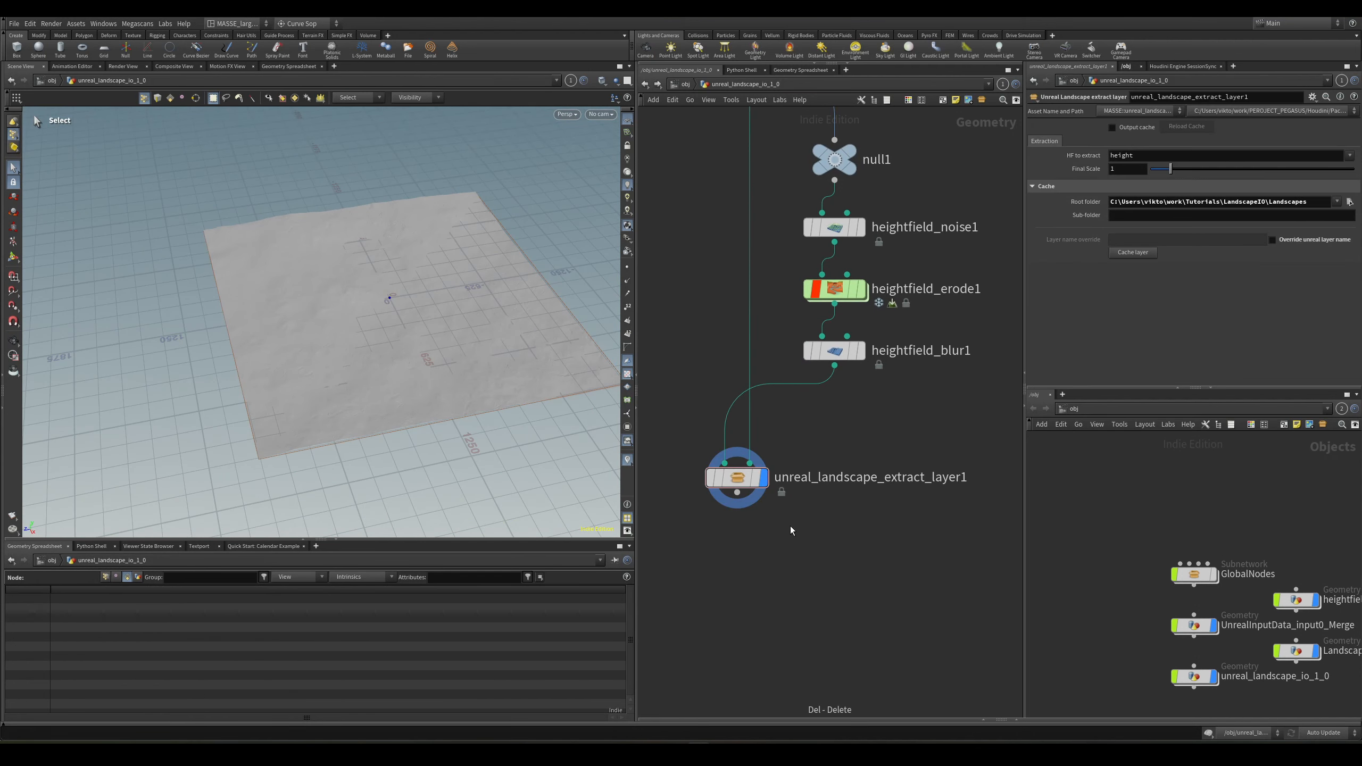
Examine the cached layer files and their names in File Explorer's Landscapes folder, then return to Houdini.
key(alt+Tab)
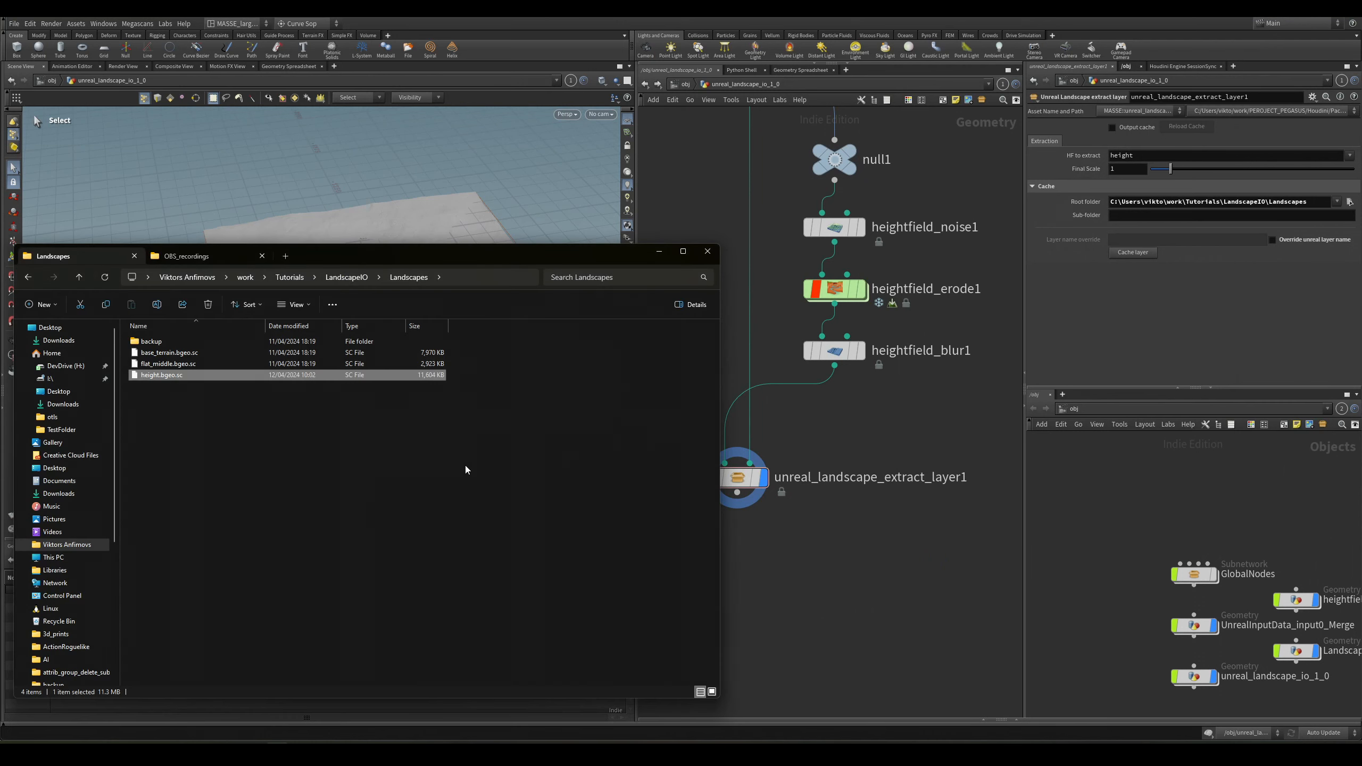
click(234, 375)
drag(427, 251, 456, 266)
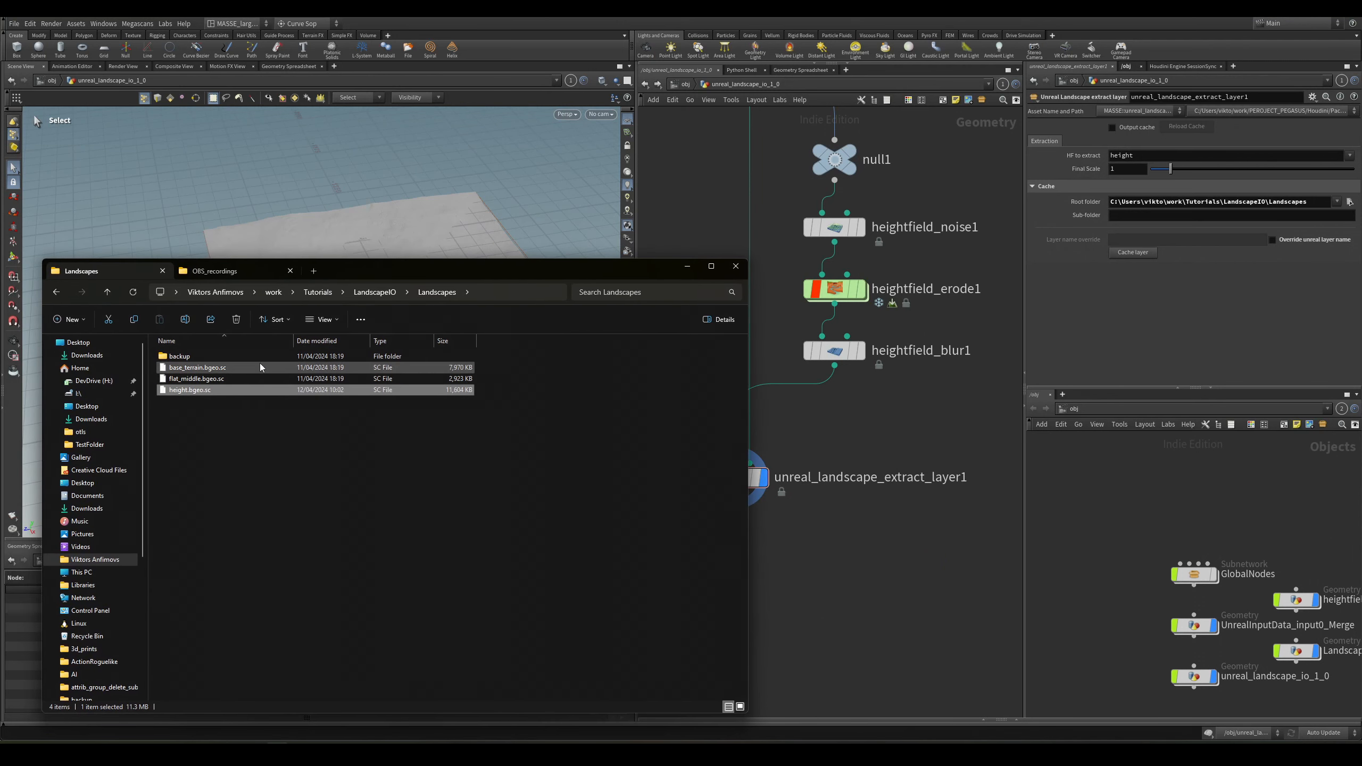
click(243, 381)
click(1048, 277)
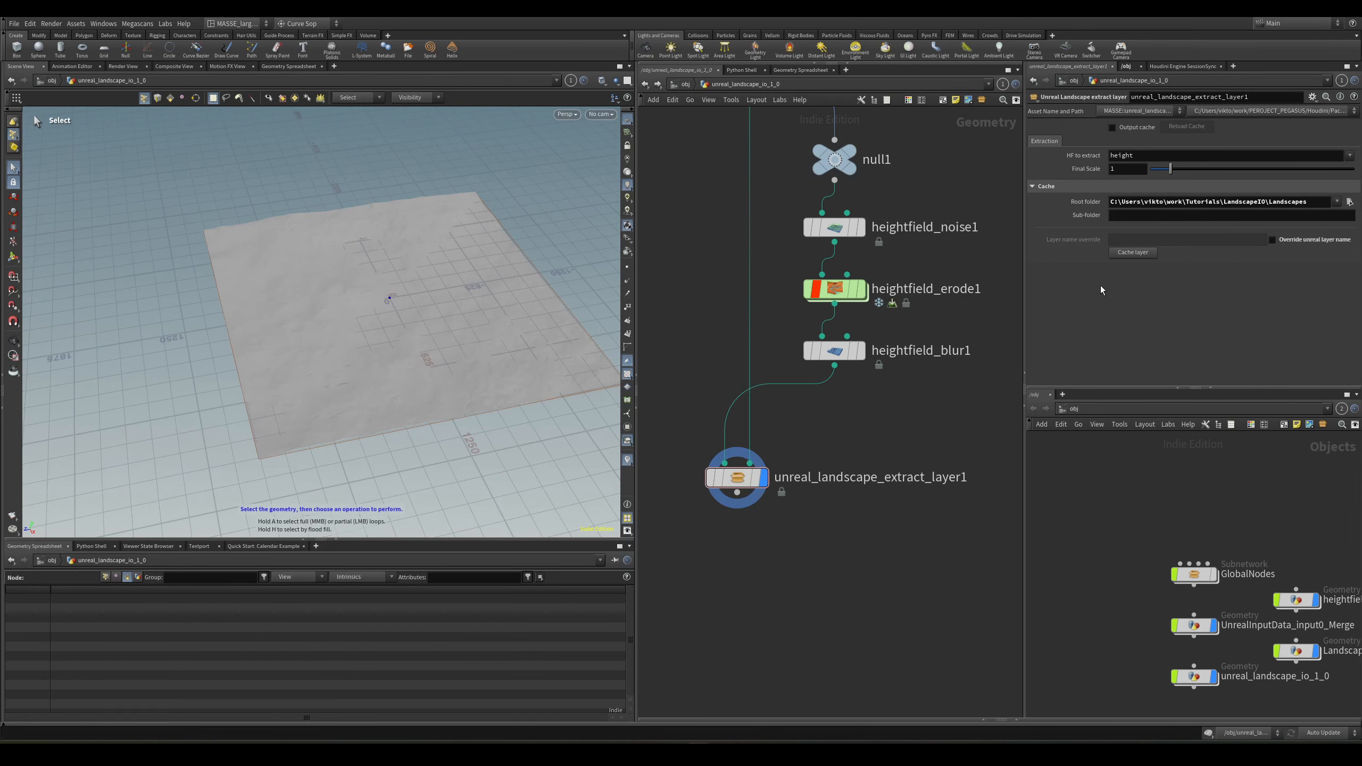
Override the extract node's layer name with additional_erosion, cache the layer, and check its file in the Landscapes folder.
click(1273, 240)
click(1223, 239)
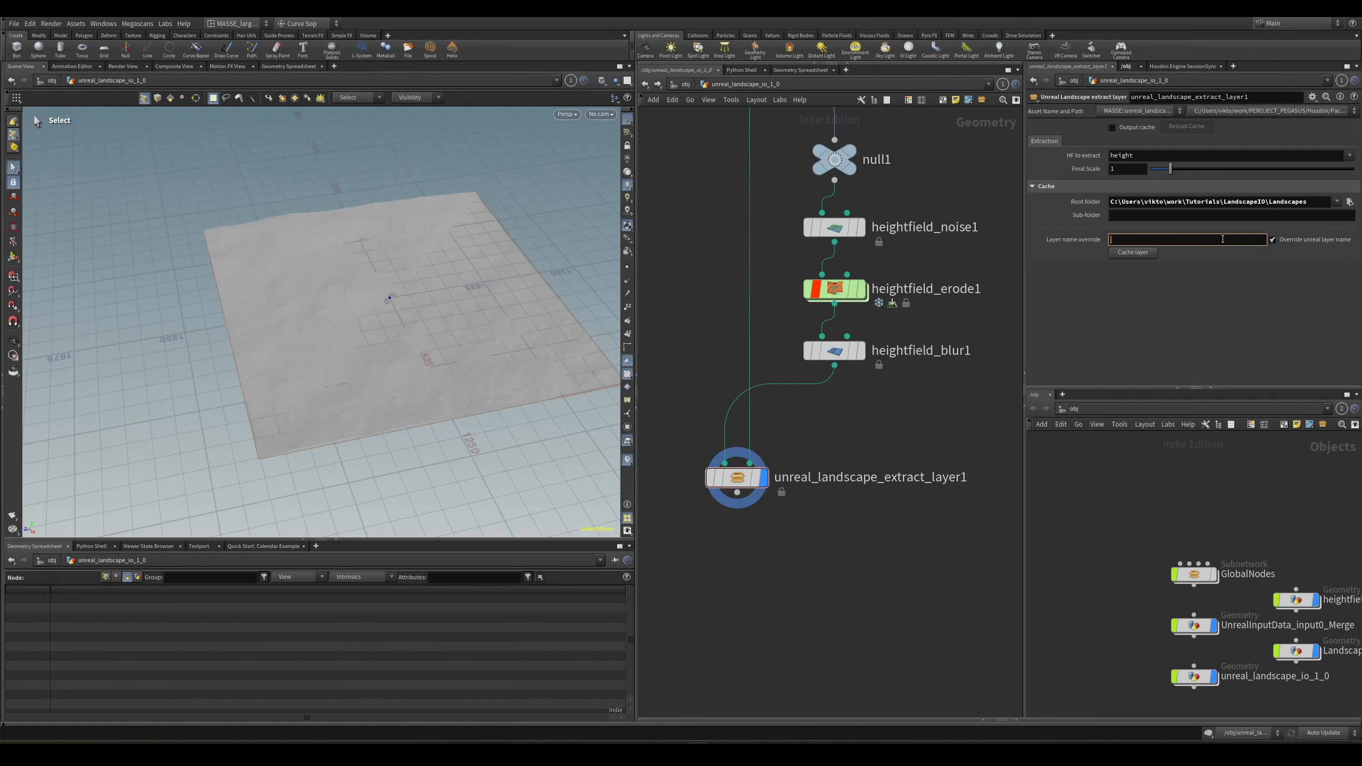
text(additional_erosion)
key(Return)
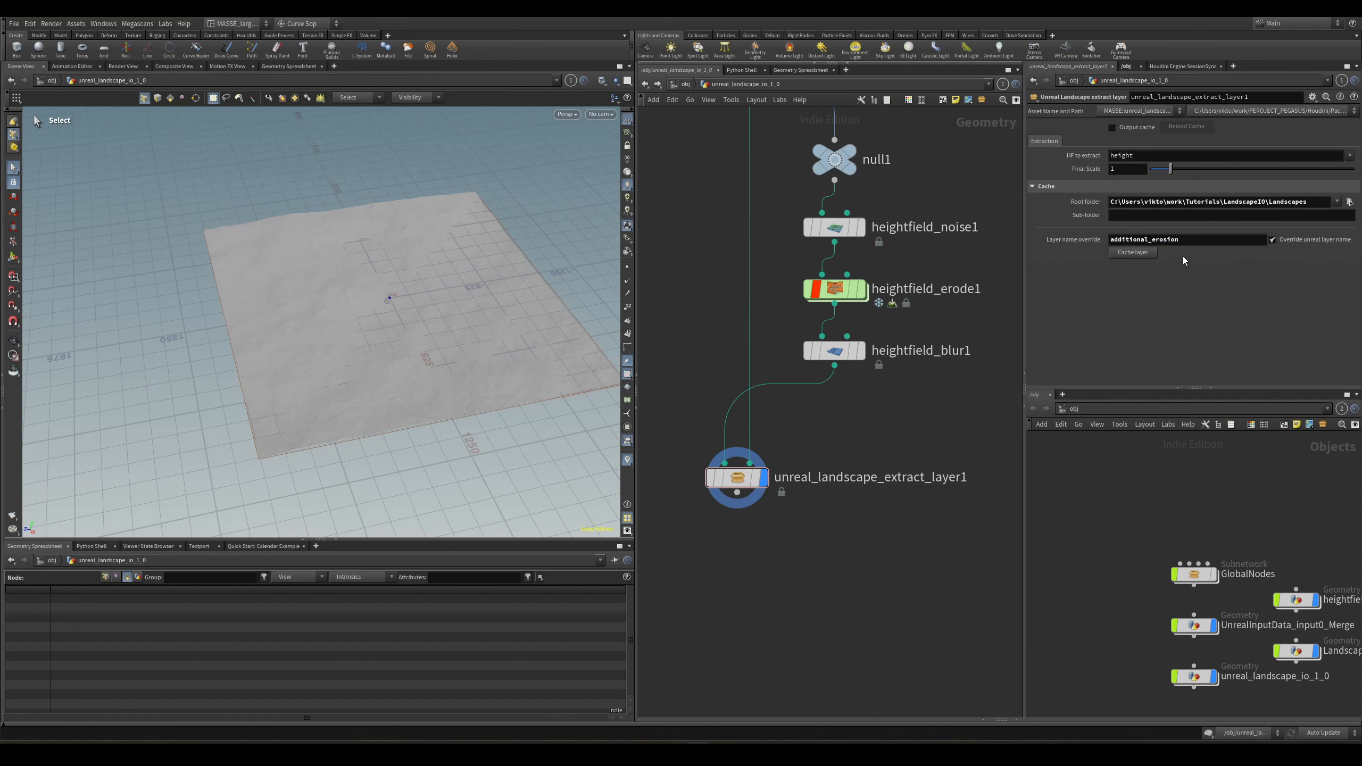
click(1148, 257)
key(alt+Tab)
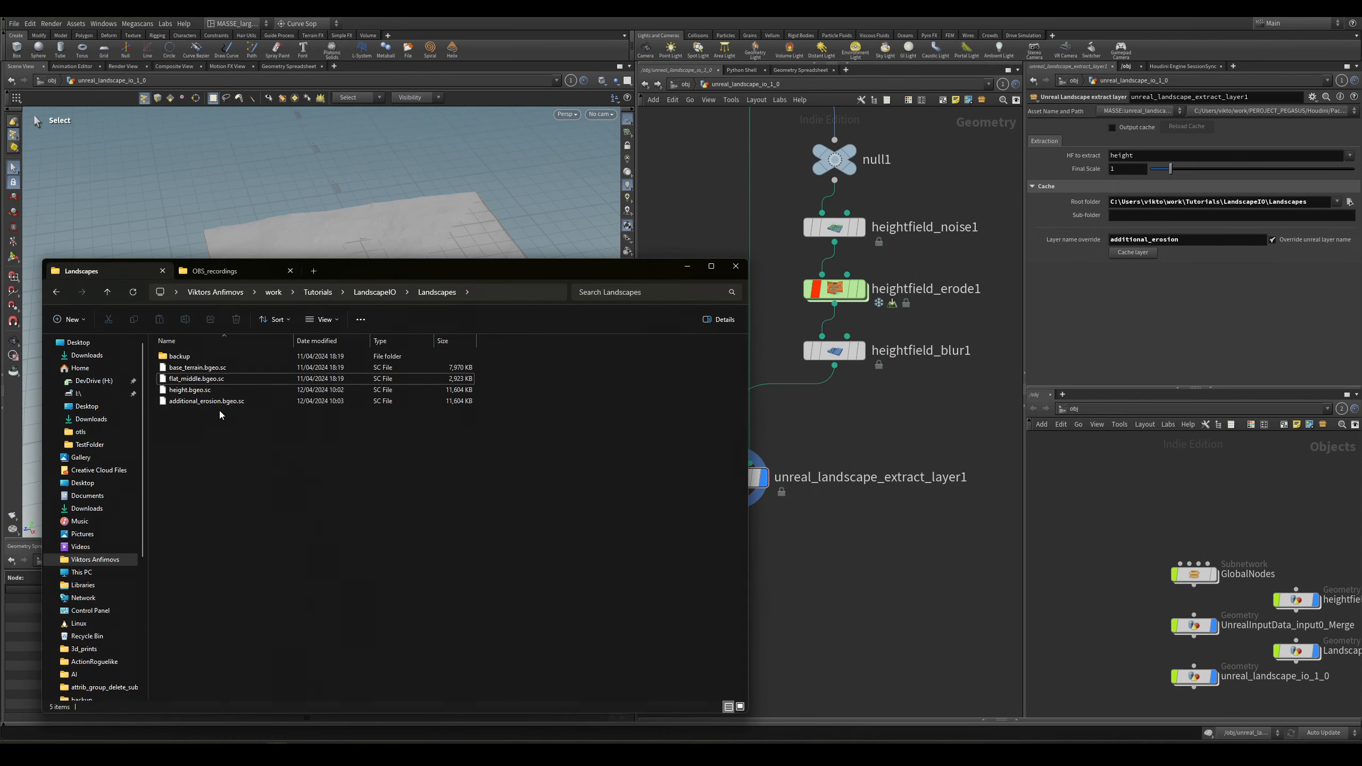
click(814, 563)
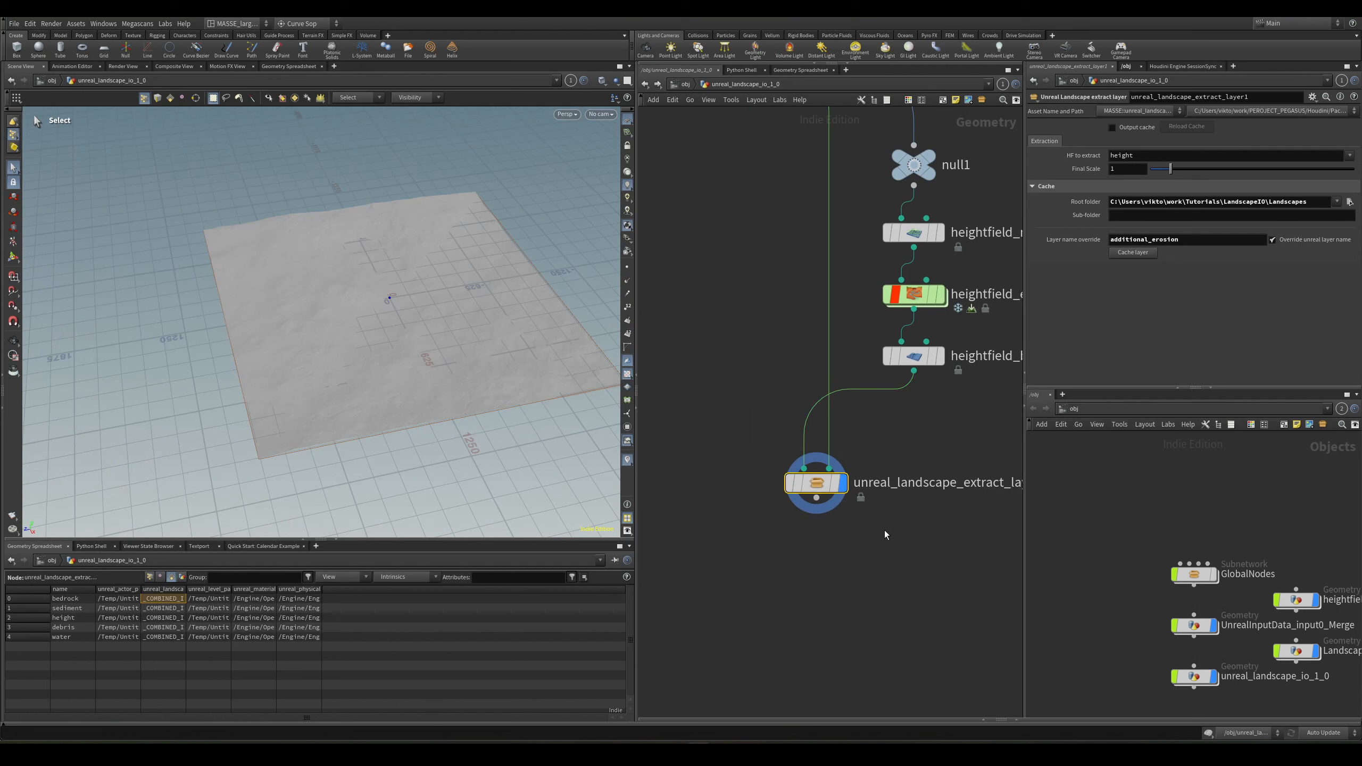
Enable Output cache on unreal_landscape_extract_layer1 and widen the spreadsheet's name and unreal_landscape_editlayer_name columns.
click(1113, 128)
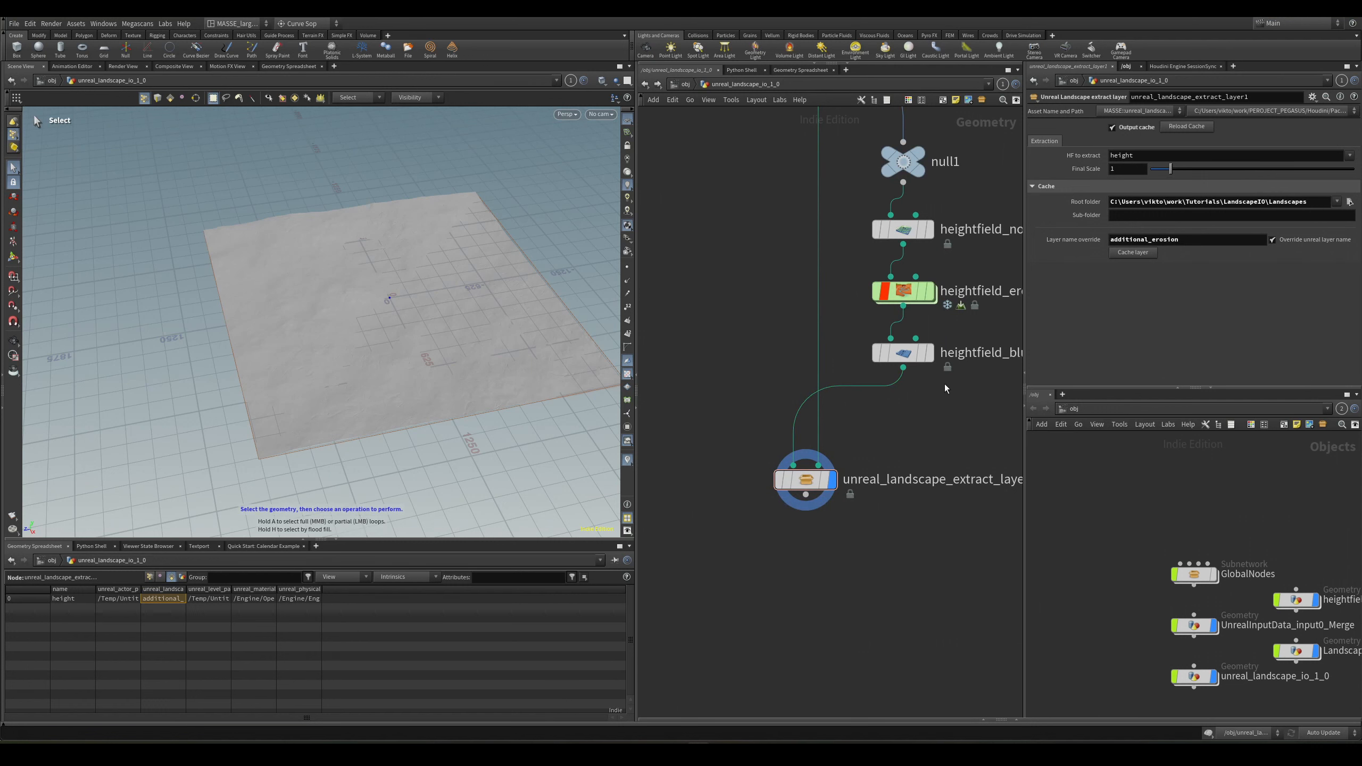
middle_drag(797, 511, 837, 557)
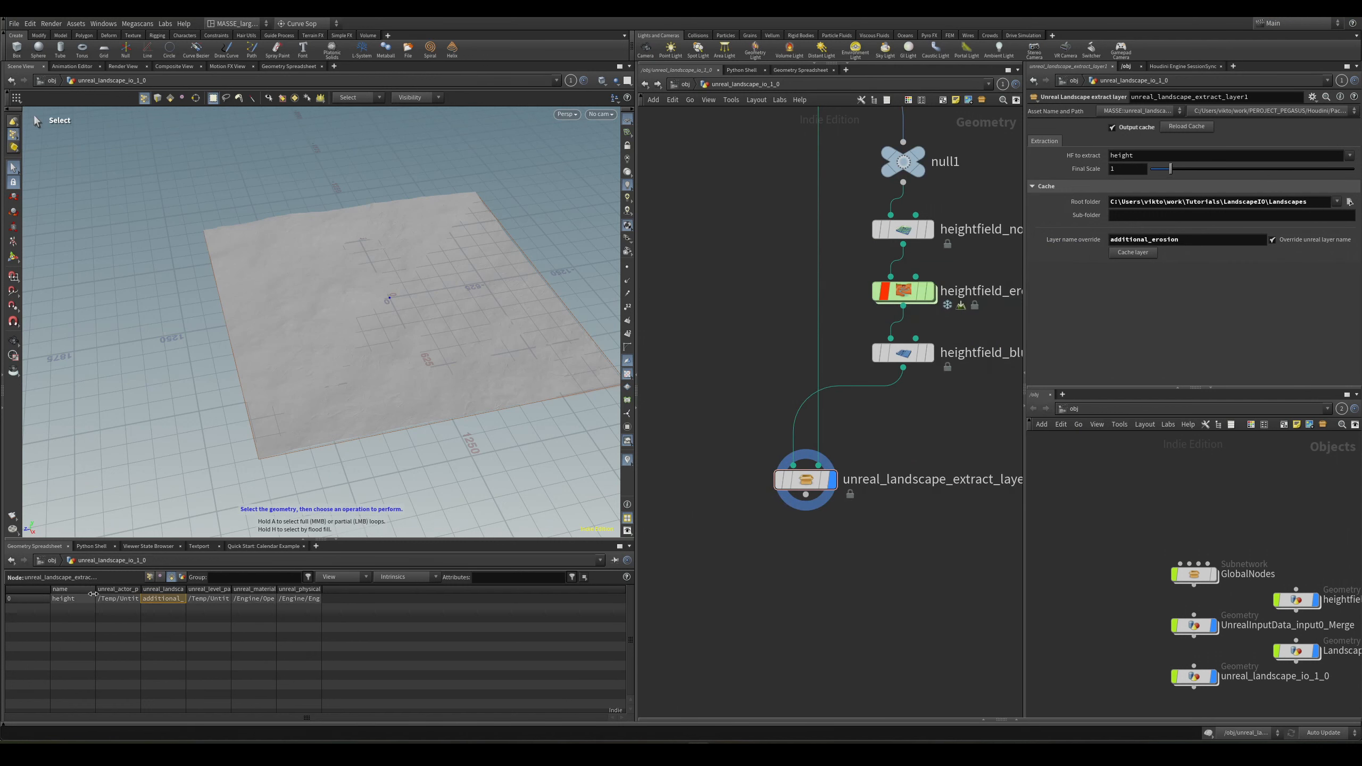
drag(96, 590, 119, 591)
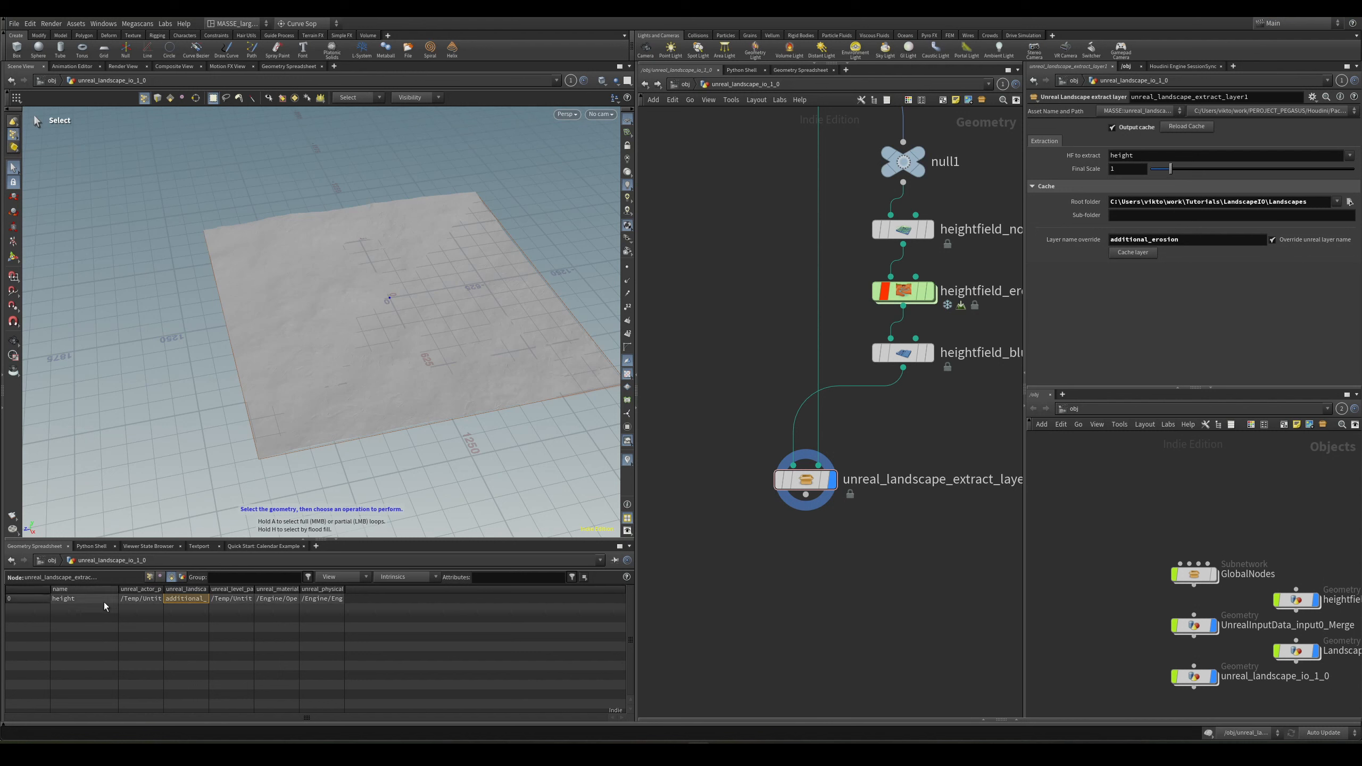
drag(208, 589, 342, 590)
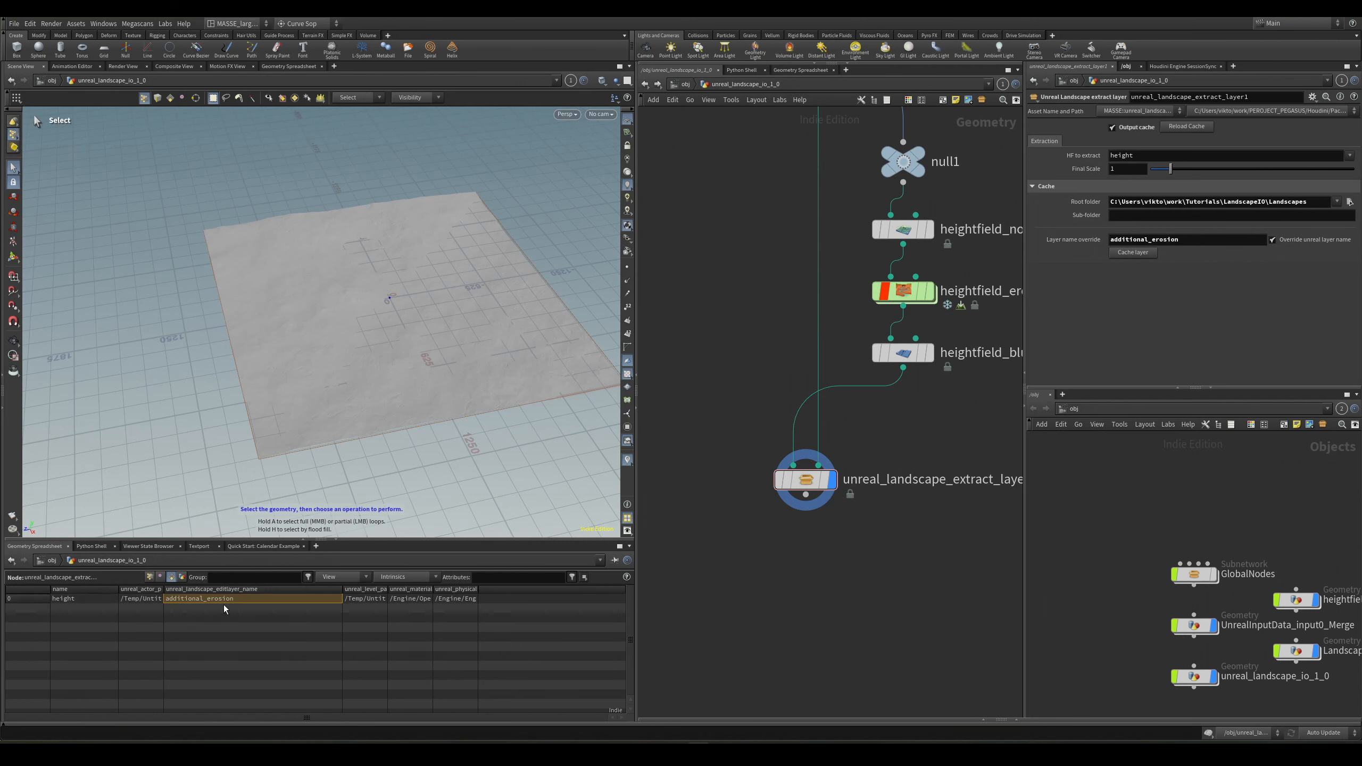
middle_drag(846, 541, 807, 567)
scroll(807, 566, down, 1)
scroll(811, 568, up, 1)
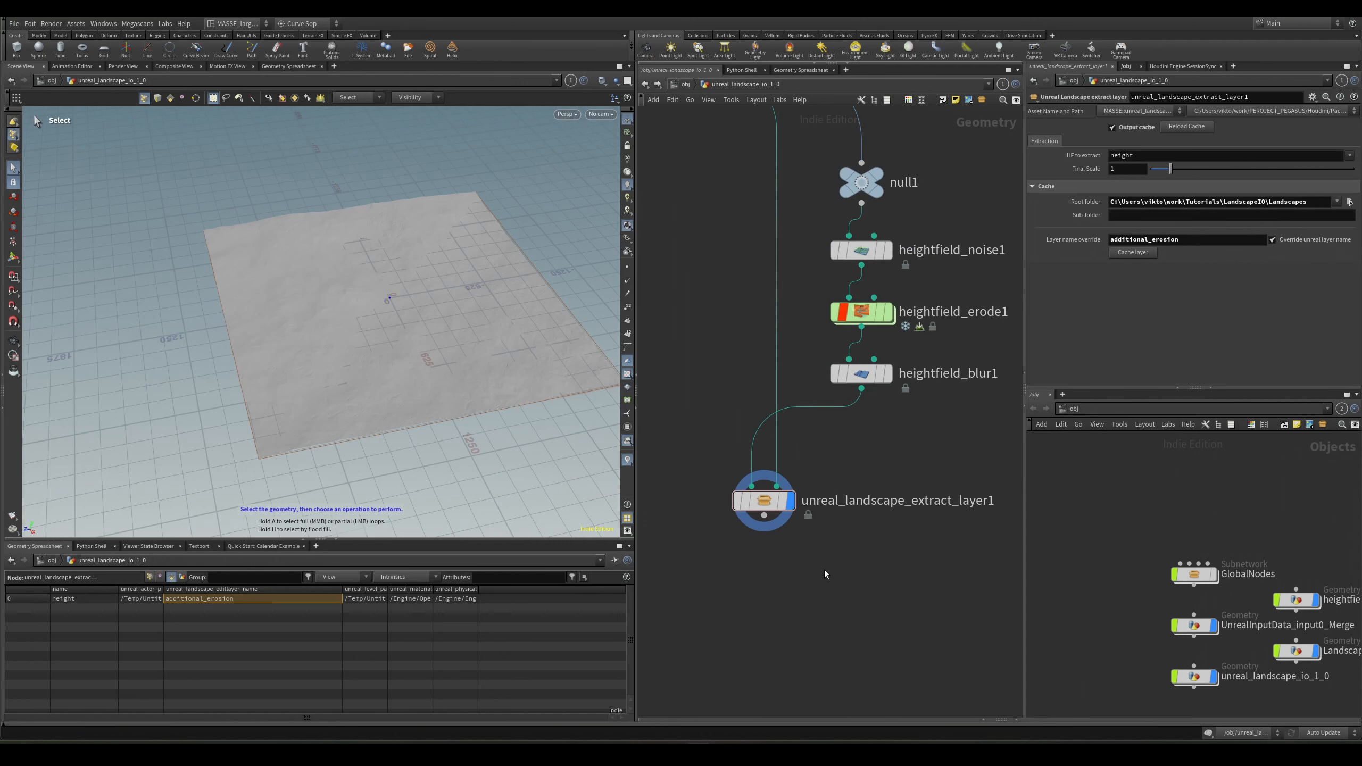
Review the cached files in the Landscapes folder and the node chain from unreal_landscape_io2 to unreal_landscape_extract_layer1.
click(277, 752)
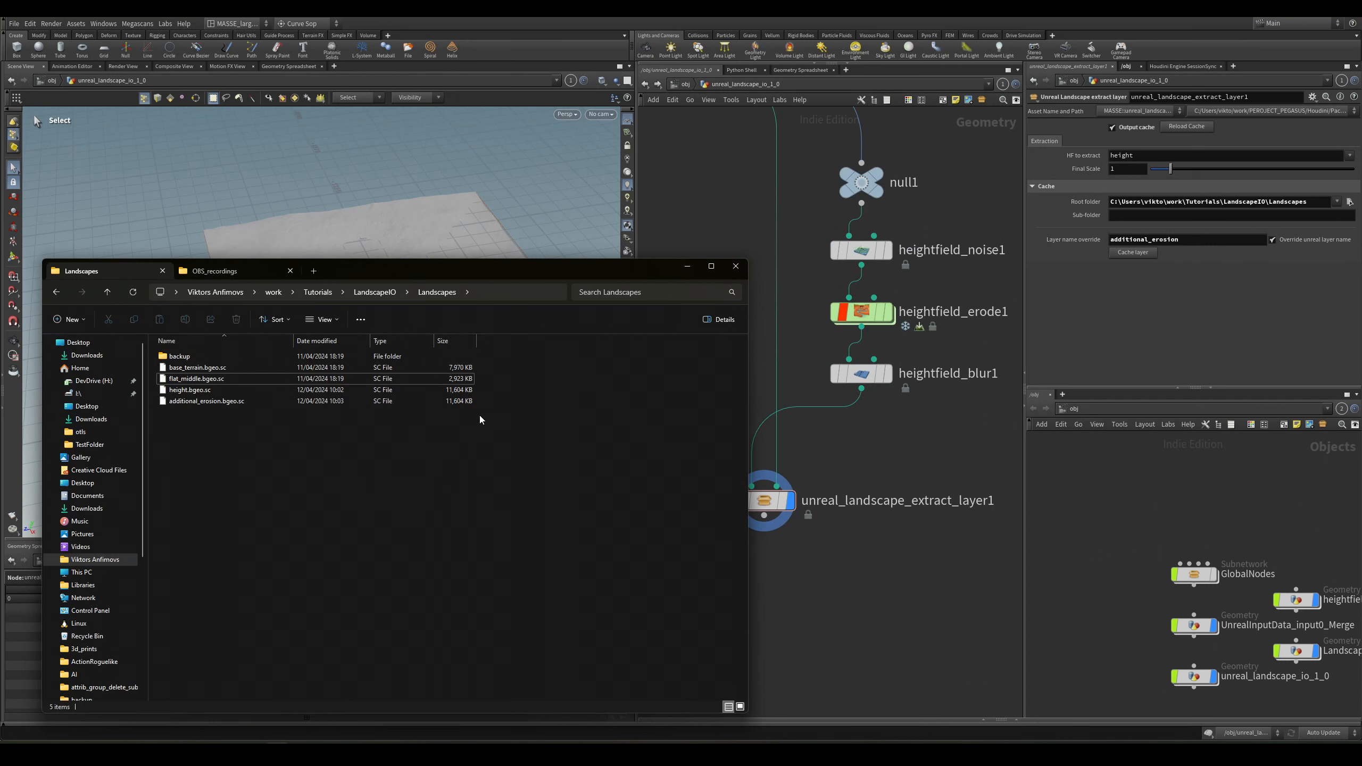
drag(601, 272, 630, 269)
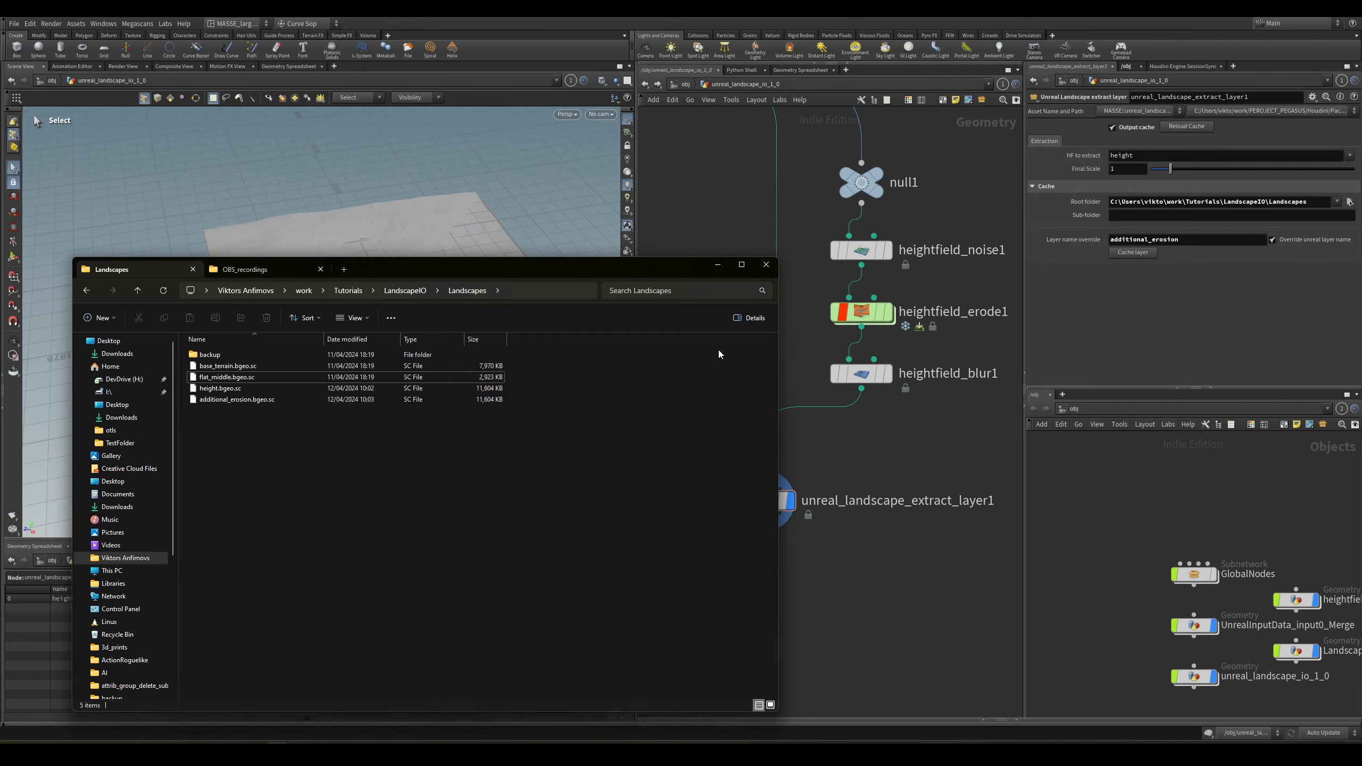
click(890, 462)
scroll(890, 462, down, 2)
middle_drag(890, 462, 879, 544)
scroll(747, 348, up, 2)
mouse_move(748, 348)
middle_down()
mouse_move(759, 365)
mouse_move(758, 342)
middle_up()
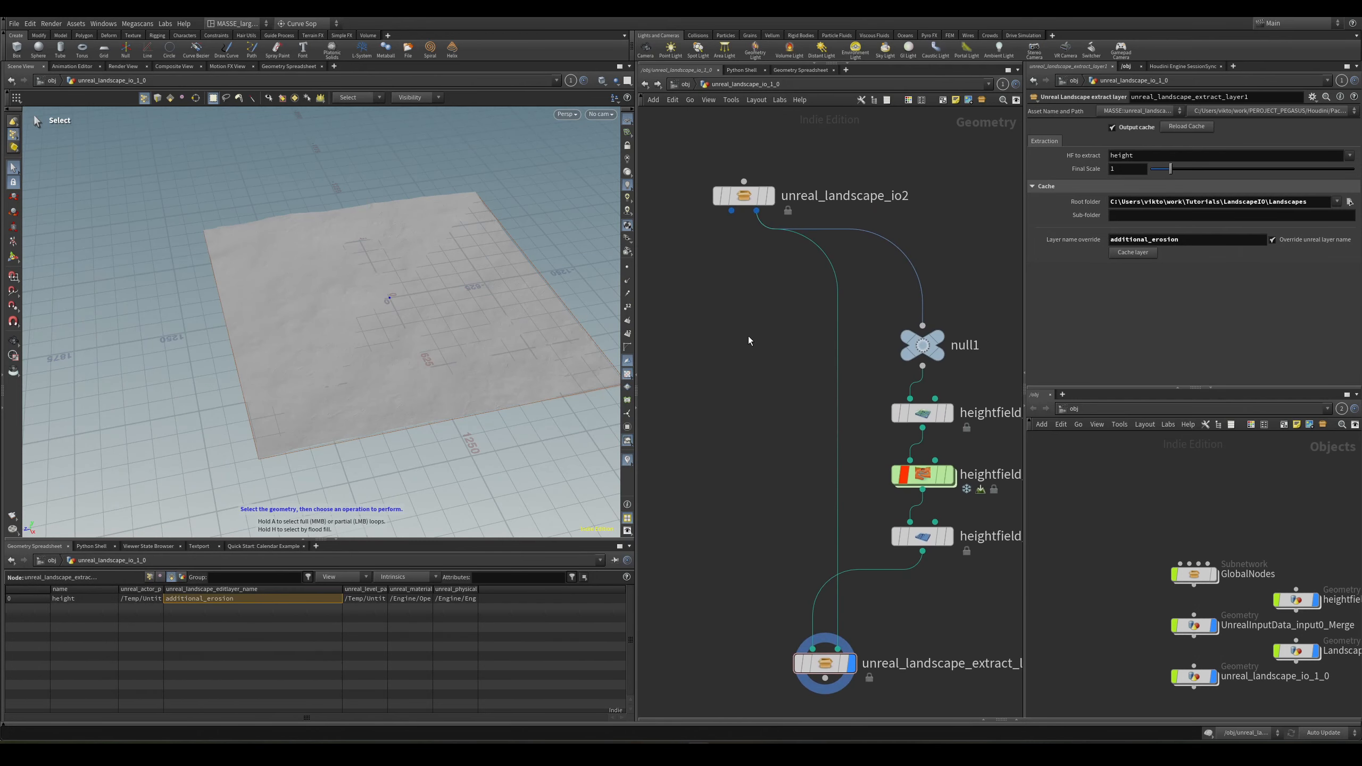
middle_drag(752, 407, 736, 309)
middle_drag(718, 496, 709, 464)
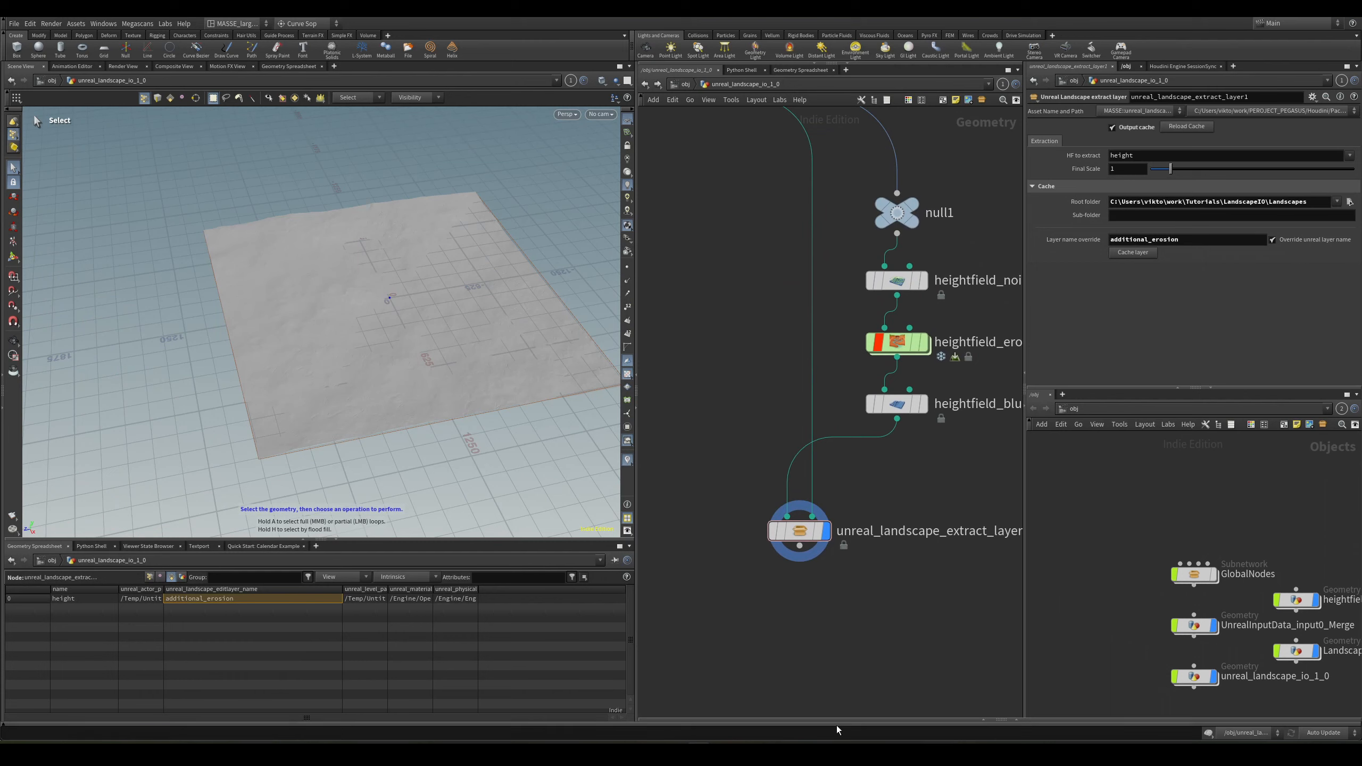
Switch to Unreal Editor, look over the landscape, enter Selection Mode, and select LandscapeIO's HoudiniAssetComponent.
click(839, 747)
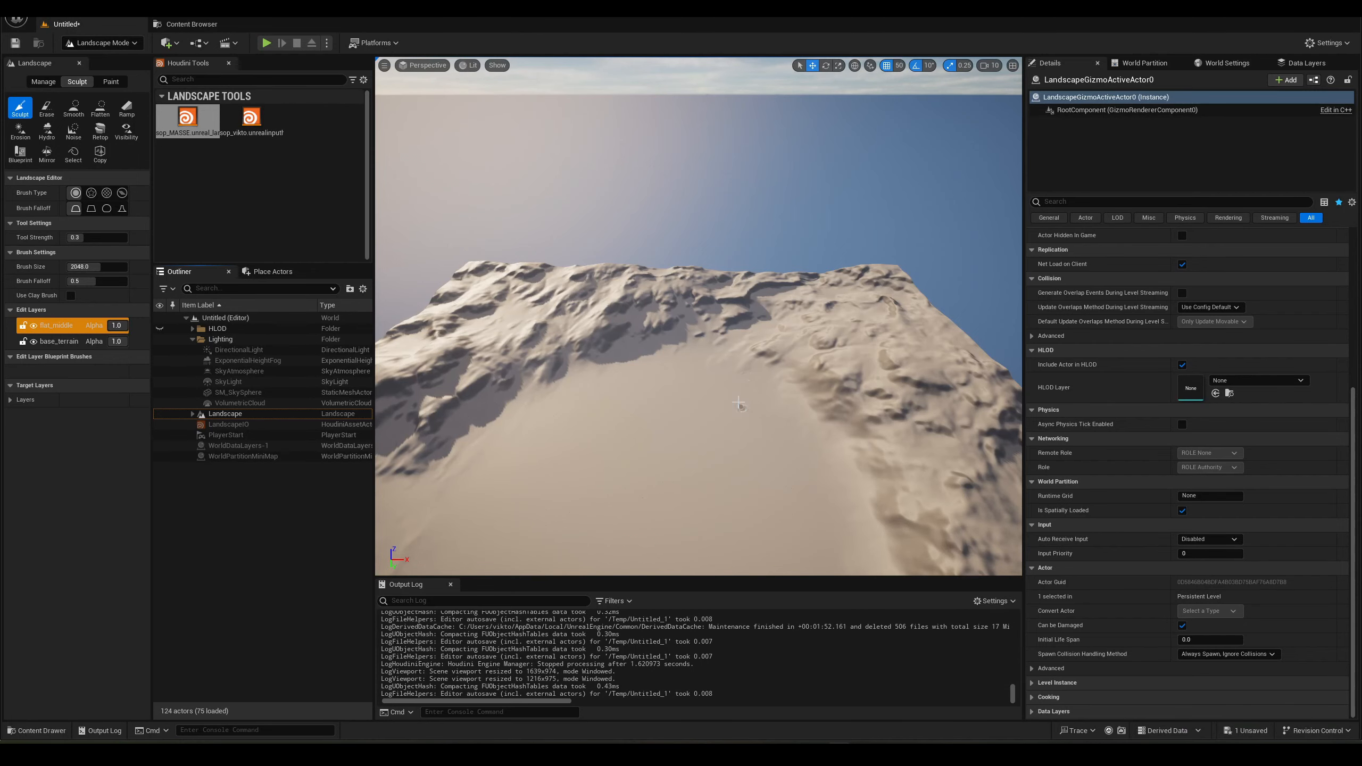
mouse_move(818, 523)
right_down()
mouse_move(761, 513)
mouse_move(794, 518)
right_up()
mouse_move(512, 454)
right_down()
mouse_move(516, 488)
mouse_move(517, 453)
right_up()
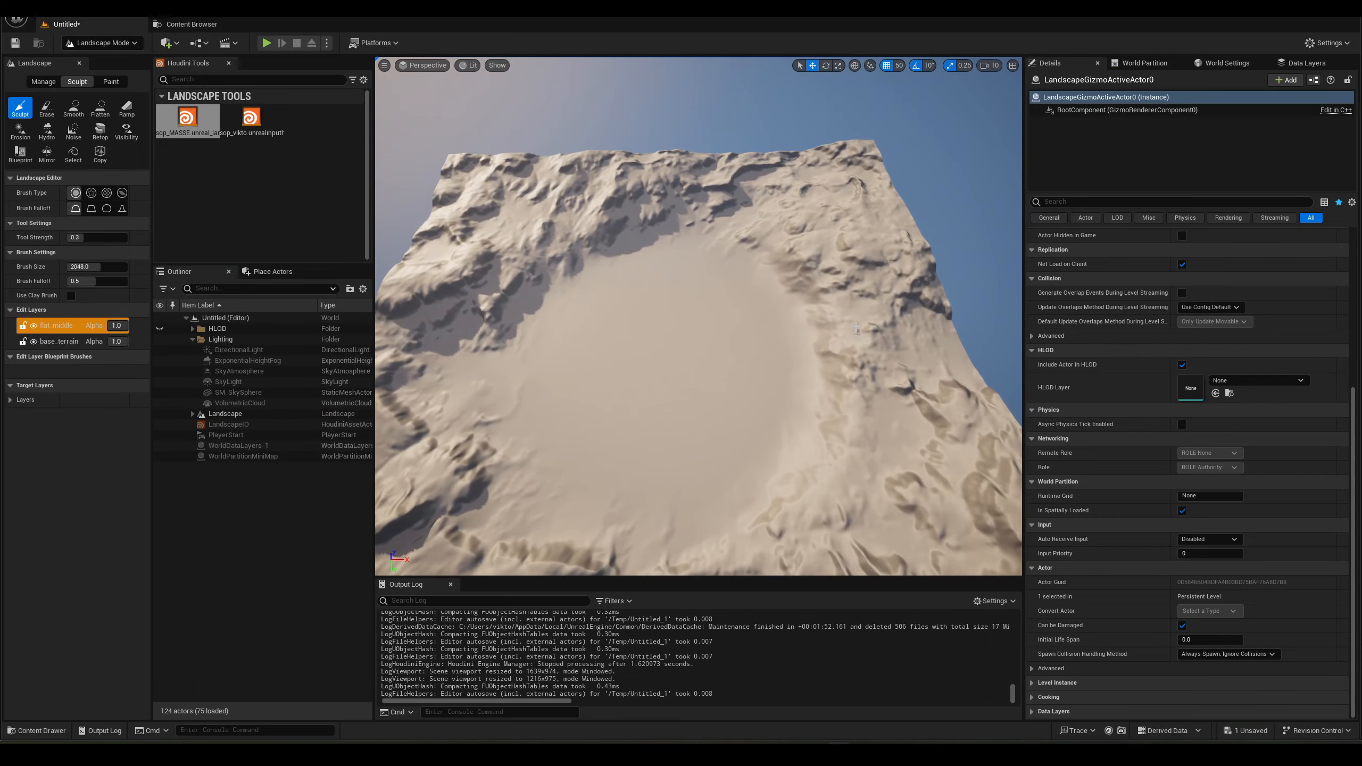
right_drag(722, 341, 803, 291)
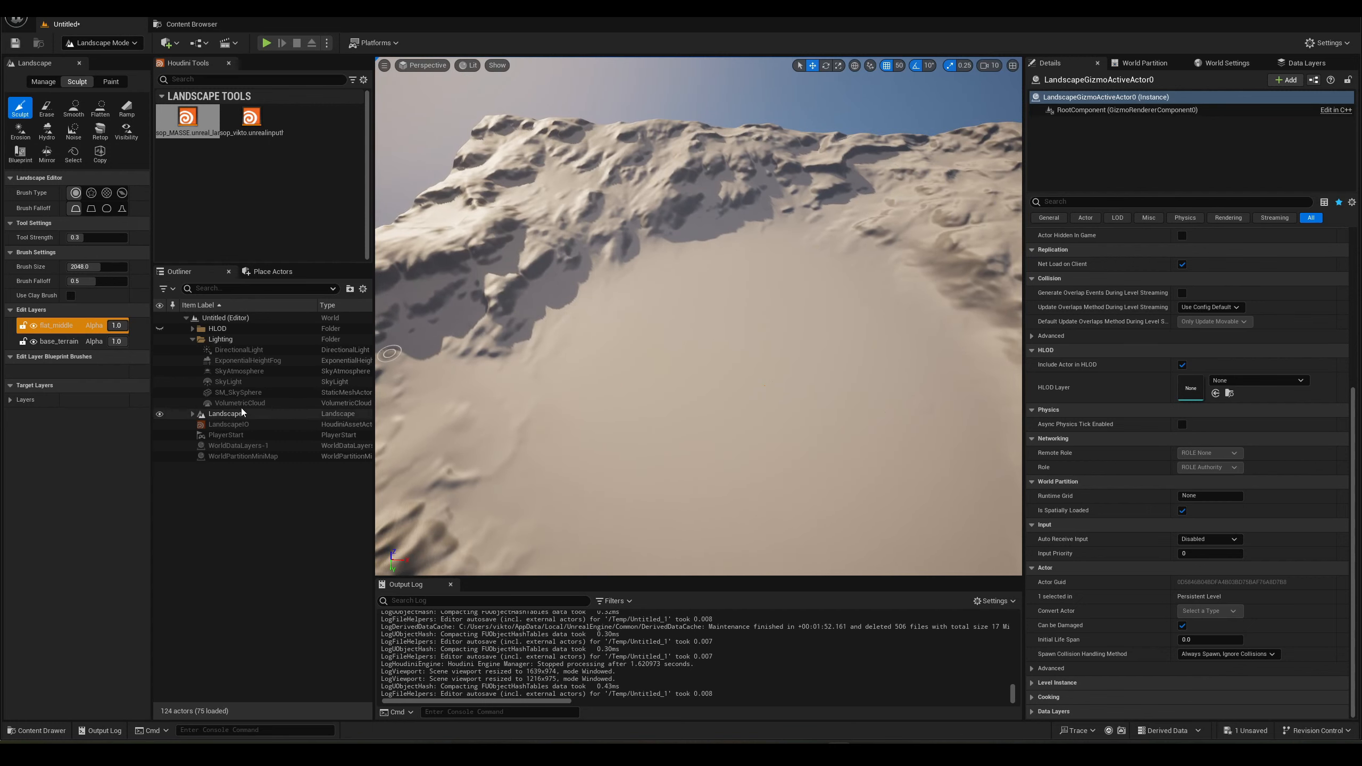
click(101, 42)
click(107, 58)
click(80, 424)
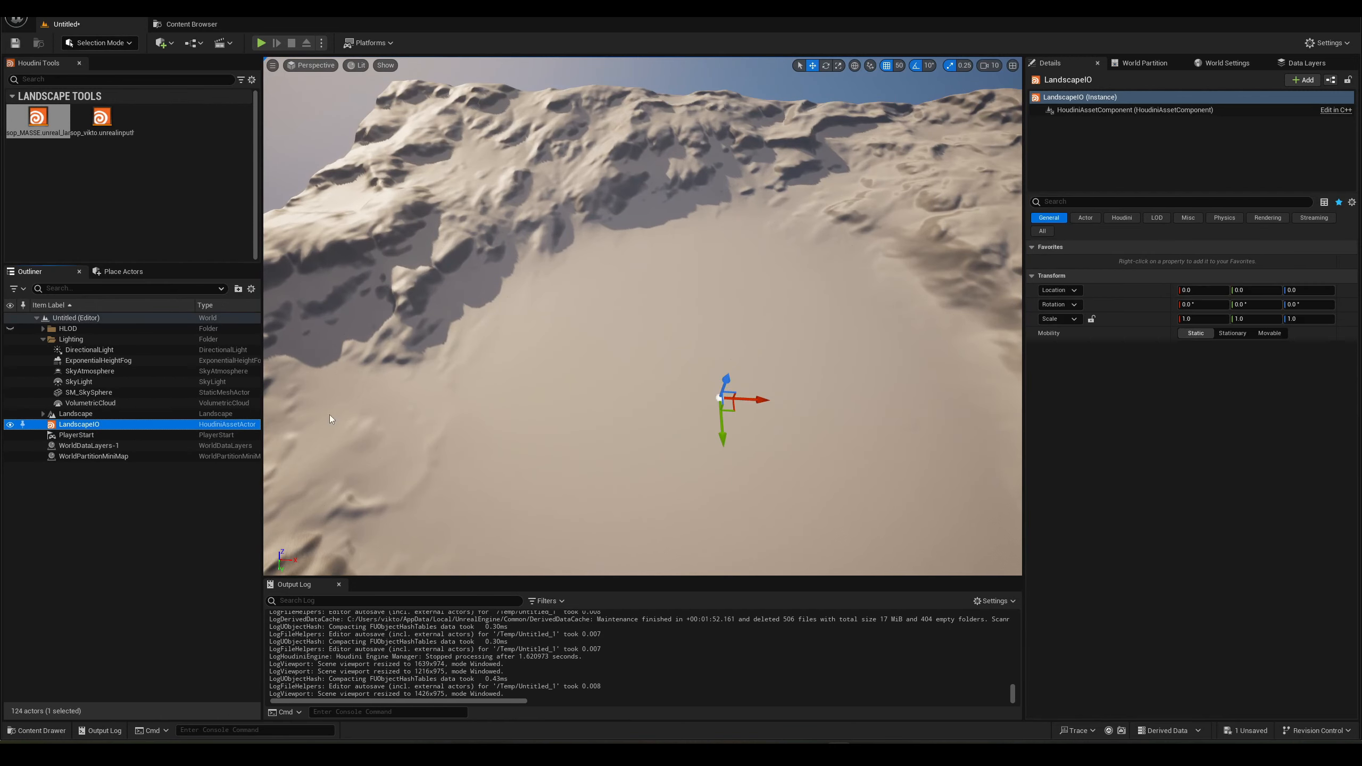
click(1070, 111)
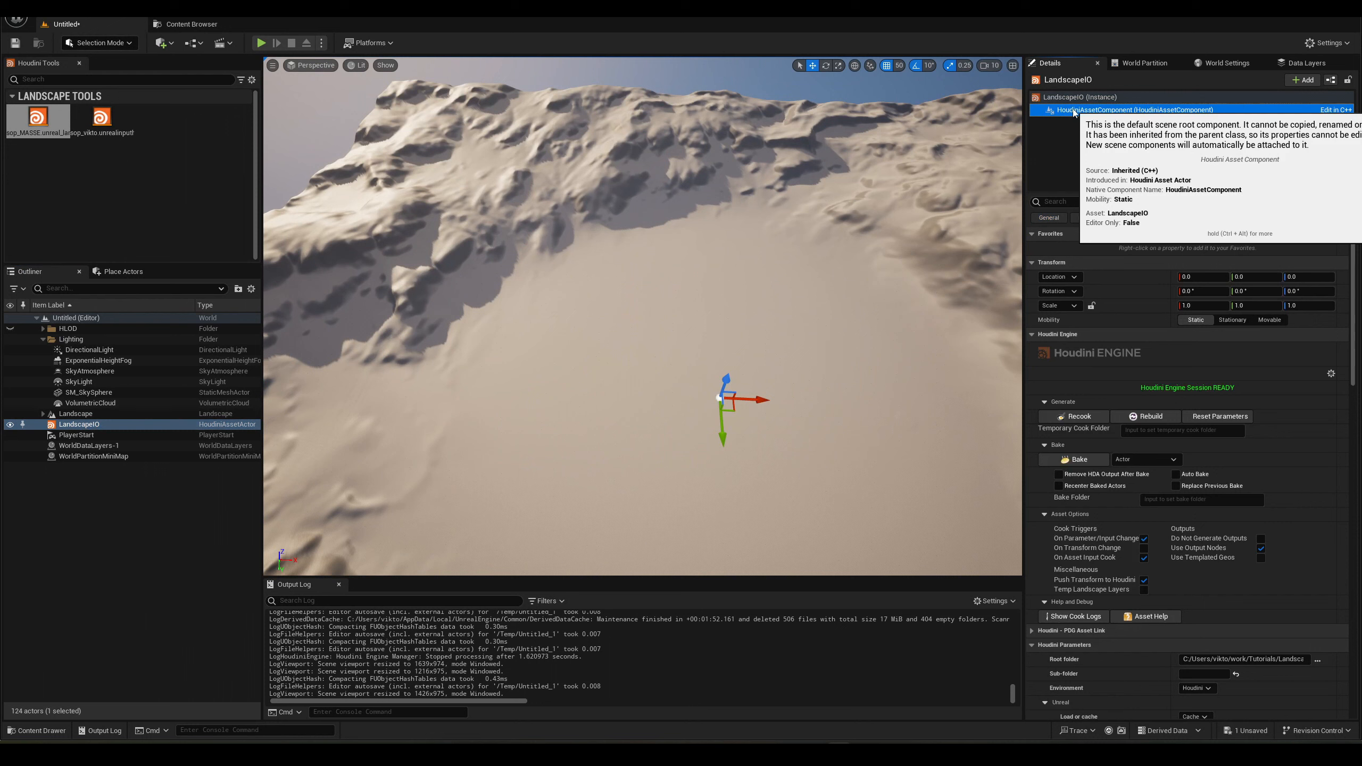
Rebuild the LandscapeIO Houdini asset and collapse its Unreal parameter group.
click(1169, 420)
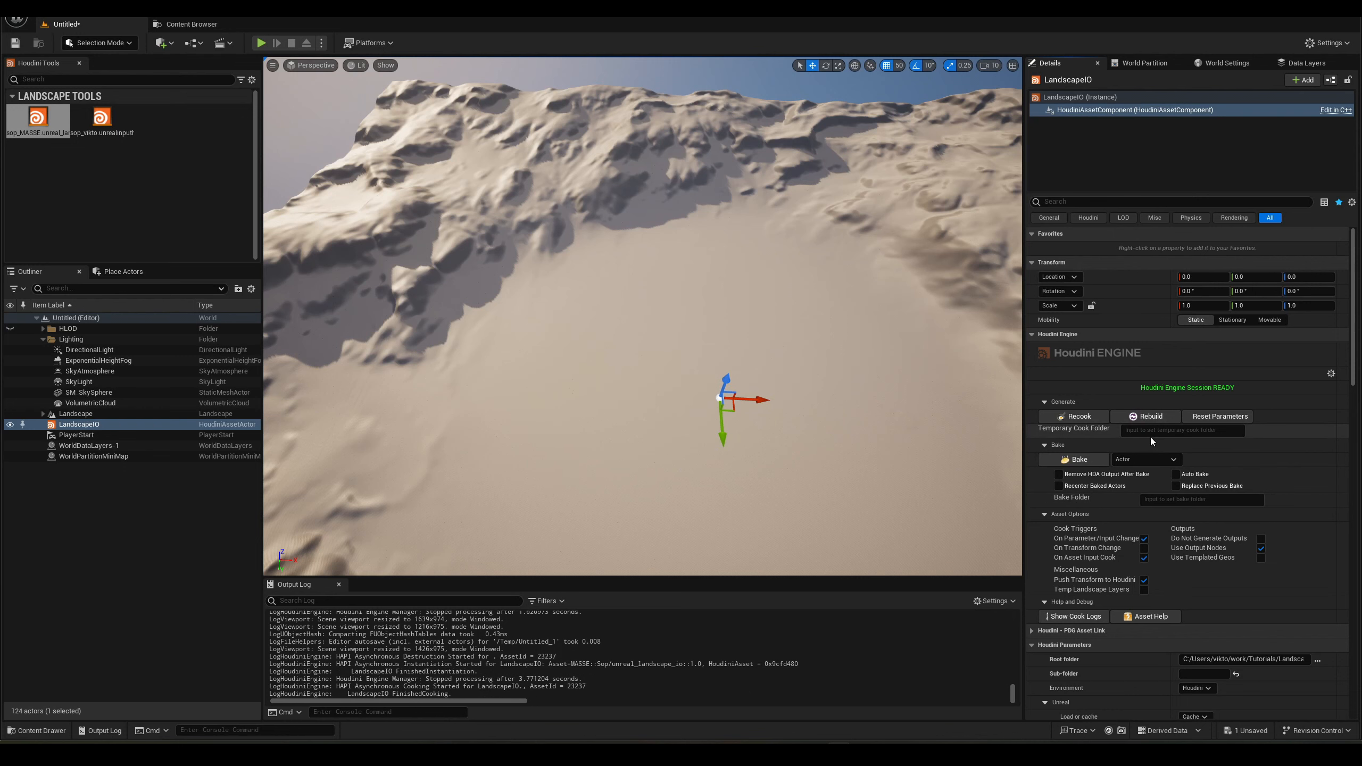
scroll(1150, 437, down, 2)
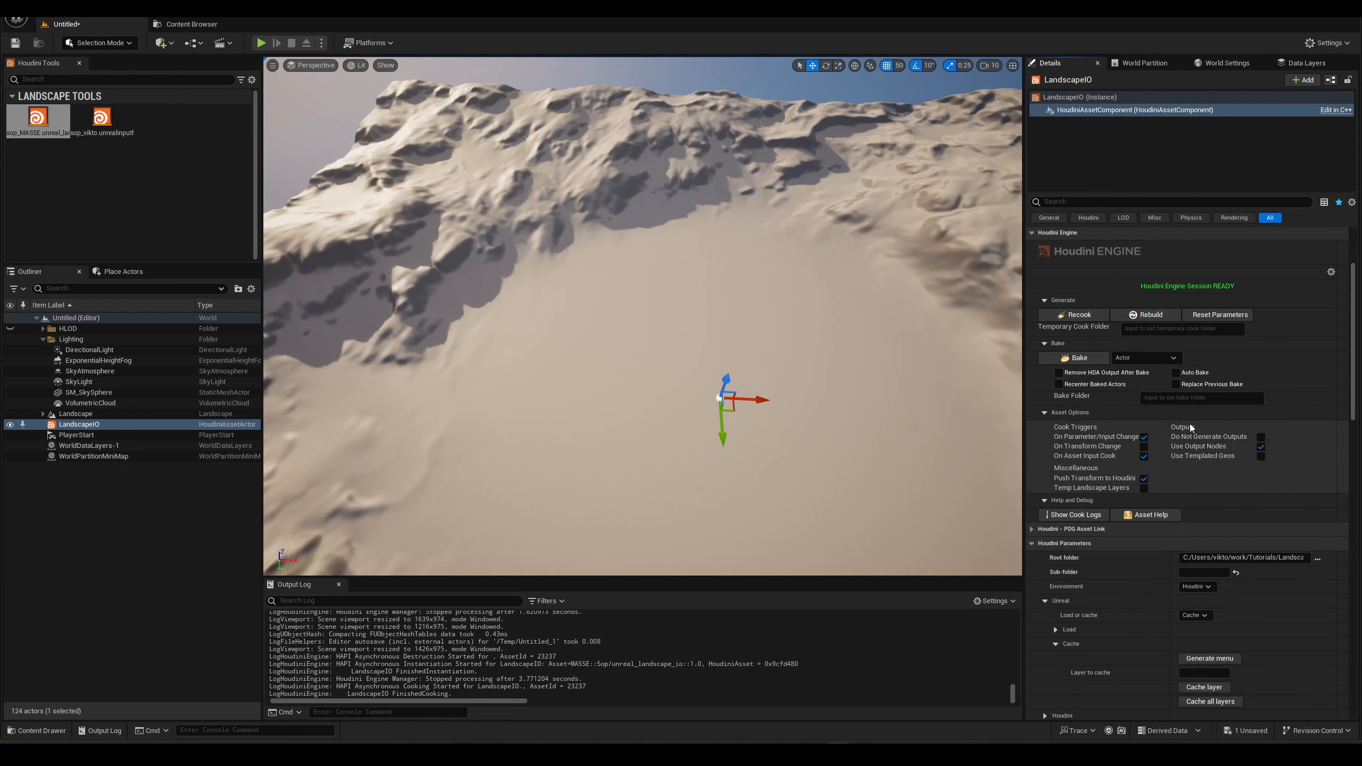
right_drag(644, 322, 676, 343)
right_drag(644, 317, 584, 317)
scroll(1273, 562, down, 8)
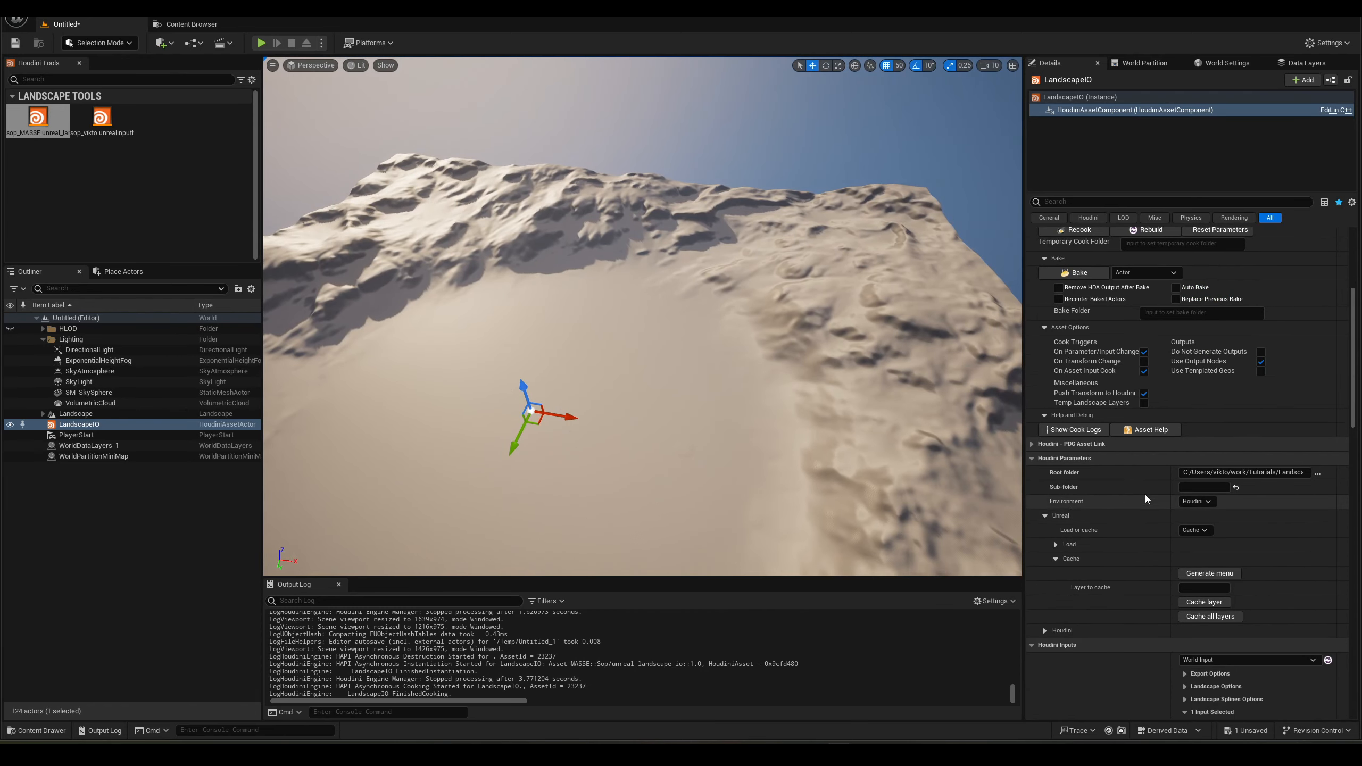
click(1045, 515)
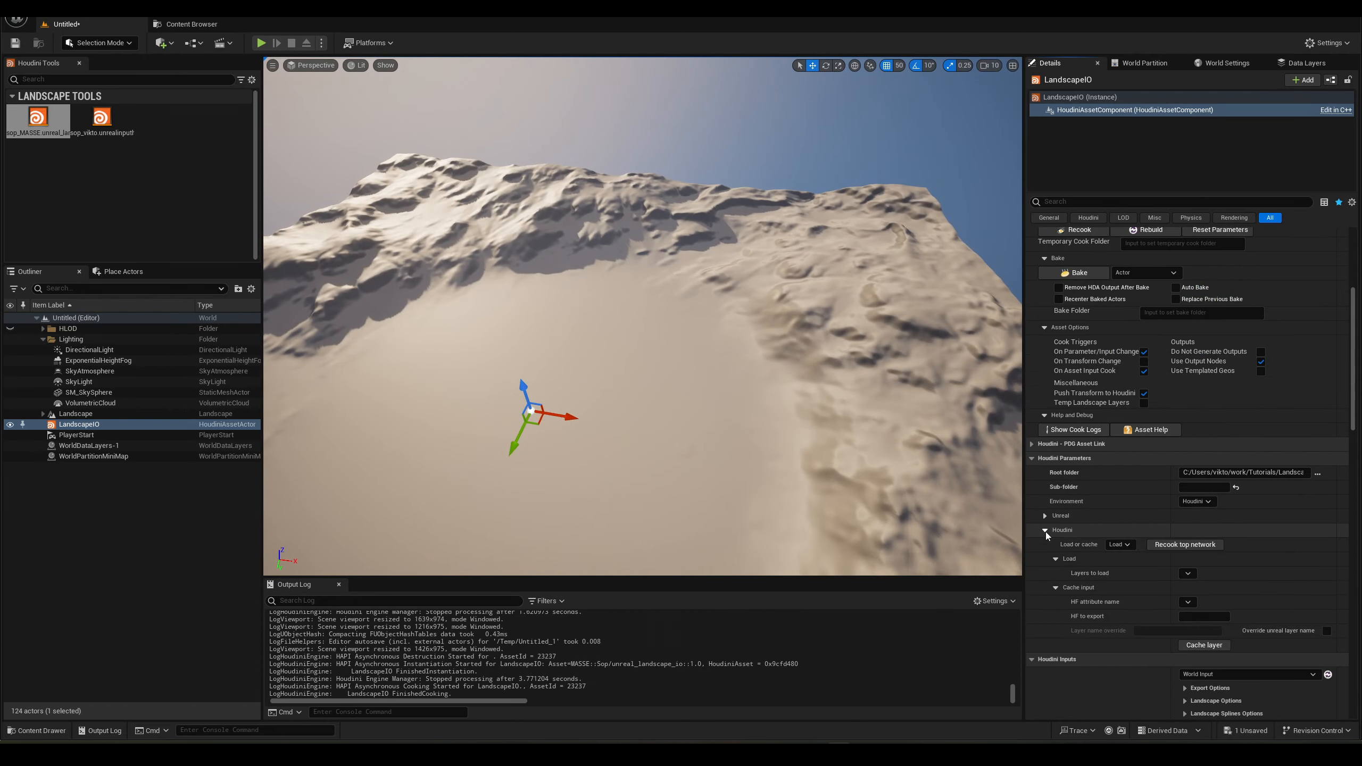
mouse_move(697, 751)
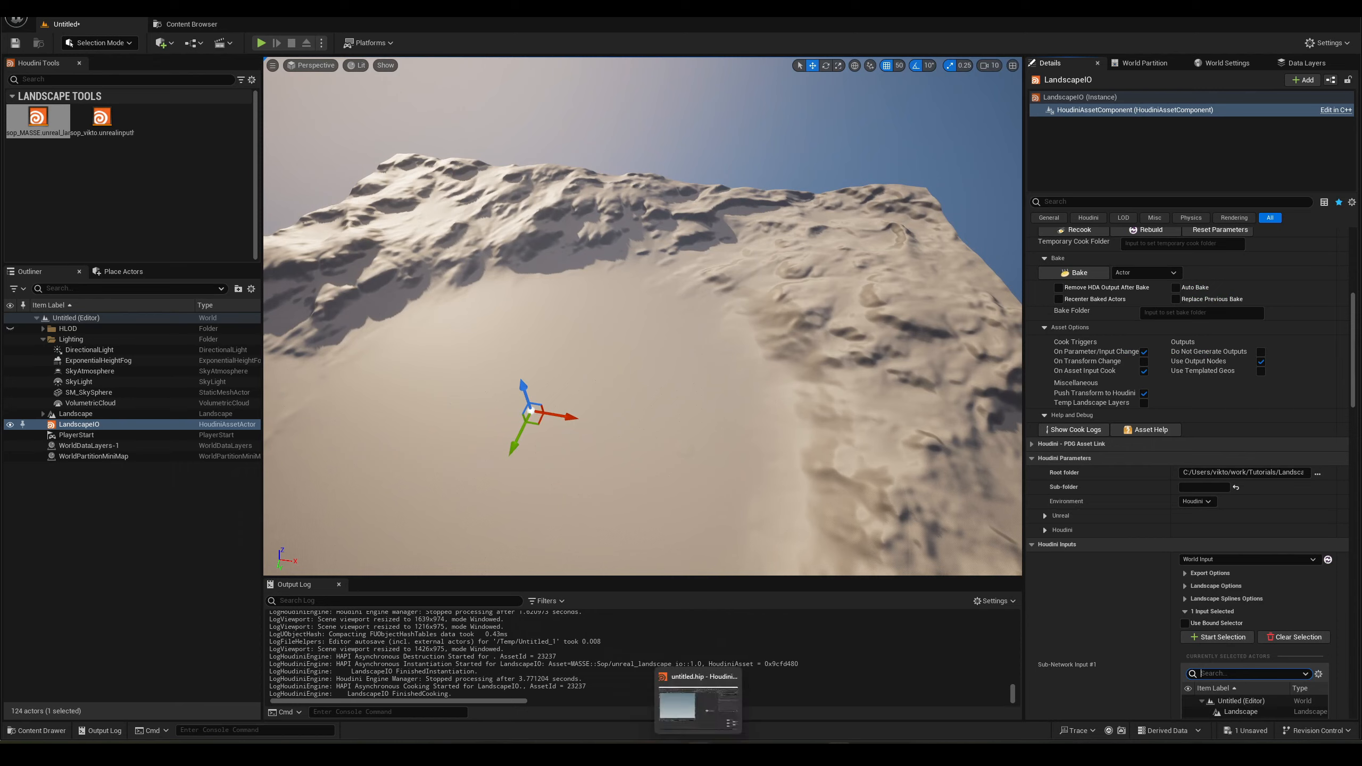
Switch to Houdini, check the loading and caching parameters of unreal_landscape_io1, and return to Unreal Editor.
click(697, 707)
click(1049, 257)
click(1058, 288)
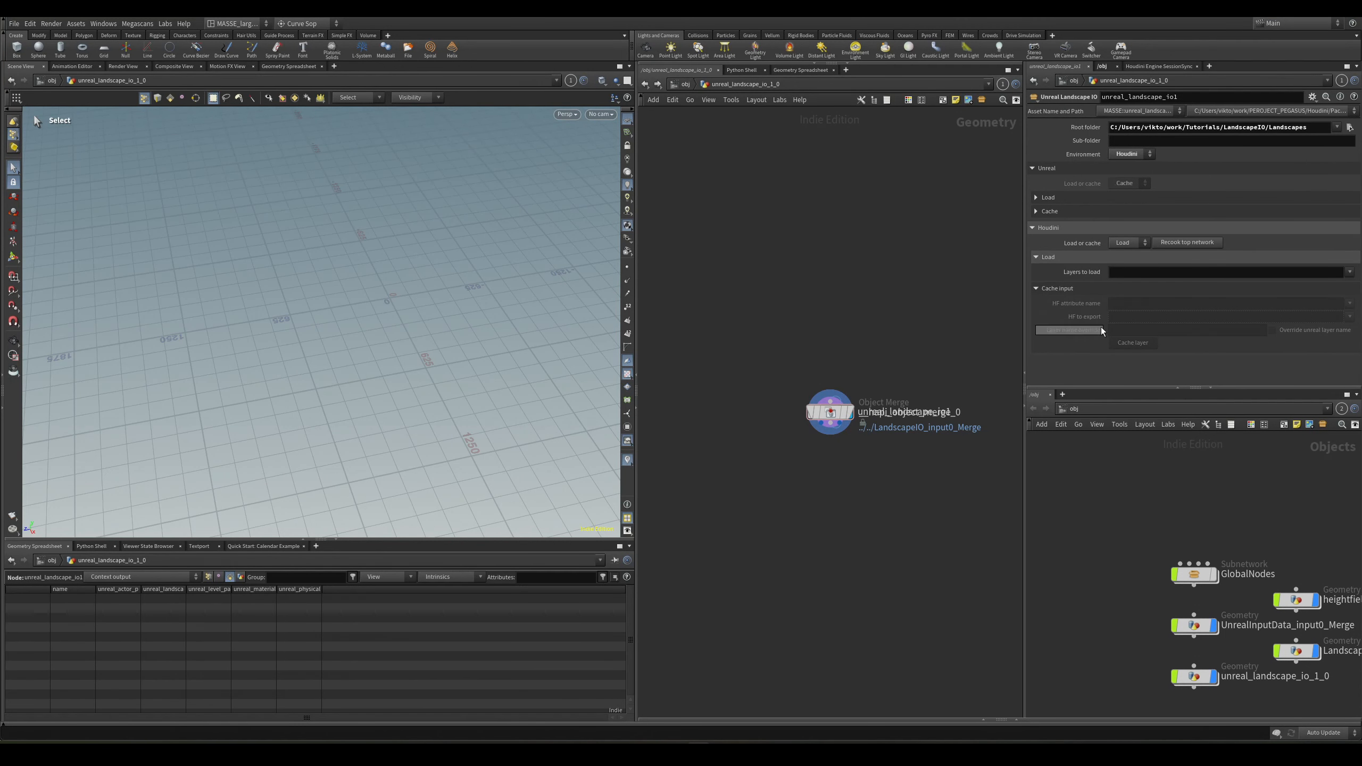
mouse_move(838, 754)
click(838, 709)
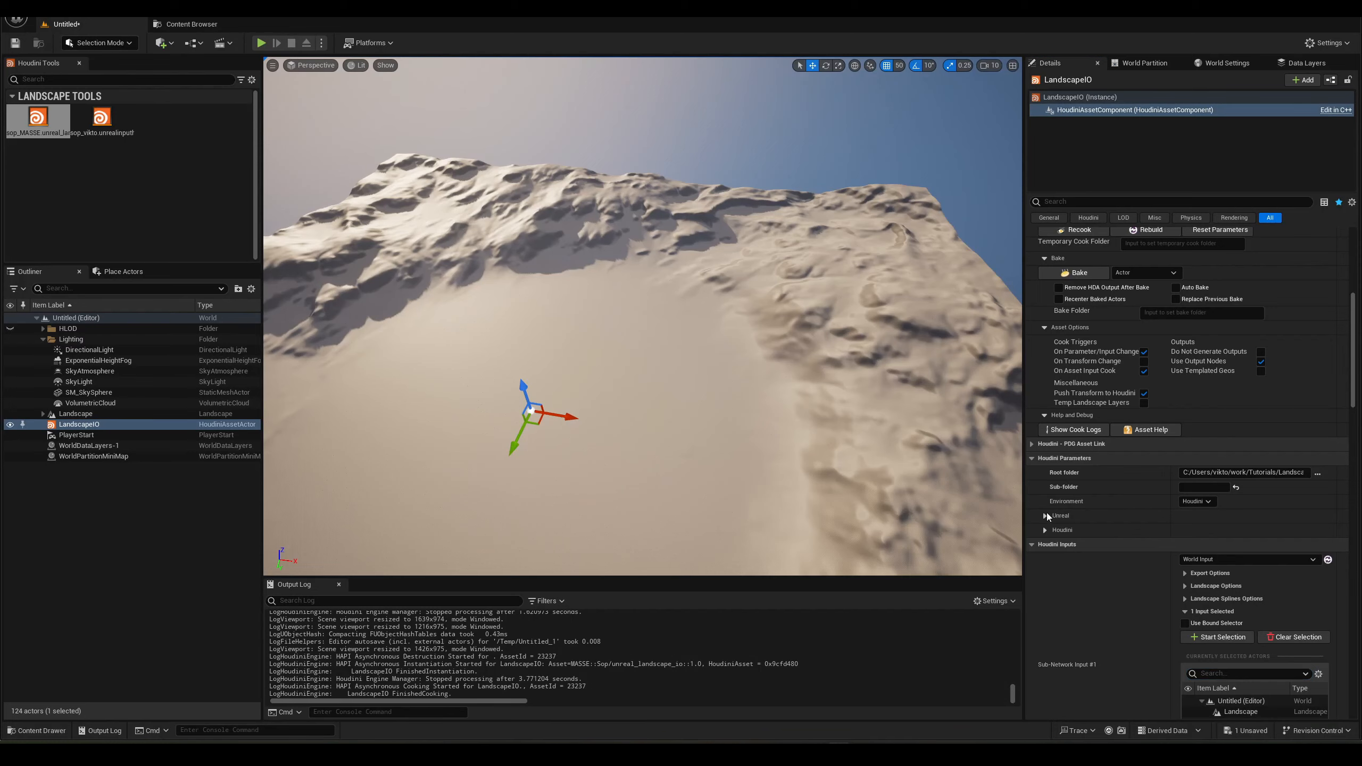
Clear the selected landscape from the LandscapeIO asset's world input.
scroll(1159, 611, down, 2)
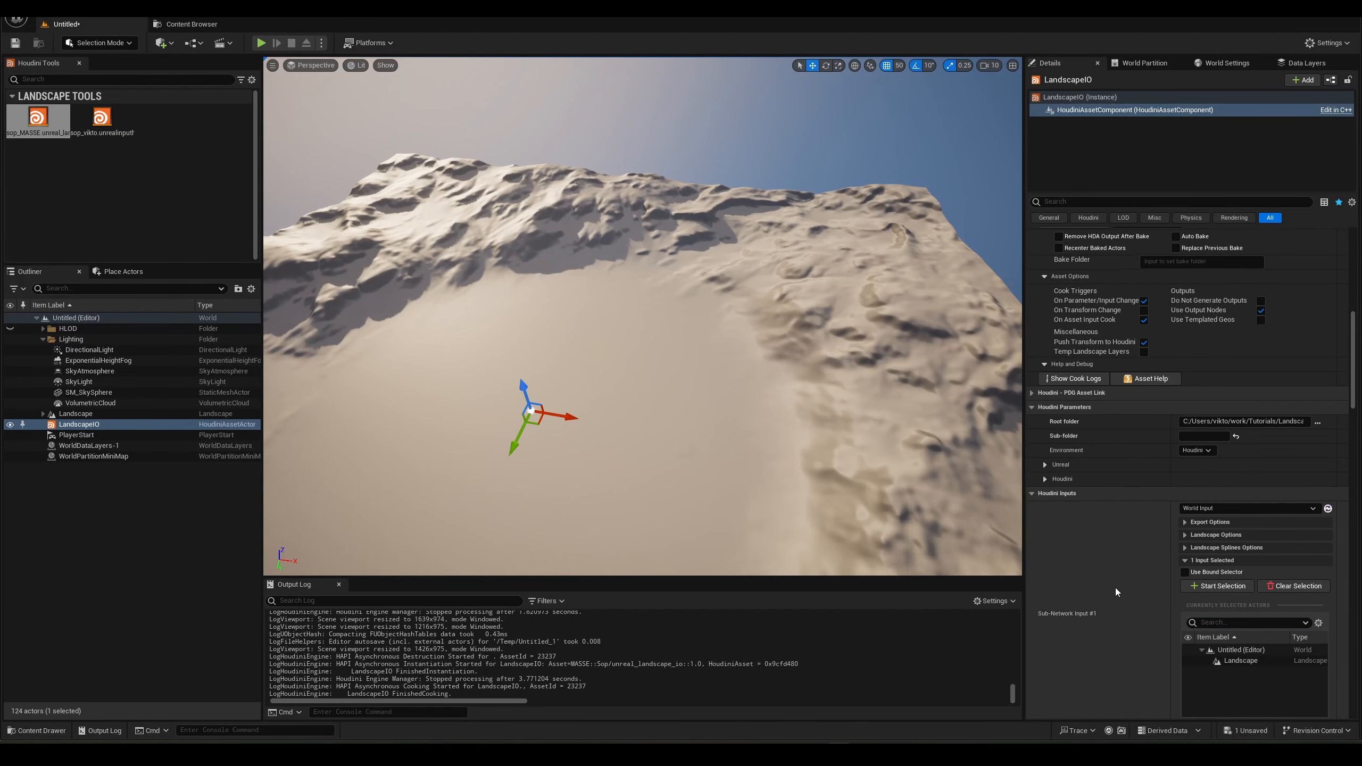
scroll(1110, 587, up, 3)
click(1067, 549)
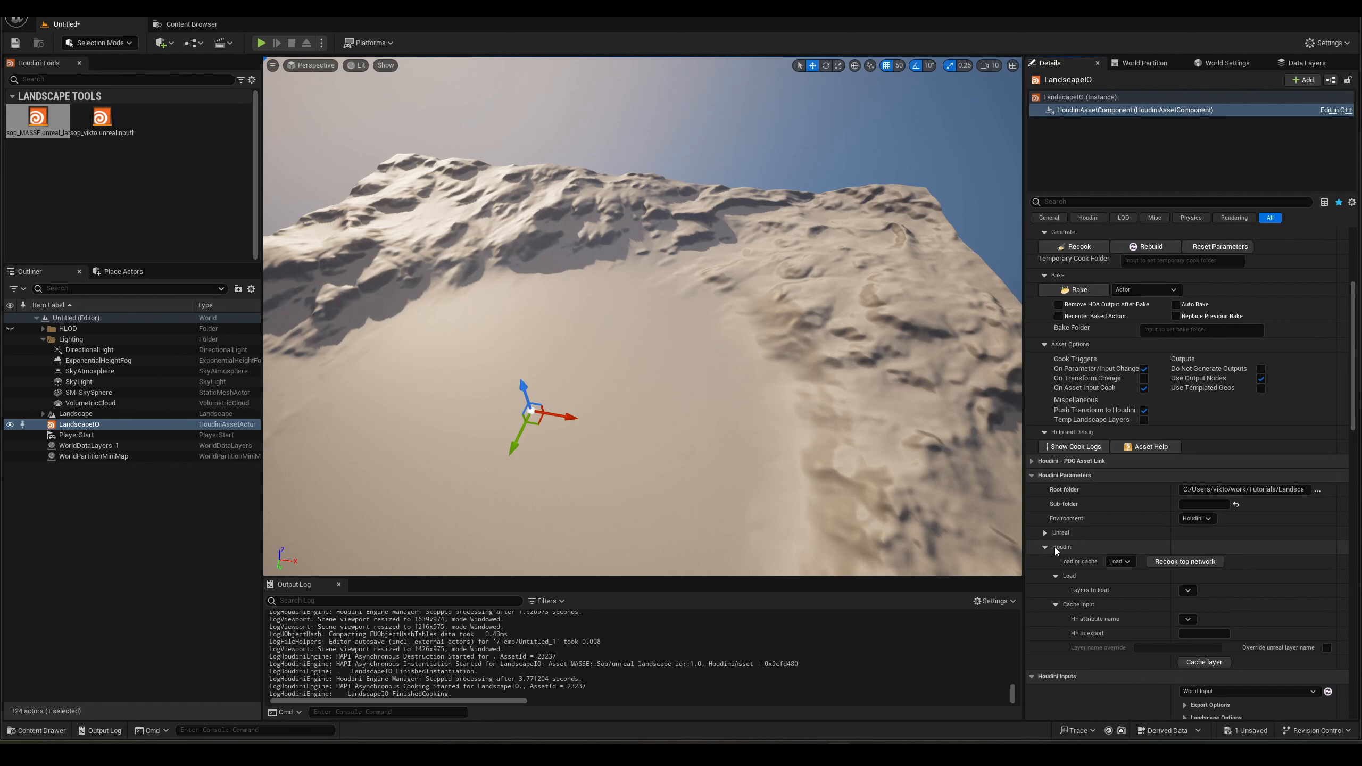
click(1060, 549)
click(1045, 548)
click(1047, 548)
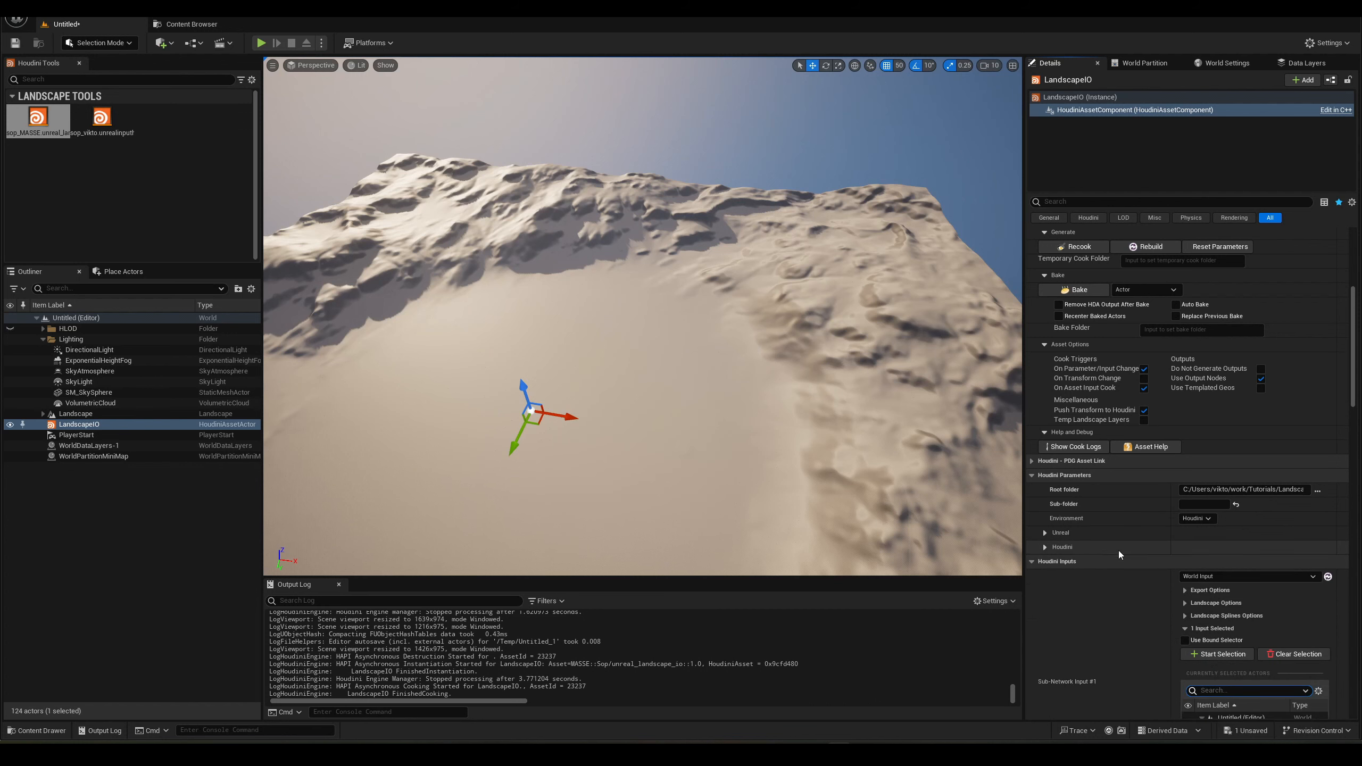
scroll(1120, 555, down, 5)
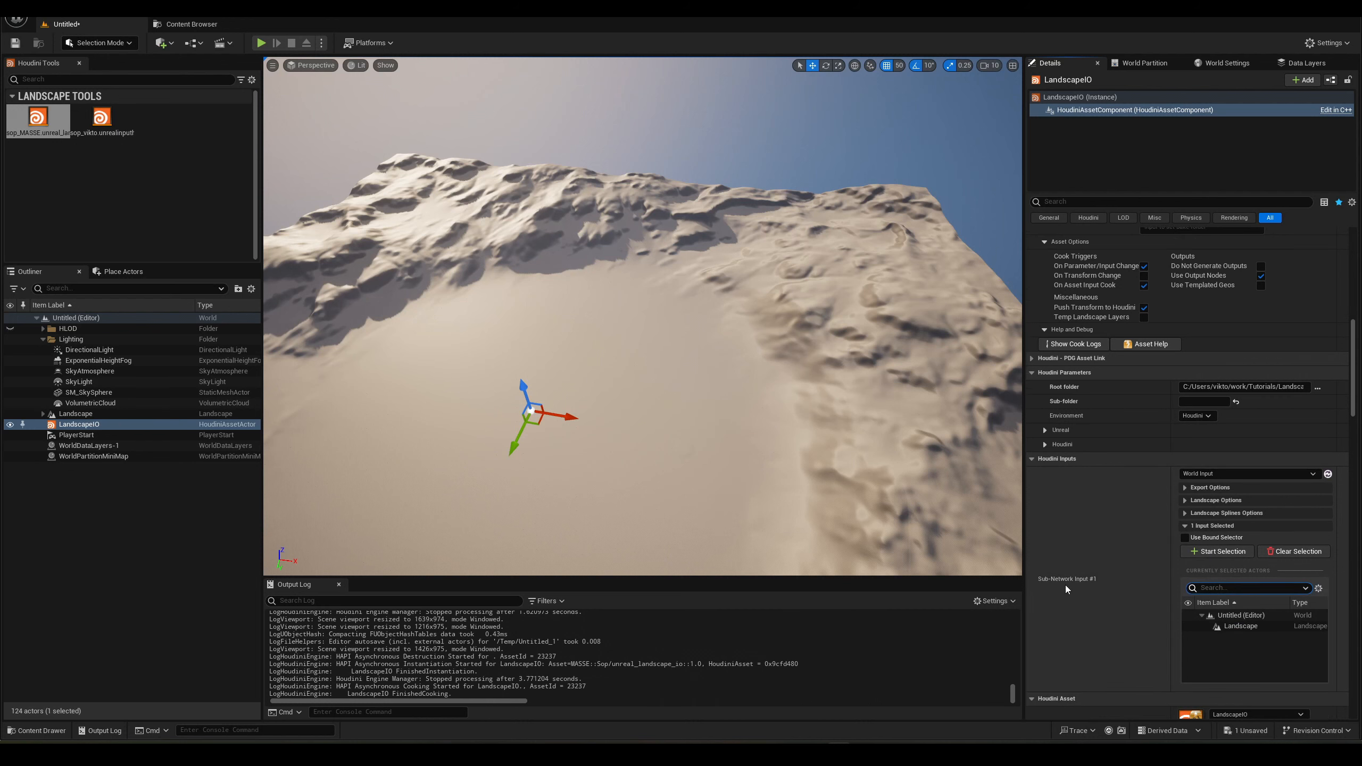
scroll(1068, 588, down, 2)
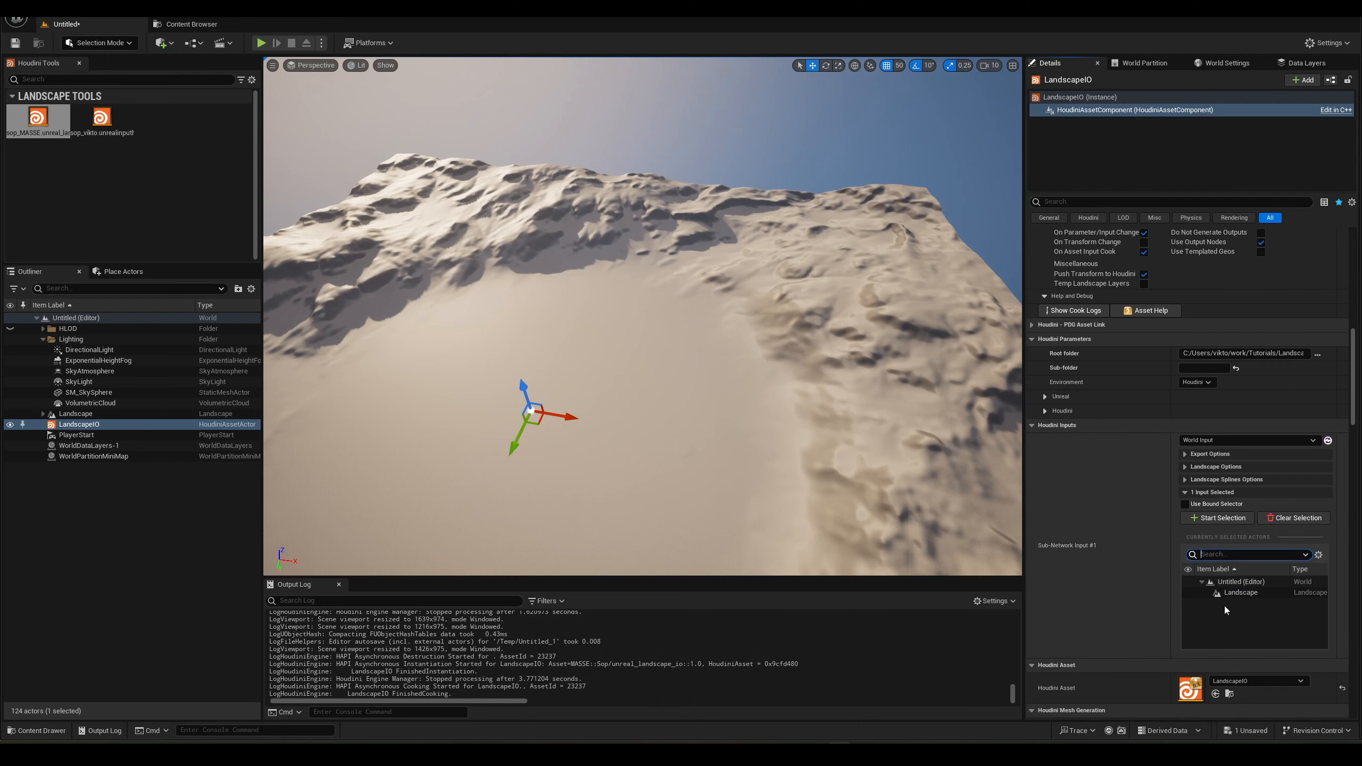
click(1294, 520)
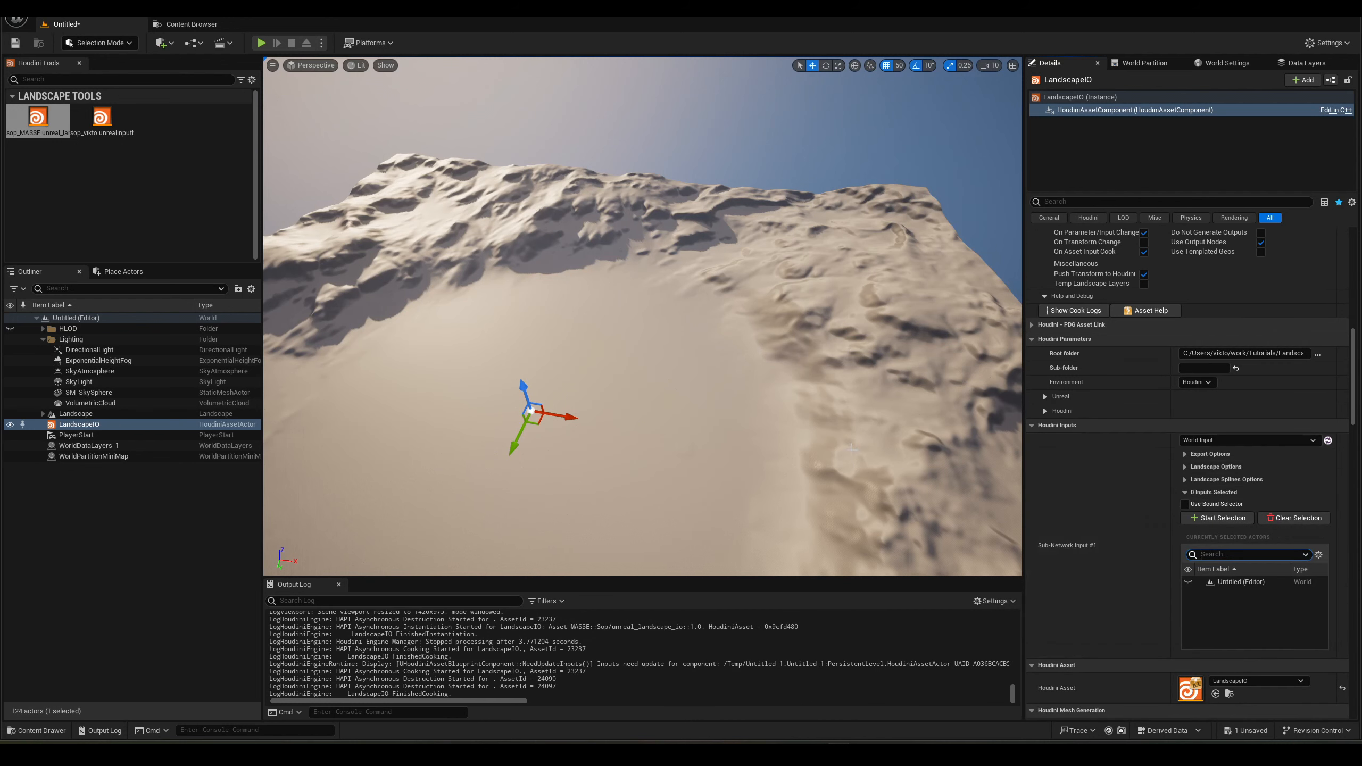
Set LandscapeIO's environment to Unreal and its load-or-cache mode to Load, and show only the Load parameters.
mouse_move(793, 409)
right_down()
mouse_move(762, 429)
mouse_move(791, 405)
right_up()
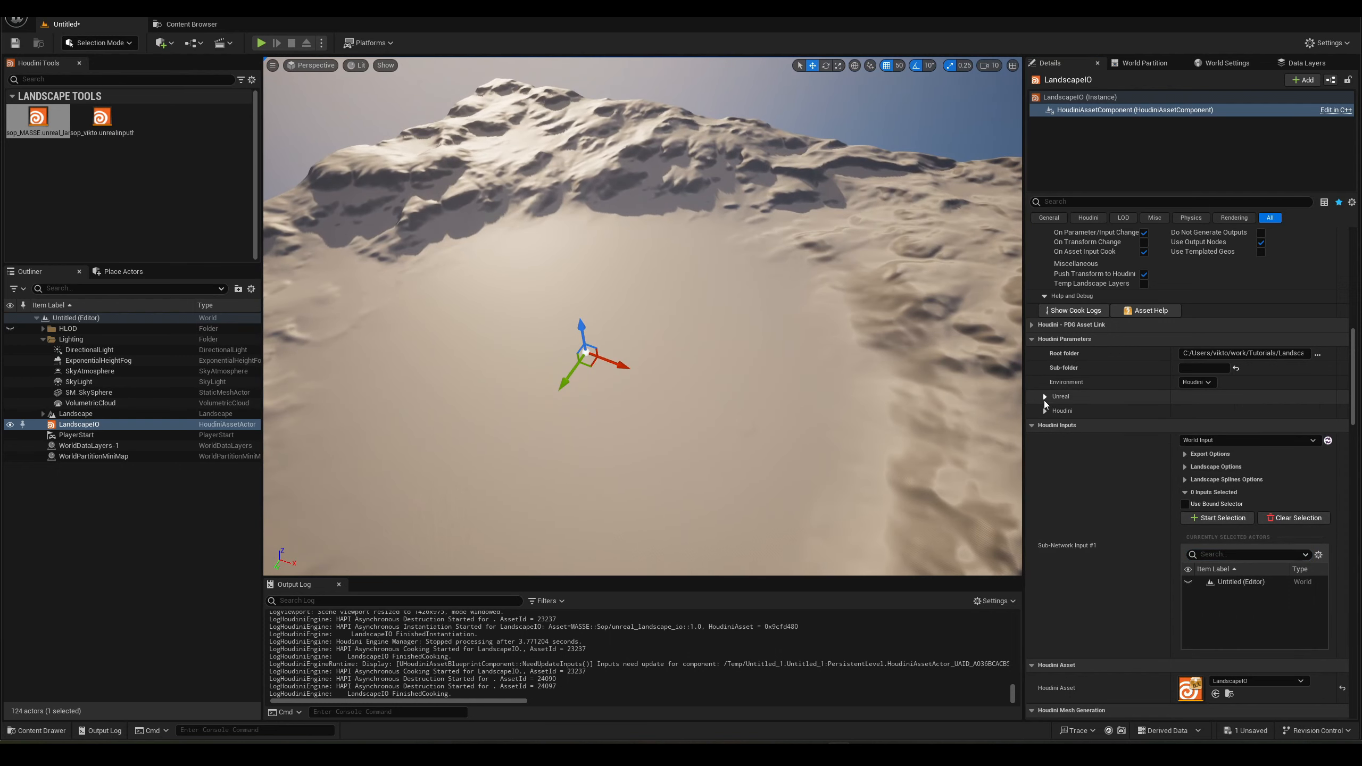
click(1198, 382)
click(1194, 408)
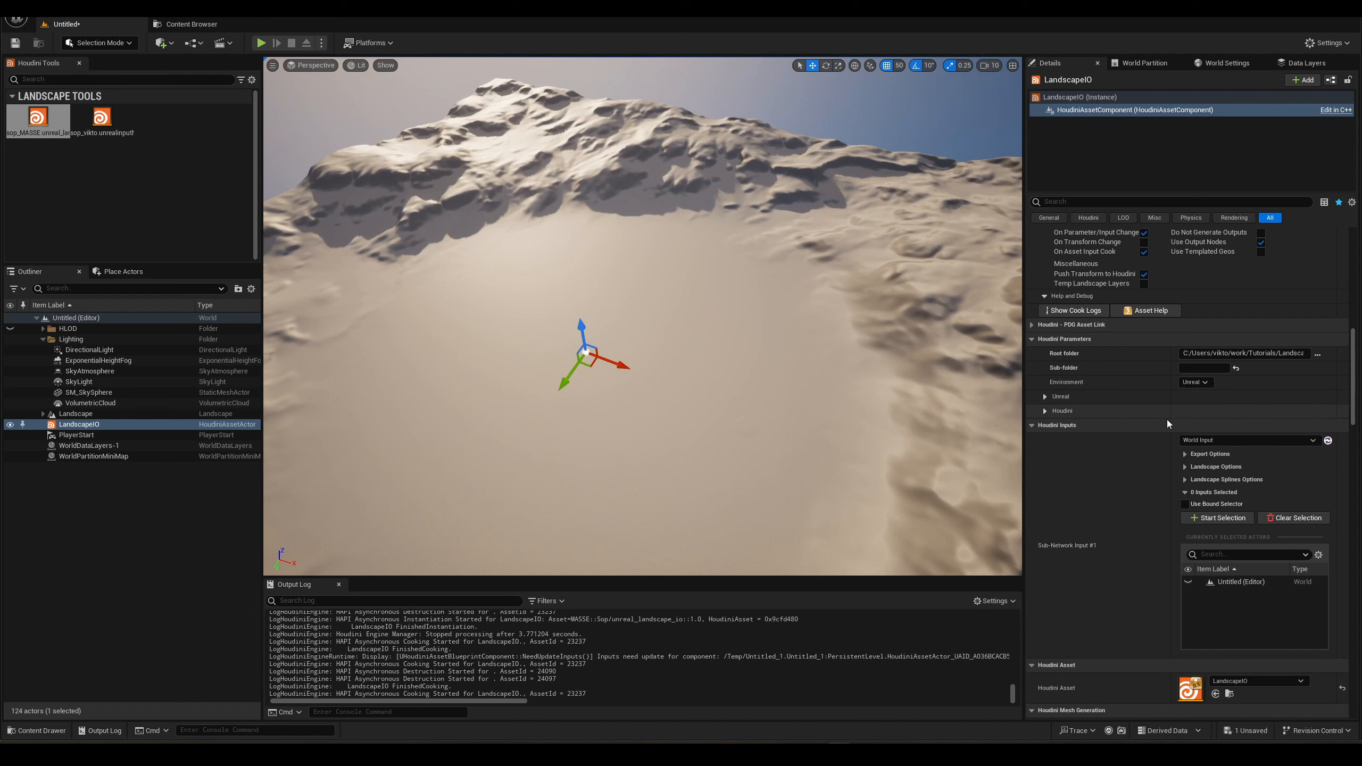
click(1044, 410)
click(1045, 411)
click(1045, 396)
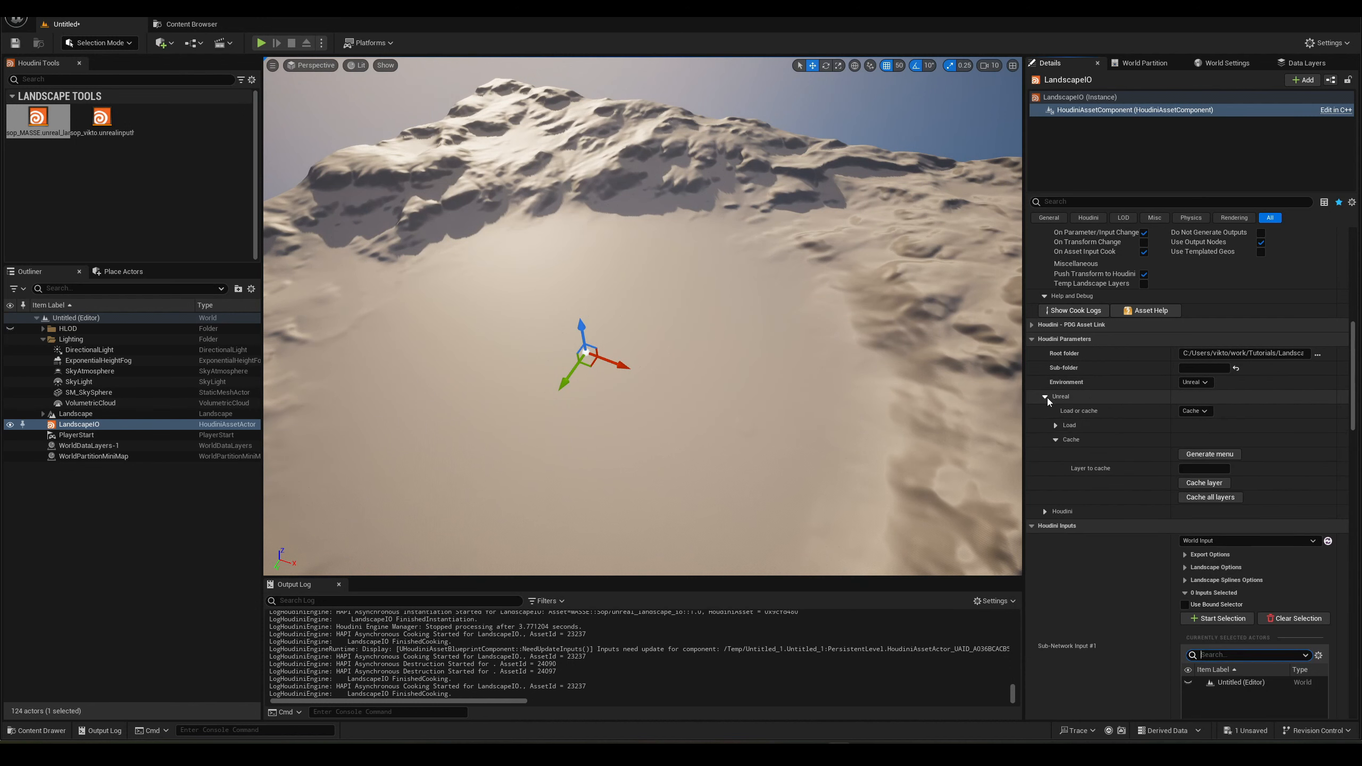
click(1191, 422)
click(1055, 440)
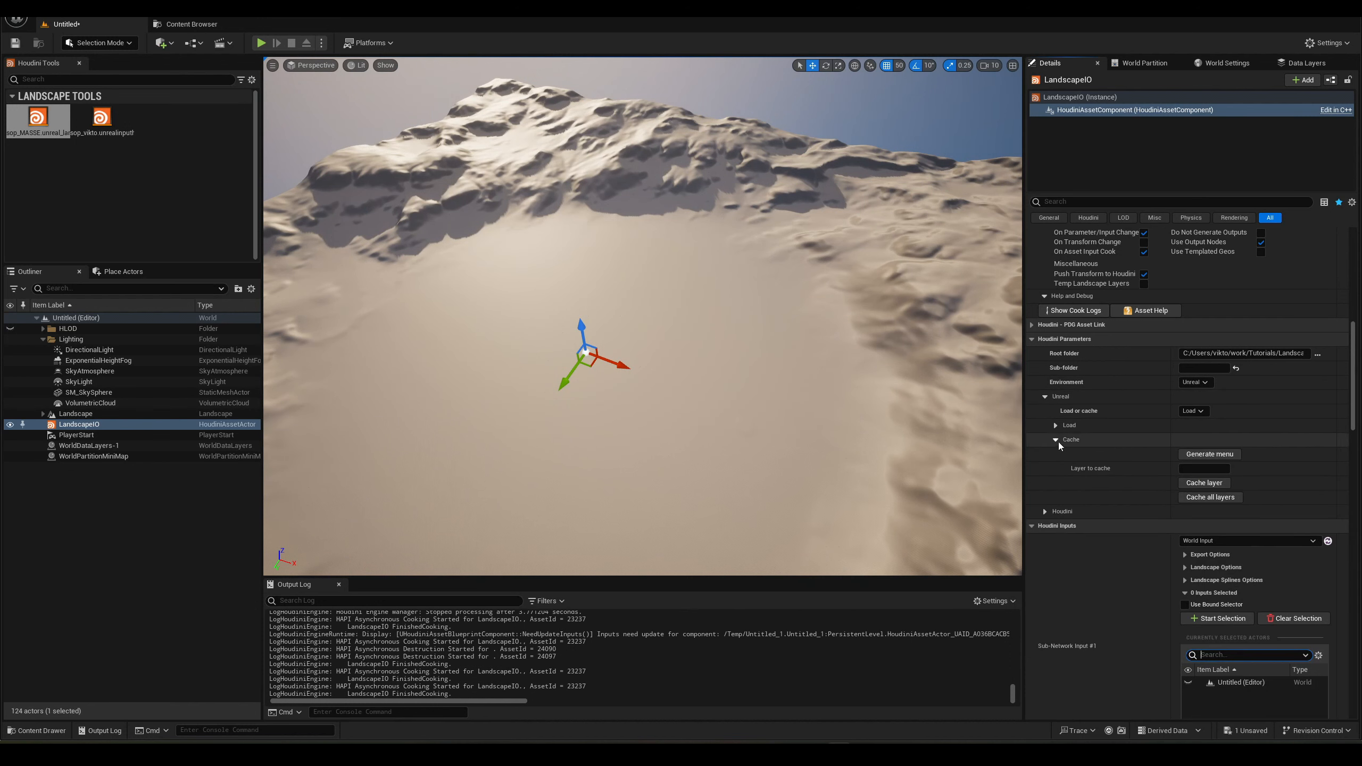
click(1055, 426)
Set the load operation to Update landscape and look through the layers offered for loading.
click(1222, 469)
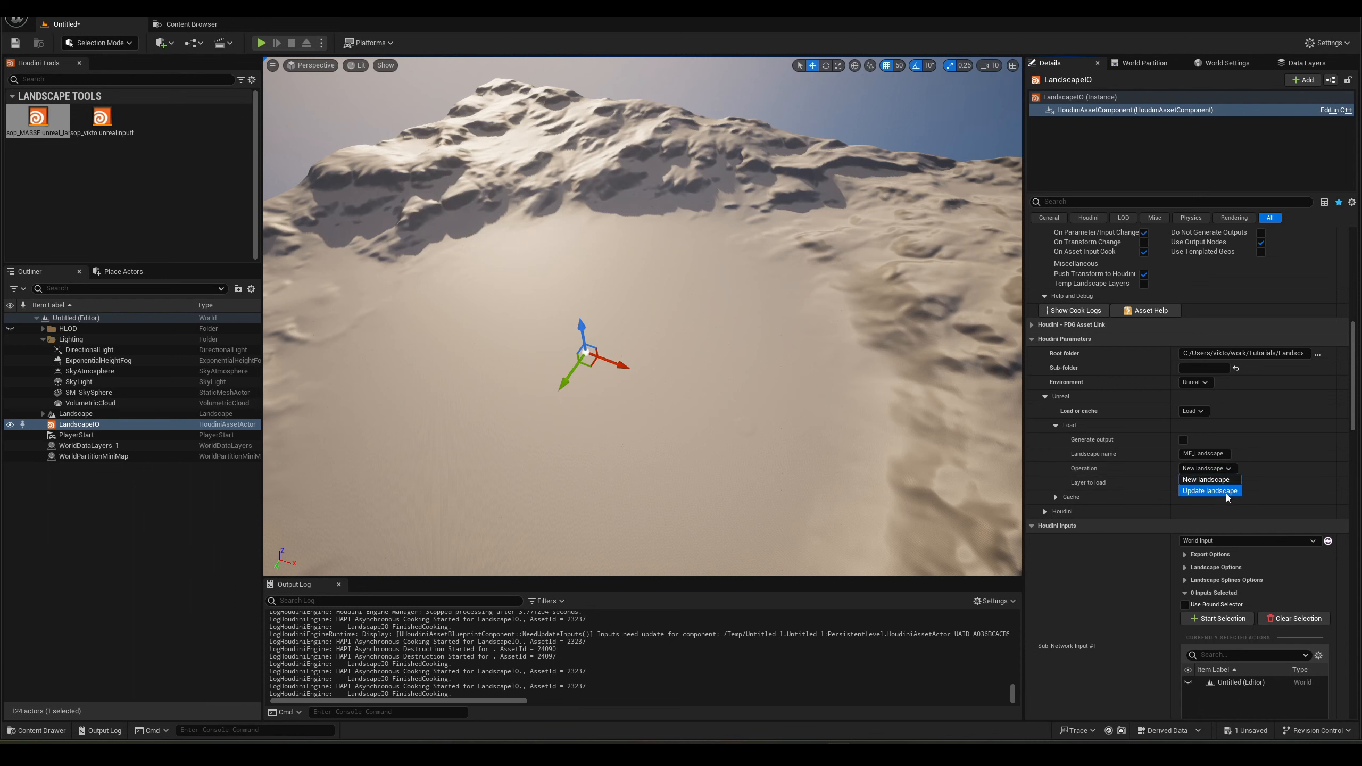
click(1210, 491)
click(1189, 484)
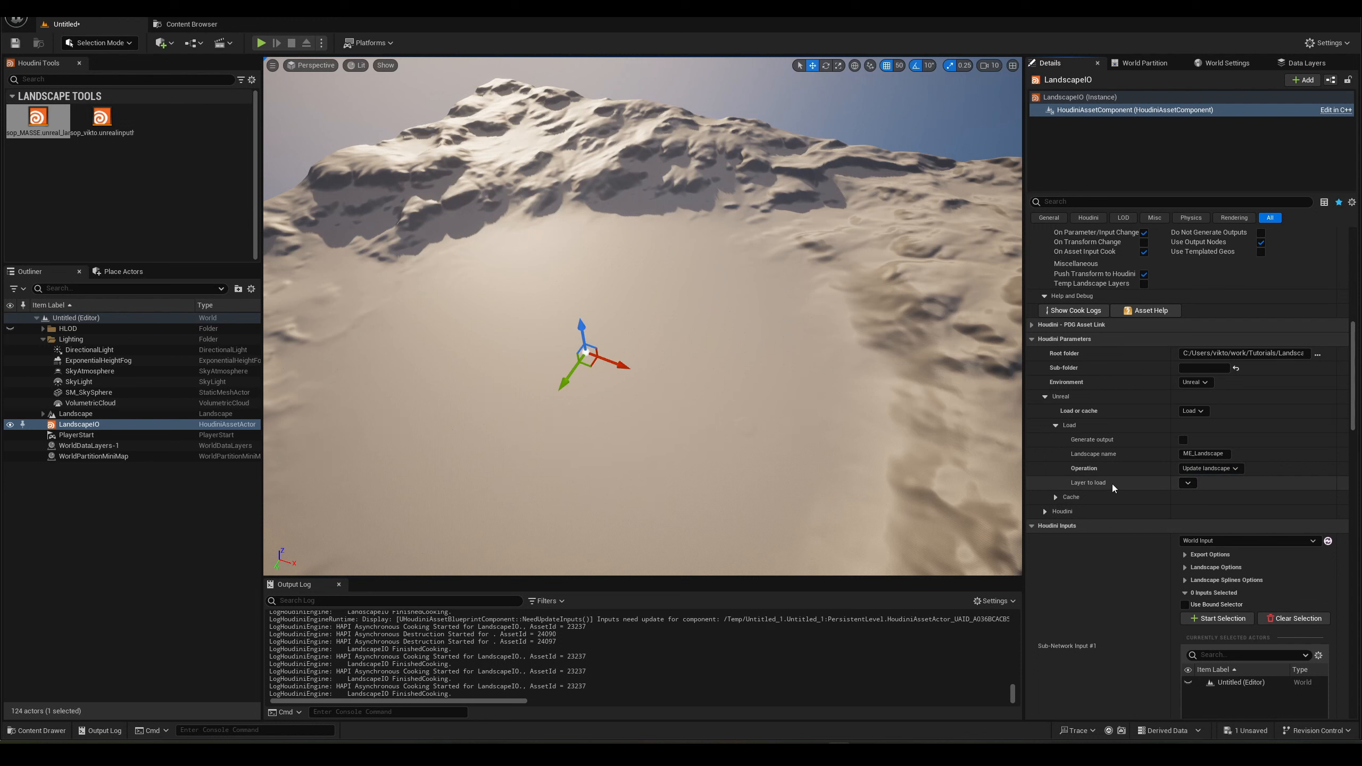
click(1194, 485)
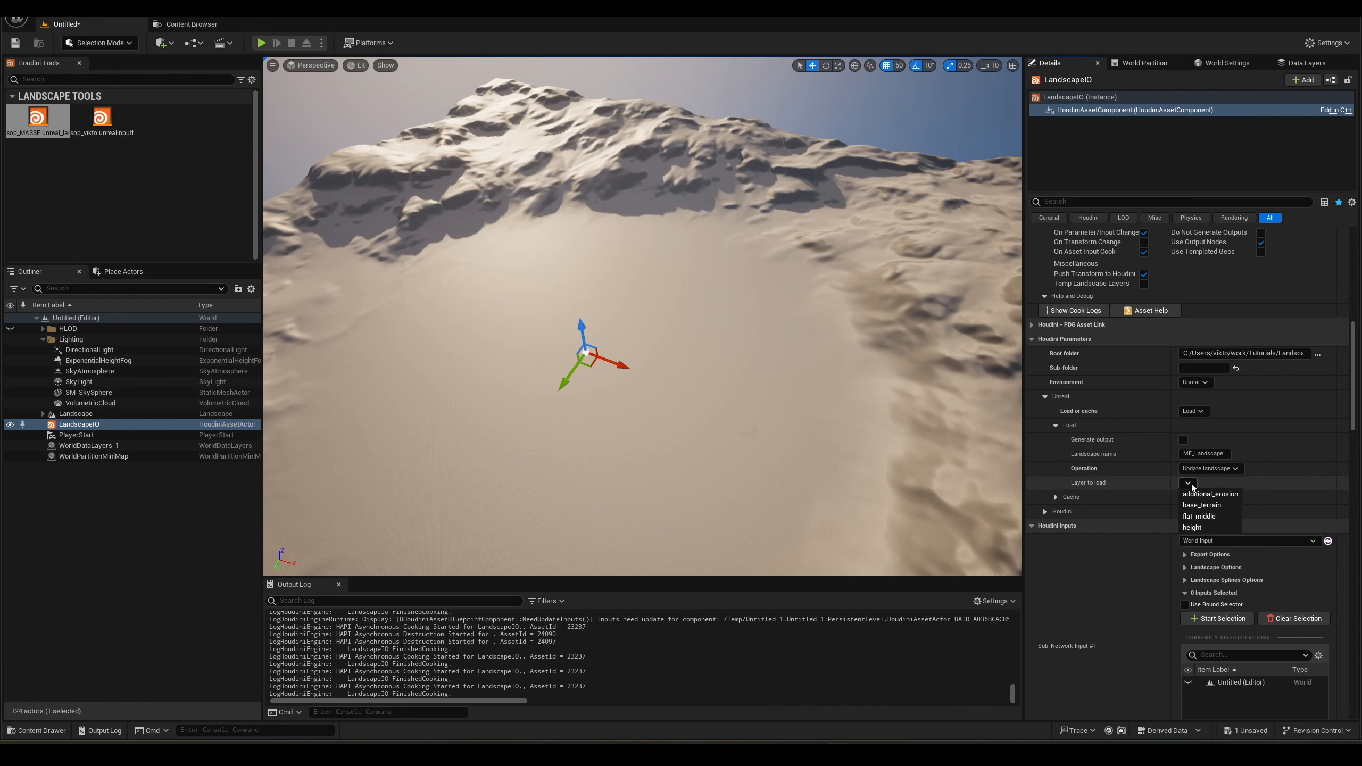
click(1155, 474)
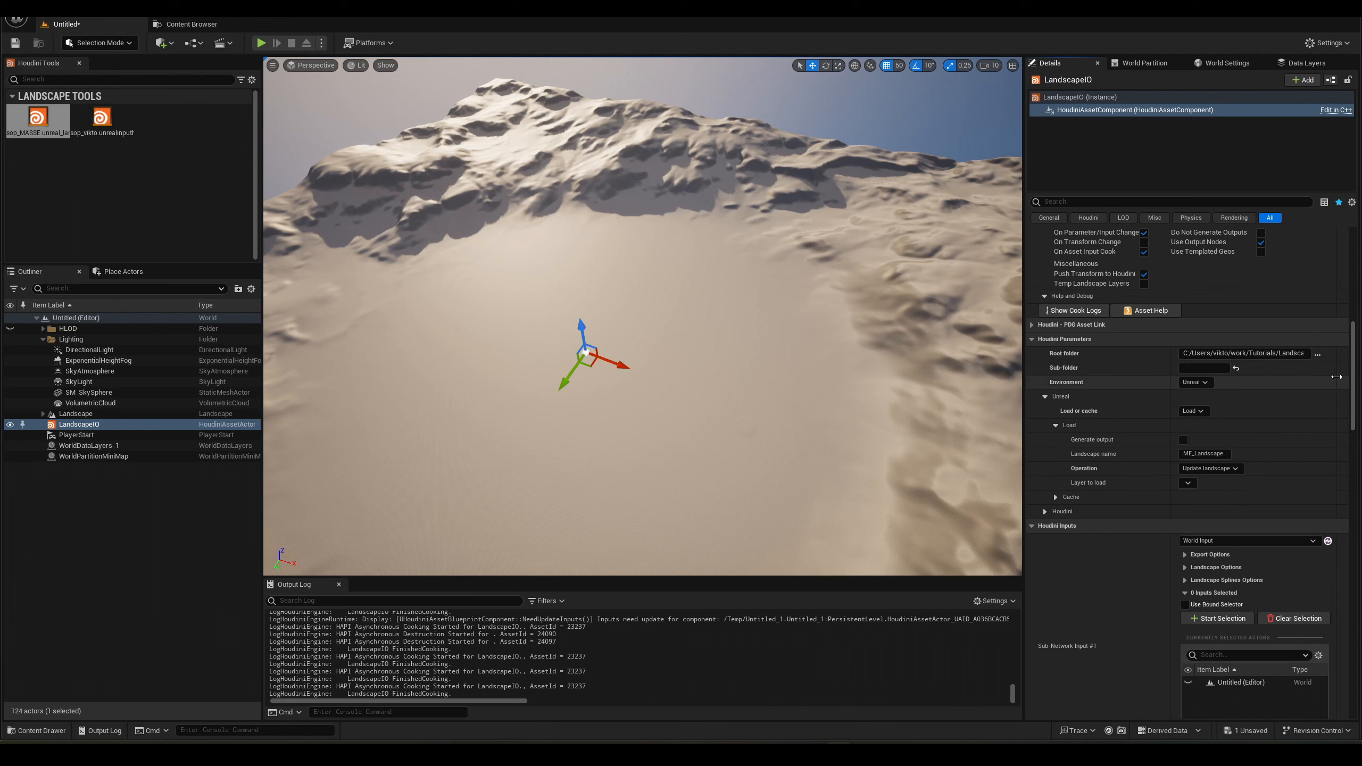
click(1188, 483)
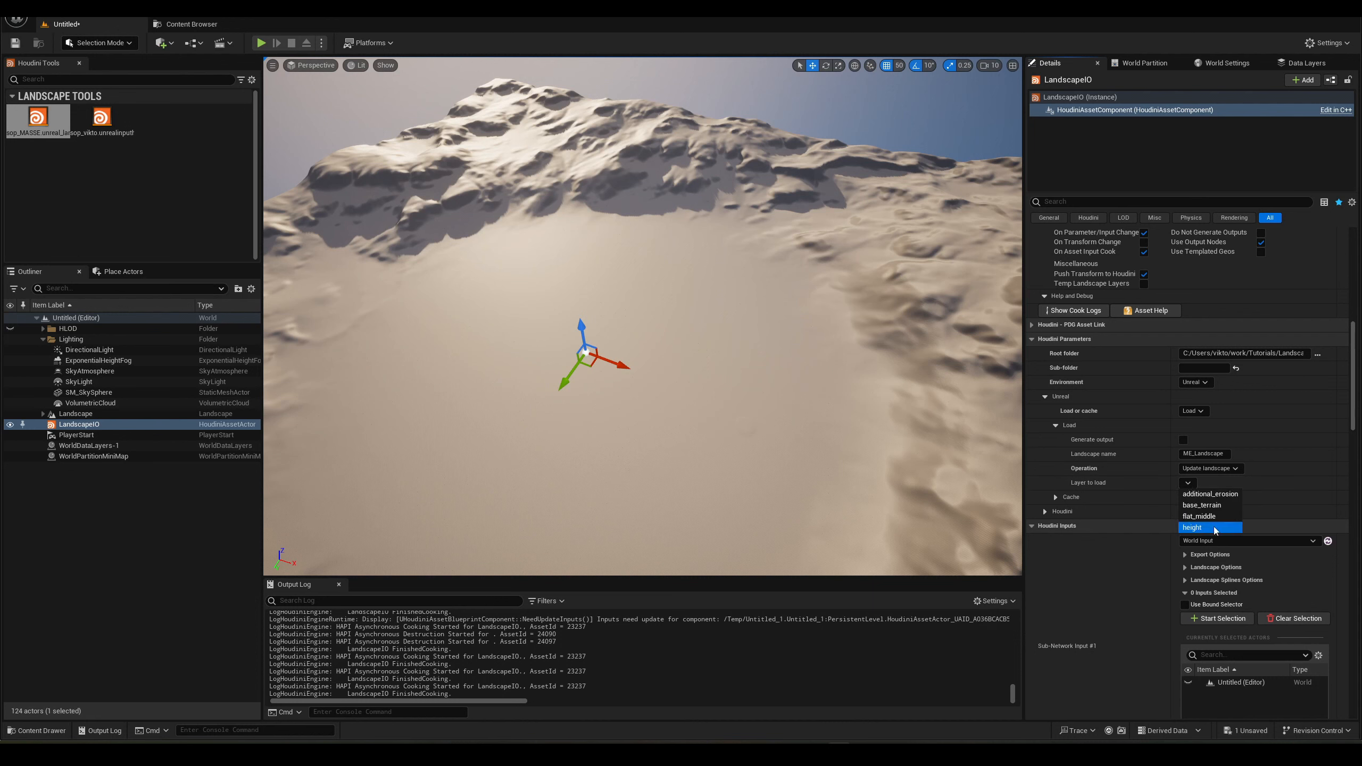
click(1188, 485)
click(1189, 487)
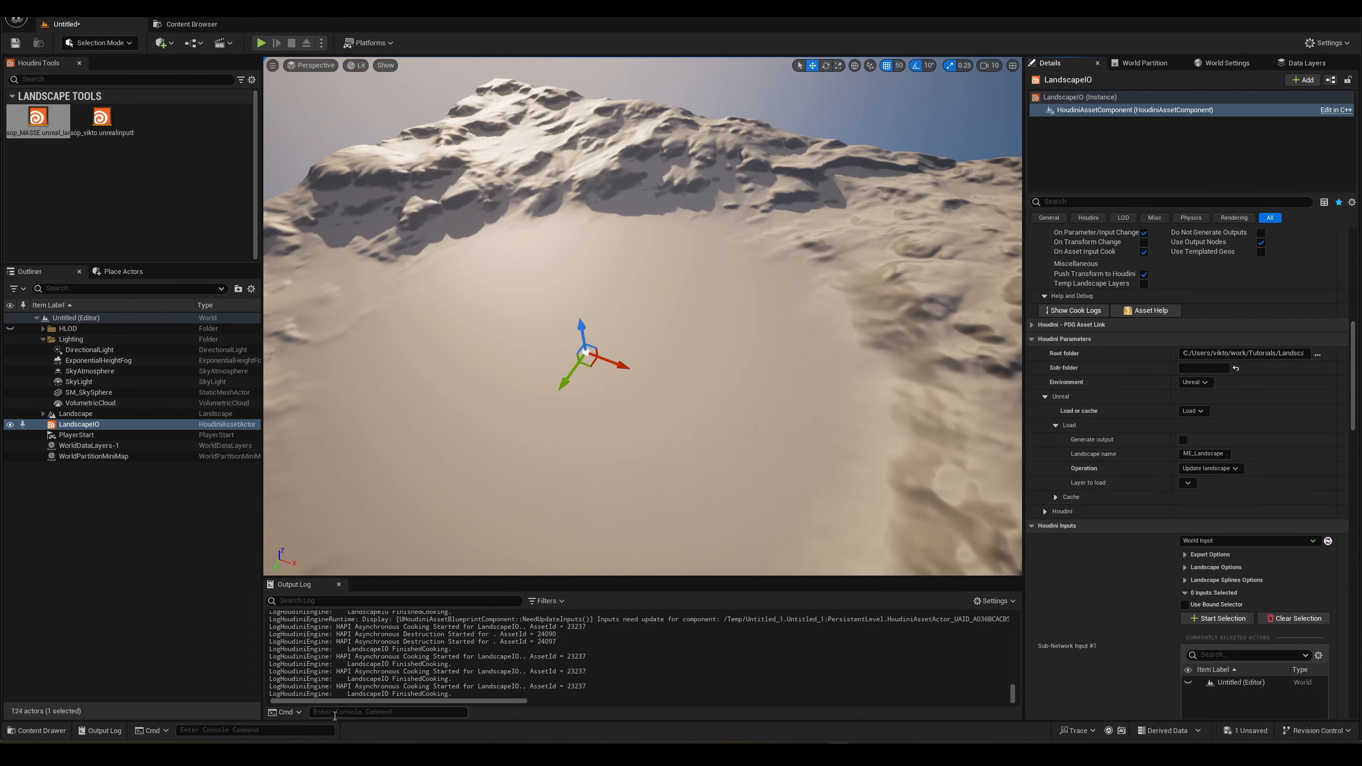
Compare the cached files in the Landscapes folder with the layer and operation choices in LandscapeIO's load settings.
click(700, 754)
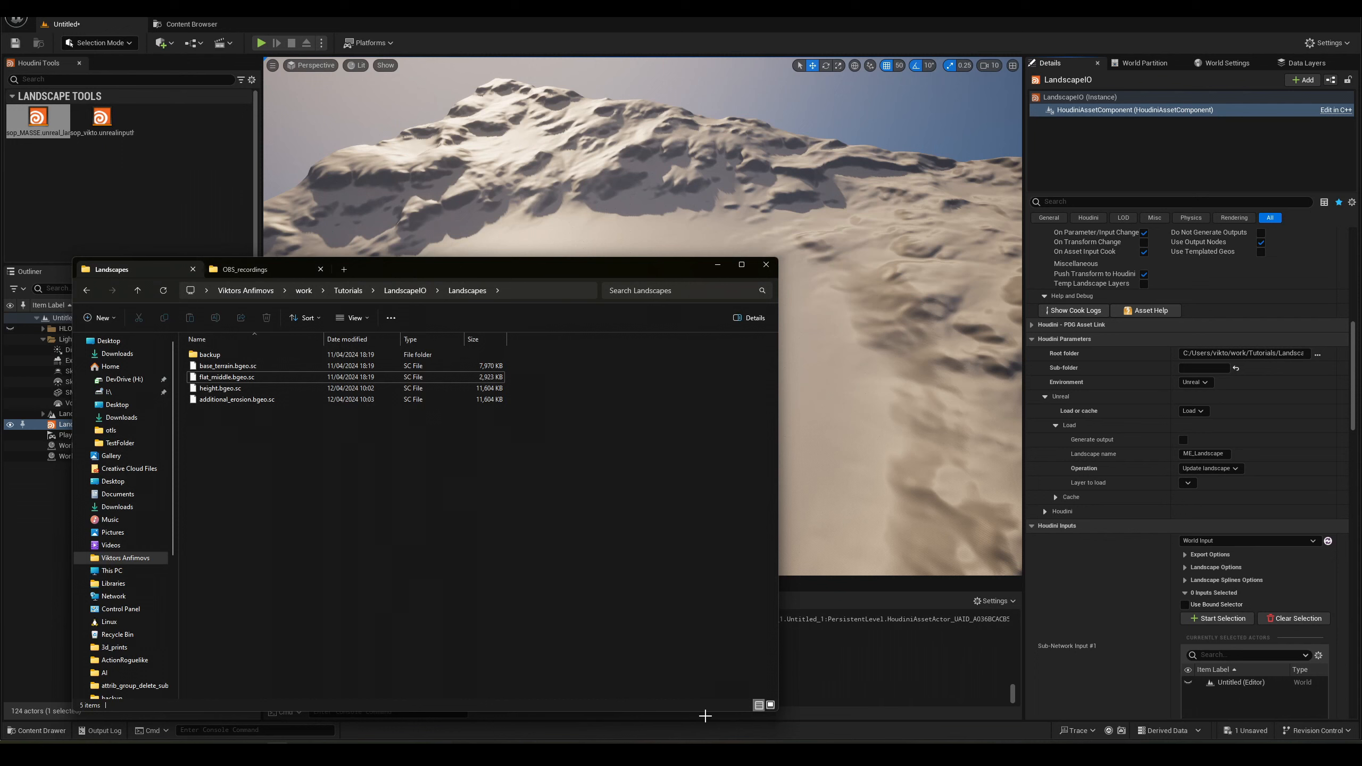
click(717, 265)
scroll(1177, 423, up, 6)
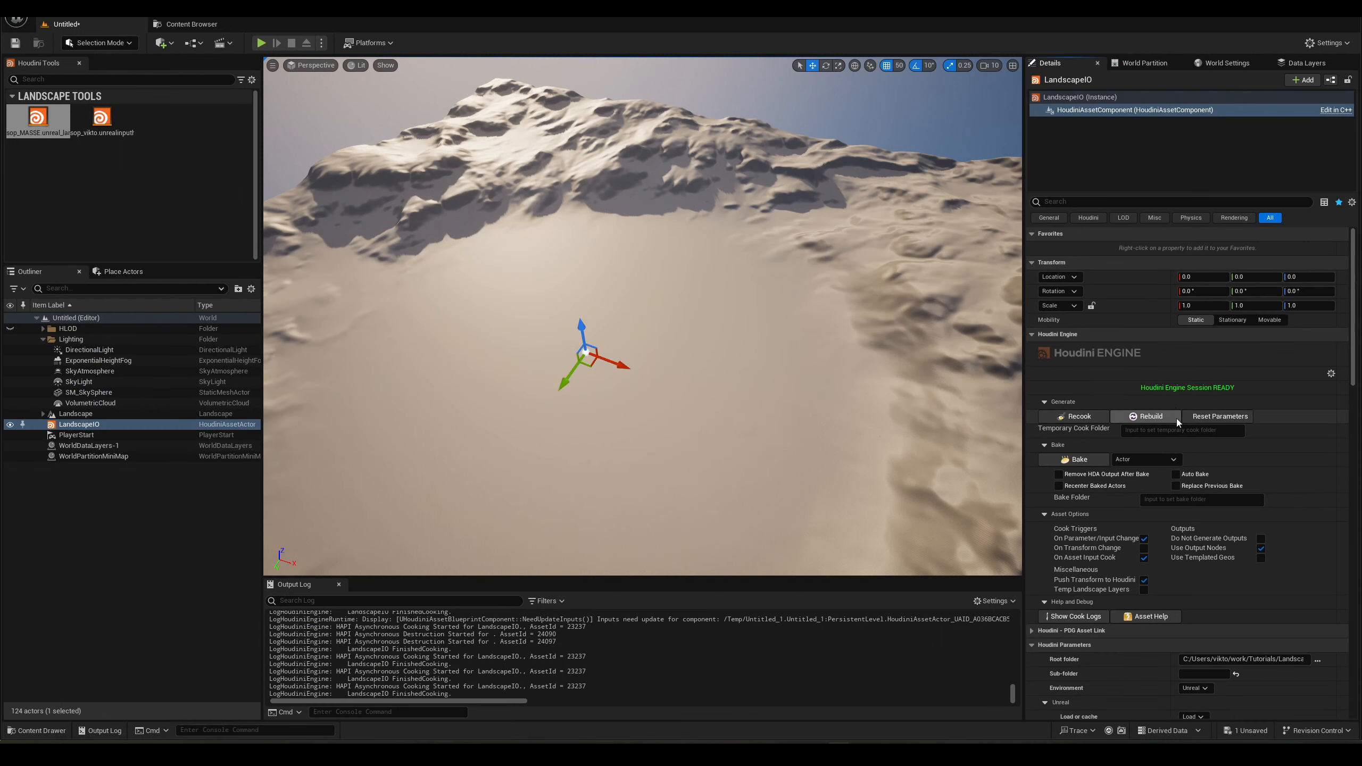
scroll(1353, 432, down, 5)
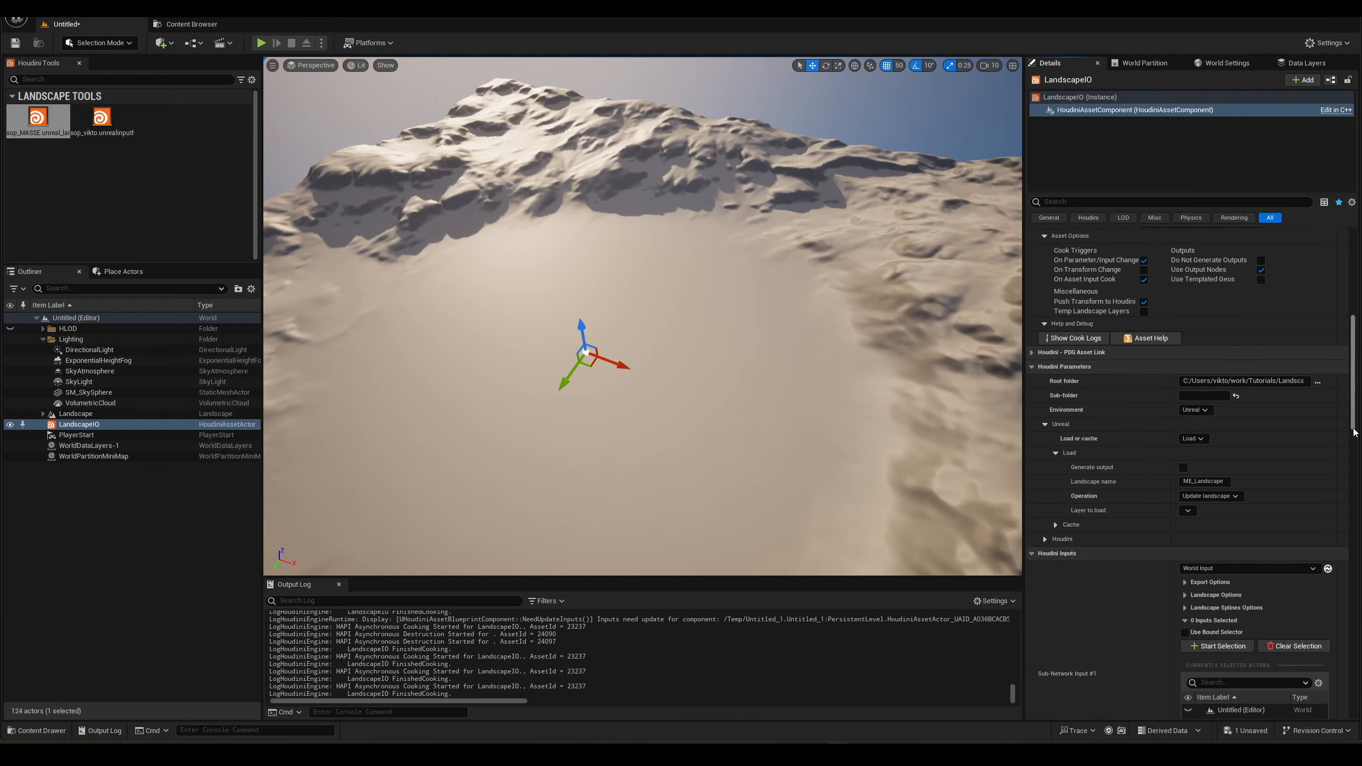
drag(1354, 432, 1355, 450)
scroll(1261, 231, up, 3)
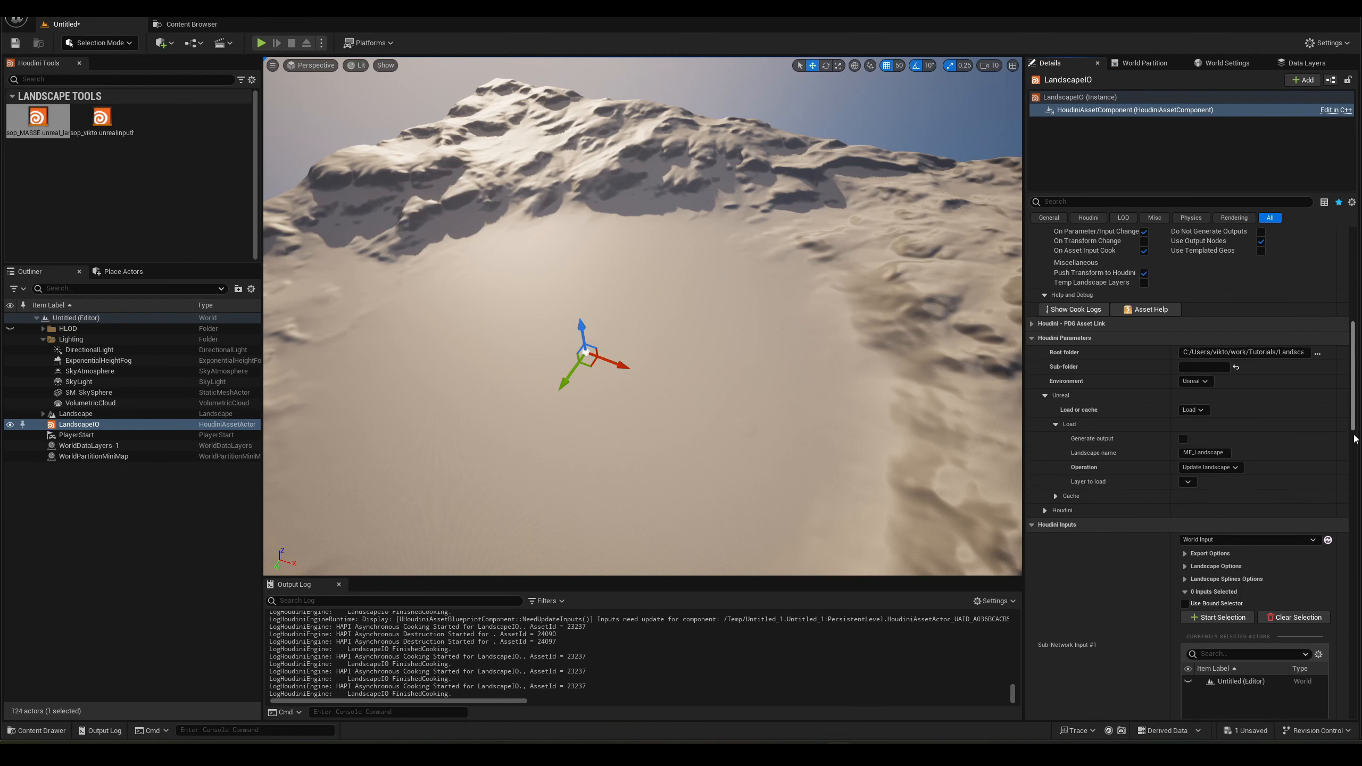
click(1196, 496)
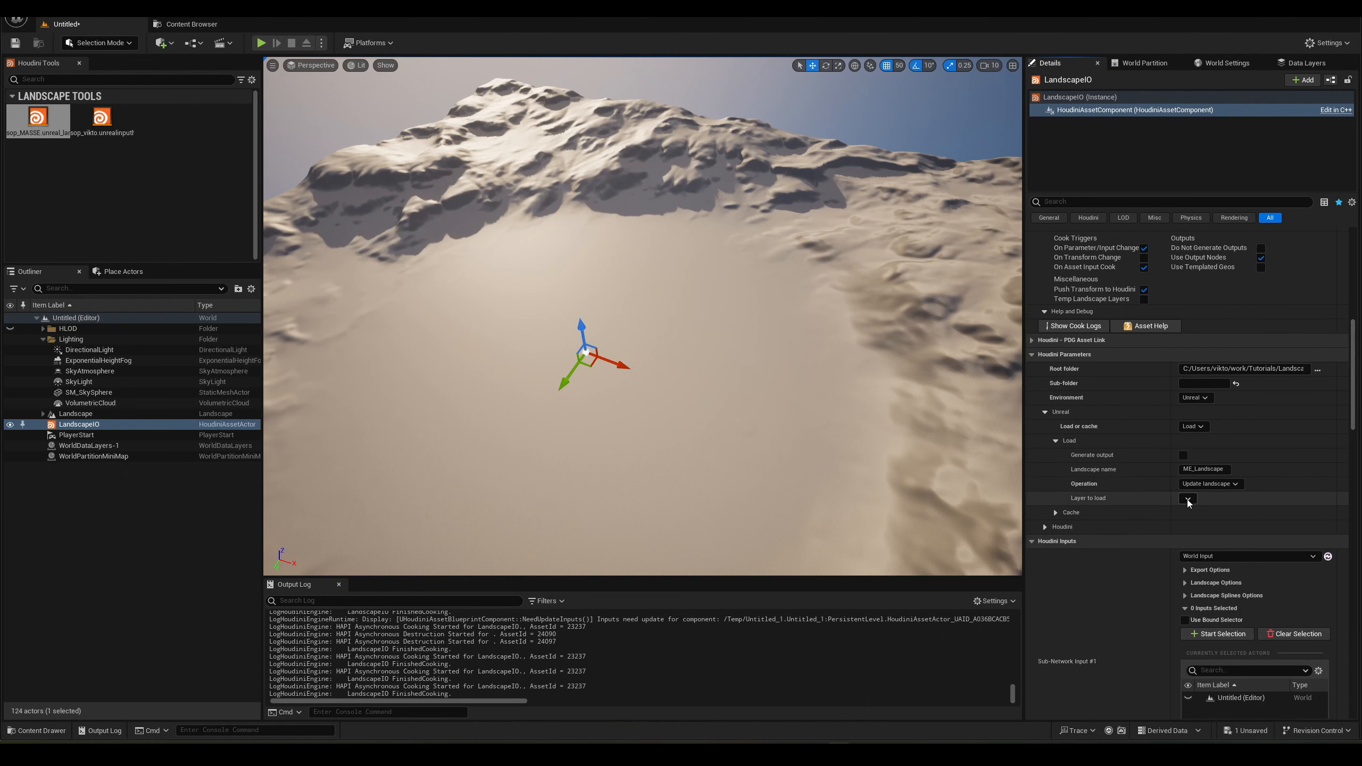
click(1187, 500)
click(1187, 500)
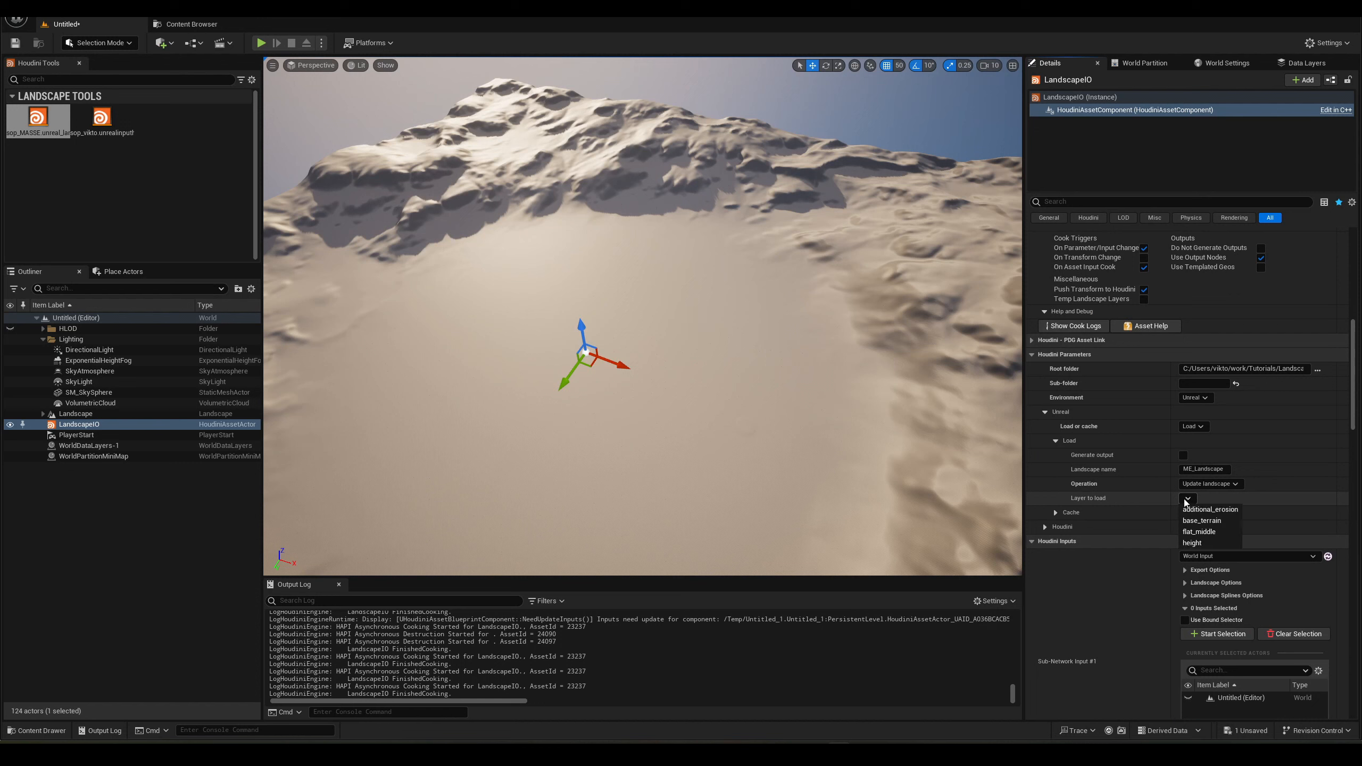
click(1187, 499)
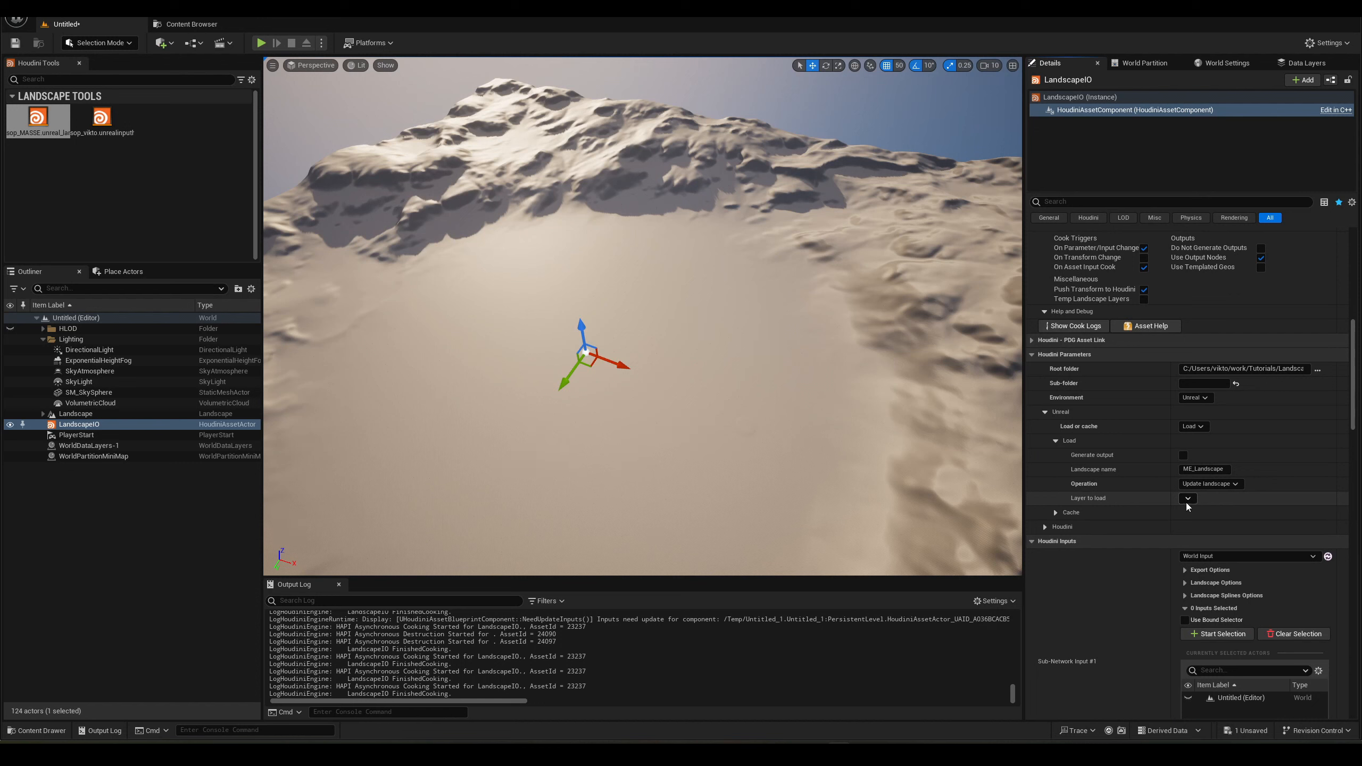
right_drag(880, 424, 994, 472)
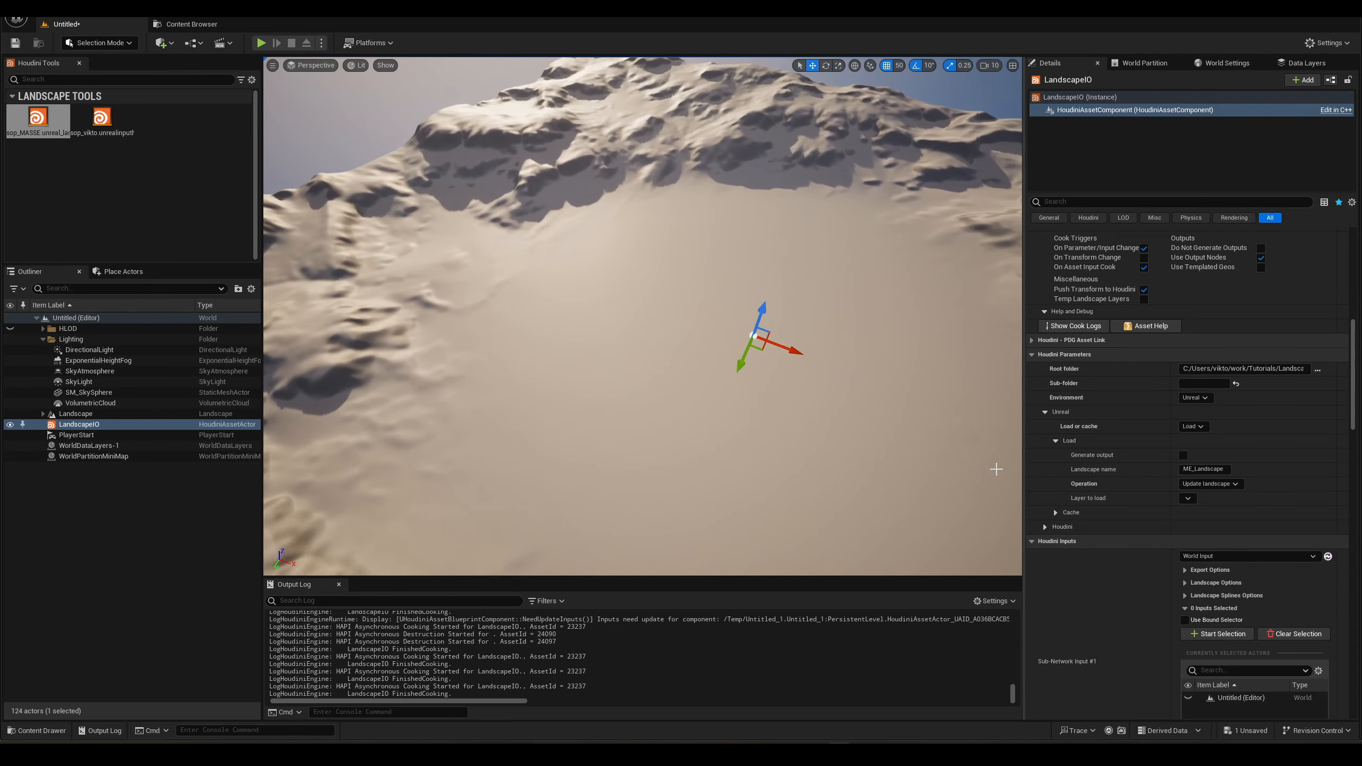
click(1214, 487)
click(1211, 507)
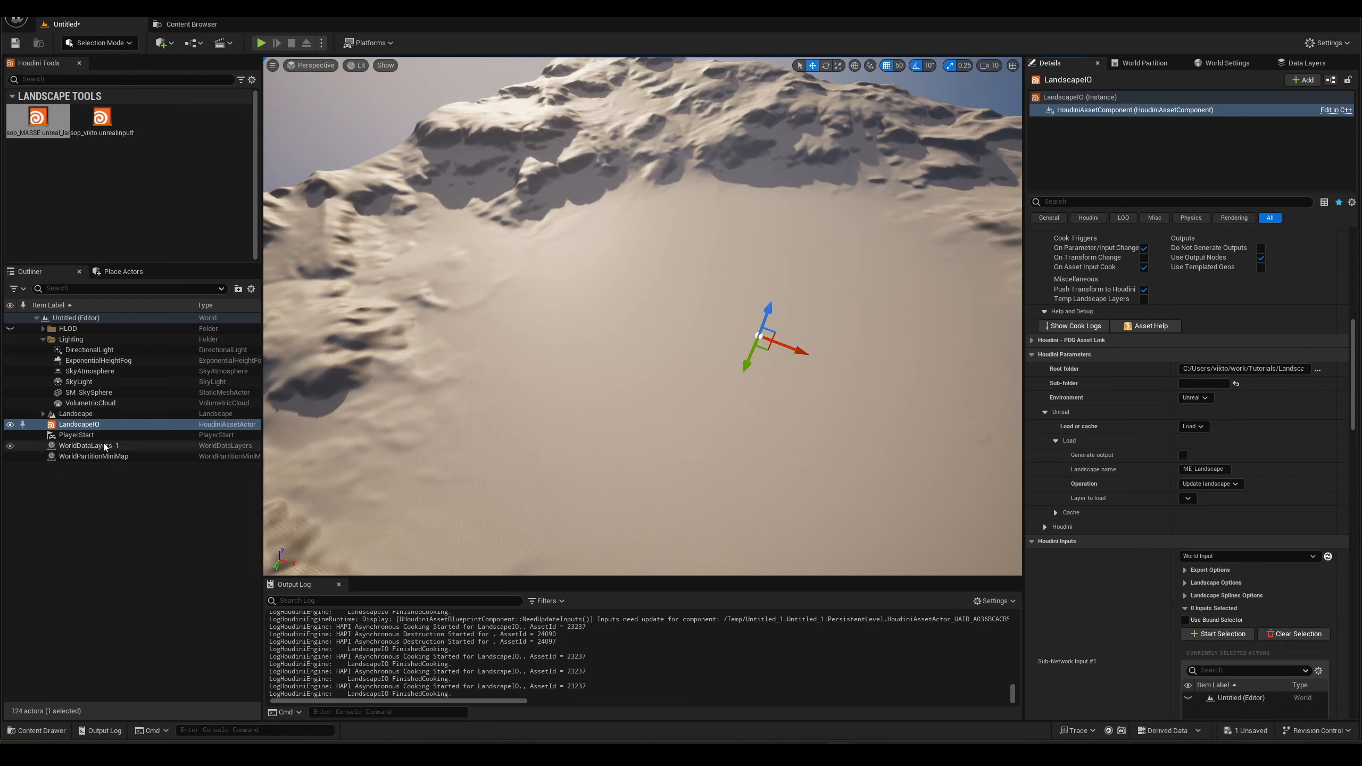
Inspect the level's Landscape actor and its streaming proxies to identify the landscape's name.
click(74, 415)
click(43, 414)
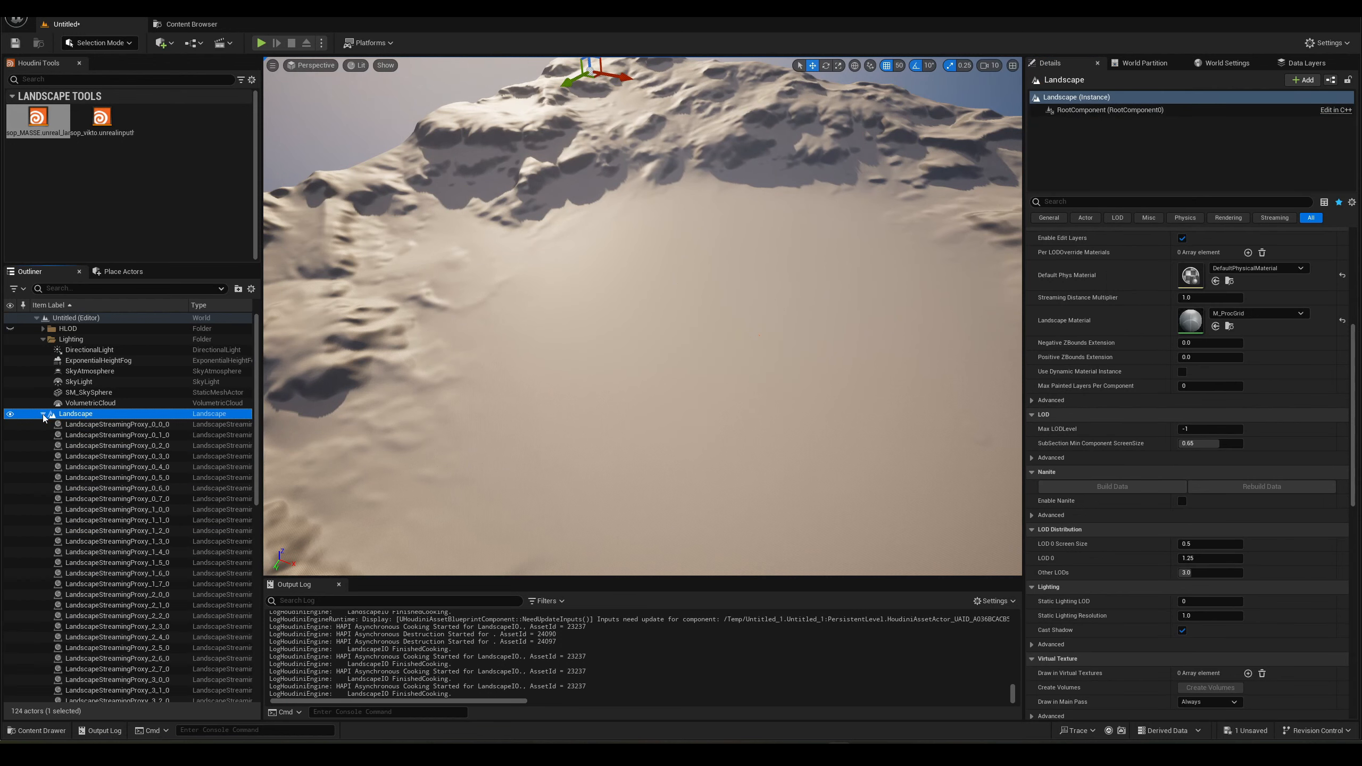
click(44, 414)
click(92, 433)
click(74, 414)
click(43, 414)
click(80, 436)
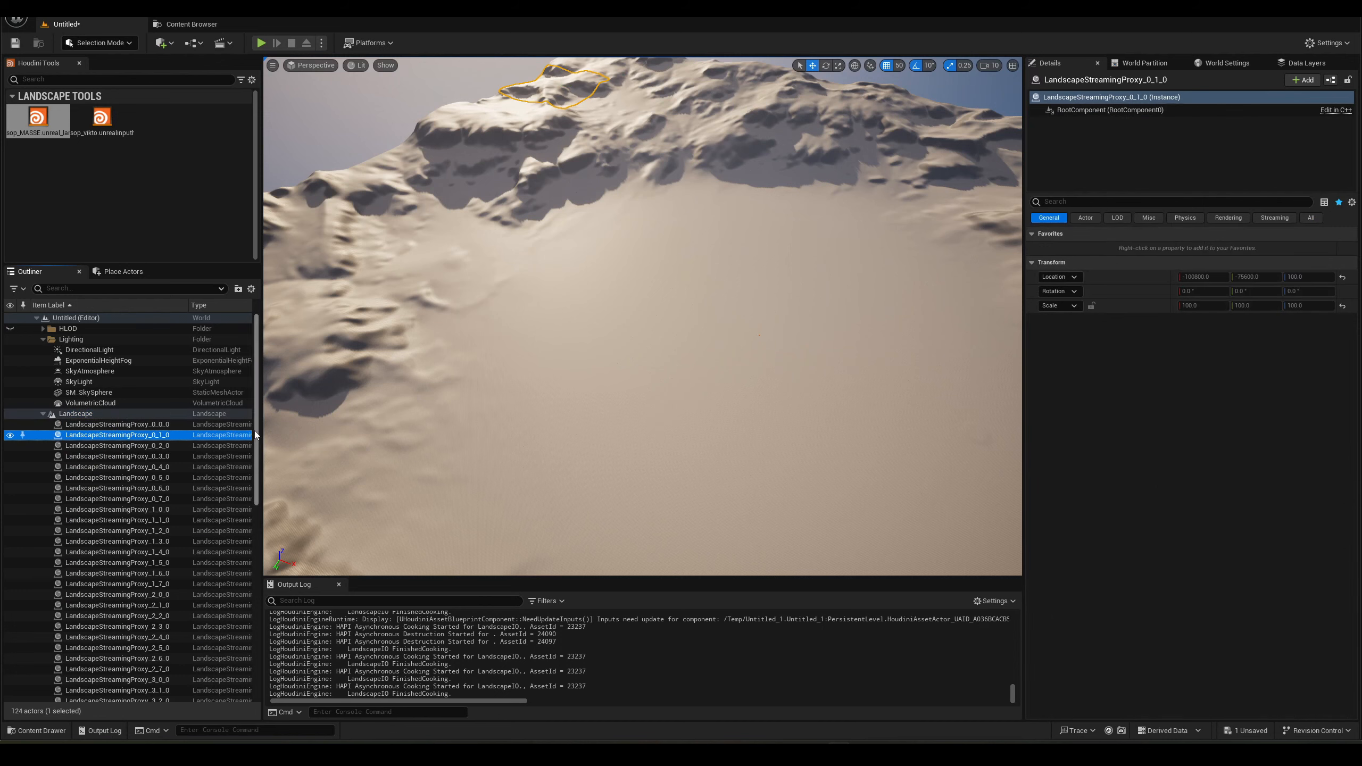
scroll(160, 483, down, 5)
scroll(160, 456, up, 5)
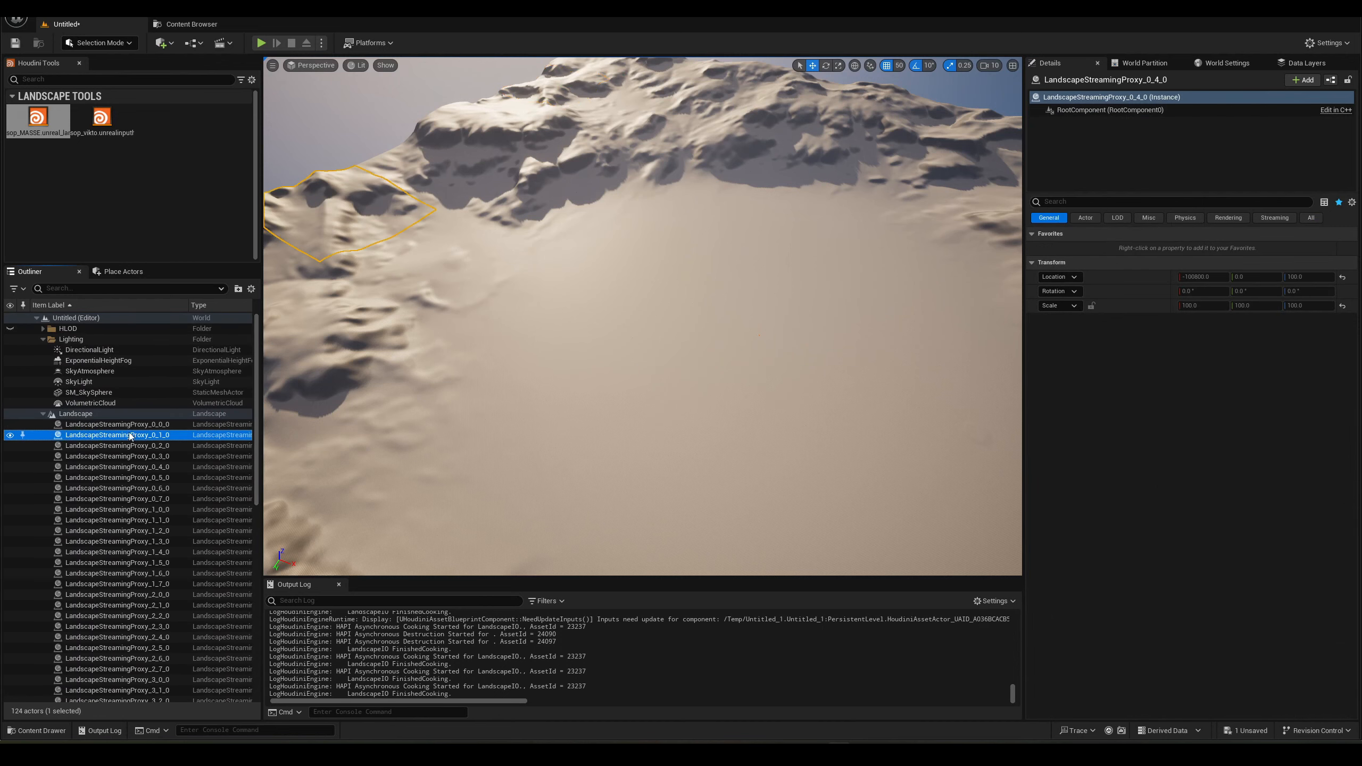
click(86, 424)
click(43, 413)
Reselect LandscapeIO's HoudiniAssetComponent and set the landscape name for loading to Landscape.
click(53, 425)
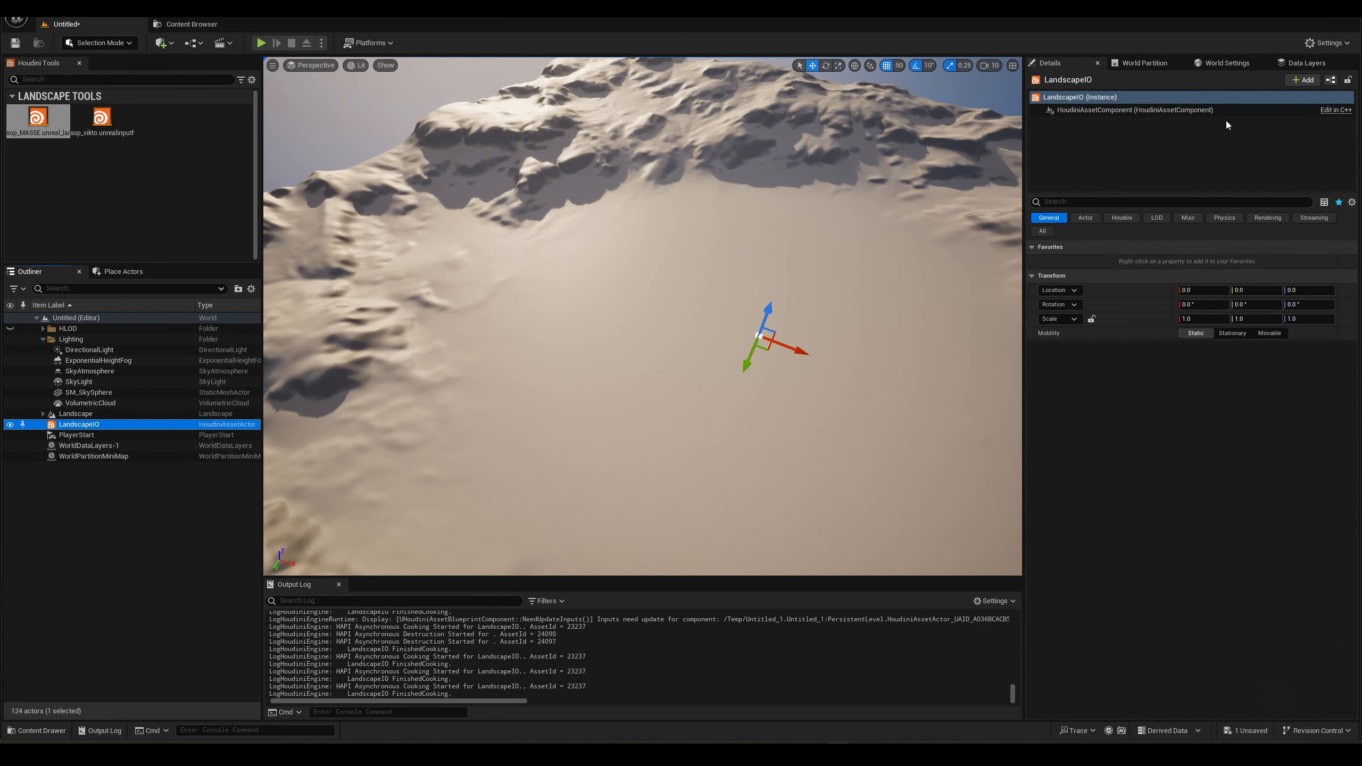
key(f)
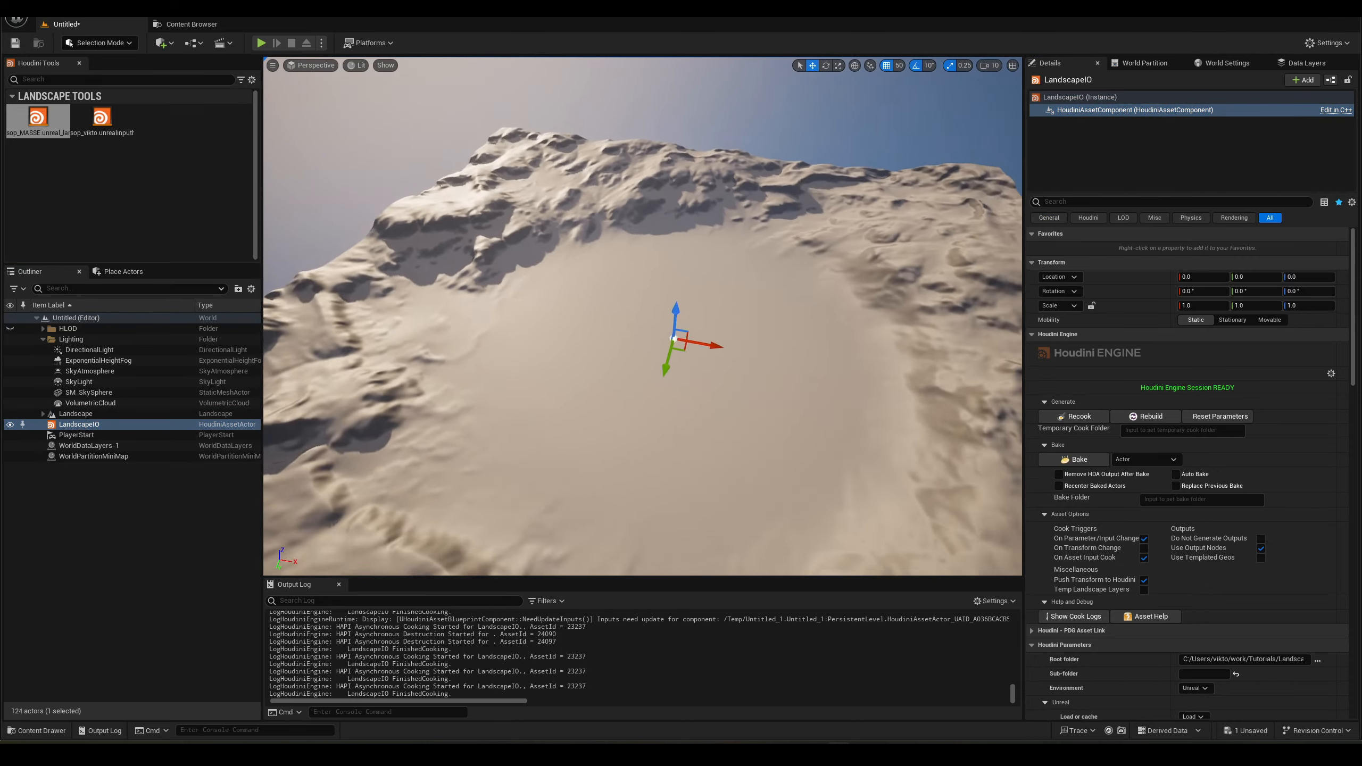
scroll(1358, 443, down, 8)
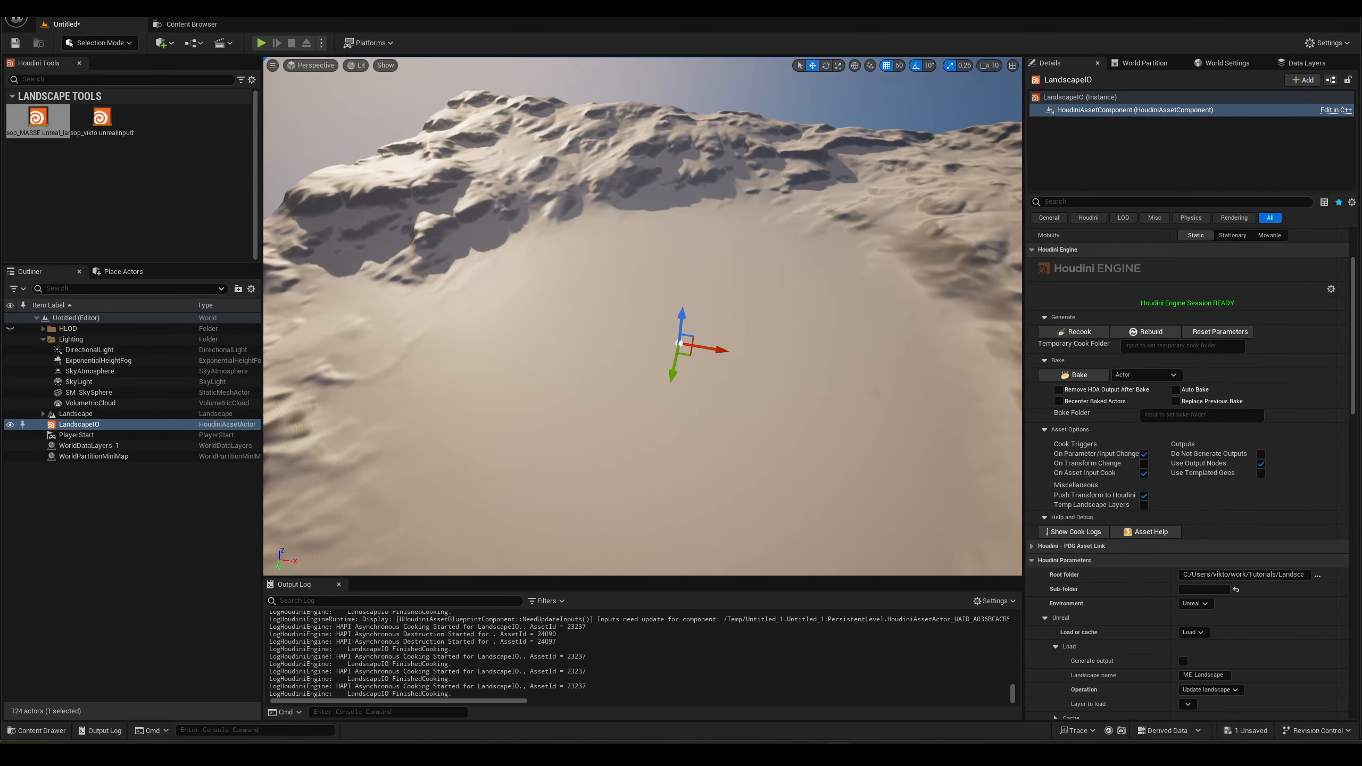
scroll(1123, 379, up, 2)
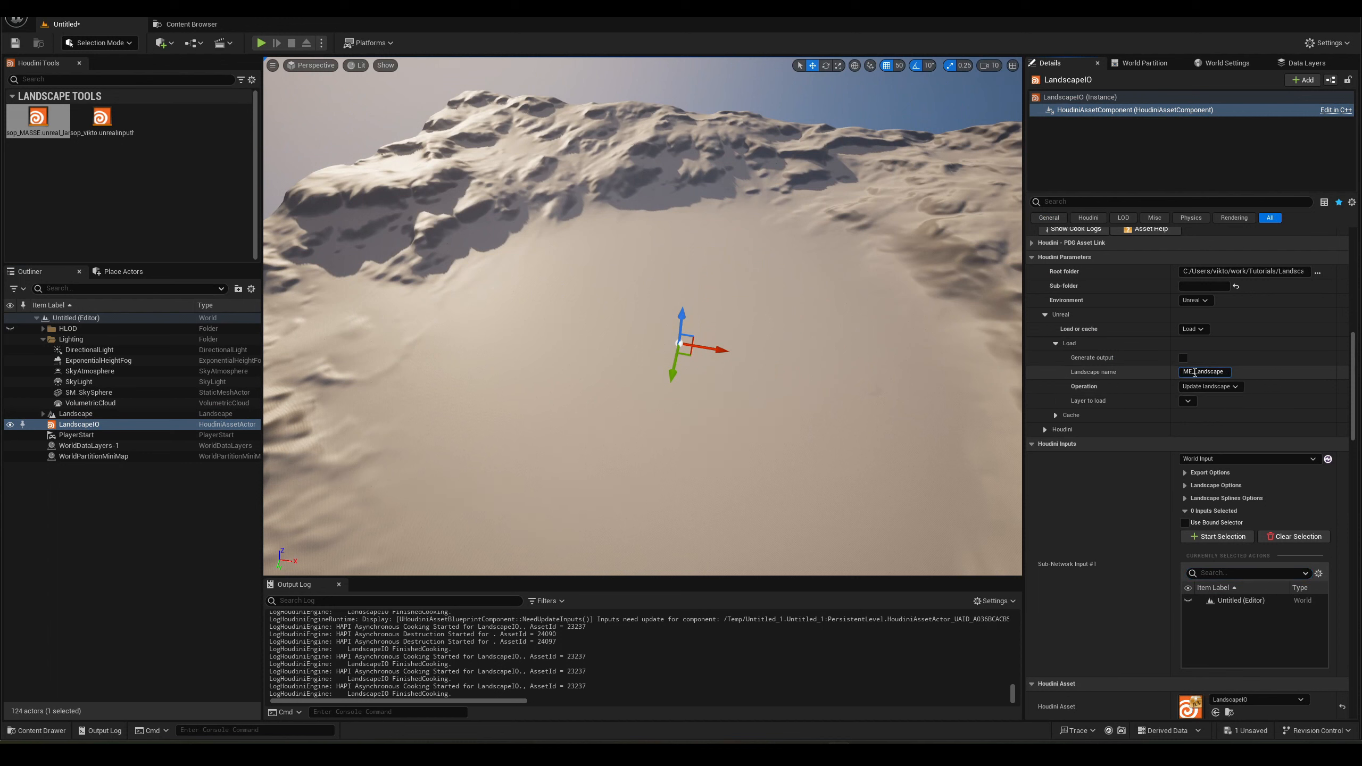
drag(1195, 372, 1158, 389)
click(1235, 387)
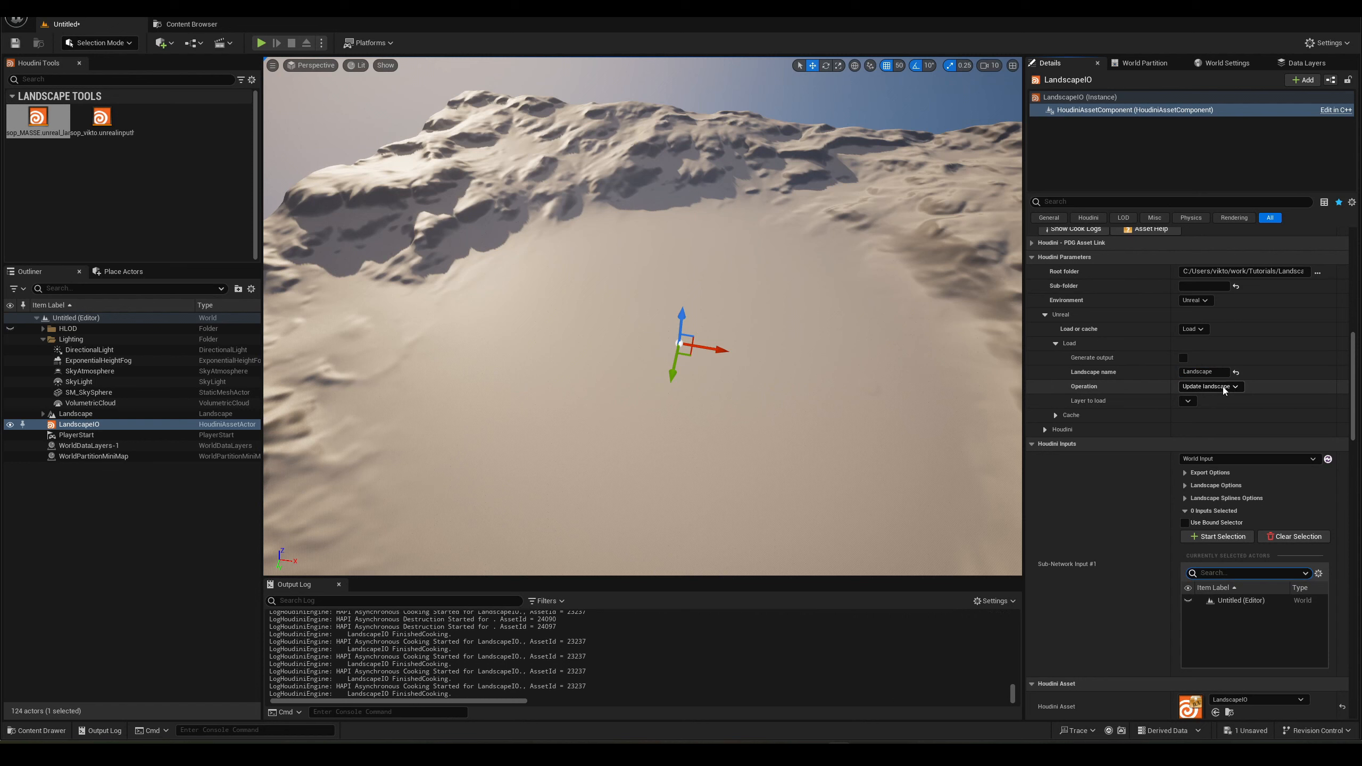
Choose additional_erosion as LandscapeIO's layer to load.
scroll(1225, 404, up, 1)
click(1210, 425)
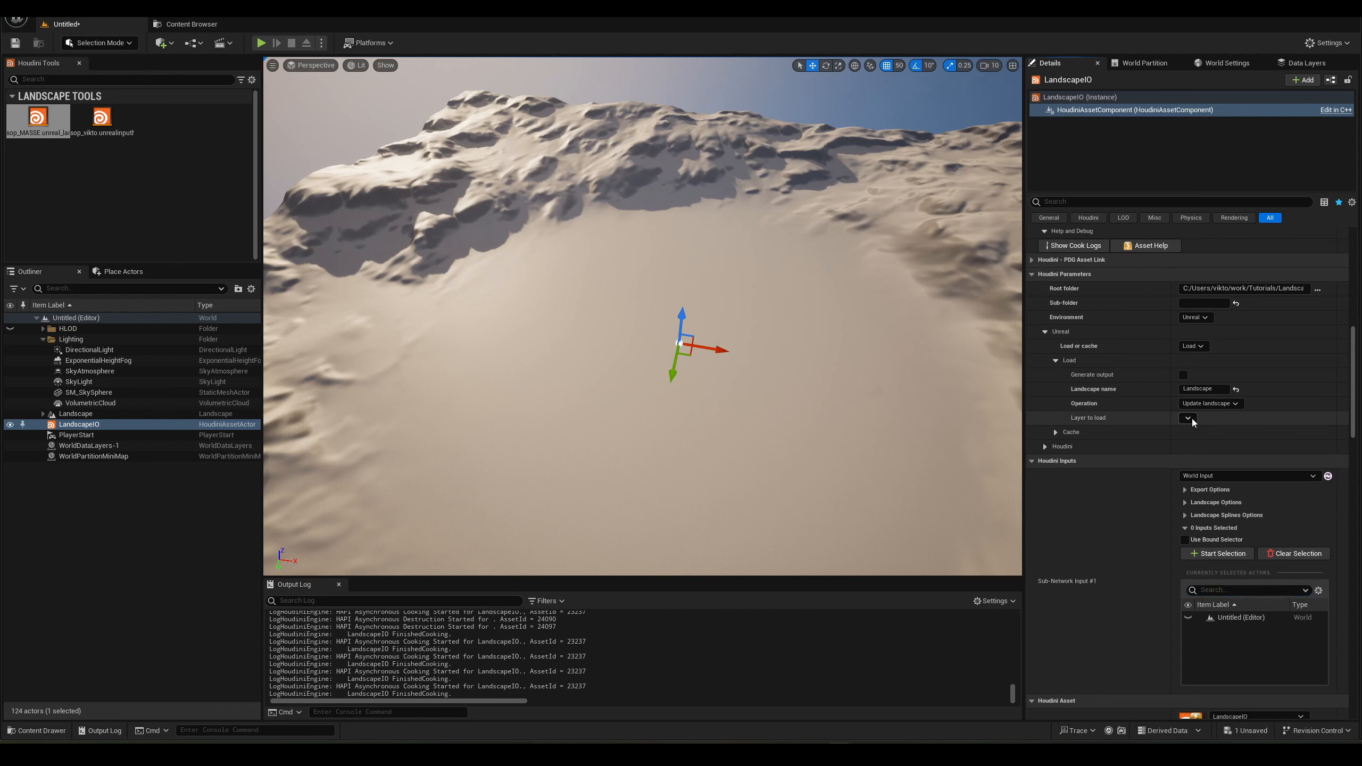
click(1188, 418)
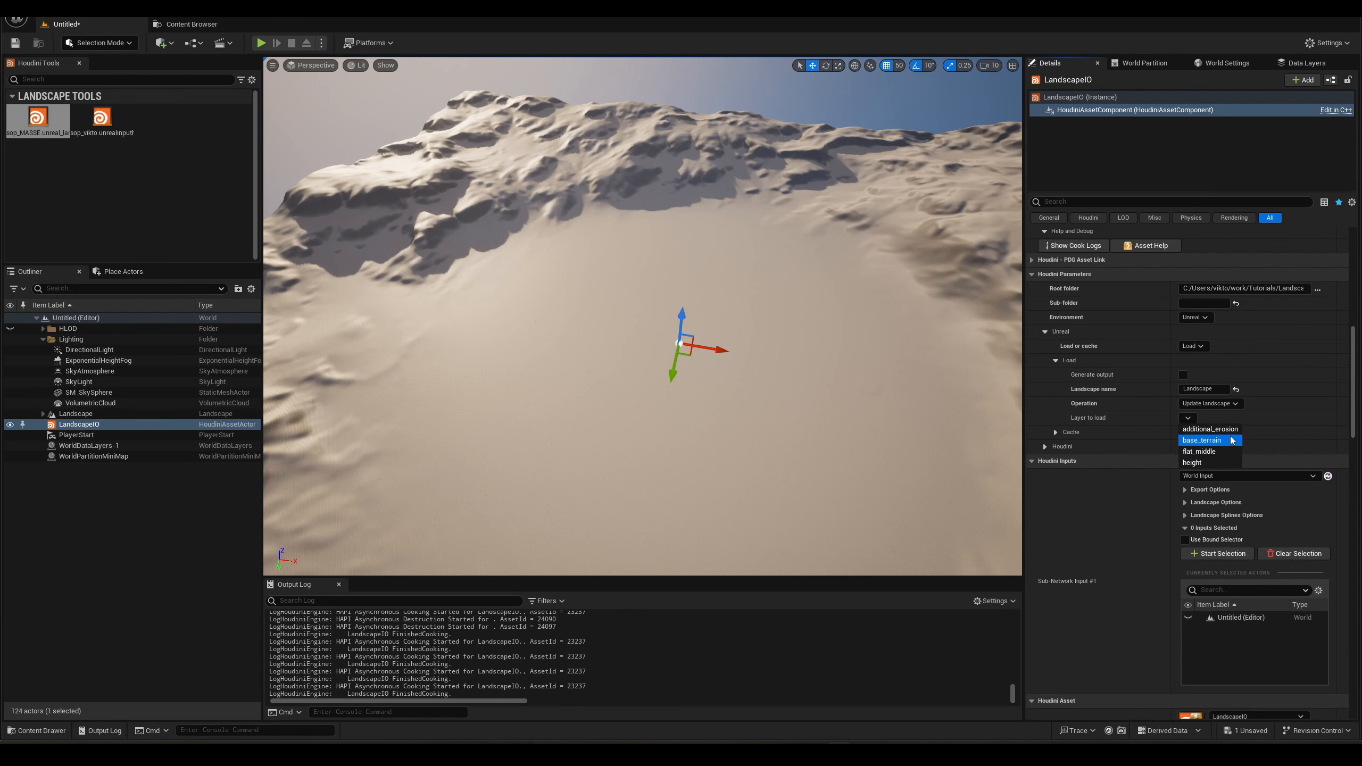
click(1222, 431)
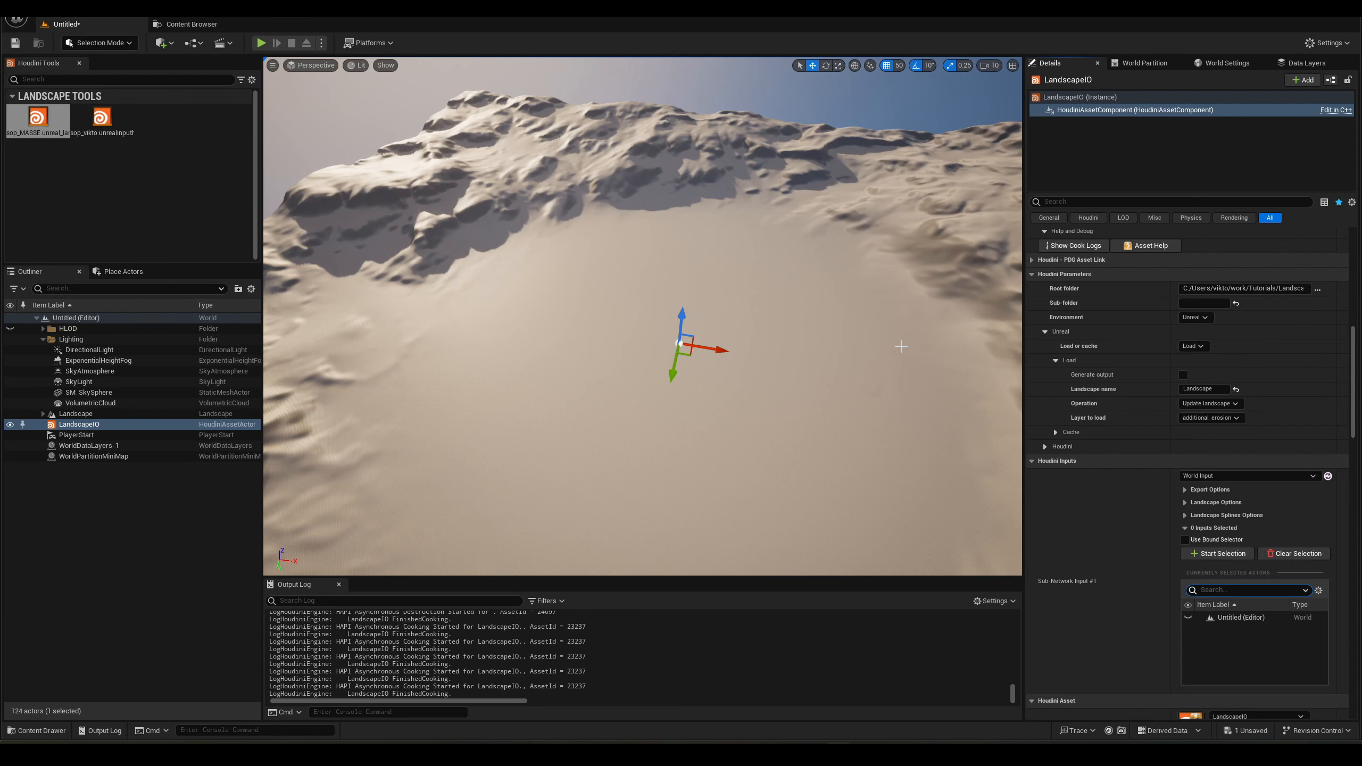
key(w)
right_drag(650, 343, 751, 349)
key(s)
key(w)
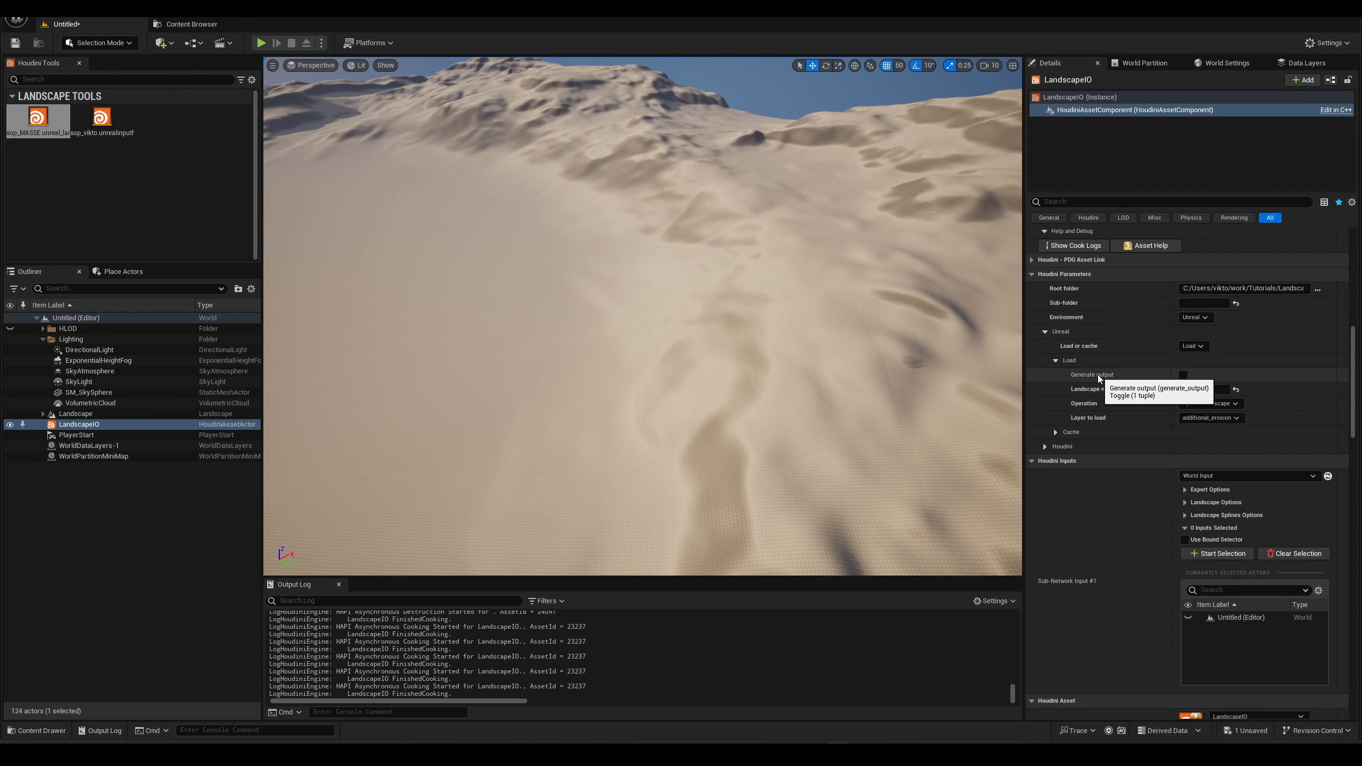
click(1215, 418)
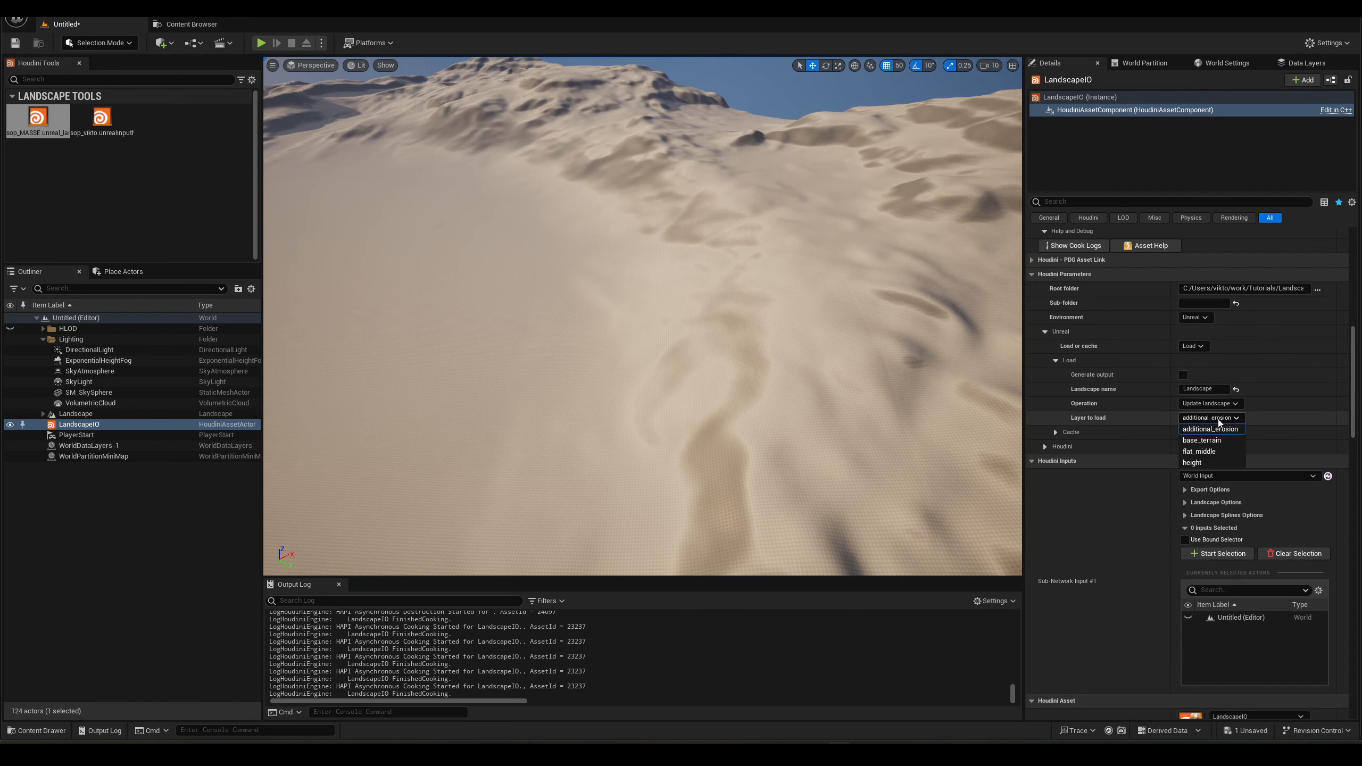
click(1199, 432)
Enable Generate output so the chosen layer loads into the existing landscape, and look over the terrain.
right_drag(809, 389, 753, 373)
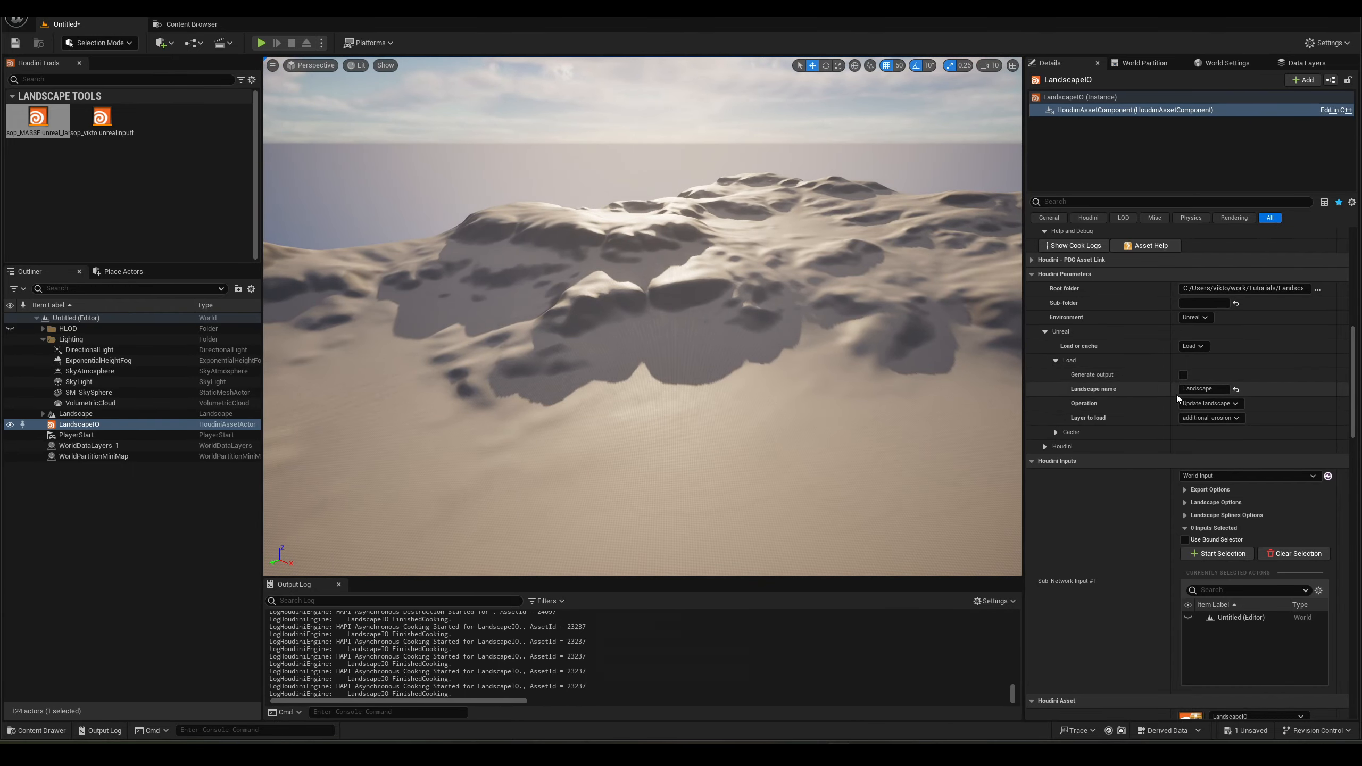
click(1183, 374)
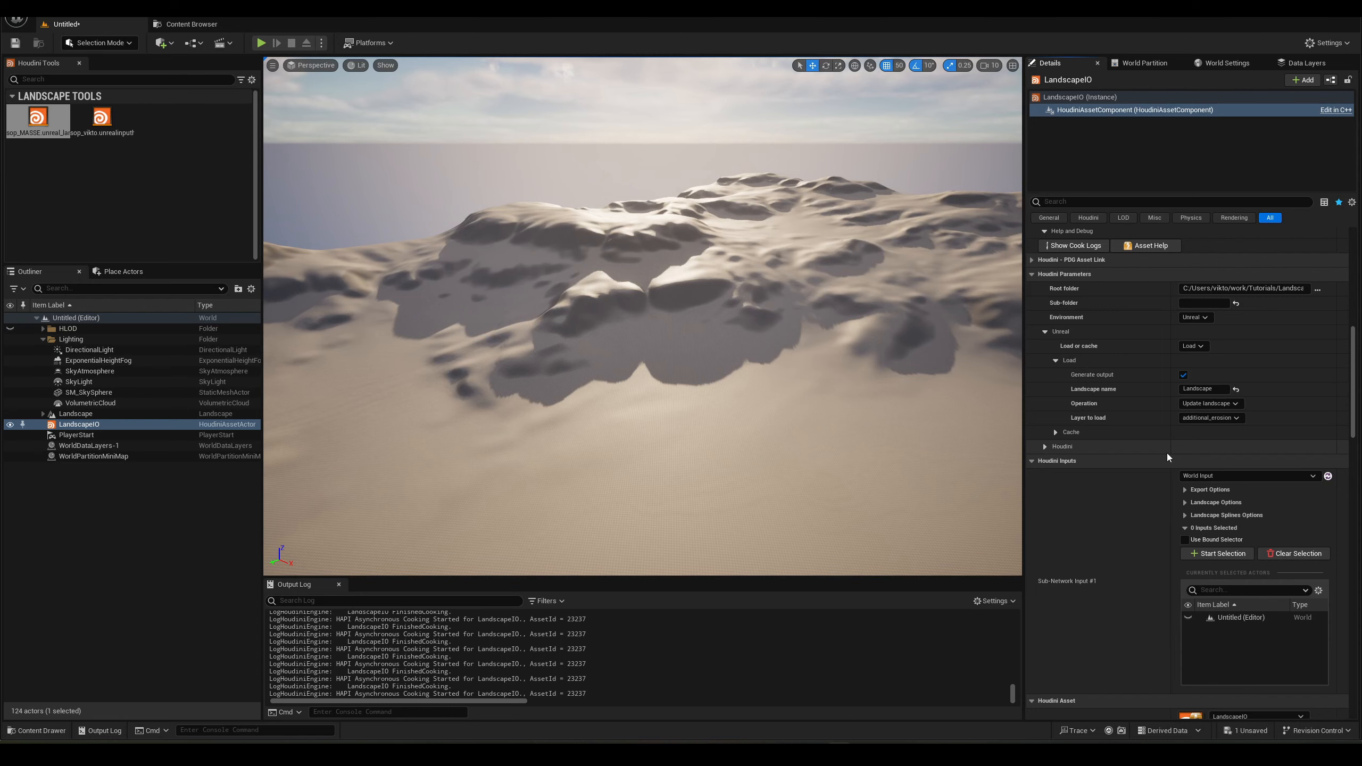
right_drag(643, 316, 644, 317)
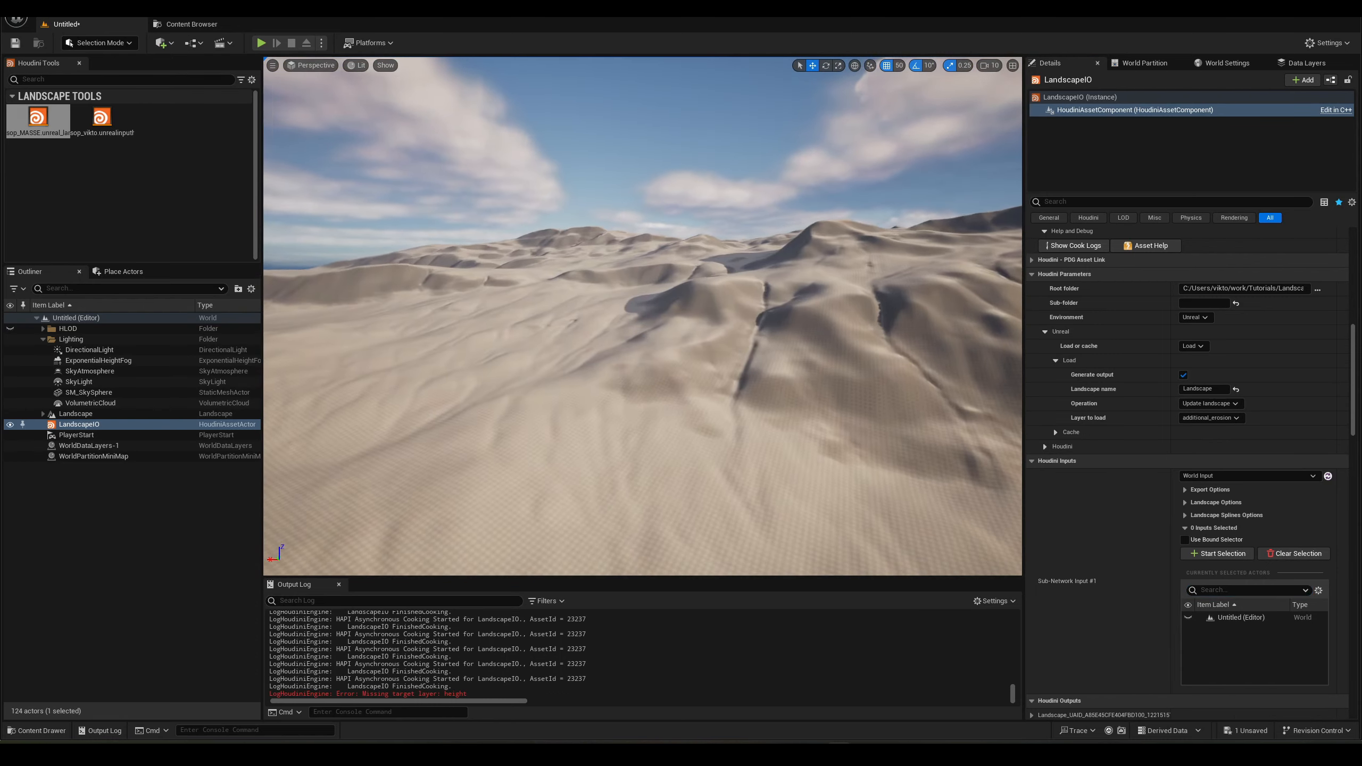
right_drag(484, 347, 484, 347)
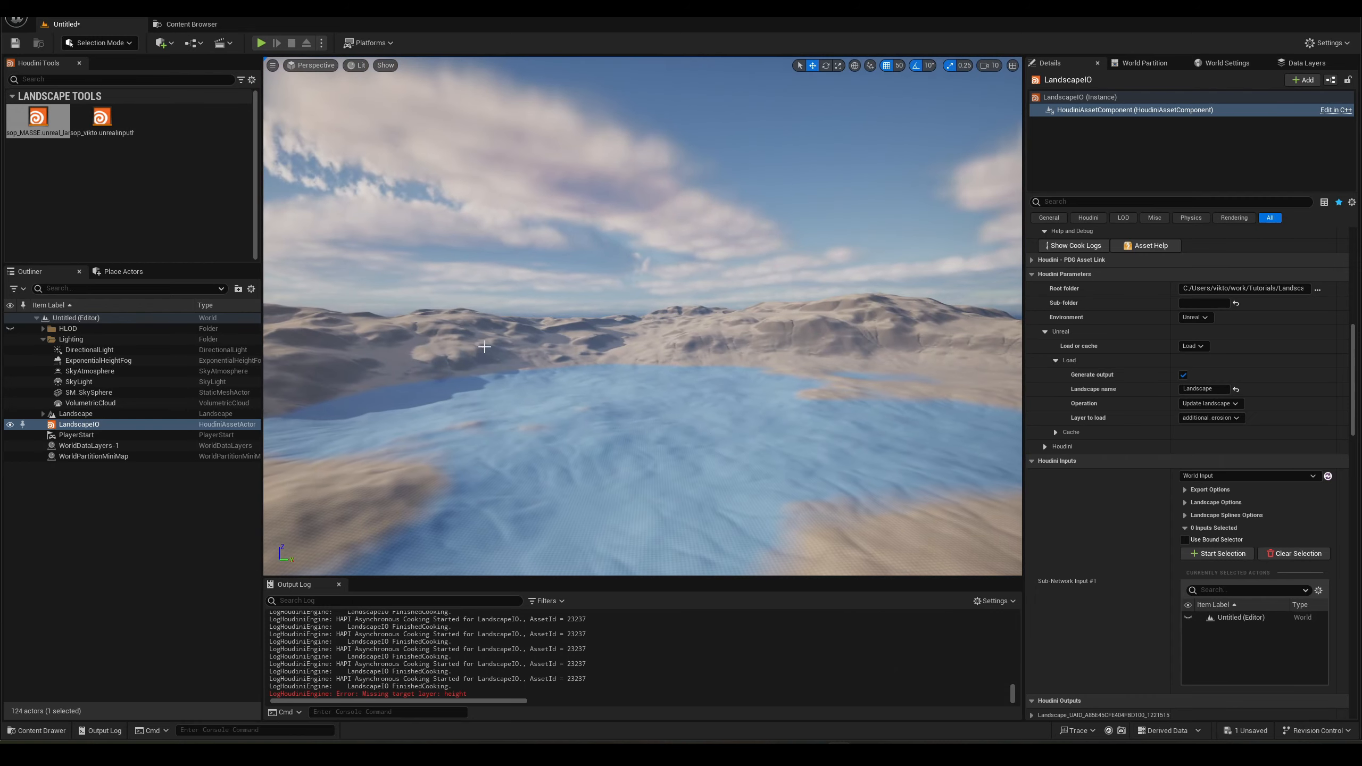
Switch the editor from Selection mode to Landscape mode to show the landscape's edit layers.
click(75, 413)
click(117, 43)
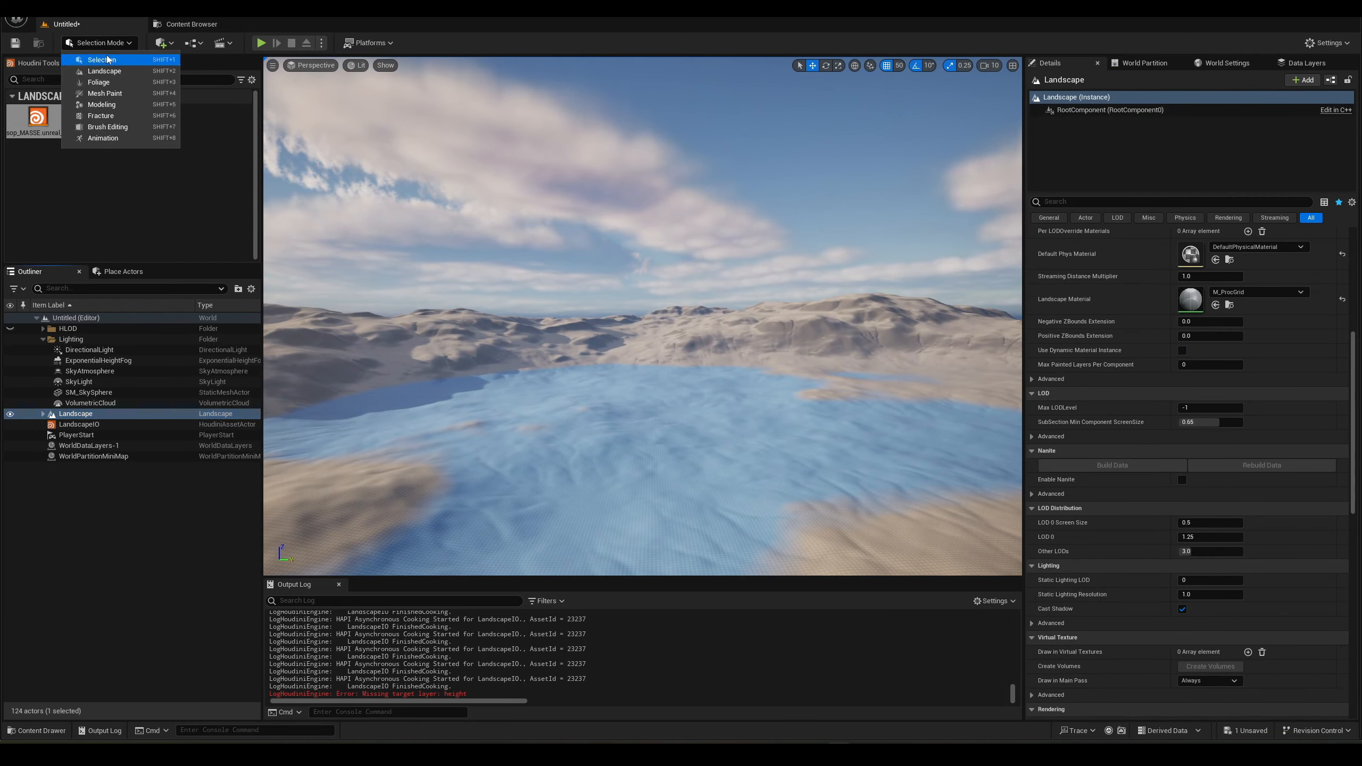
click(108, 413)
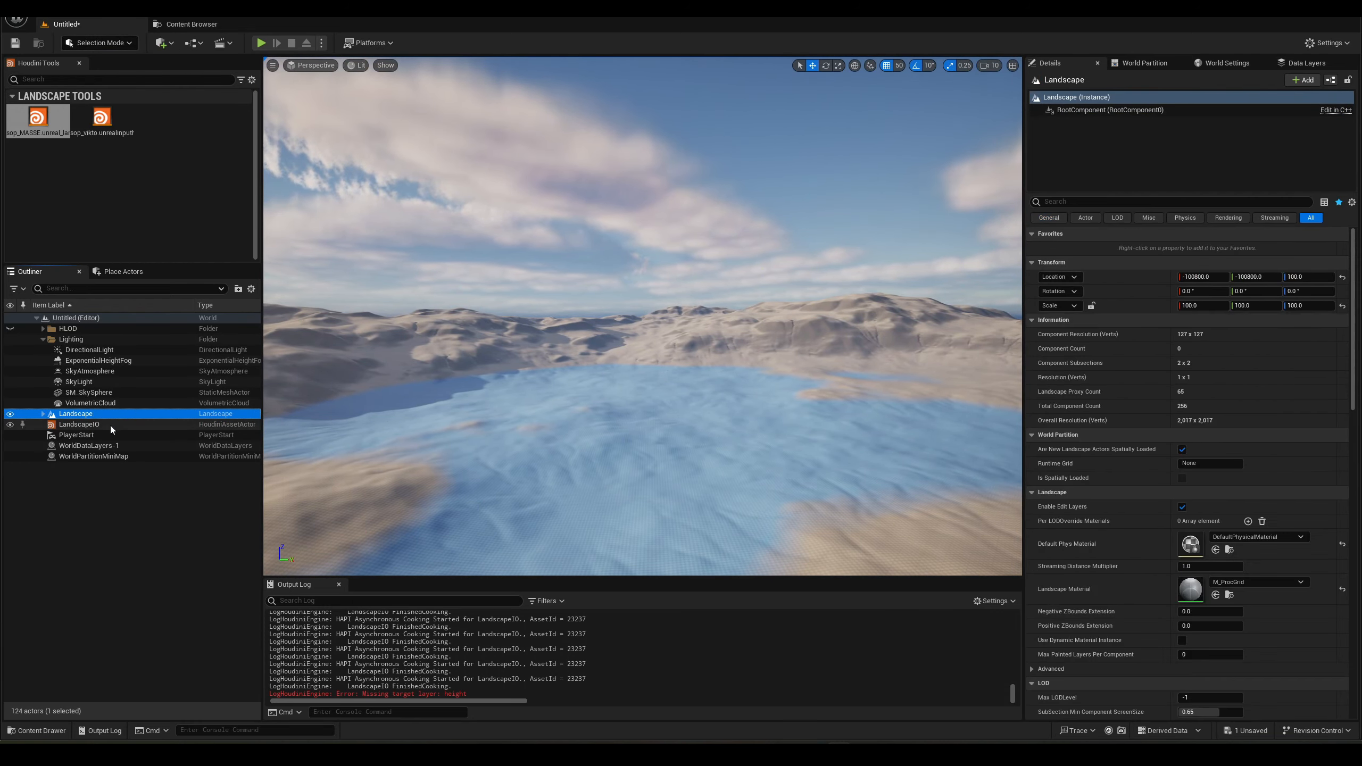
click(109, 424)
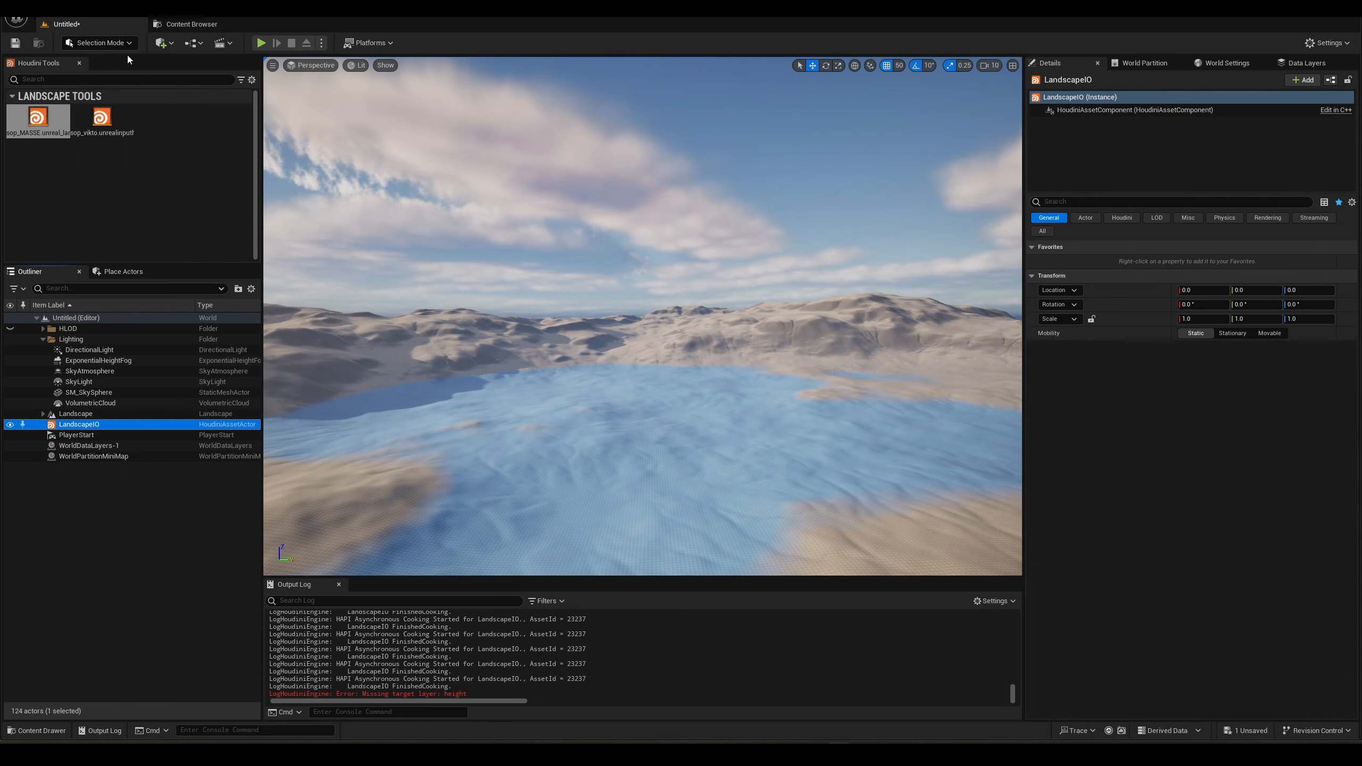
click(108, 43)
click(105, 72)
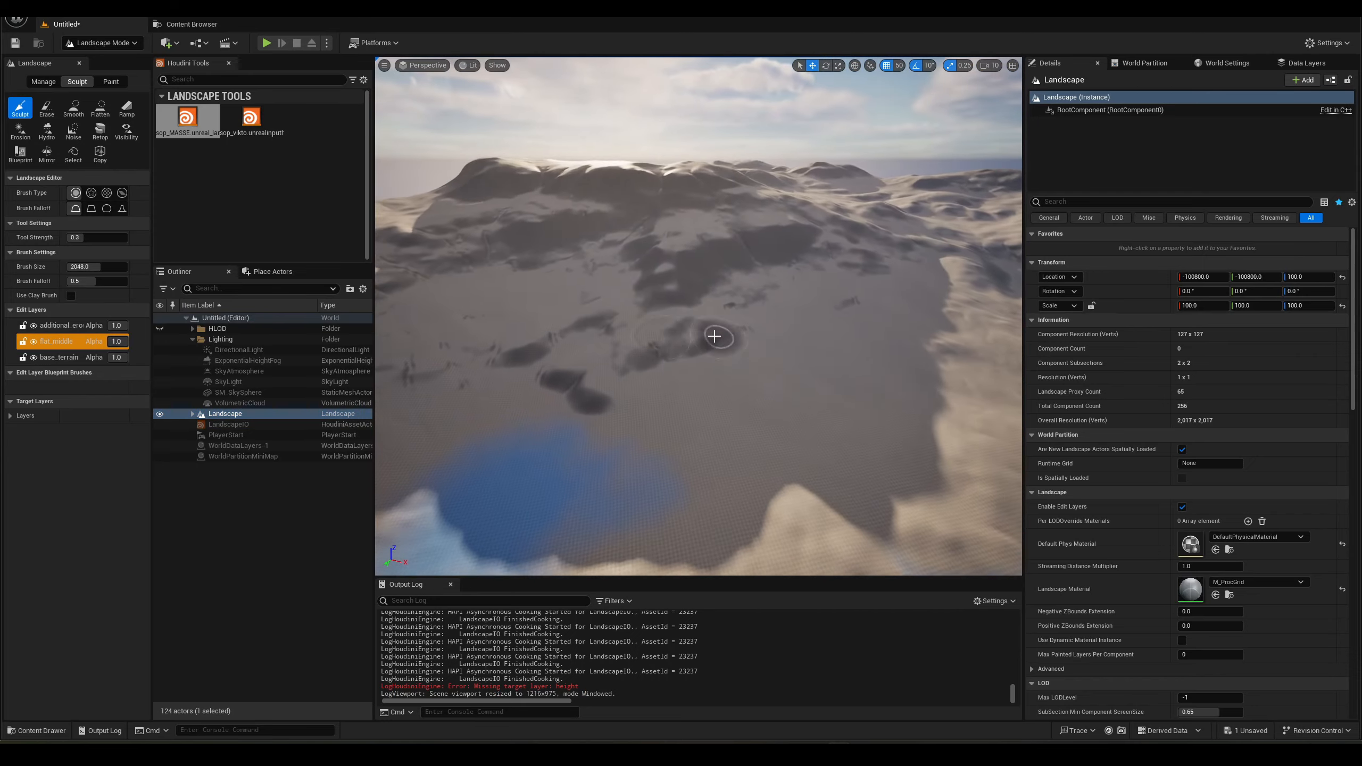
Select the additional_erosion edit layer and inspect the erosion detail across the mountains.
click(108, 326)
right_drag(617, 332, 289, 328)
key(w)
scroll(617, 333, down, 1)
key(w)
right_drag(697, 317, 434, 322)
scroll(697, 317, down, 1)
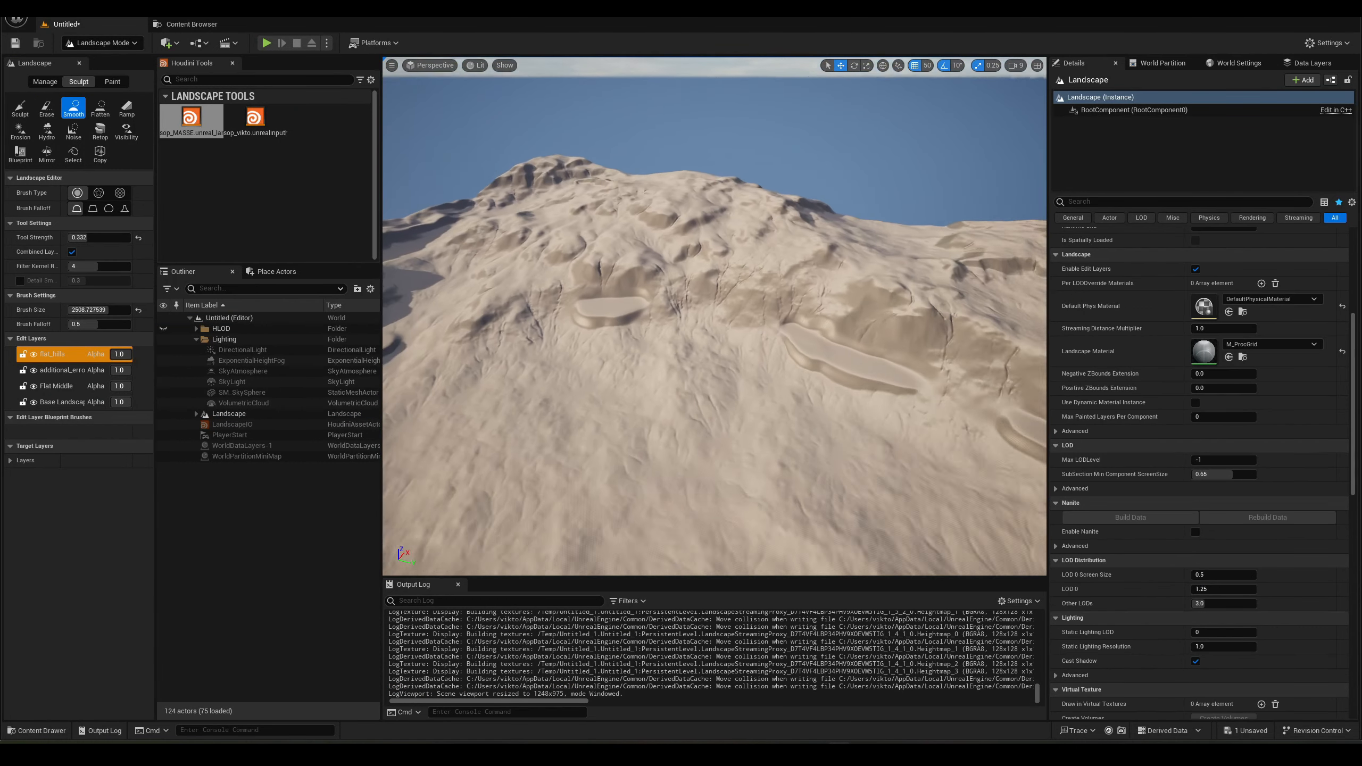
Examine the flattened hill areas sculpted on the edit layer above additional_erosion.
mouse_move(713, 322)
right_down()
mouse_move(772, 322)
mouse_move(745, 349)
mouse_move(702, 344)
right_up()
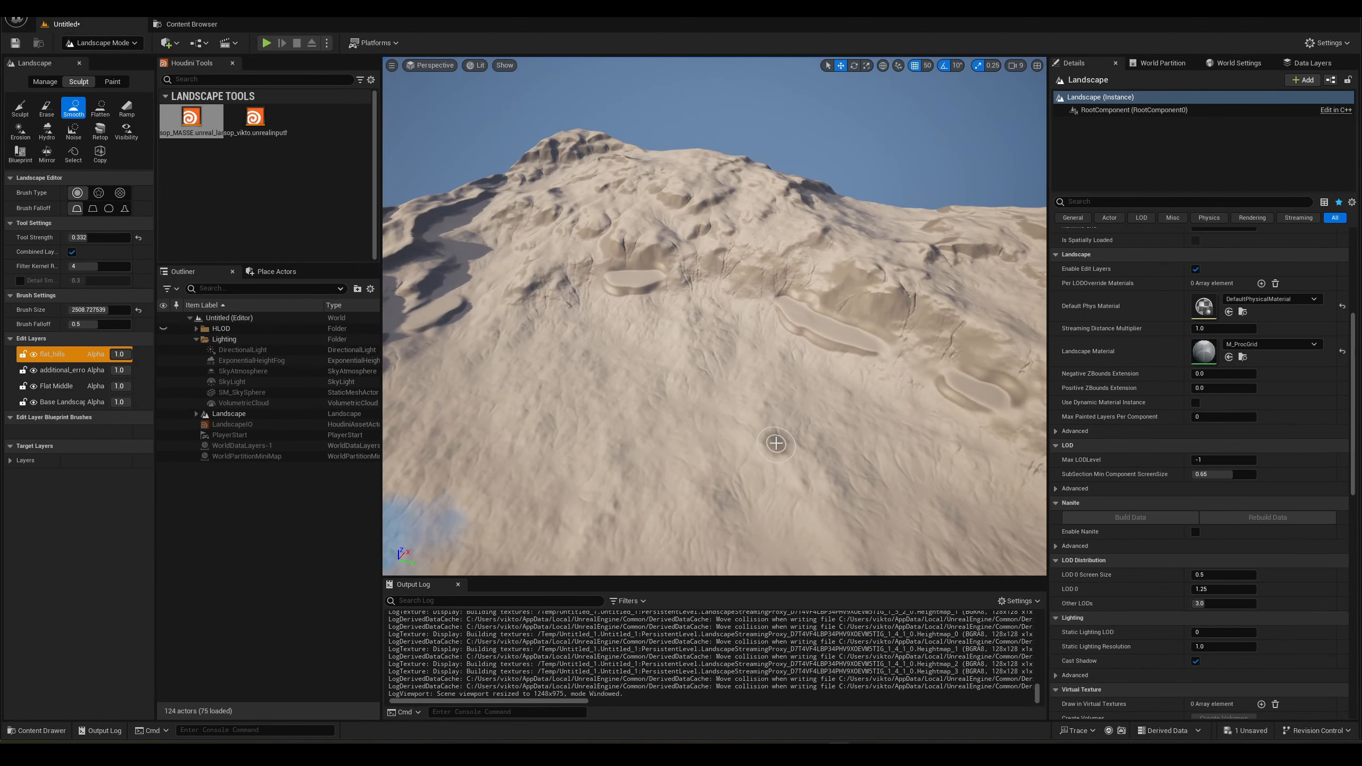
key(w)
mouse_move(776, 444)
right_down()
mouse_move(767, 419)
mouse_move(632, 413)
right_up()
click(56, 355)
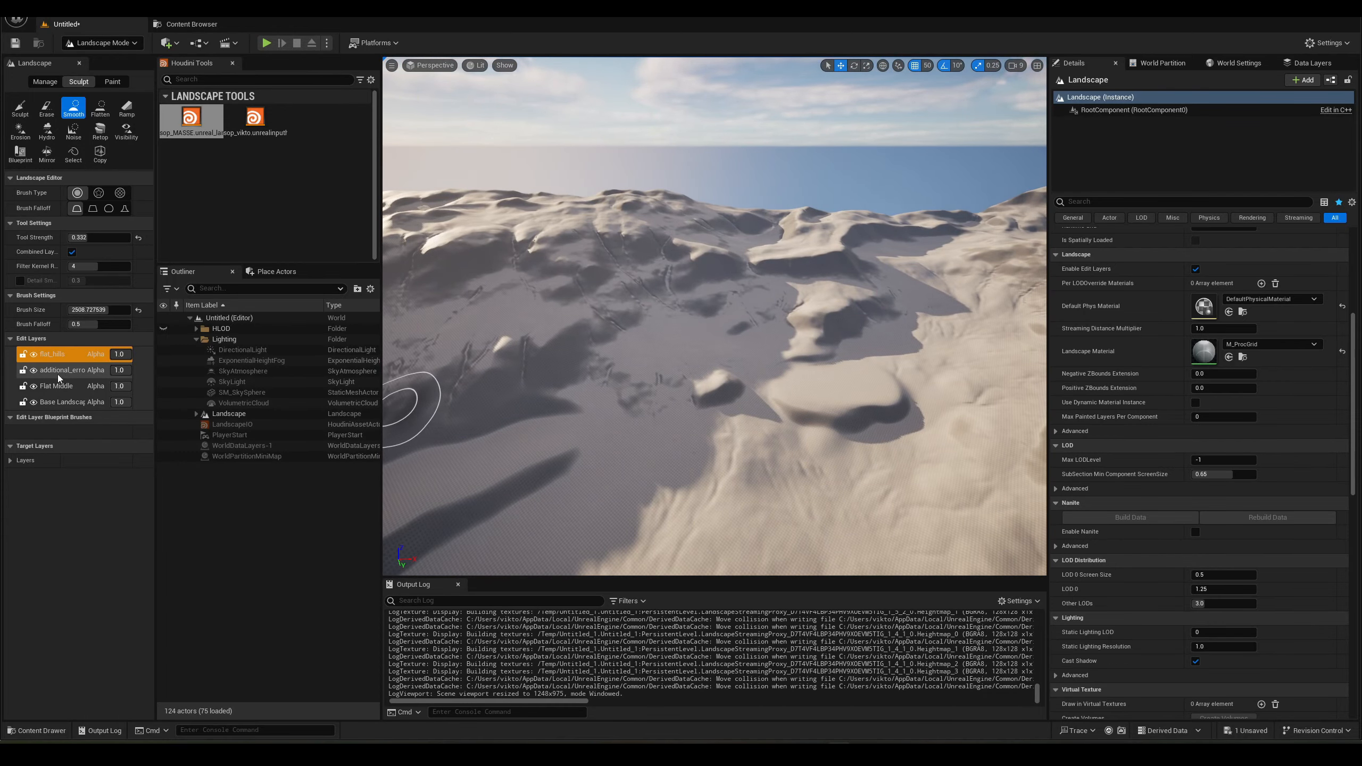
right_drag(617, 365, 837, 343)
click(21, 357)
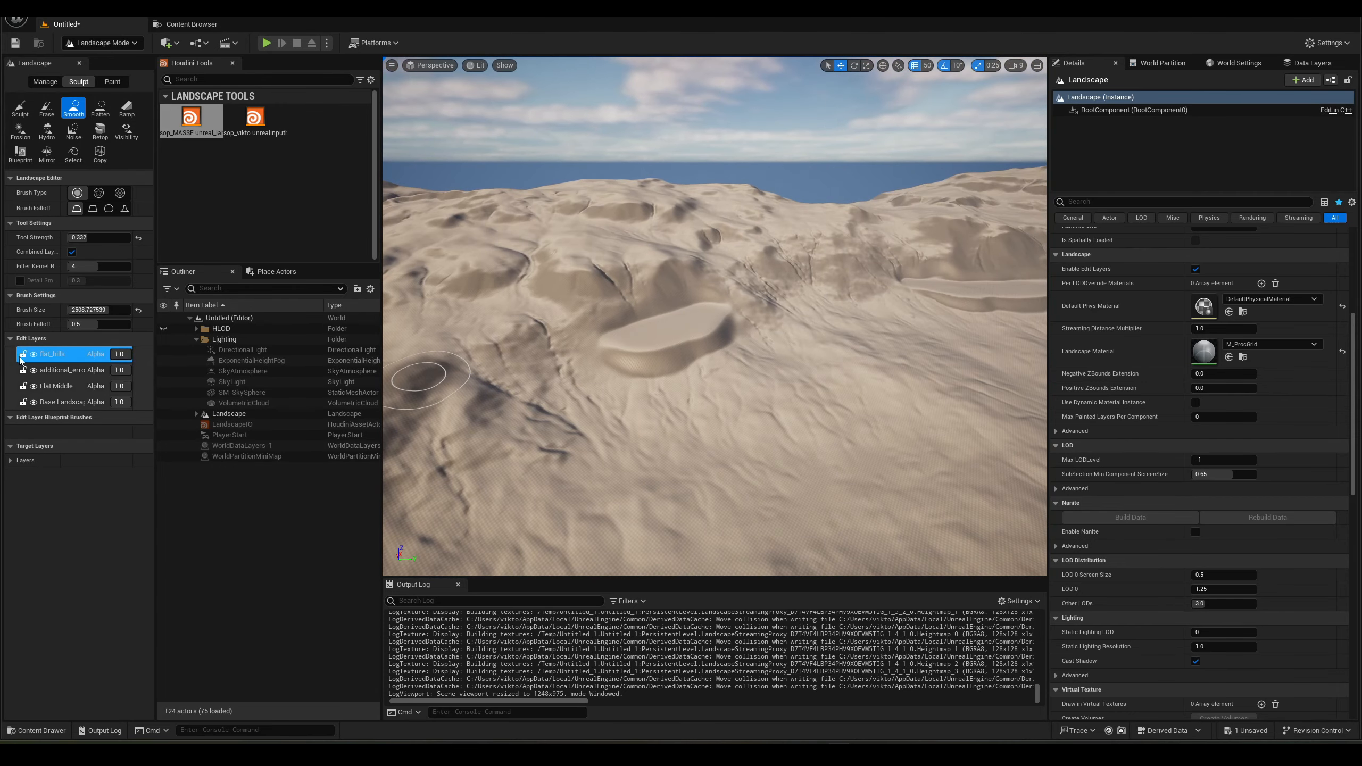
right_drag(600, 386, 666, 365)
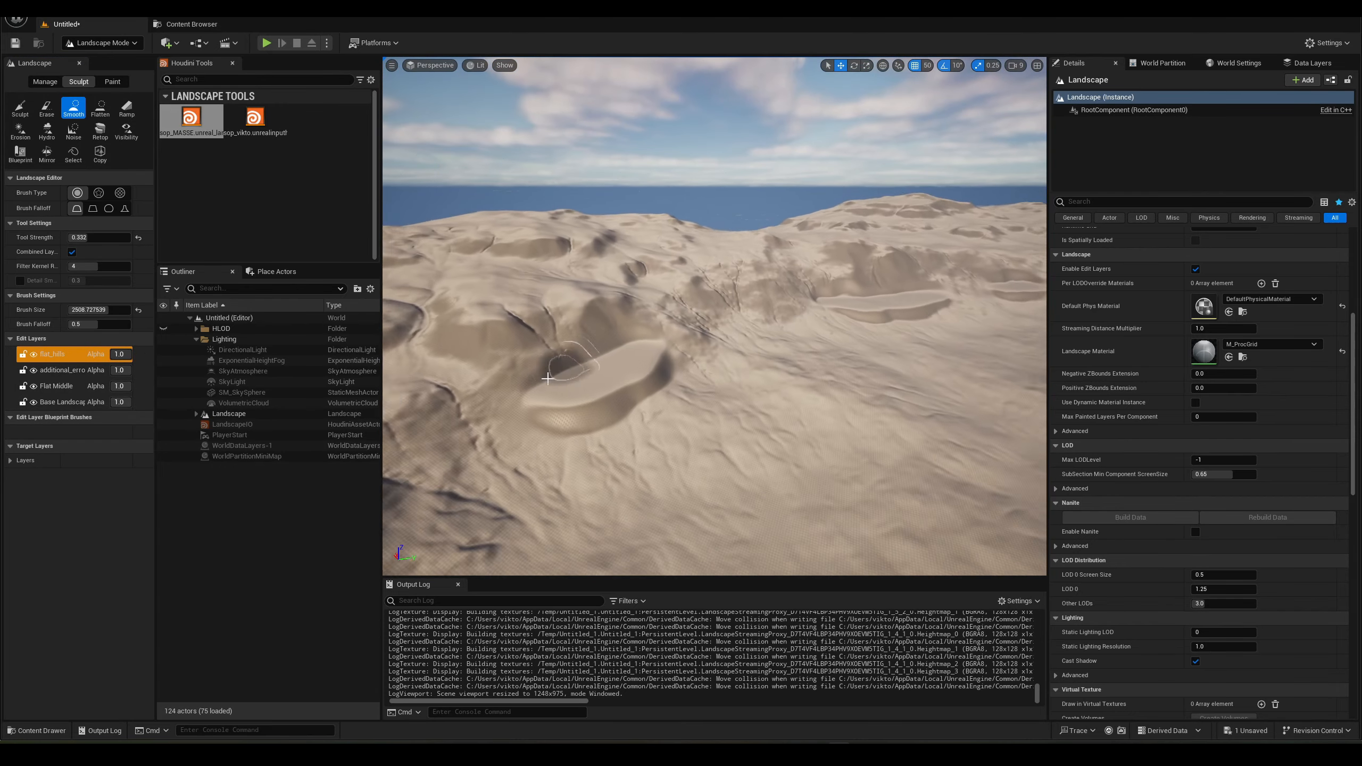
Toggle the visibility of the topmost edit layer repeatedly to compare the hillside with and without its flattened areas, leaving it shown.
click(33, 354)
right_drag(471, 426, 493, 387)
click(63, 356)
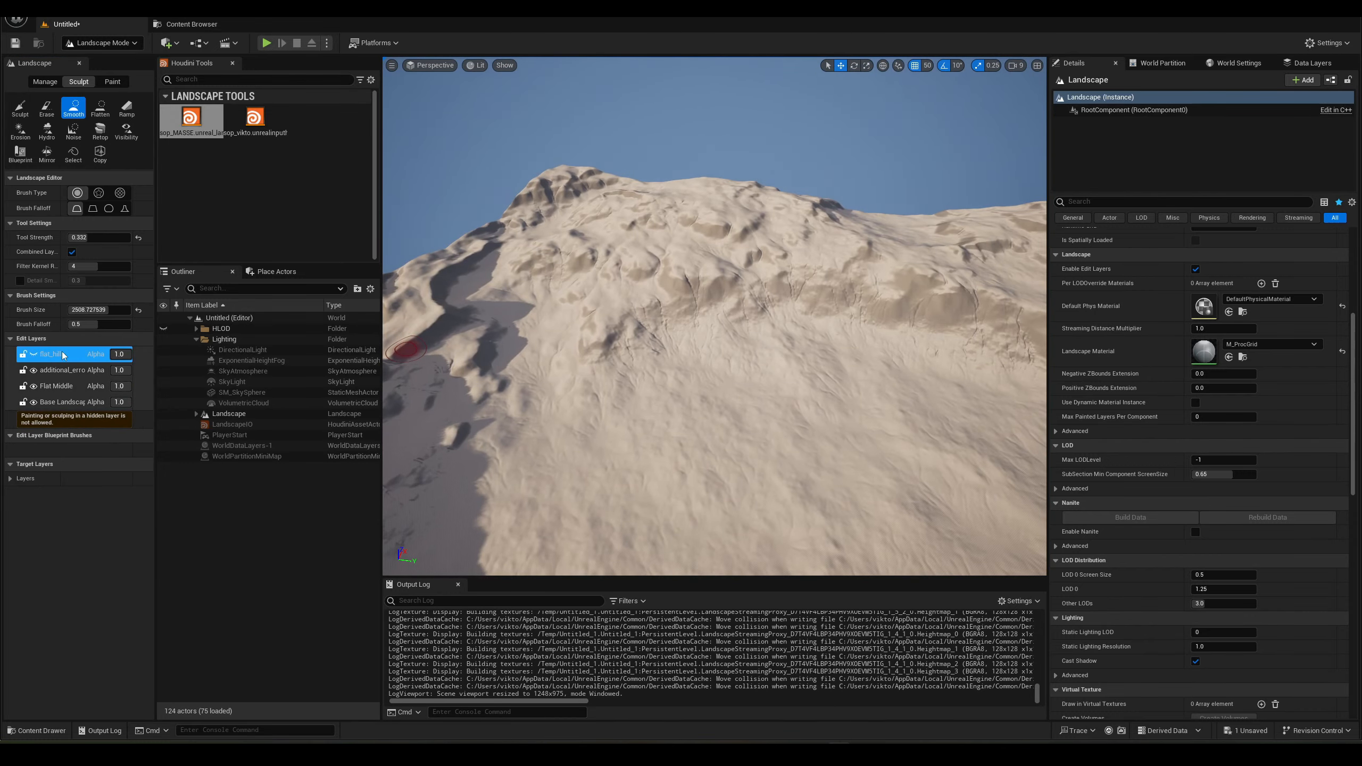
click(33, 355)
click(33, 355)
click(33, 355)
click(33, 355)
click(33, 354)
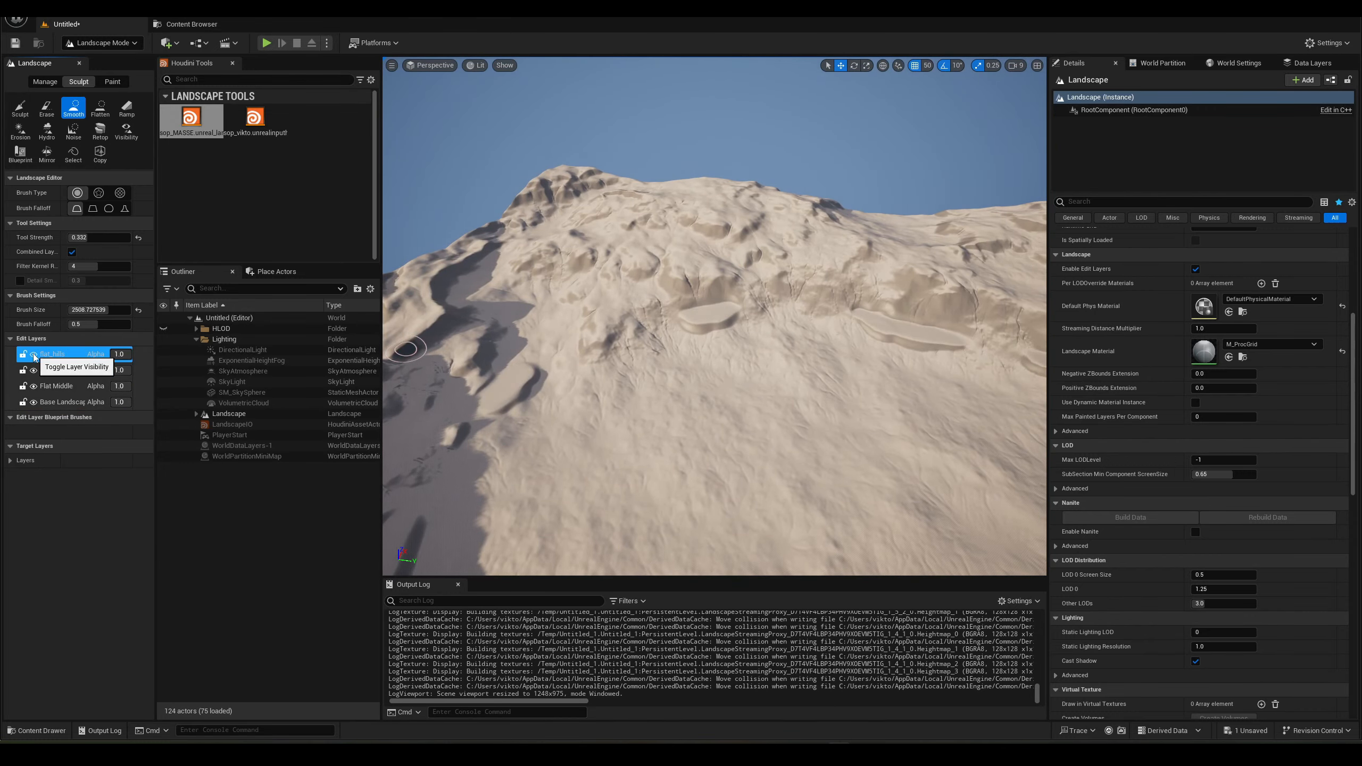
click(33, 354)
Inspect the flattened hillside terraces and the surrounding erosion from close up and from farther away.
key(w)
mouse_move(729, 353)
right_down()
mouse_move(799, 357)
mouse_move(766, 362)
right_up()
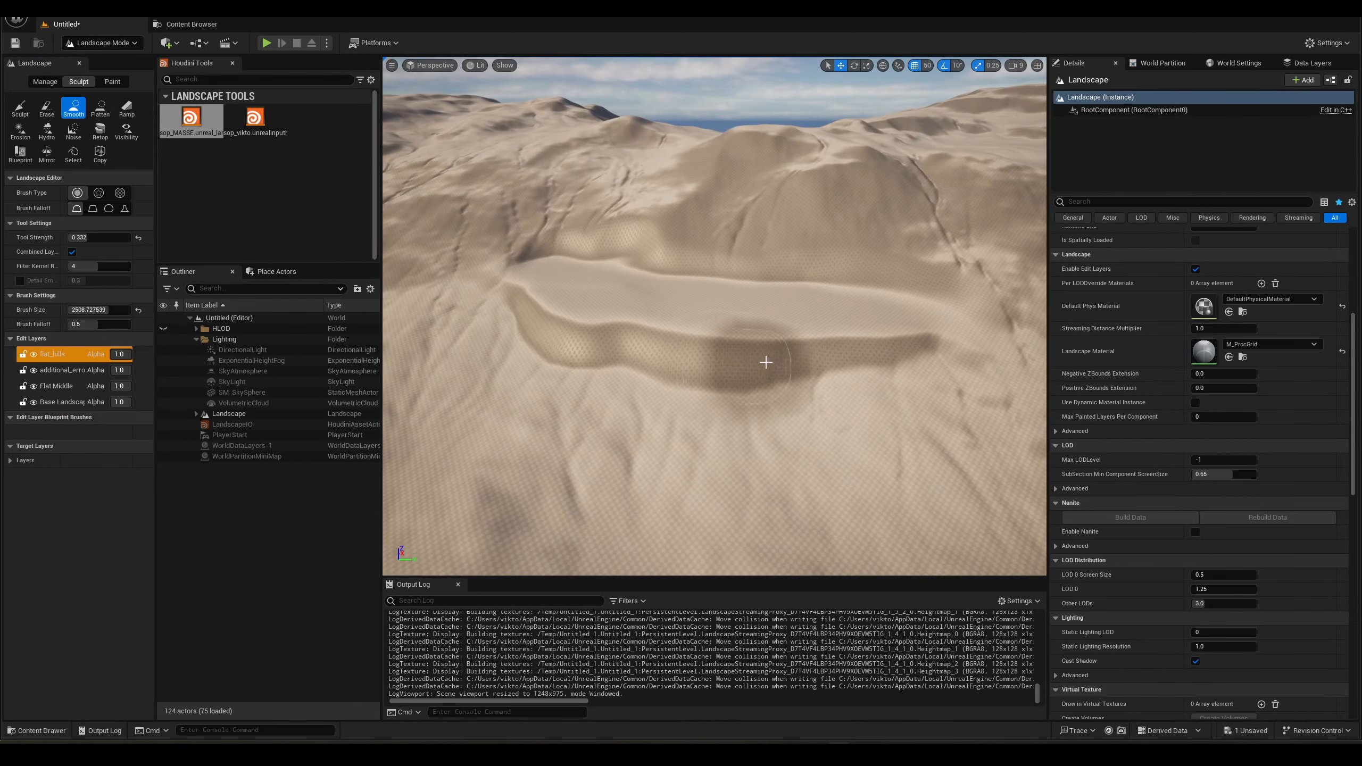
mouse_move(759, 310)
right_down()
mouse_move(769, 317)
mouse_move(703, 316)
right_up()
scroll(770, 317, down, 1)
right_drag(784, 334, 775, 310)
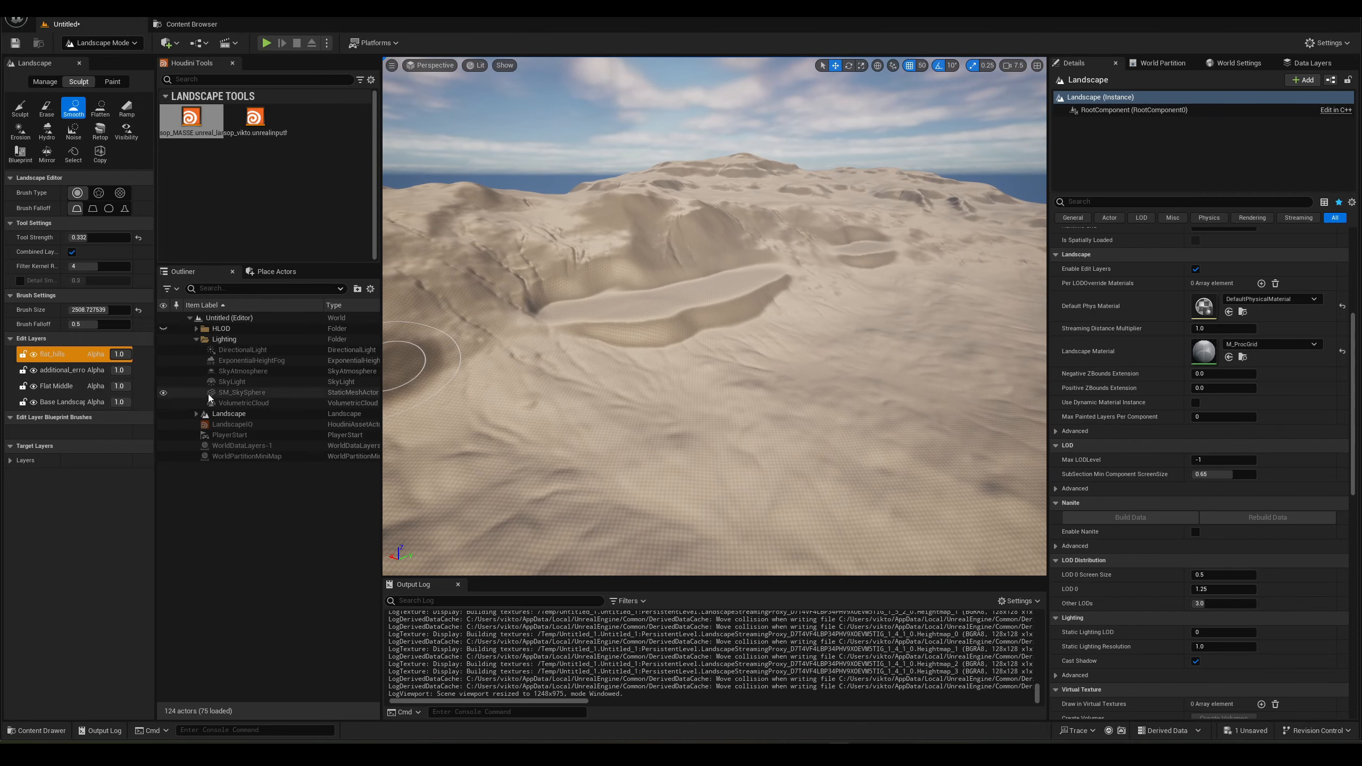
right_drag(693, 381, 693, 378)
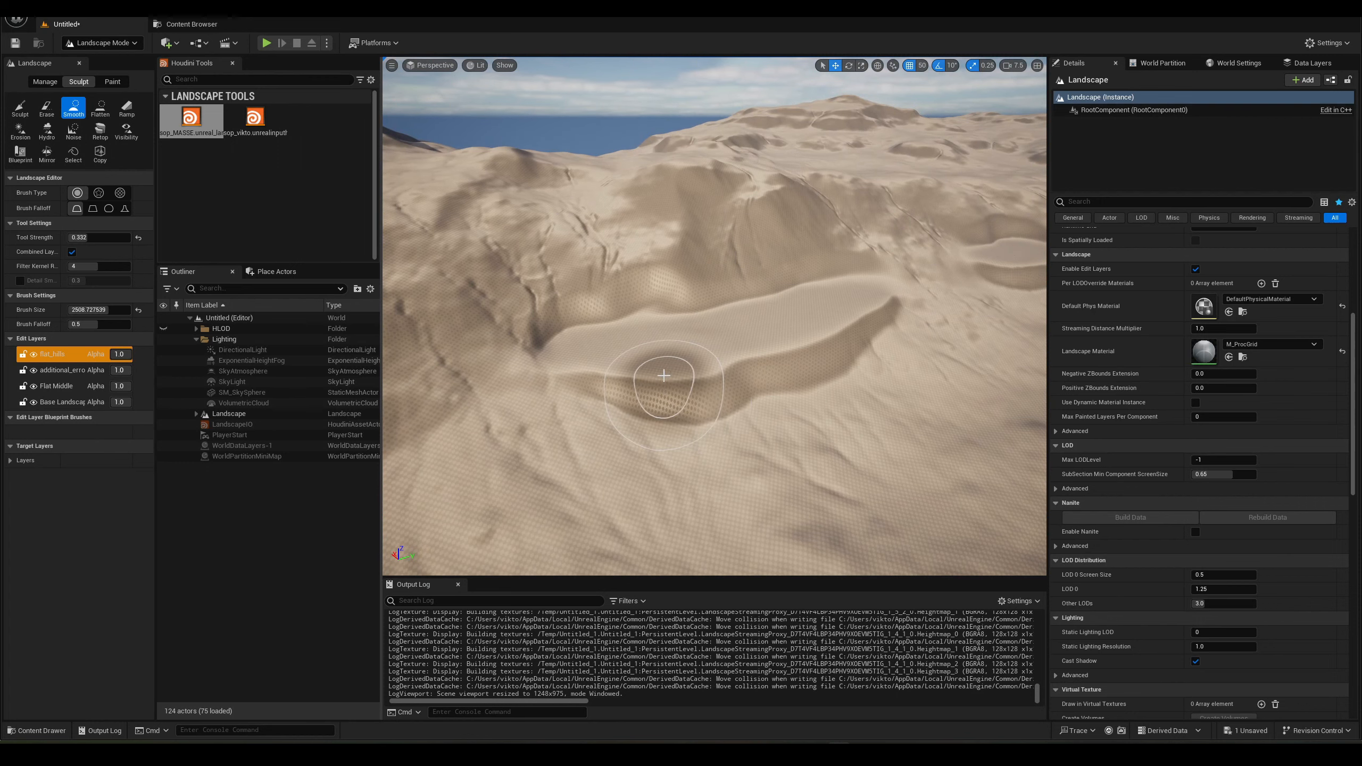
mouse_move(799, 430)
right_down()
mouse_move(816, 360)
mouse_move(890, 378)
right_up()
mouse_move(697, 314)
right_down()
mouse_move(633, 322)
mouse_move(617, 306)
right_up()
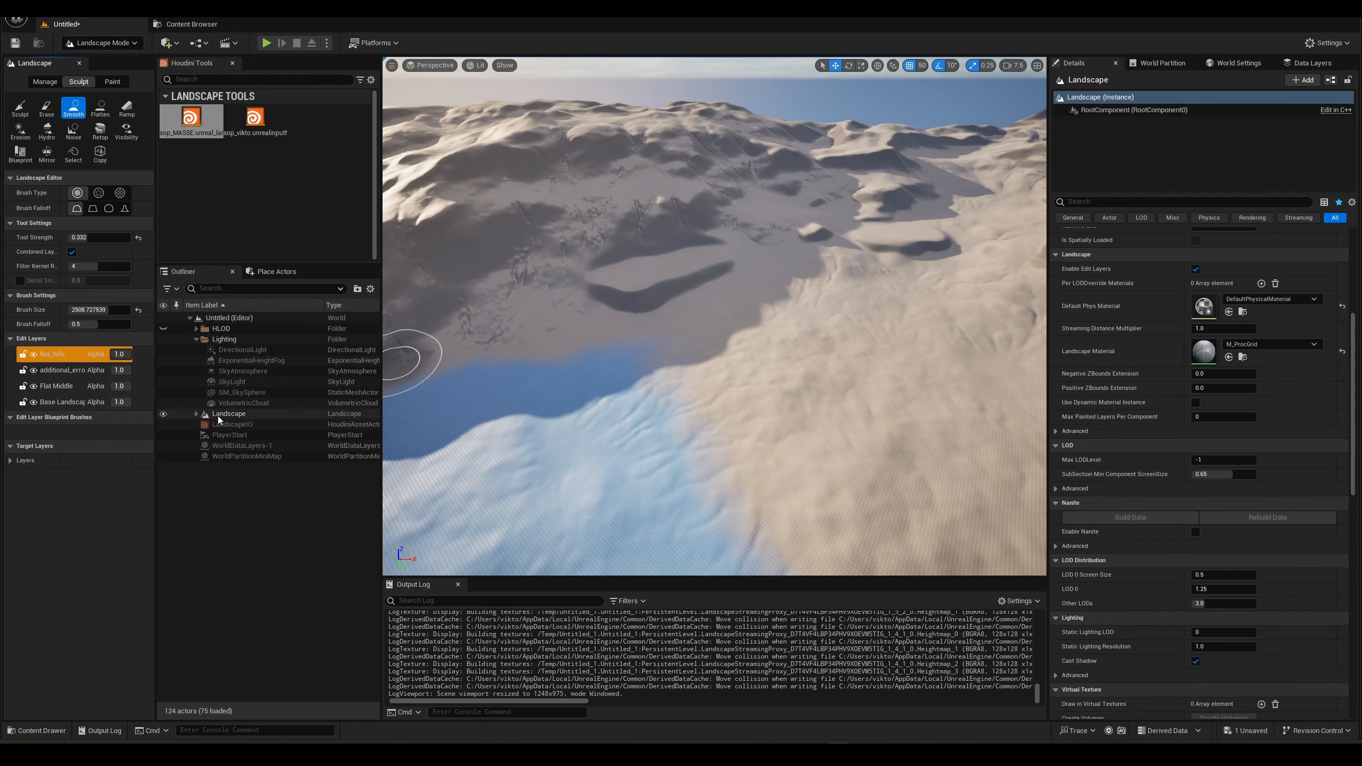
Return to Selection mode and turn off Generate output on LandscapeIO's HoudiniAssetComponent.
click(134, 44)
click(99, 56)
click(79, 424)
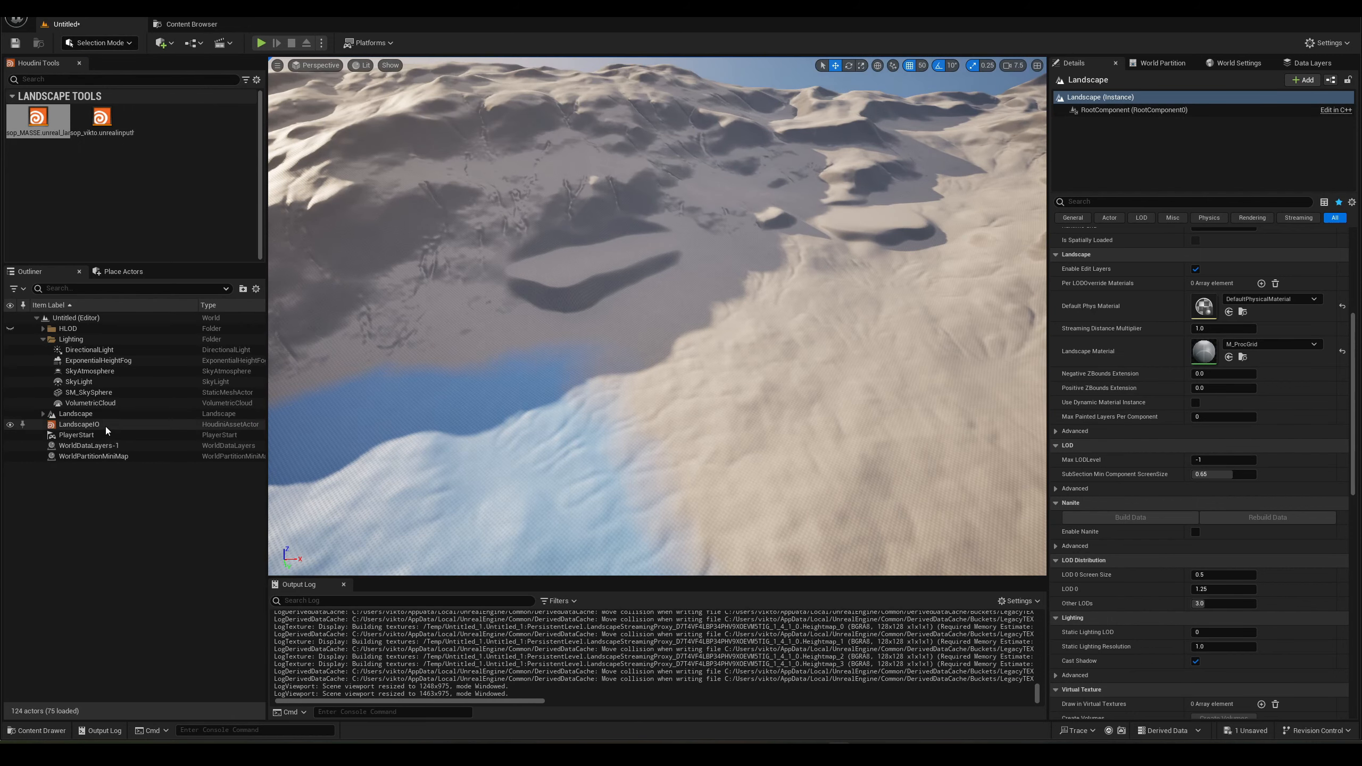
click(1162, 111)
scroll(1355, 244, down, 5)
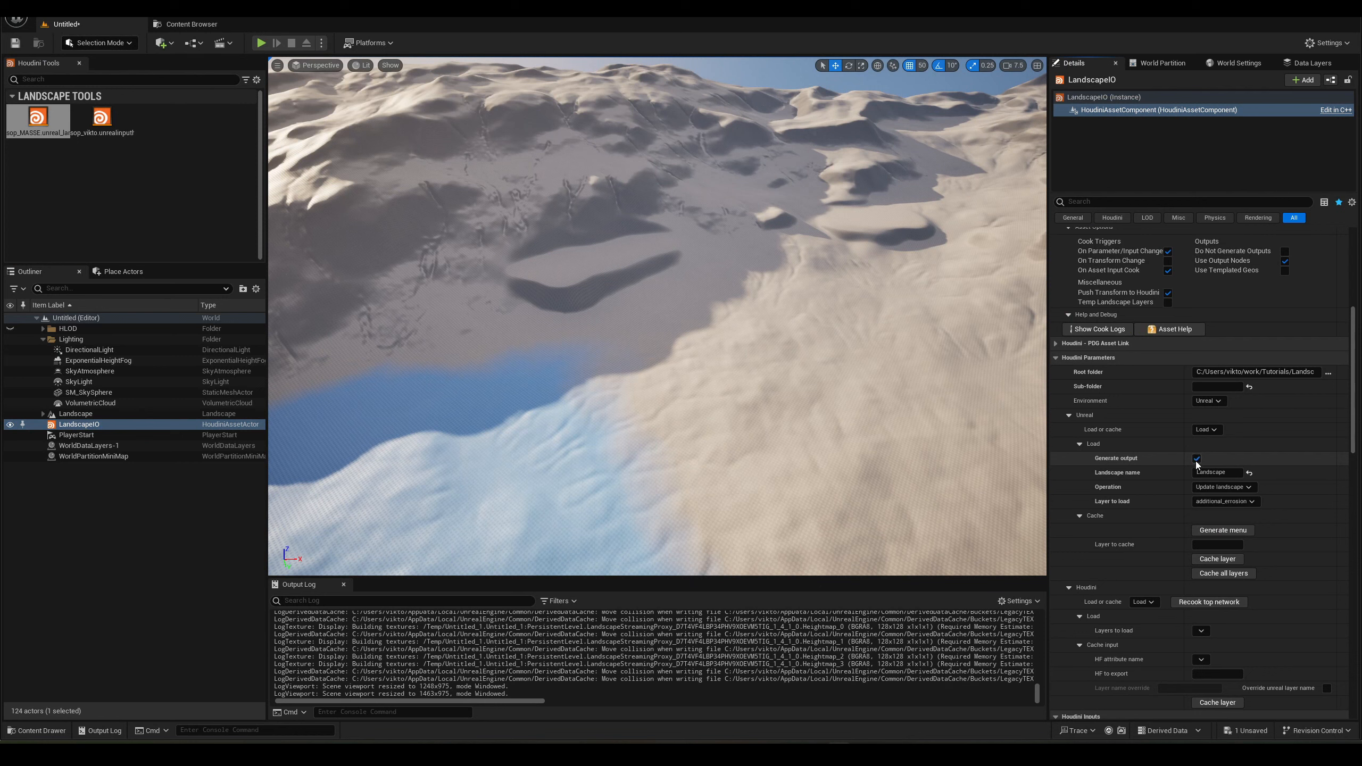
click(1197, 459)
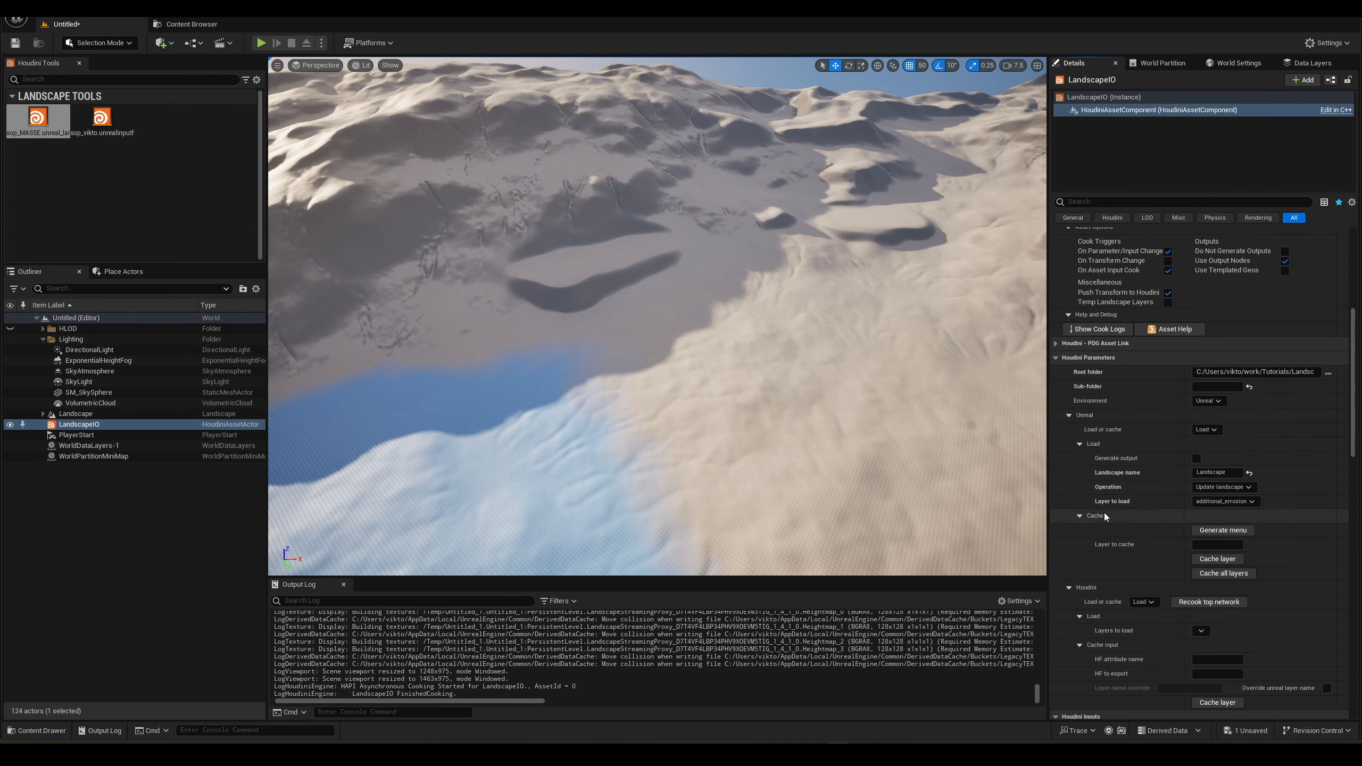
Set the type of LandscapeIO's Houdini input to World Input.
scroll(1116, 424, down, 2)
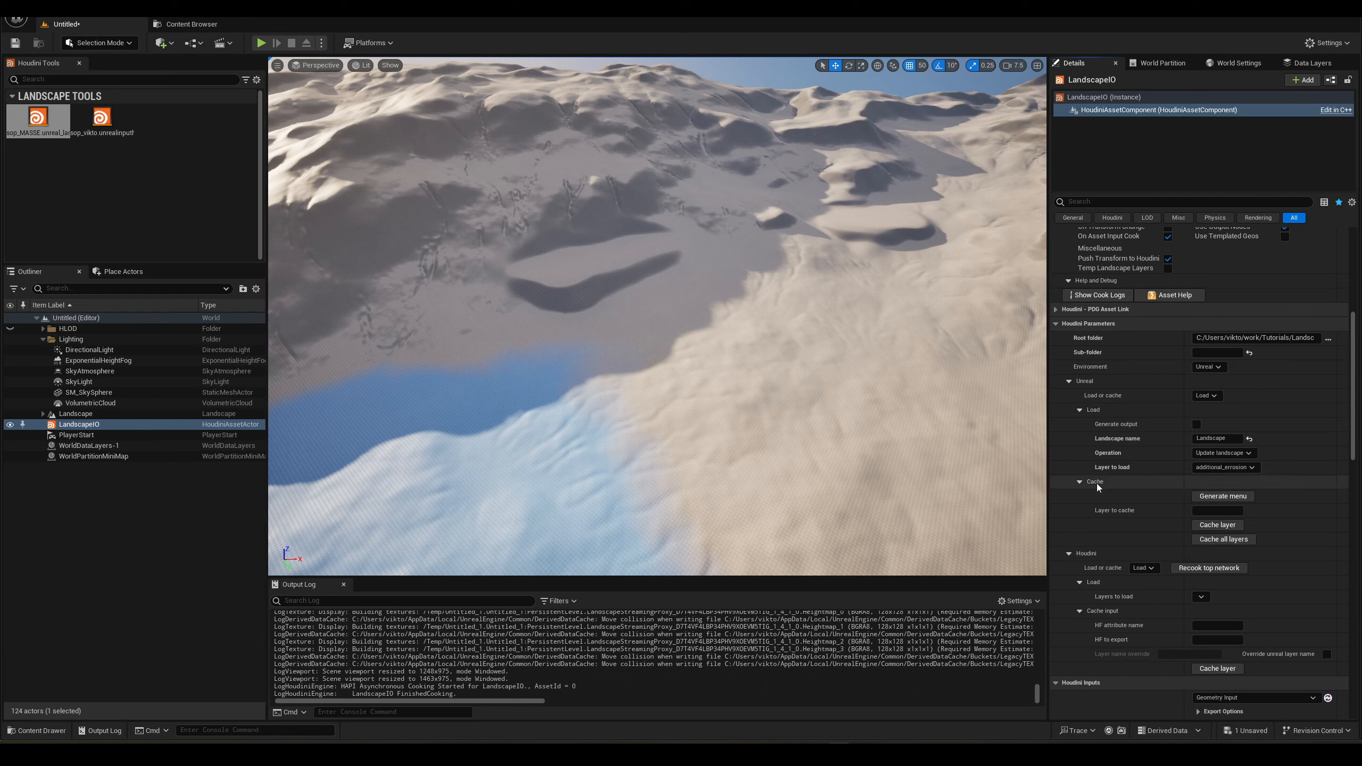
scroll(1222, 526, up, 1)
scroll(1204, 531, down, 6)
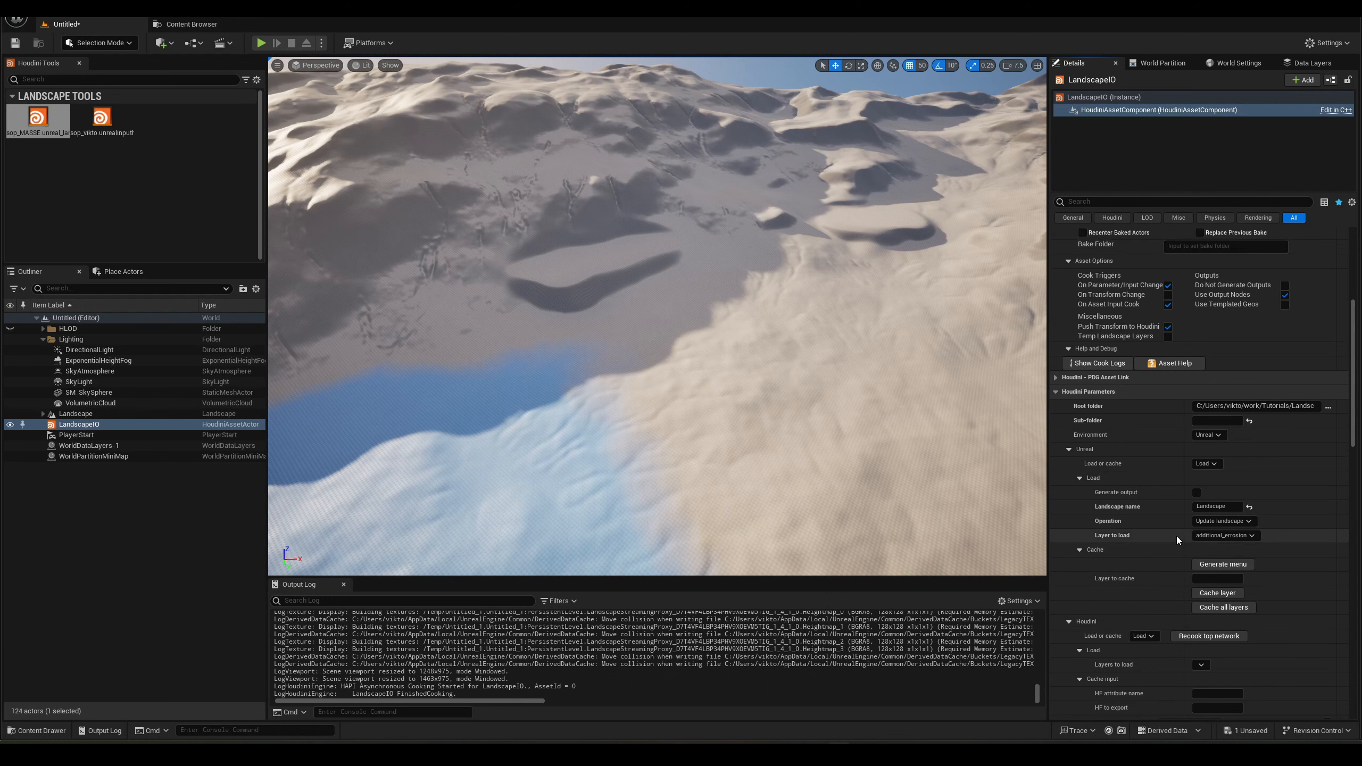
click(1228, 545)
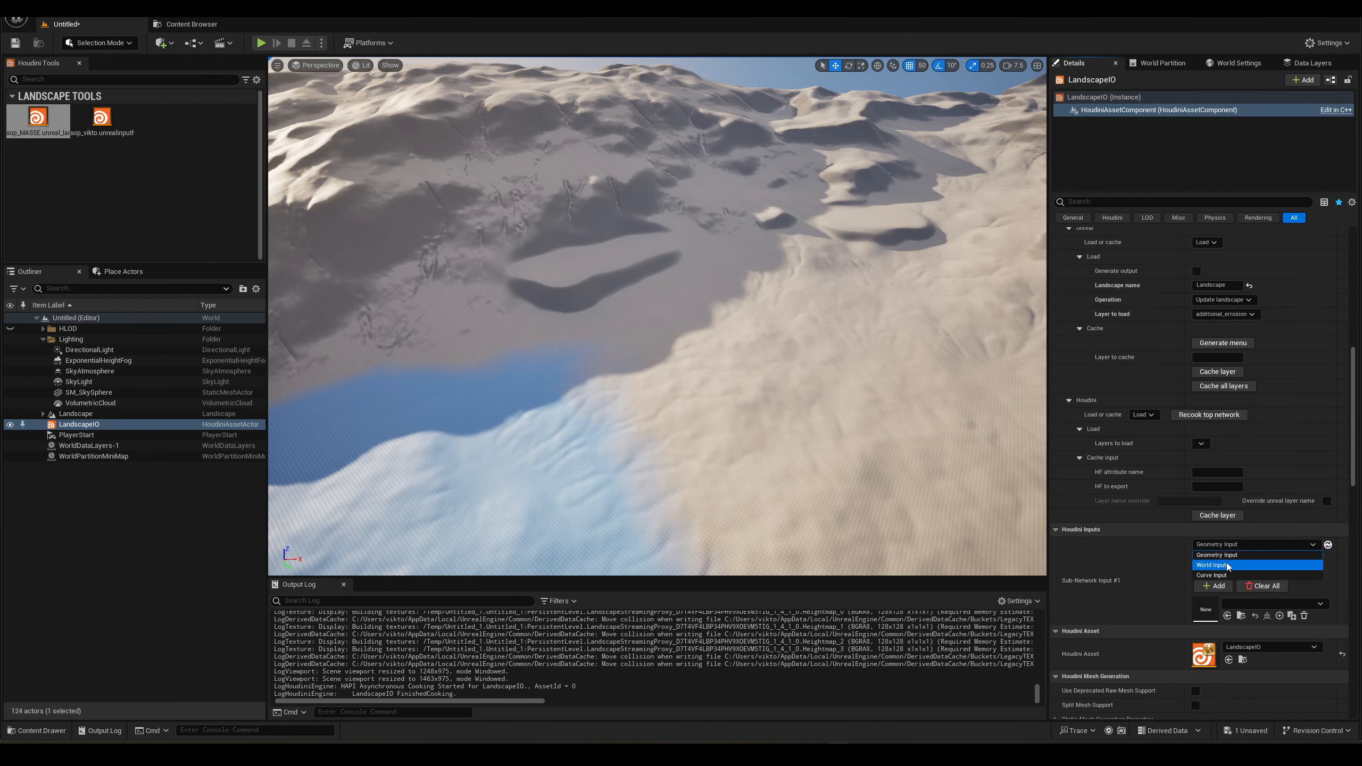
click(1226, 565)
Assign the level's Landscape actor as LandscapeIO's world input and reselect its HoudiniAssetComponent.
click(1130, 111)
scroll(1194, 671, down, 15)
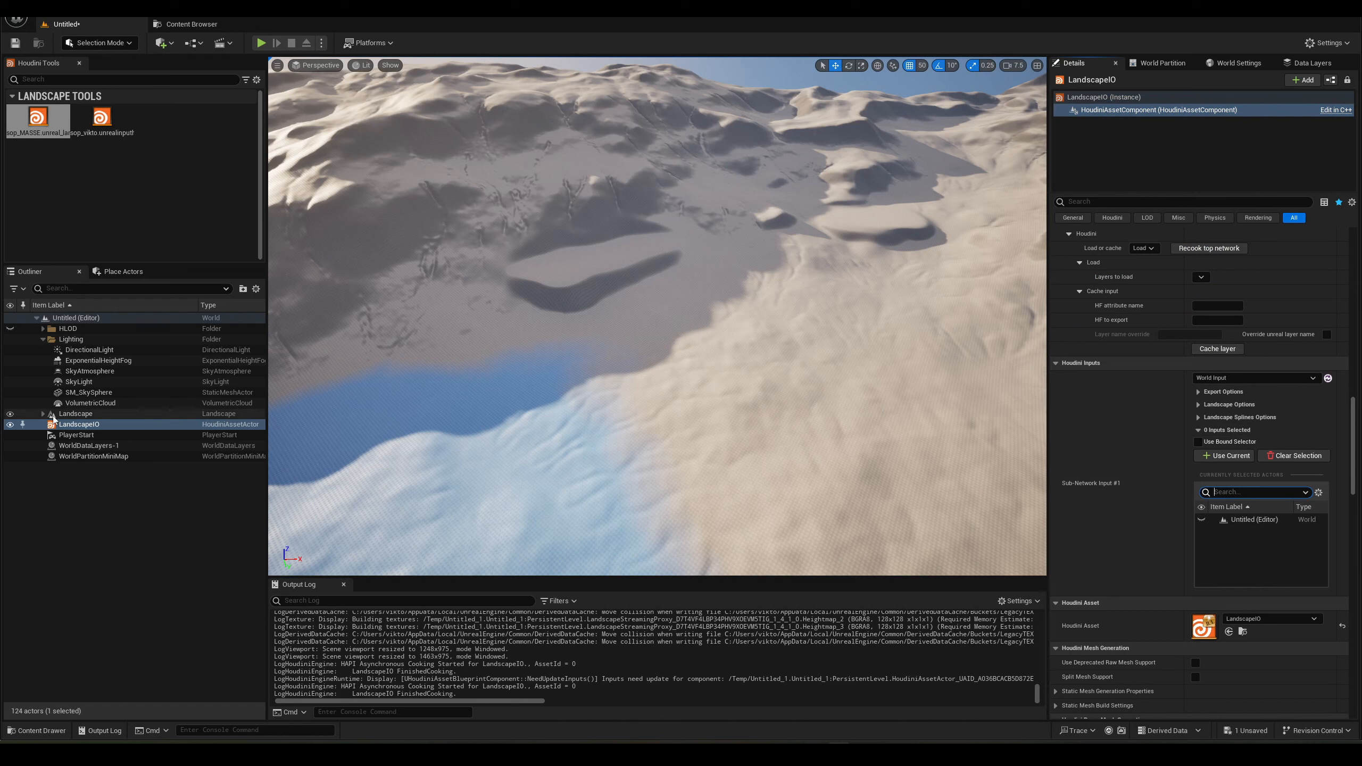
click(75, 413)
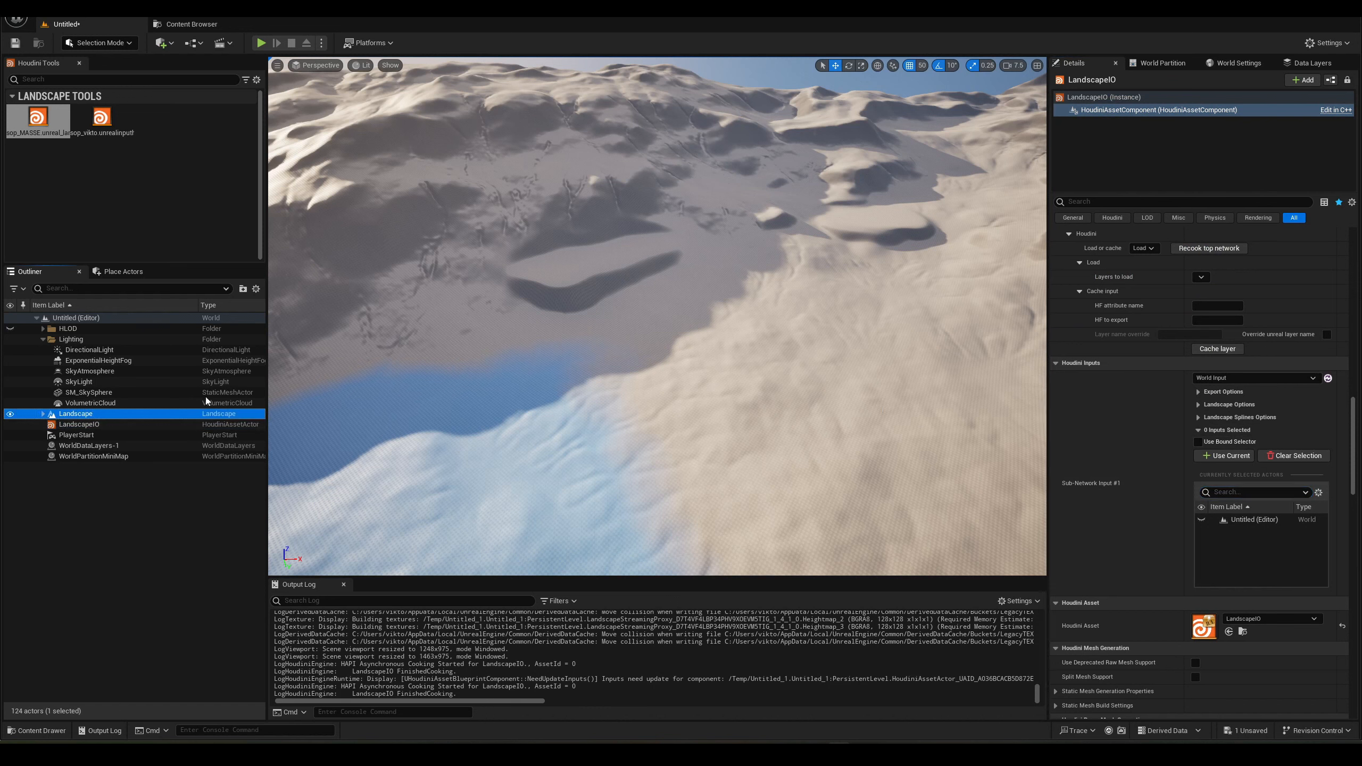
click(1241, 458)
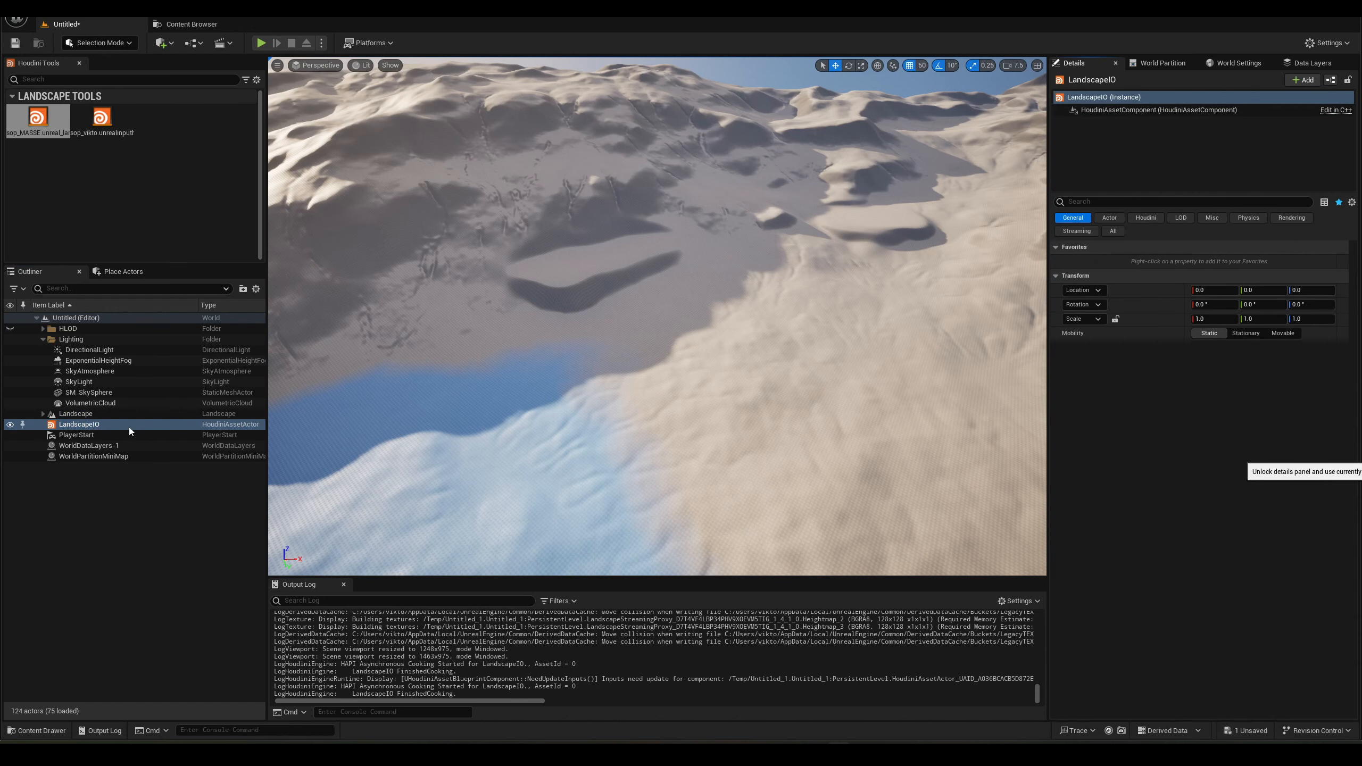
click(1123, 110)
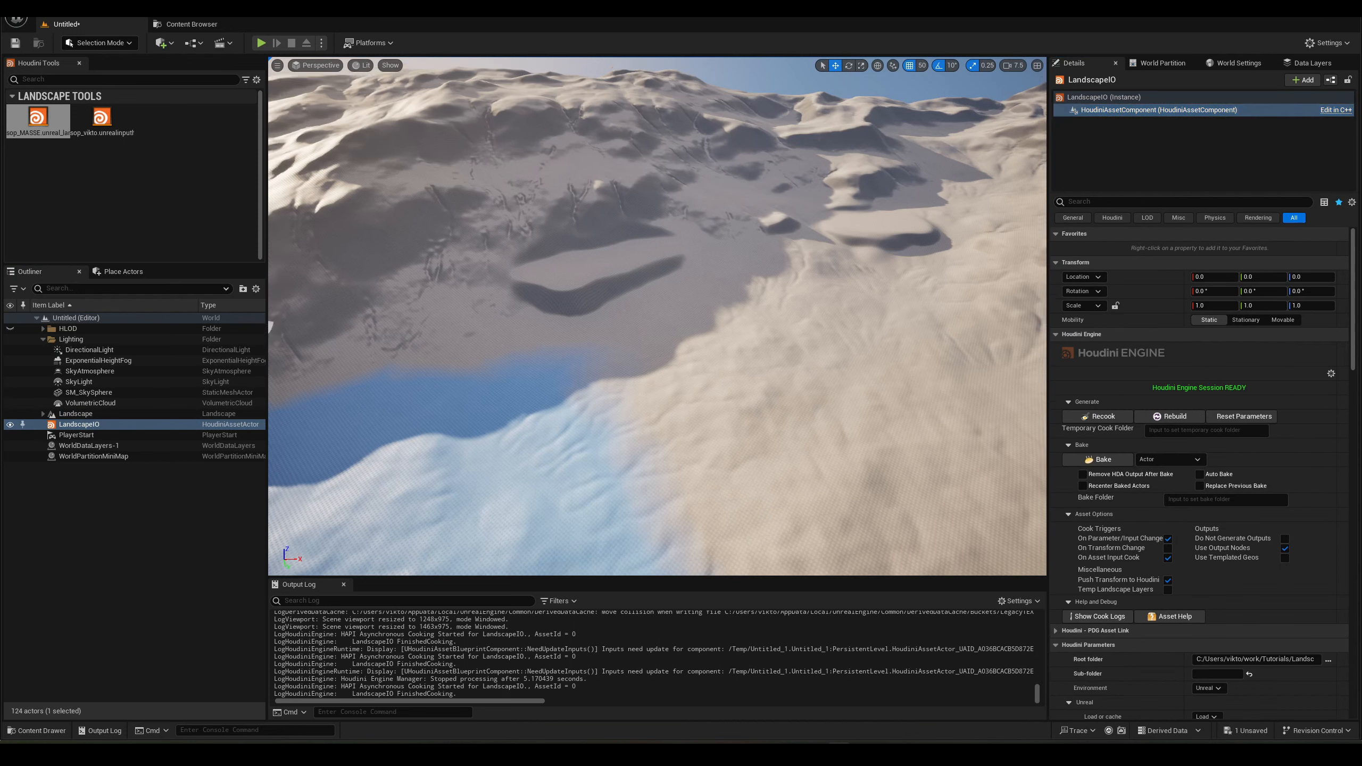
mouse_move(714, 265)
right_down()
mouse_move(698, 267)
mouse_move(714, 265)
right_up()
key(w)
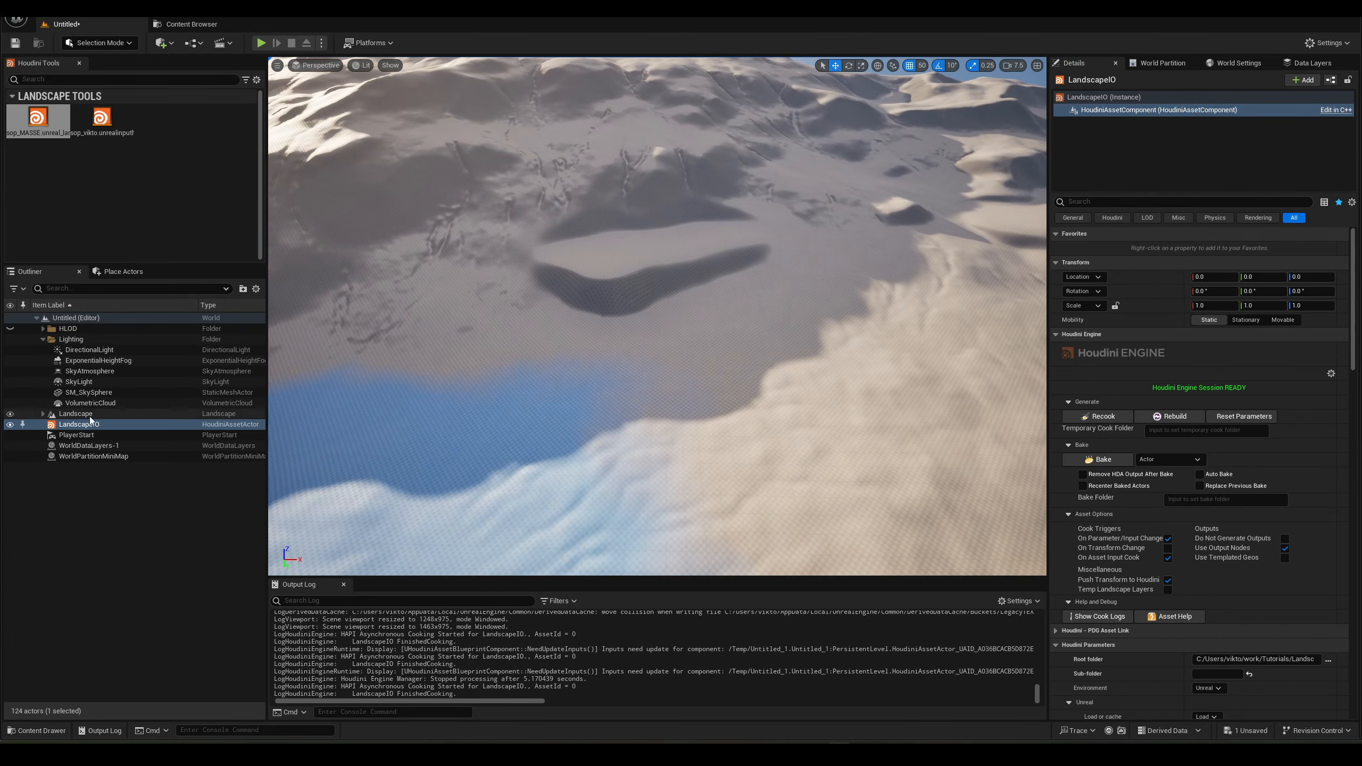
Set LandscapeIO's Unreal Load or cache parameter to Cache.
key(s)
right_drag(518, 429, 713, 348)
key(a)
scroll(1275, 606, down, 4)
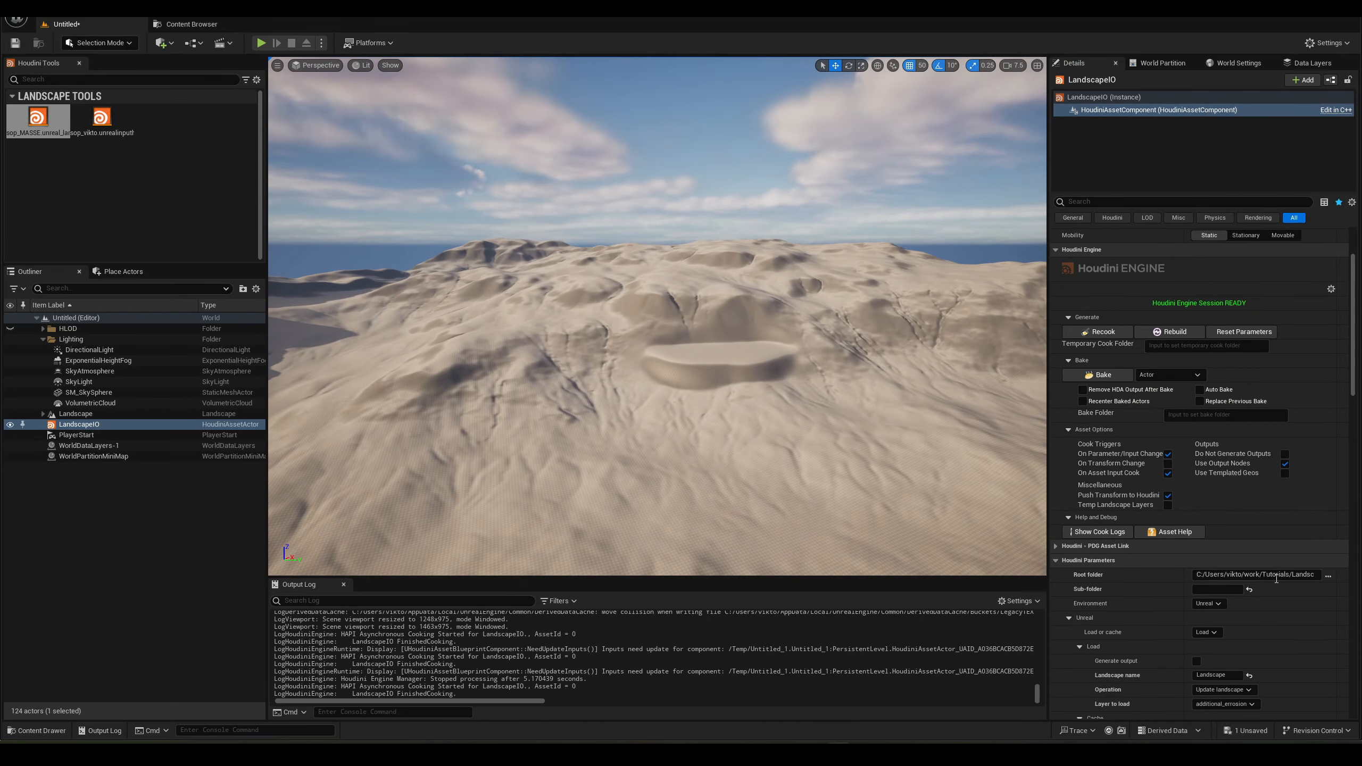
scroll(1276, 606, down, 2)
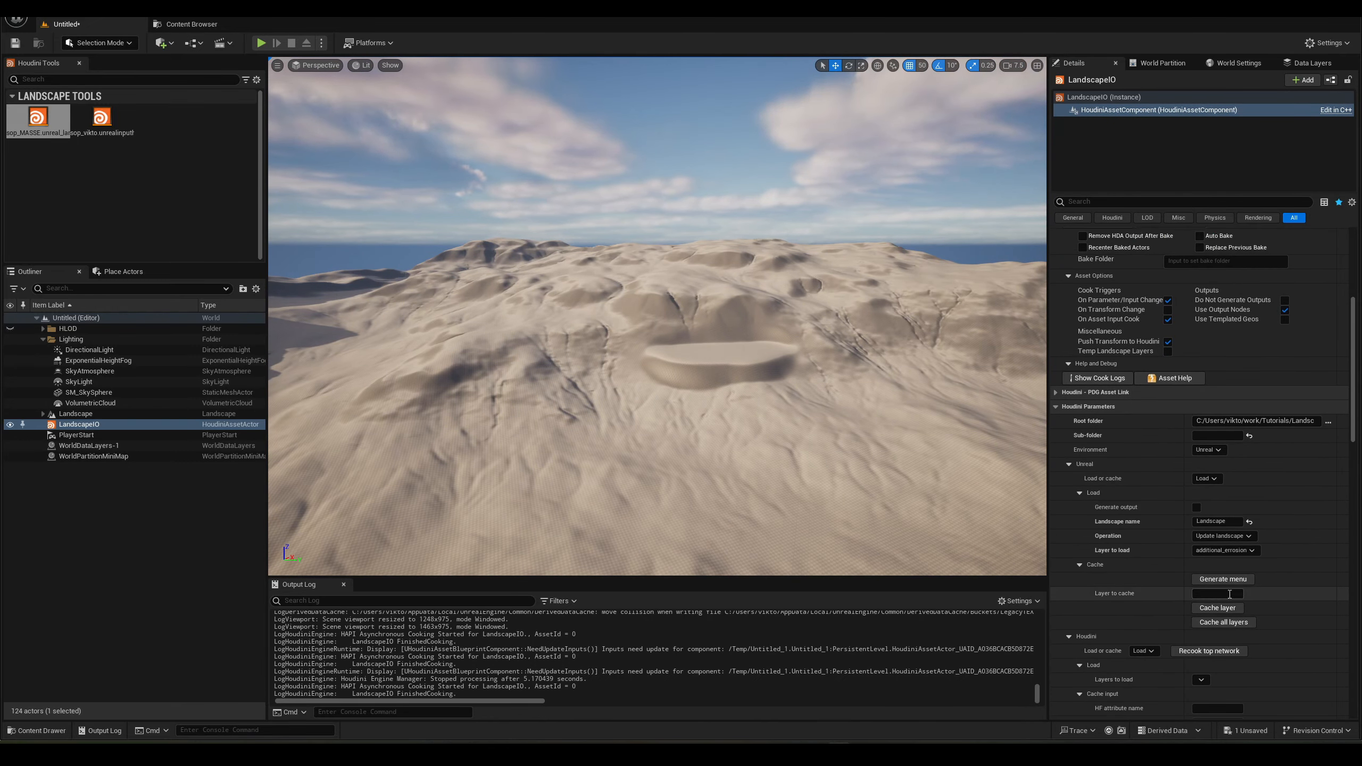
scroll(1314, 552, down, 1)
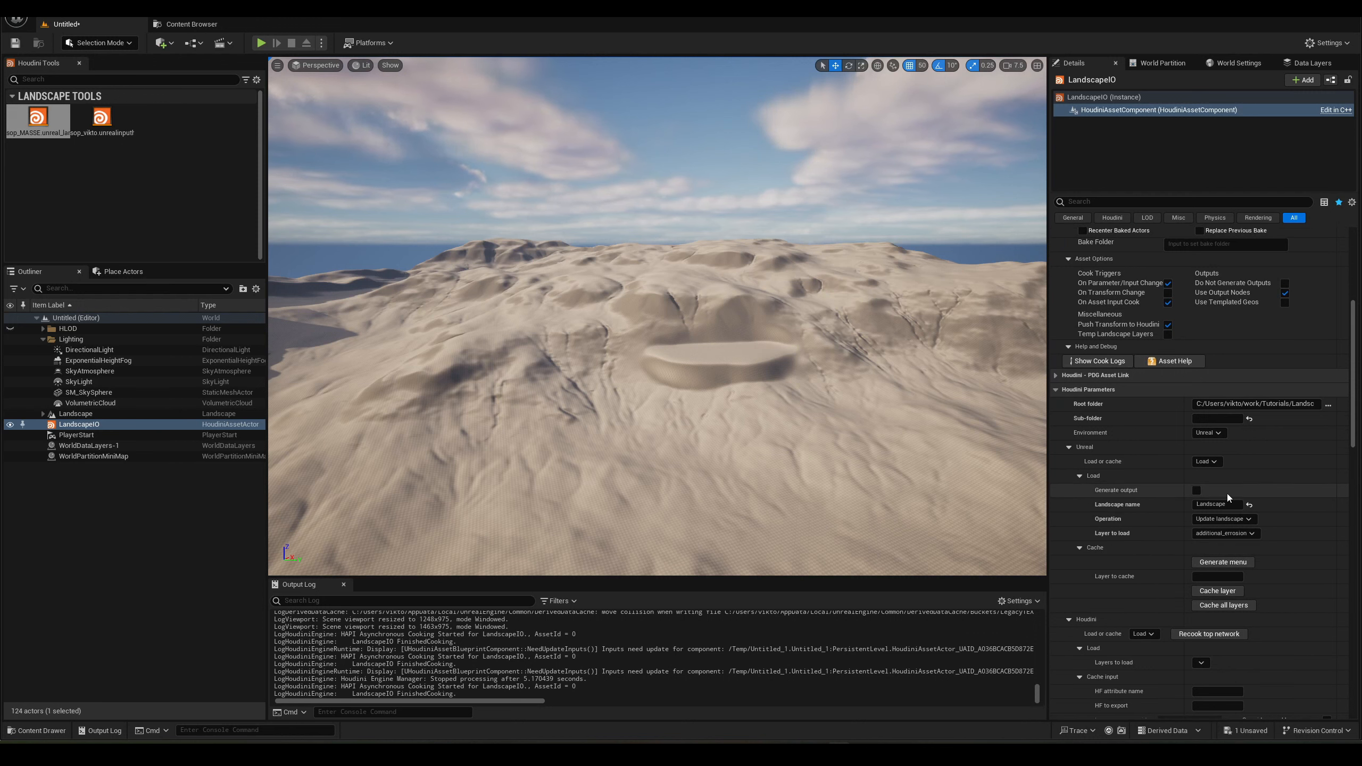
drag(1354, 438, 1359, 518)
scroll(1238, 602, up, 7)
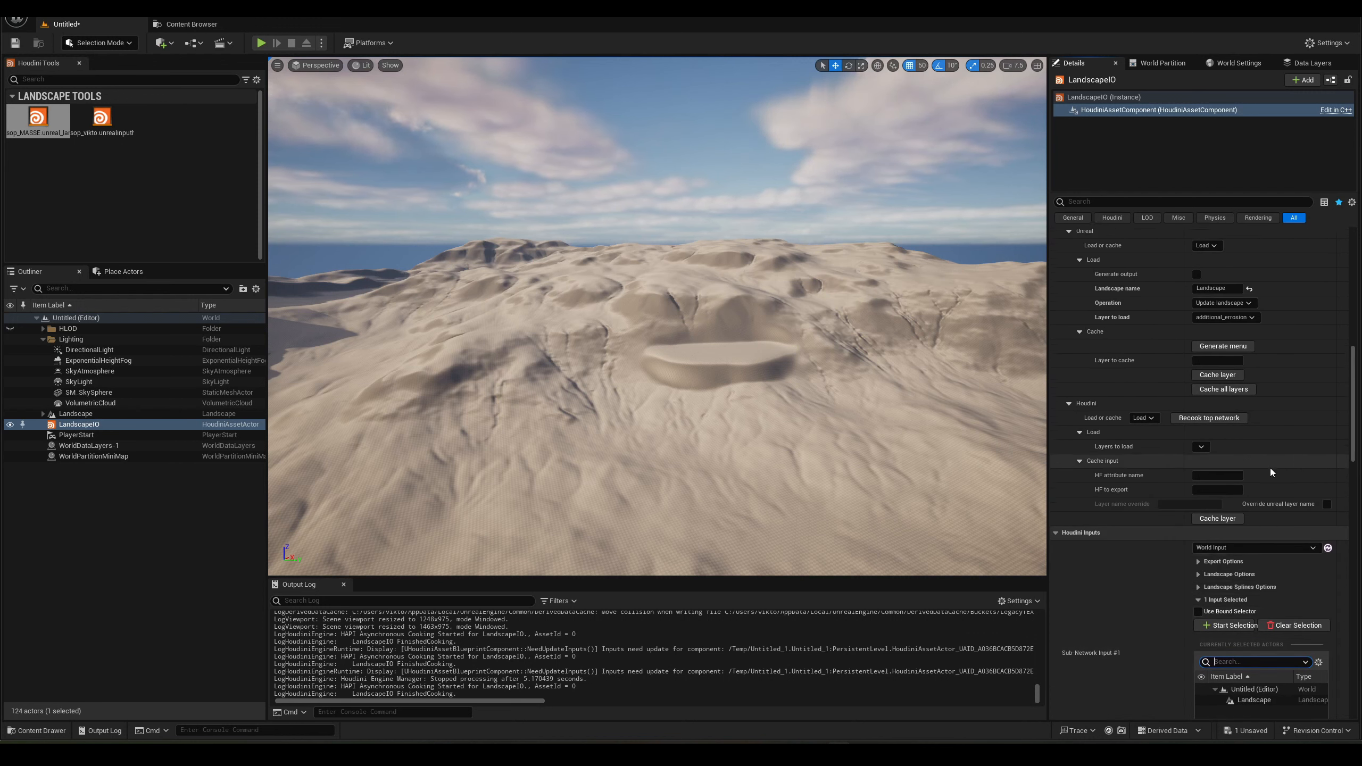
scroll(1301, 459, up, 2)
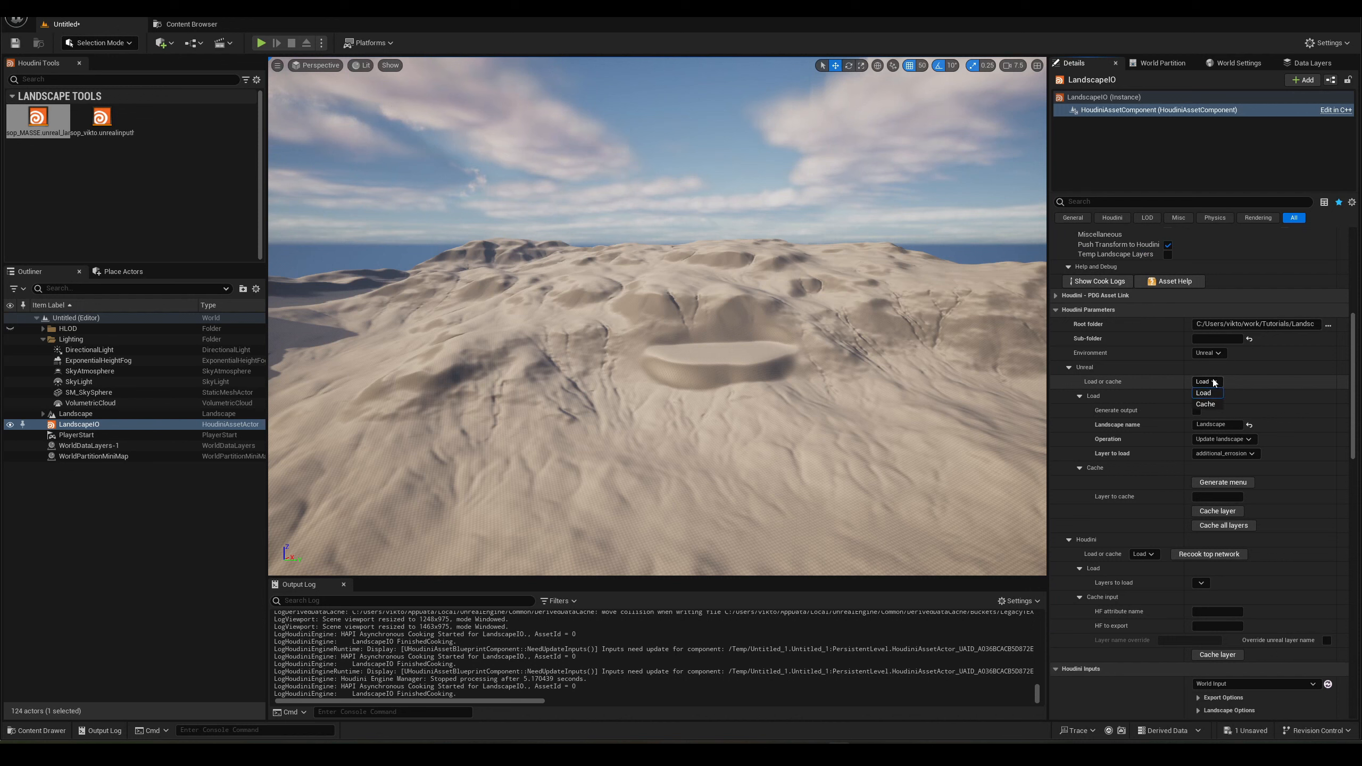
click(1207, 402)
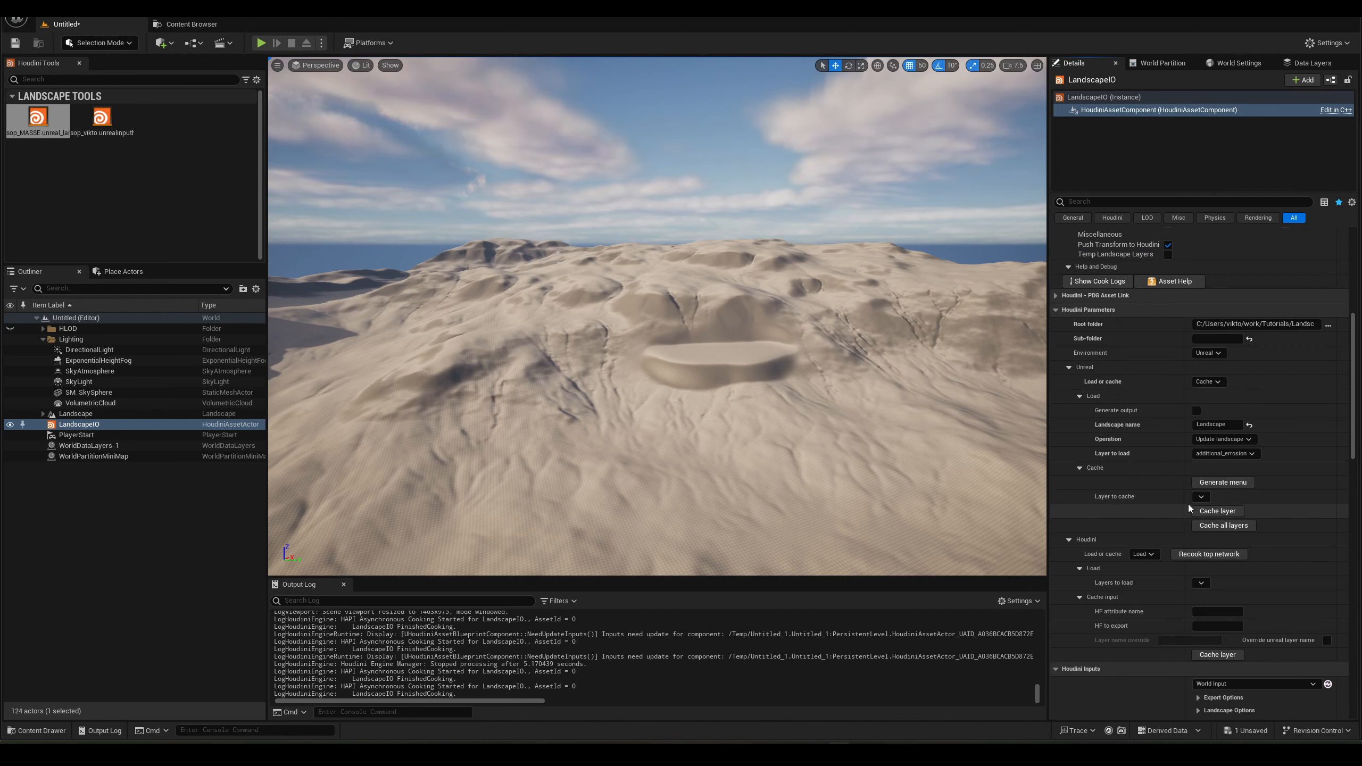
Check which landscape layers LandscapeIO offers for caching and which cache files the Landscapes folder holds.
click(1202, 497)
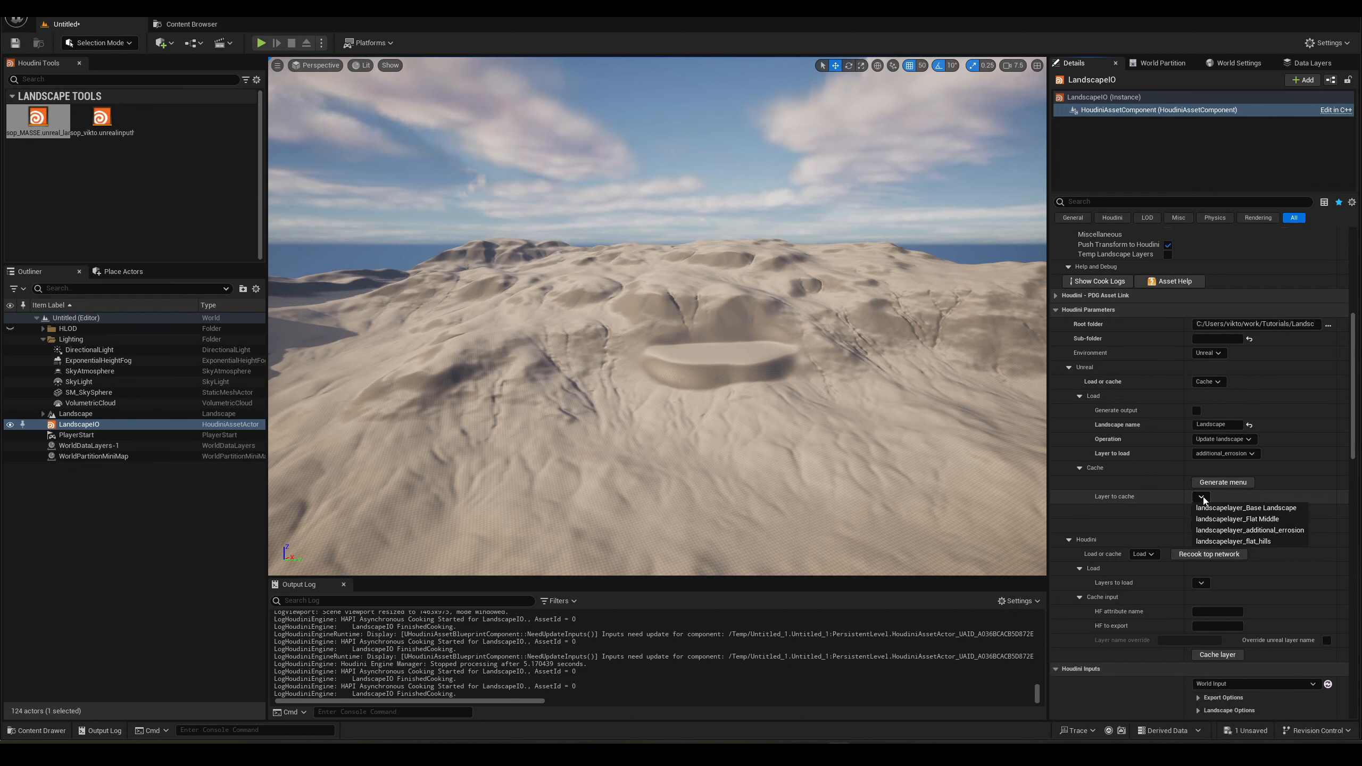
click(1202, 497)
click(1202, 497)
click(1203, 497)
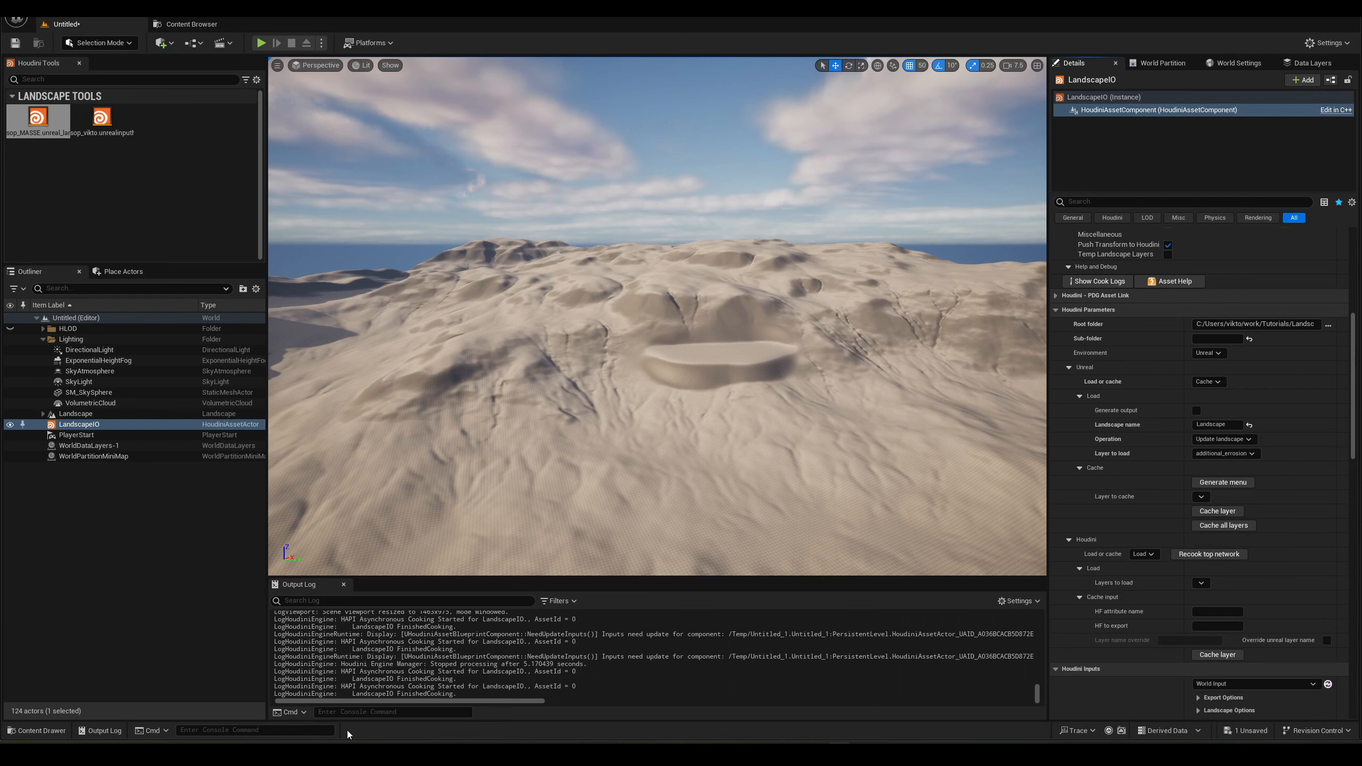
click(277, 753)
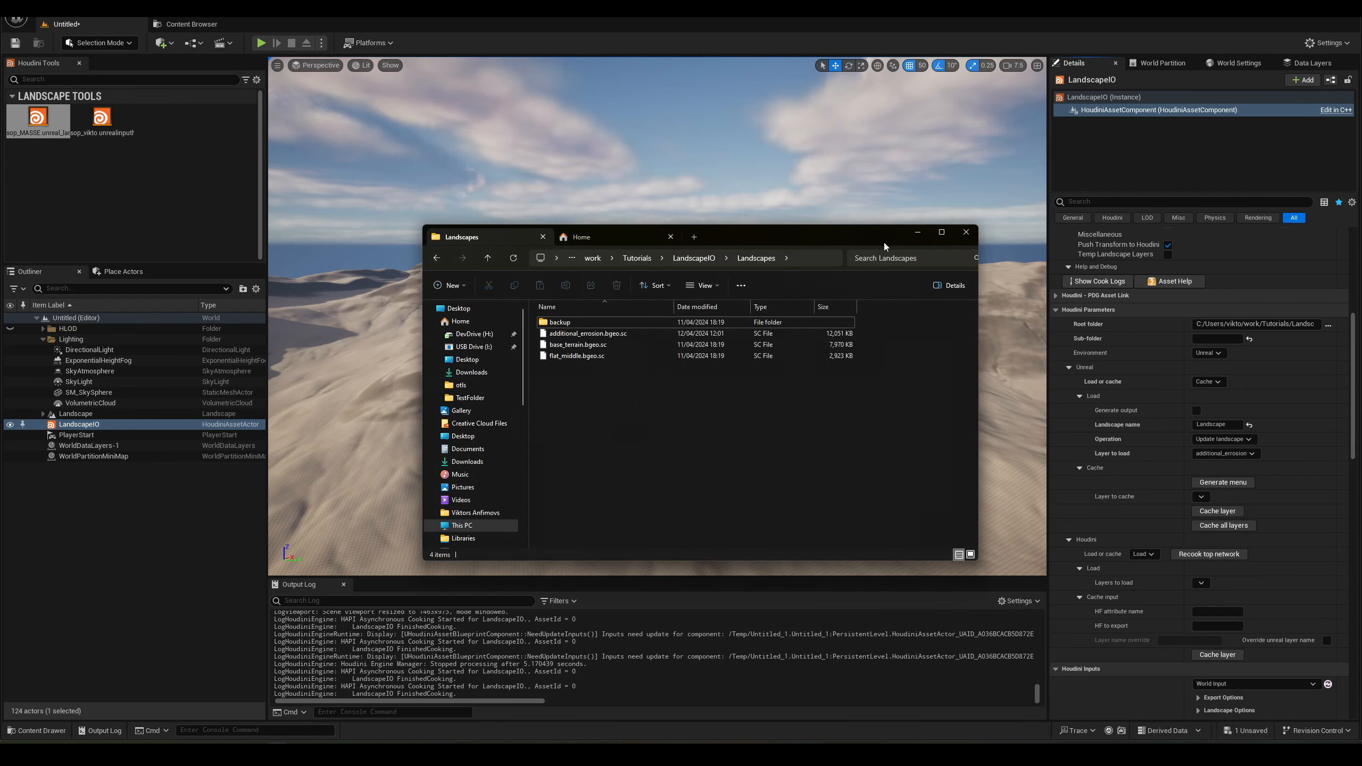
click(1202, 497)
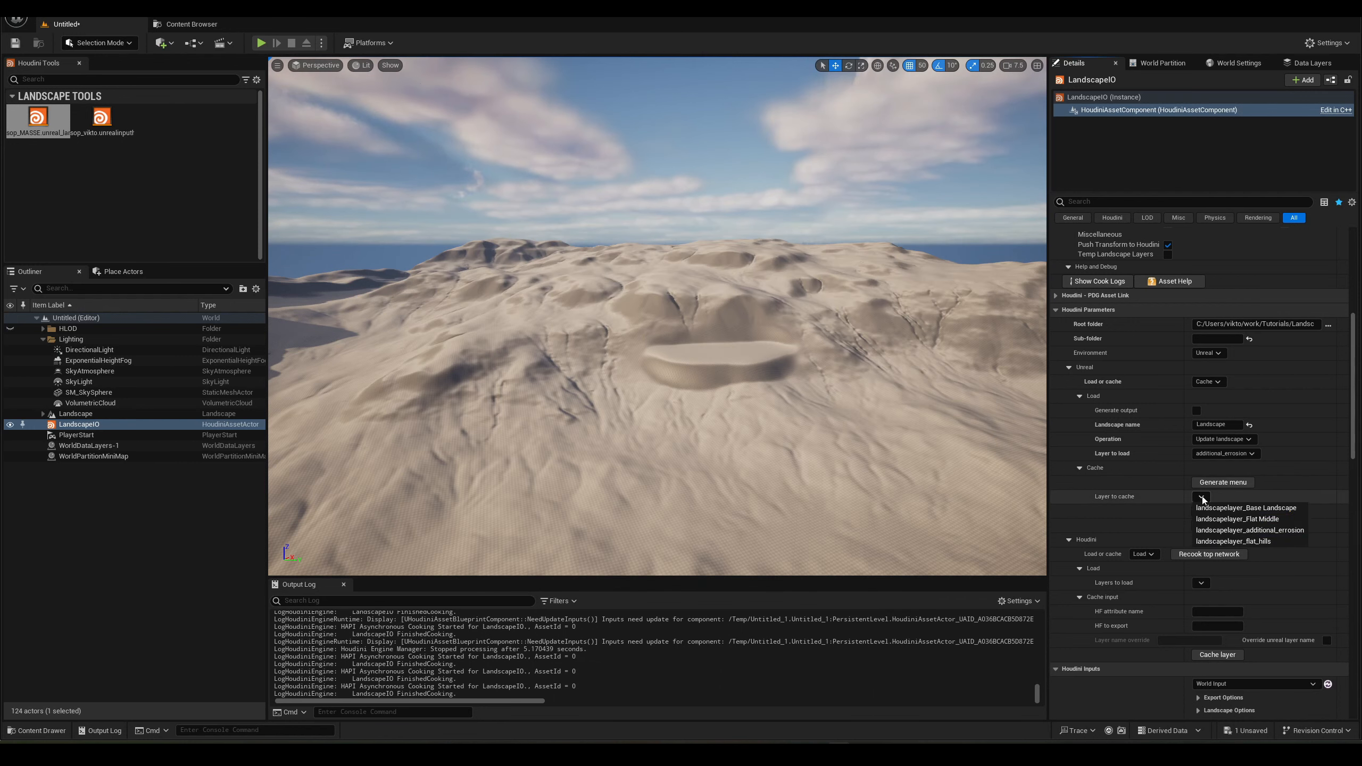
click(1203, 498)
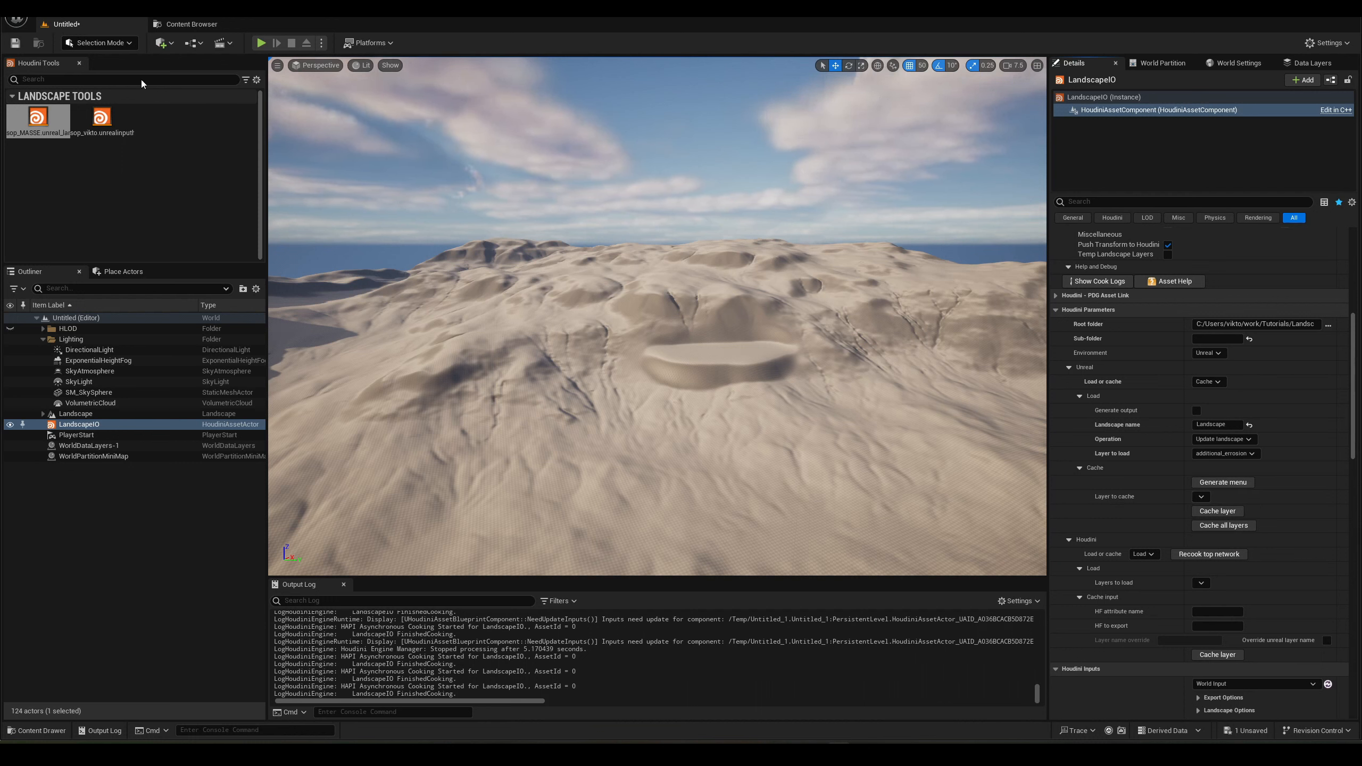
Choose landscapelayer_flat_hills as the layer to cache and cache that layer.
click(1202, 497)
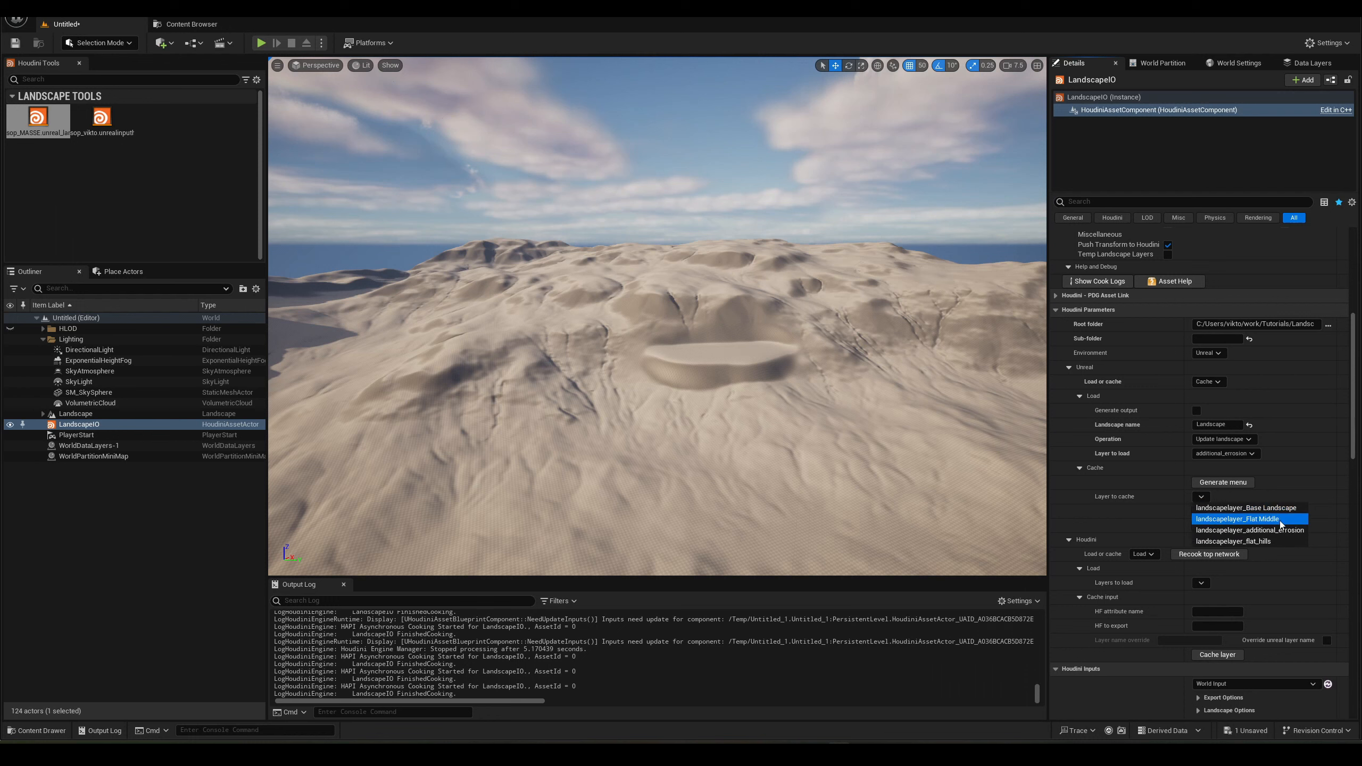
click(1248, 541)
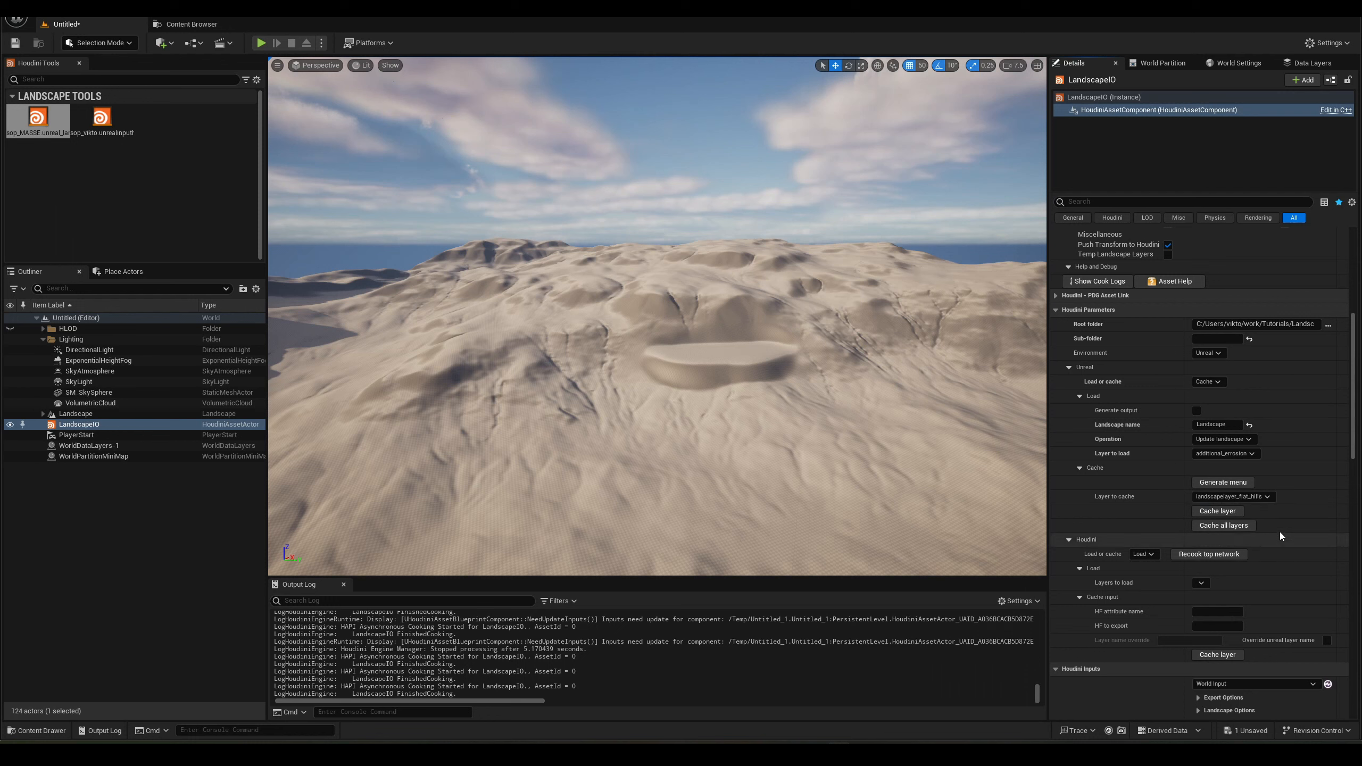
click(1232, 514)
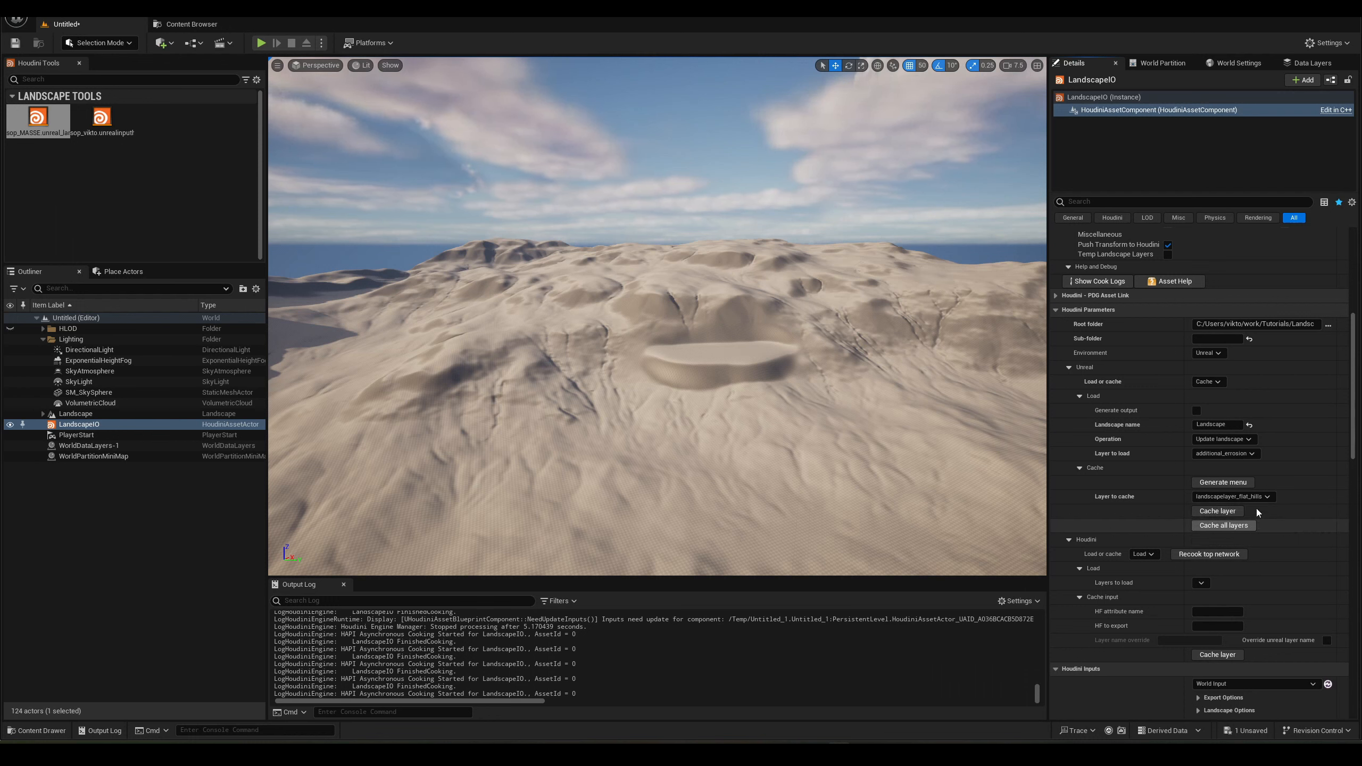
Check the Landscapes folder in File Explorer for the flat_hills.bgeo.sc cache file.
key(alt+Tab)
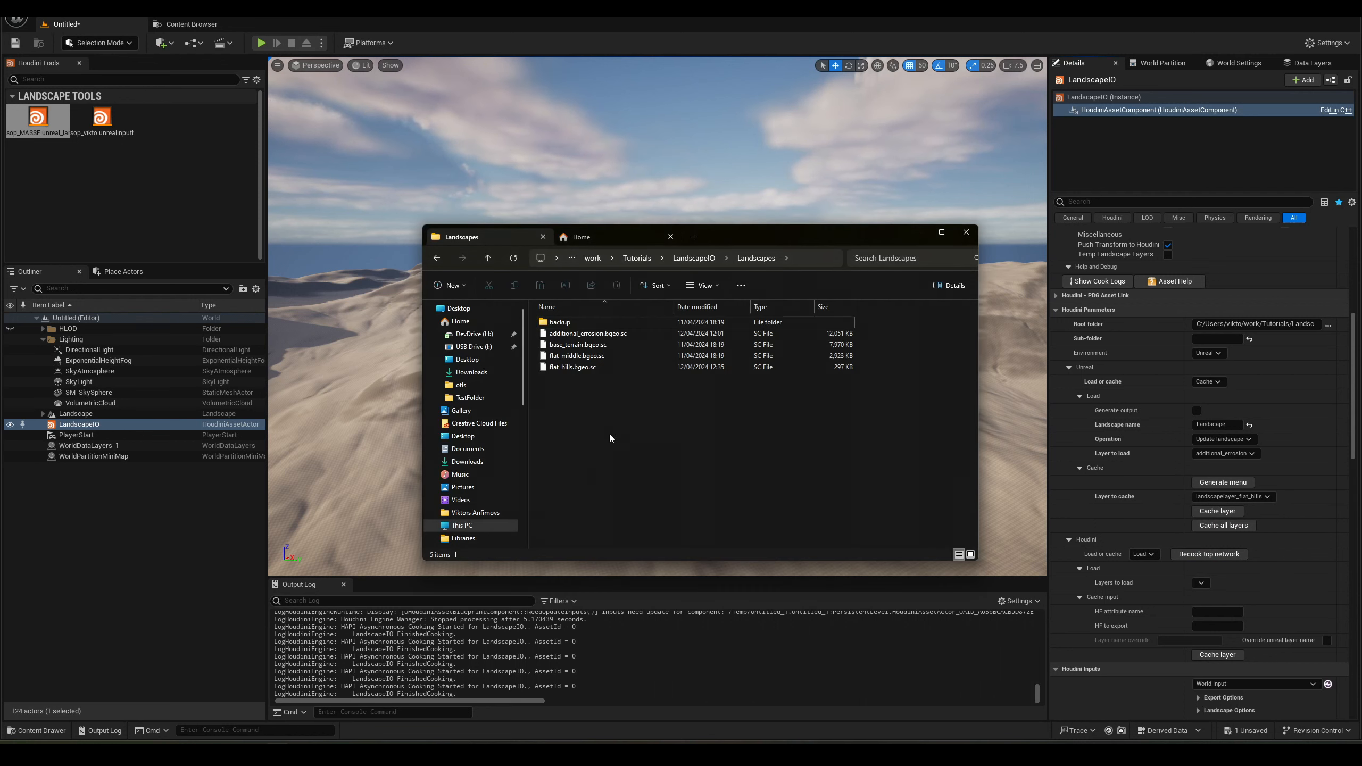
click(577, 368)
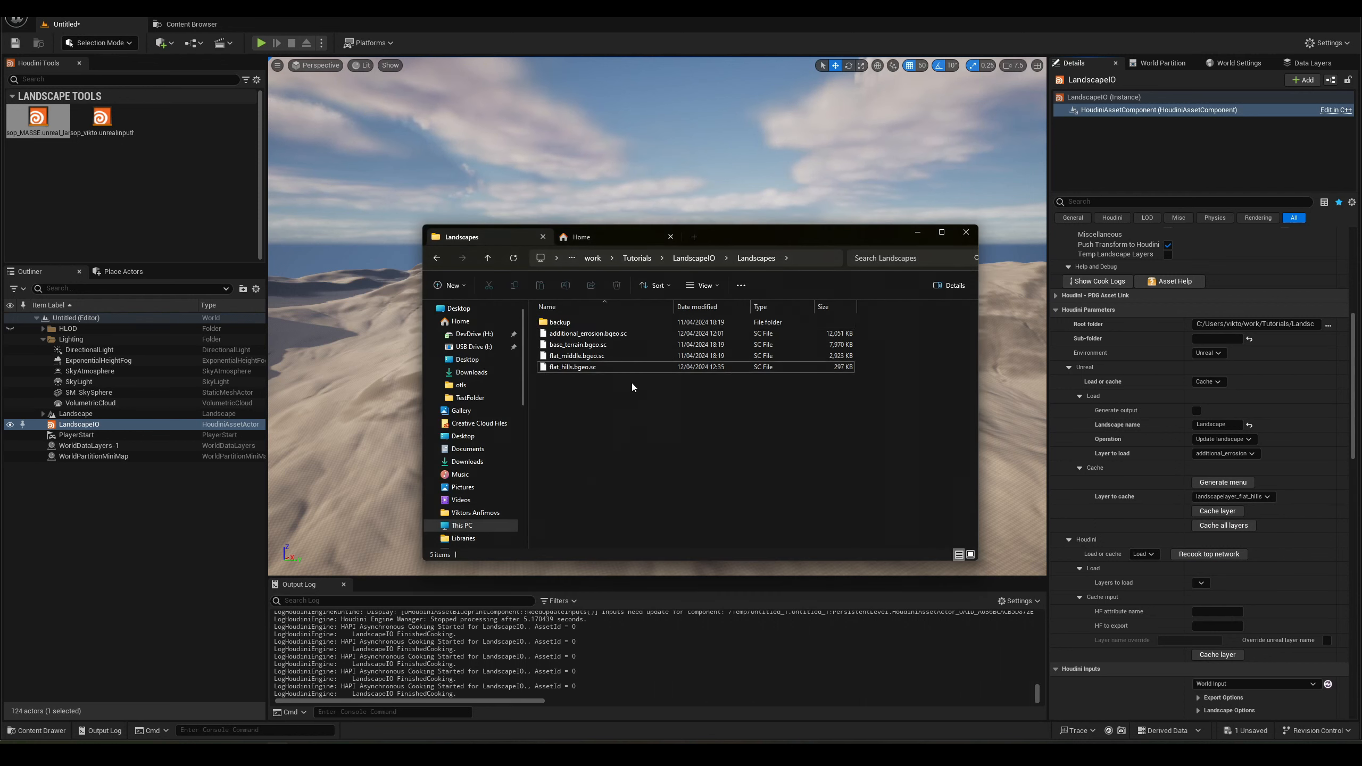
click(625, 369)
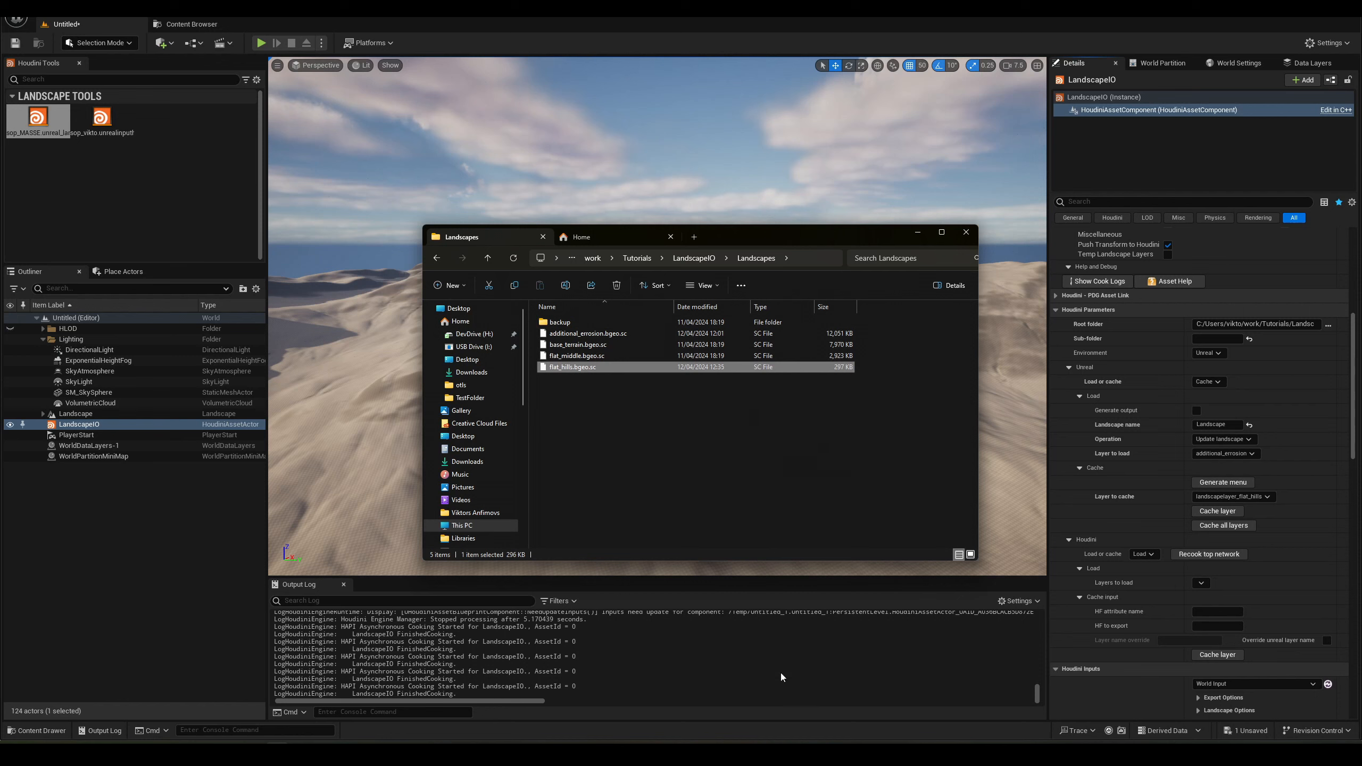
Switch to Houdini and display unreal_landscape_io2 with its whole terrain framed in the viewport.
key(alt+Tab)
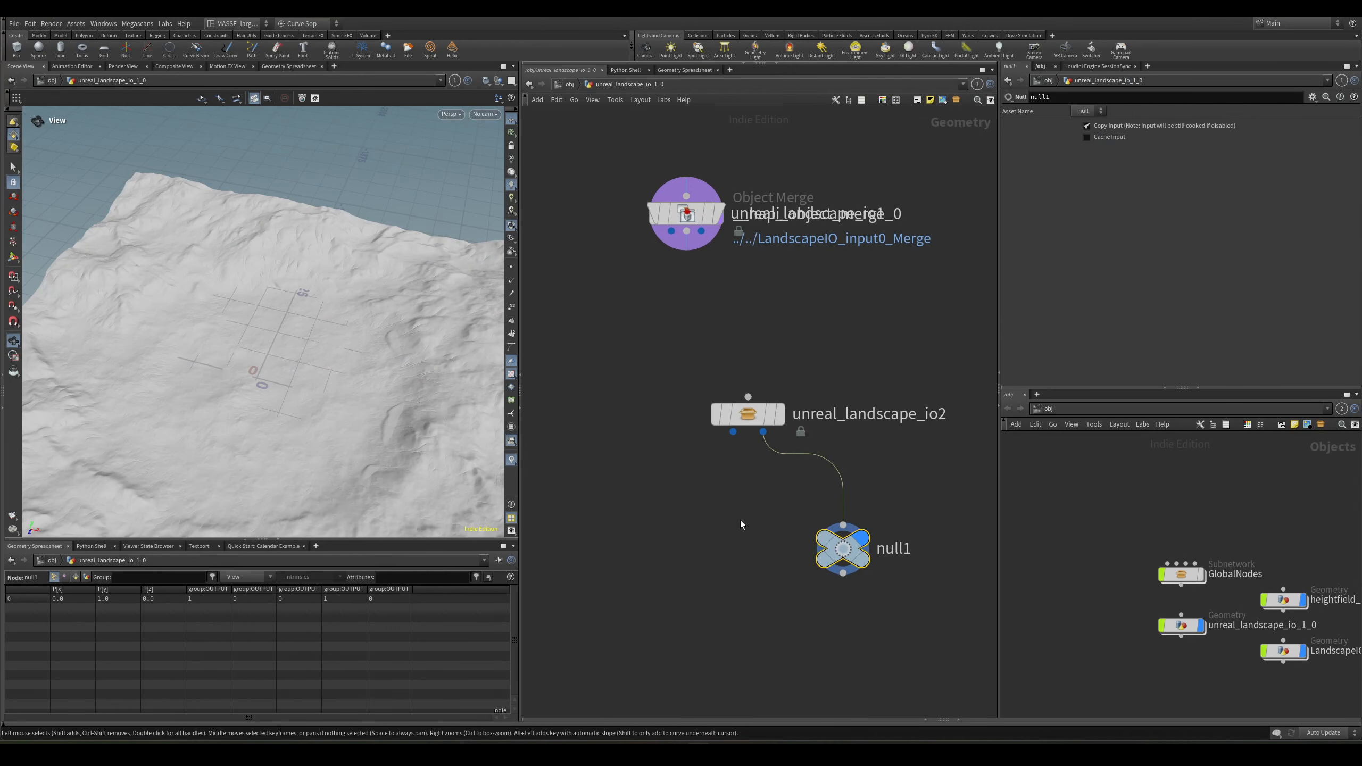
click(780, 414)
key(space+g)
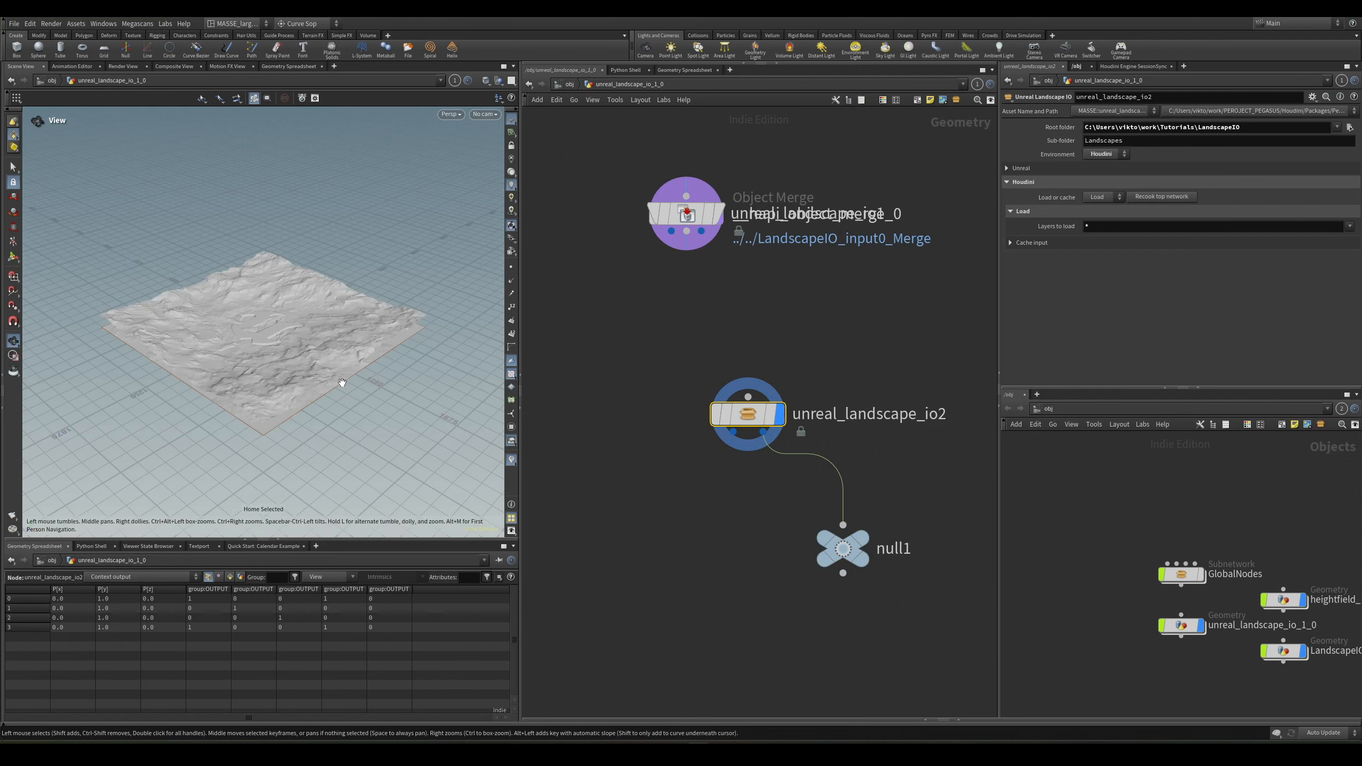
click(843, 547)
click(778, 414)
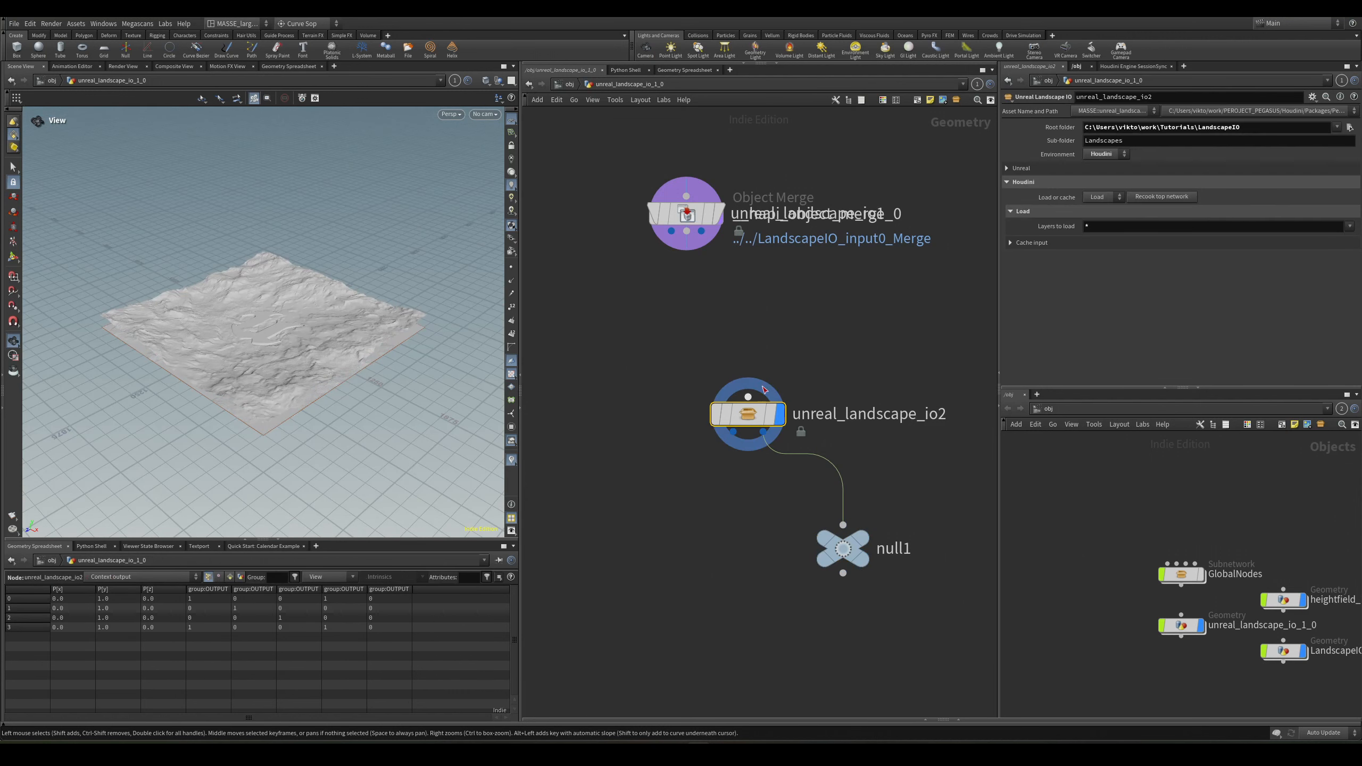
middle_drag(873, 454, 863, 458)
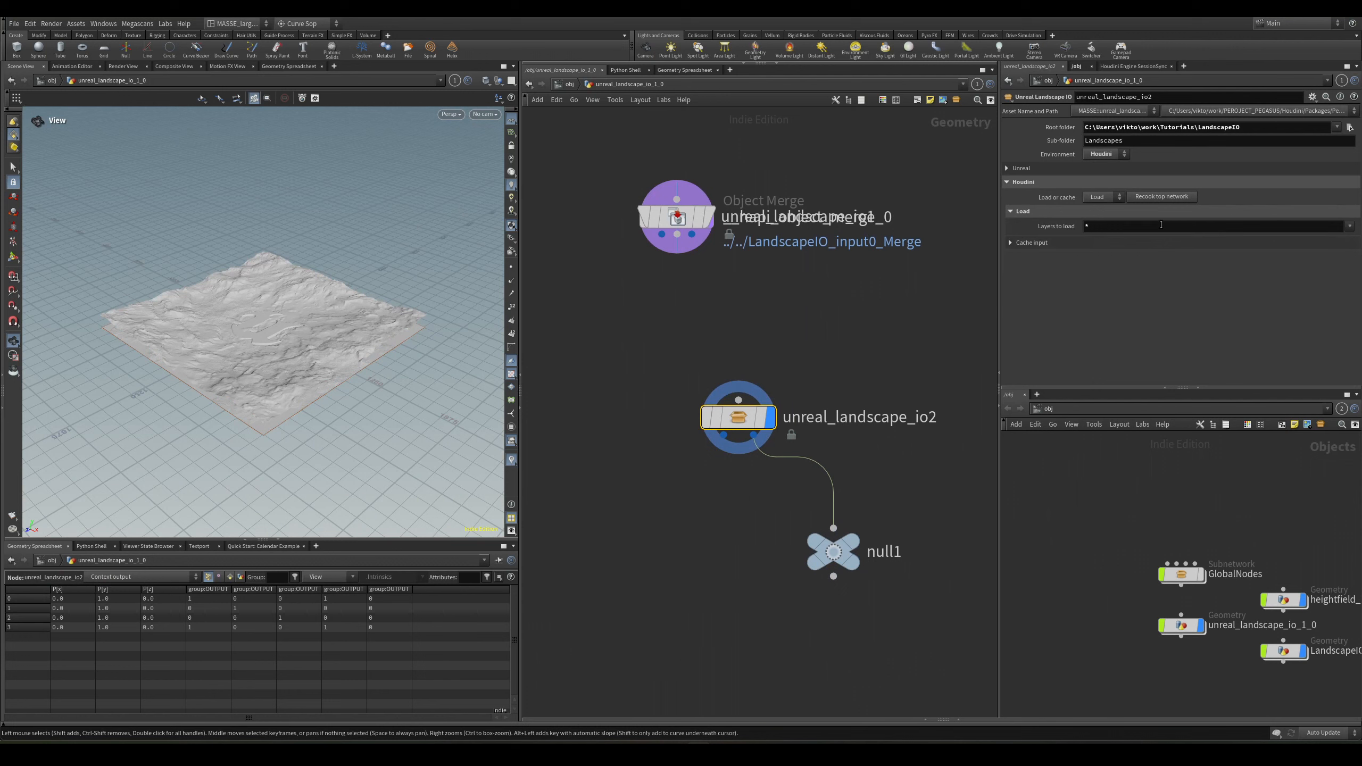
middle_drag(826, 569, 833, 551)
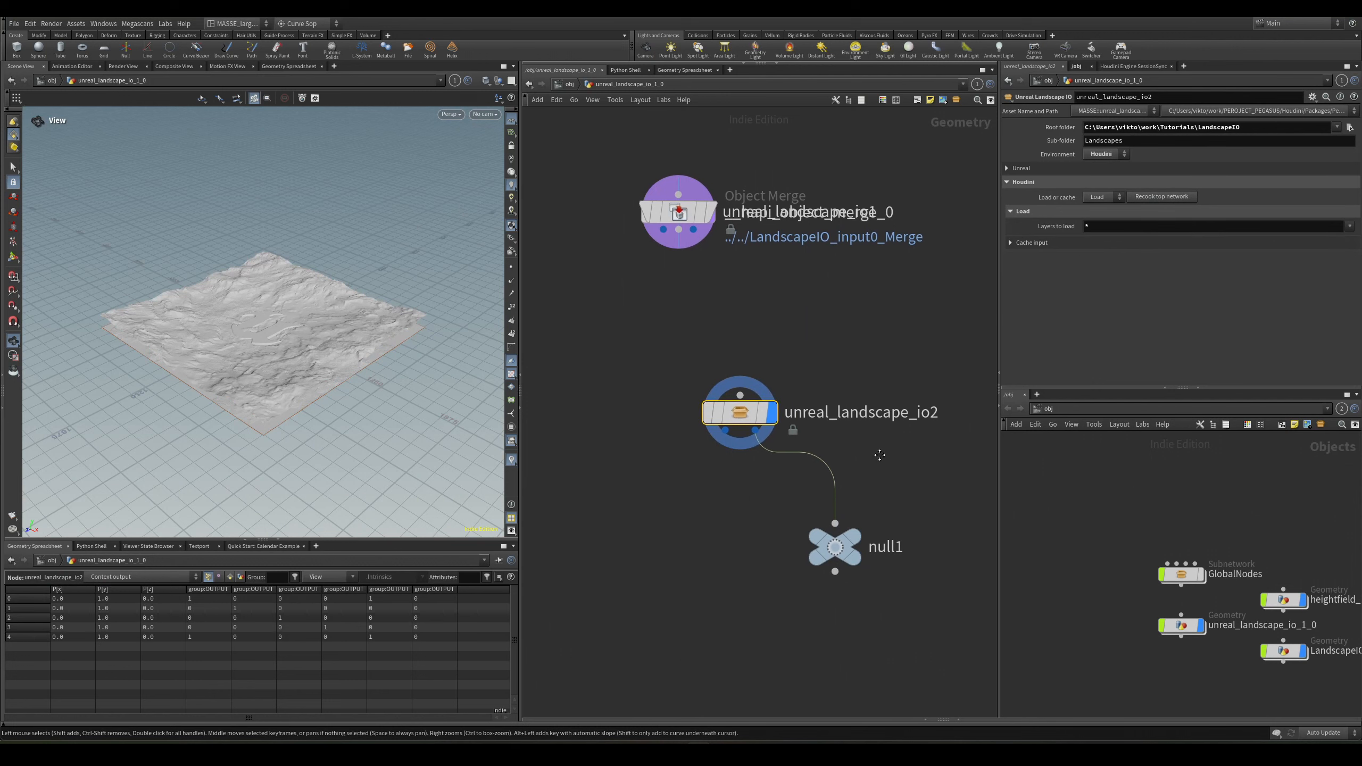
Display null1 and examine the flattened hill areas of the combined terrain from close up.
click(858, 533)
drag(257, 333, 295, 368)
scroll(354, 279, up, 5)
drag(353, 279, 395, 304)
right_drag(395, 304, 465, 314)
drag(466, 314, 322, 365)
right_drag(322, 365, 375, 214)
mouse_move(302, 282)
mouse_down()
mouse_move(370, 252)
mouse_move(294, 277)
mouse_move(274, 243)
mouse_move(303, 288)
mouse_move(308, 276)
mouse_up()
scroll(880, 515, up, 2)
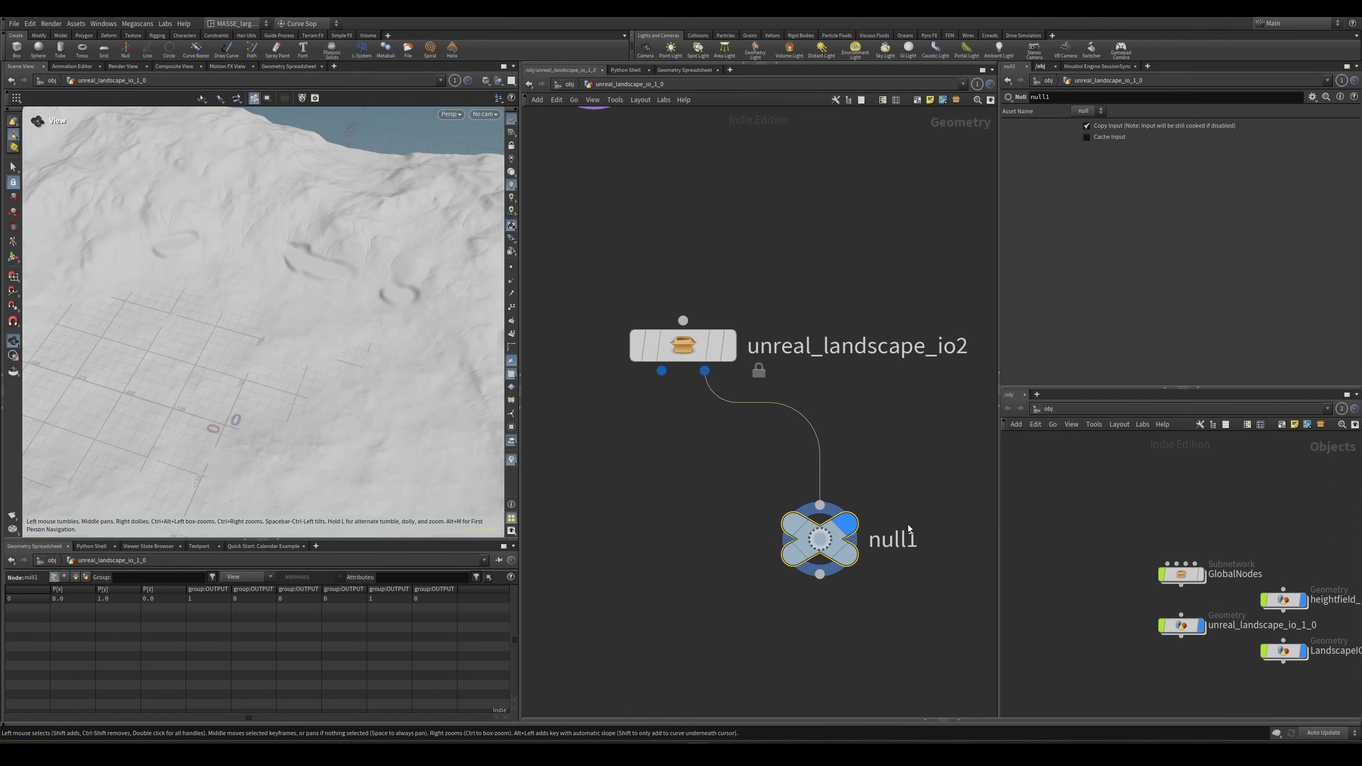
Show null1's primitive attributes in the Geometry Spreadsheet and view the combined landscape from farther away.
click(75, 577)
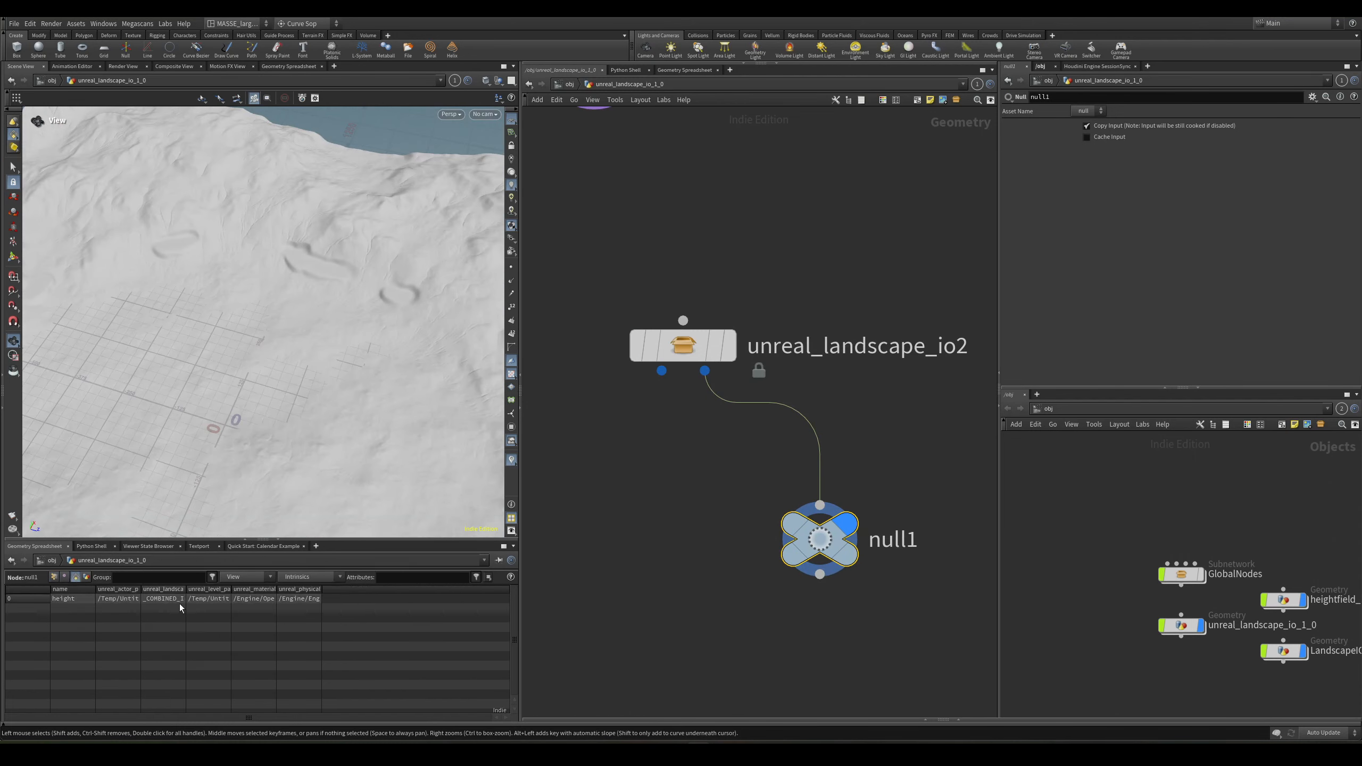
drag(186, 435, 189, 407)
middle_drag(455, 352, 451, 358)
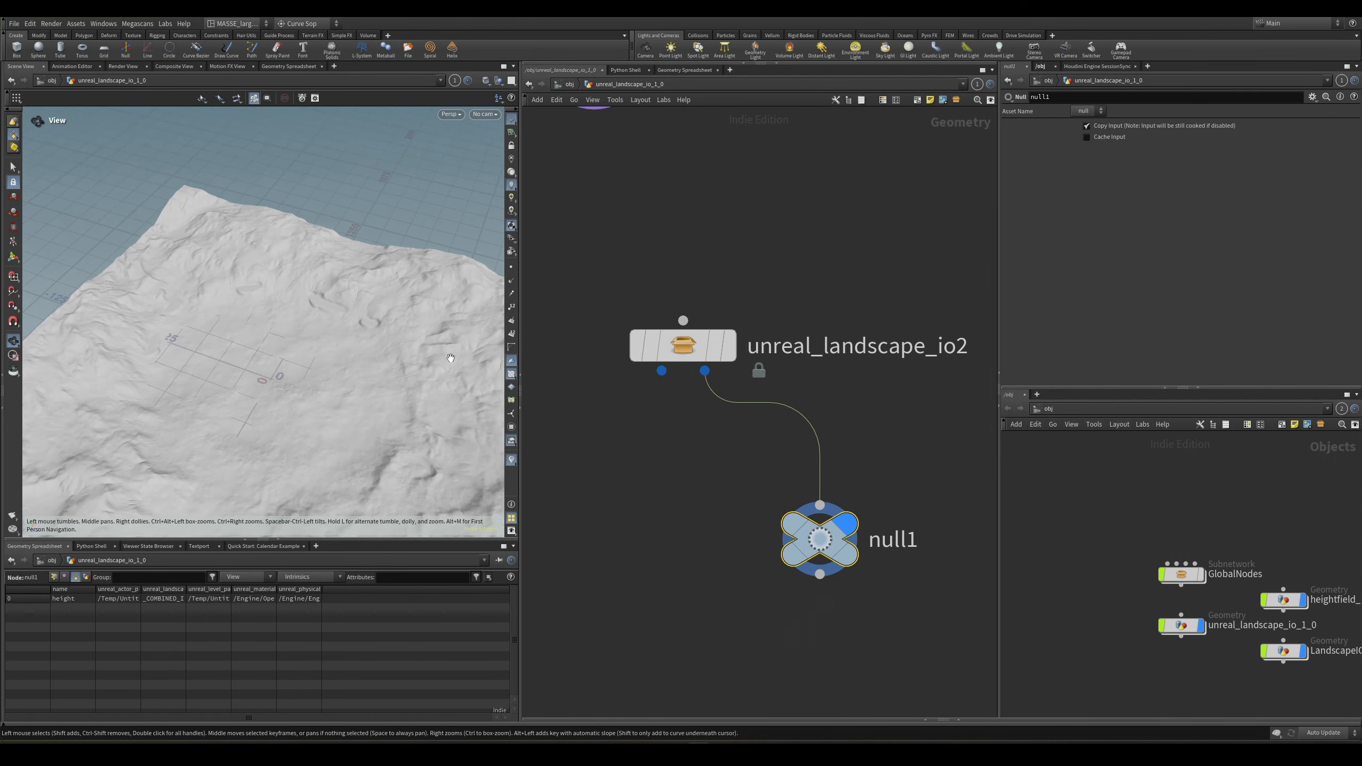
scroll(698, 477, down, 2)
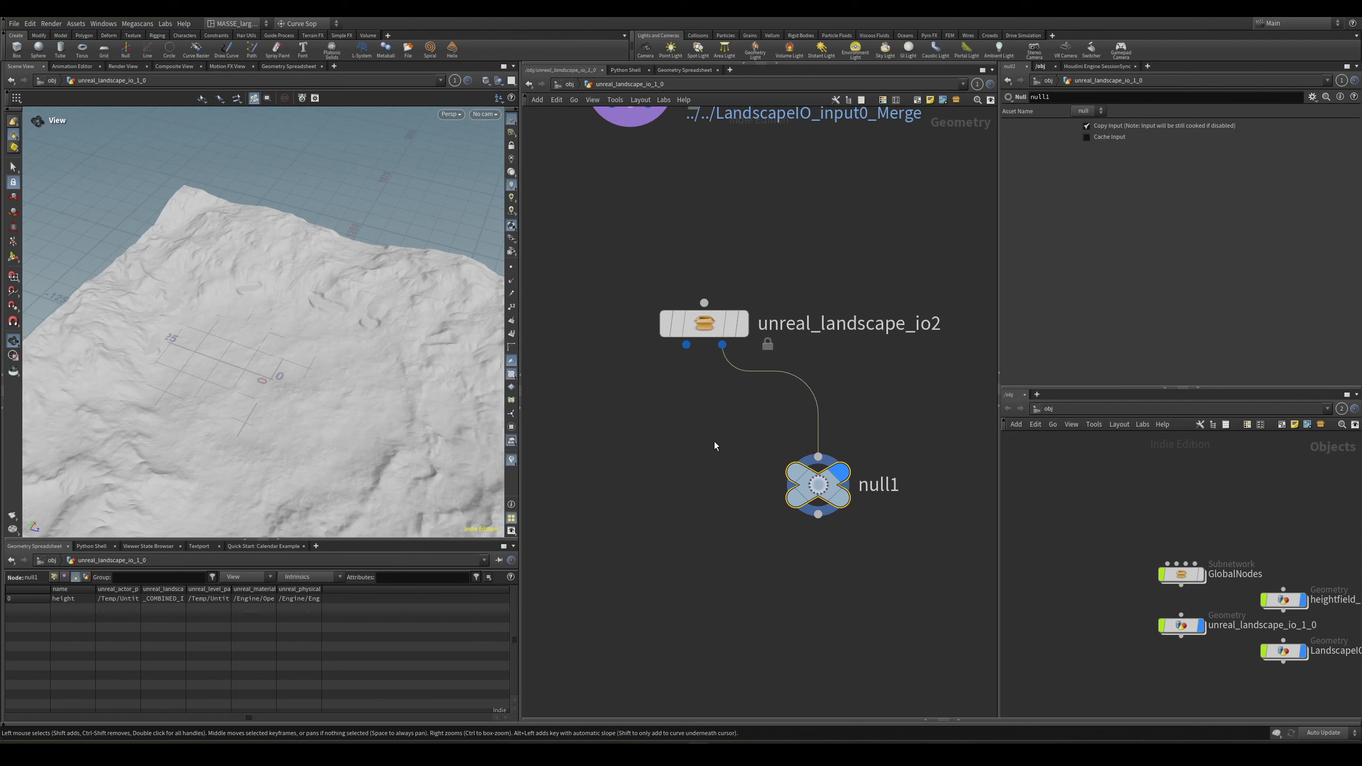
scroll(720, 492, down, 2)
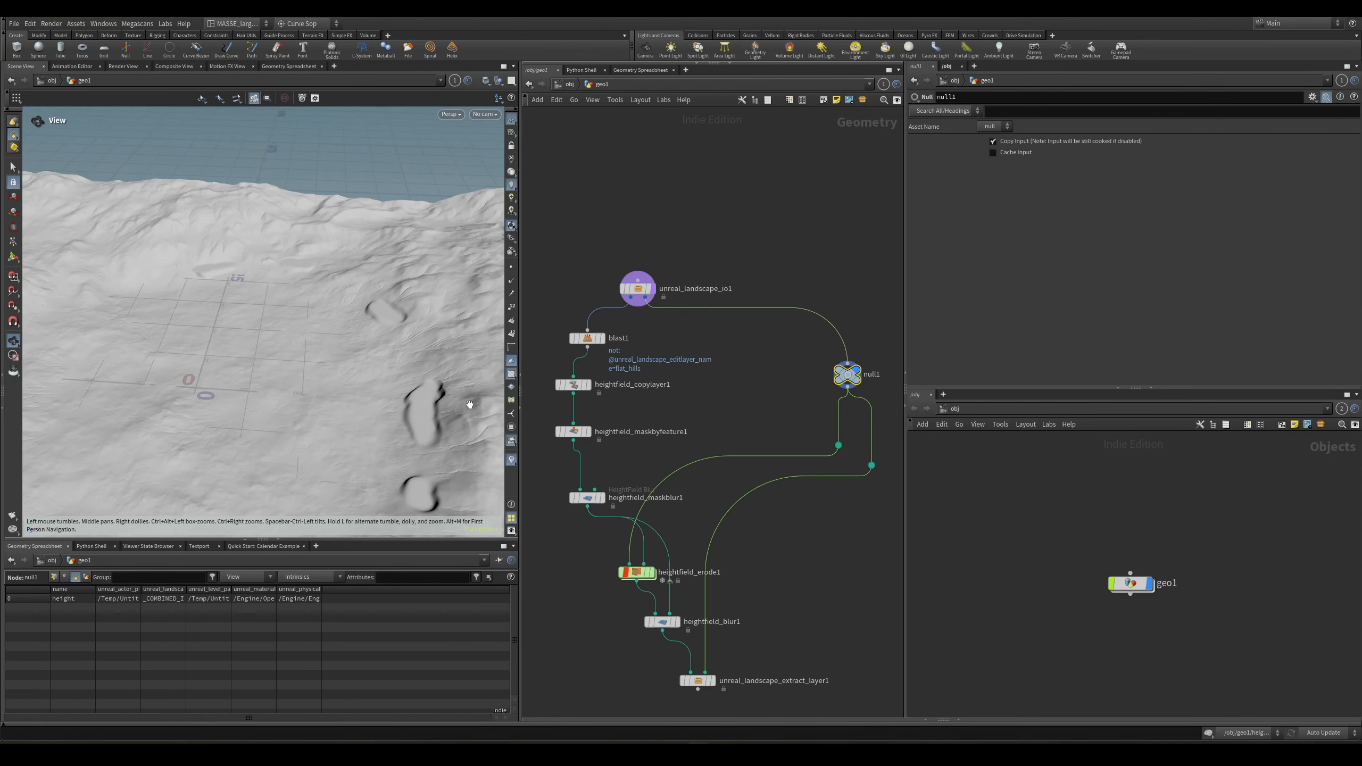
Select blast1, heightfield_copylayer1, heightfield_maskbyfeature1 and heightfield_maskblur1 in the geo1 network and align them in an evenly spaced vertical column.
drag(470, 404, 440, 350)
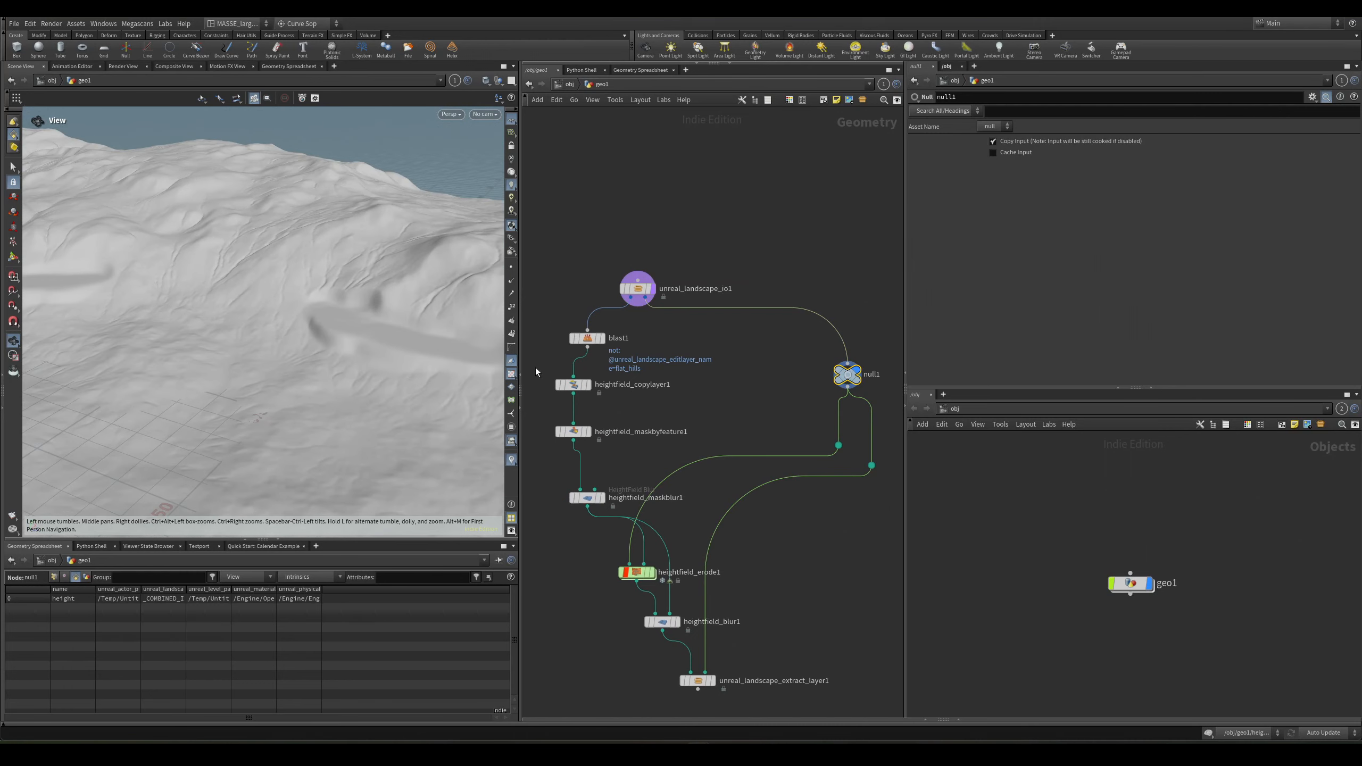
mouse_move(710, 410)
middle_down()
mouse_move(723, 390)
mouse_move(714, 409)
middle_up()
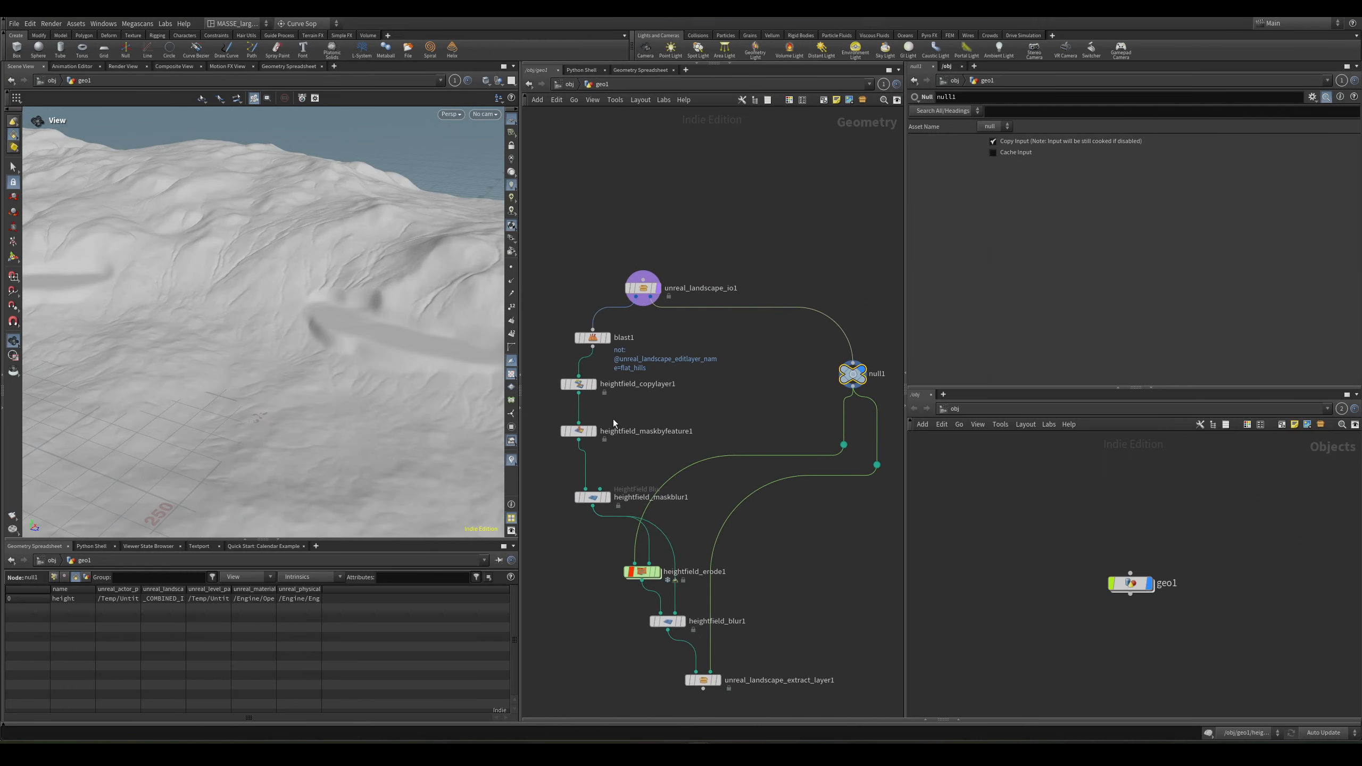
middle_drag(613, 420, 629, 423)
drag(569, 320, 626, 508)
key(a)
drag(621, 376, 633, 417)
middle_drag(633, 418, 542, 409)
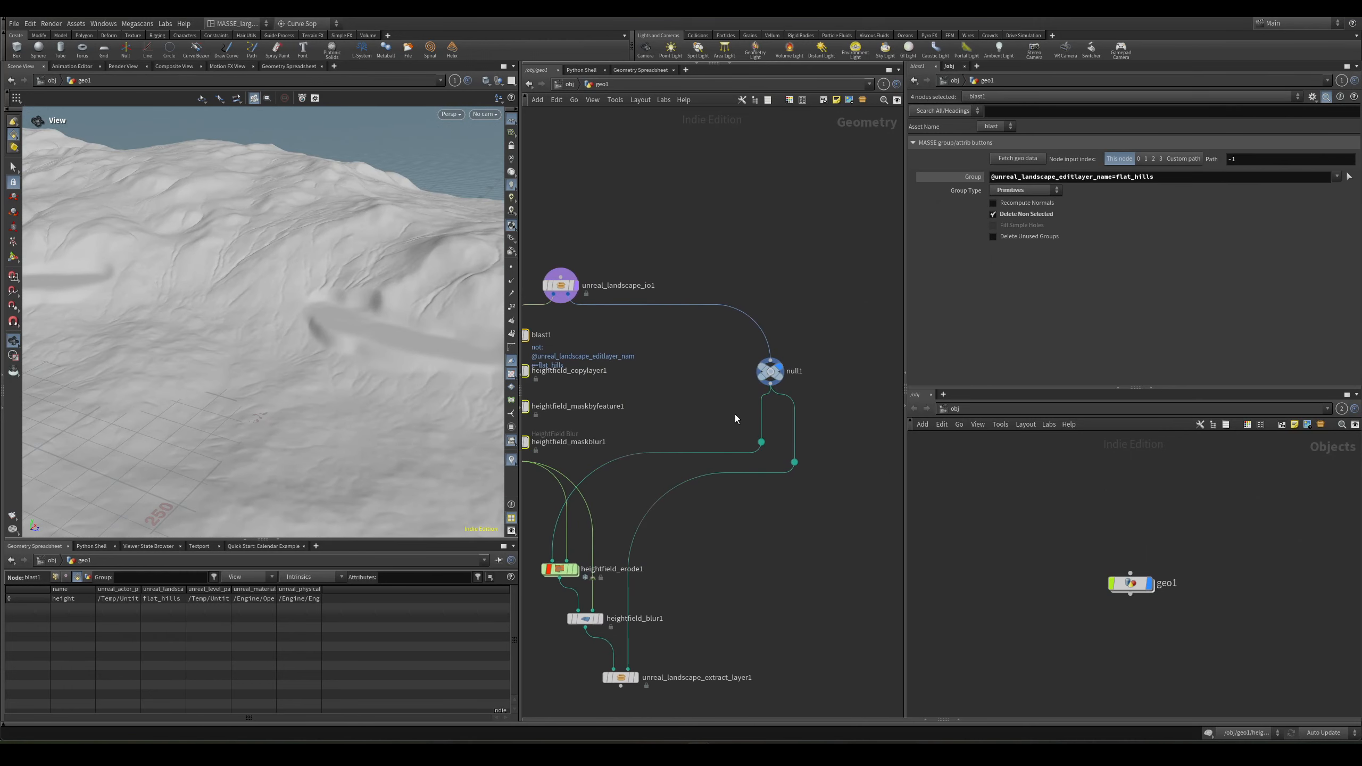
Examine the flattened hill up close and the masking node chain between unreal_landscape_io1 and heightfield_erode1.
scroll(400, 338, up, 4)
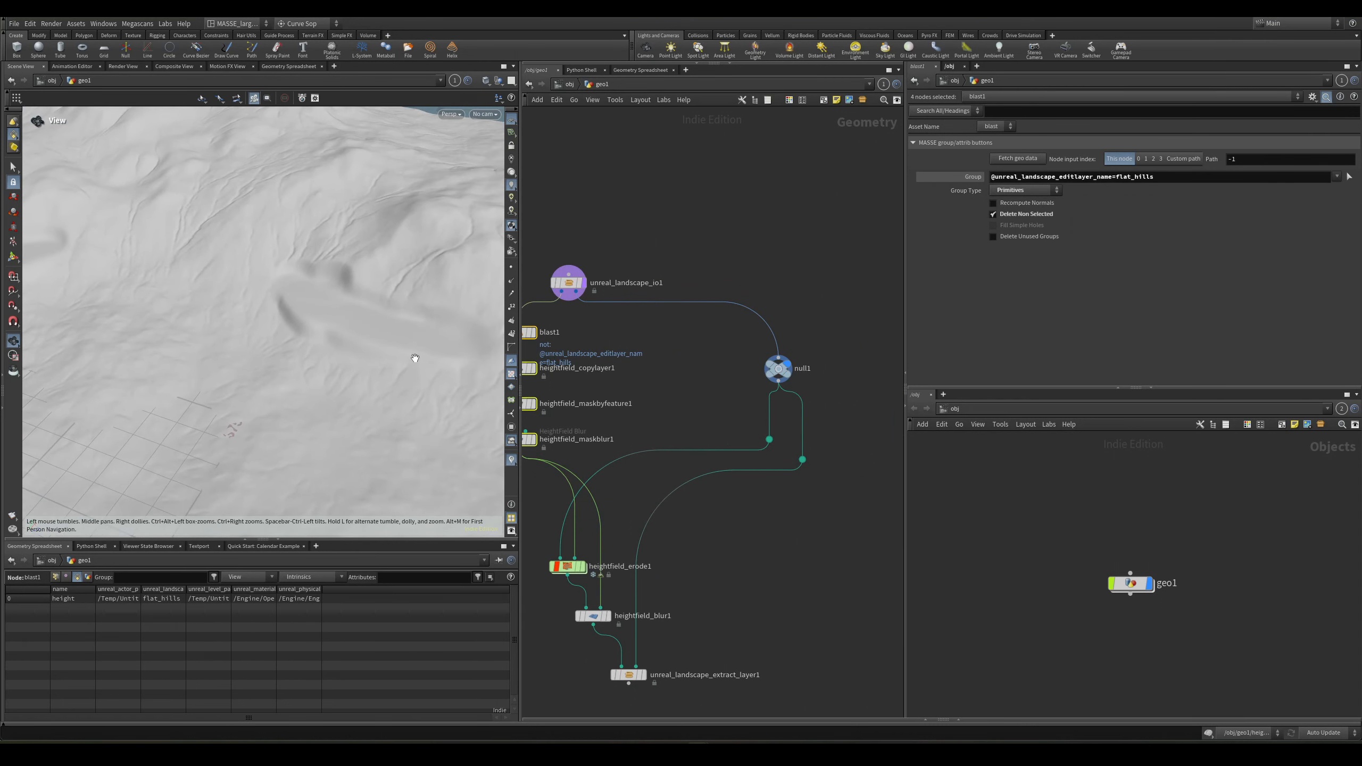
drag(415, 358, 394, 357)
scroll(687, 437, down, 1)
middle_drag(688, 436, 772, 411)
scroll(677, 311, up, 3)
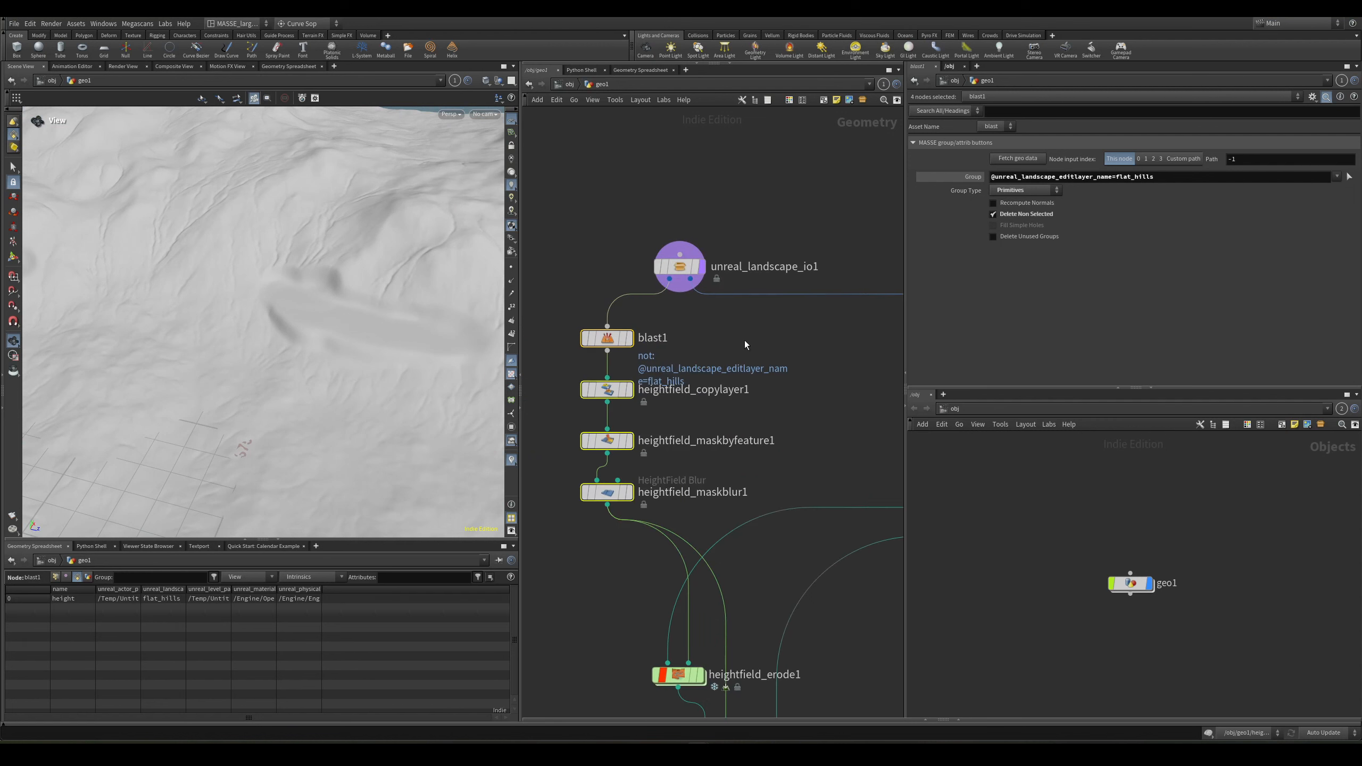
middle_drag(808, 339, 734, 410)
scroll(680, 393, down, 1)
middle_drag(382, 325, 398, 341)
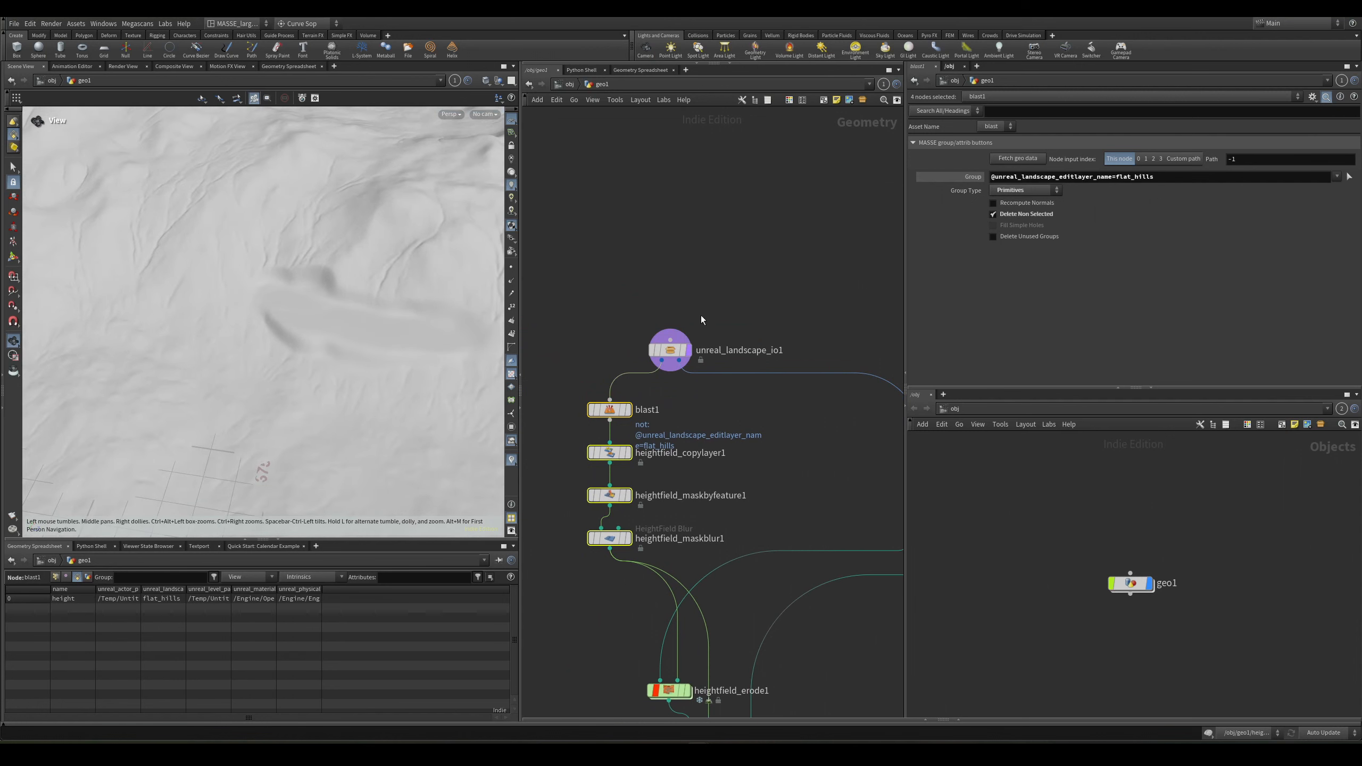
Select unreal_landscape_io1 and display its terrain in the viewport.
scroll(763, 307, down, 1)
mouse_move(763, 307)
middle_down()
mouse_move(713, 326)
mouse_move(759, 303)
middle_up()
click(637, 363)
scroll(760, 307, up, 2)
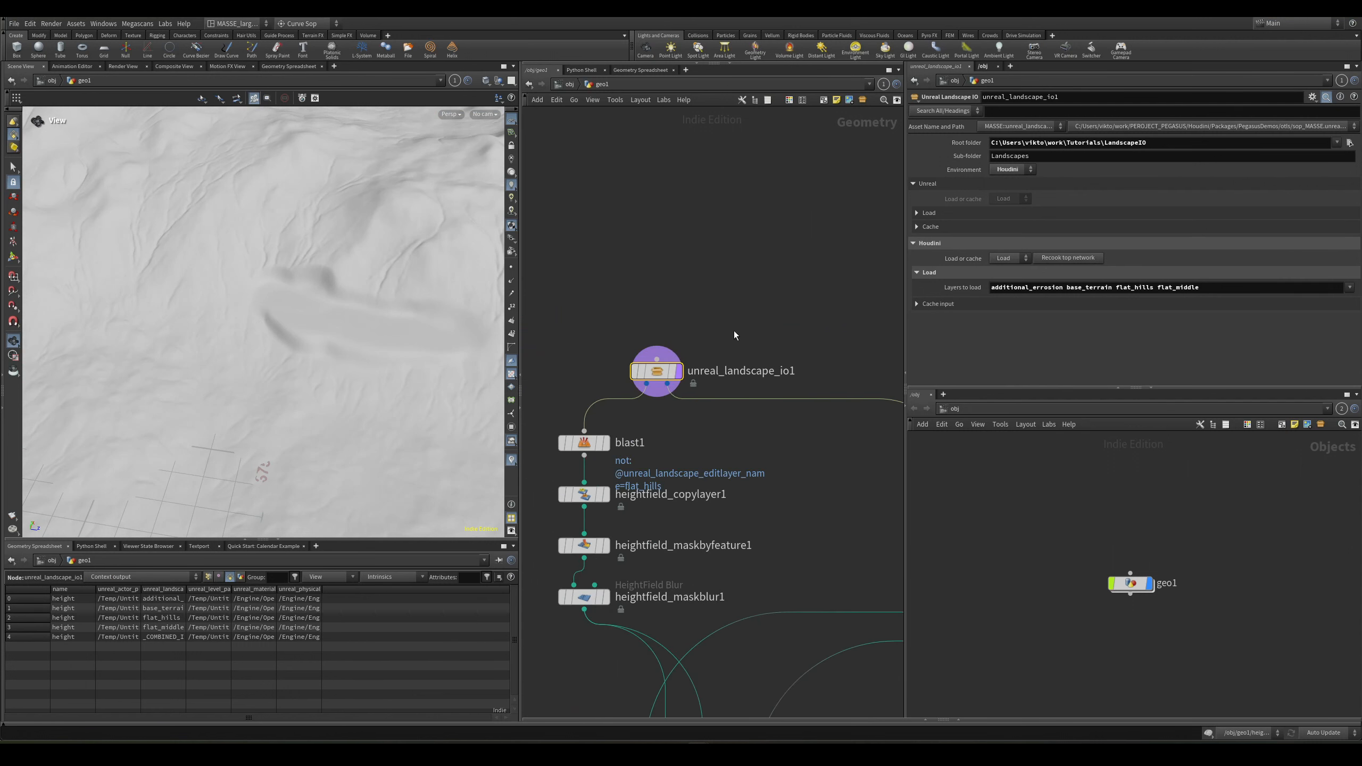
click(678, 371)
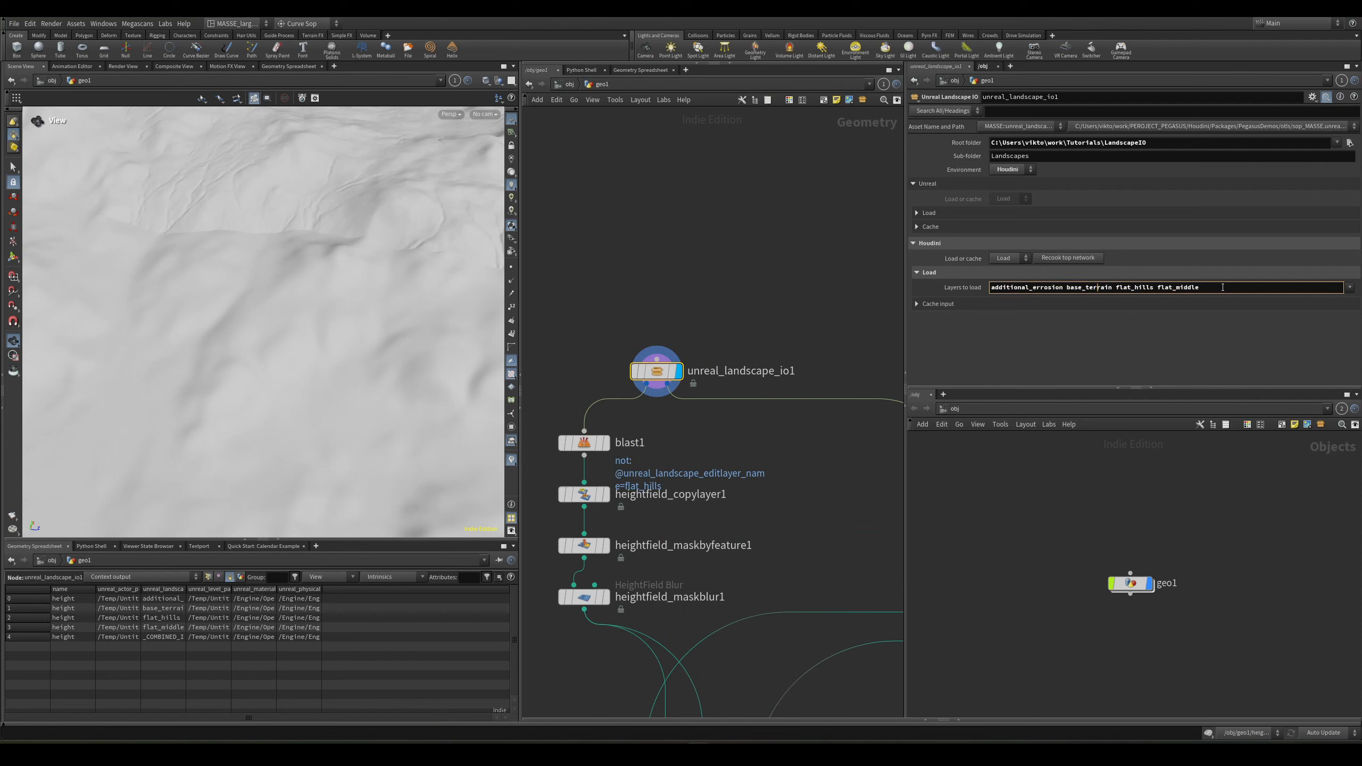
Display null1 in the viewport and view the combined landscape's flattened hills from farther away.
click(857, 279)
middle_drag(831, 302, 611, 244)
scroll(777, 367, down, 1)
click(757, 418)
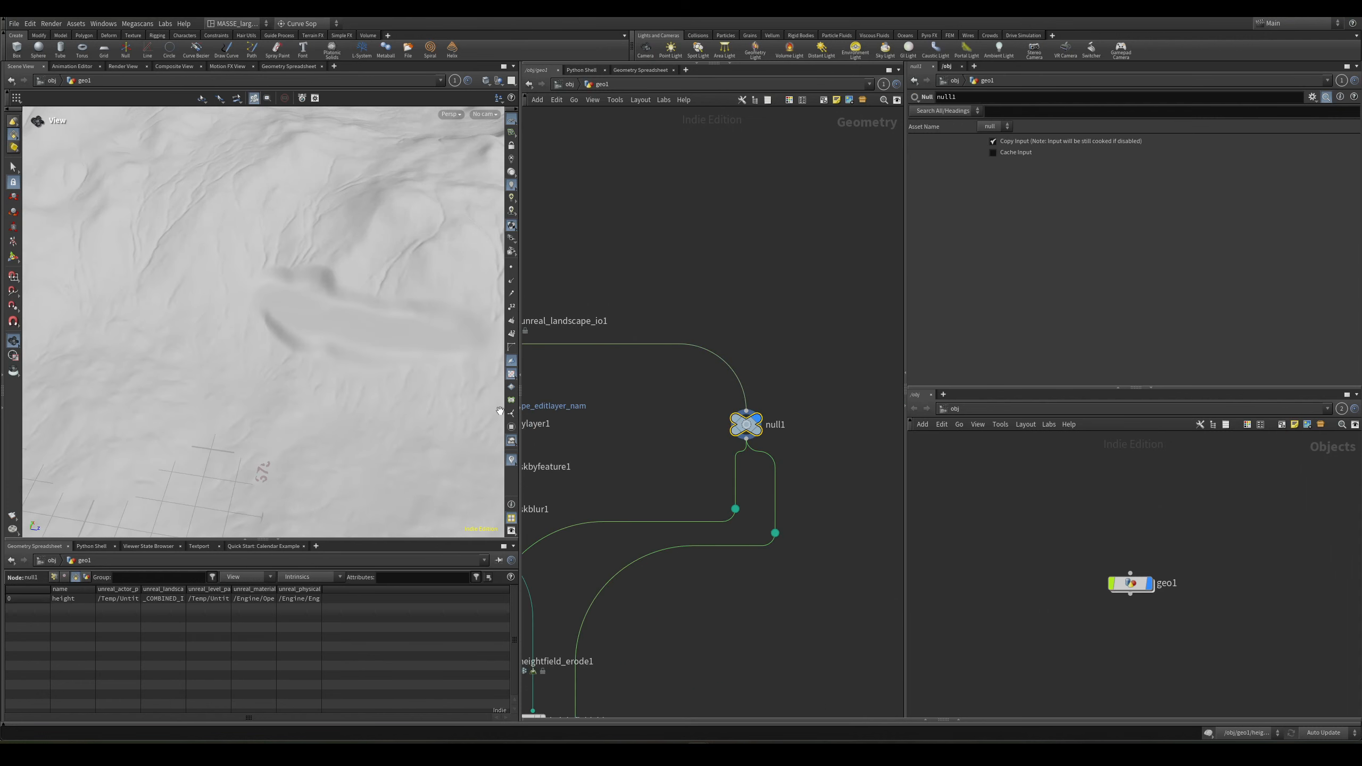
scroll(272, 354, down, 3)
drag(272, 354, 332, 382)
middle_drag(657, 414, 765, 416)
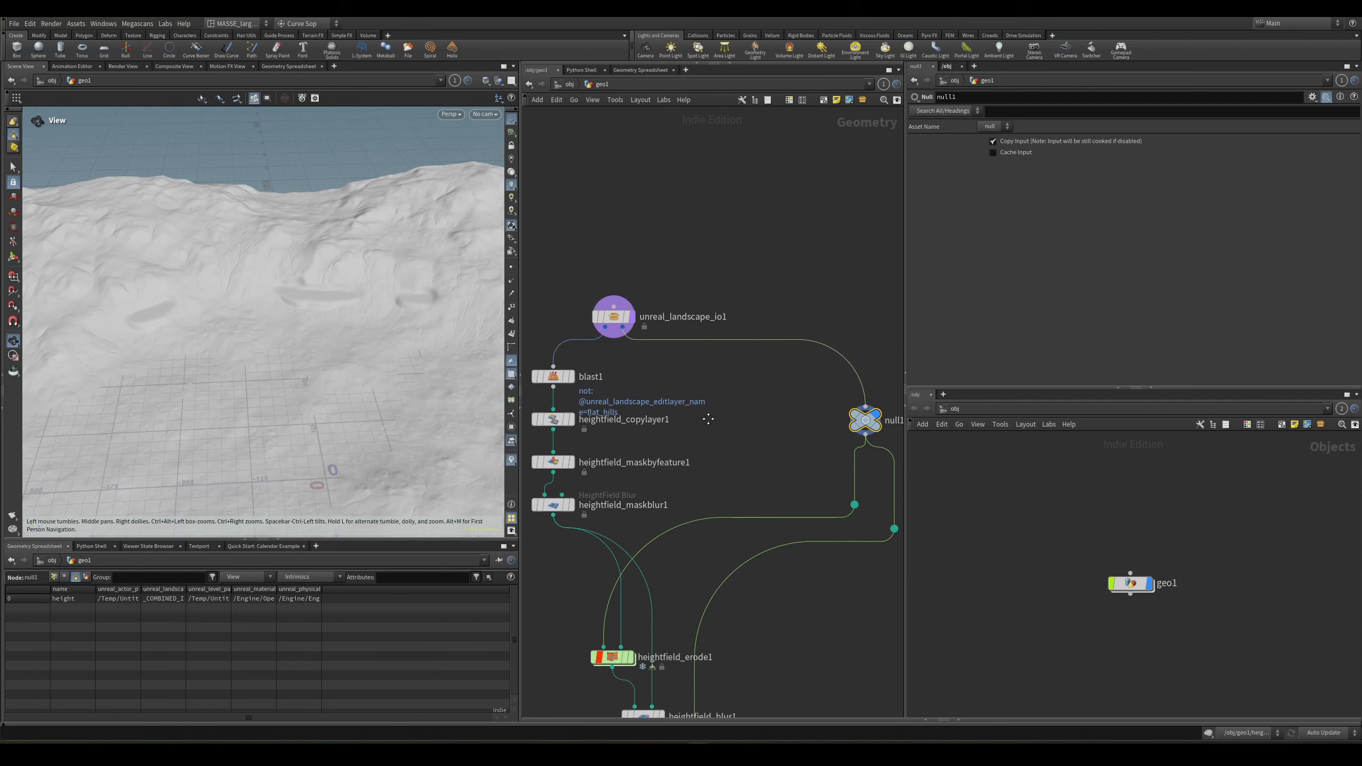
Display blast1 to view only the isolated flat_hills layer and check its group expression.
scroll(647, 373, up, 3)
middle_drag(647, 373, 819, 399)
click(665, 394)
key(r)
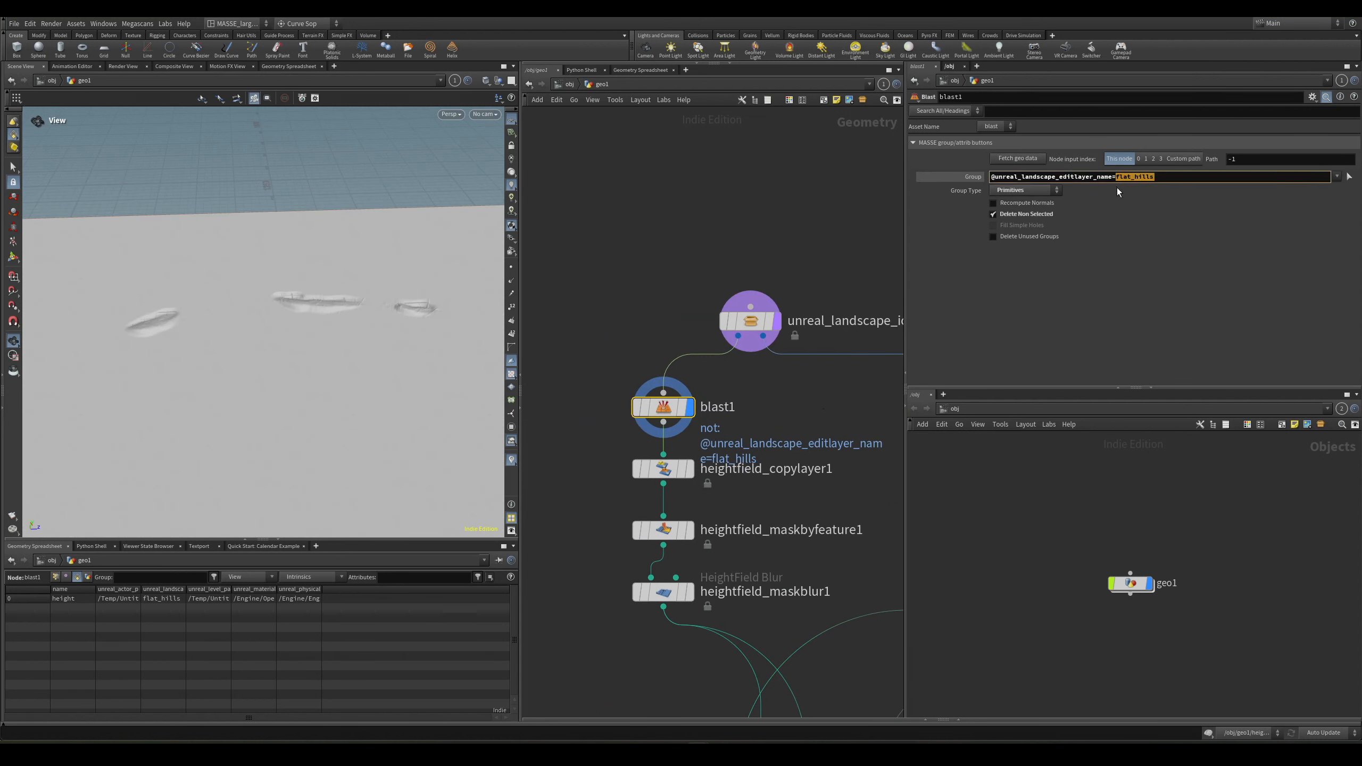
scroll(766, 420, up, 3)
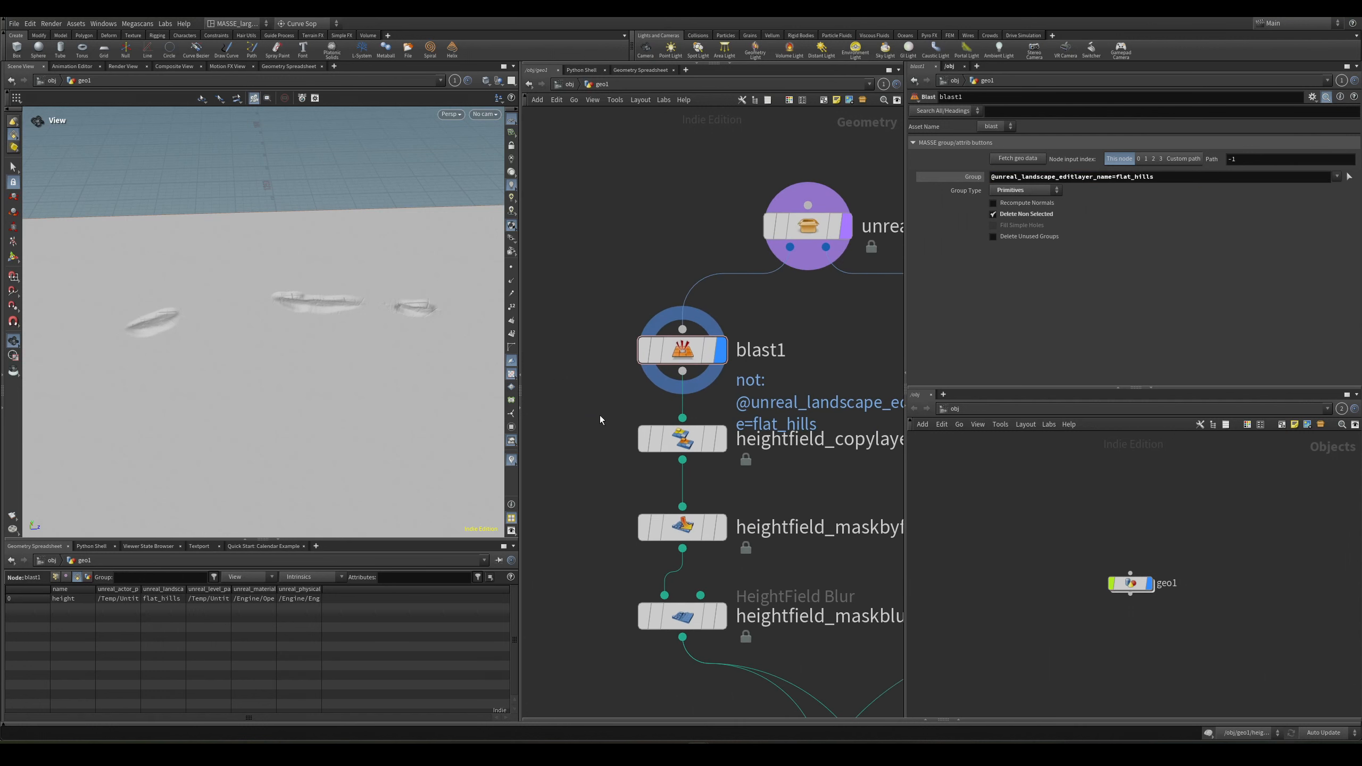
Display heightfield_copylayer1 and view the hill mask copied from the height layer from several angles.
click(692, 439)
key(r)
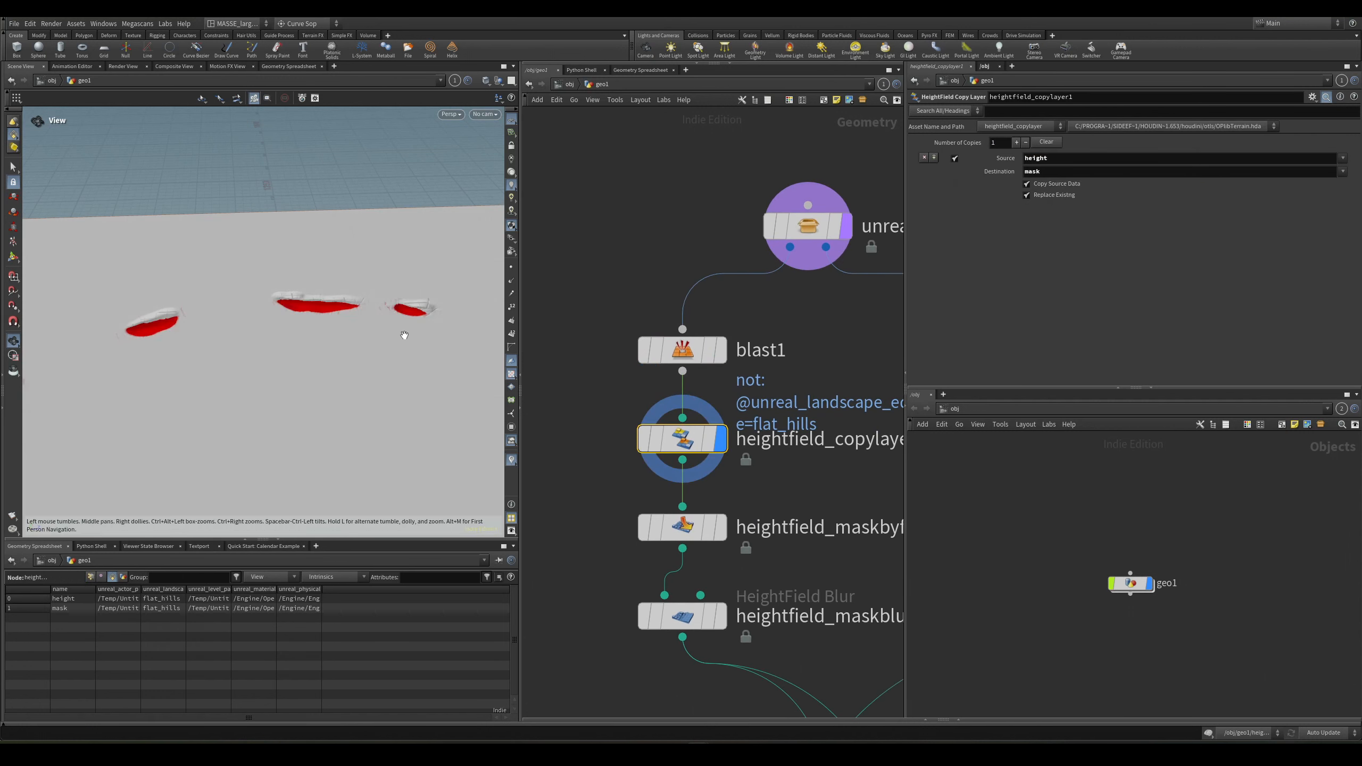
drag(387, 332, 309, 336)
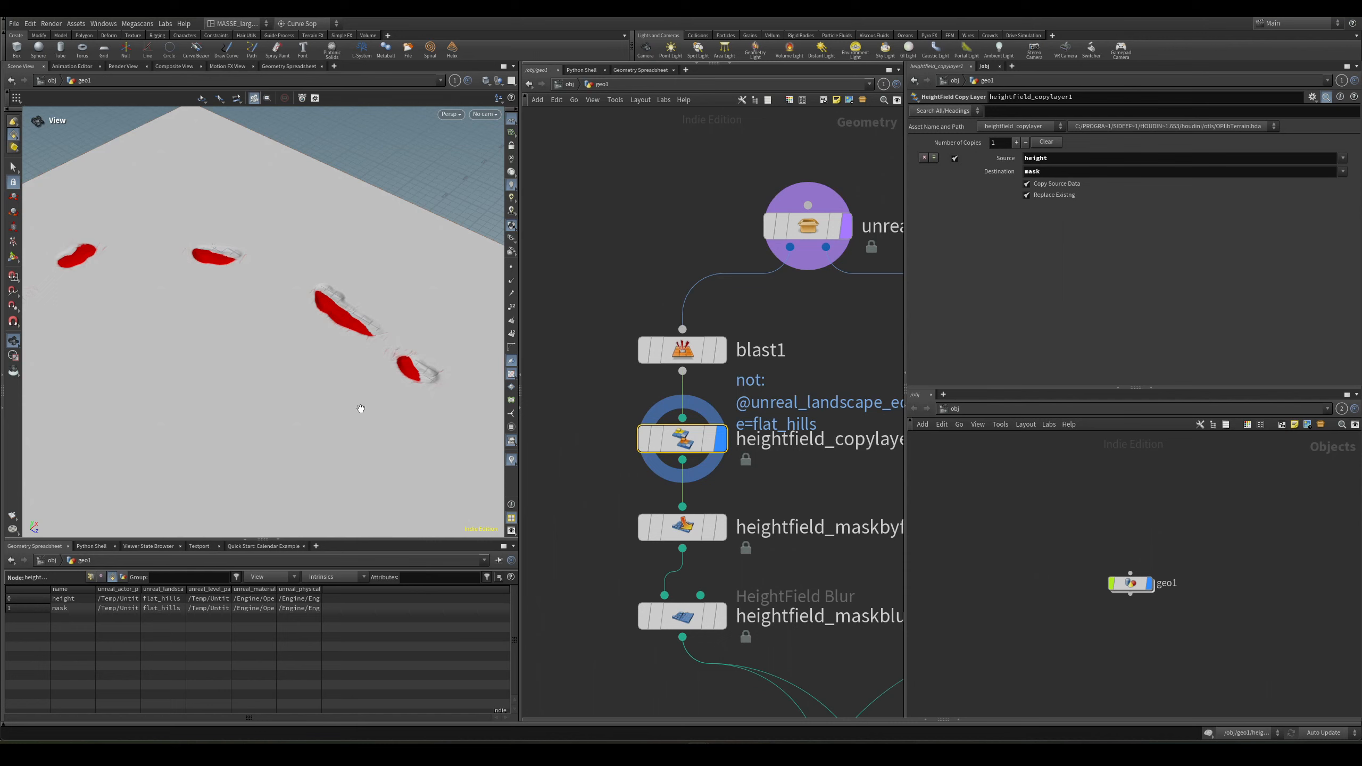
drag(390, 412, 420, 372)
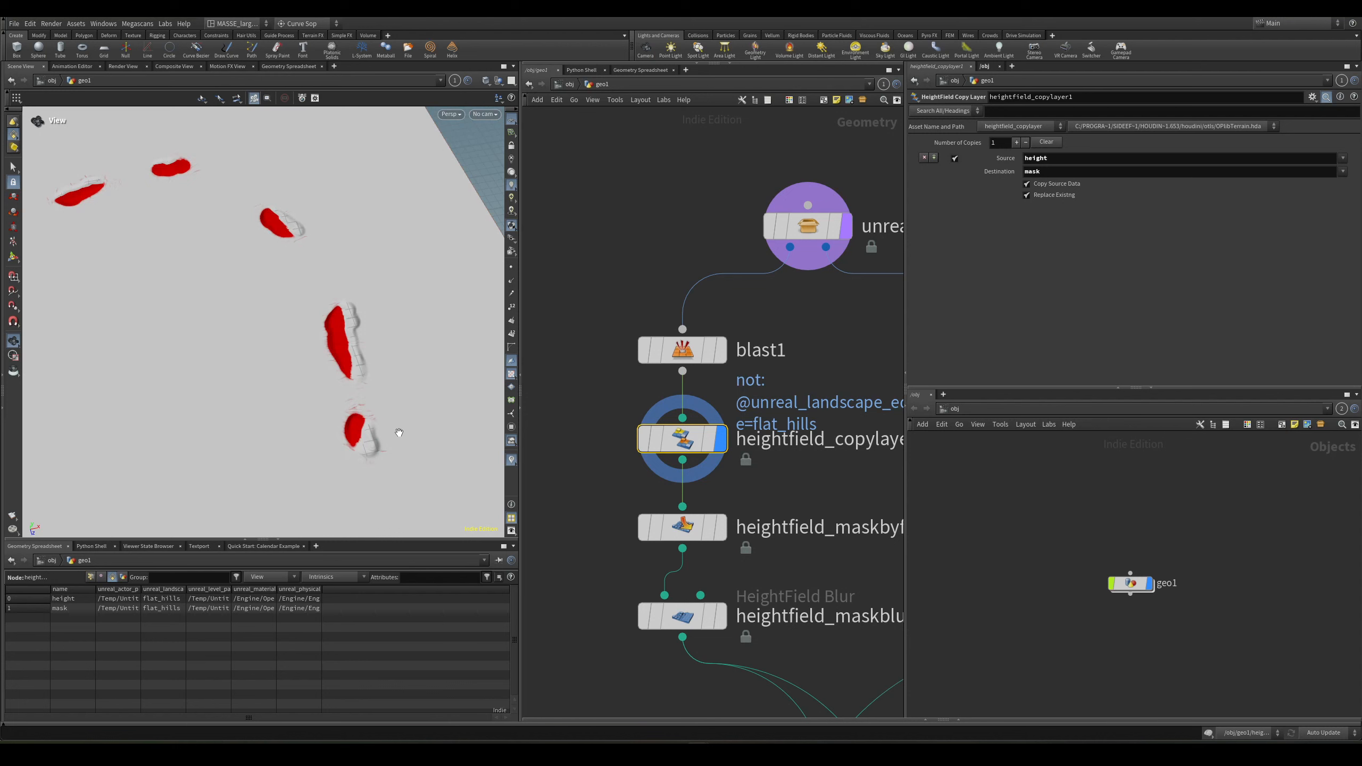
Examine how heightfield_maskblur1 feeds heightfield_erode1 and inspect the erode node's hydro and thermal erosion mask settings.
scroll(659, 570, down, 3)
middle_drag(807, 646, 734, 456)
scroll(744, 634, up, 1)
middle_drag(679, 632, 686, 675)
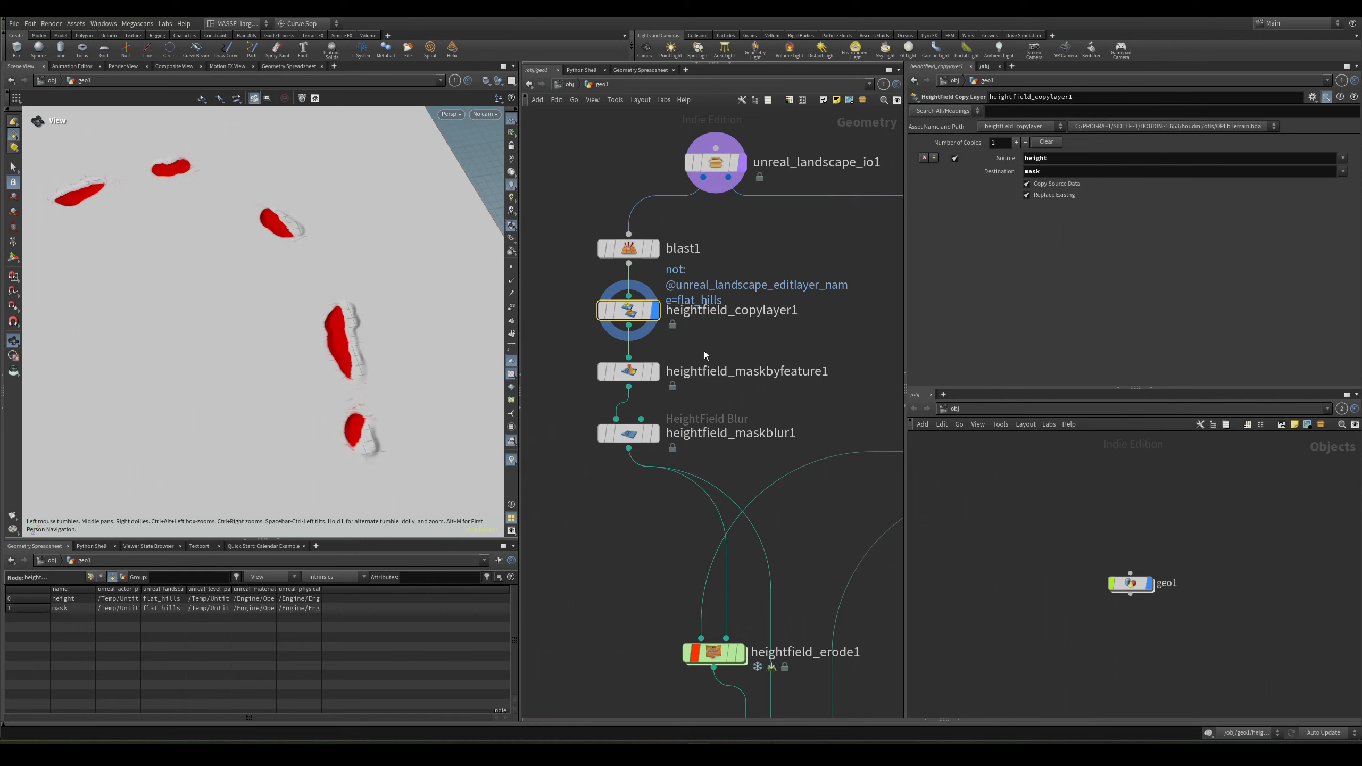
middle_drag(757, 596, 766, 565)
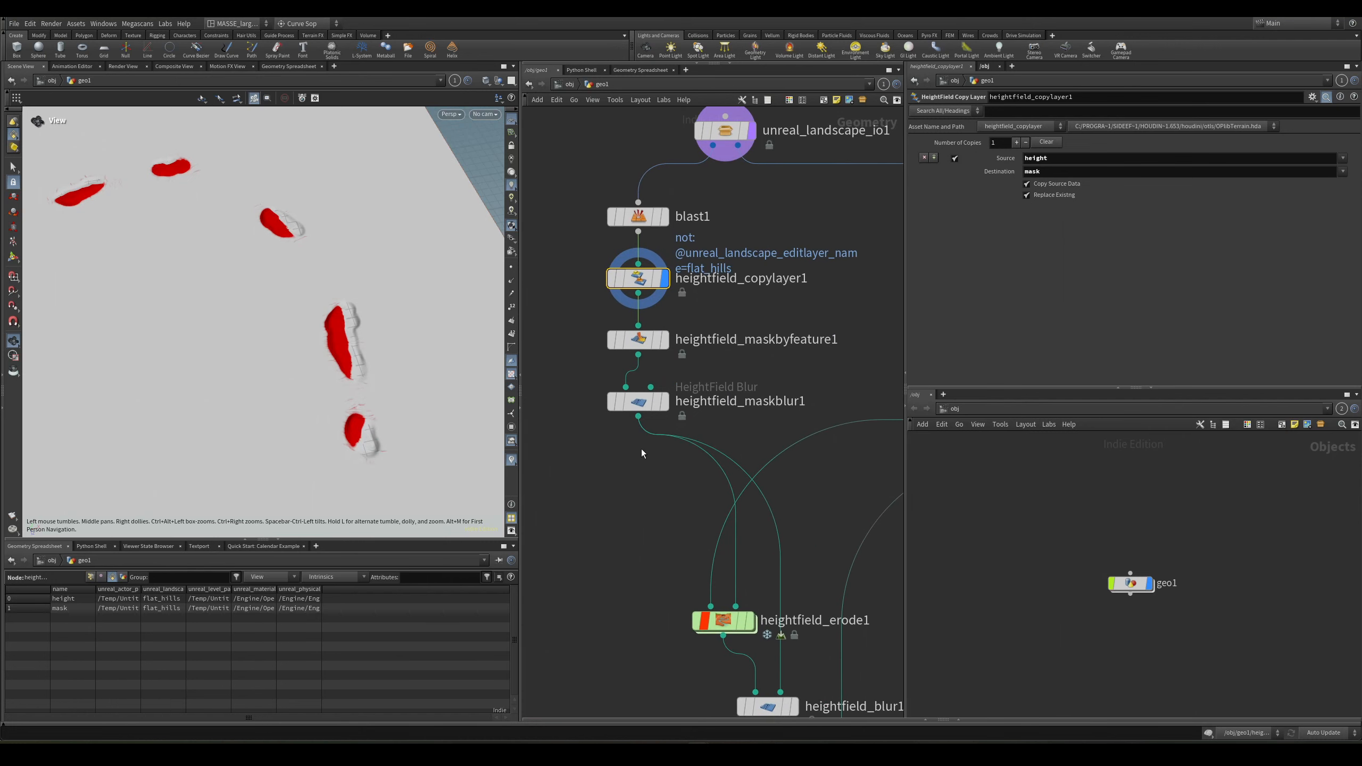
middle_drag(641, 449, 652, 487)
middle_drag(675, 570, 667, 486)
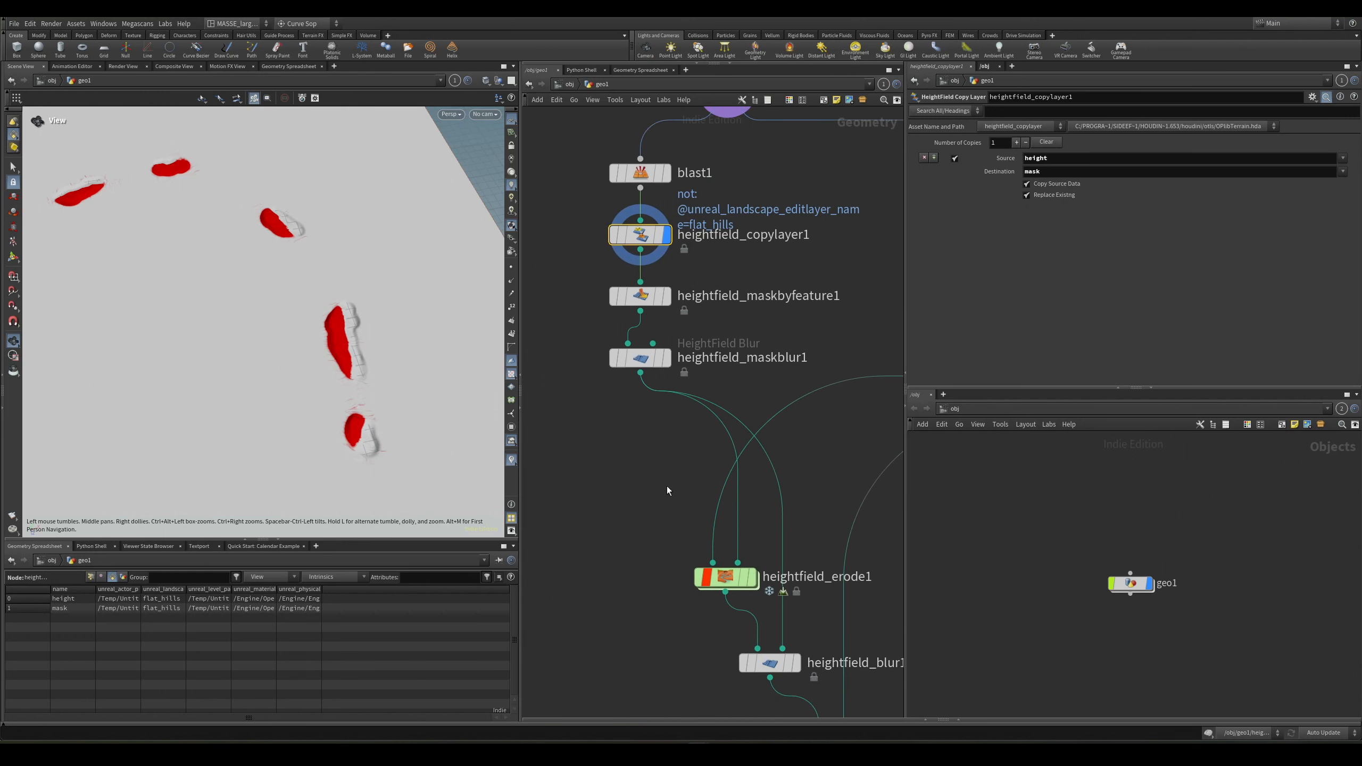
click(733, 584)
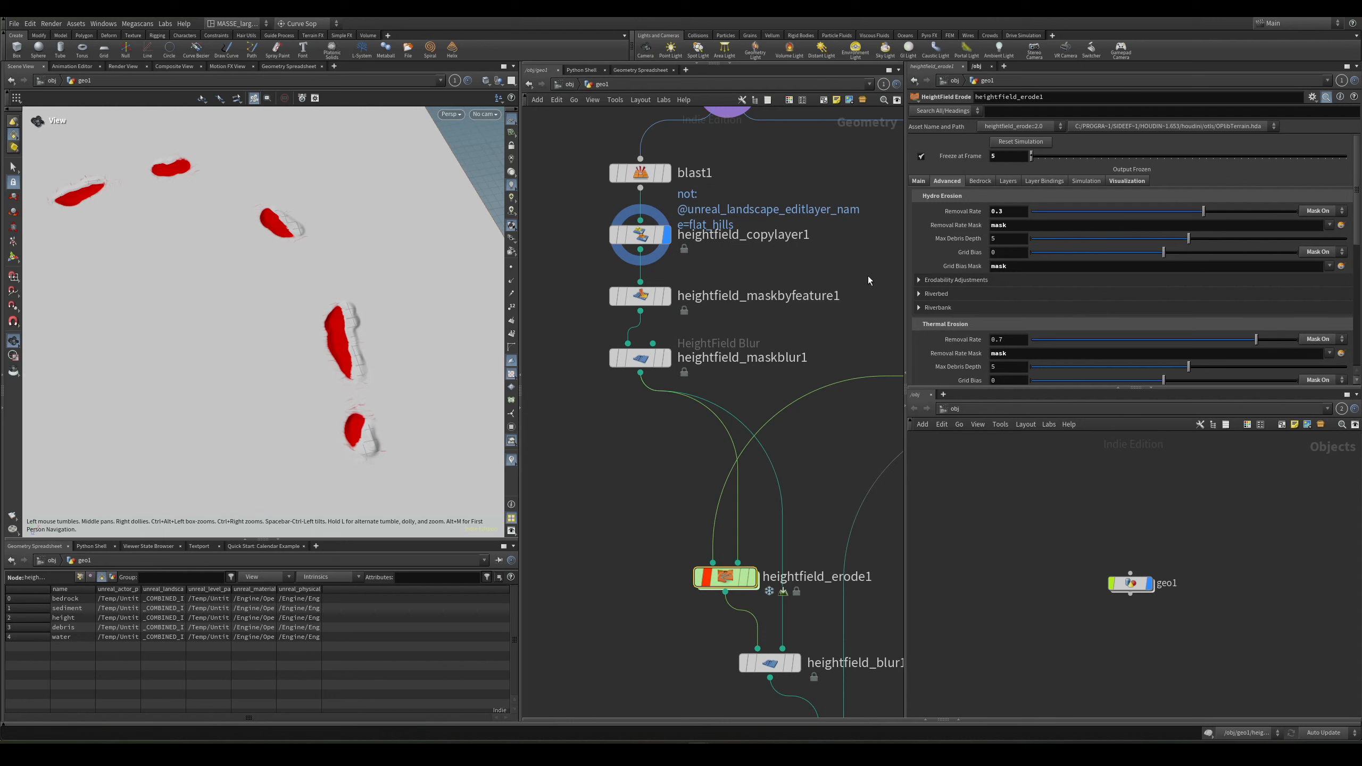
middle_drag(705, 272, 743, 353)
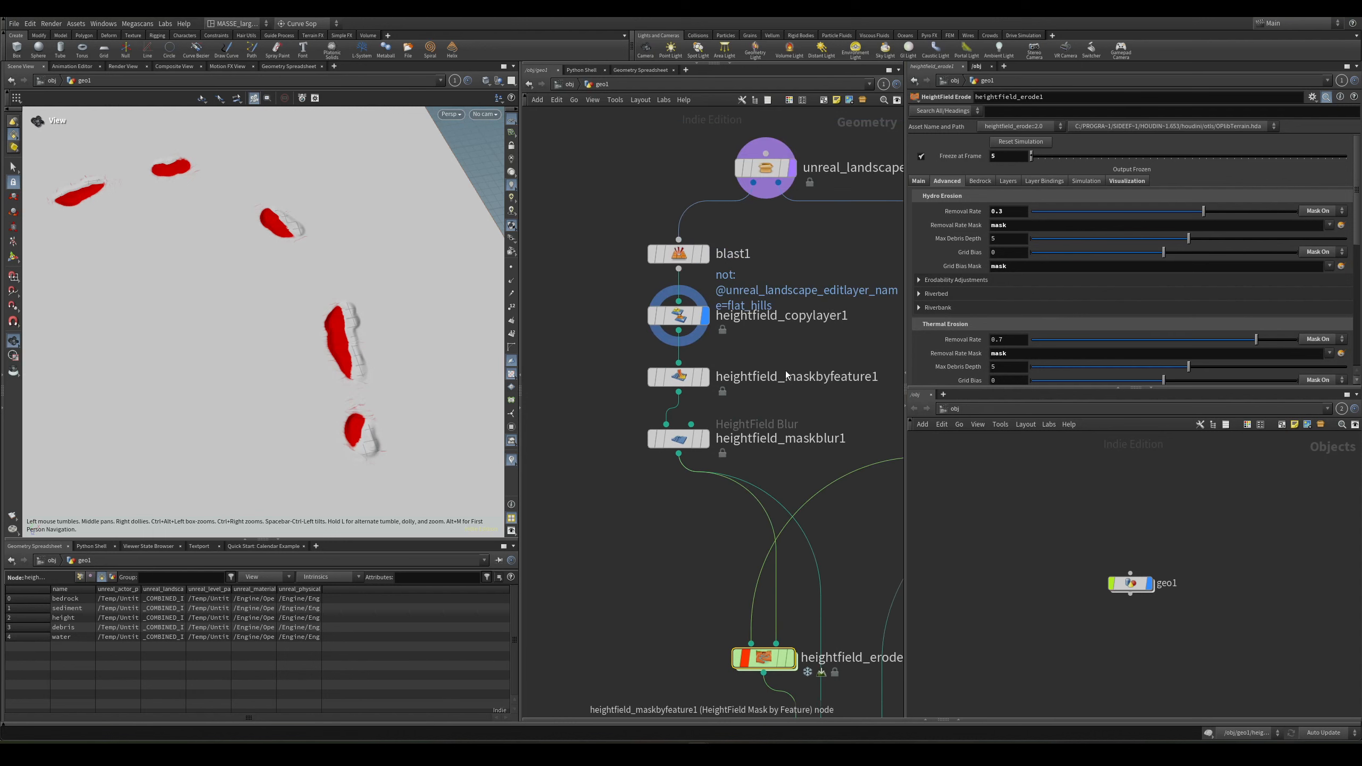
scroll(744, 353, up, 2)
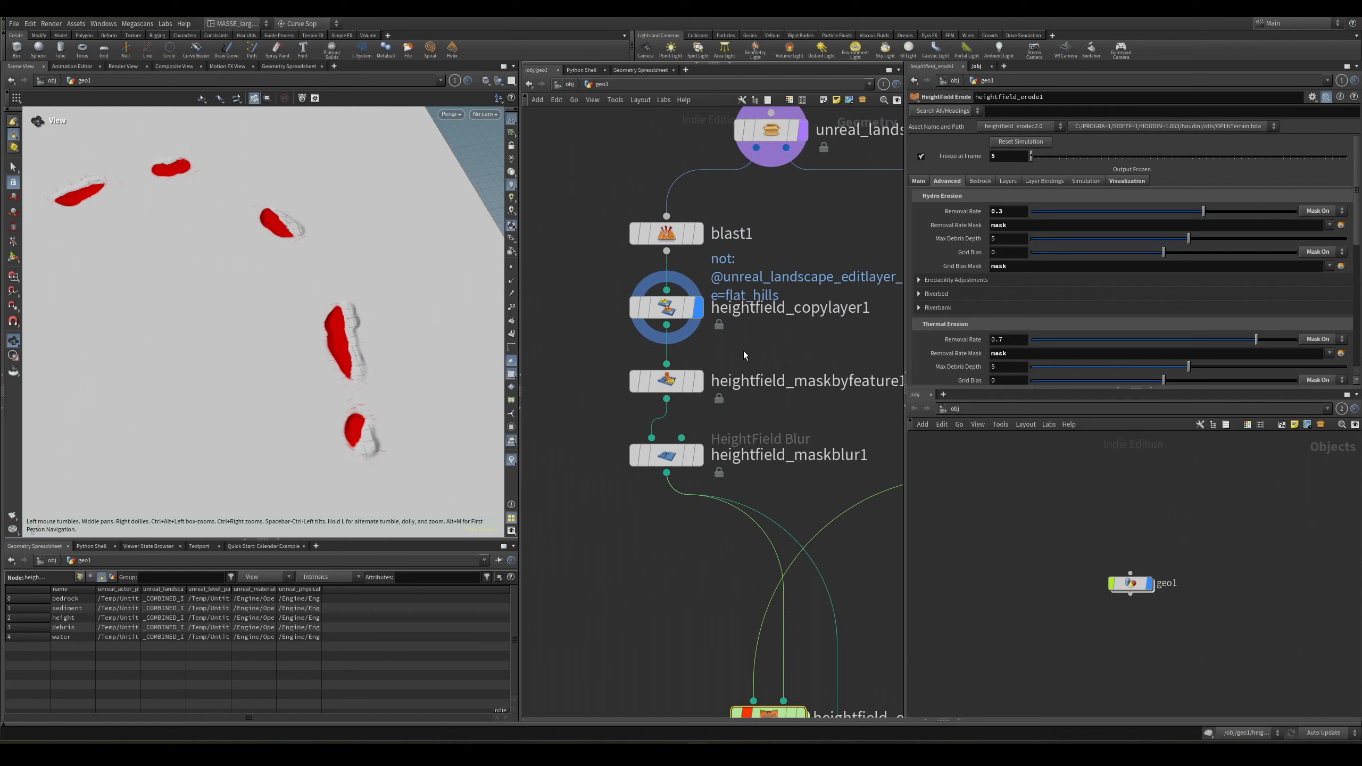
middle_drag(743, 352, 717, 387)
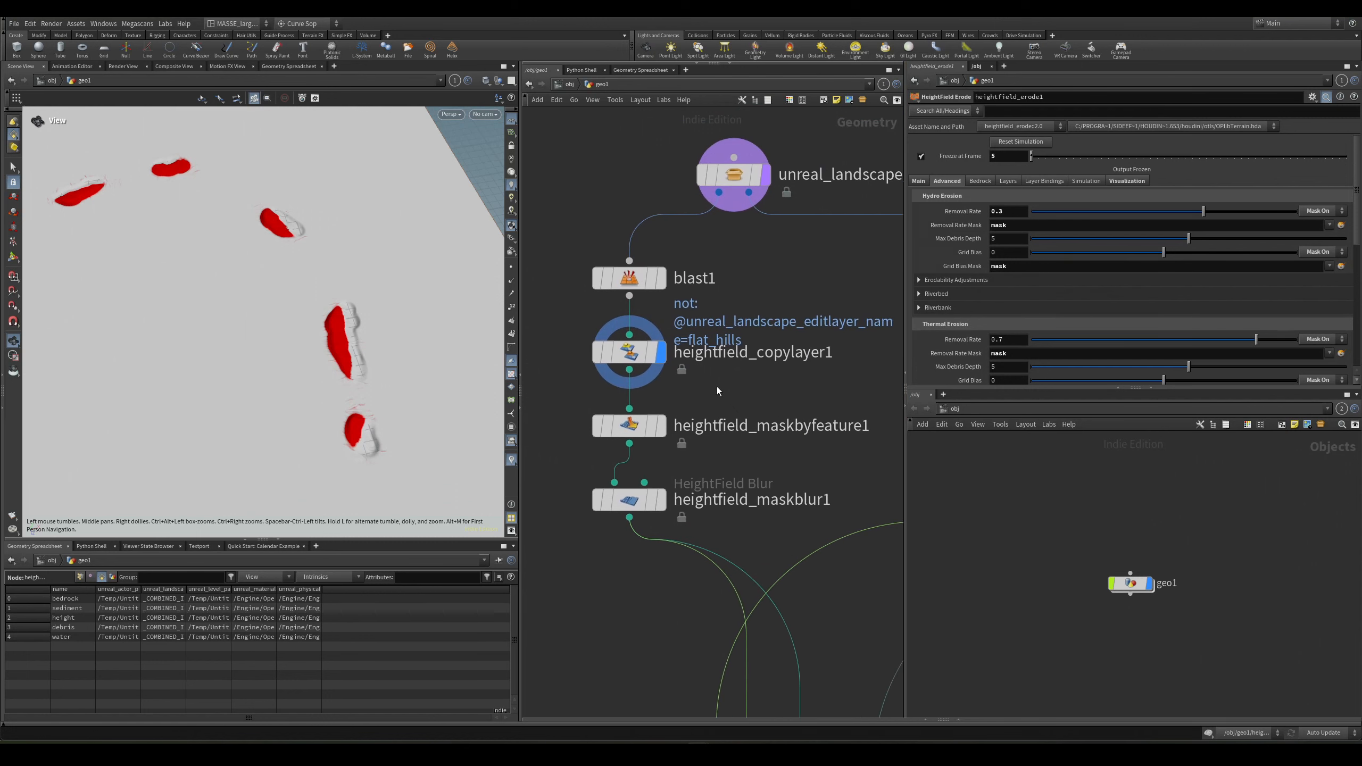
middle_drag(703, 306, 750, 313)
Inspect blast1's parameters and show heightfield_copylayer1's height-to-mask copy settings with its output displayed.
click(676, 285)
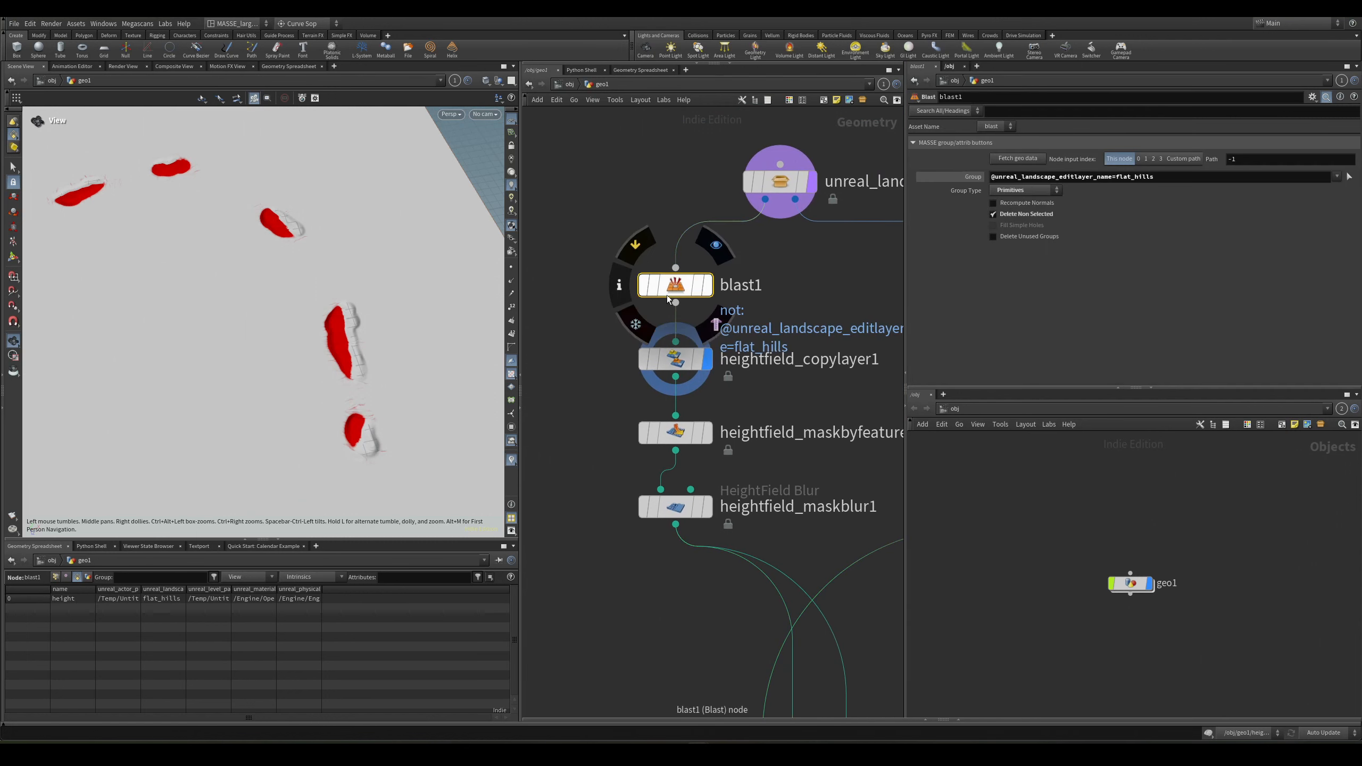
click(708, 285)
click(676, 359)
click(706, 359)
middle_drag(739, 376, 776, 384)
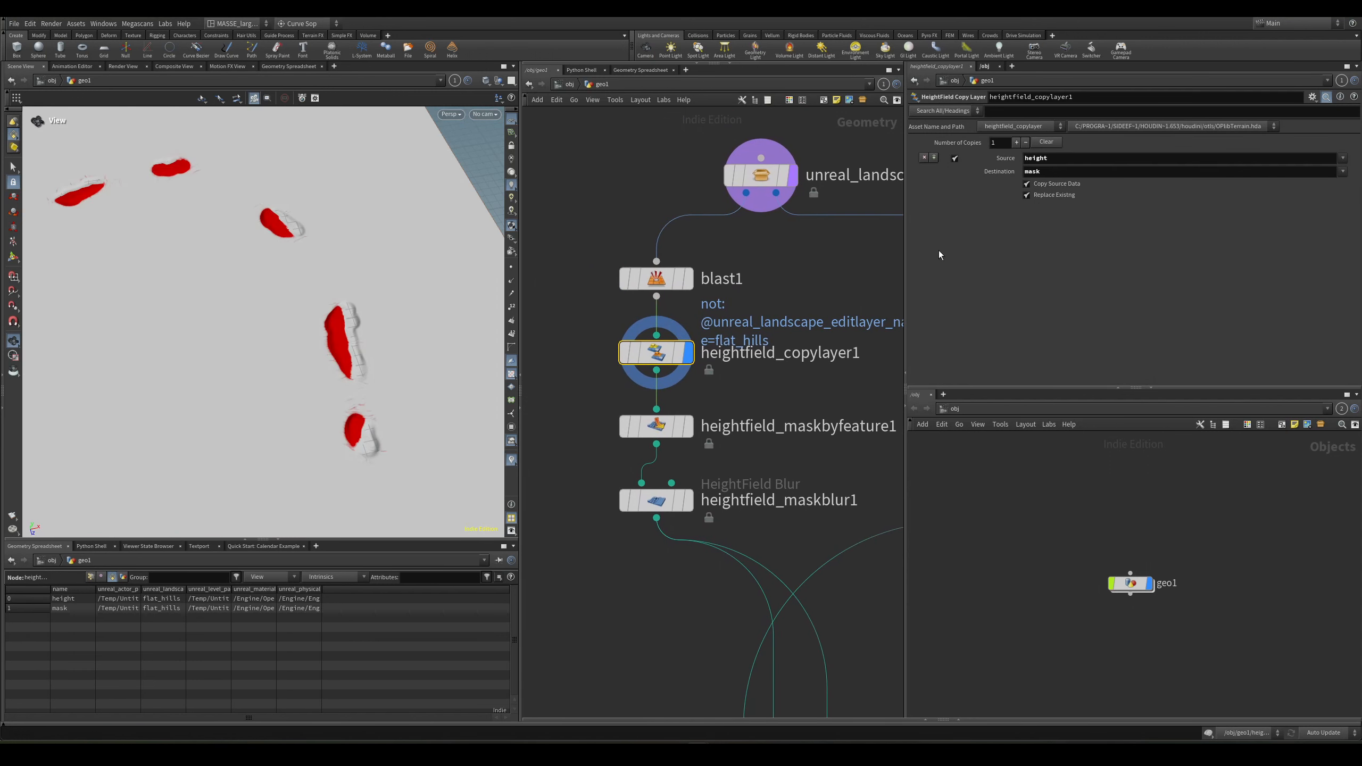
Display blast1 and widen the unreal_landscape_editlayer_name column in the Geometry Spreadsheet to read its layer name.
click(673, 279)
click(688, 278)
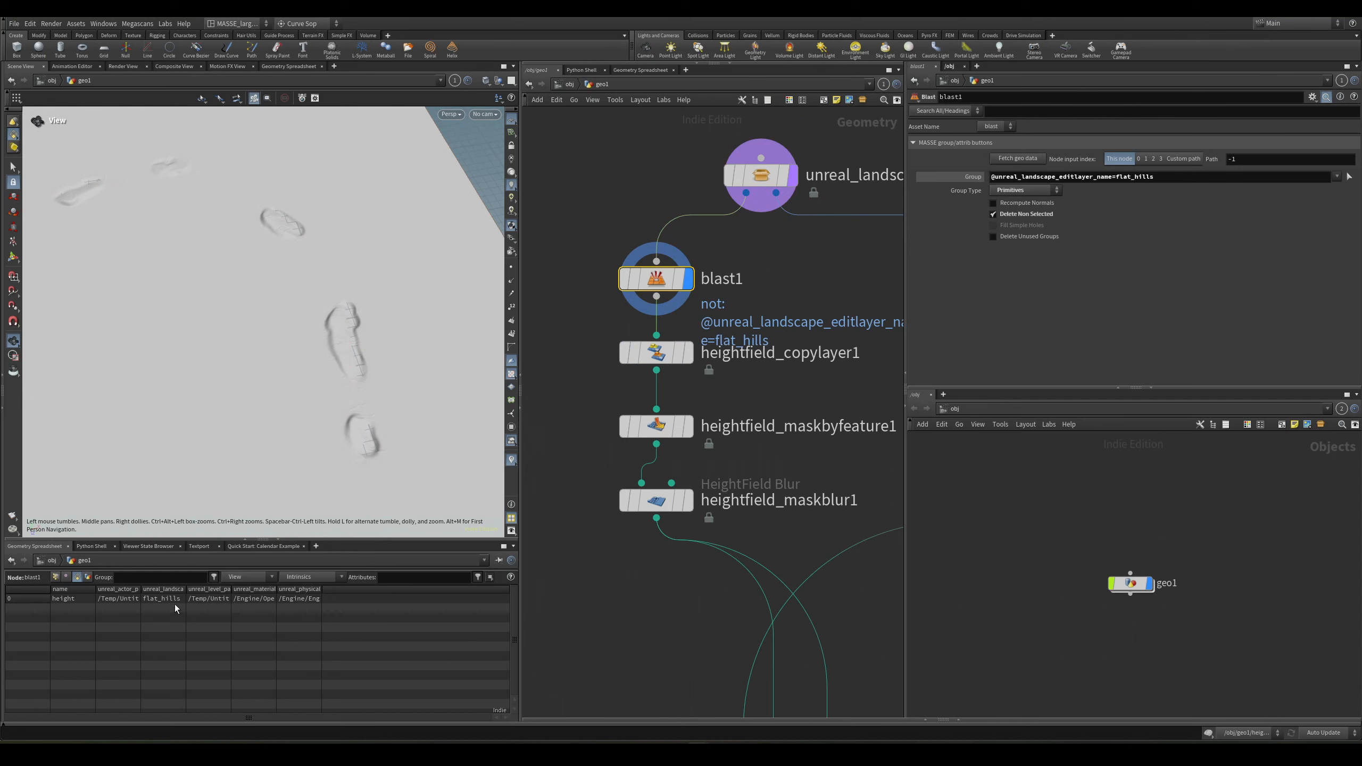
drag(187, 592, 228, 590)
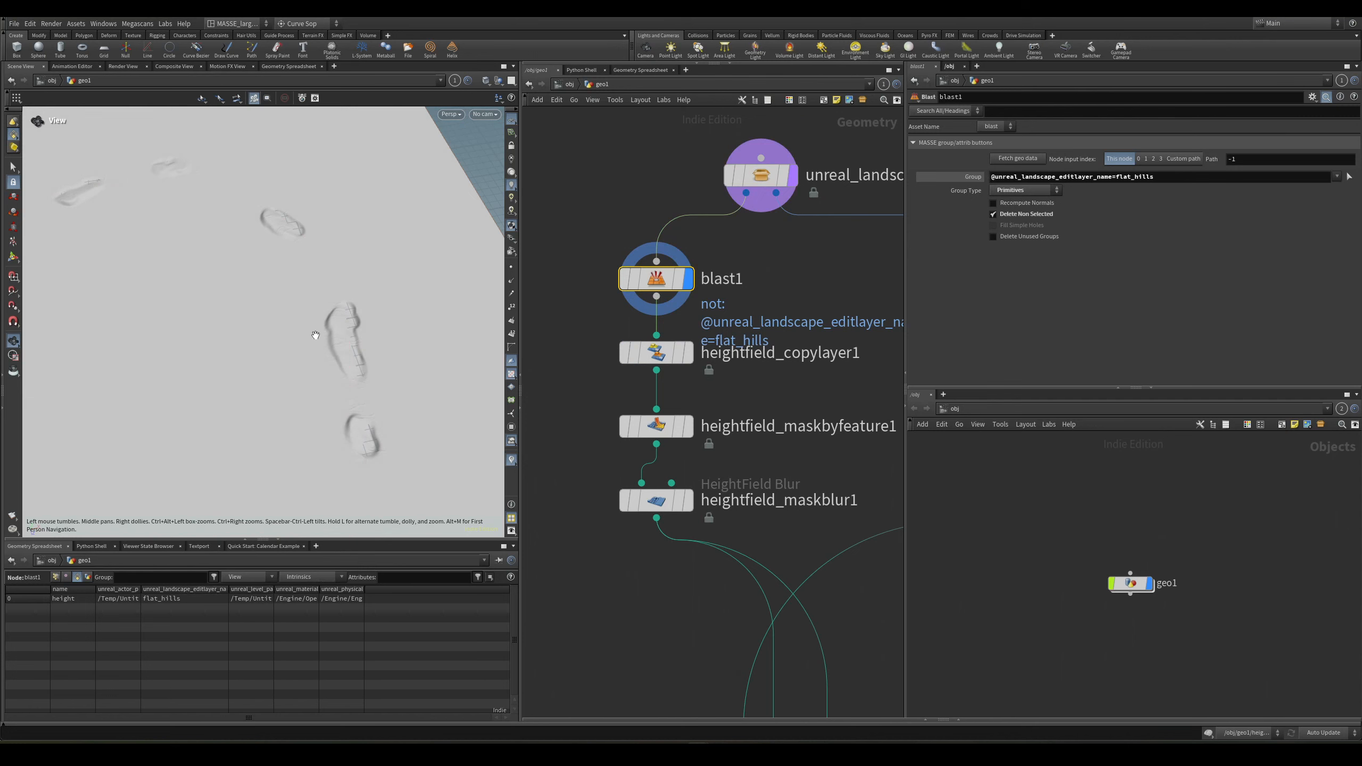
drag(303, 361, 268, 335)
middle_drag(743, 367, 755, 372)
scroll(760, 383, up, 1)
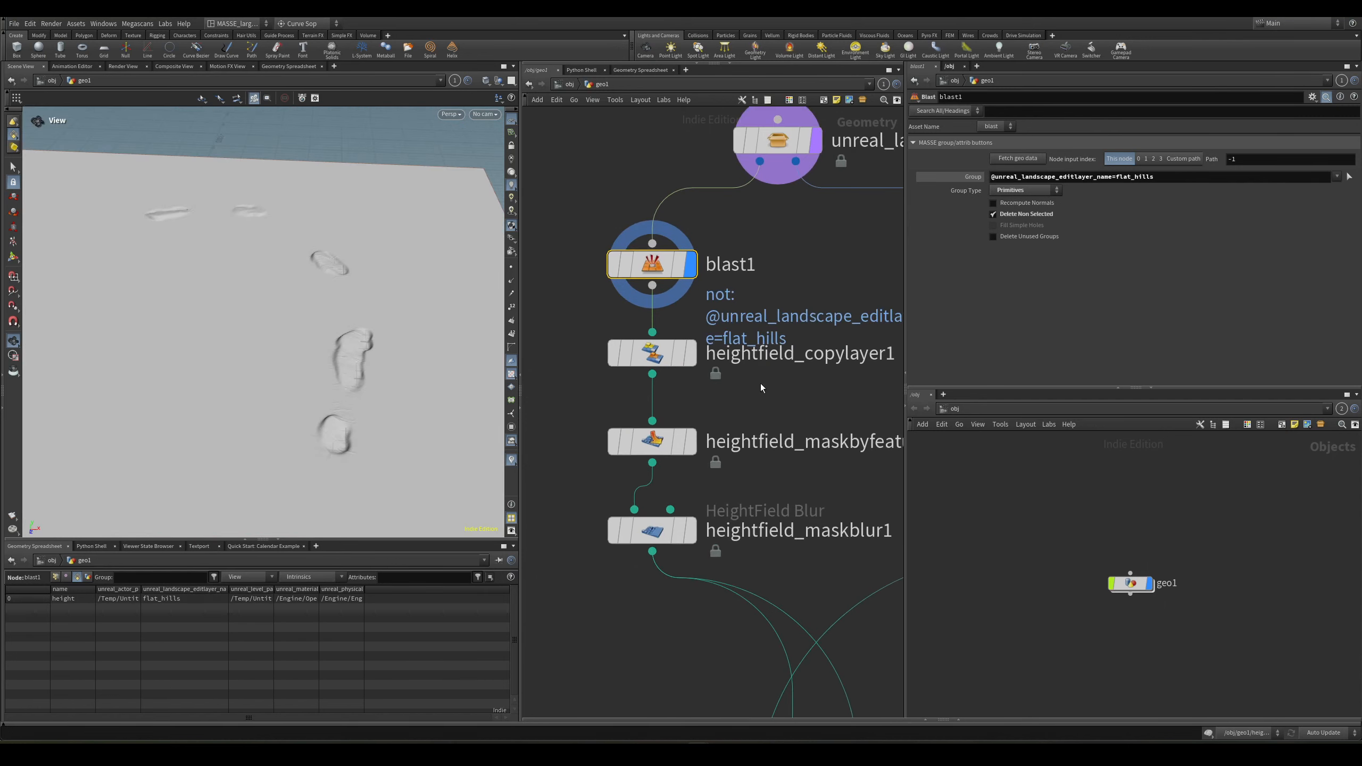
Compare the masks of heightfield_copylayer1 and heightfield_maskbyfeature1 by displaying each node in turn.
click(659, 353)
click(691, 354)
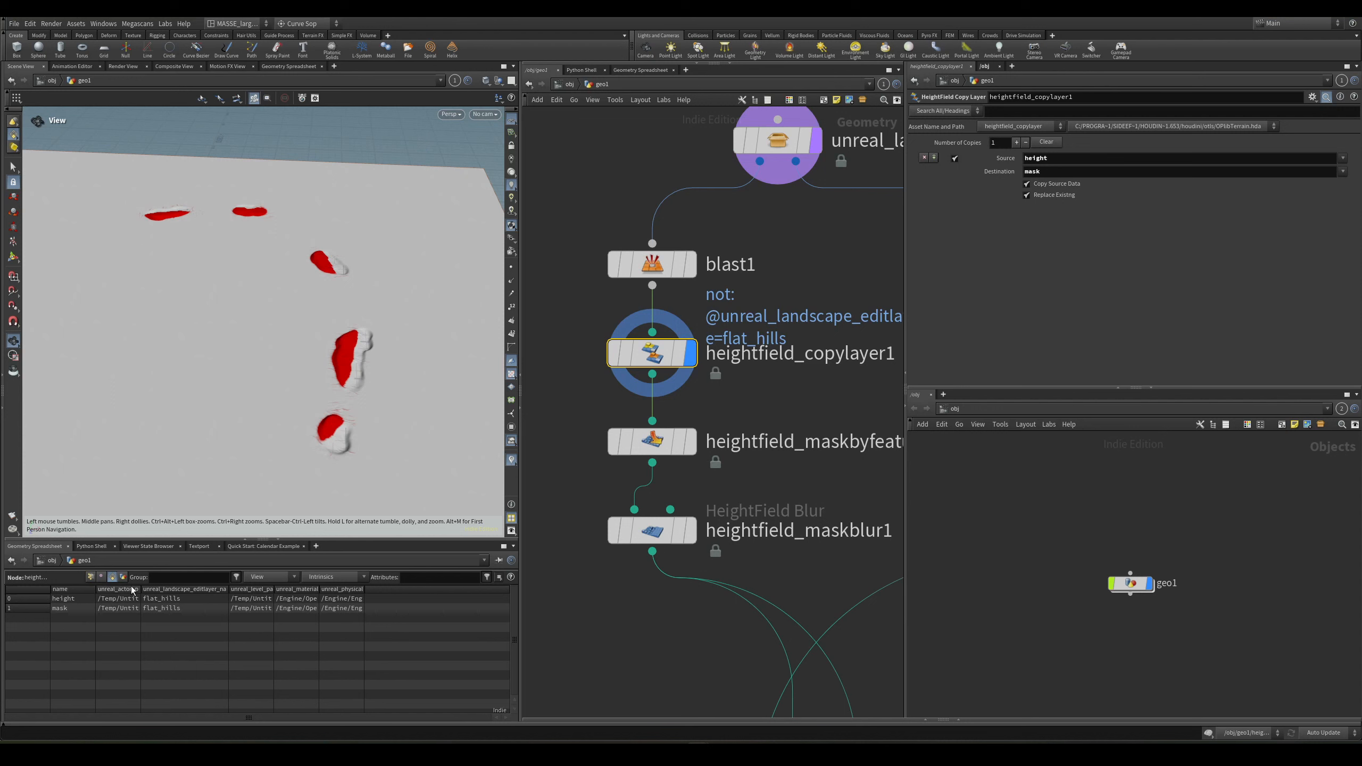
middle_drag(751, 507, 713, 509)
click(615, 446)
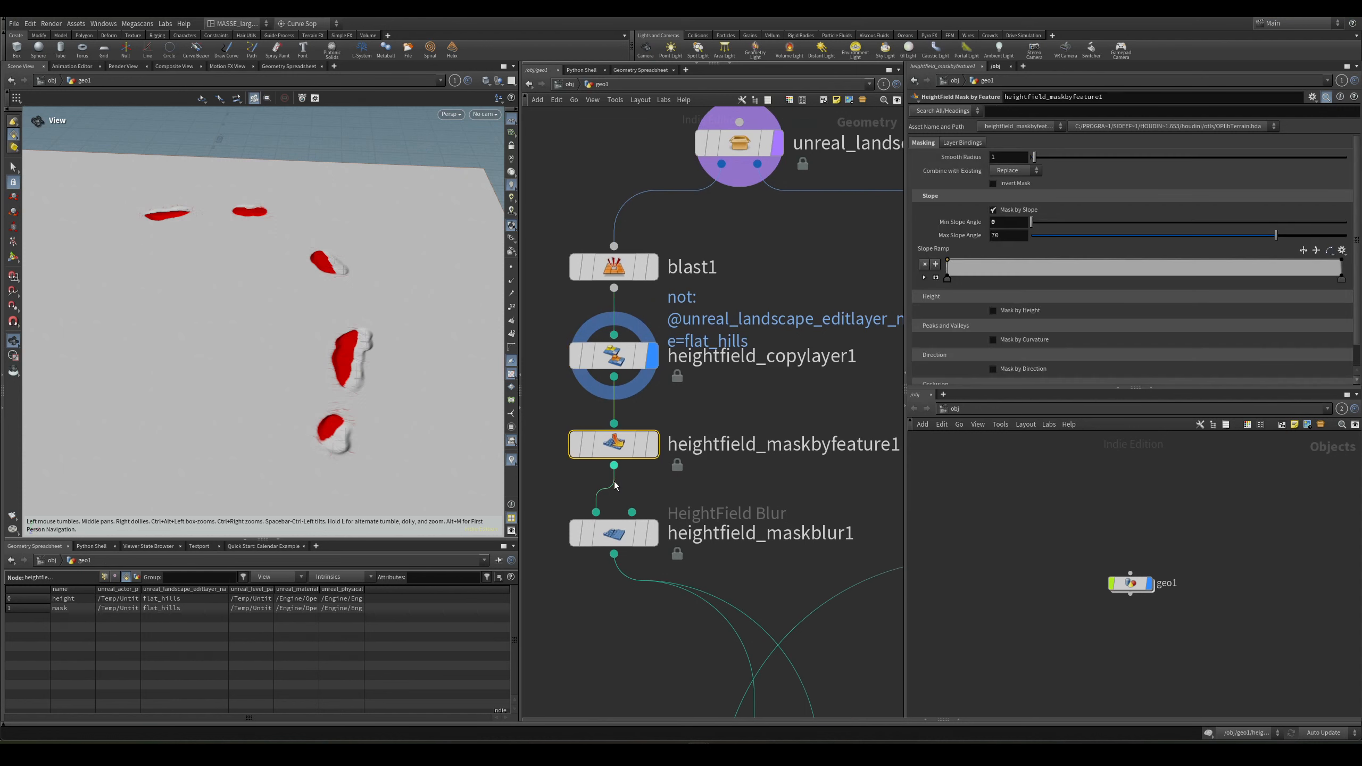
click(652, 444)
middle_drag(753, 466, 723, 479)
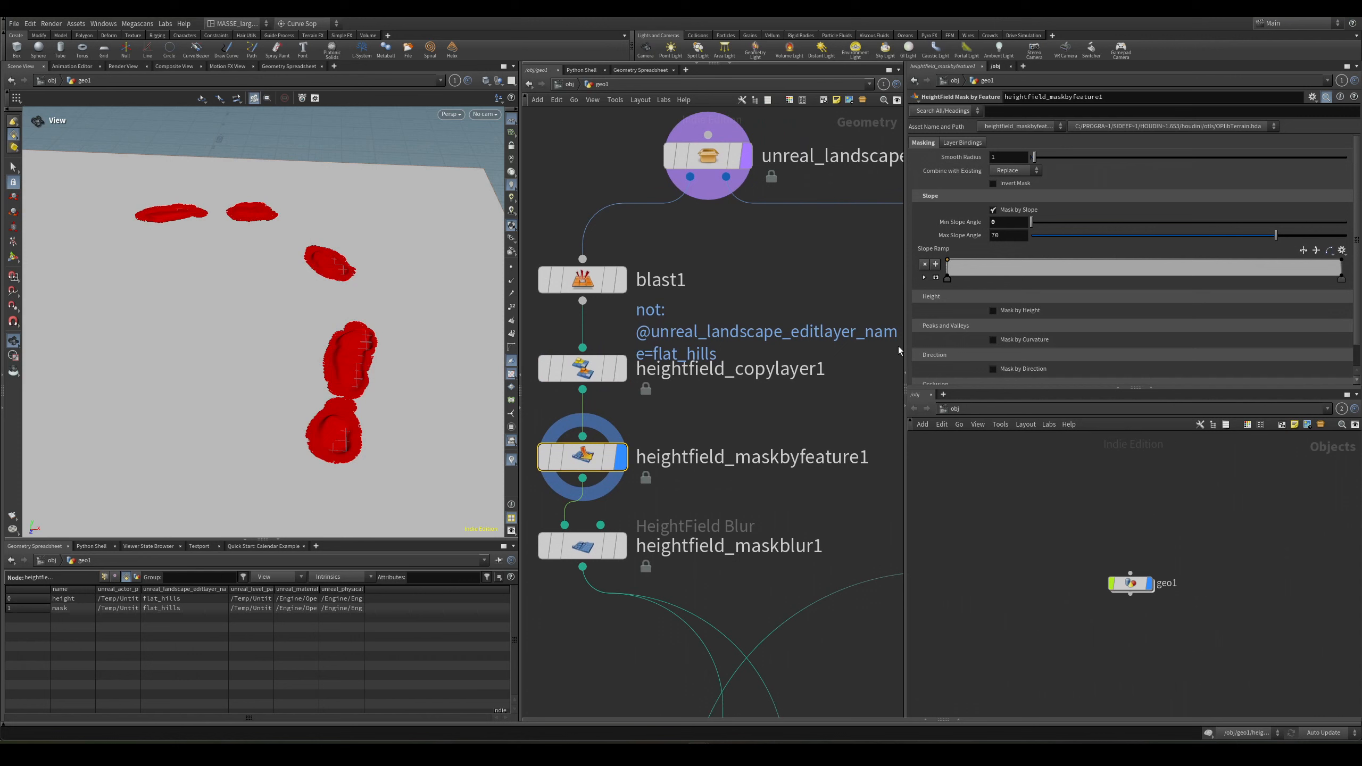
Examine heightfield_maskbyfeature1's slope mask around the flattened hills up close and from farther away.
drag(1030, 219, 1006, 249)
scroll(396, 387, up, 3)
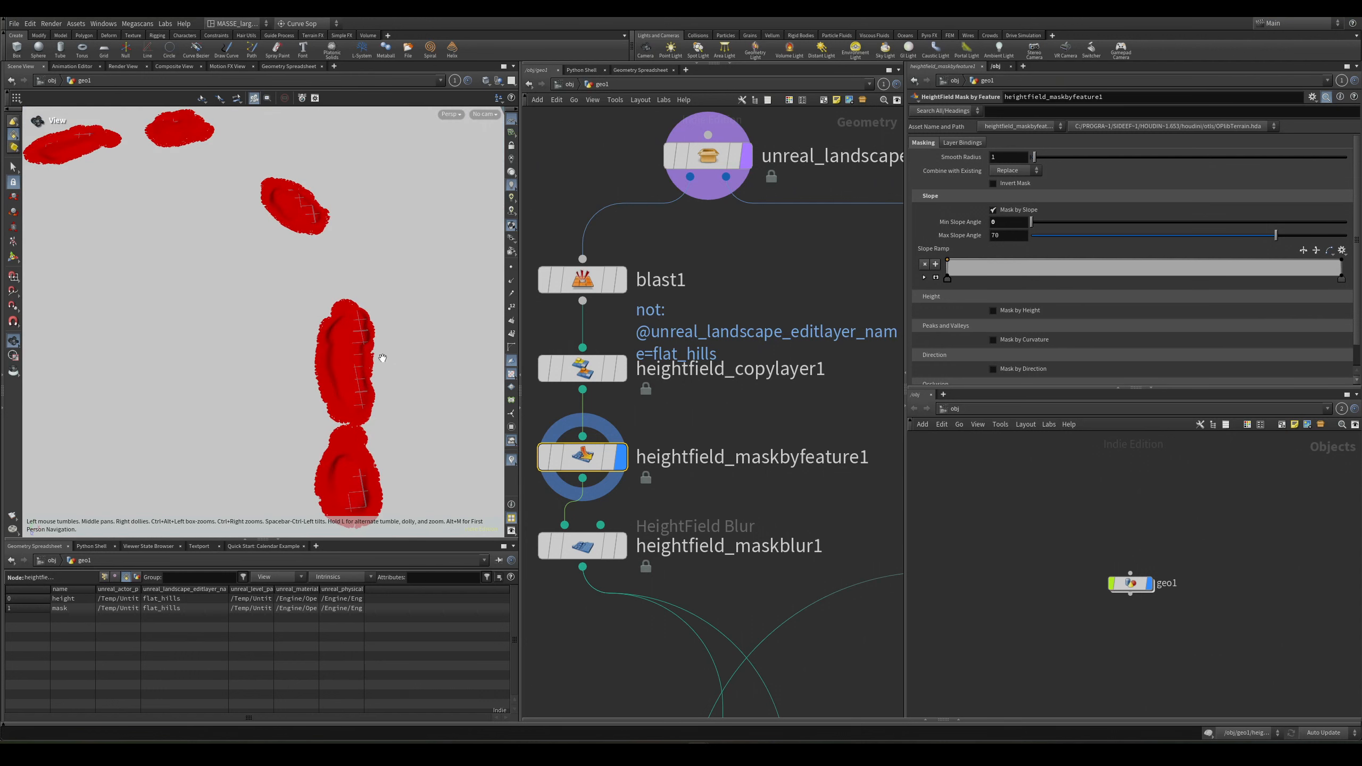
scroll(288, 313, down, 3)
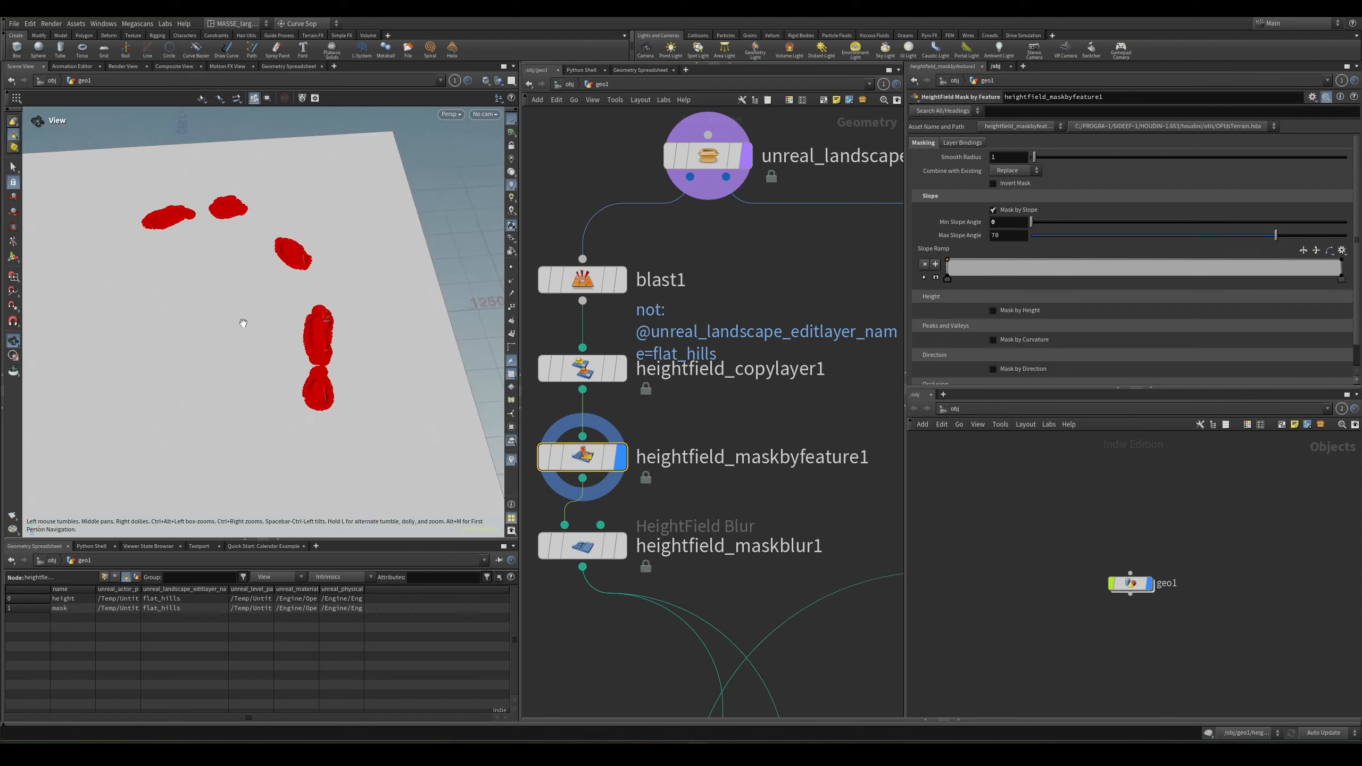
drag(245, 323, 370, 368)
scroll(370, 367, up, 3)
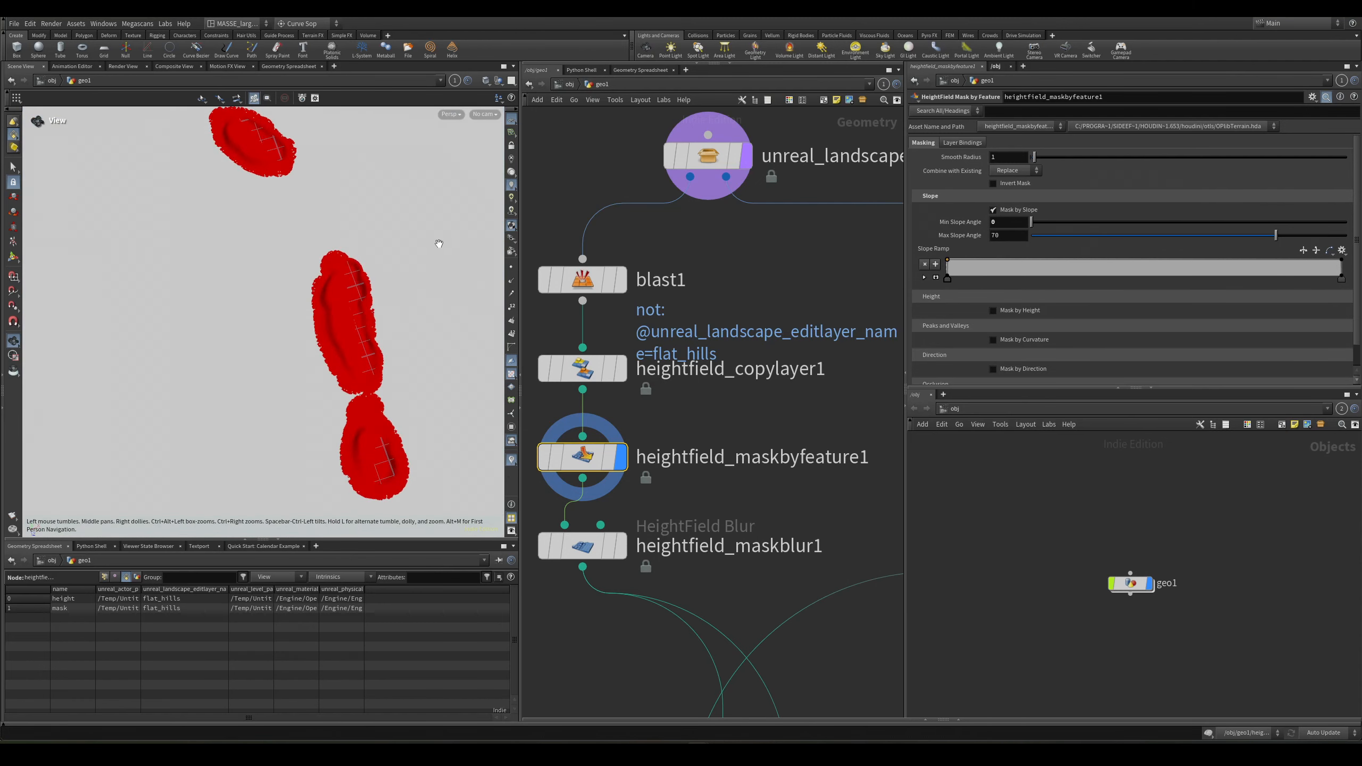
scroll(386, 289, up, 2)
drag(397, 350, 362, 283)
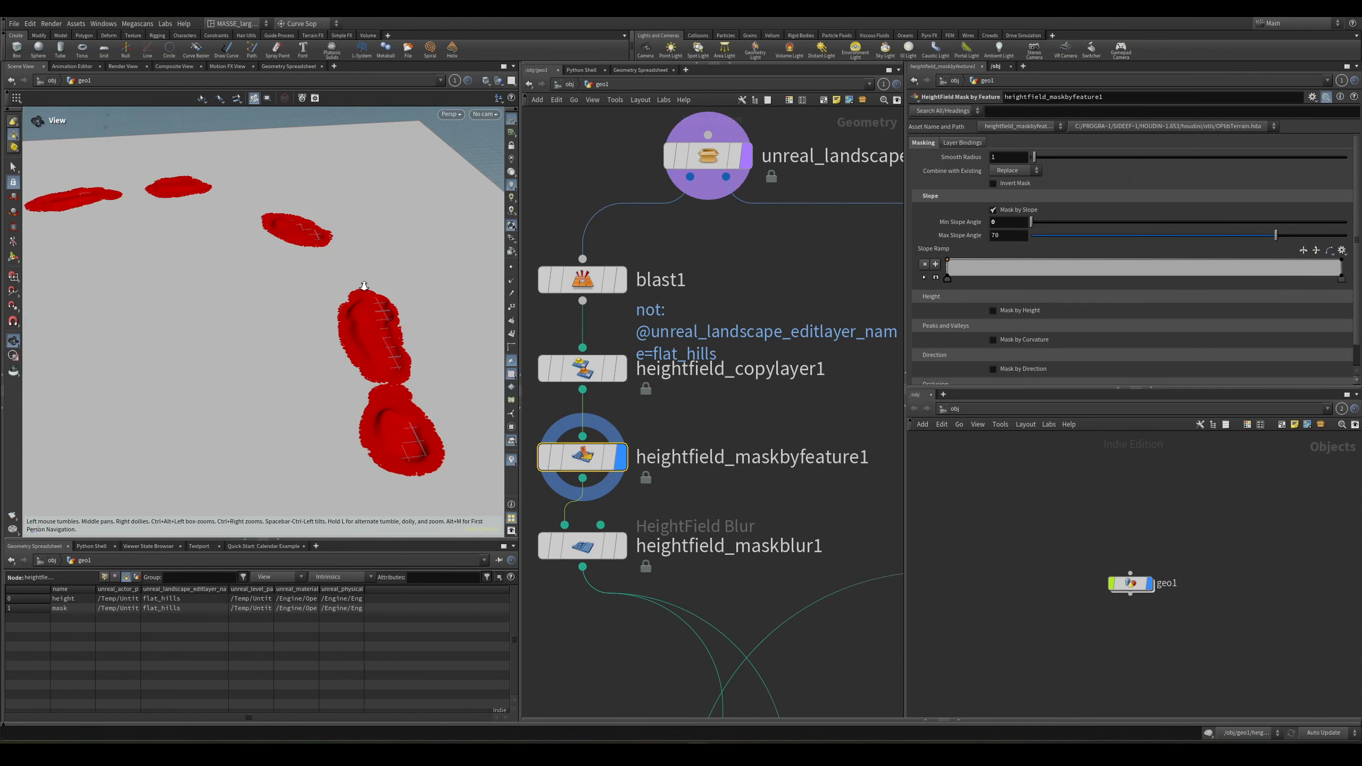
scroll(362, 283, down, 3)
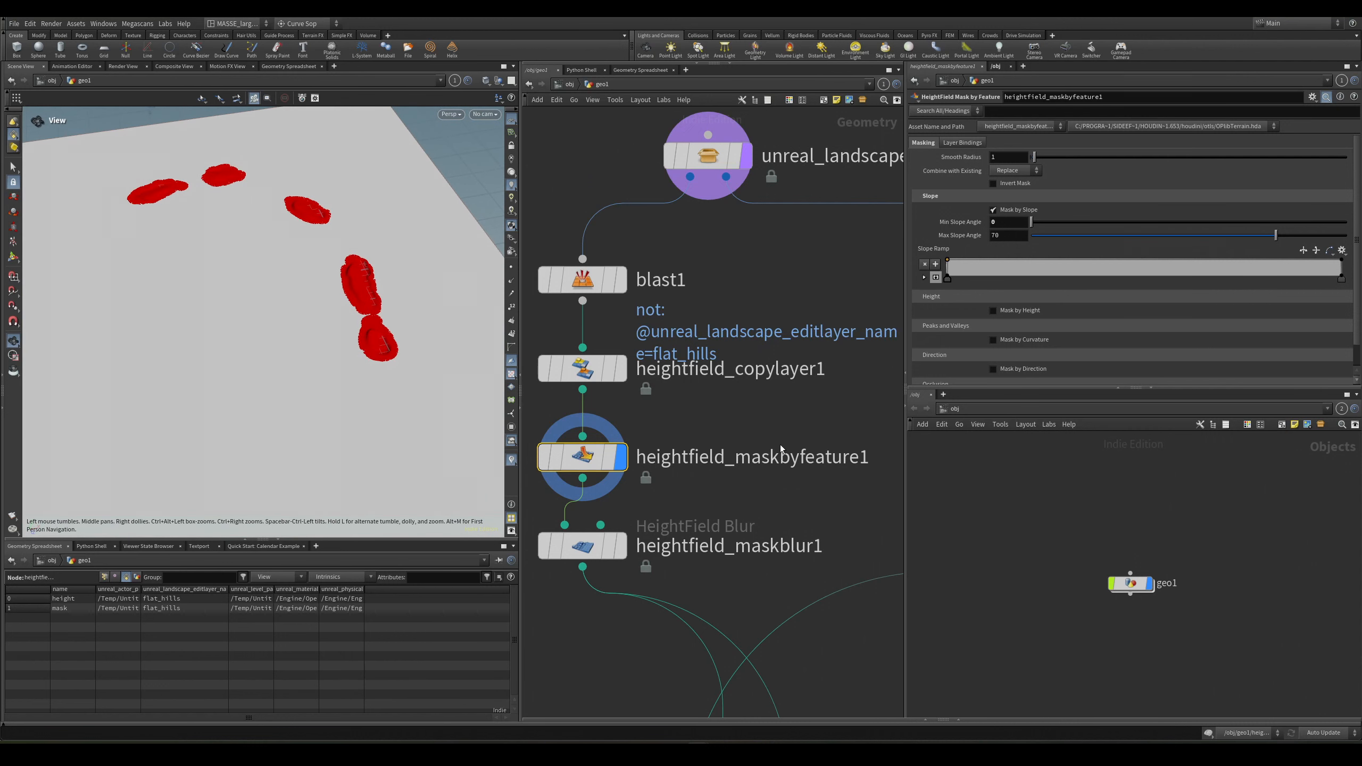
Display heightfield_maskblur1 and inspect the blurred mask edges around a hill up close.
middle_drag(724, 496, 783, 470)
click(641, 521)
scroll(343, 266, up, 5)
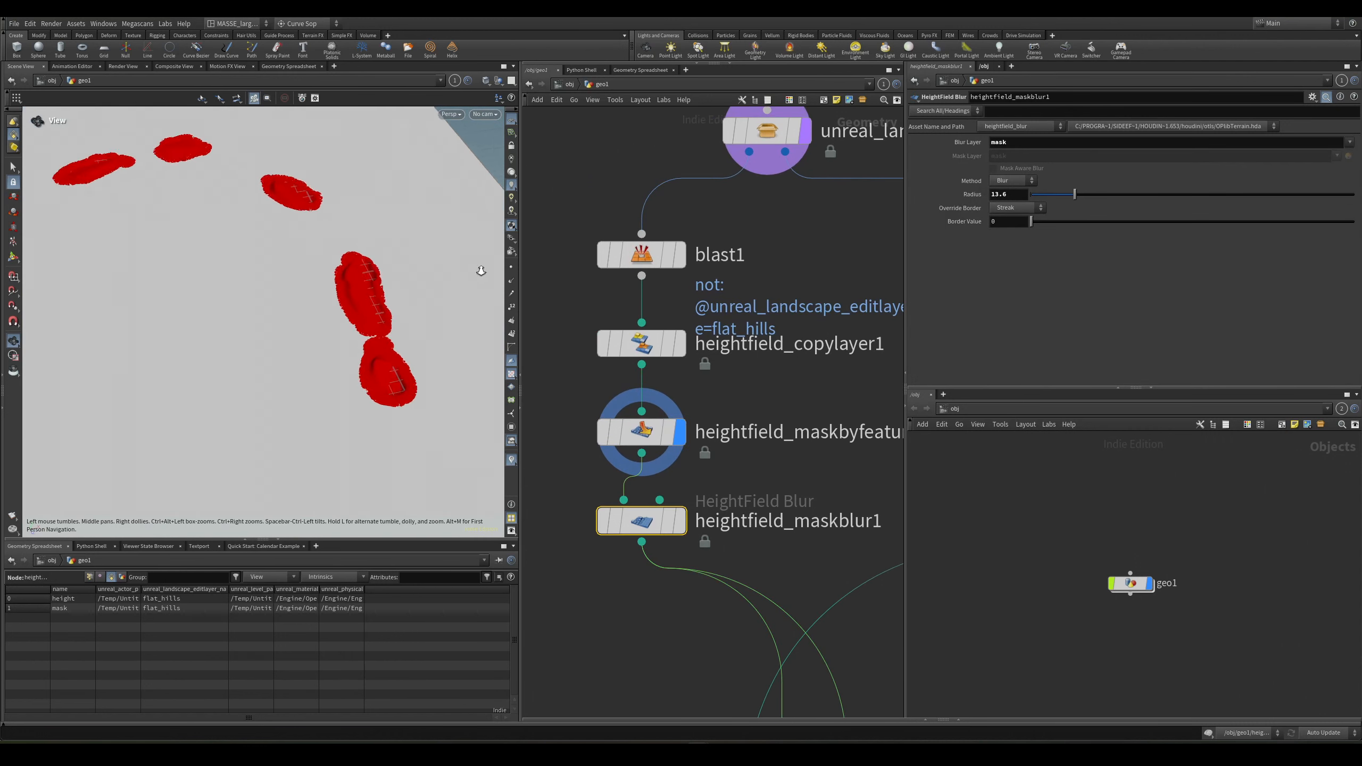
right_drag(321, 231, 482, 232)
drag(742, 464, 629, 570)
key(r)
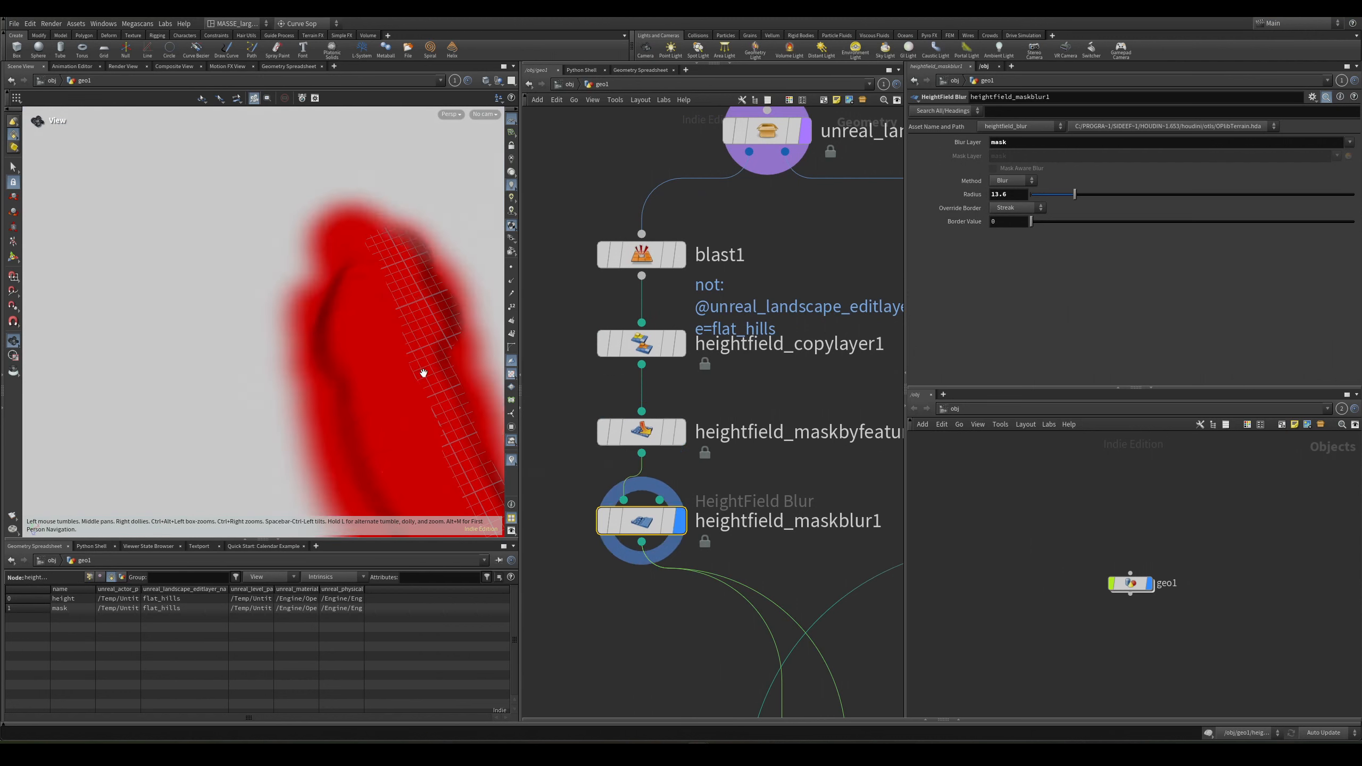
right_drag(428, 361, 331, 386)
scroll(792, 575, down, 1)
Display heightfield_erode1 and view the eroded terrain around the flattened hill from a low angle.
middle_drag(797, 564, 717, 277)
scroll(770, 511, down, 1)
scroll(756, 452, up, 2)
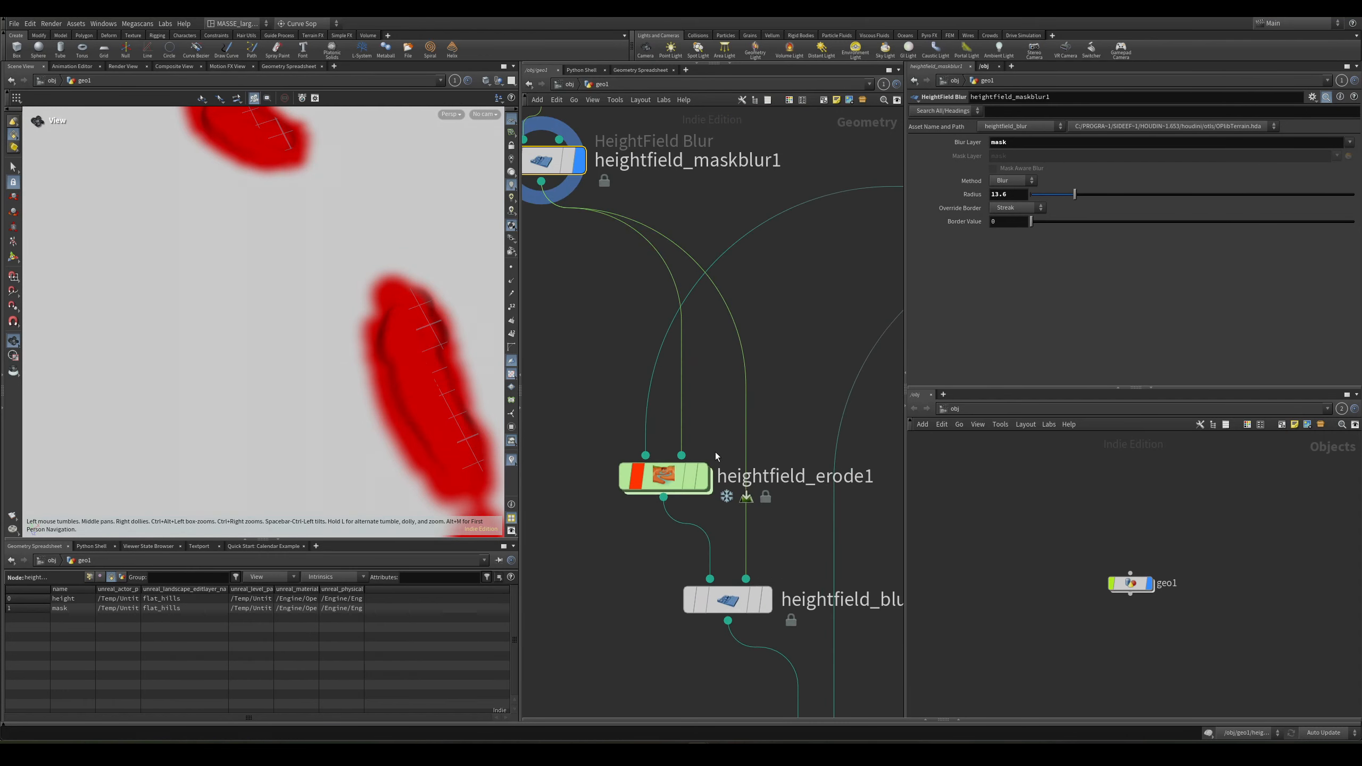
middle_drag(717, 441, 711, 465)
drag(707, 446, 641, 544)
key(r)
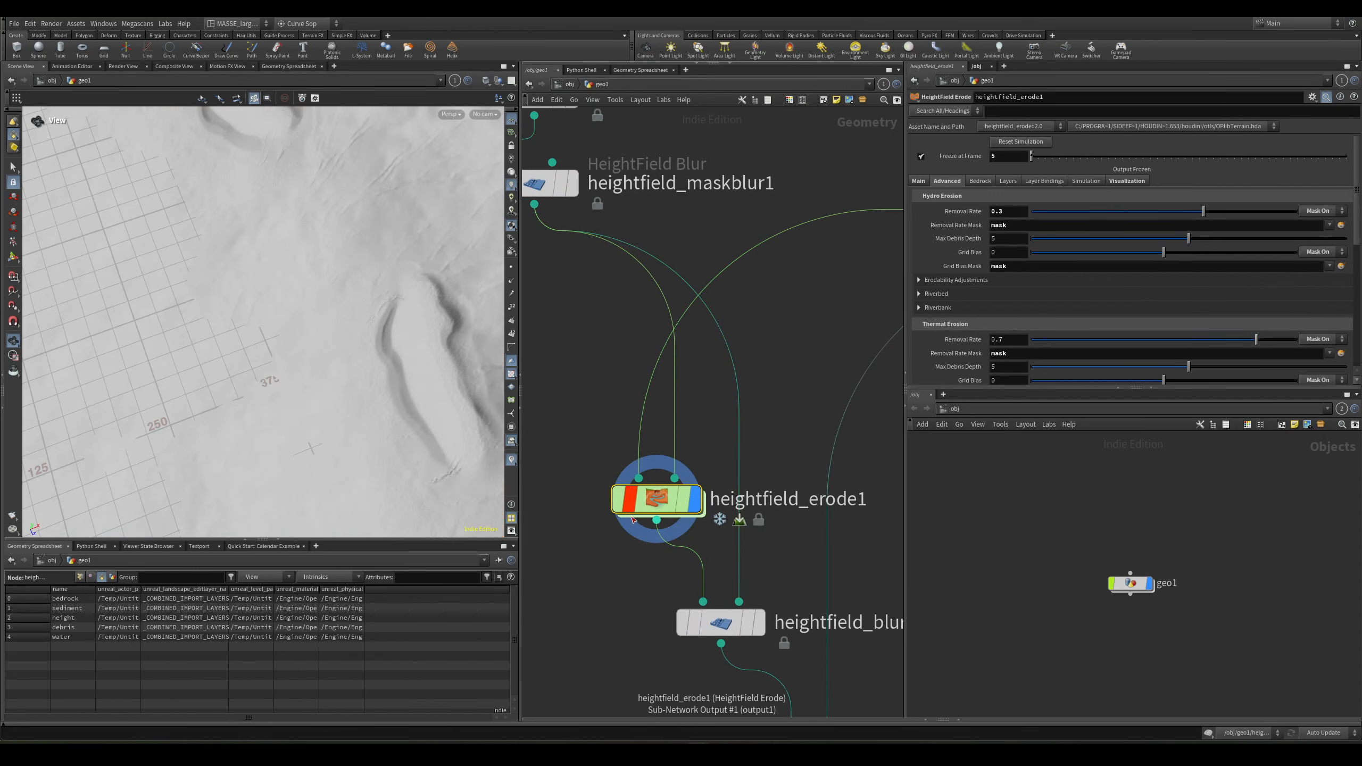
drag(300, 407, 599, 433)
middle_drag(600, 432, 557, 377)
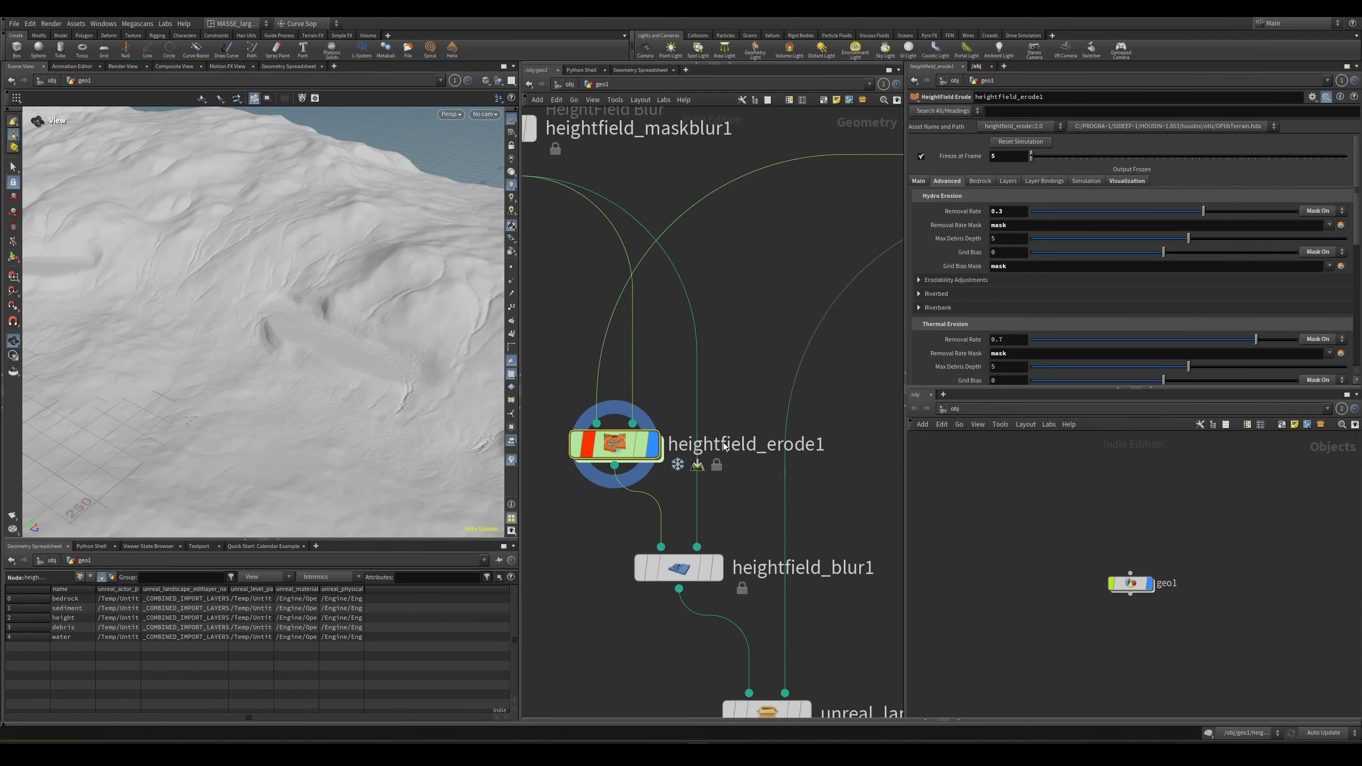
Display heightfield_blur1, view the smoothed terrain from farther away, and locate unreal_landscape_extract_layer1 below it in the network.
click(678, 568)
key(r)
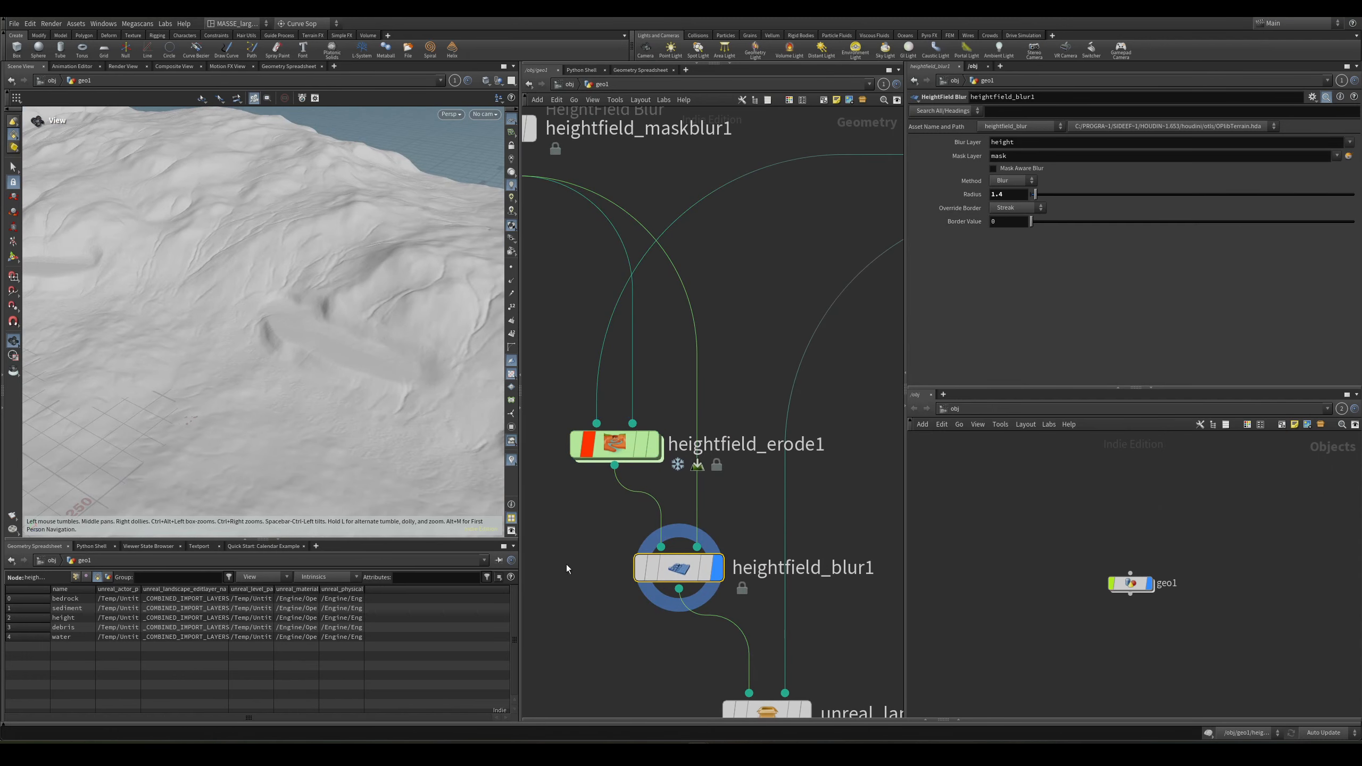
scroll(665, 679, down, 1)
middle_drag(665, 679, 721, 584)
scroll(307, 332, down, 3)
drag(307, 331, 337, 371)
middle_drag(847, 593, 703, 532)
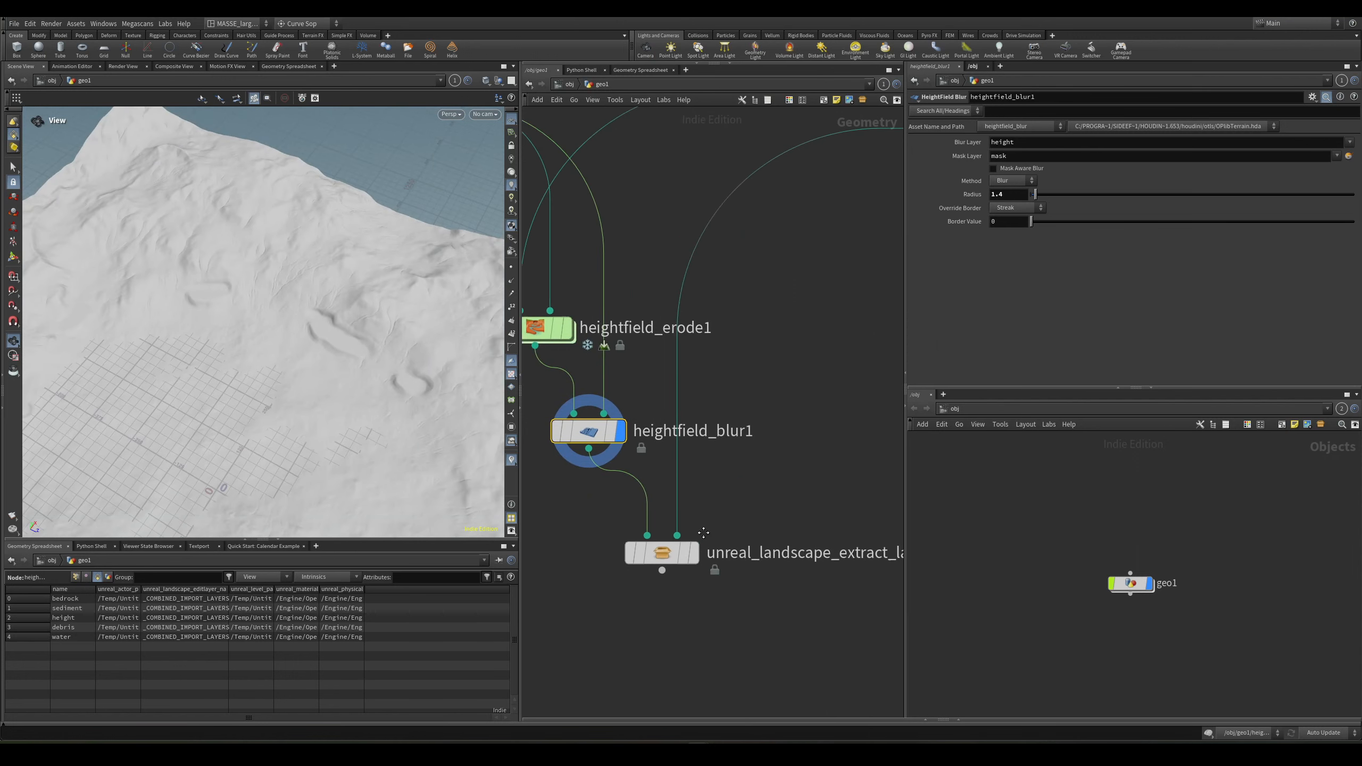
middle_drag(736, 581, 690, 568)
scroll(691, 570, up, 1)
scroll(705, 602, down, 2)
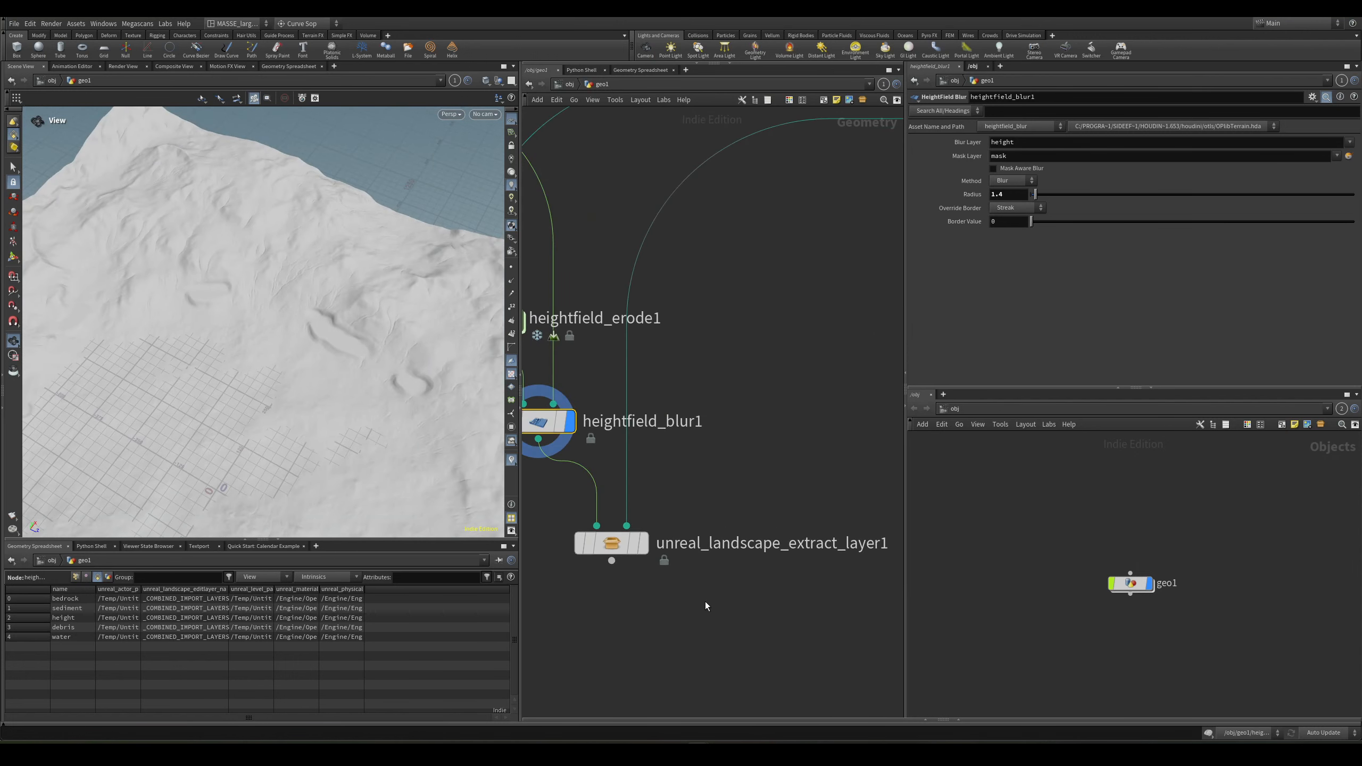
Display unreal_landscape_extract_layer1 and compare its extracted layer with the heightfield_blur1 terrain from above.
click(655, 554)
drag(448, 417, 345, 316)
drag(286, 403, 389, 423)
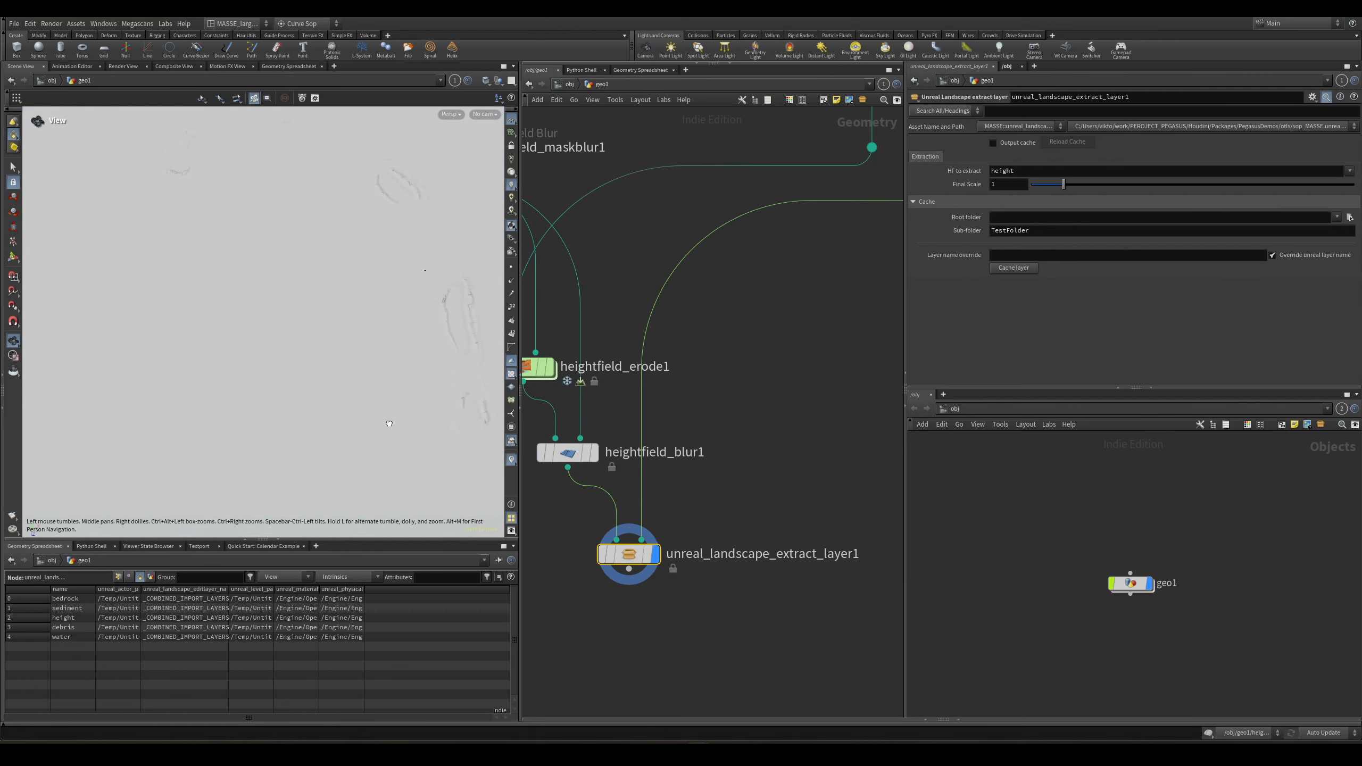
middle_drag(727, 536, 828, 558)
click(695, 474)
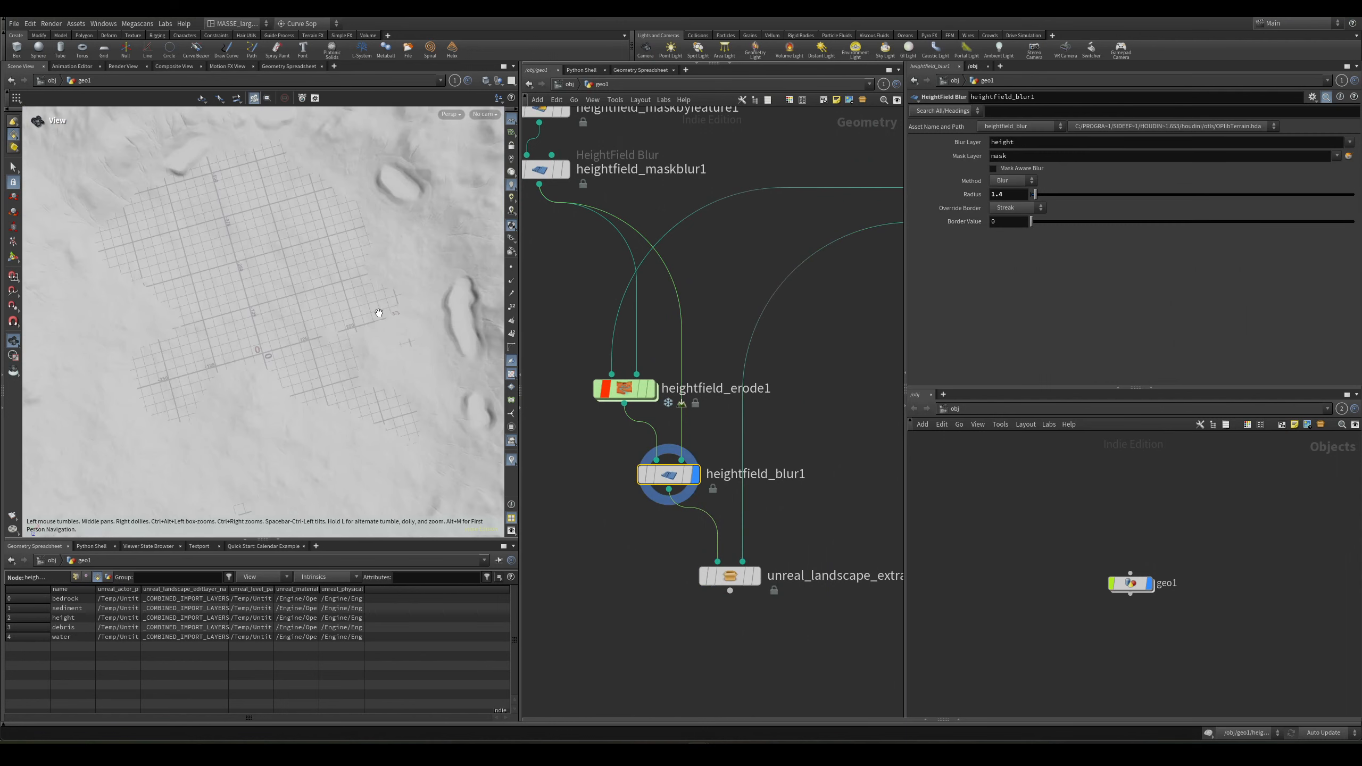
drag(403, 204, 420, 203)
scroll(666, 359, up, 2)
middle_drag(745, 350, 792, 369)
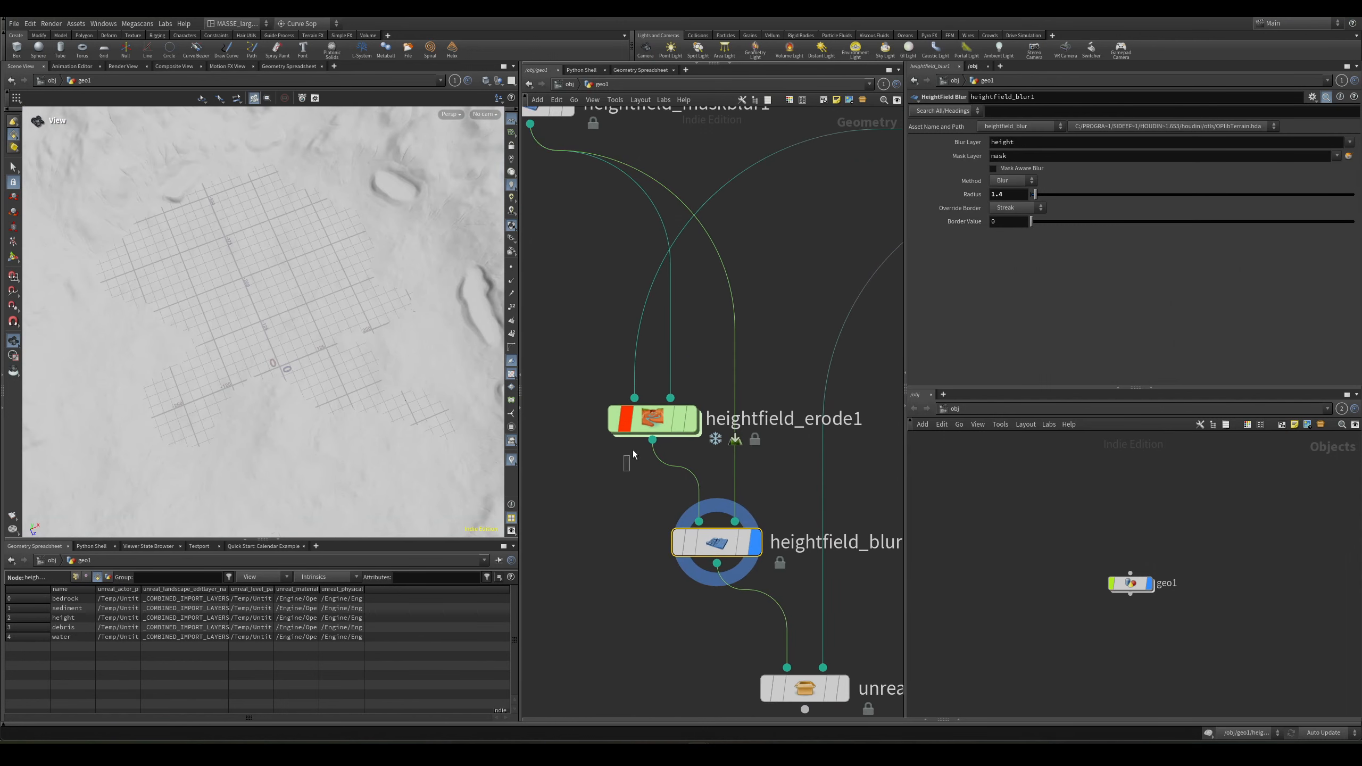
Display heightfield_erode1 and check the hydro erodability mask options, keeping Mask On selected.
click(691, 419)
middle_drag(762, 441, 734, 475)
click(935, 182)
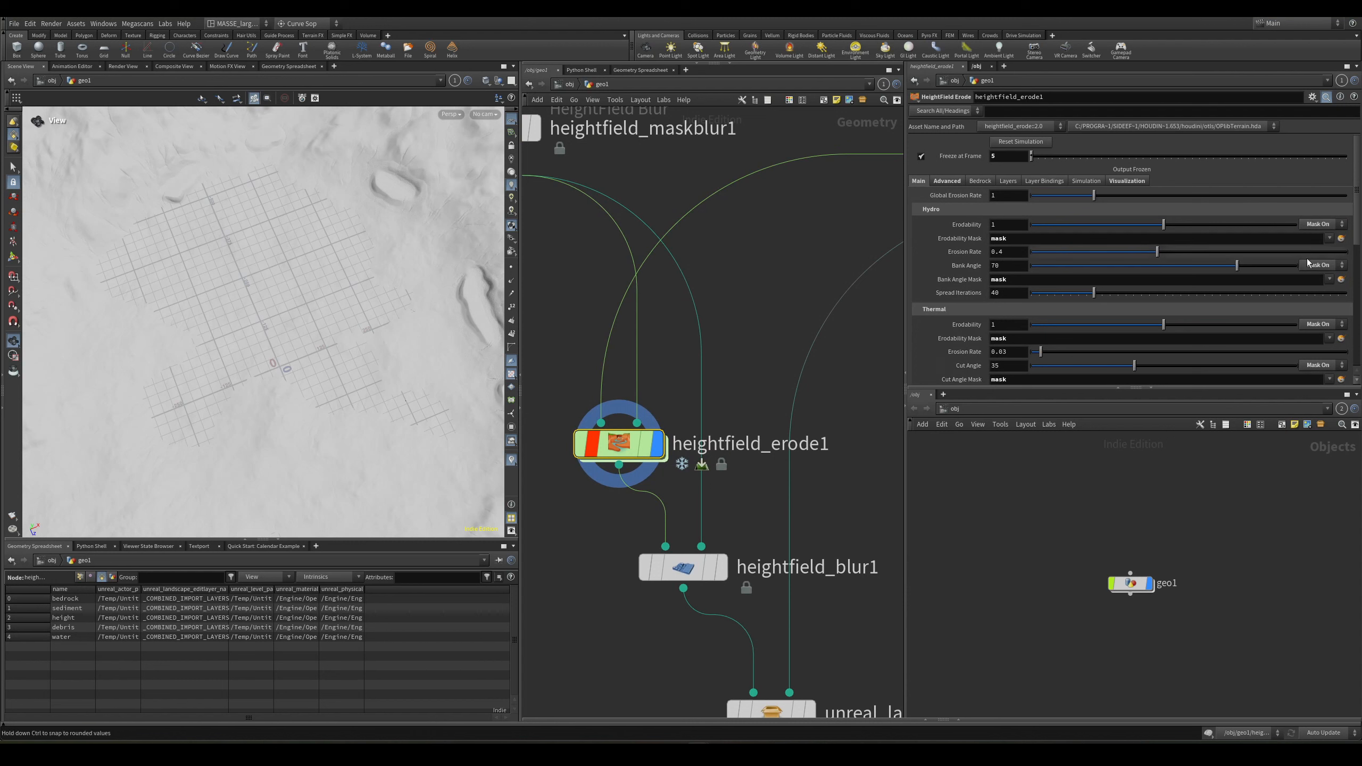
click(1326, 225)
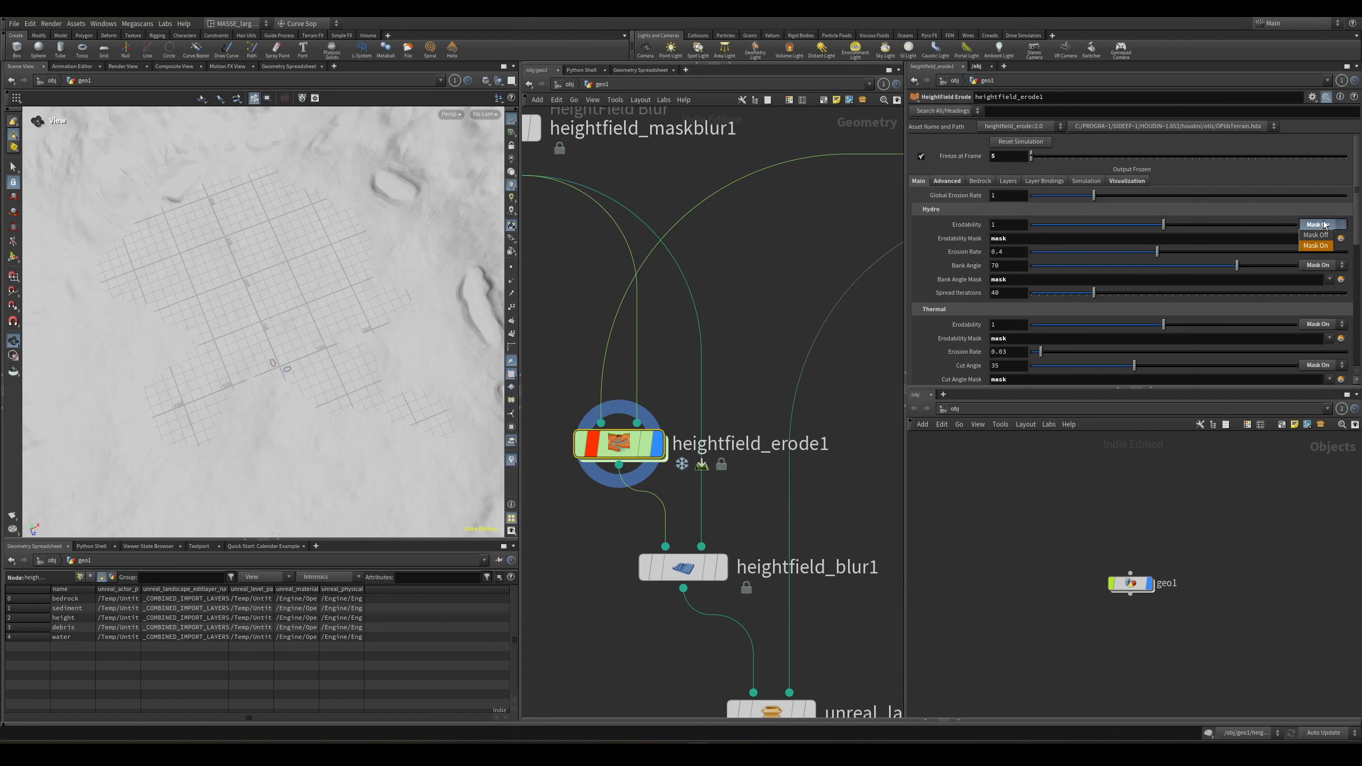
click(1327, 247)
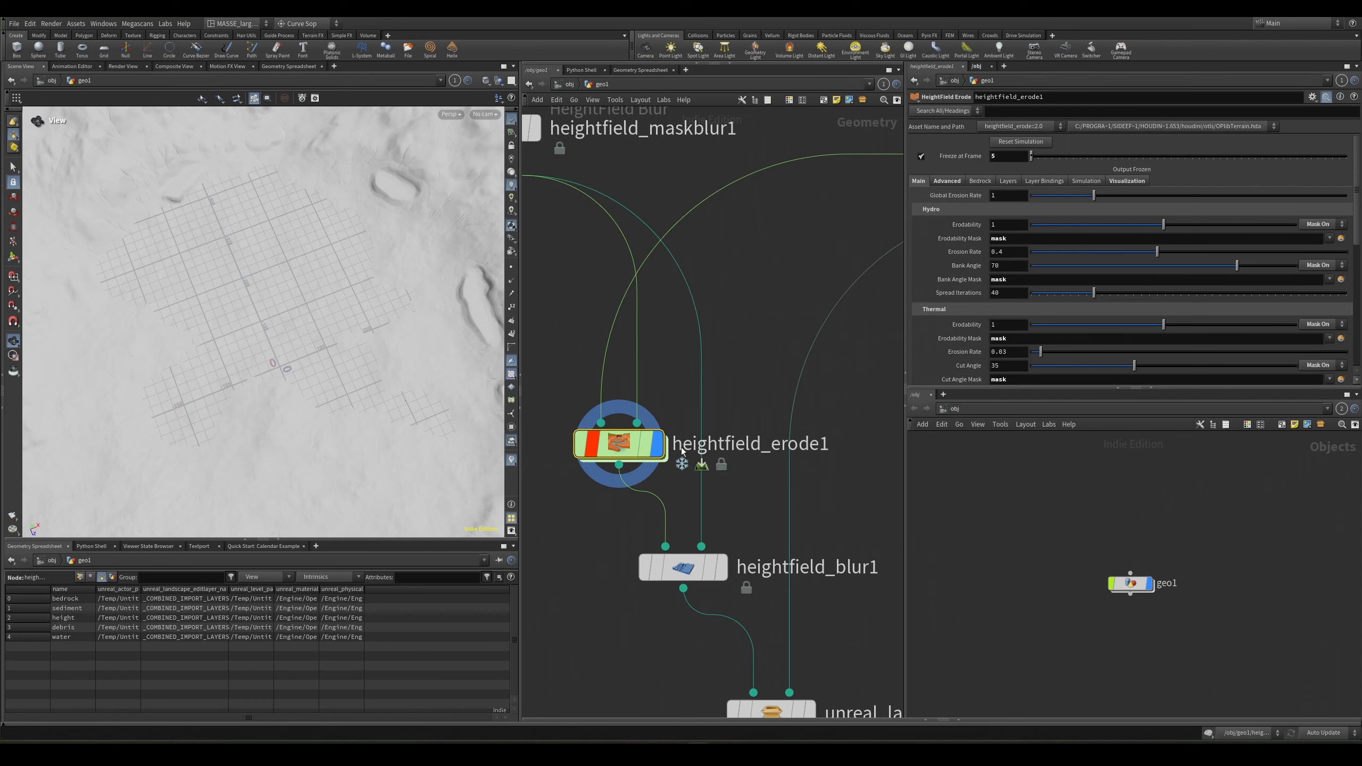
Display the blurred mask of heightfield_maskblur1, return to heightfield_erode1, and inspect its Masks input.
middle_drag(565, 332, 645, 466)
click(668, 257)
click(704, 257)
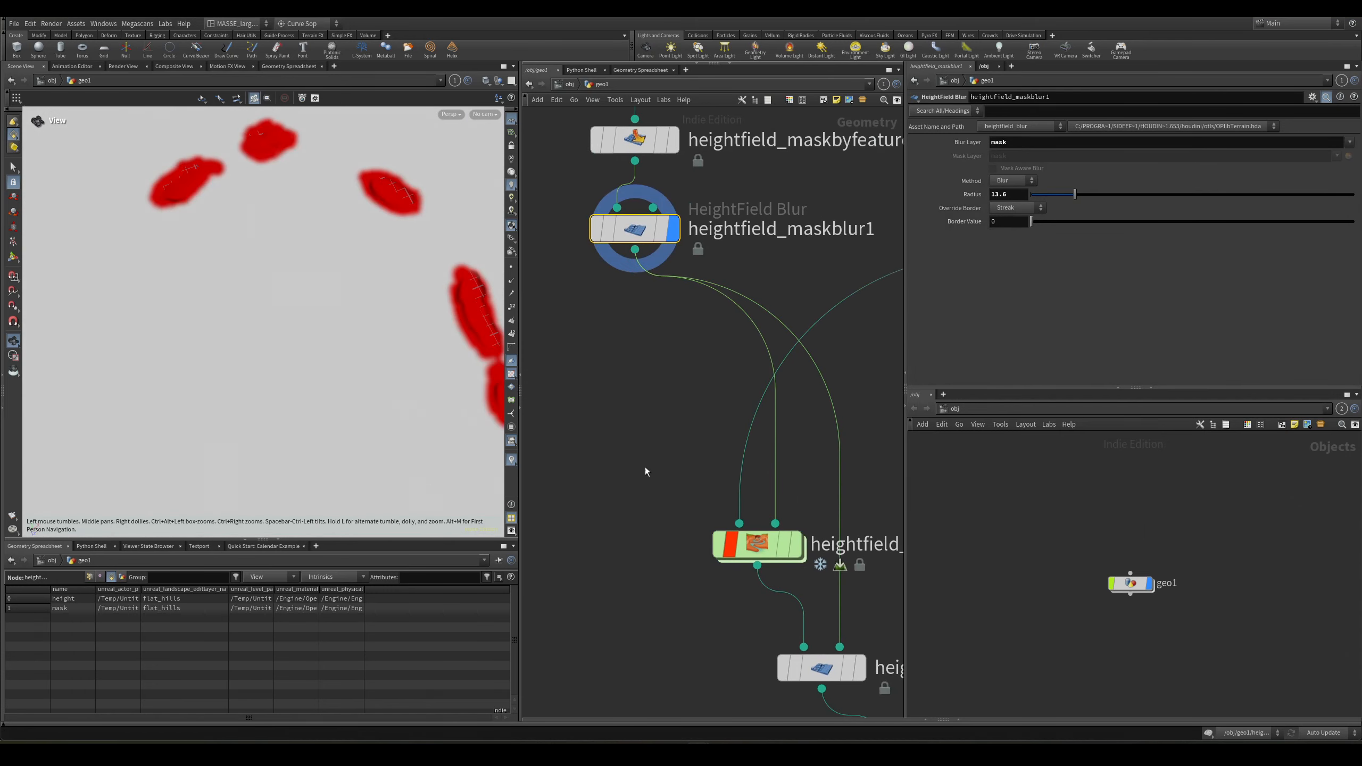
middle_drag(841, 614, 743, 577)
click(659, 512)
click(698, 513)
mouse_move(677, 499)
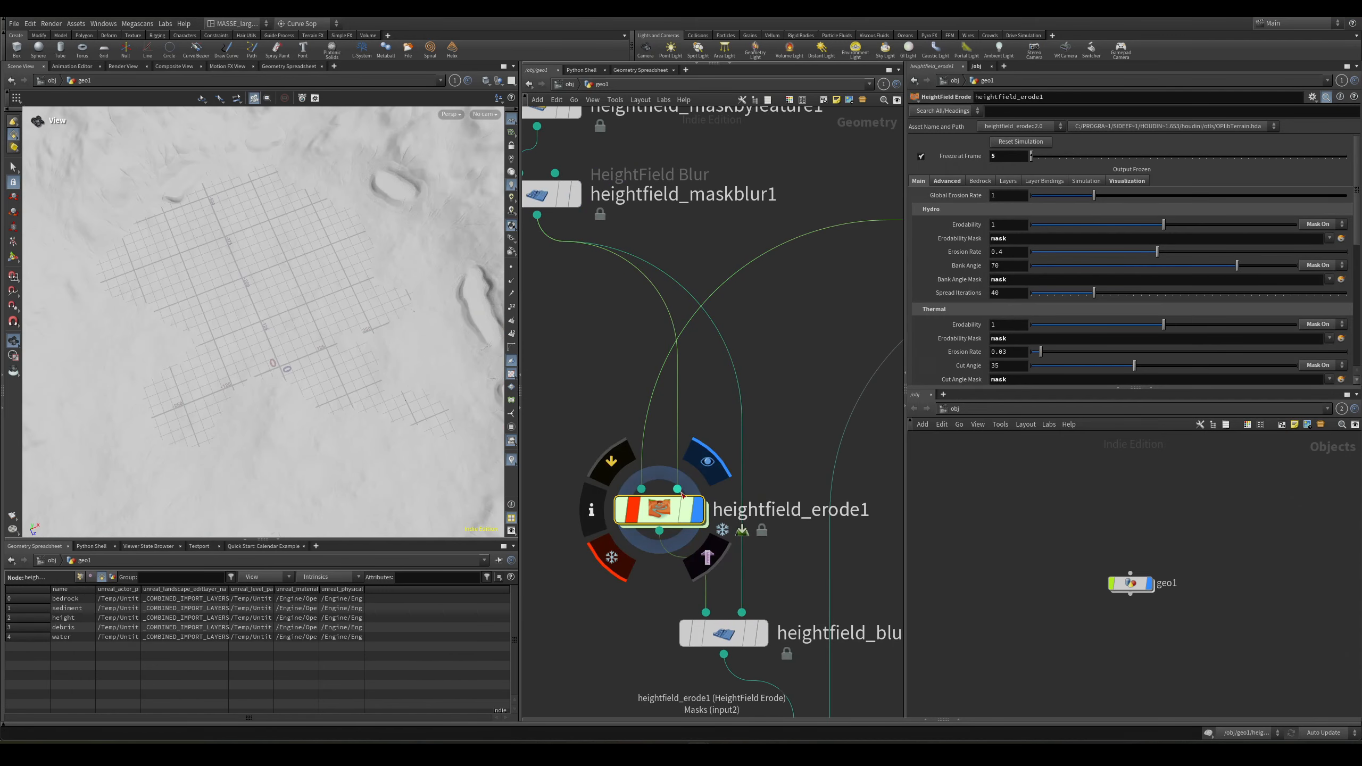
Apply the Use all masks preset to heightfield_erode1 and review the mask assignments in its main and advanced parameters.
click(1313, 97)
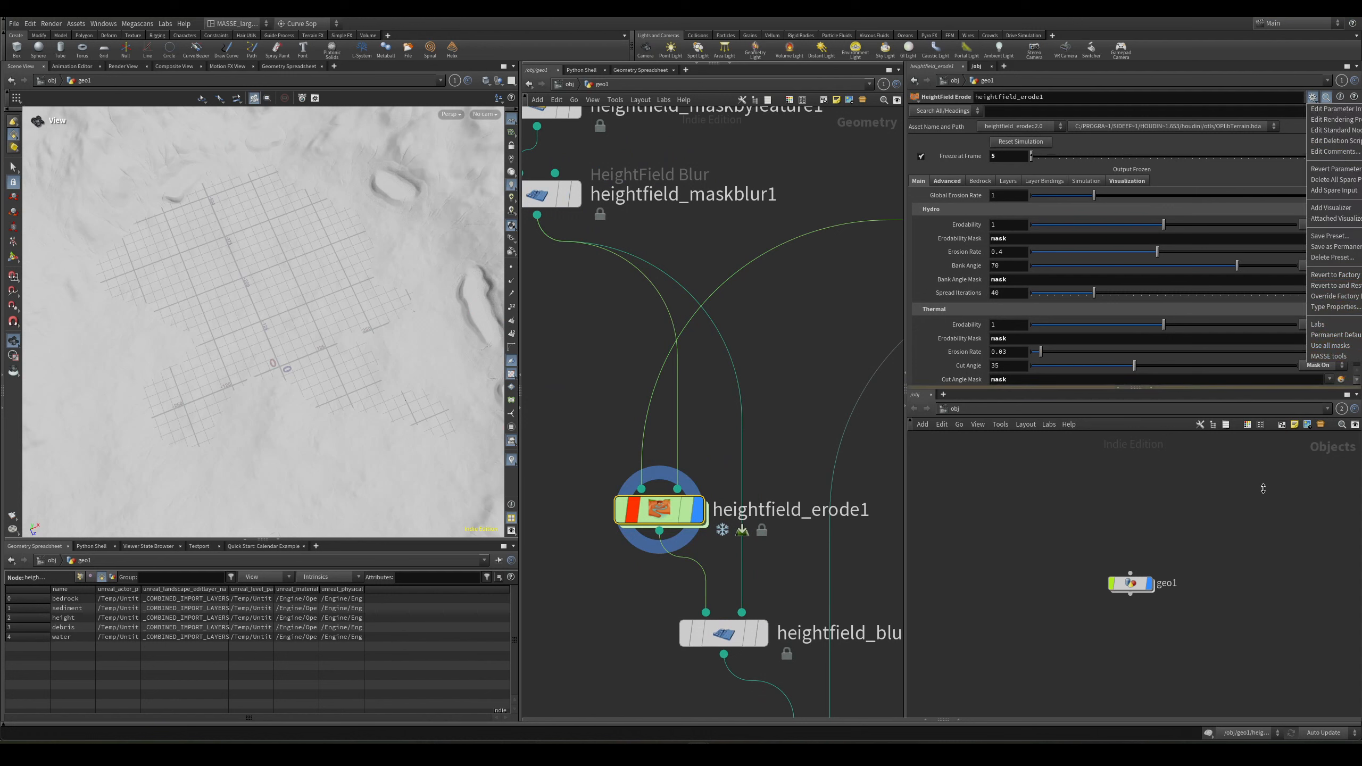
click(1330, 345)
scroll(1229, 257, up, 2)
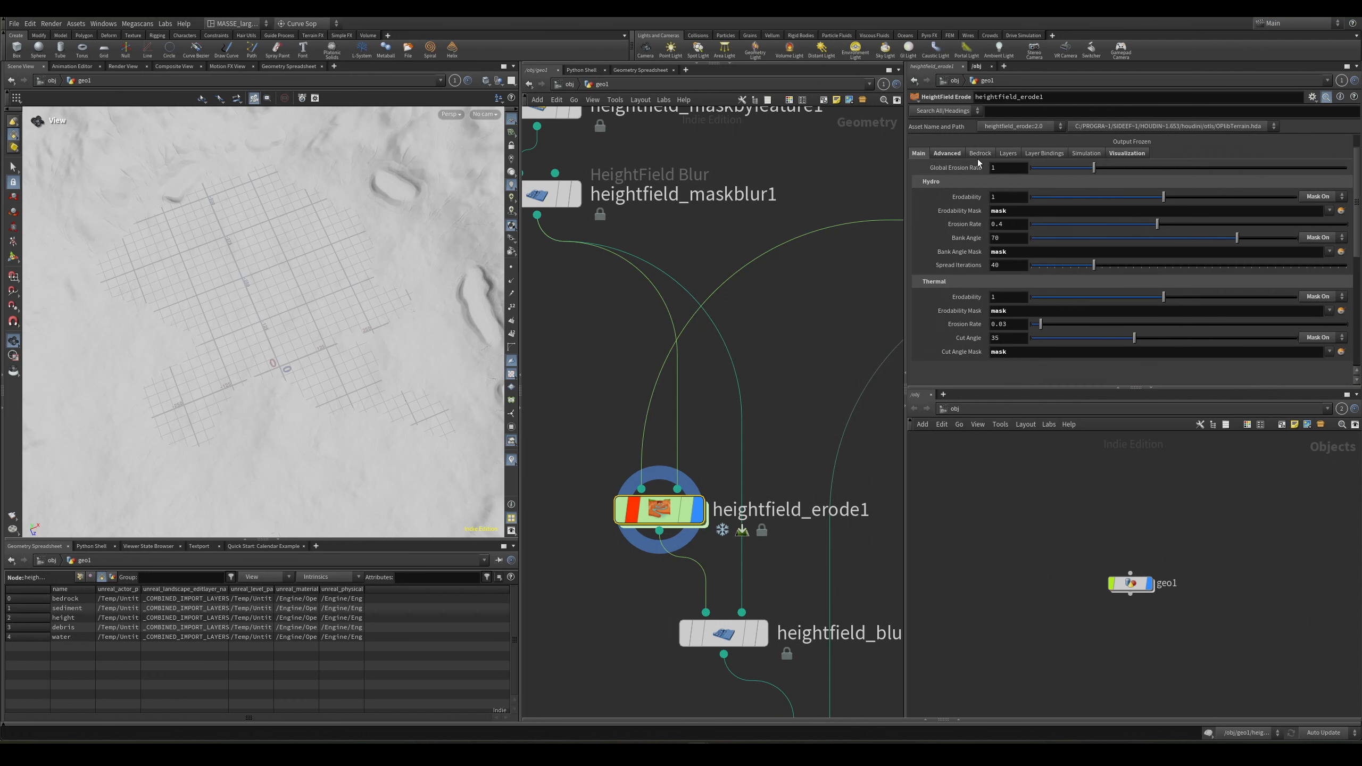
click(950, 154)
scroll(1324, 295, down, 8)
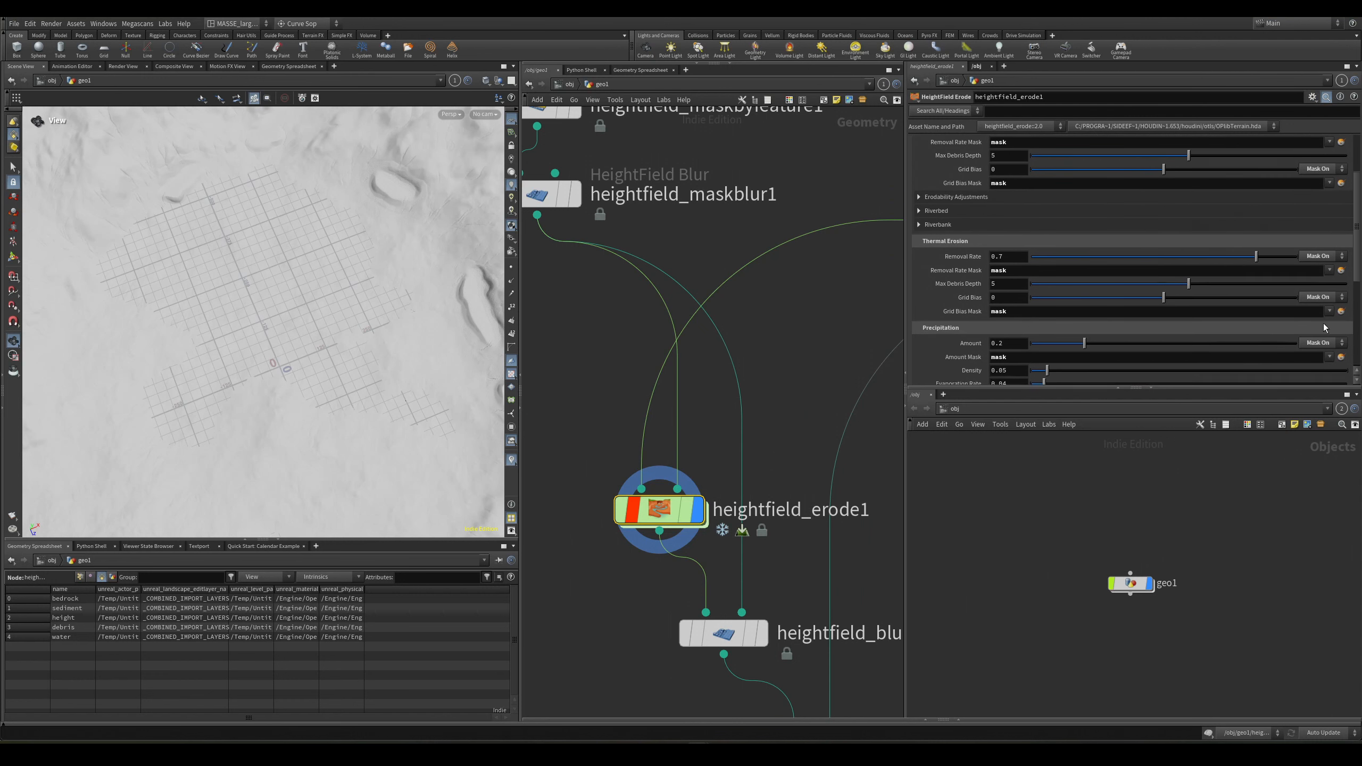
scroll(1342, 184, up, 8)
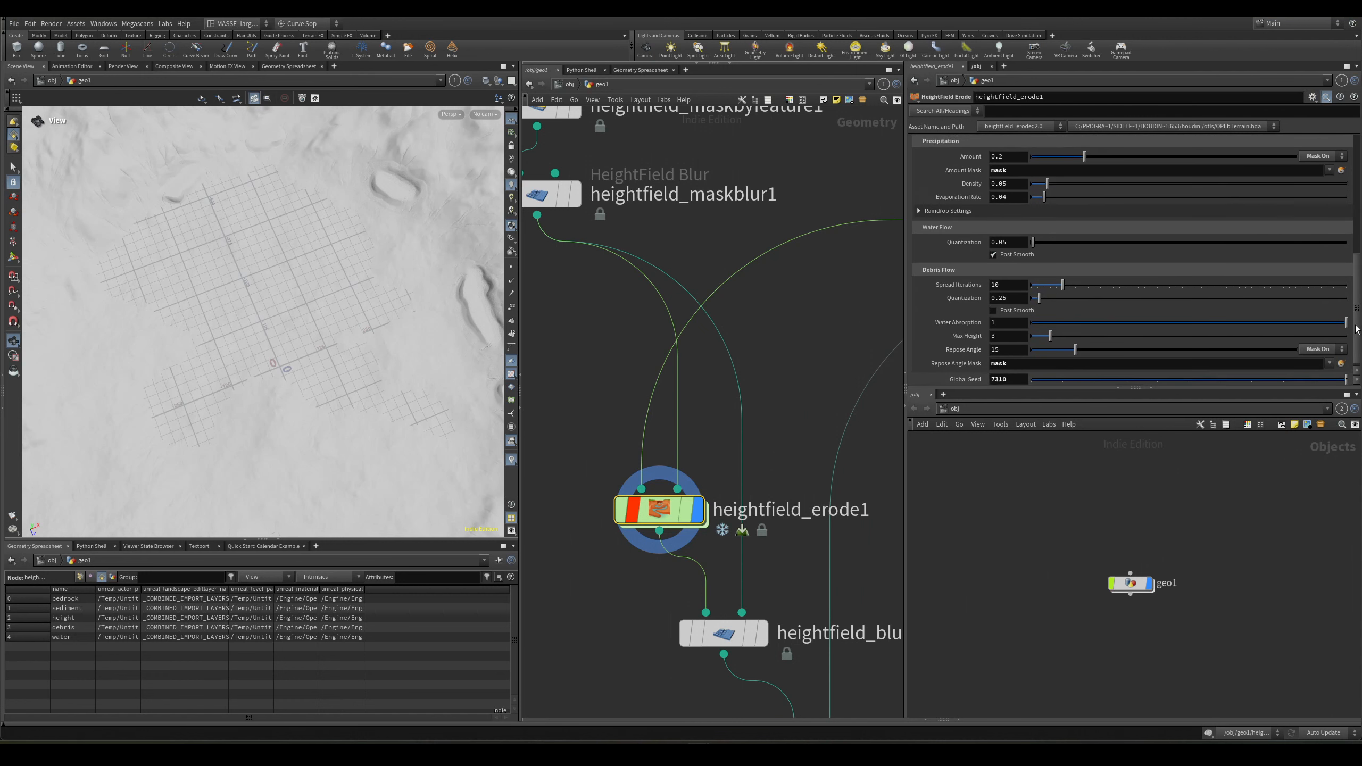
click(918, 181)
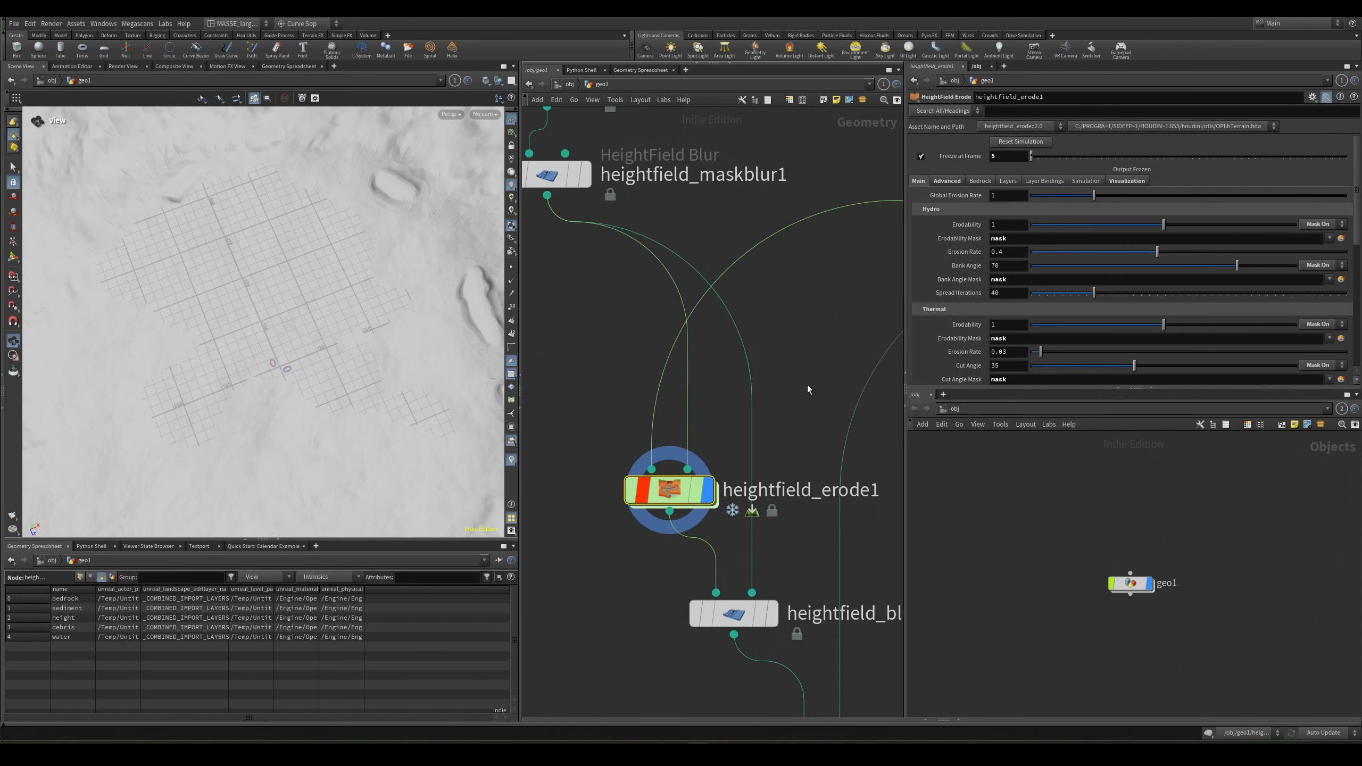
Display unreal_landscape_extract_layer1 and heightfield_erode1 in turn, and view the eroded ground around a flattened hill up close.
scroll(835, 440, down, 2)
middle_drag(822, 498, 798, 459)
click(741, 526)
click(828, 628)
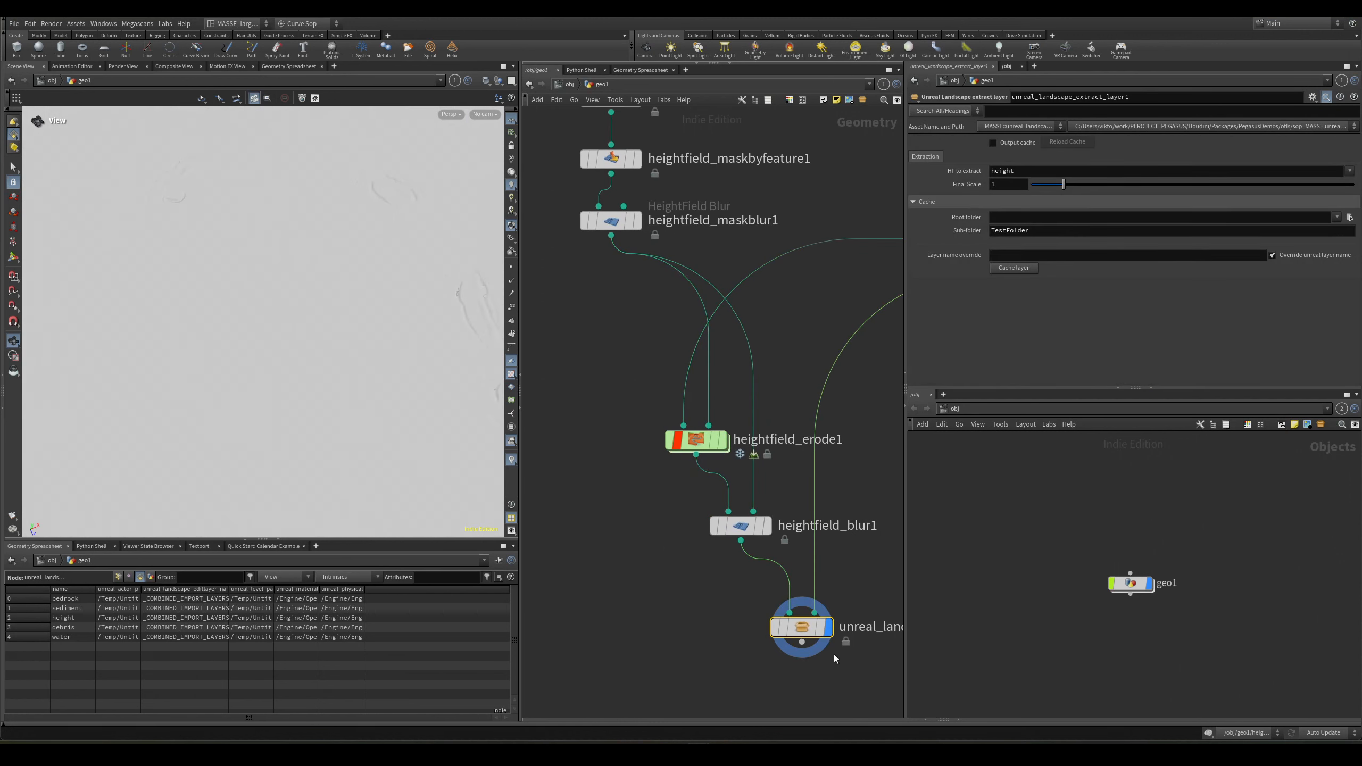
click(696, 440)
click(723, 441)
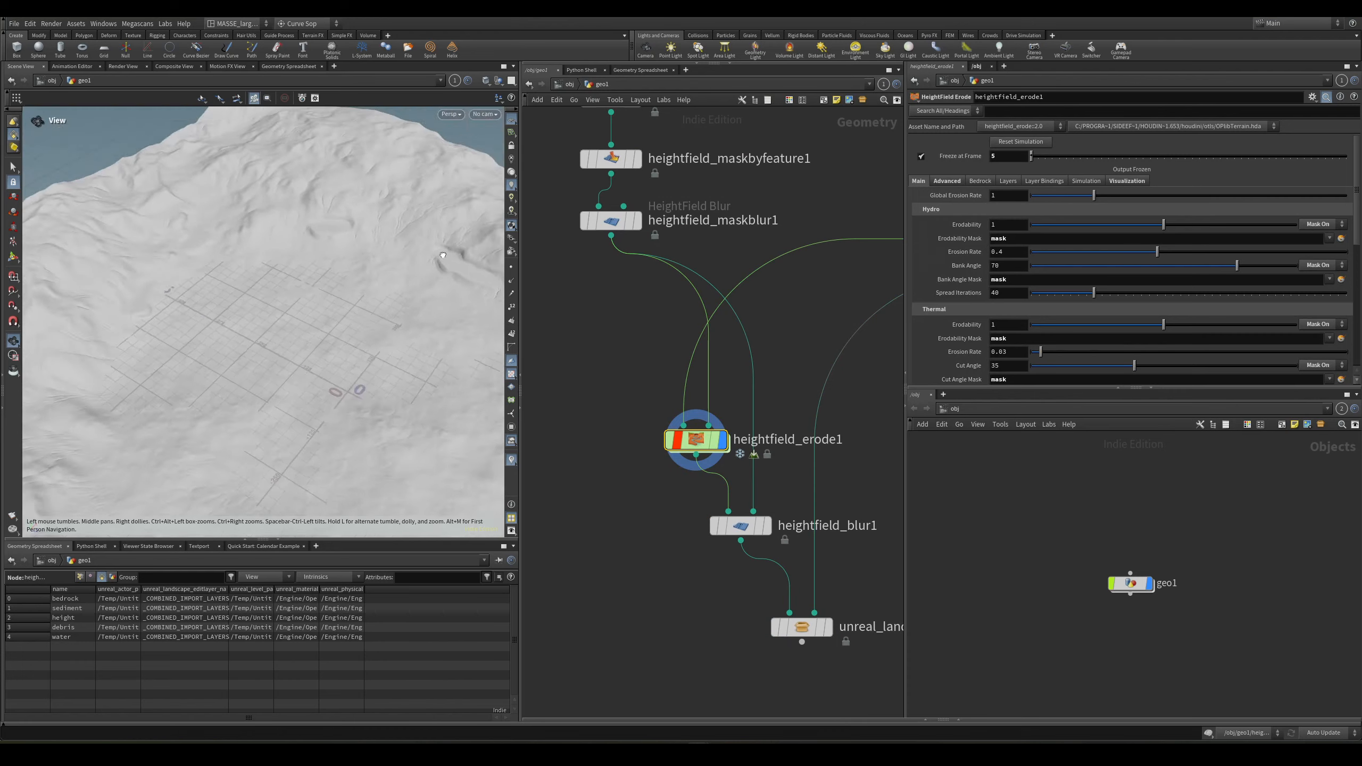
drag(465, 261, 413, 256)
Compare heightfield_maskblur1's blurred mask with the heightfield_erode1 terrain around the same hill.
middle_drag(643, 317, 648, 337)
click(615, 240)
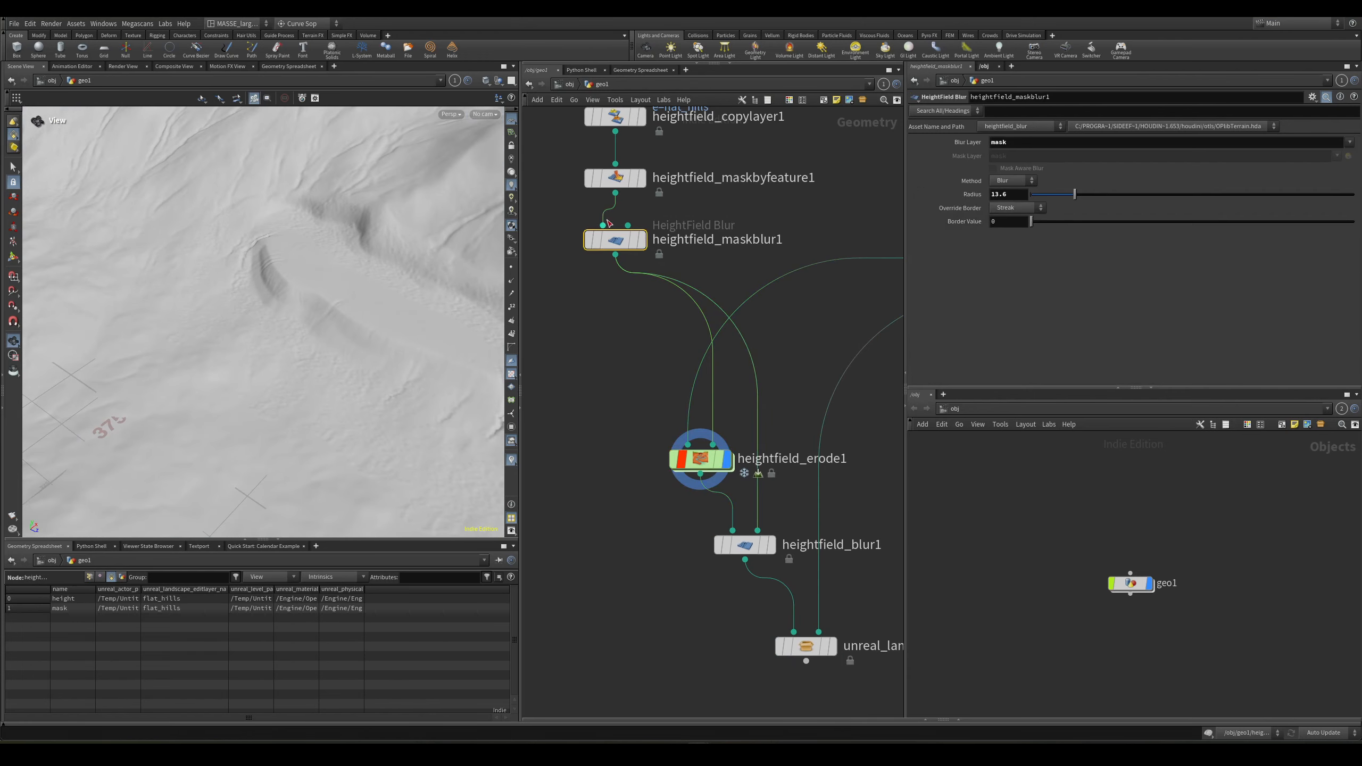
click(641, 240)
click(697, 459)
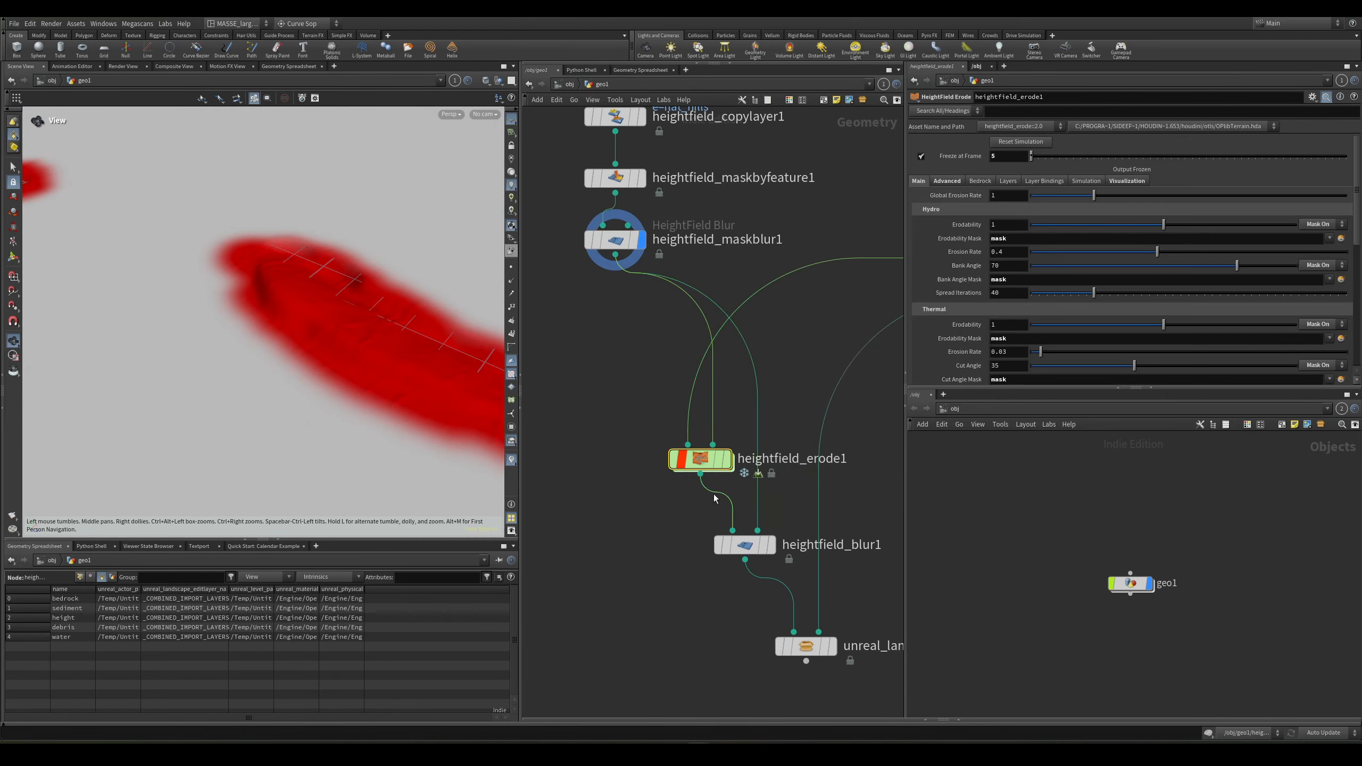
click(726, 459)
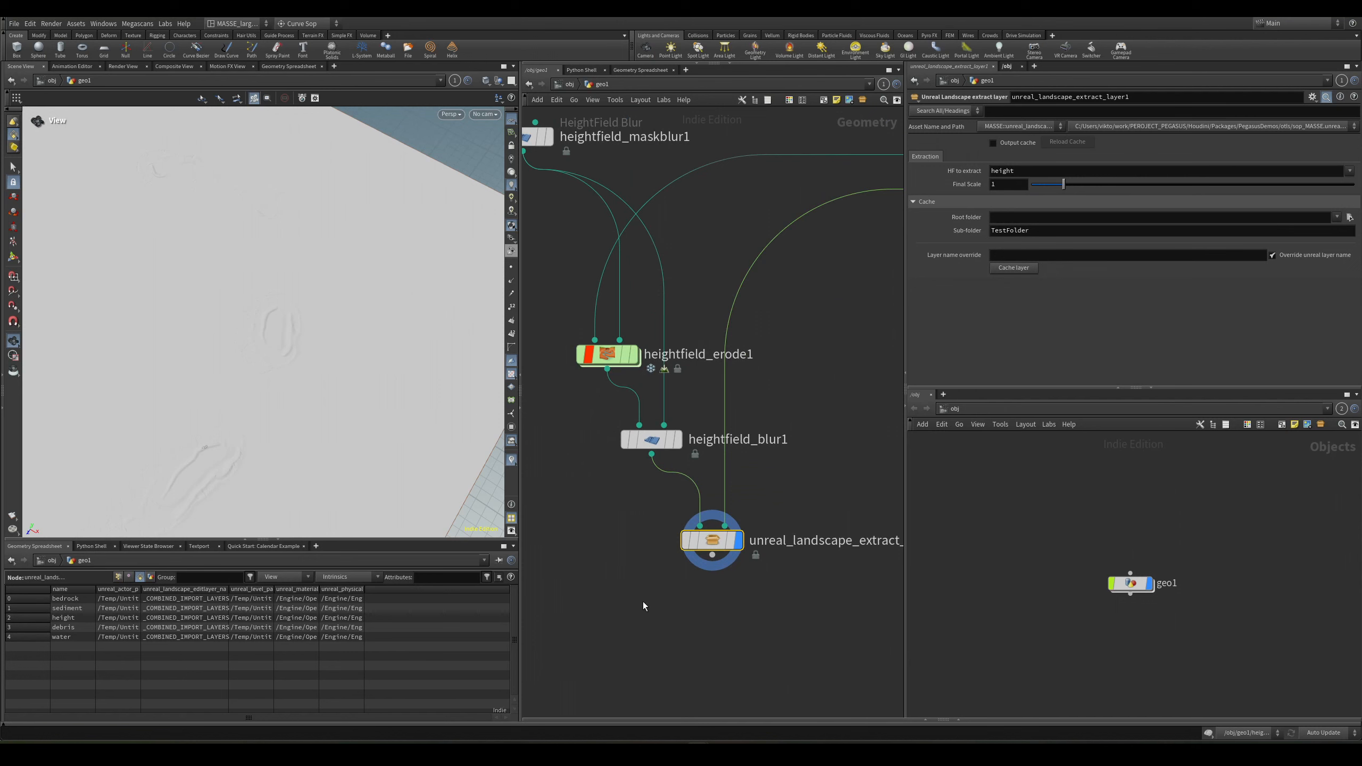
Examine the whole extracted layer from farther away and trace the node network from unreal_landscape_io1 to unreal_landscape_extract_layer1.
right_drag(286, 354, 150, 348)
drag(230, 347, 317, 382)
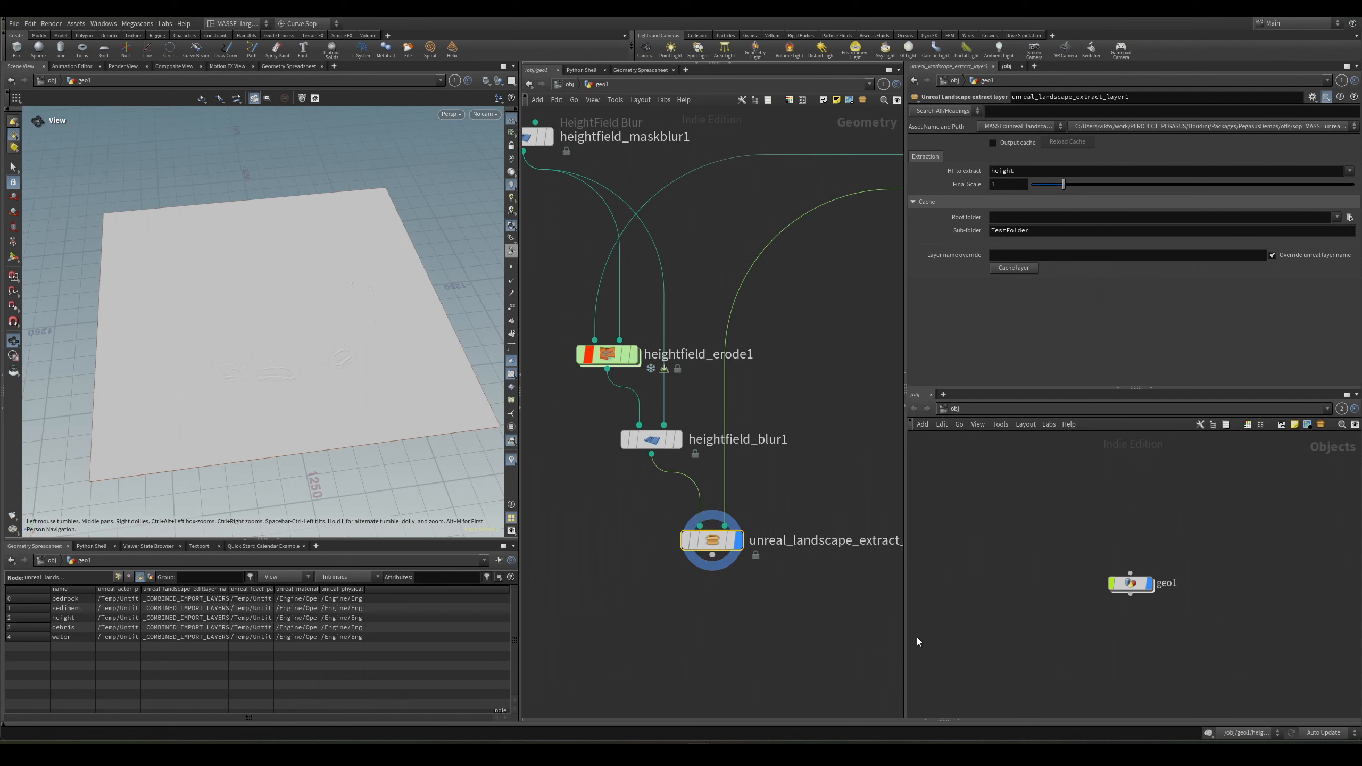
scroll(742, 580, up, 2)
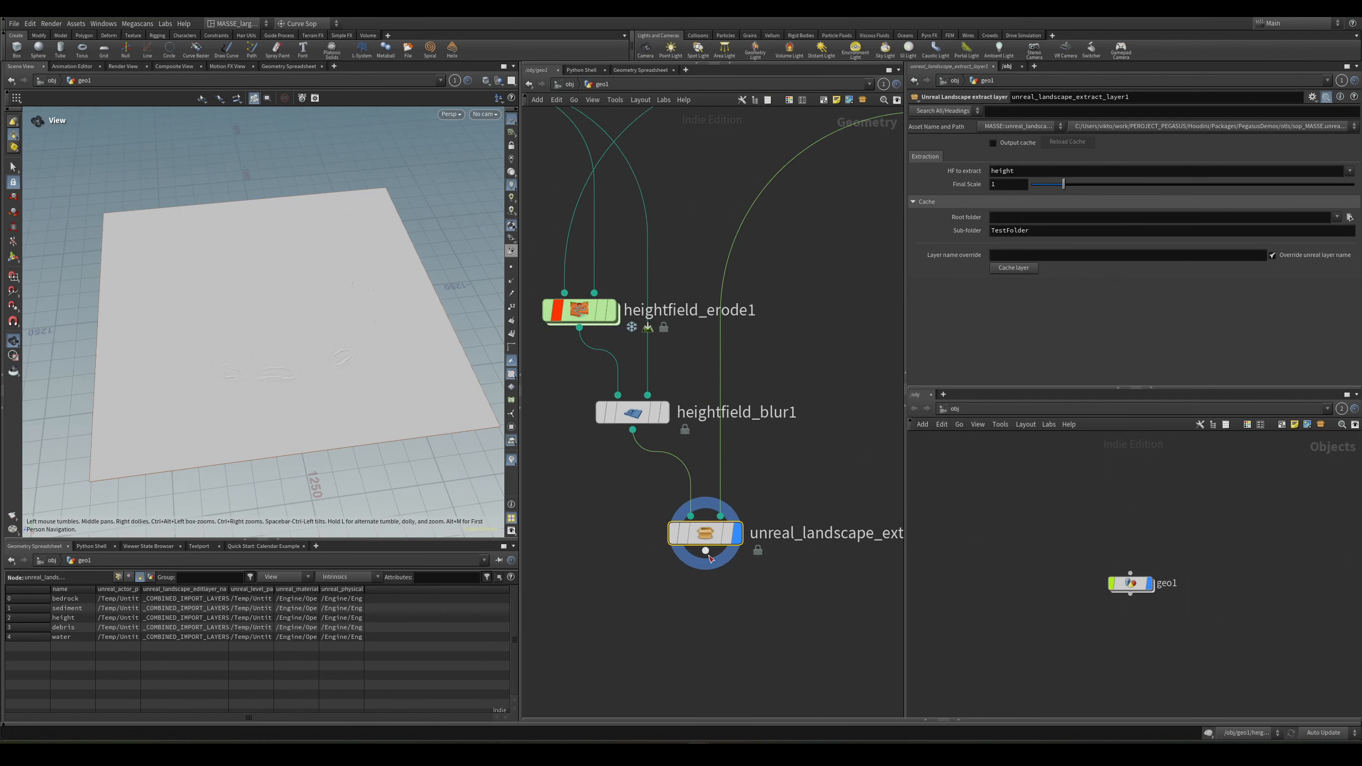
scroll(783, 386, down, 6)
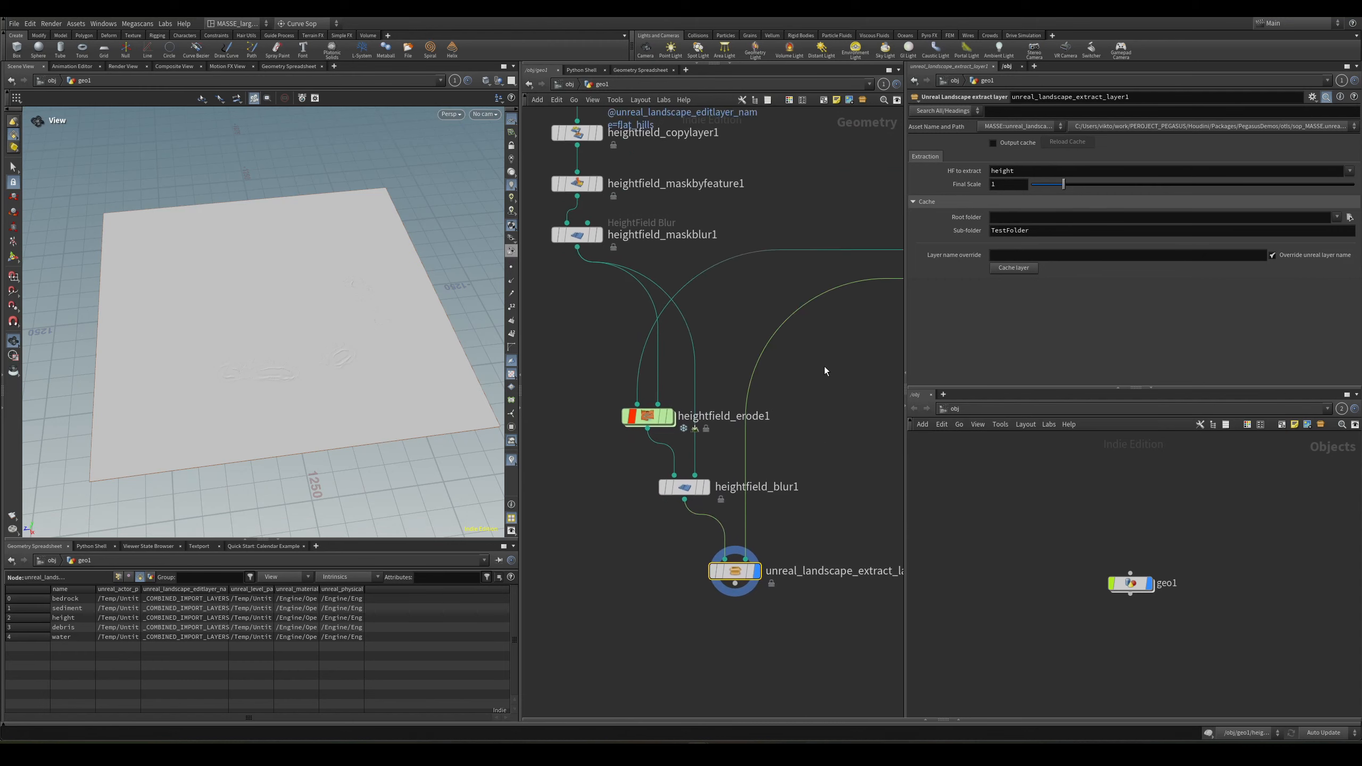
middle_drag(807, 499, 802, 514)
middle_drag(836, 465, 861, 440)
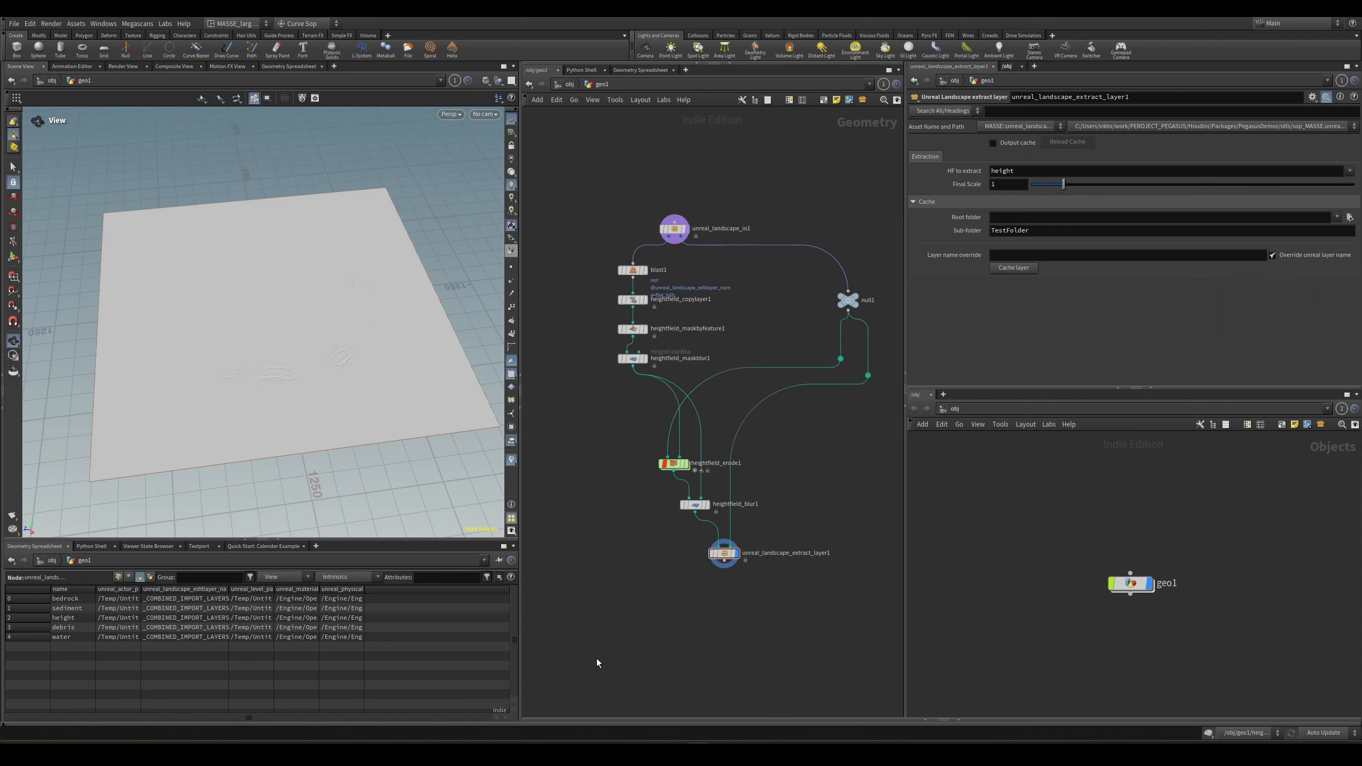
scroll(743, 566, up, 4)
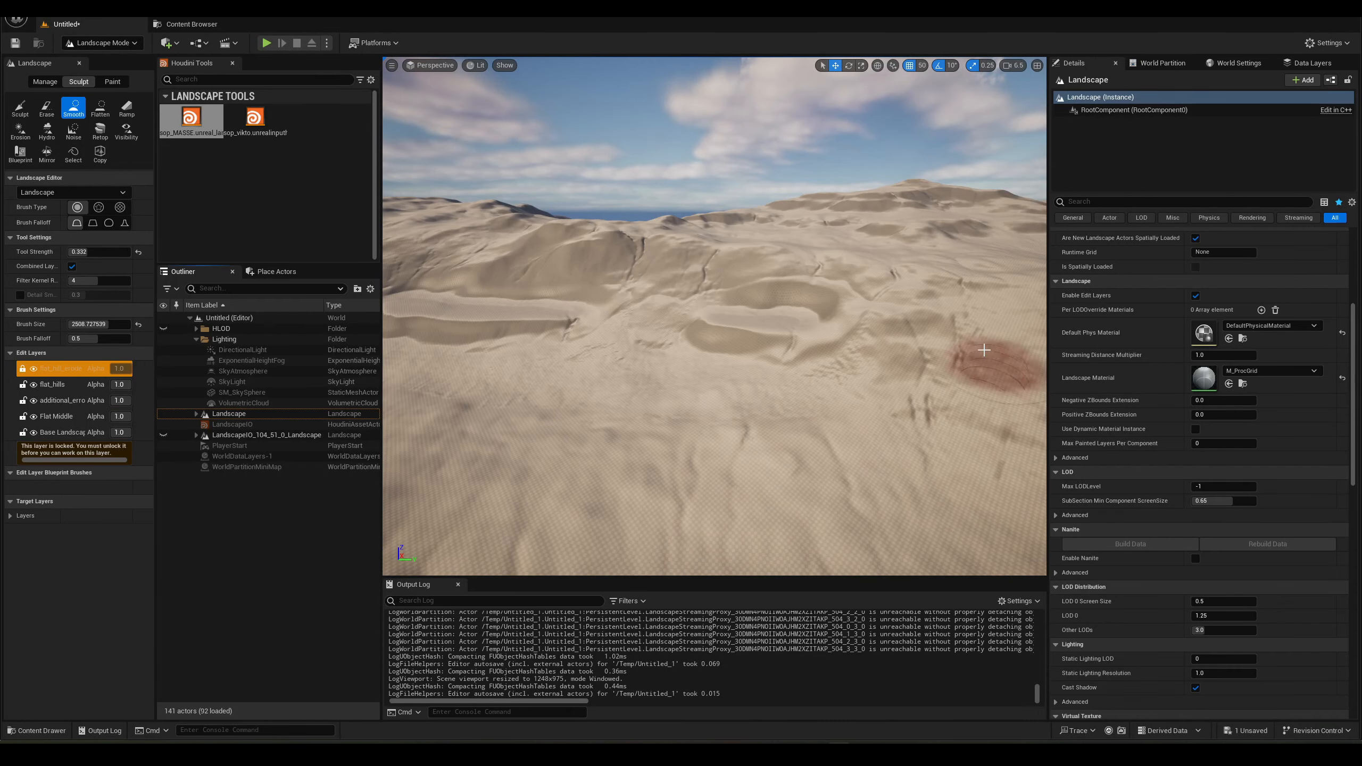
Look over the eroded flattened hills on the Unreal landscape and switch back to Houdini.
mouse_move(804, 473)
right_down()
mouse_move(762, 430)
mouse_move(725, 461)
right_up()
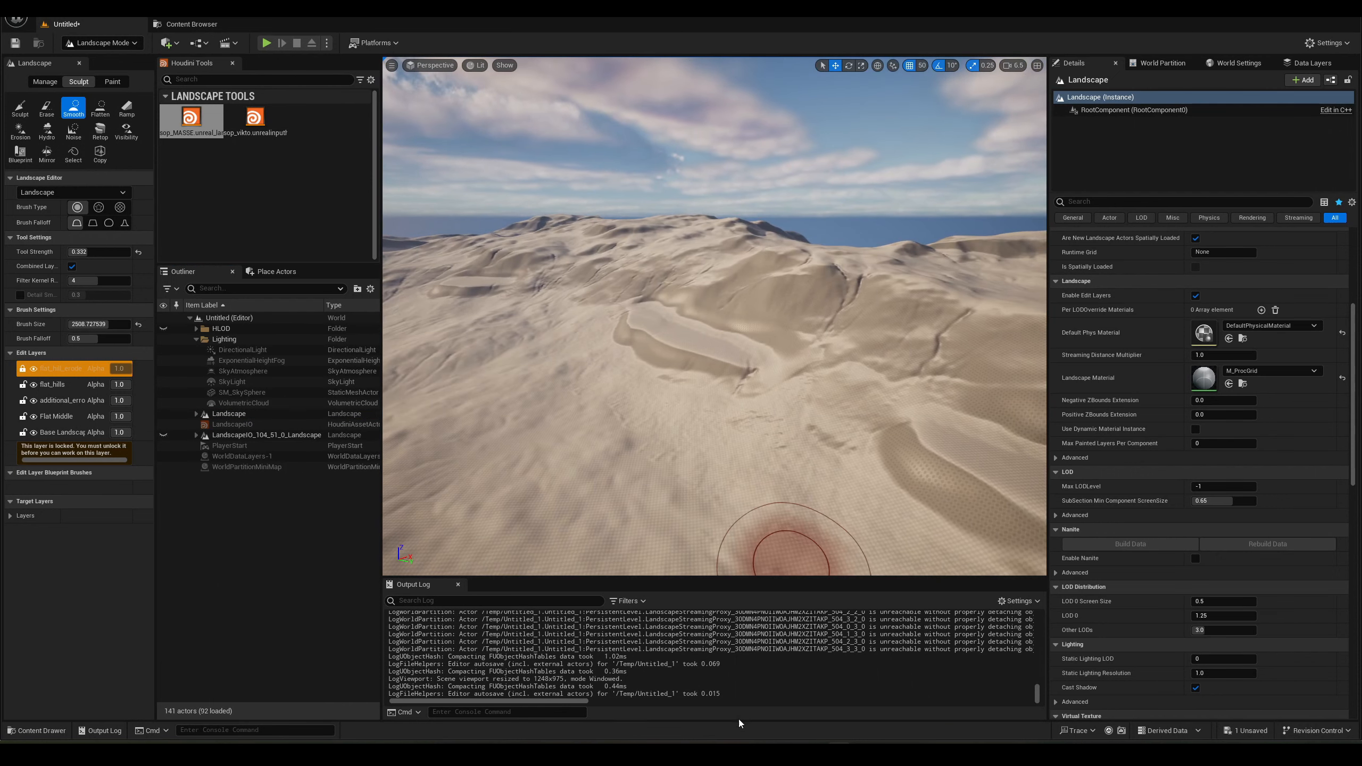
mouse_move(698, 753)
click(726, 722)
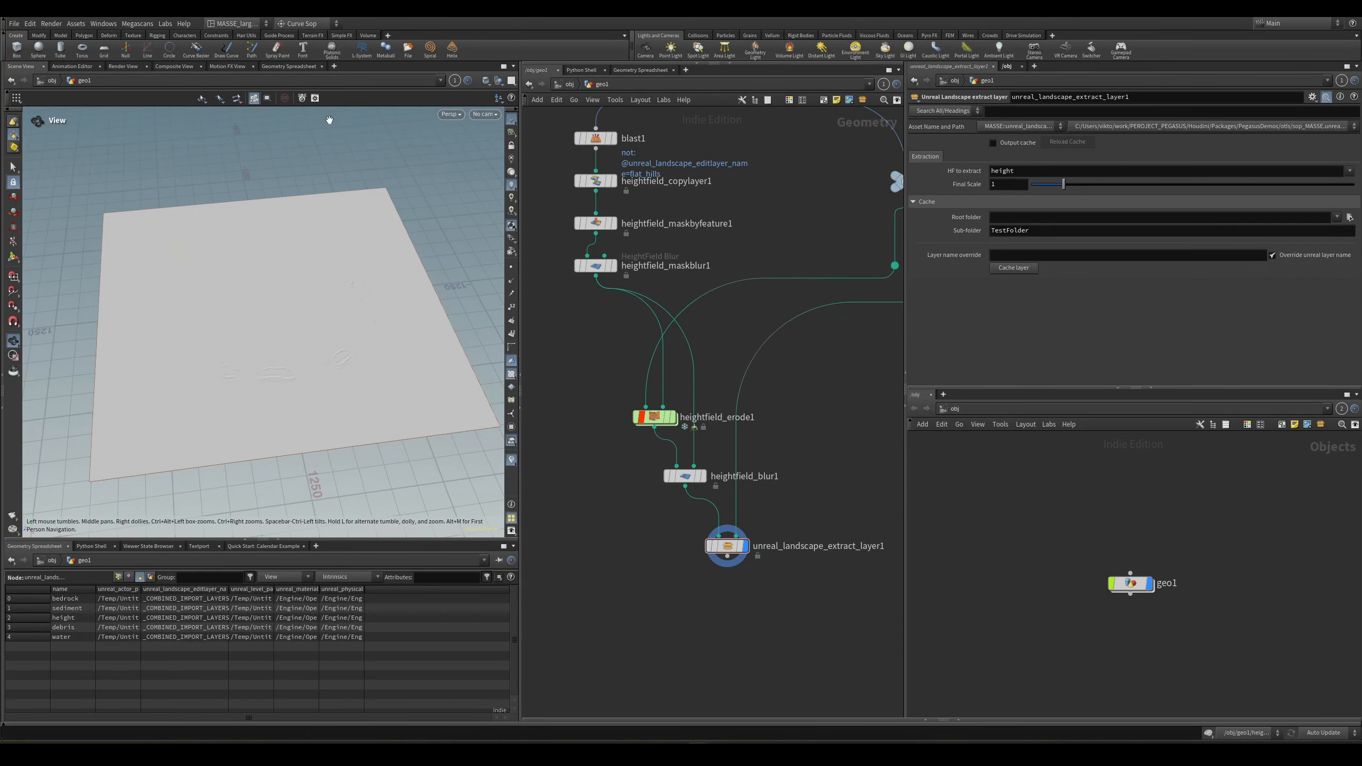
Check the node network, and locate the cached layers flat_hills.bgeo.sc and flat_hill_erode.bgeo.sc in the Landscapes folder.
scroll(789, 504, up, 2)
middle_drag(789, 504, 758, 477)
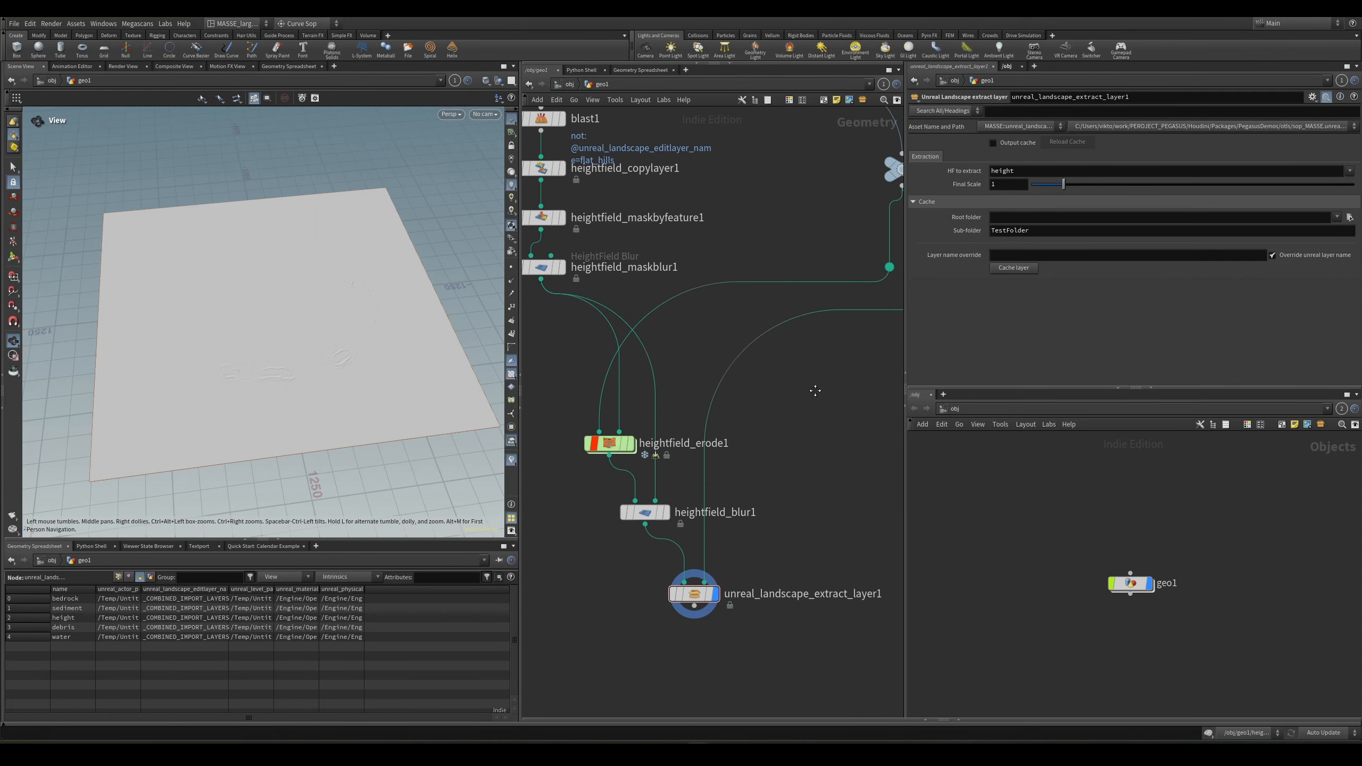
scroll(818, 418, down, 2)
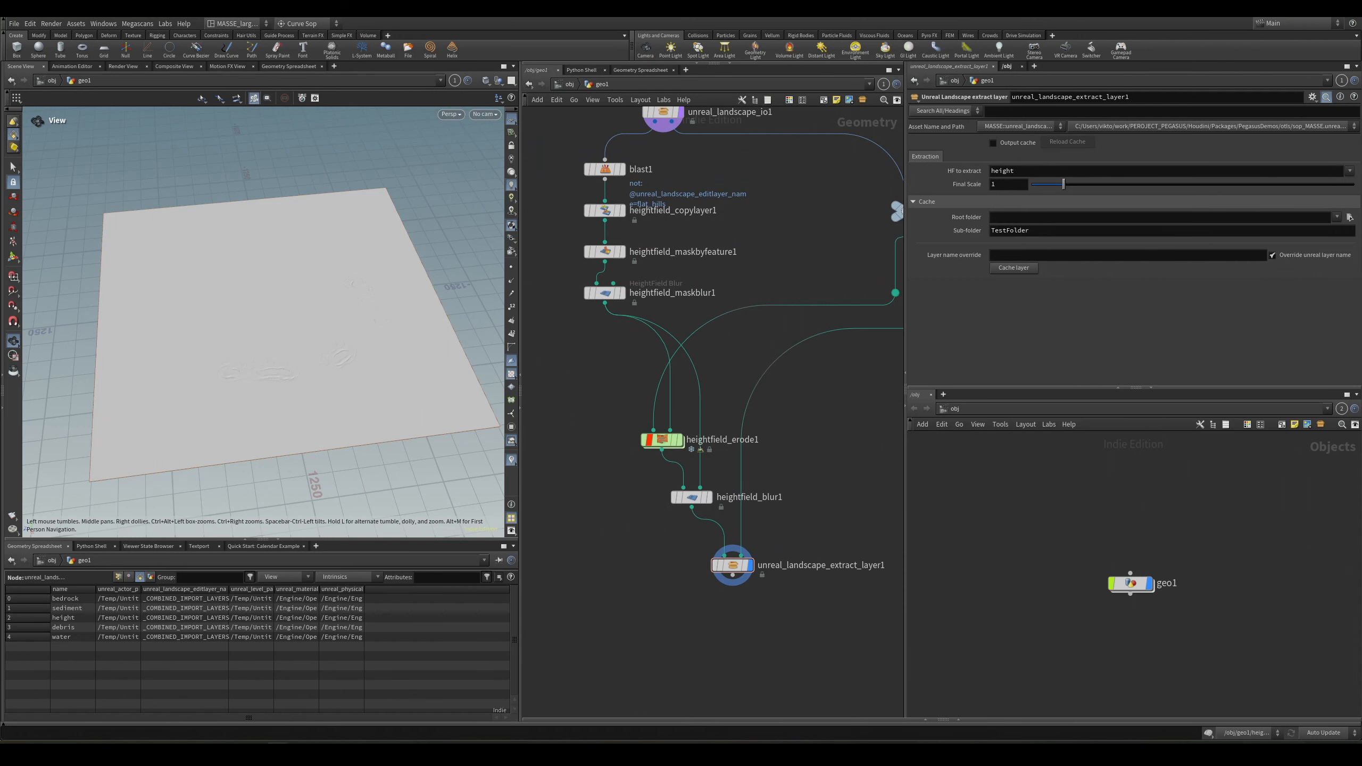
drag(0, 249, 623, 307)
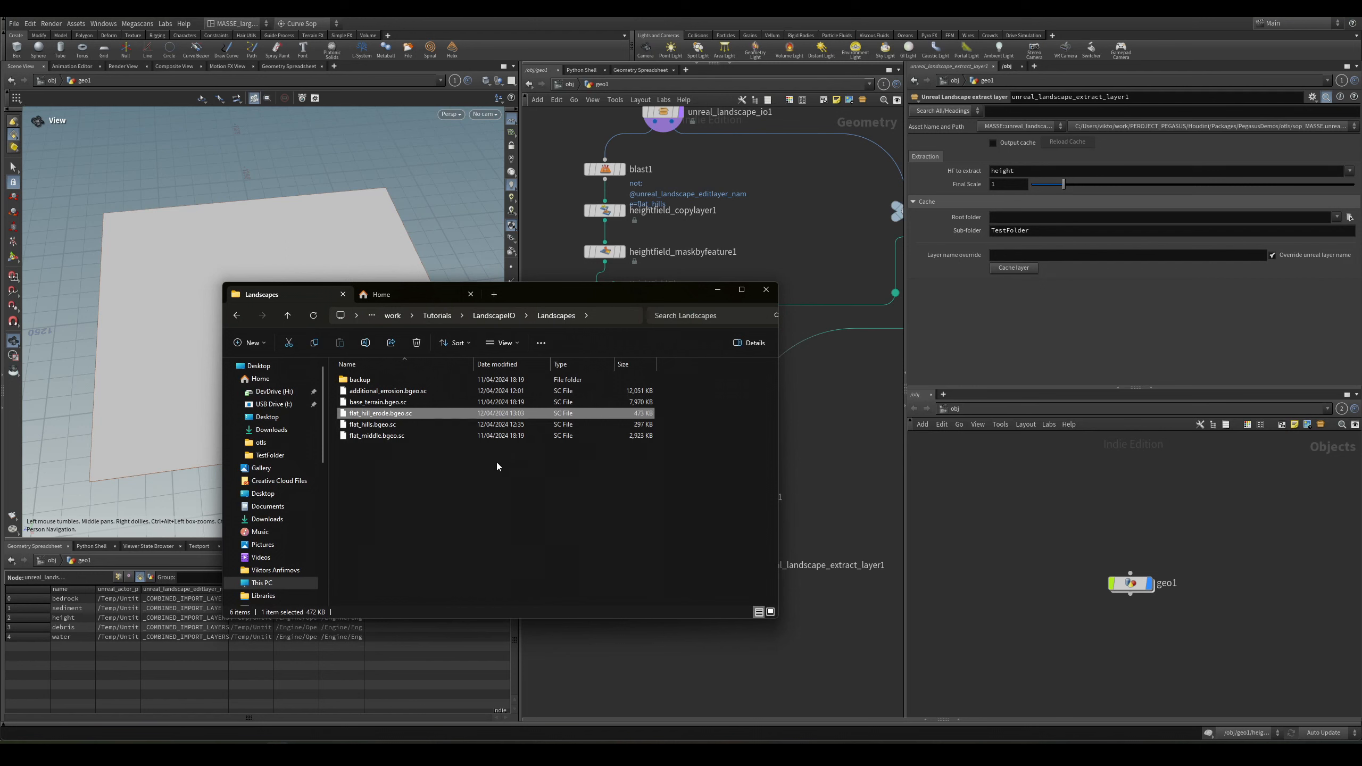
click(398, 428)
click(397, 414)
click(847, 659)
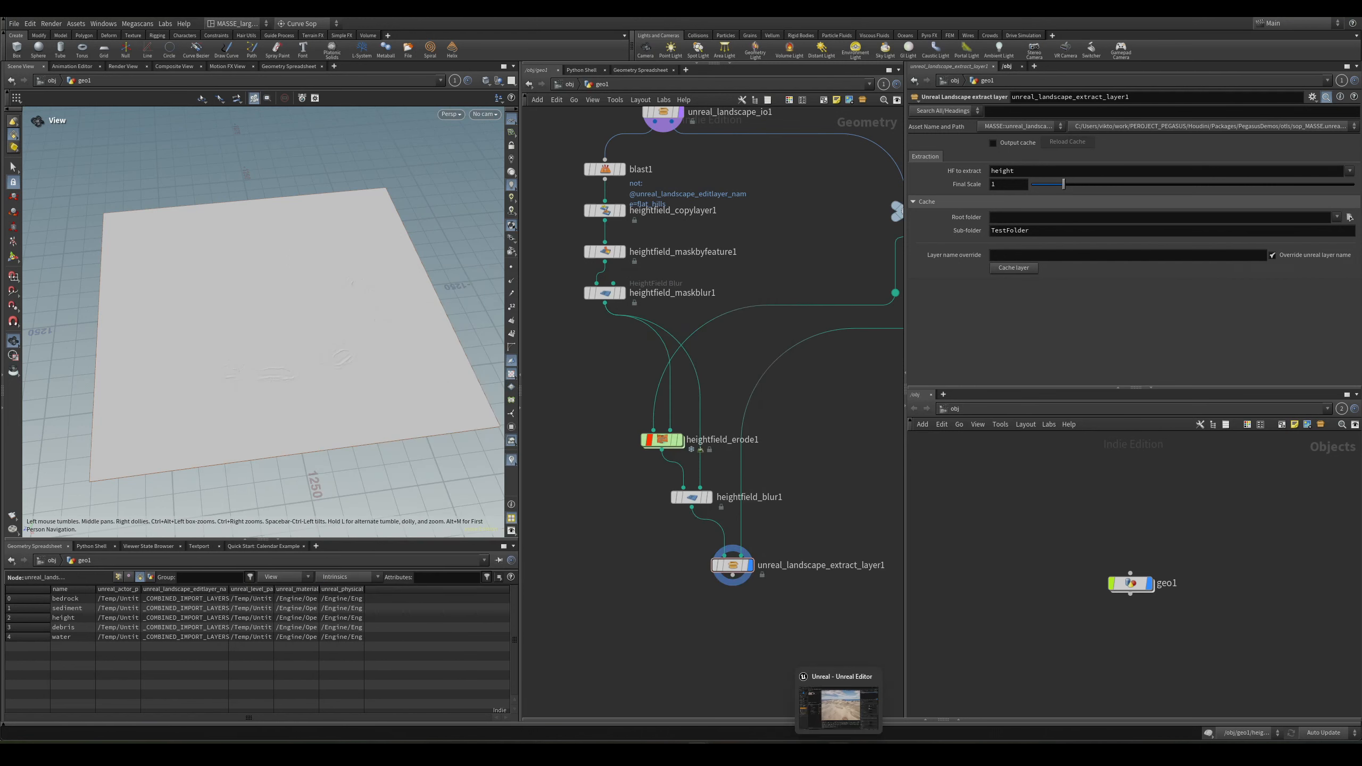
Switch to Unreal Editor and view the flattened hill with its eroded edges up close.
click(840, 752)
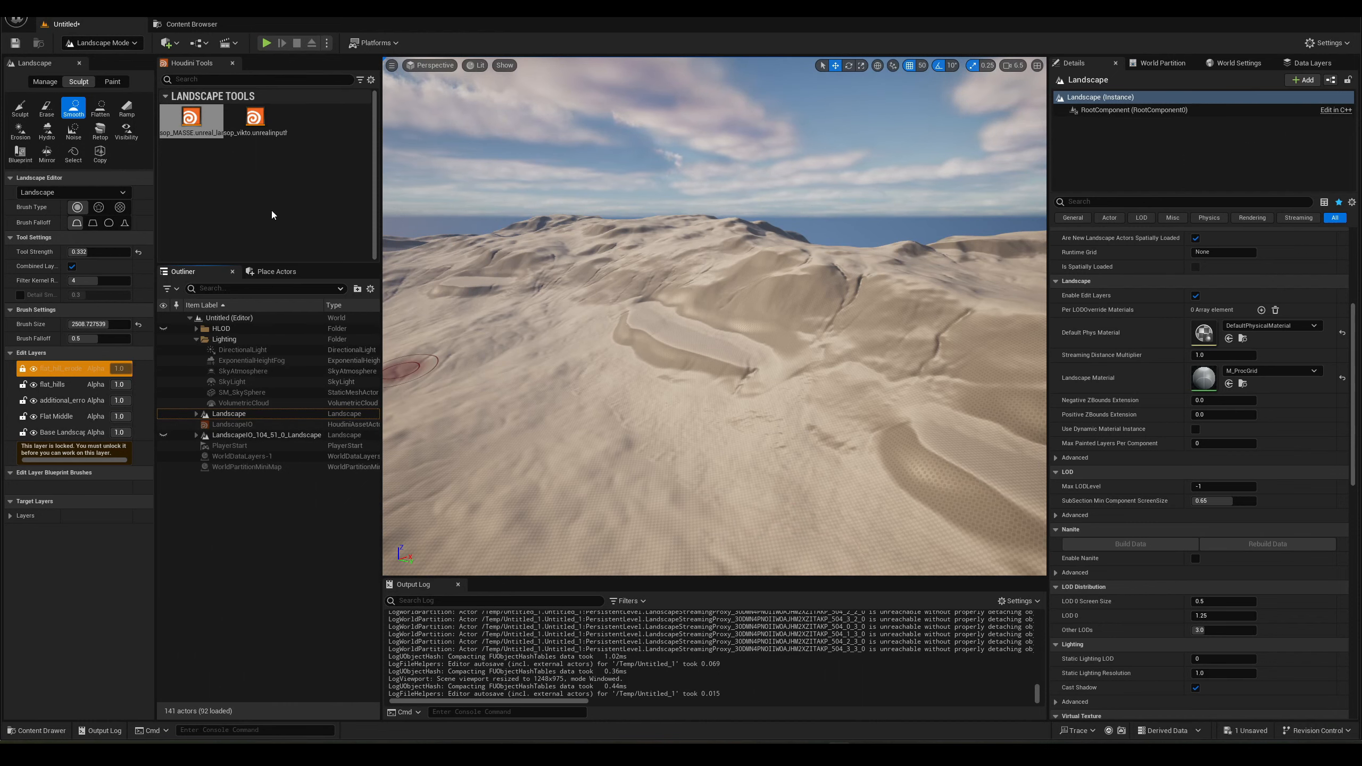
mouse_move(544, 280)
right_down()
mouse_move(547, 307)
mouse_move(617, 333)
mouse_move(627, 290)
mouse_move(665, 284)
mouse_move(622, 290)
mouse_move(643, 333)
mouse_move(617, 338)
mouse_move(602, 321)
mouse_move(612, 300)
mouse_move(595, 322)
mouse_move(536, 328)
mouse_move(676, 290)
mouse_move(638, 305)
right_up()
scroll(617, 338, down, 2)
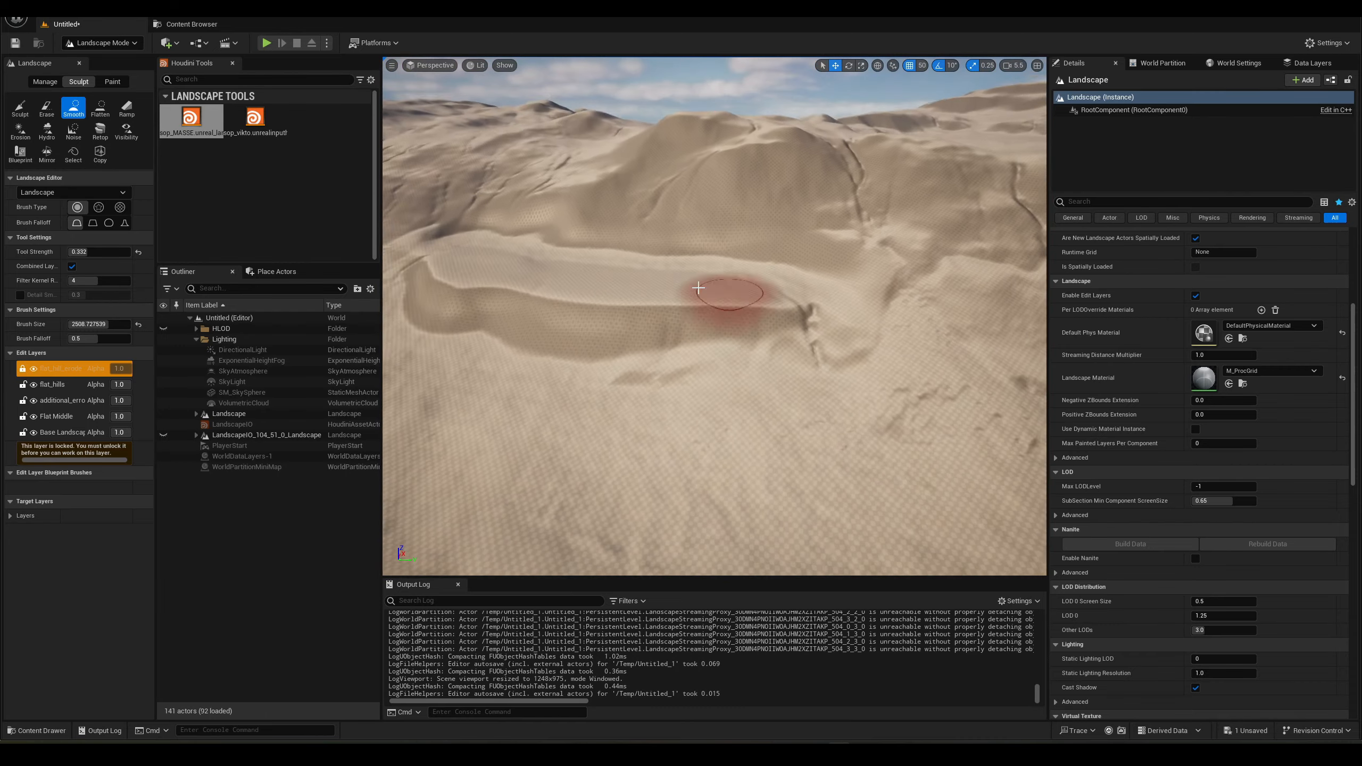
Toggle the visibility of the locked edit layer above flat_hills to compare the hills with and without erosion, leaving it visible.
click(82, 373)
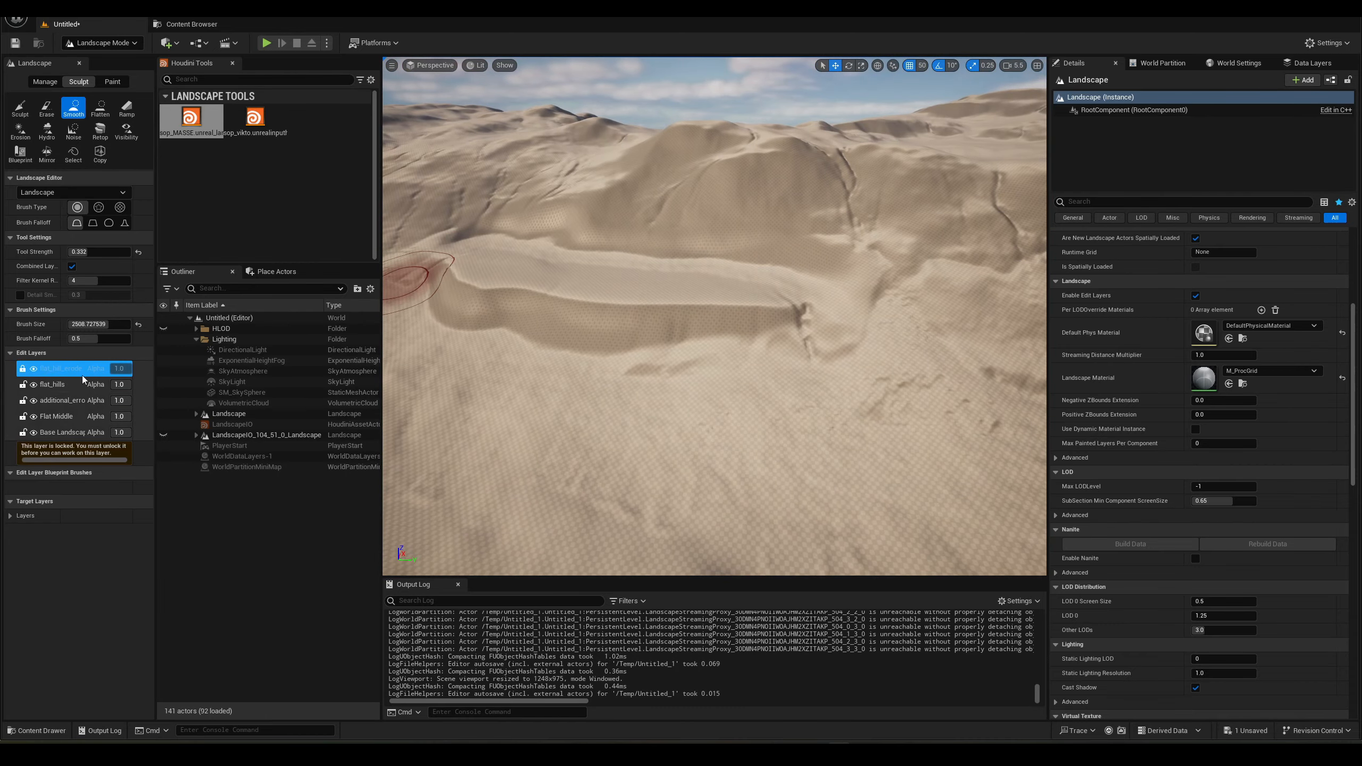
click(33, 369)
click(31, 371)
click(32, 372)
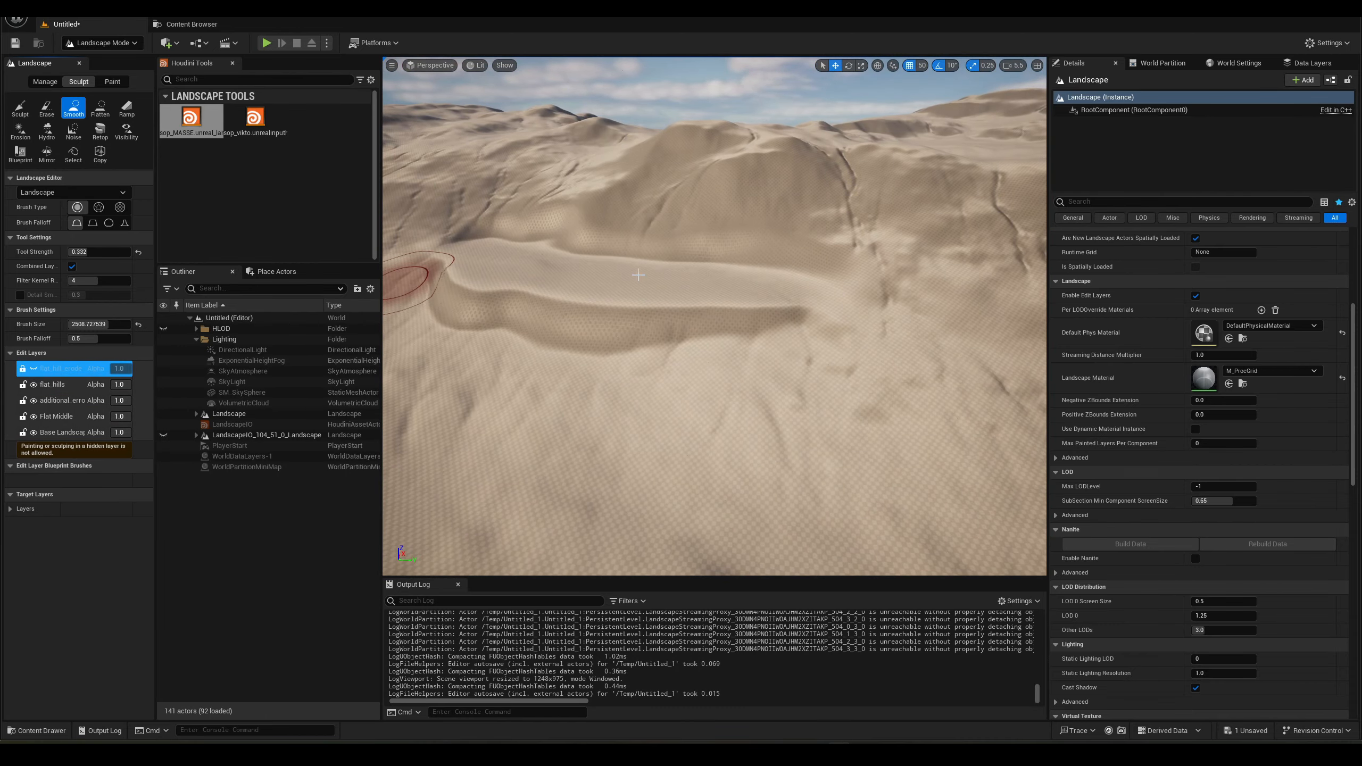
mouse_move(616, 321)
right_down()
mouse_move(713, 290)
mouse_move(686, 336)
mouse_move(557, 309)
mouse_move(563, 345)
mouse_move(590, 333)
mouse_move(599, 303)
right_up()
click(33, 369)
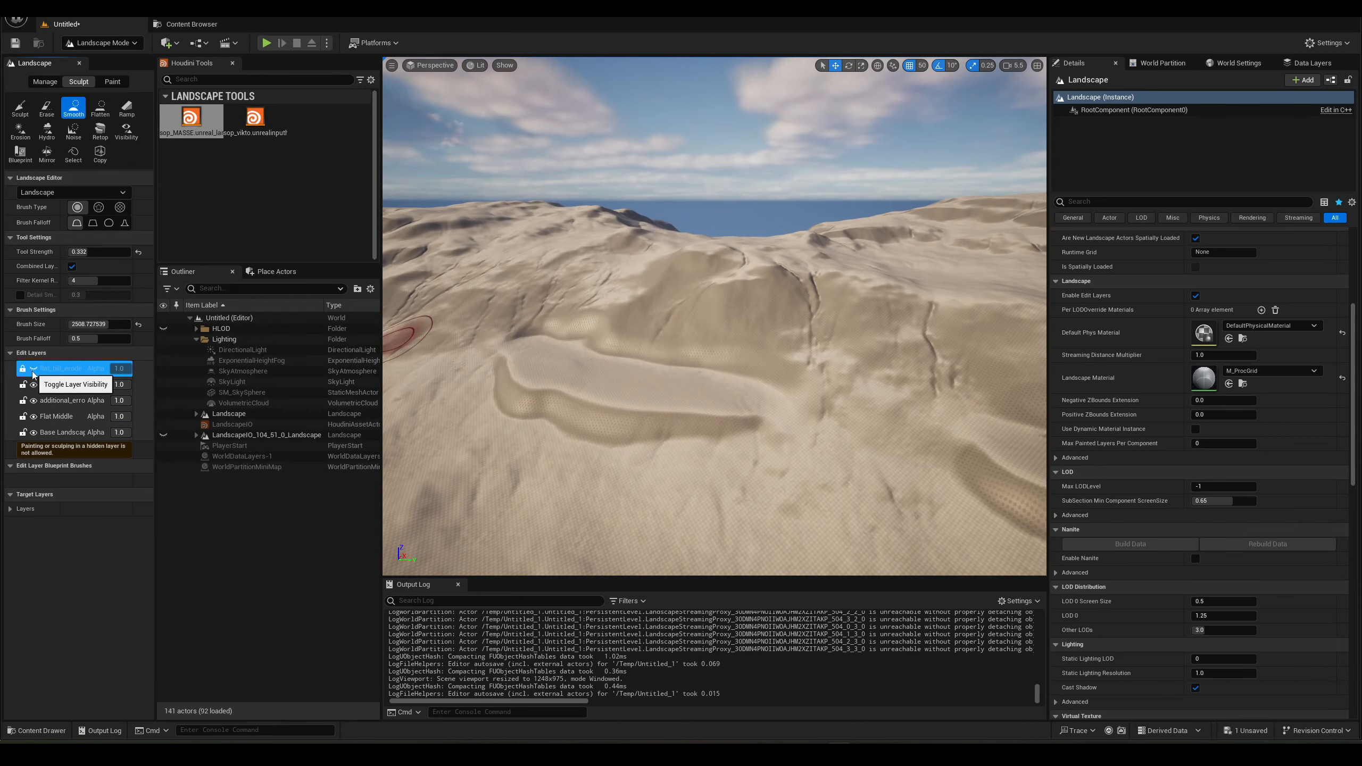
right_drag(836, 347, 887, 373)
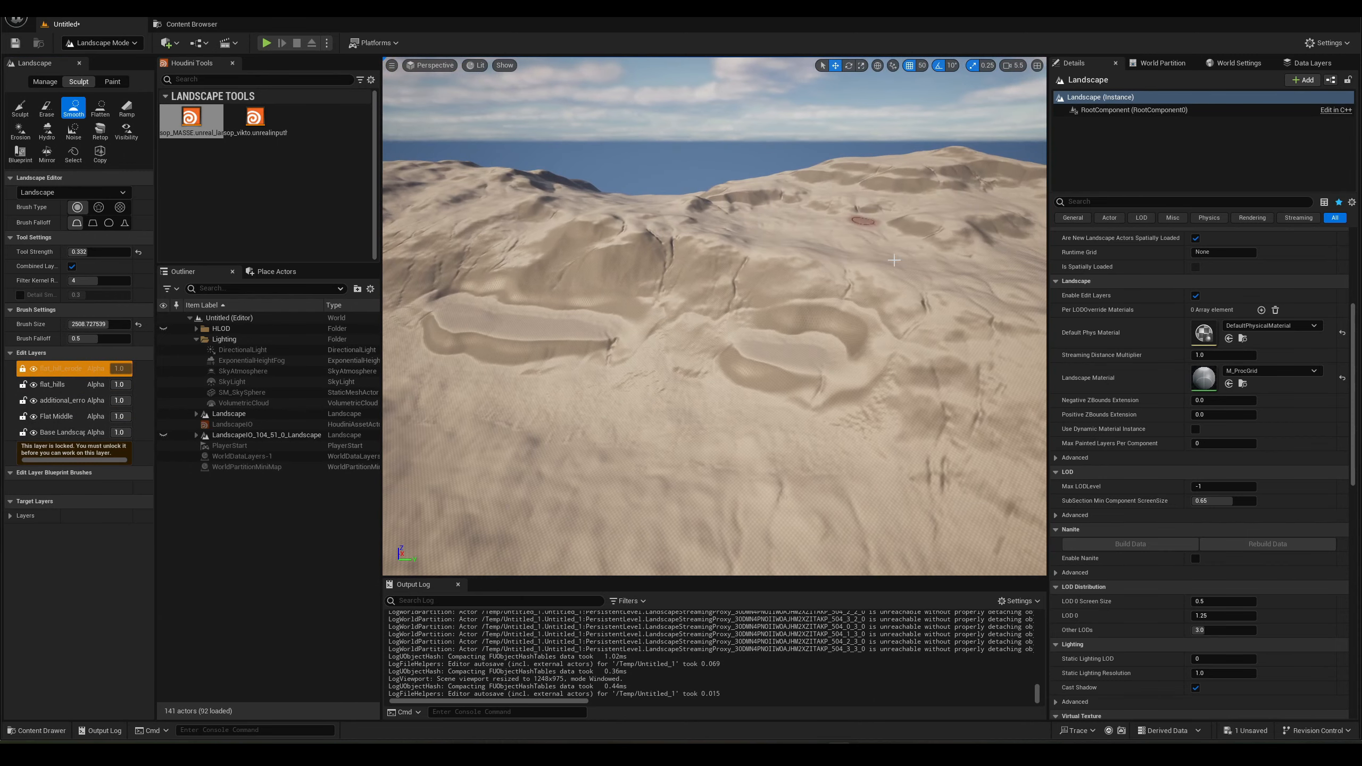
Hide and show the locked top edit layer repeatedly to compare the hill edges before and after erosion, ending with it shown.
click(33, 369)
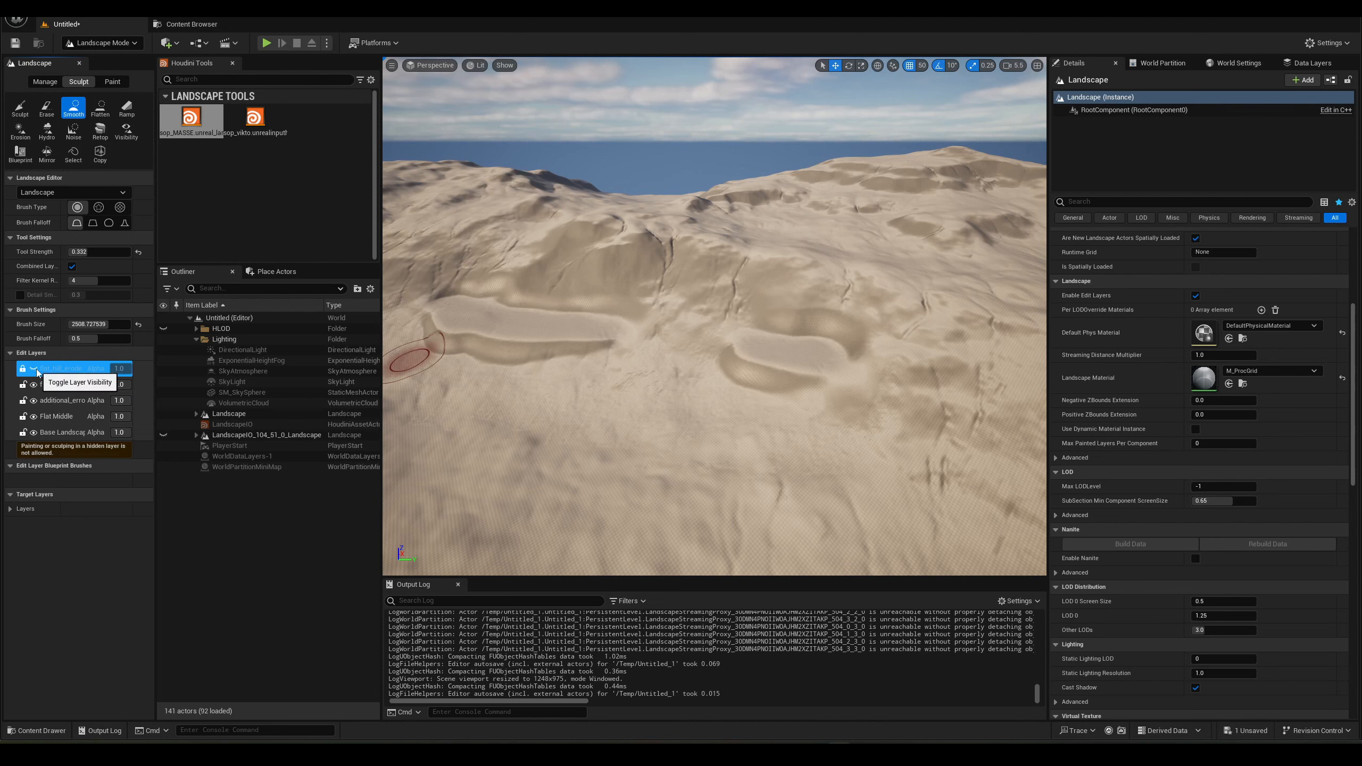
click(36, 370)
click(35, 369)
click(35, 370)
double_click(35, 369)
click(34, 369)
click(36, 370)
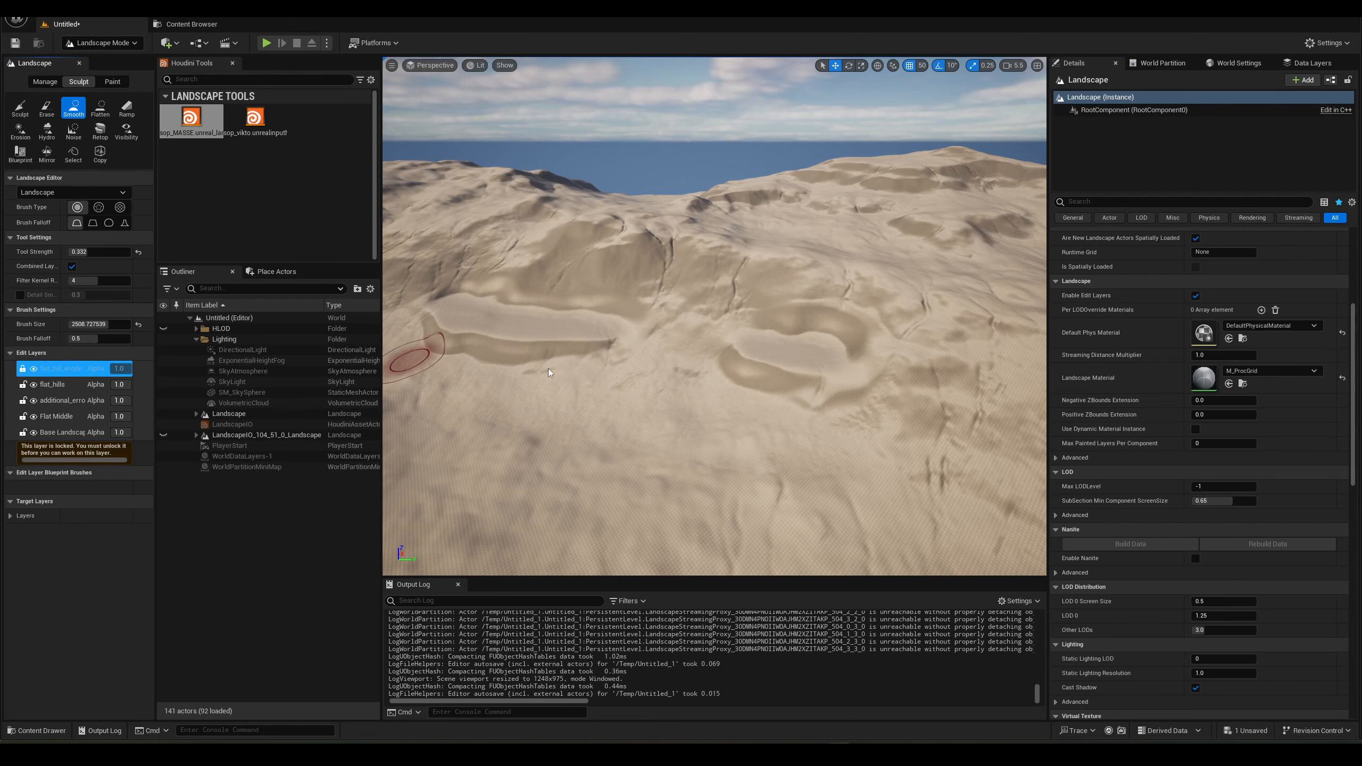
Look over the wider Unreal landscape from a distance, including the eroded hills and surrounding terrain.
mouse_move(536, 333)
right_down()
mouse_move(536, 290)
mouse_move(516, 262)
mouse_move(493, 344)
mouse_move(506, 394)
mouse_move(399, 390)
mouse_move(413, 386)
right_up()
scroll(413, 387, up, 3)
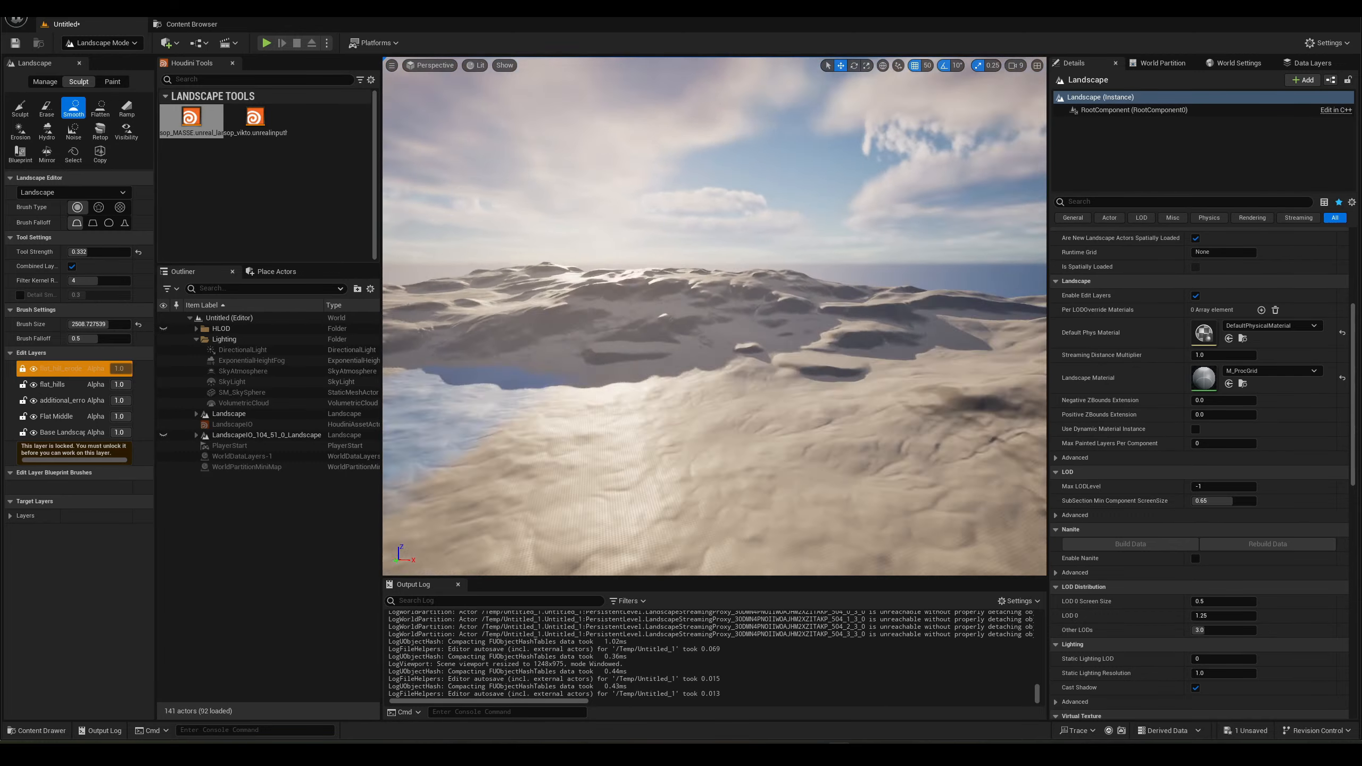
mouse_move(708, 404)
right_down()
mouse_move(722, 401)
mouse_move(697, 408)
mouse_move(713, 408)
mouse_move(665, 389)
mouse_move(729, 405)
mouse_move(710, 411)
mouse_move(702, 384)
mouse_move(600, 360)
right_up()
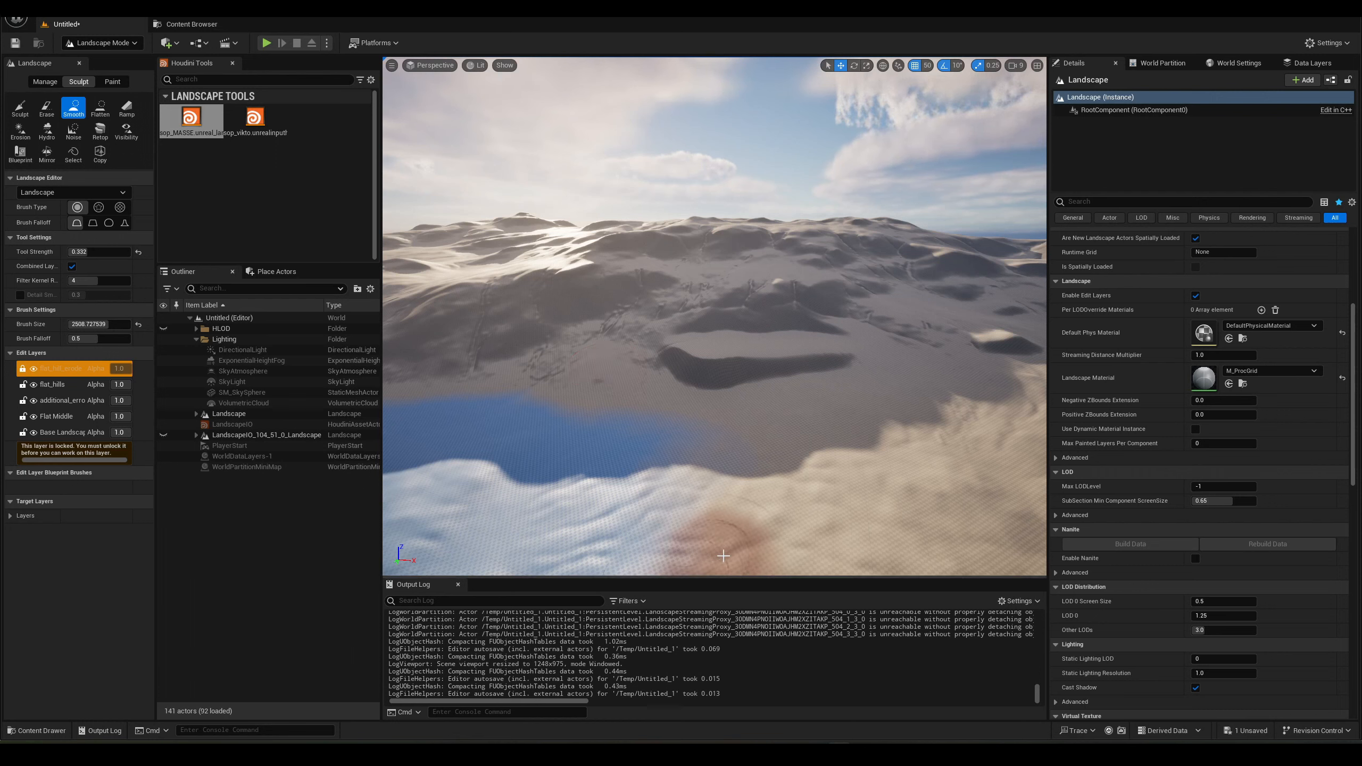
Switch to Houdini, inspect the internal network of the unreal_landscape_io1 node, and return to the geo1 network.
mouse_move(699, 753)
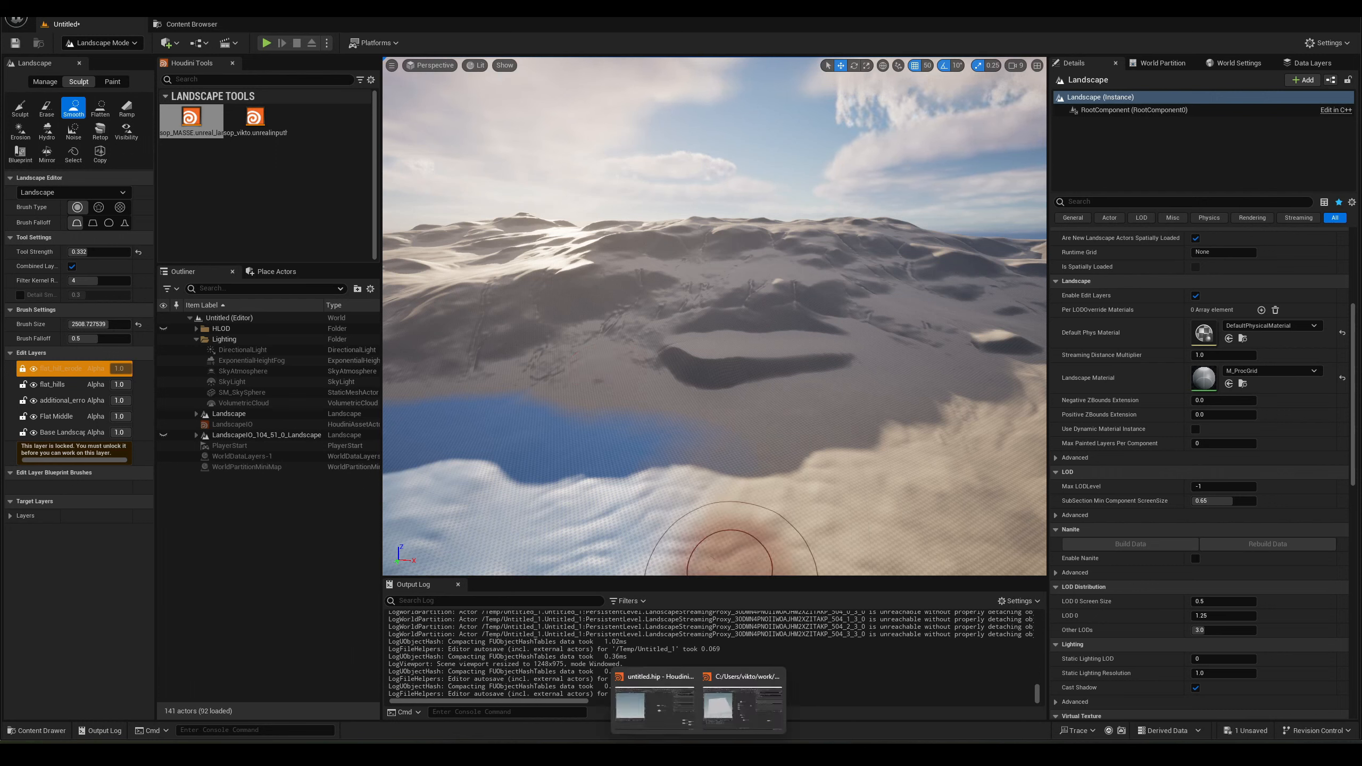
click(743, 704)
scroll(722, 290, up, 5)
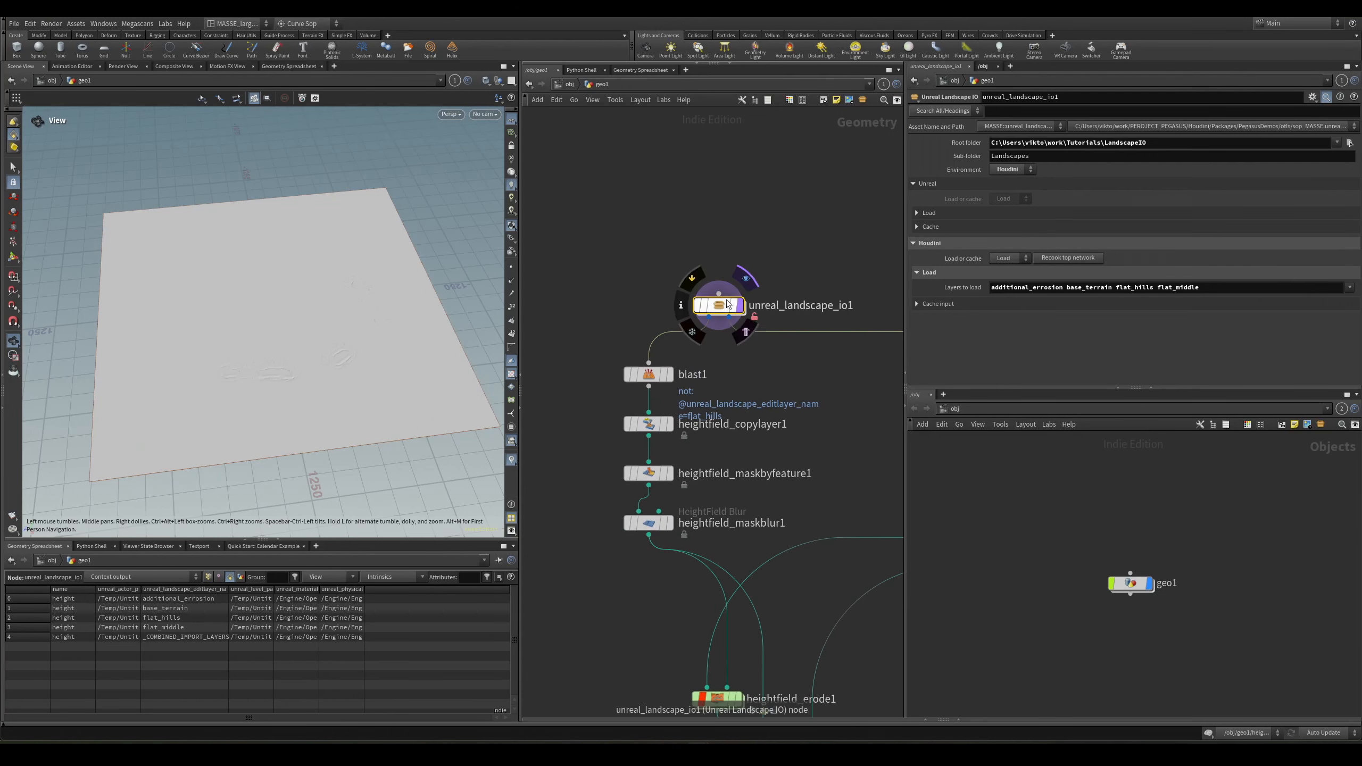
double_click(728, 304)
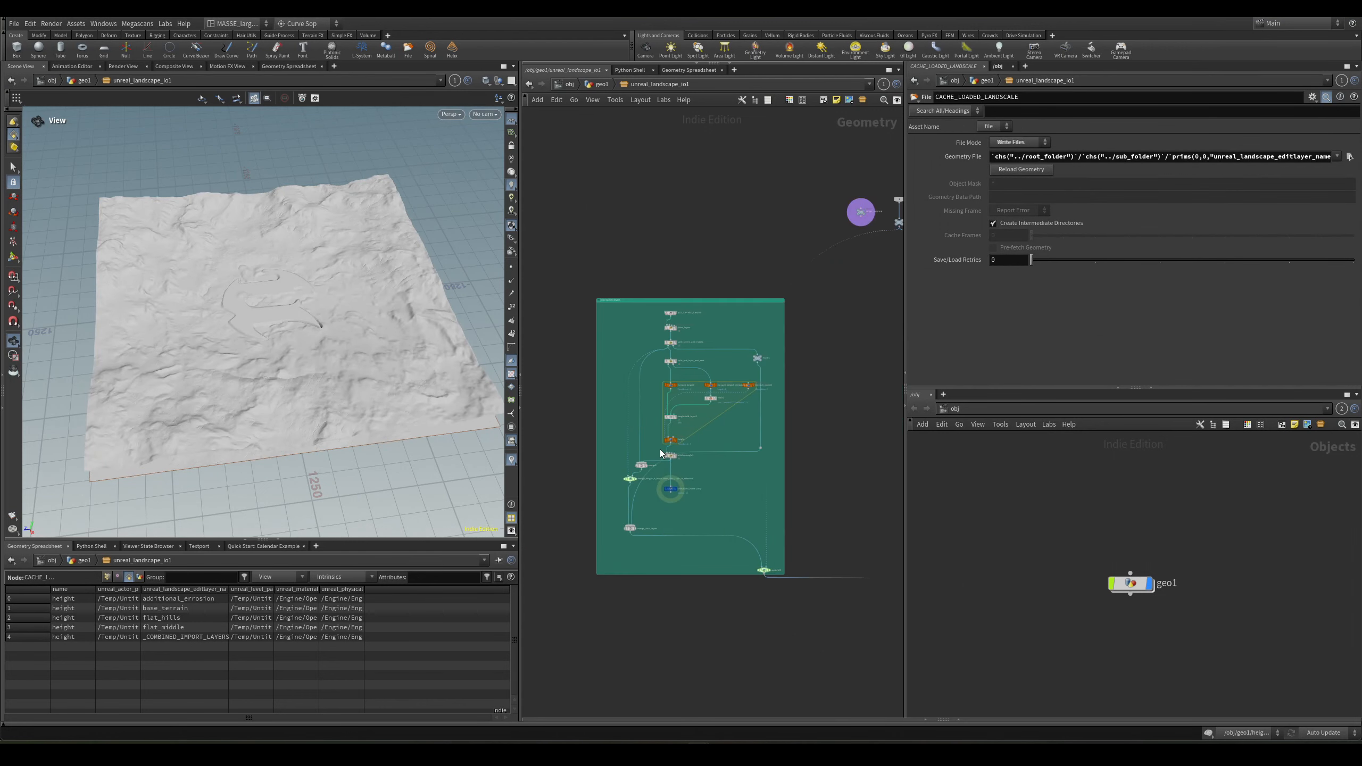
middle_drag(825, 457, 666, 508)
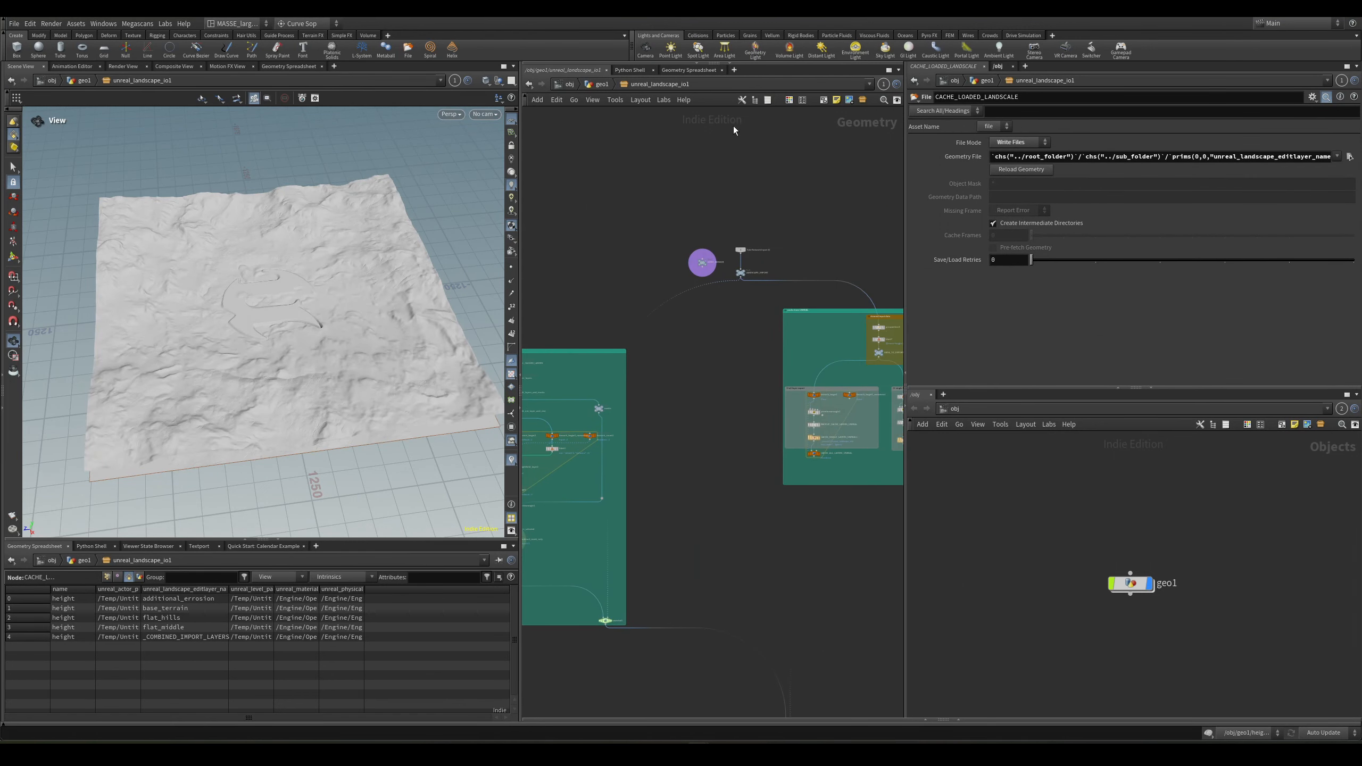
click(602, 84)
Open the help page for the Unreal landscape IO node, read through its overview and parameters, and close it.
click(1354, 97)
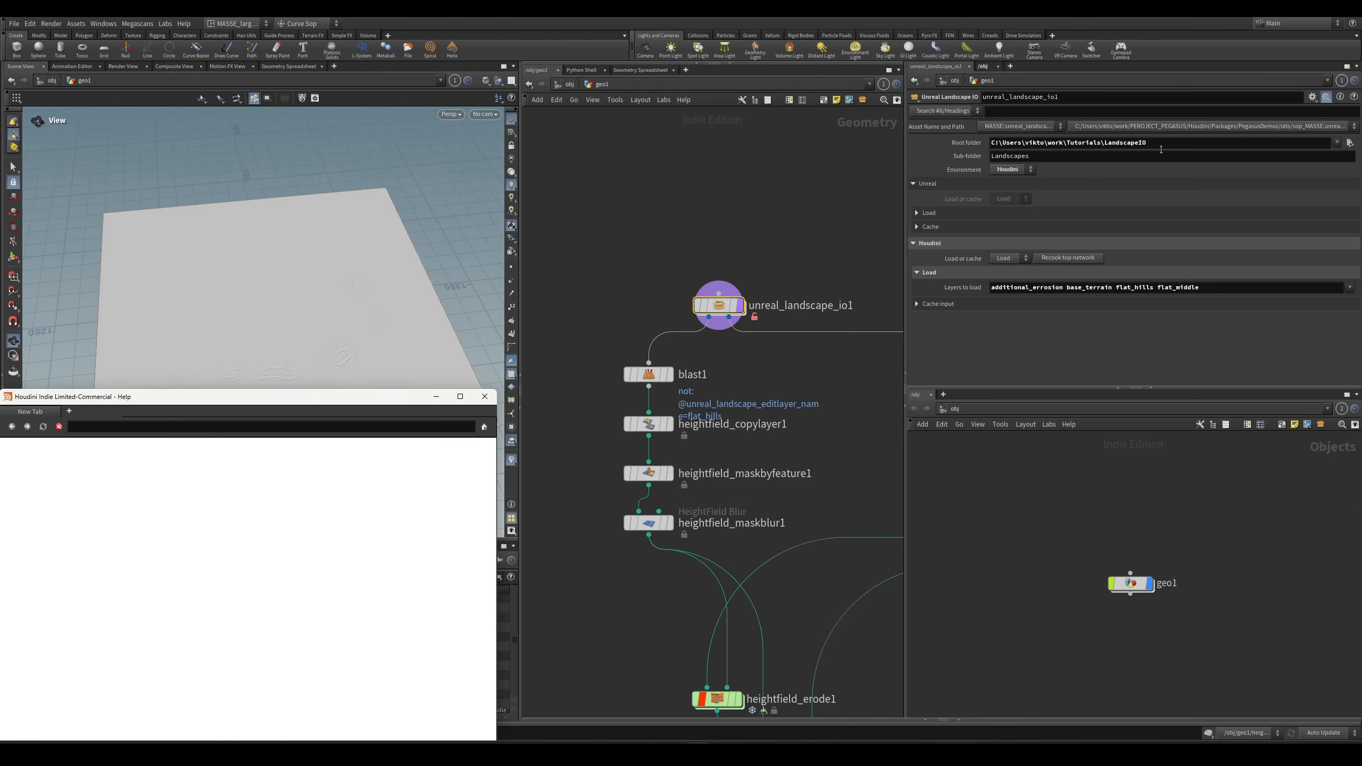
drag(390, 403, 812, 266)
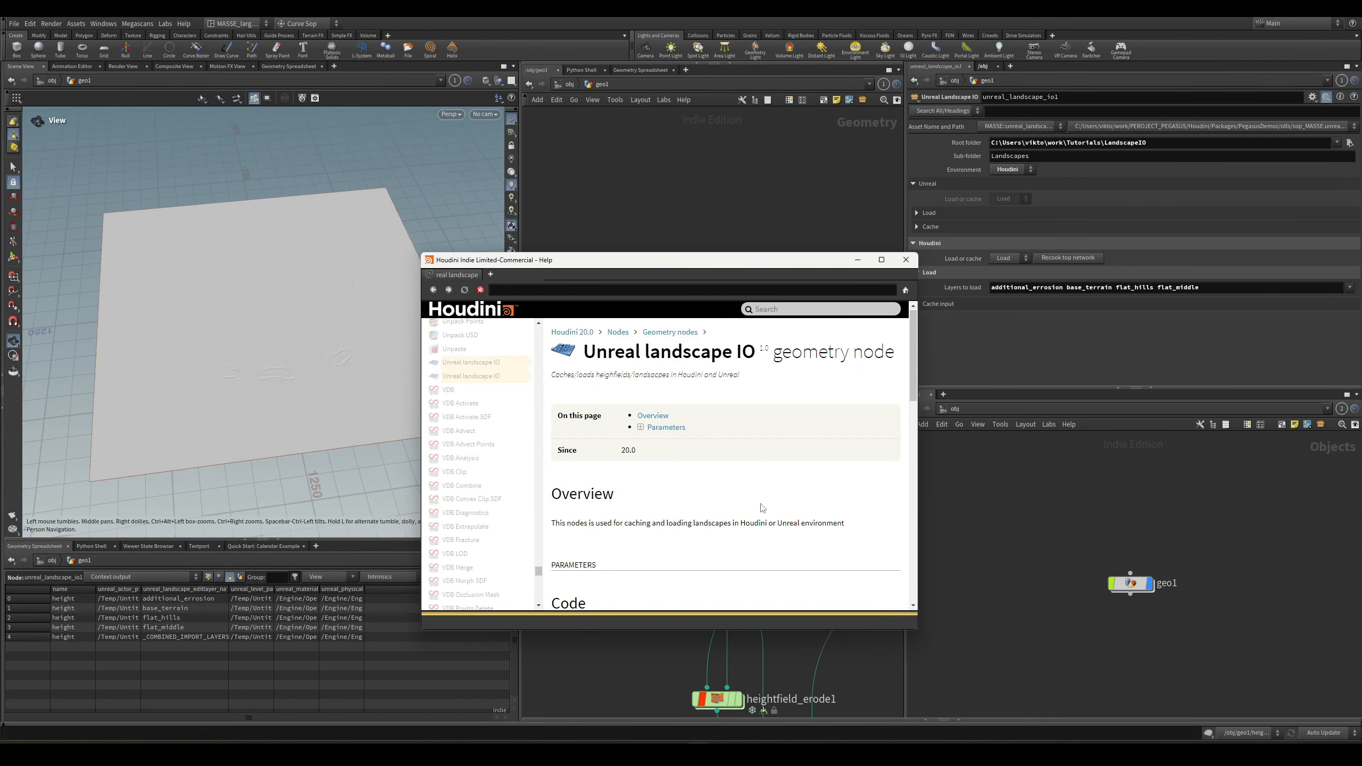
scroll(760, 508, down, 10)
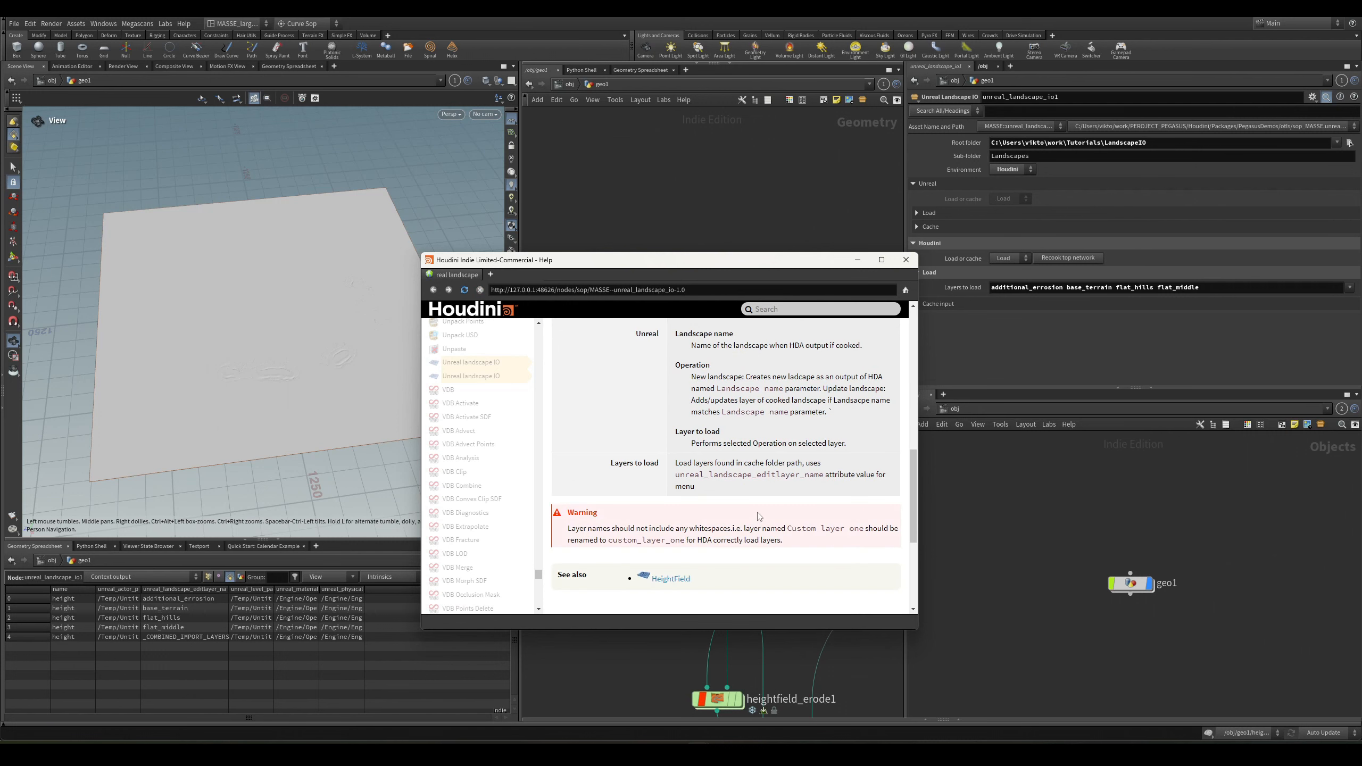
scroll(759, 516, up, 10)
click(907, 262)
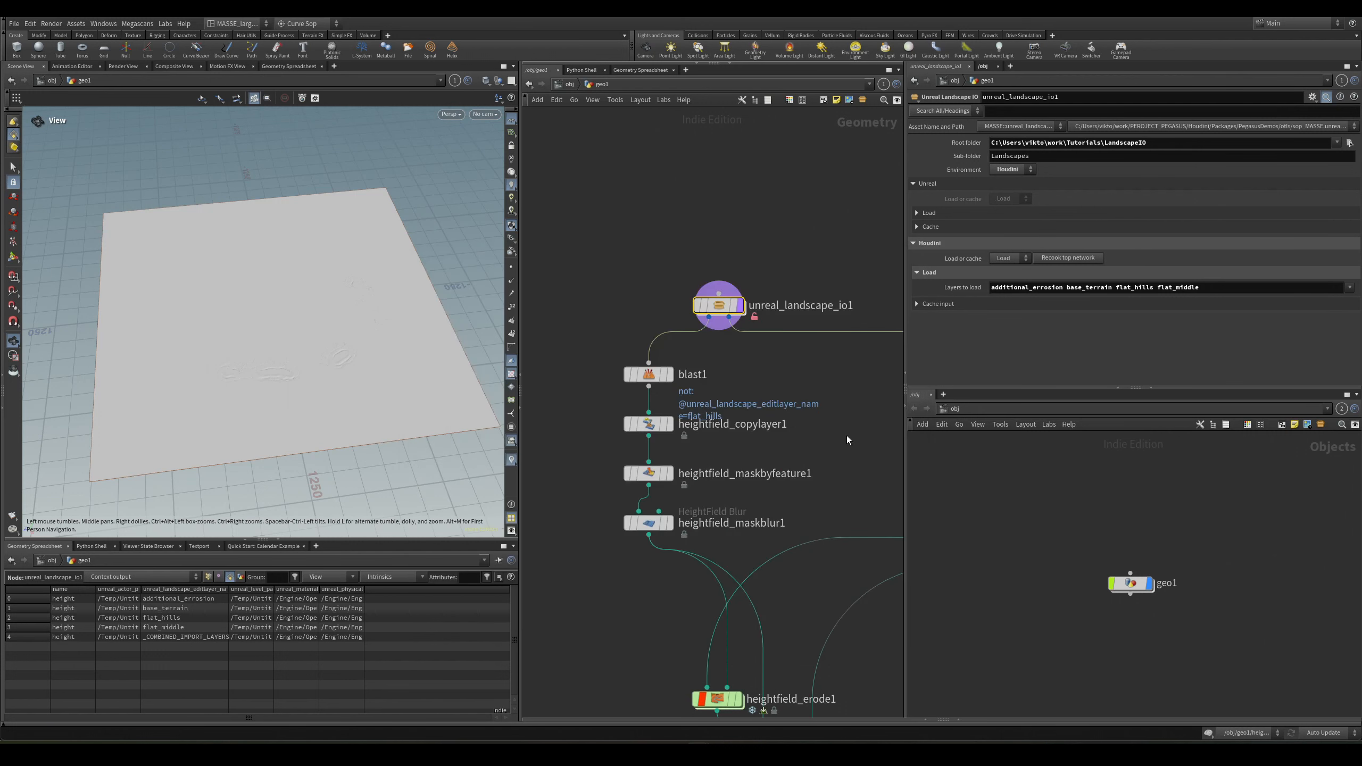
Review the whole geo1 erosion network and show the parameters of the unreal_landscape_extract_layer1 node.
middle_drag(847, 436, 772, 367)
scroll(849, 422, down, 4)
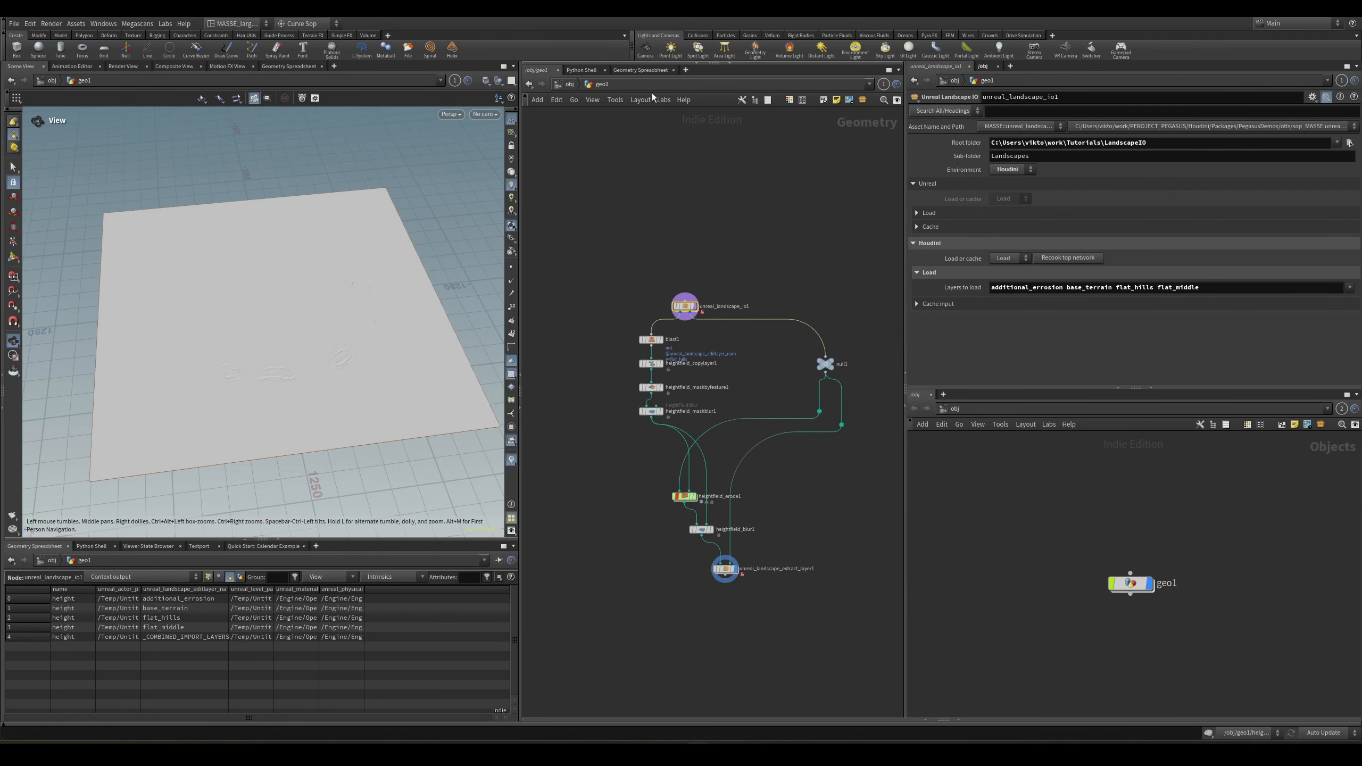
scroll(728, 383, up, 3)
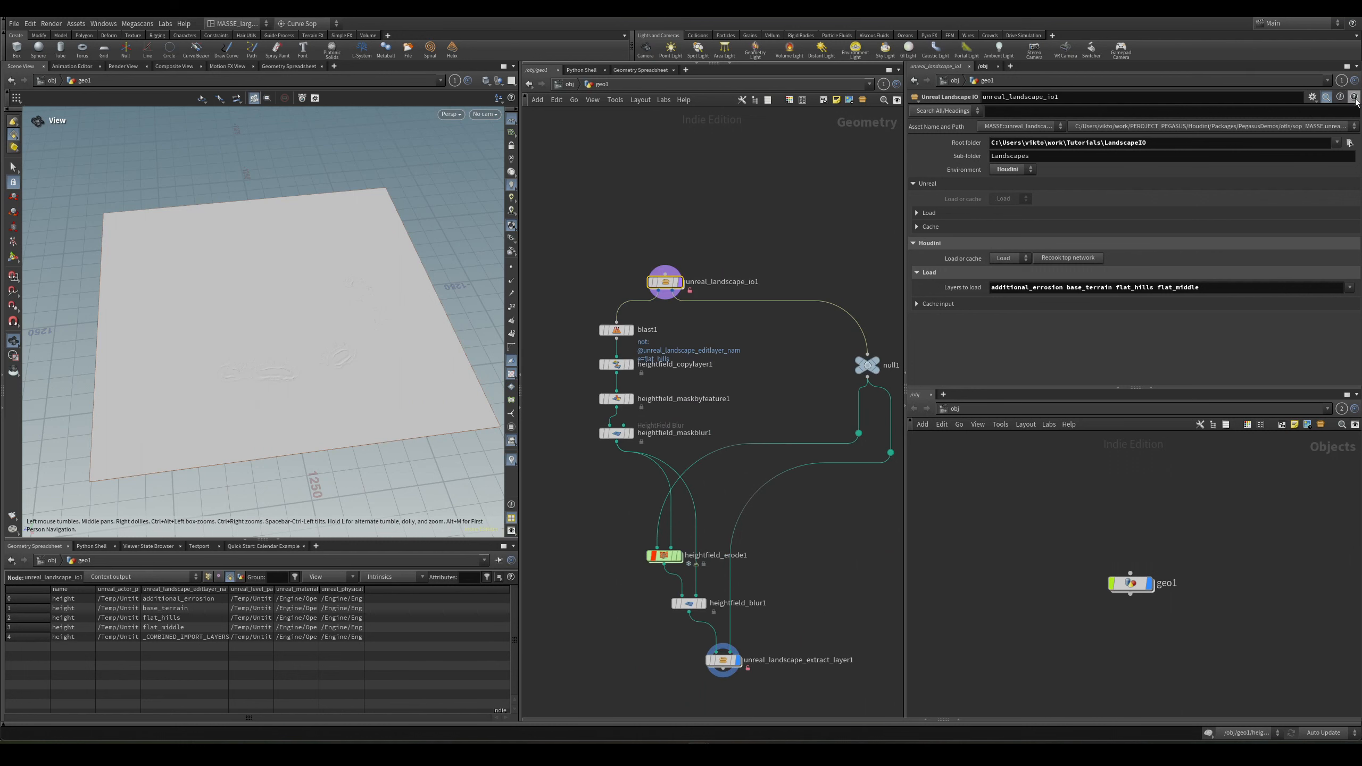
scroll(798, 387, down, 3)
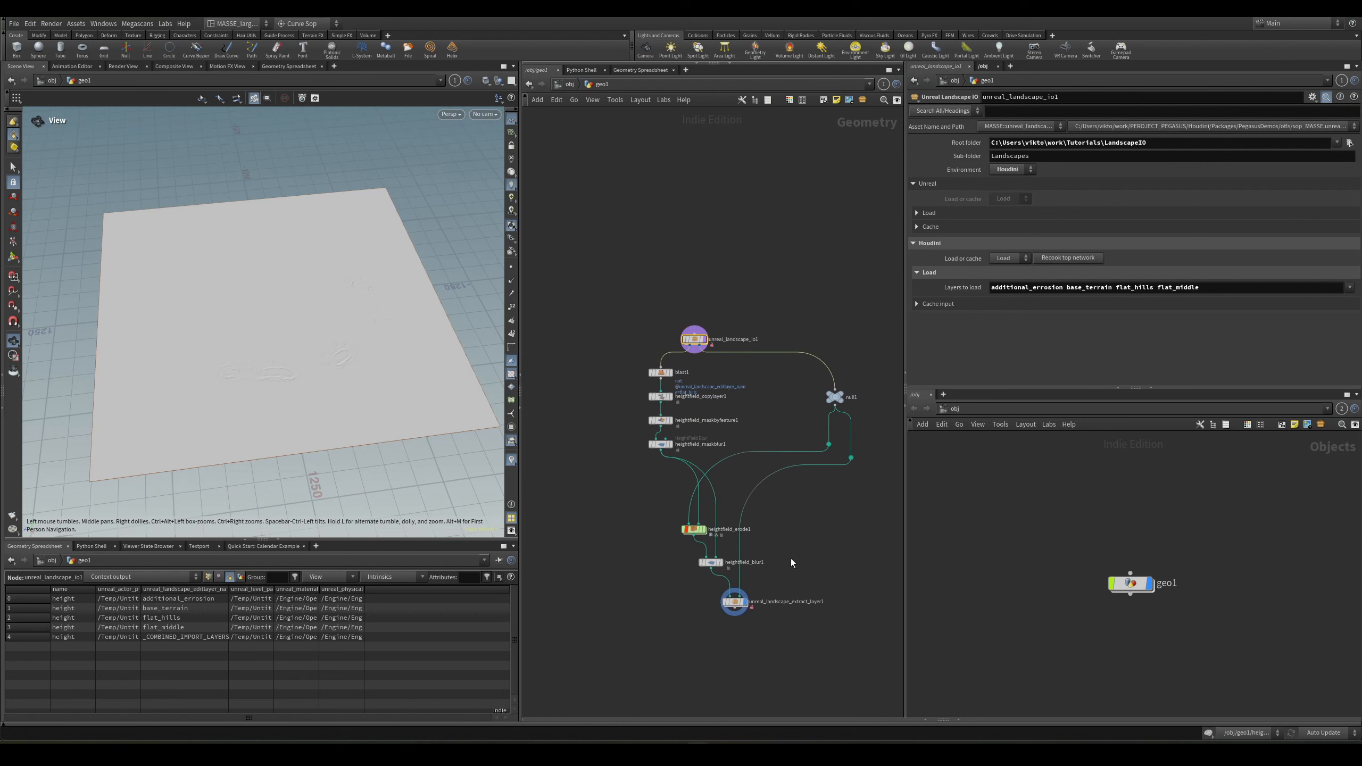
scroll(764, 569, up, 3)
click(728, 578)
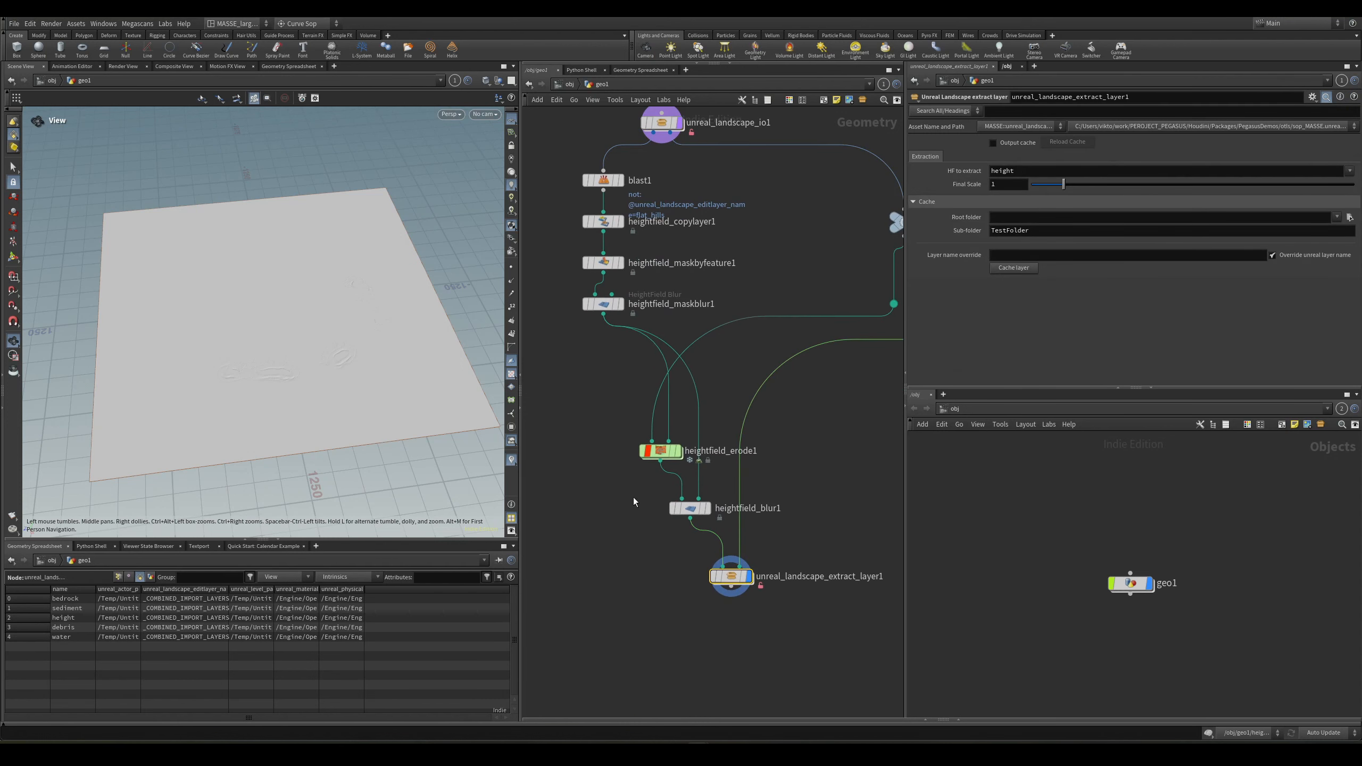